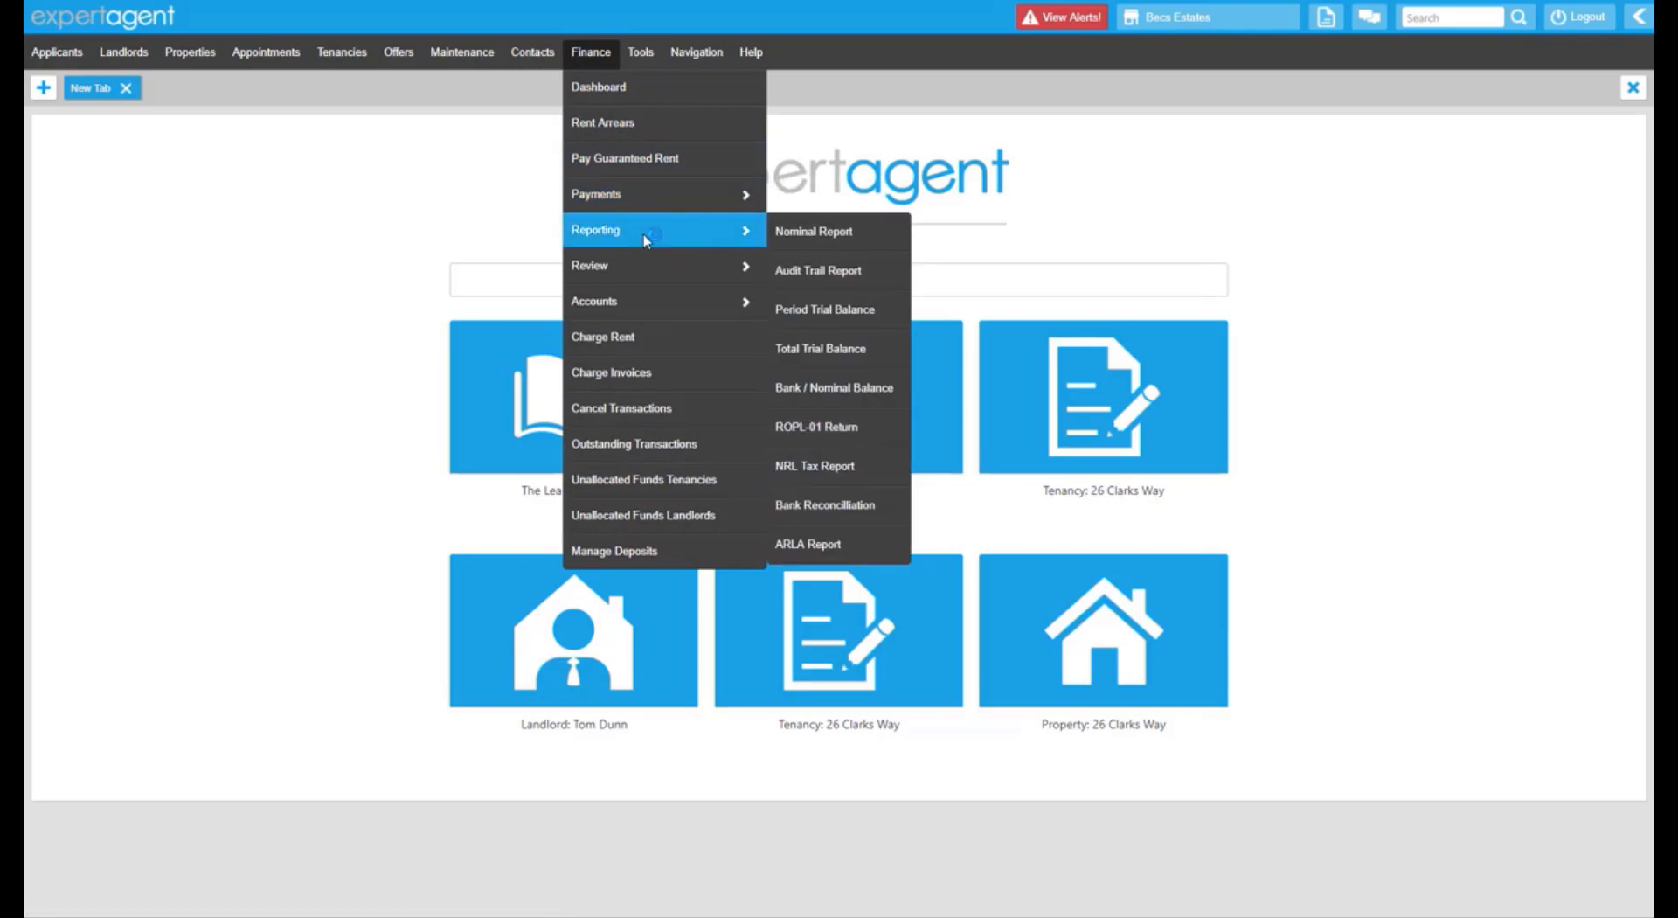
Open the Audit Trail Report with all branches left selected.
click(860, 271)
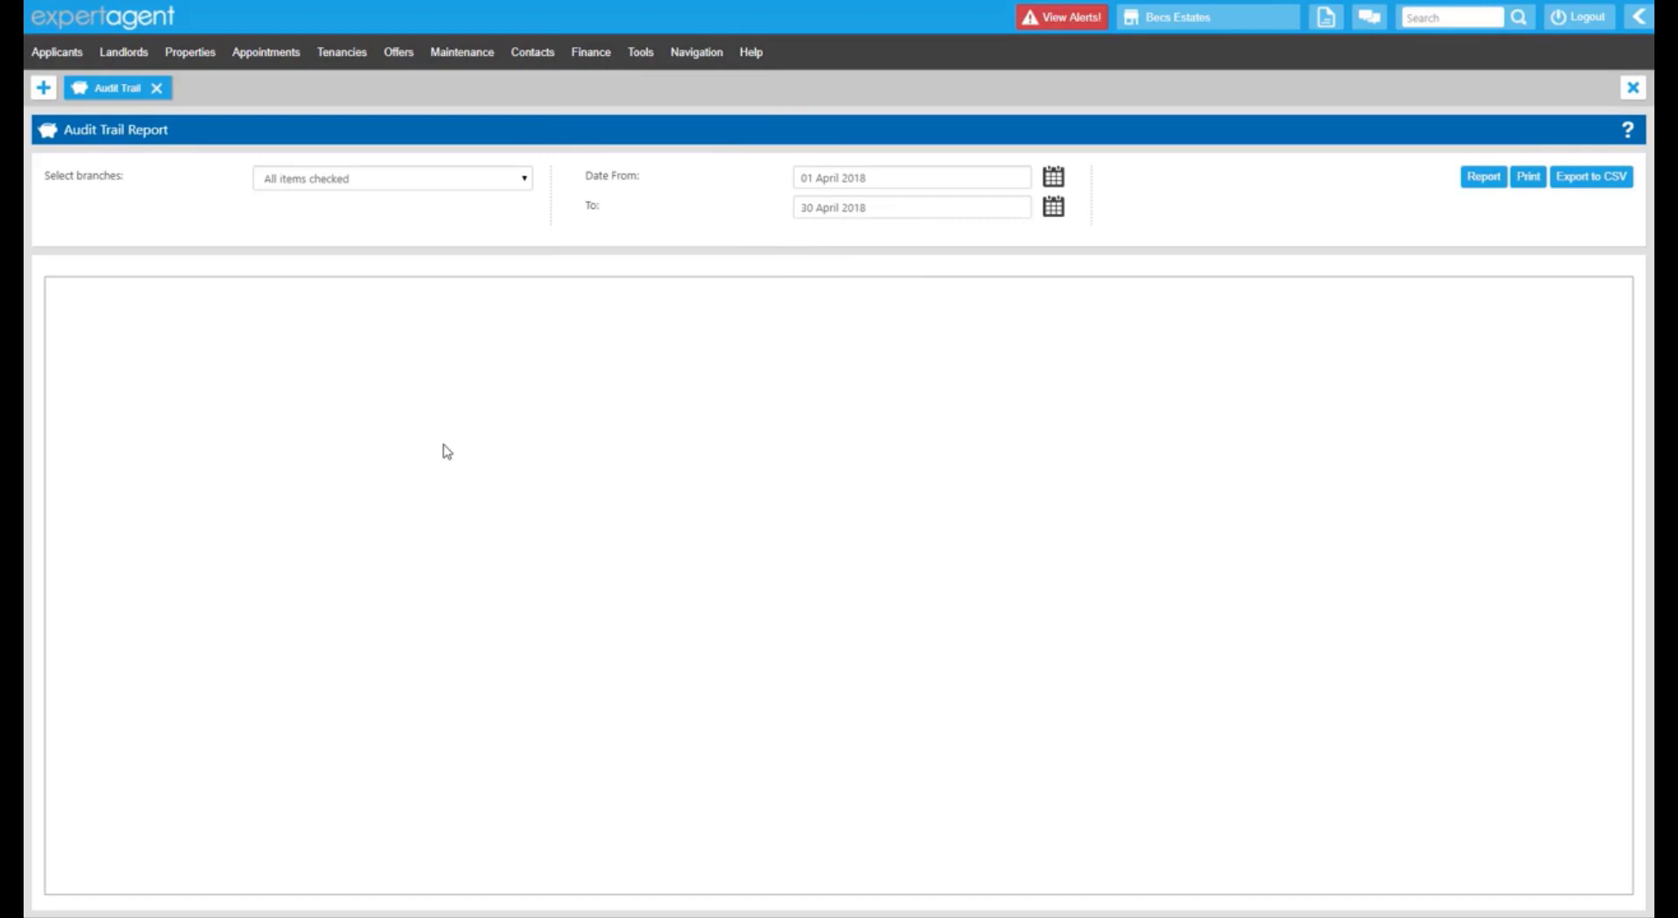
click(341, 179)
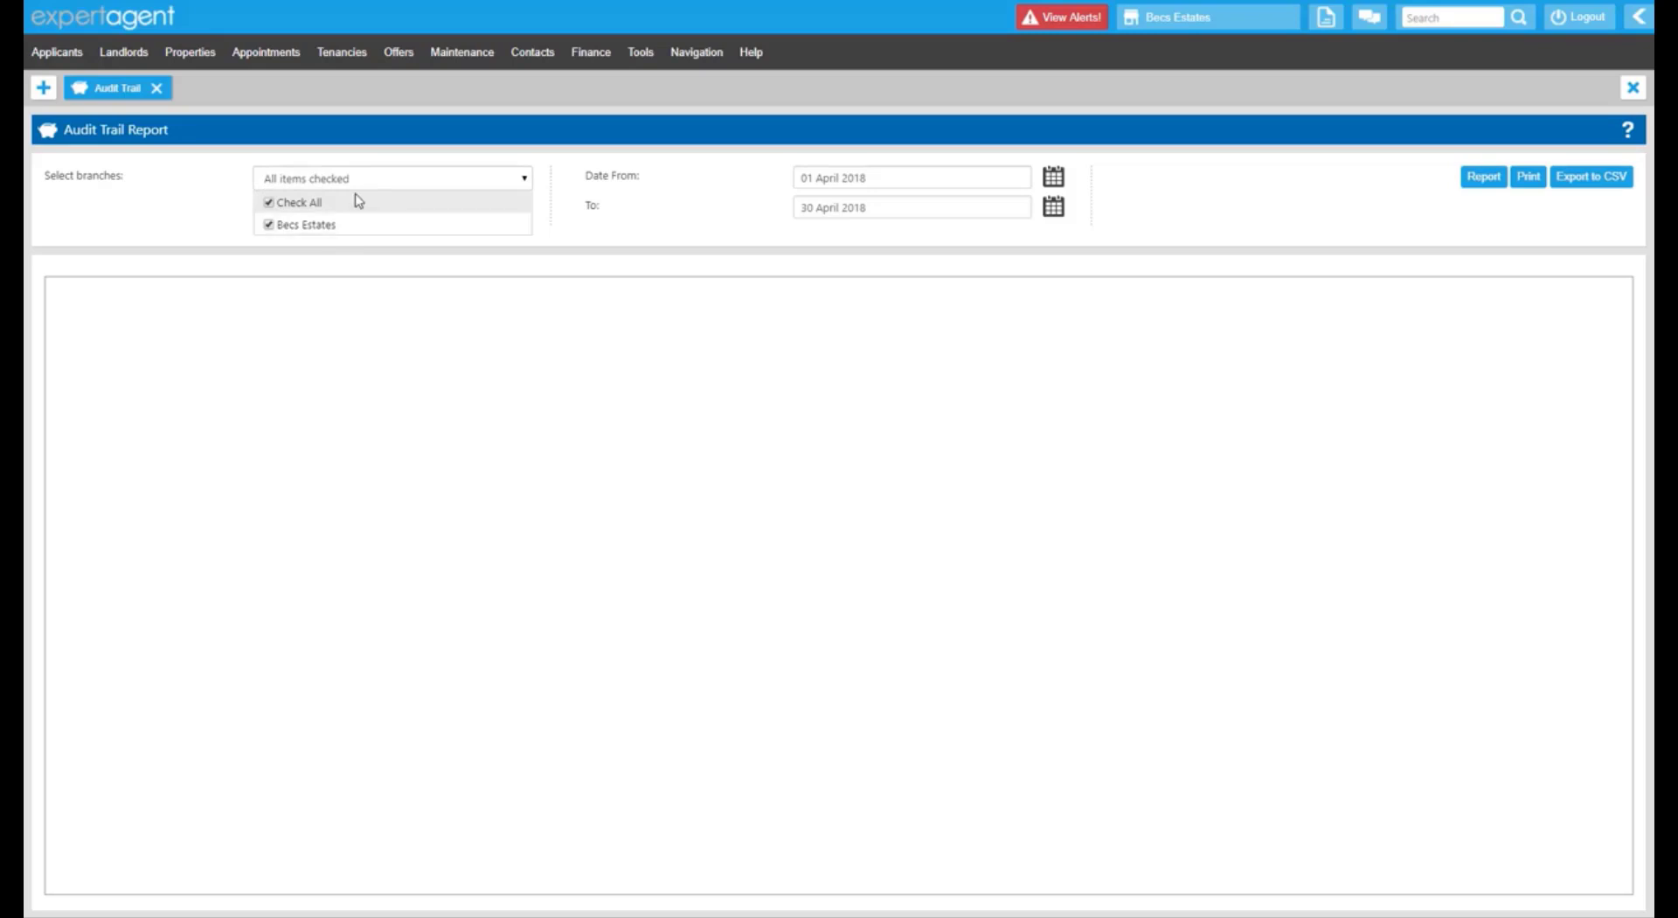
click(194, 199)
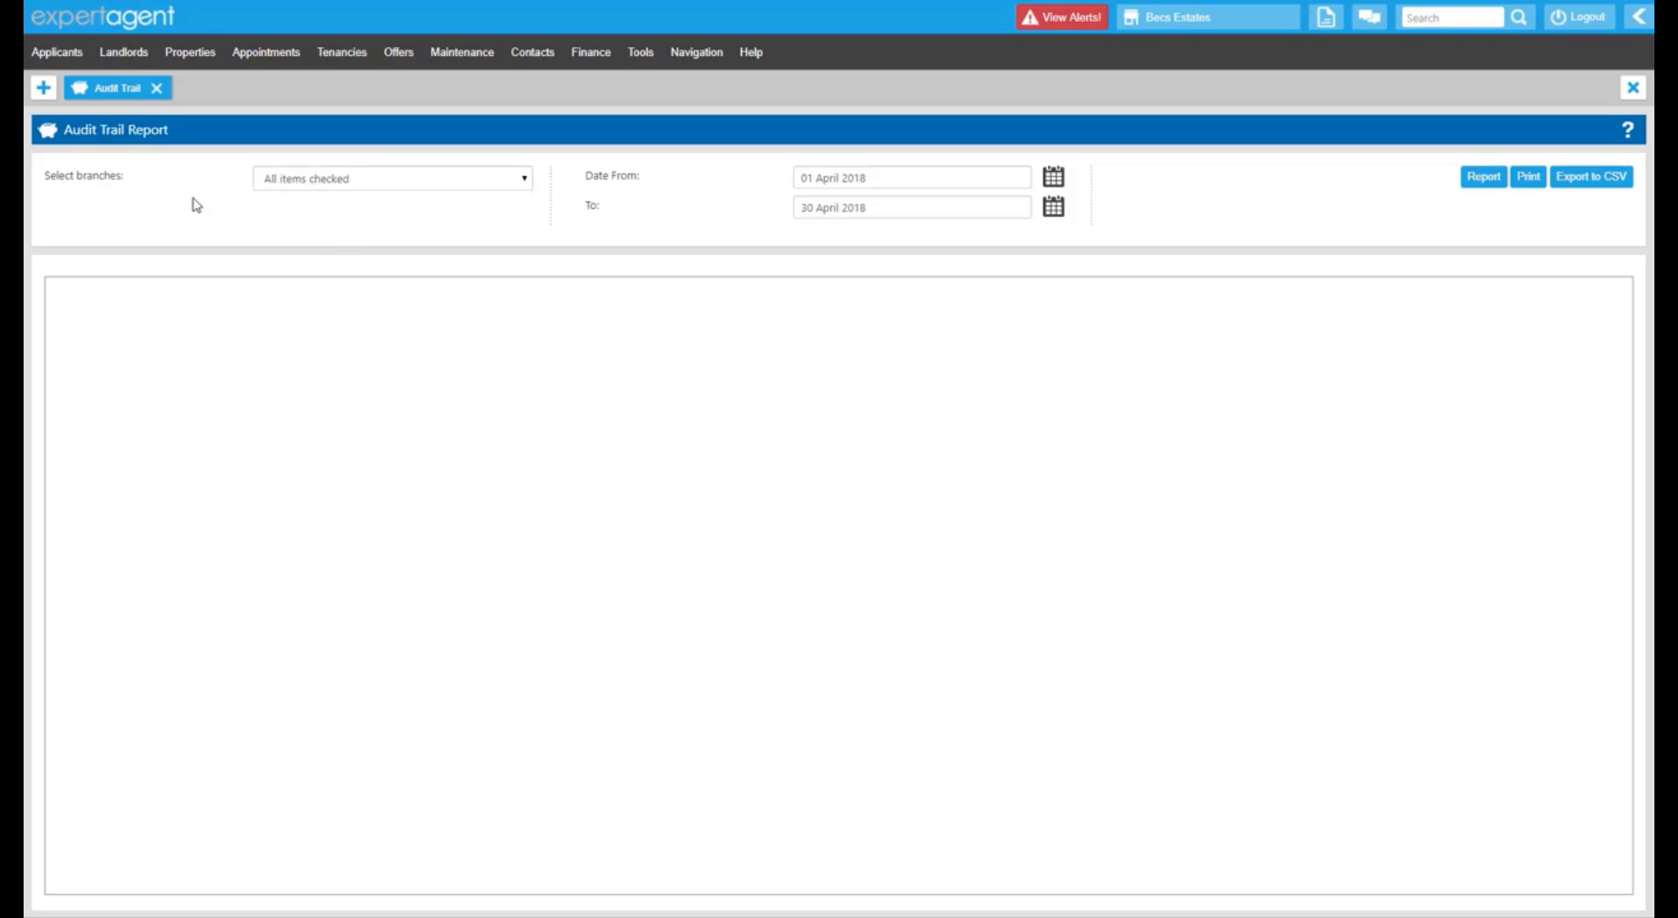
drag(598, 175, 1001, 230)
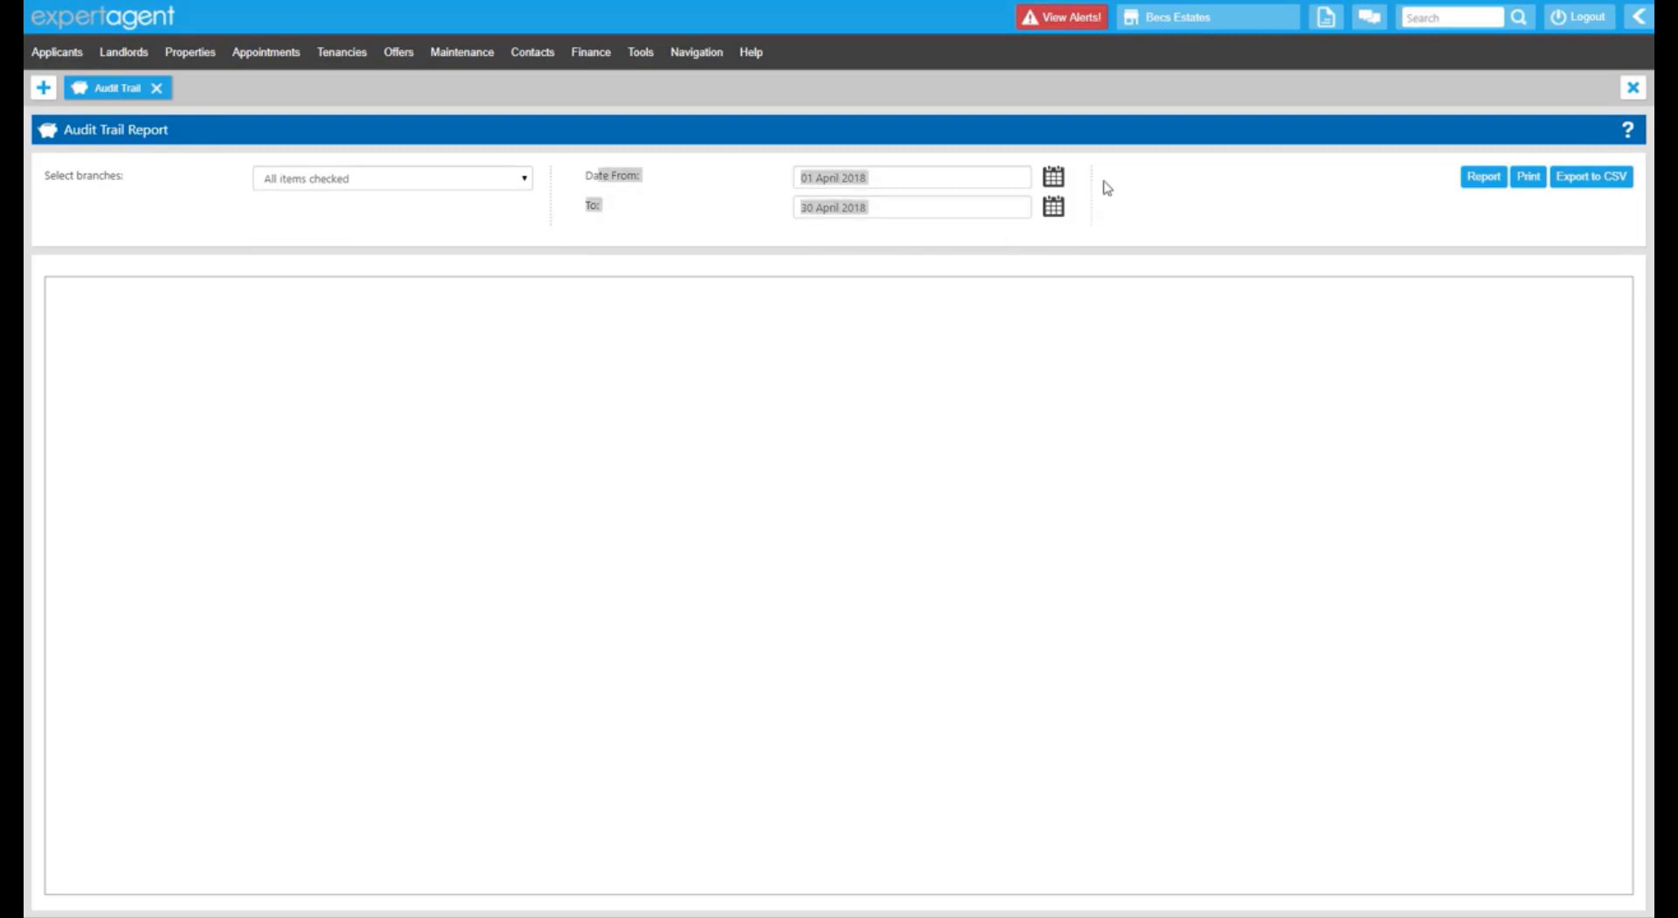
click(1059, 177)
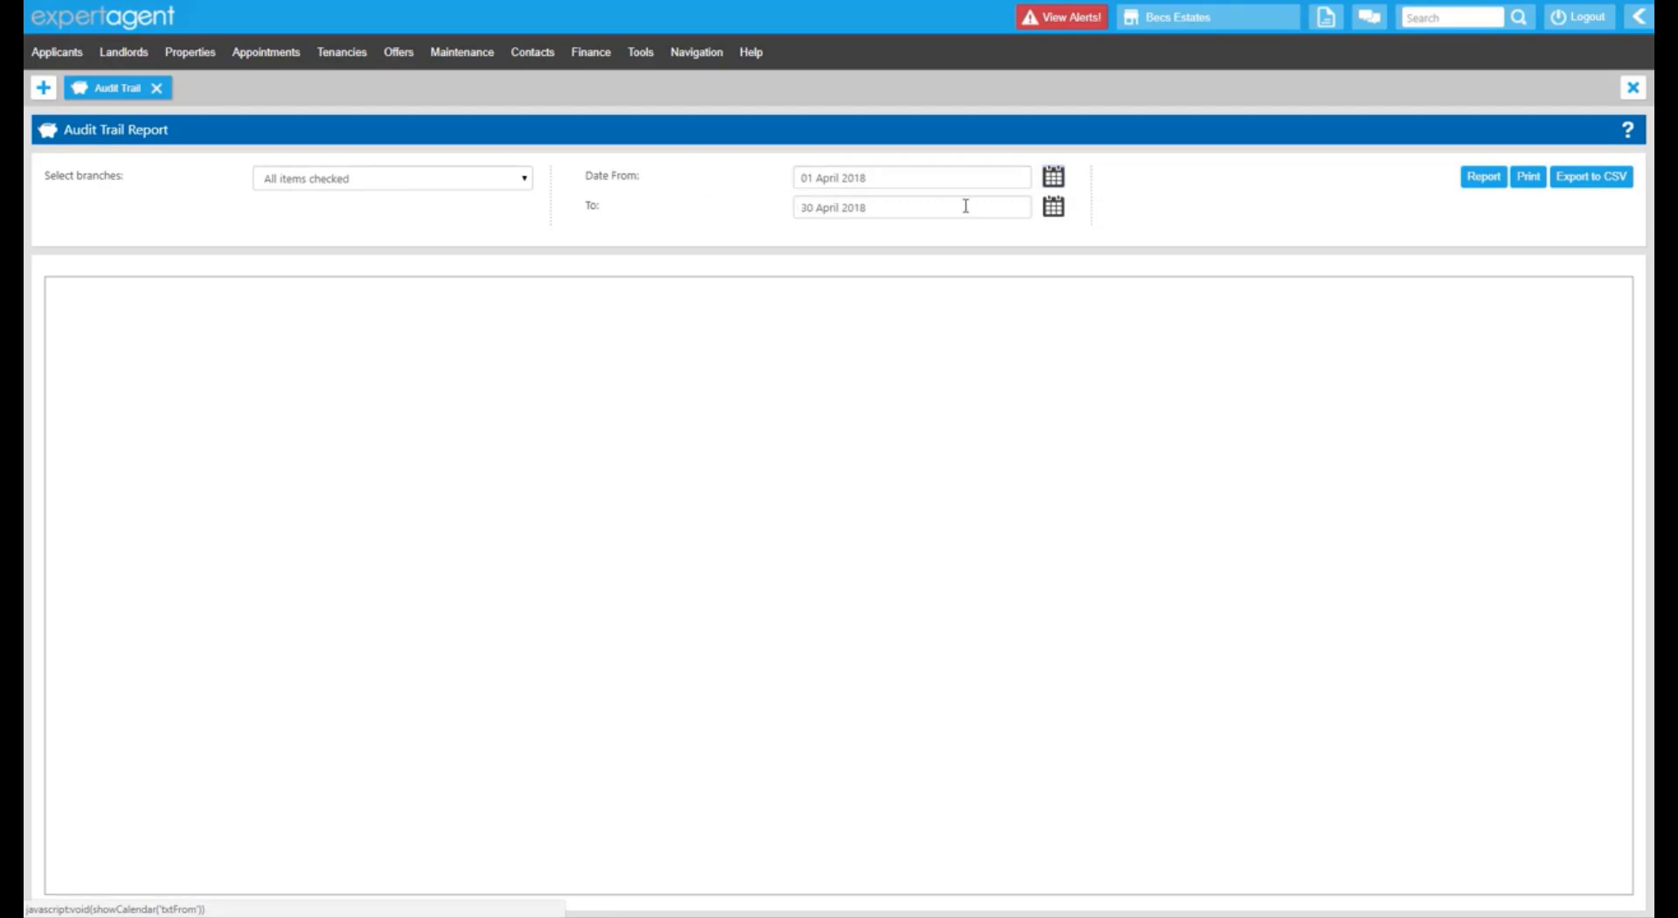
Set Date From to 01 March 2018 on the calendar and run the report.
click(1053, 179)
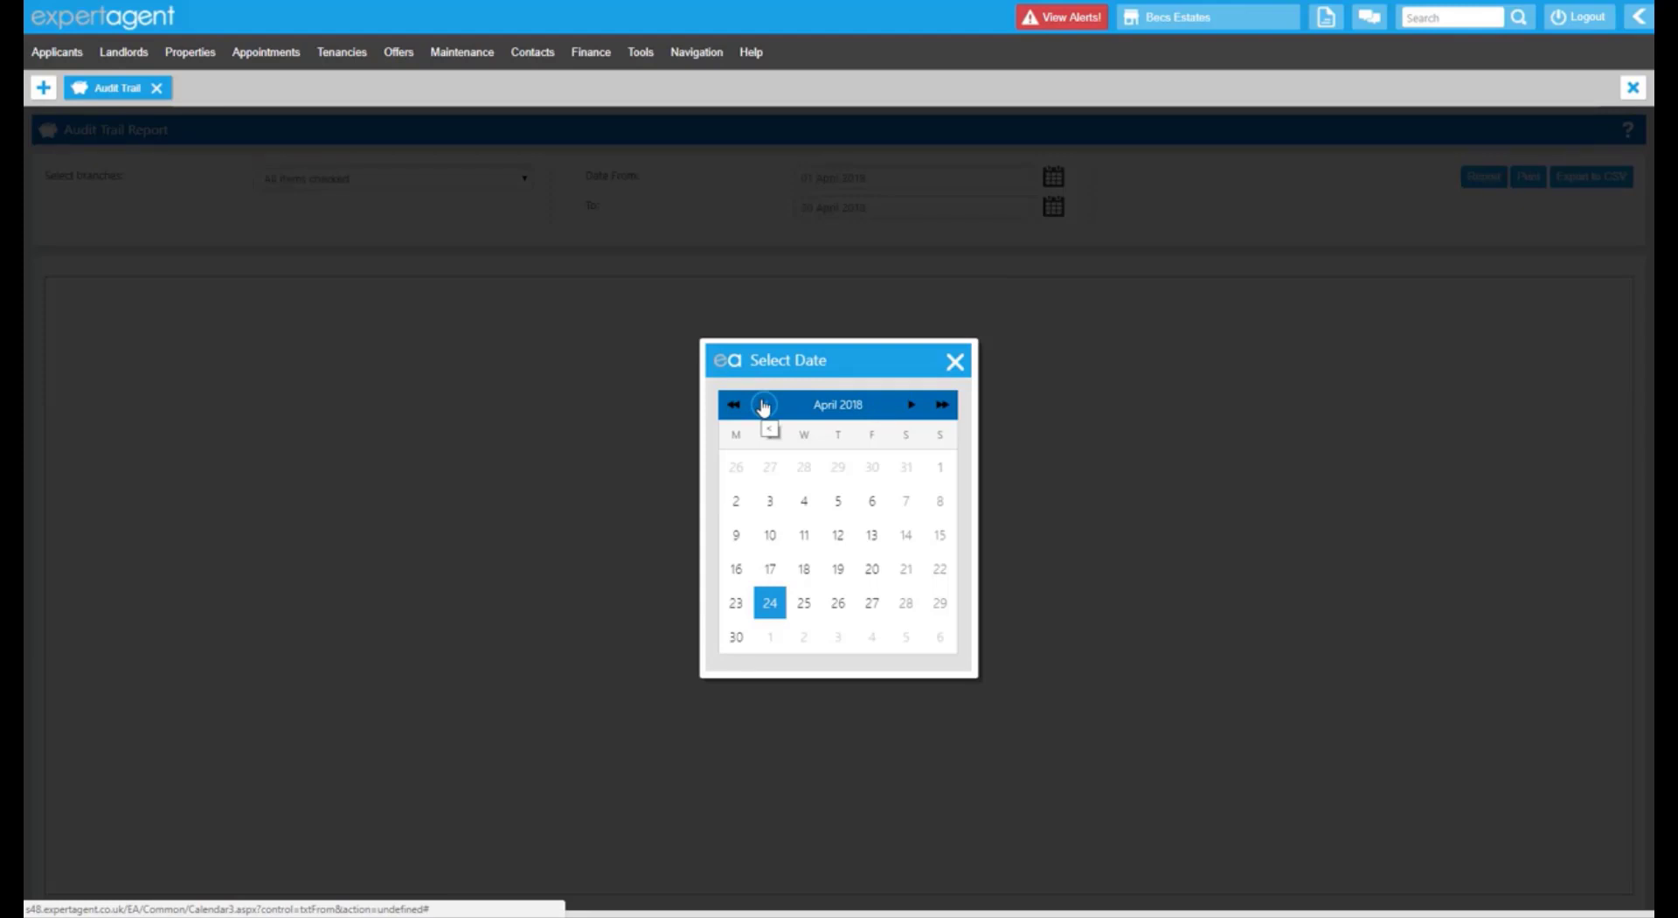
click(763, 405)
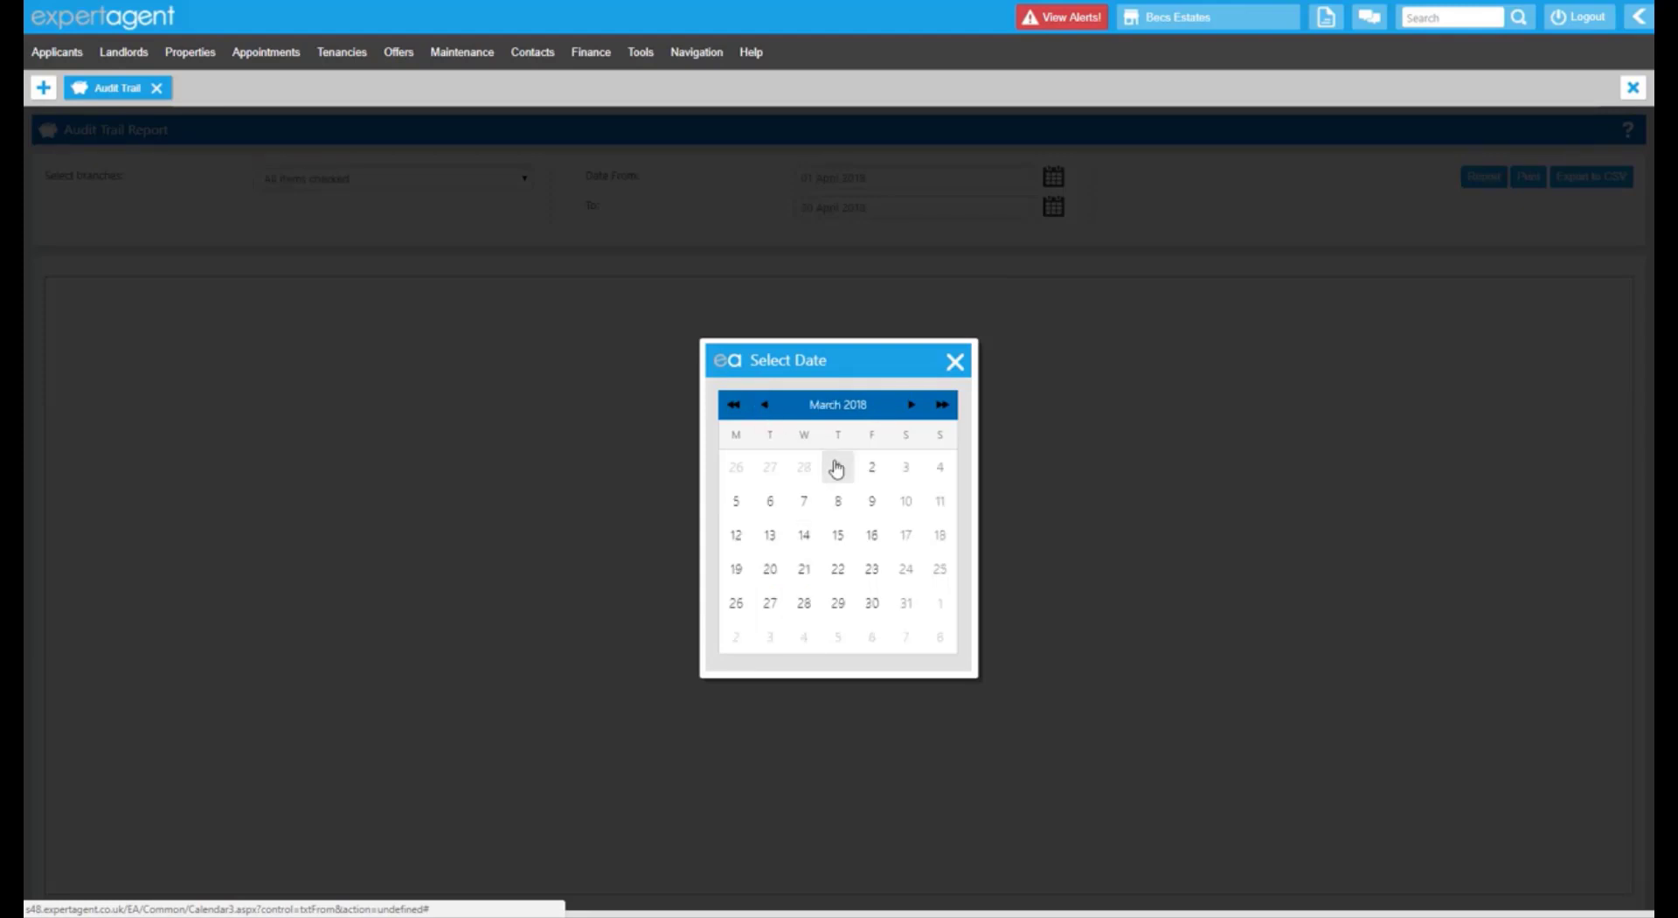
click(836, 466)
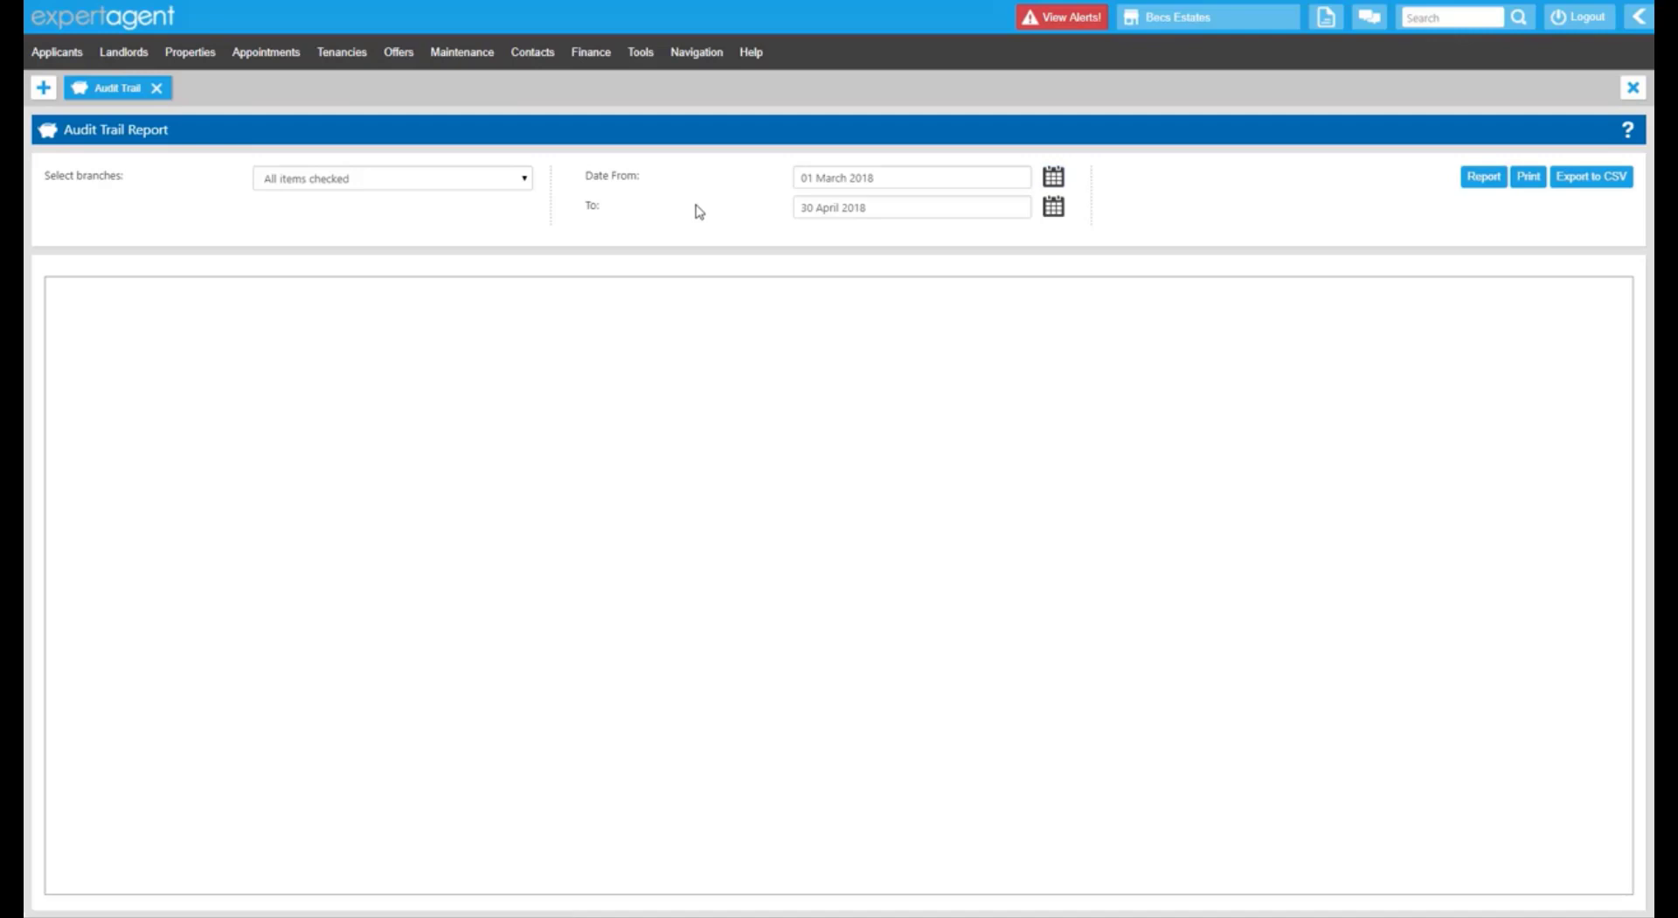
click(1483, 177)
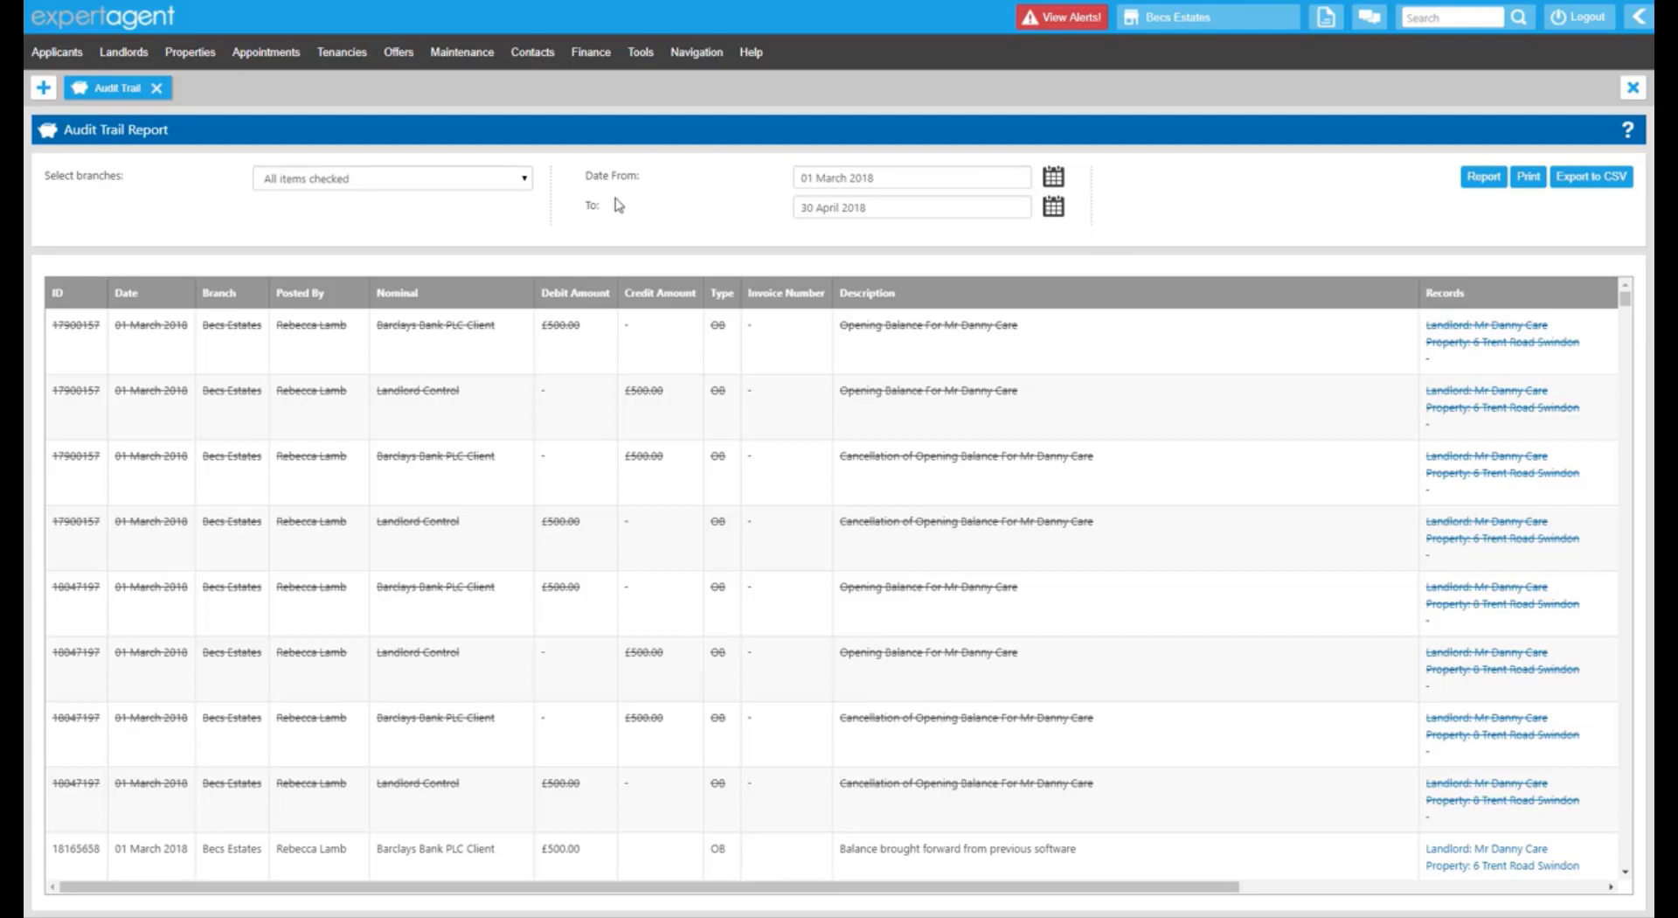
Scroll the March–April 2018 audit trail, including the struck-through £500.00 opening balance entries.
drag(630, 182, 644, 178)
click(699, 232)
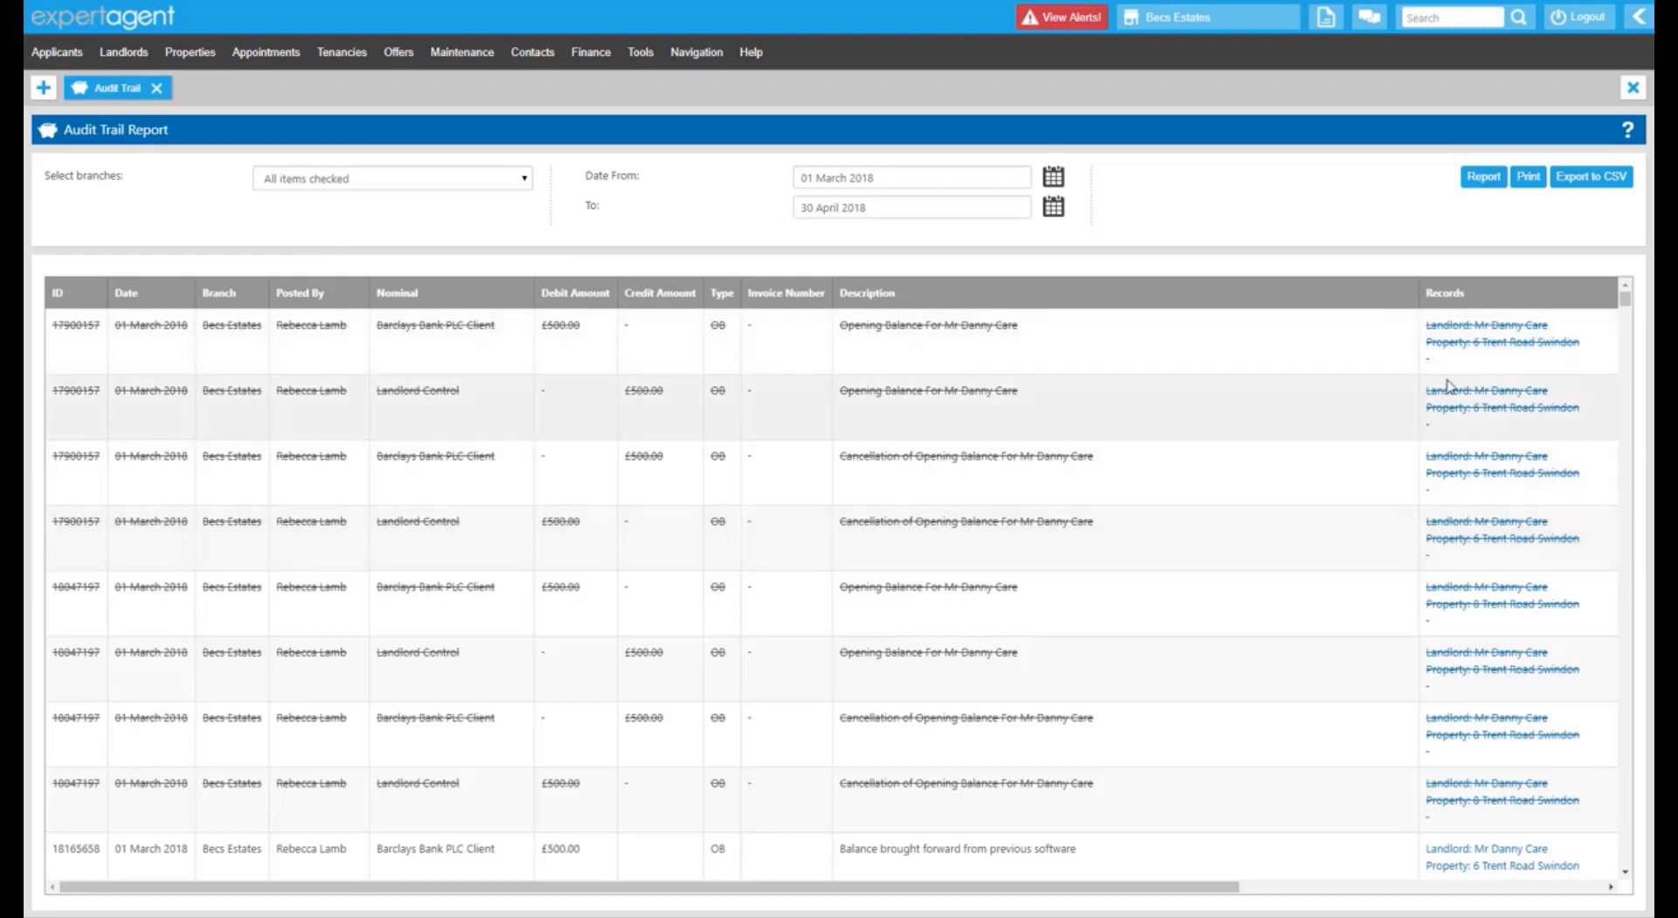
scroll(1633, 673, down, 20)
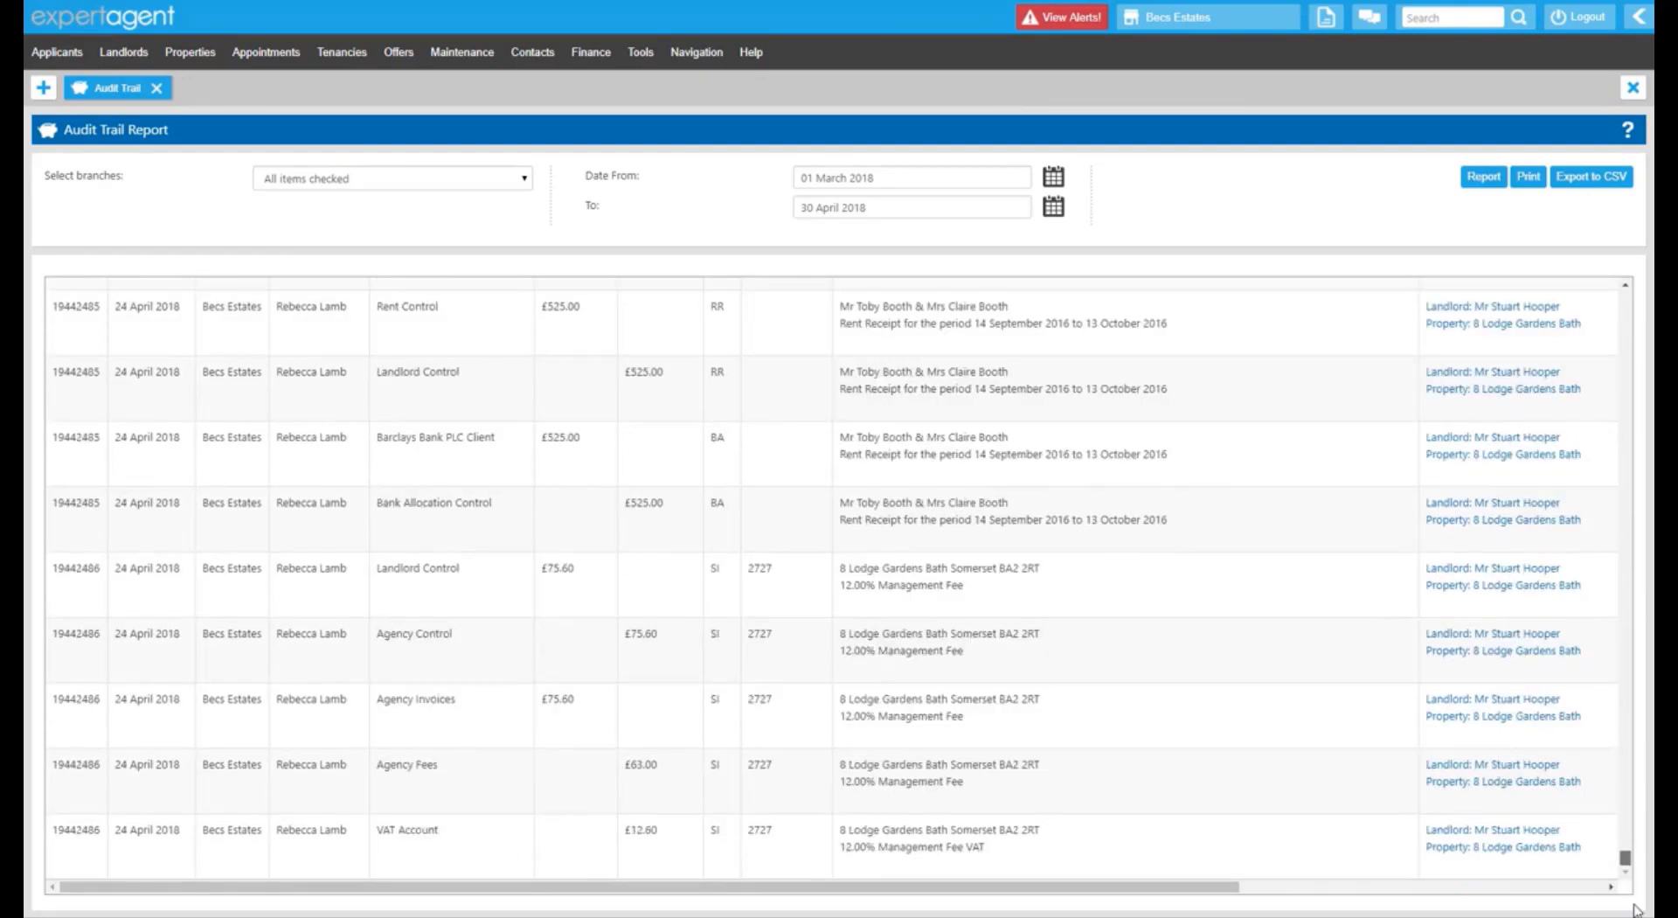
scroll(1632, 524, up, 20)
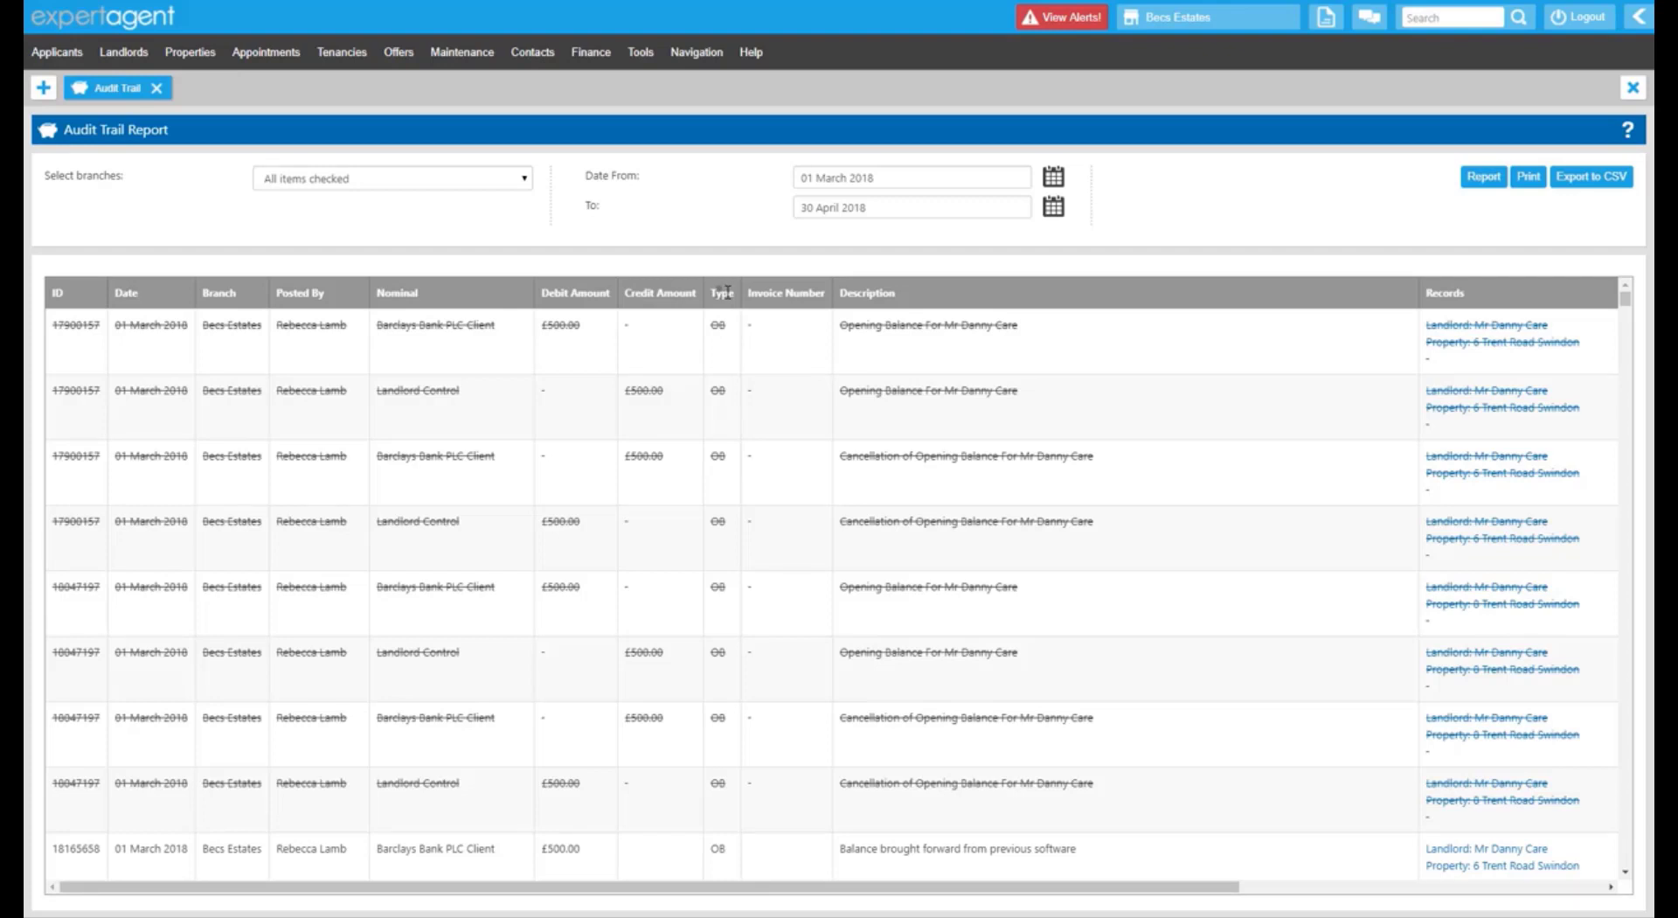
drag(758, 294, 816, 293)
drag(842, 295, 908, 305)
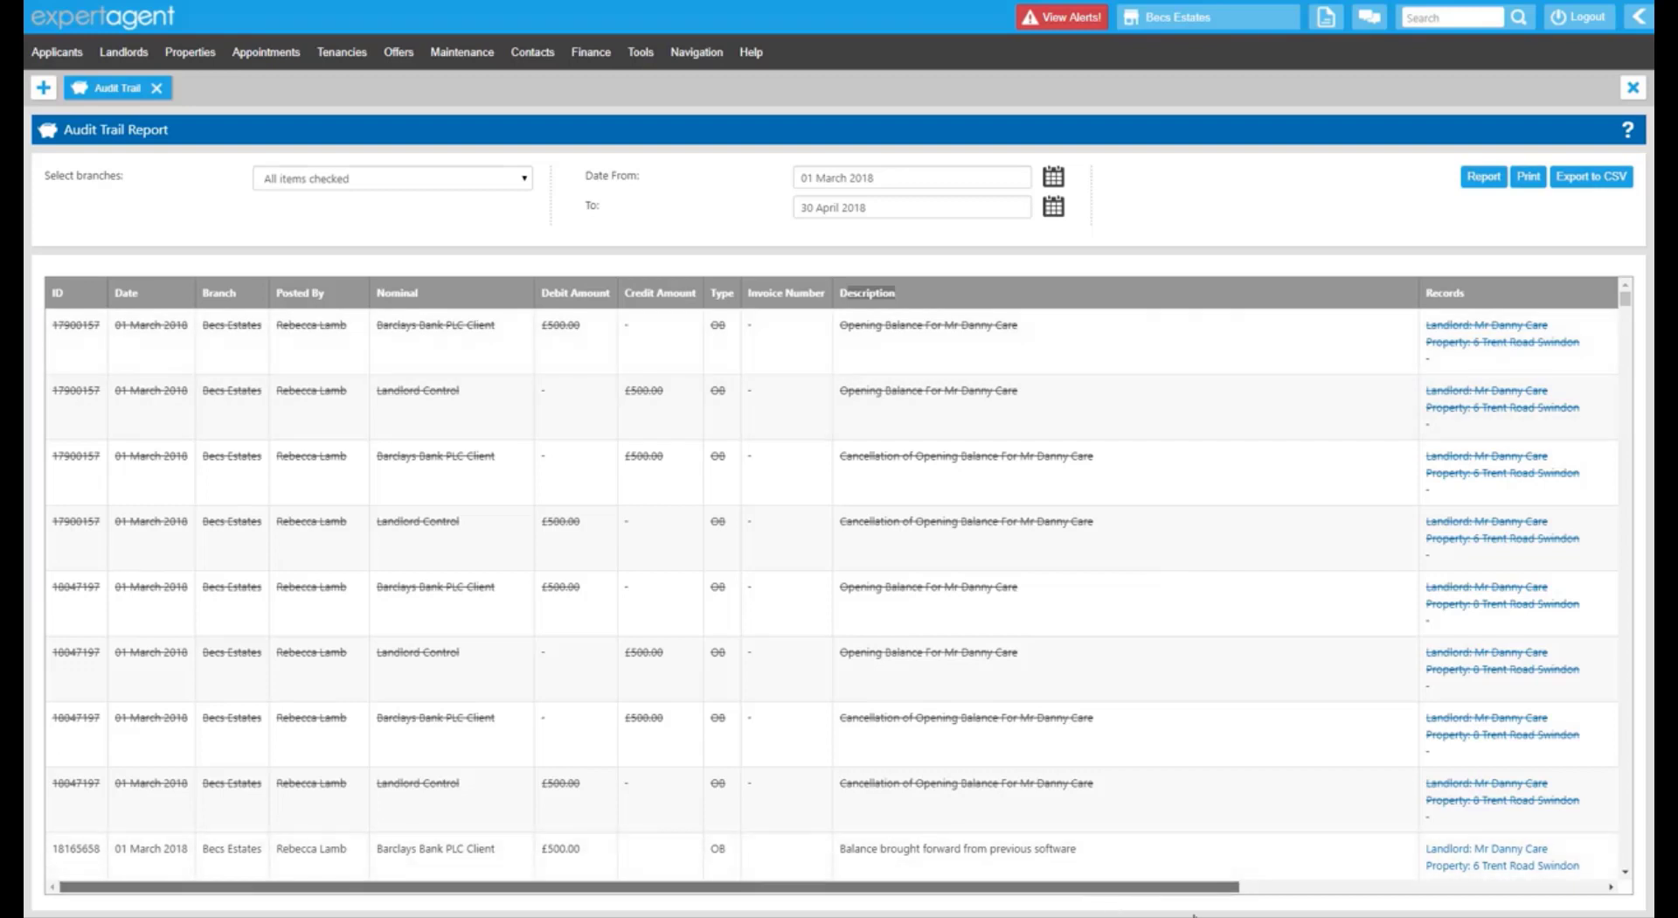
drag(1093, 886, 1493, 900)
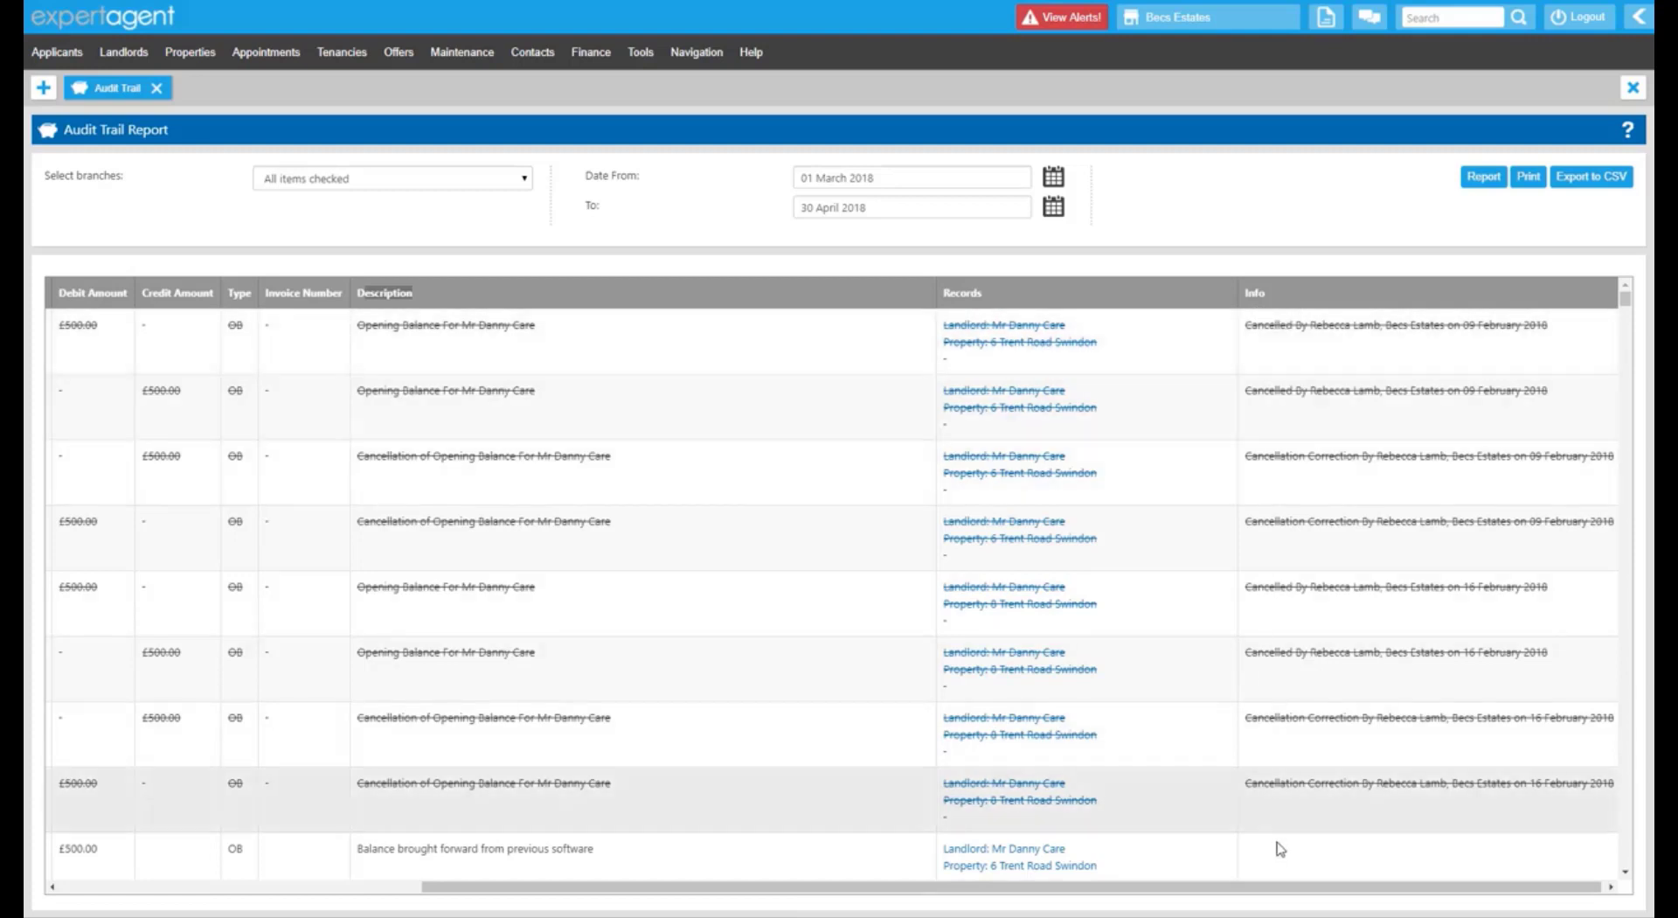
drag(1292, 887, 572, 778)
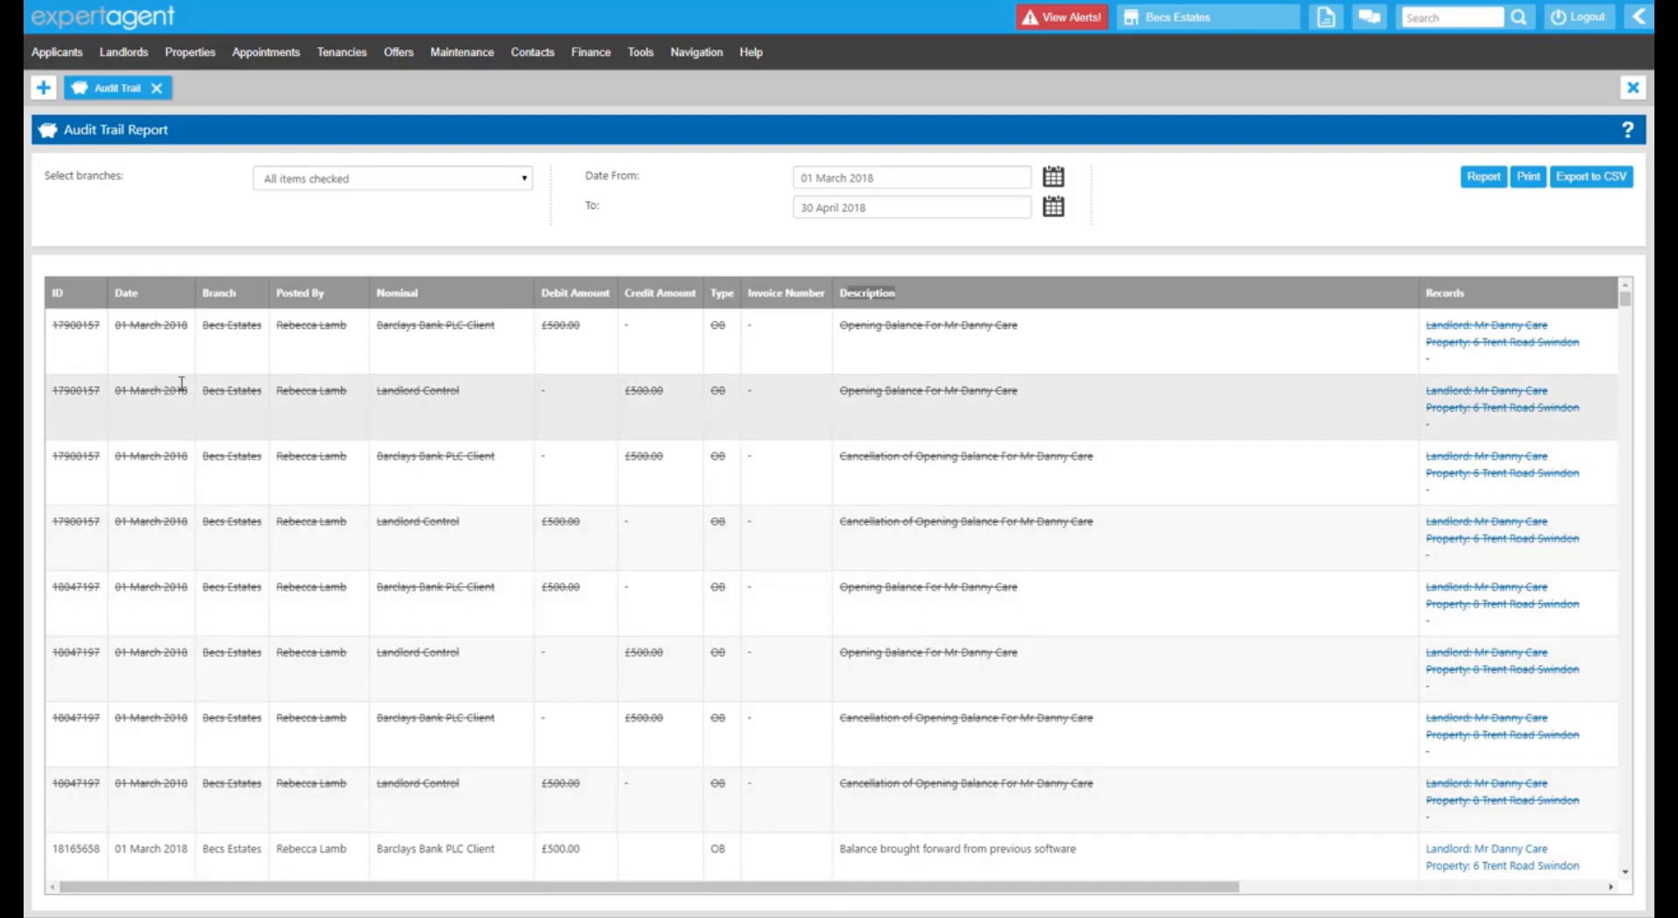
drag(186, 390, 123, 394)
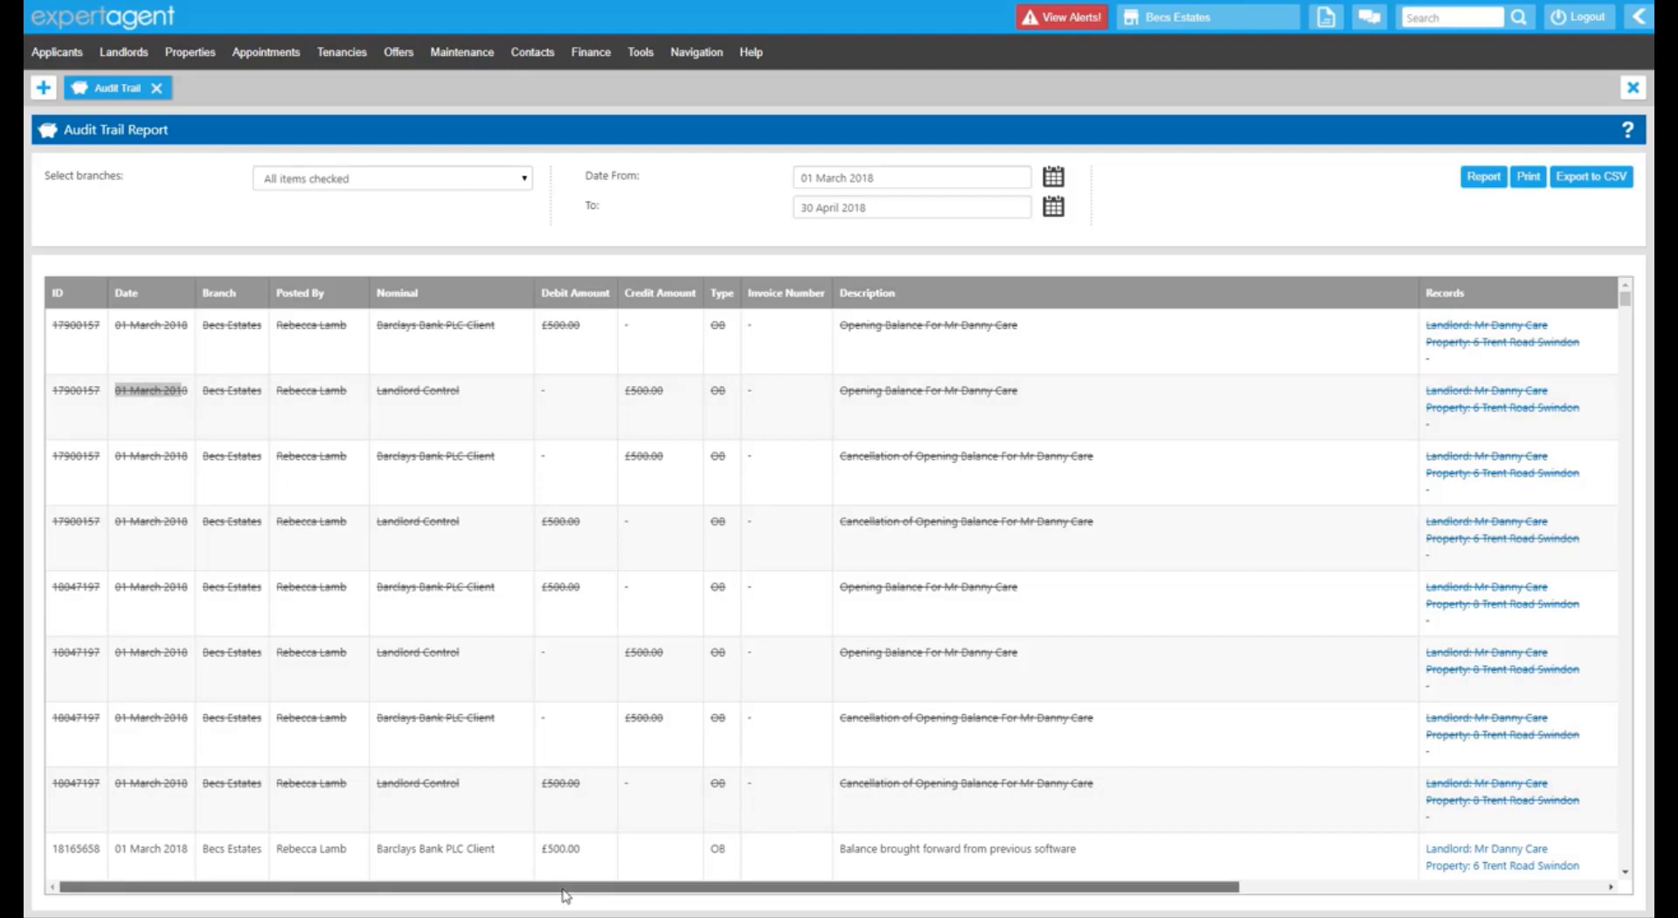
drag(563, 893, 1066, 913)
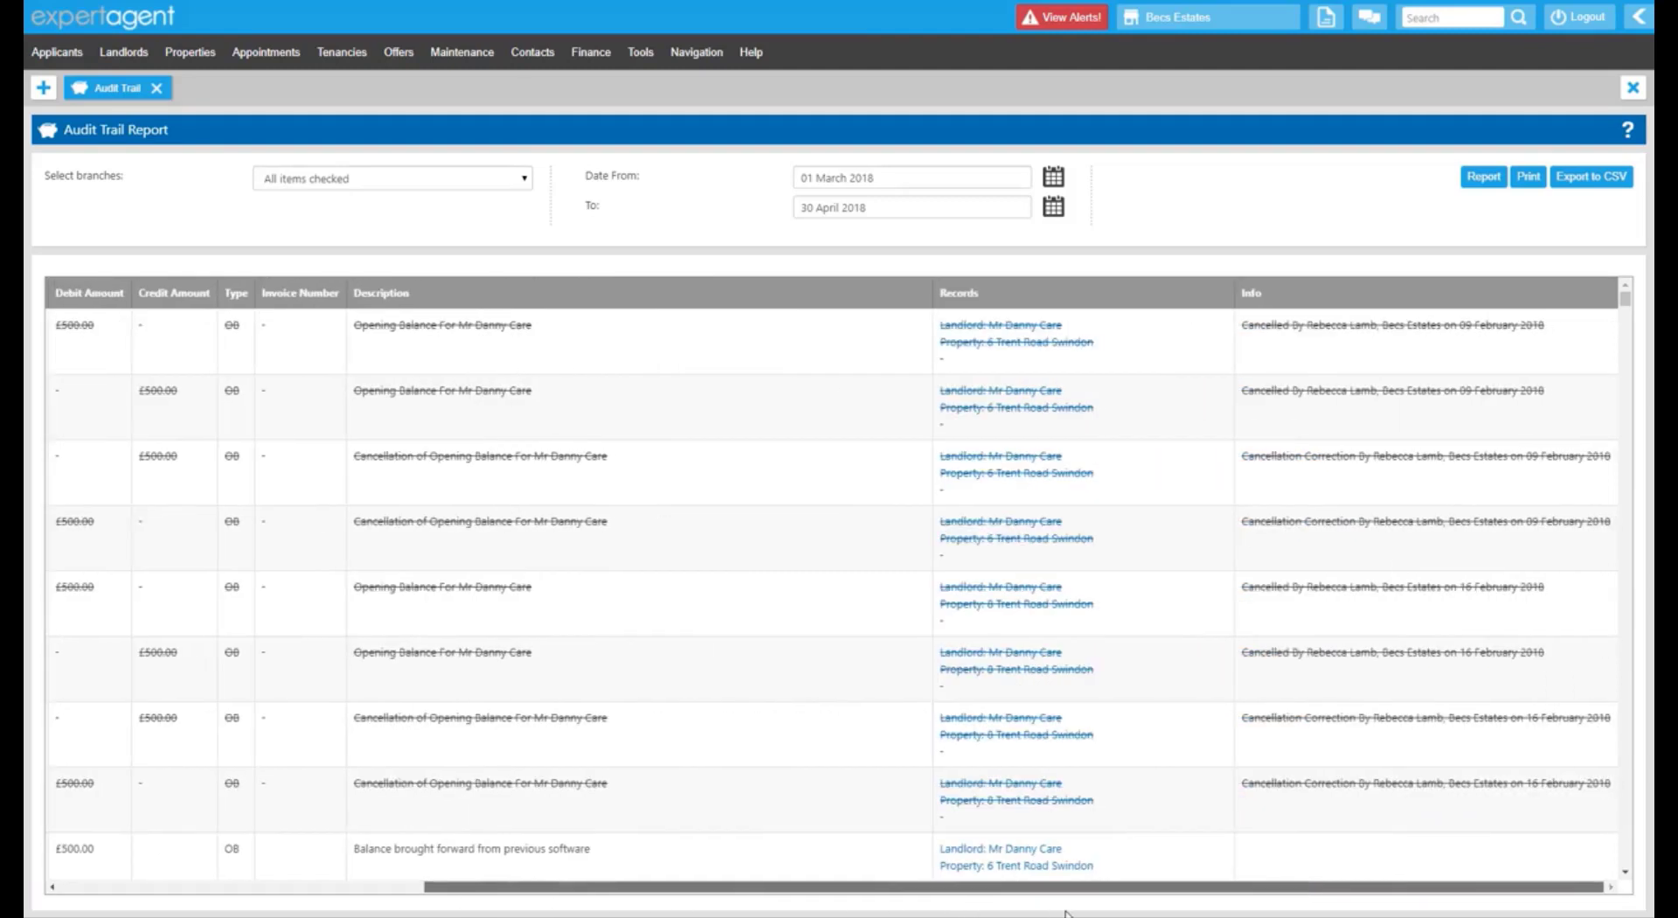
drag(1259, 390, 1559, 412)
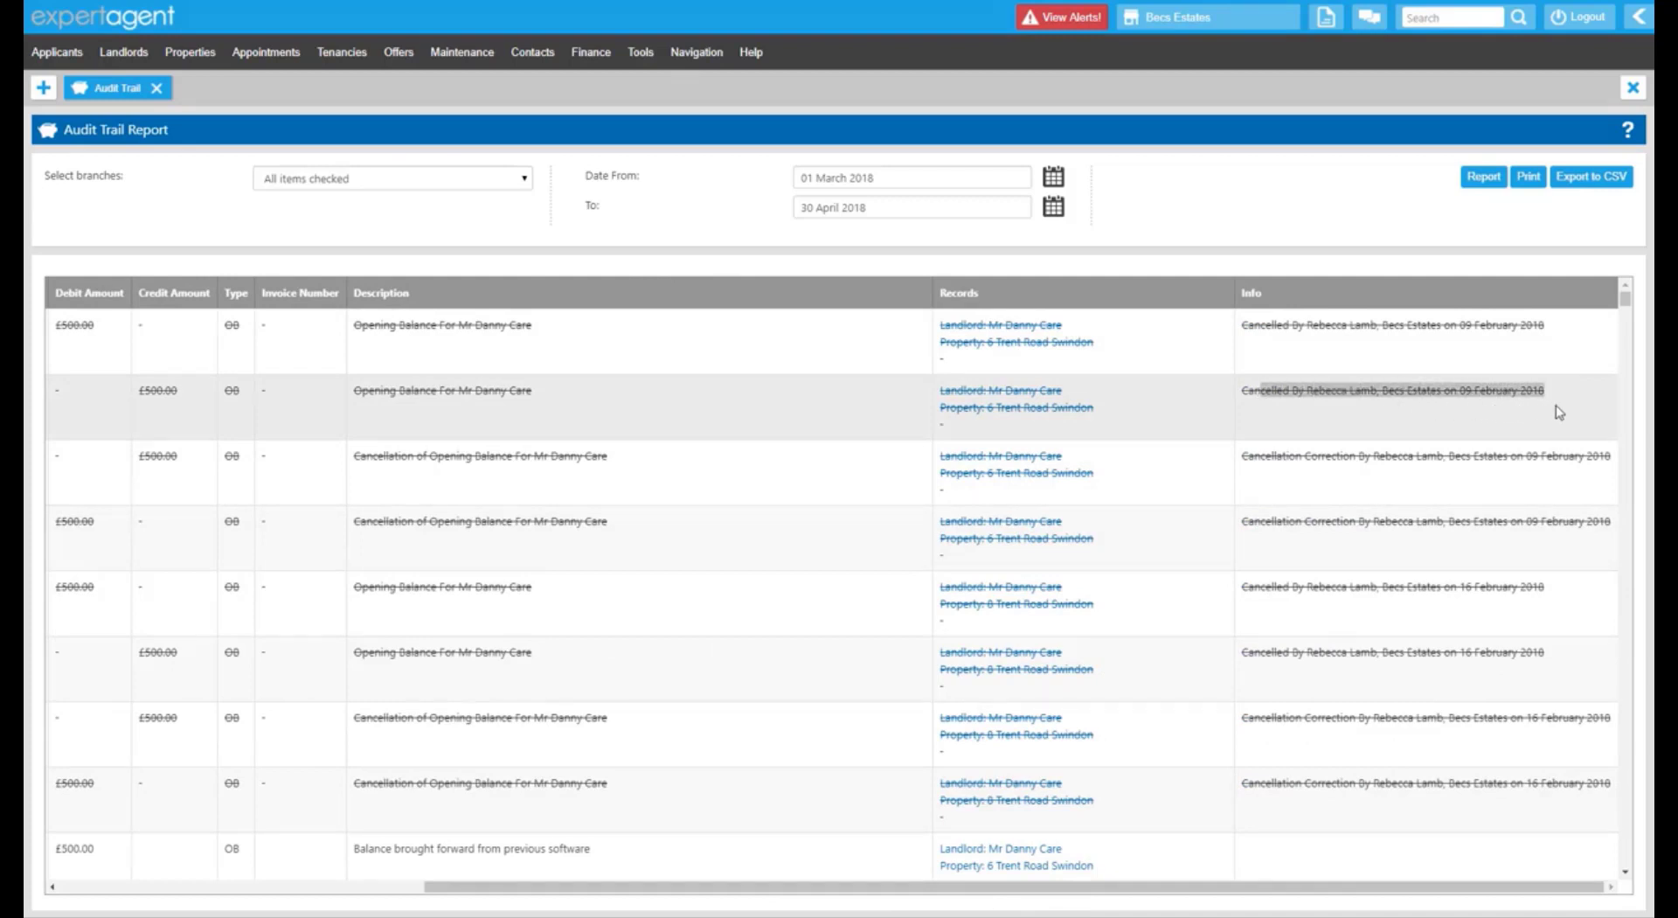
click(1483, 395)
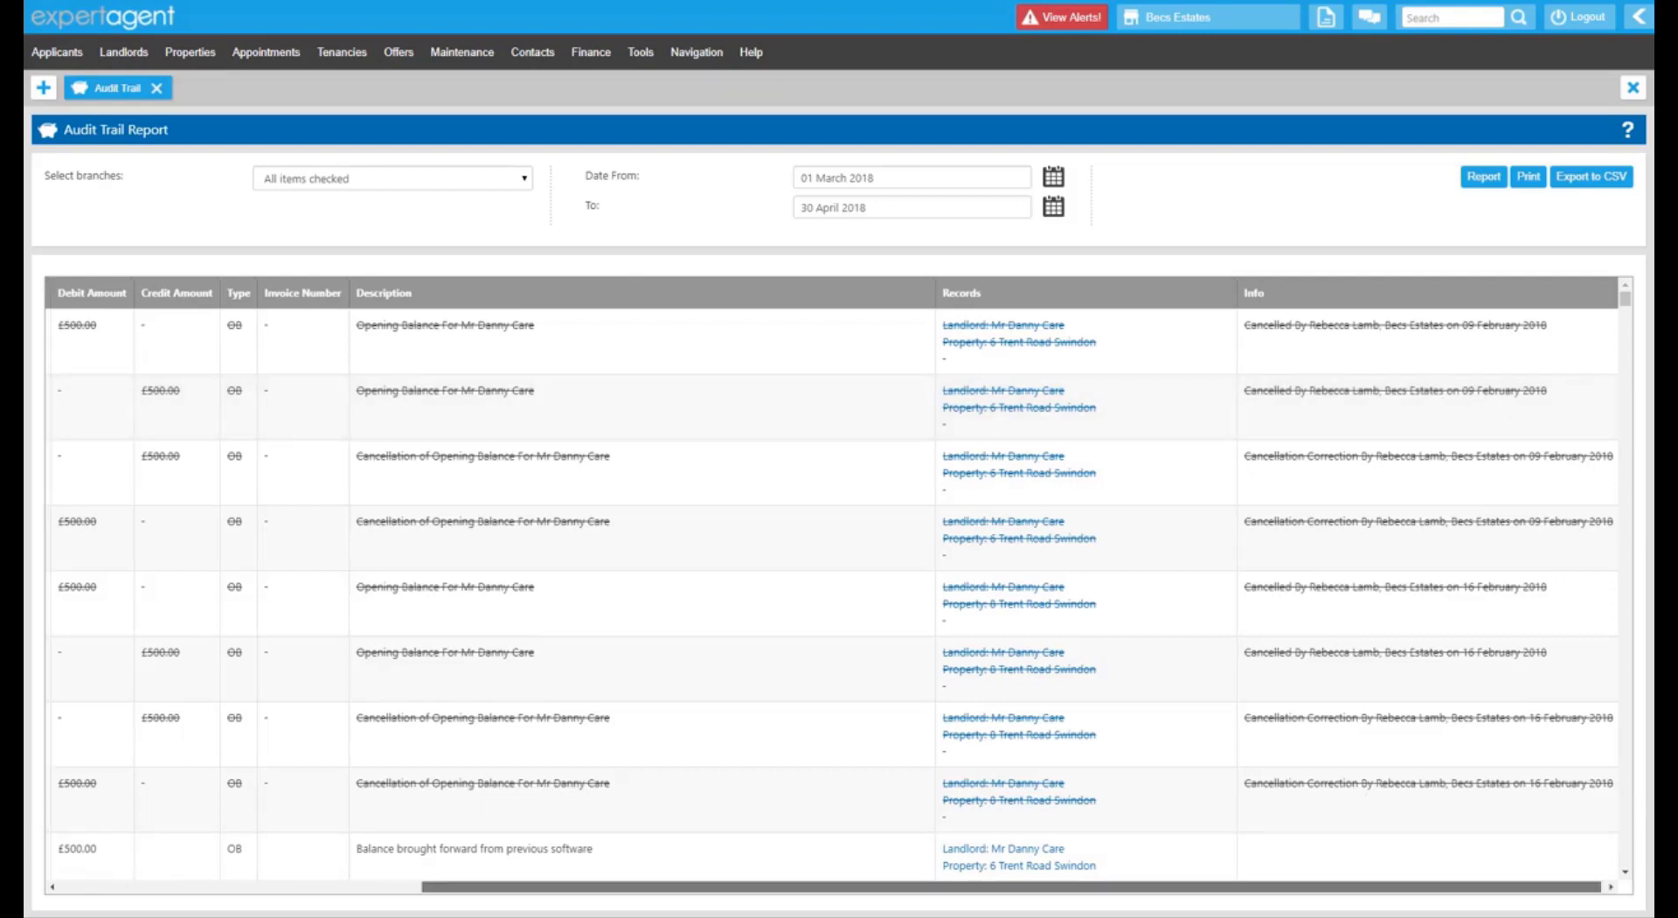
click(63, 886)
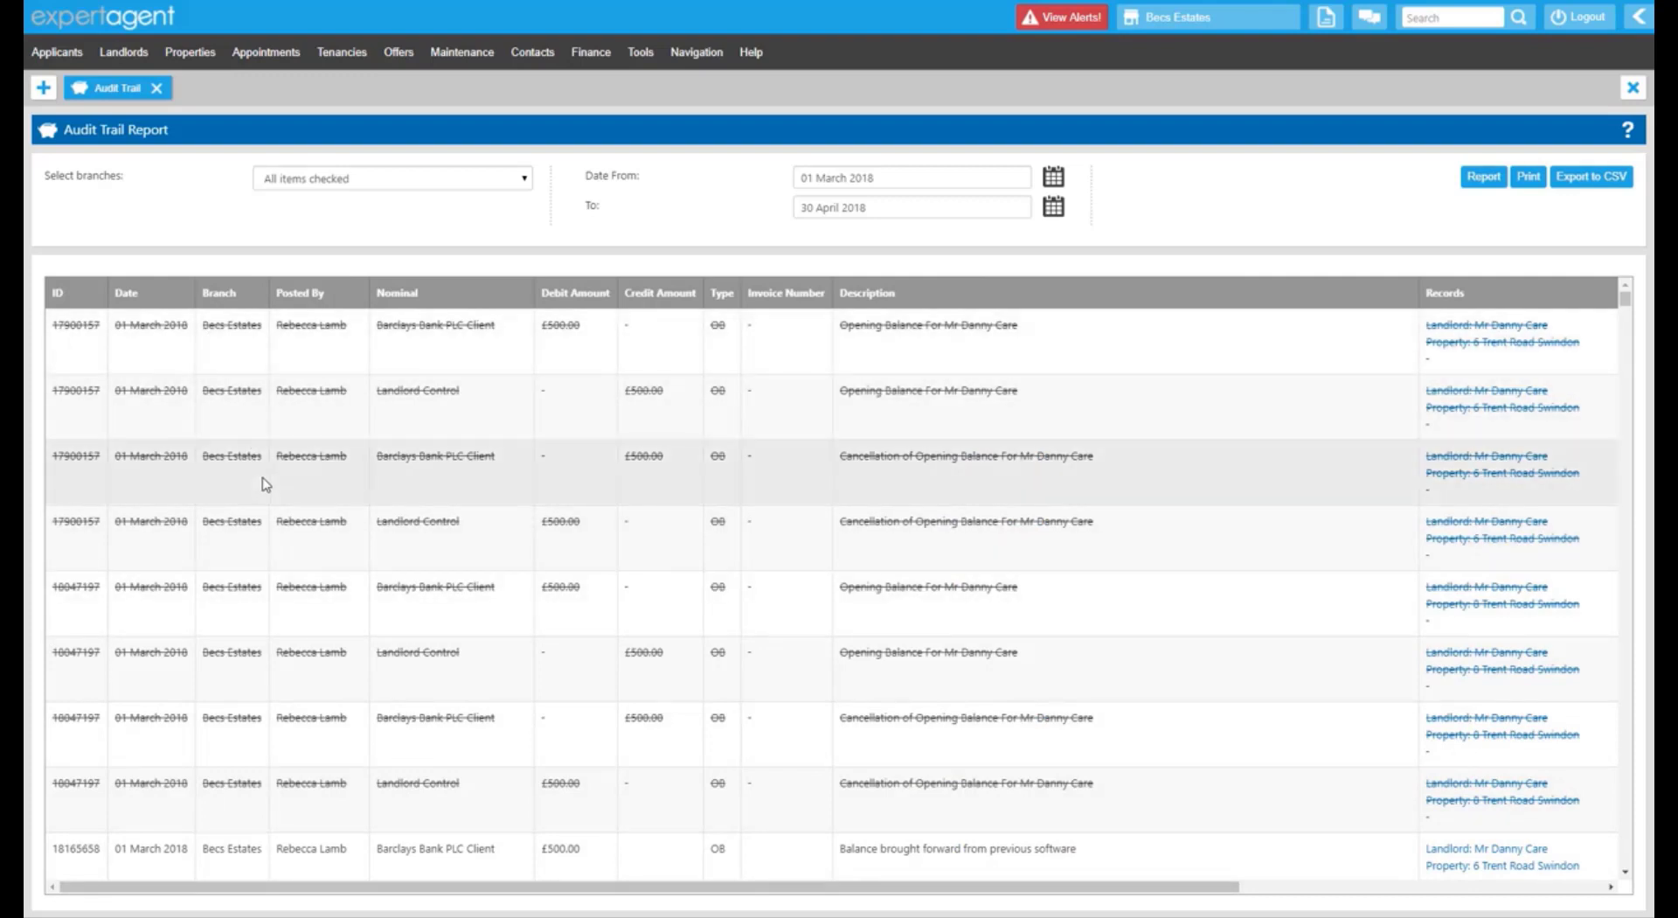
scroll(262, 480, down, 3)
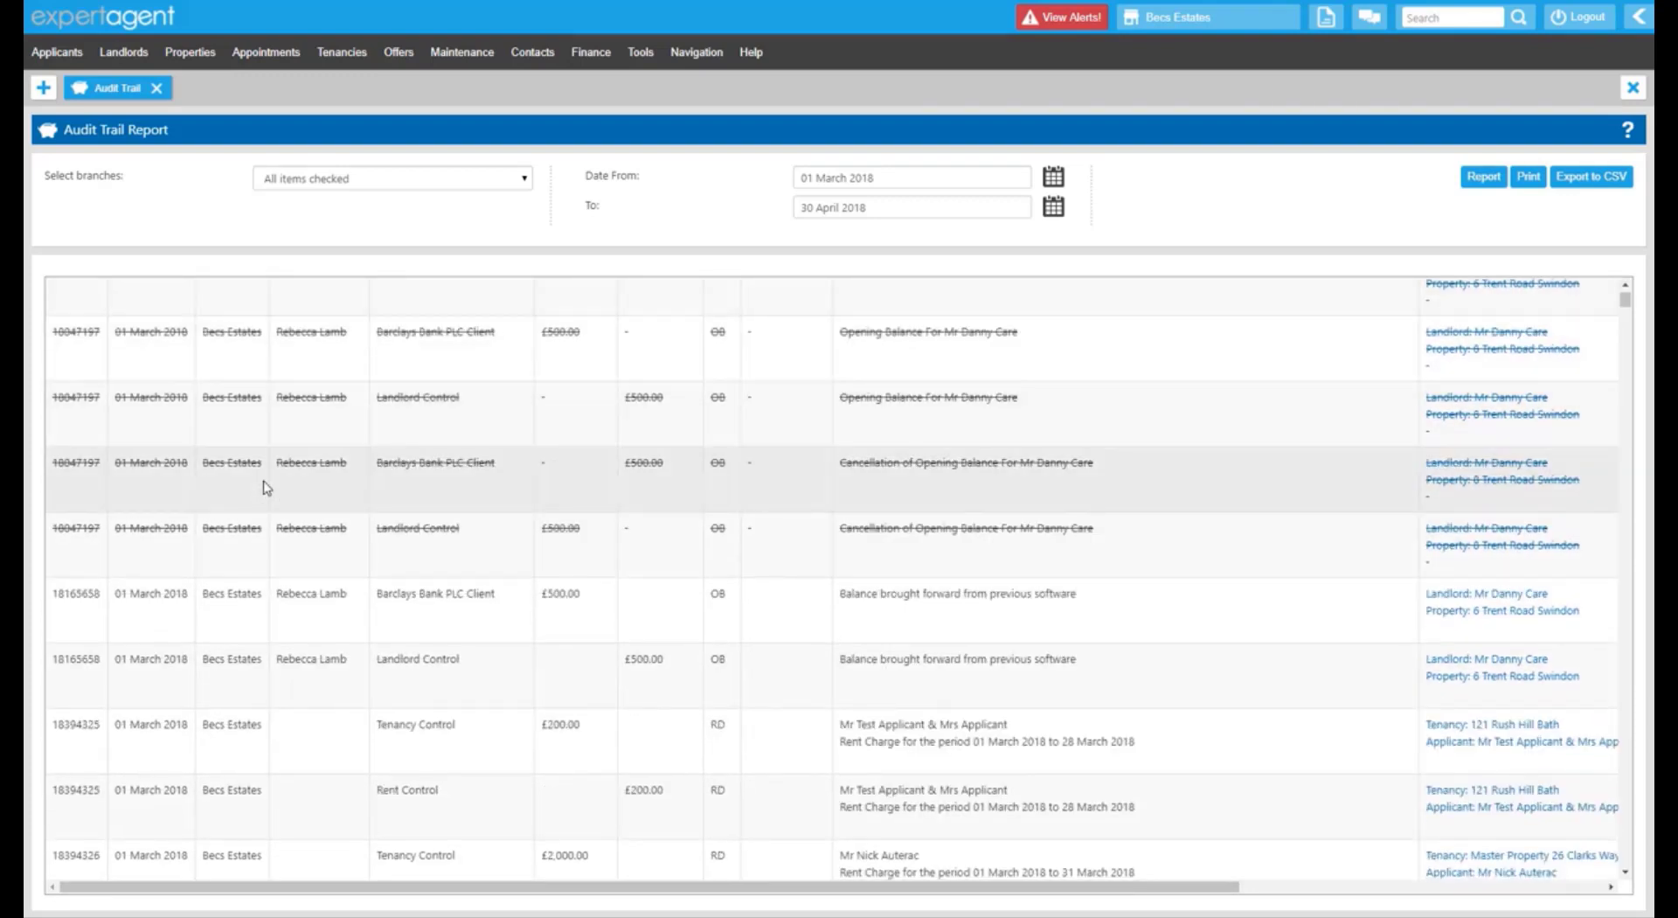
scroll(266, 488, down, 1)
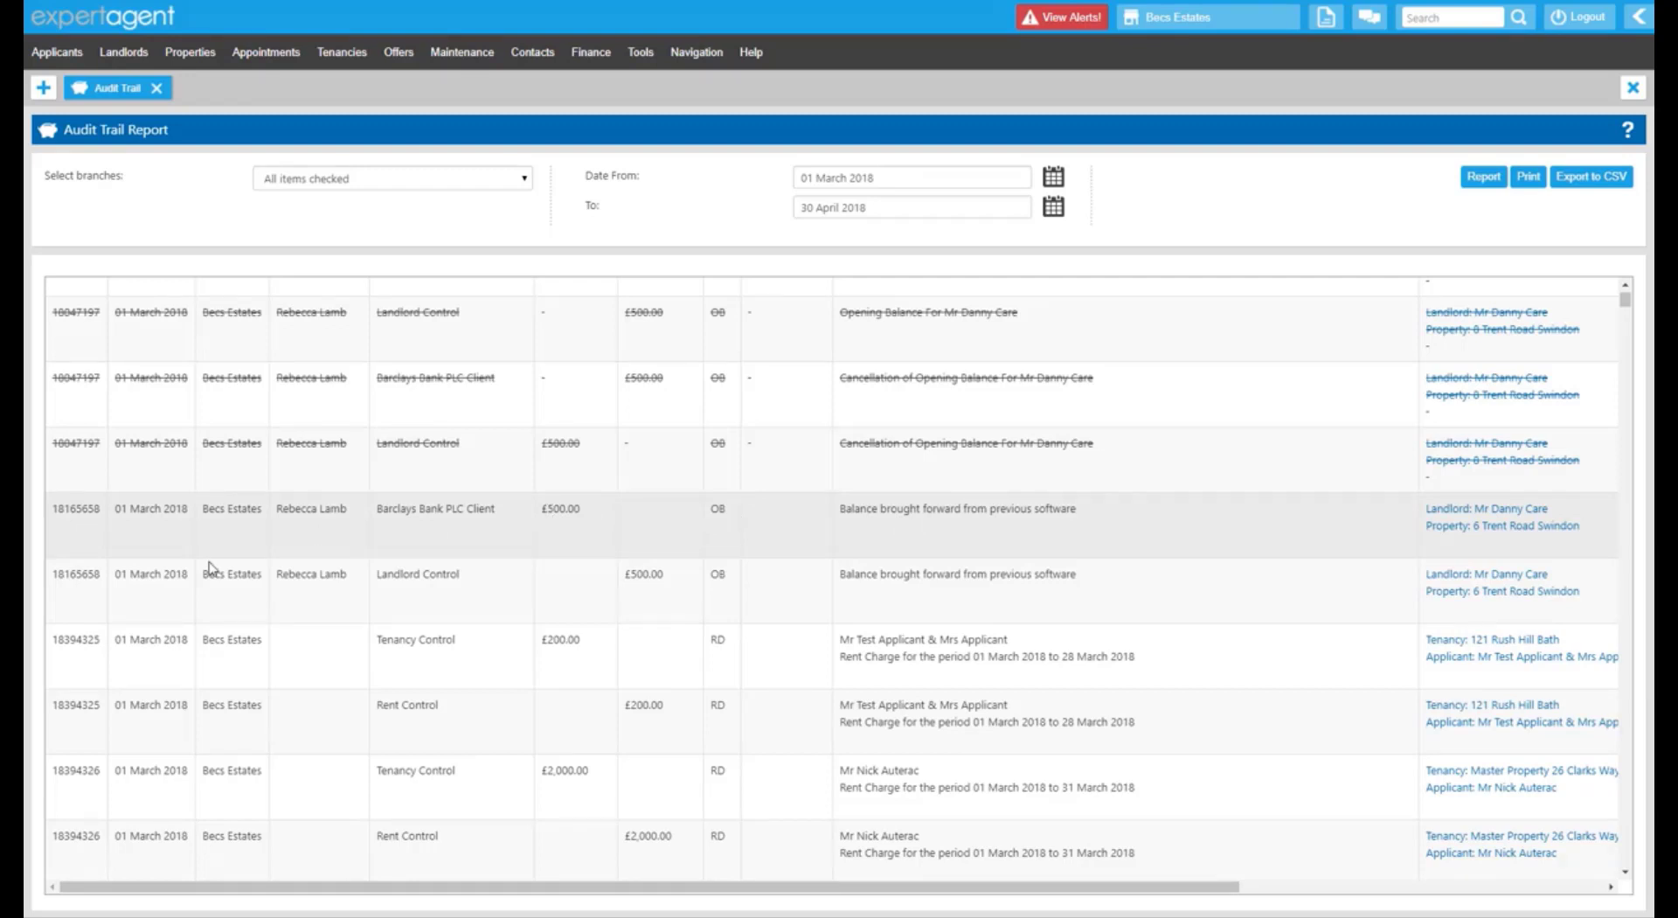
drag(70, 509, 100, 510)
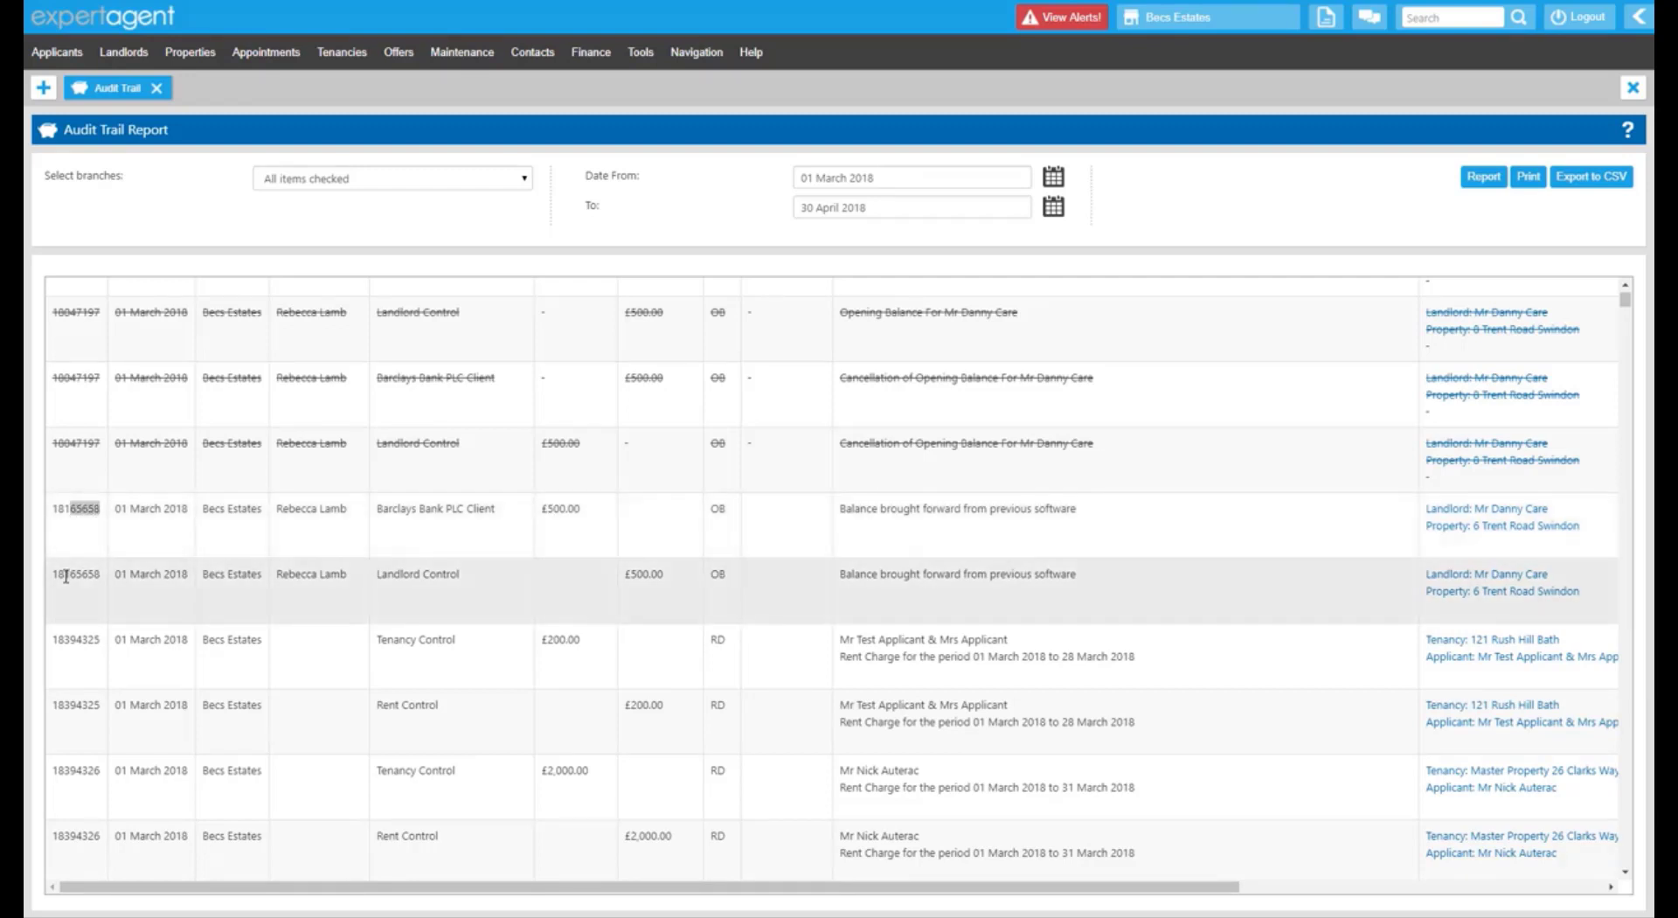
drag(63, 575, 92, 575)
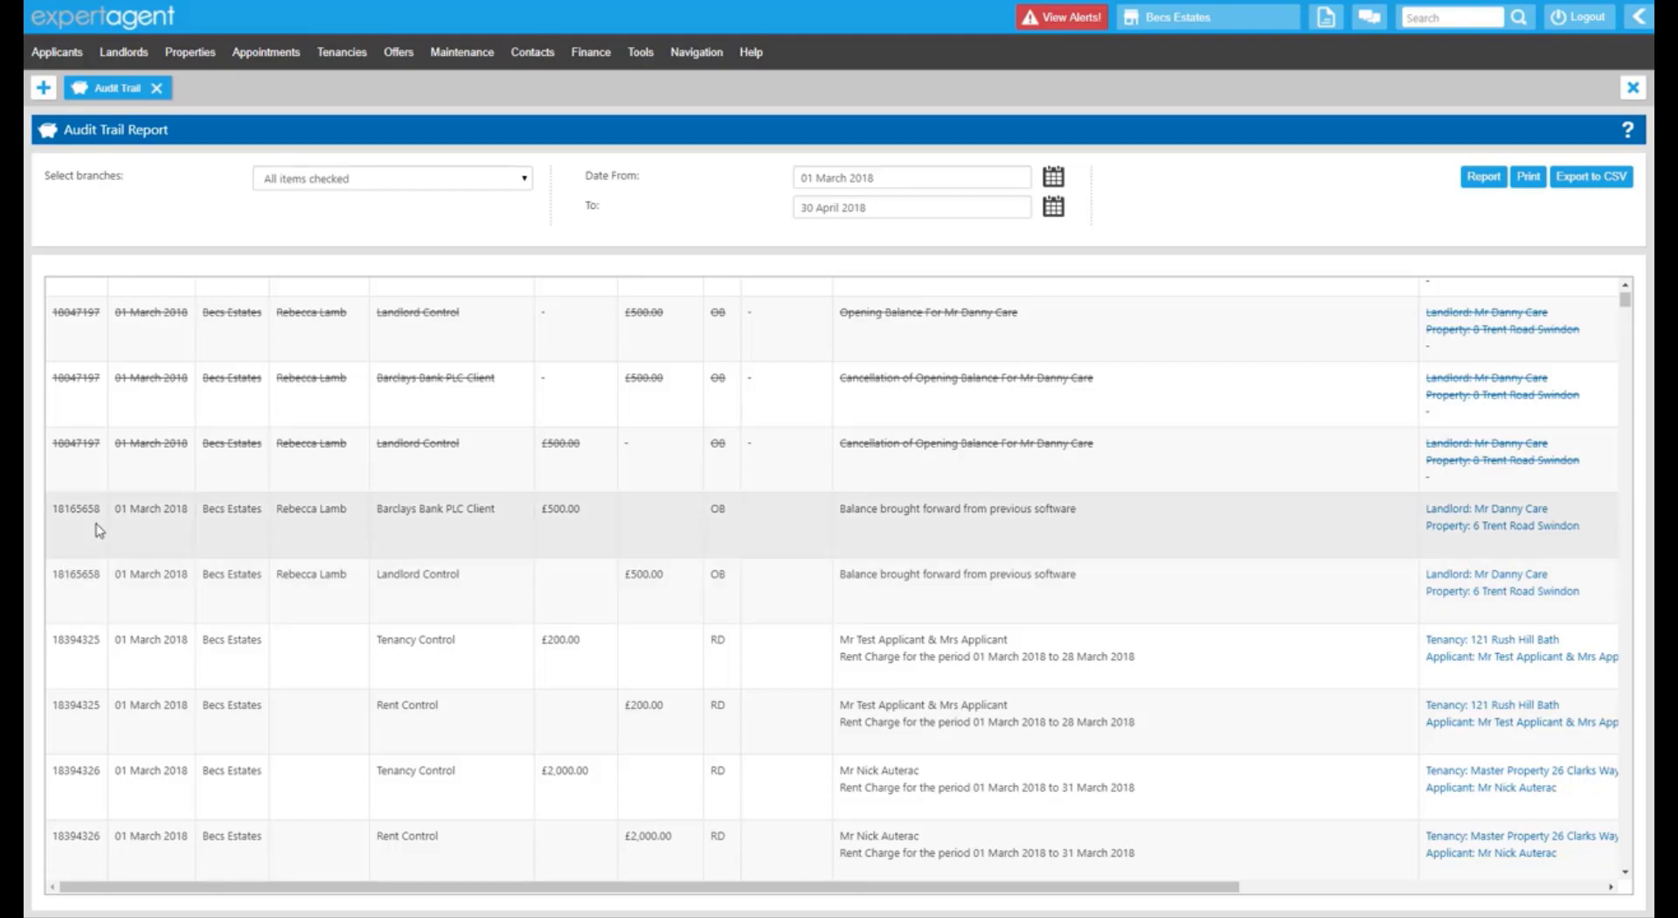
drag(58, 509, 99, 512)
drag(57, 574, 99, 576)
drag(71, 509, 91, 510)
drag(70, 574, 101, 574)
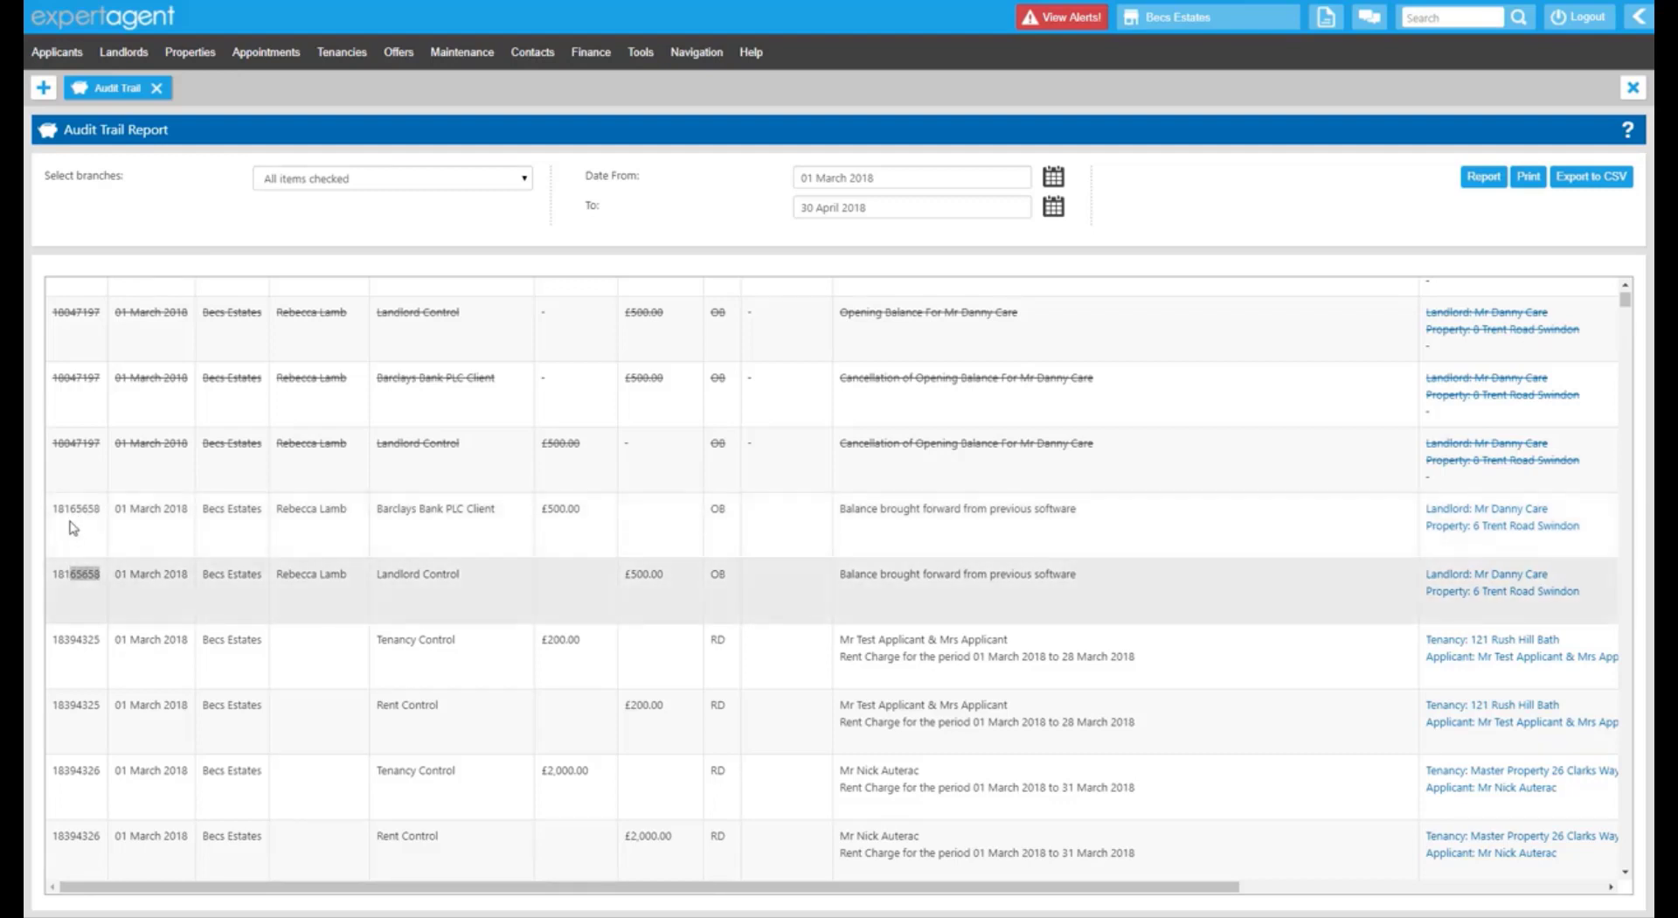
scroll(82, 603, down, 1)
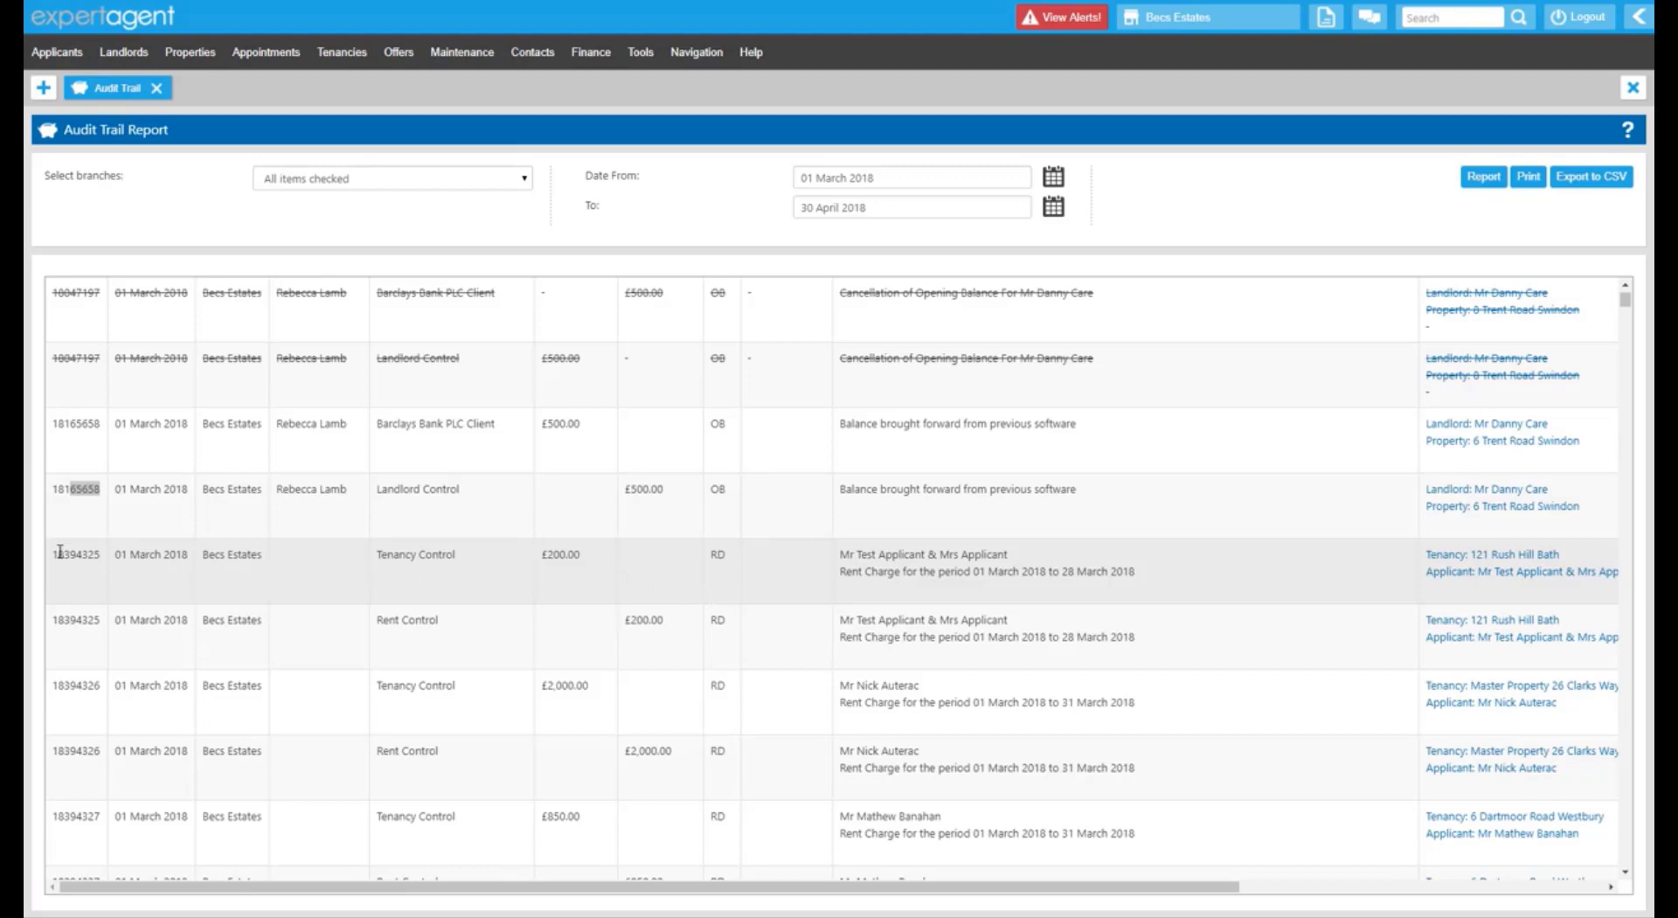
drag(59, 551, 101, 553)
drag(70, 619, 105, 626)
drag(381, 554, 468, 564)
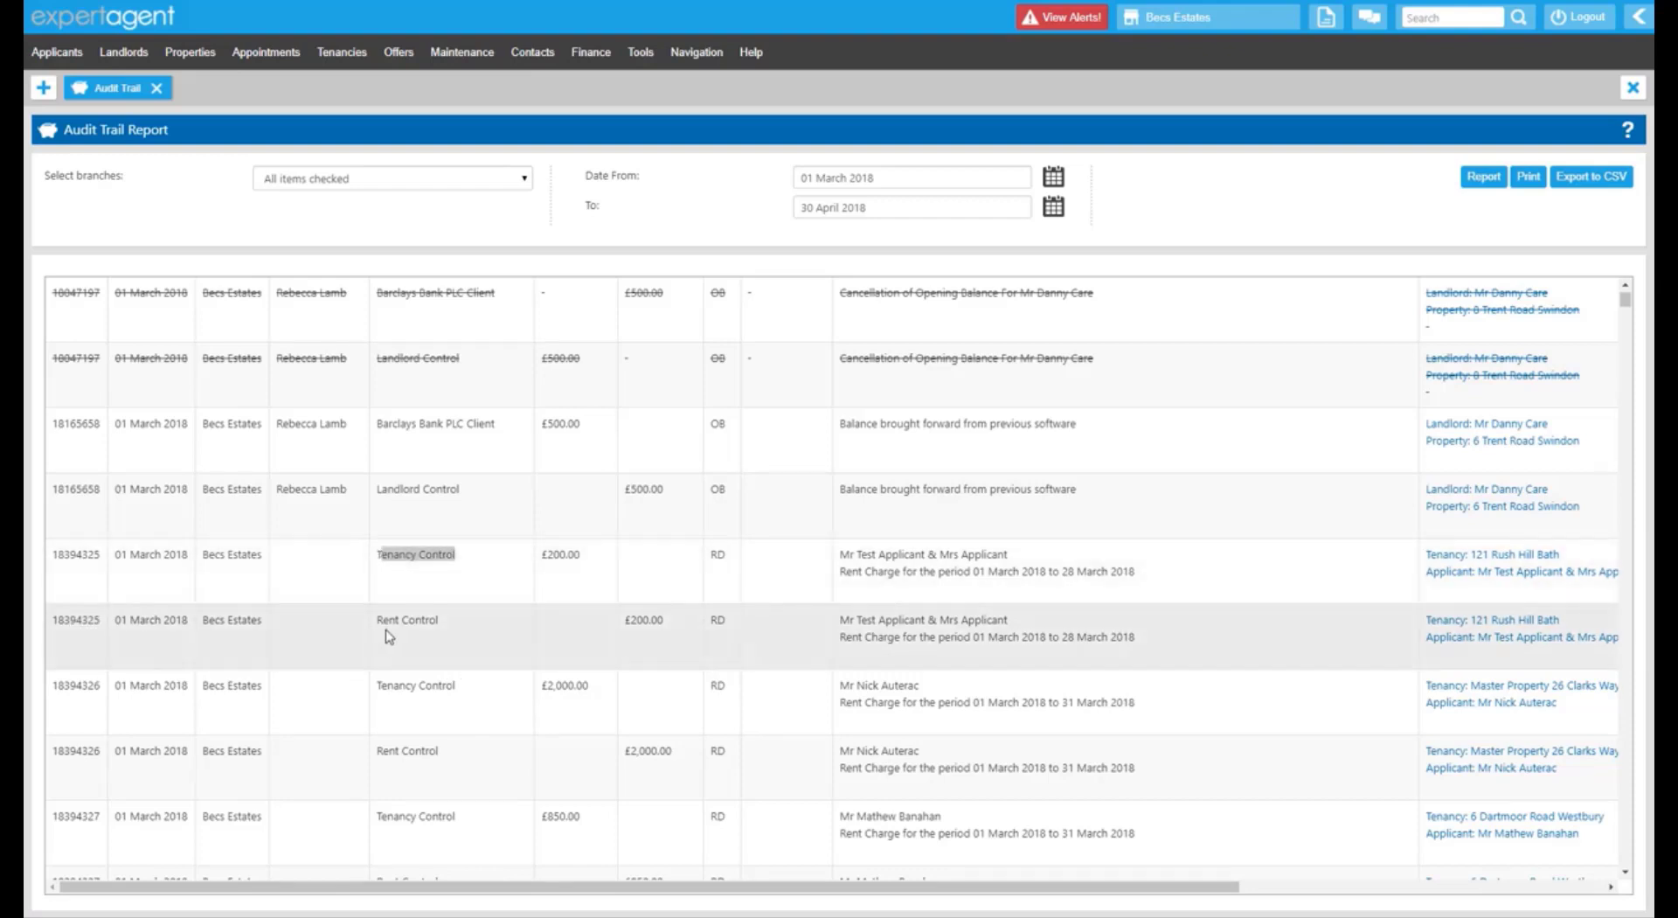
drag(381, 620, 434, 630)
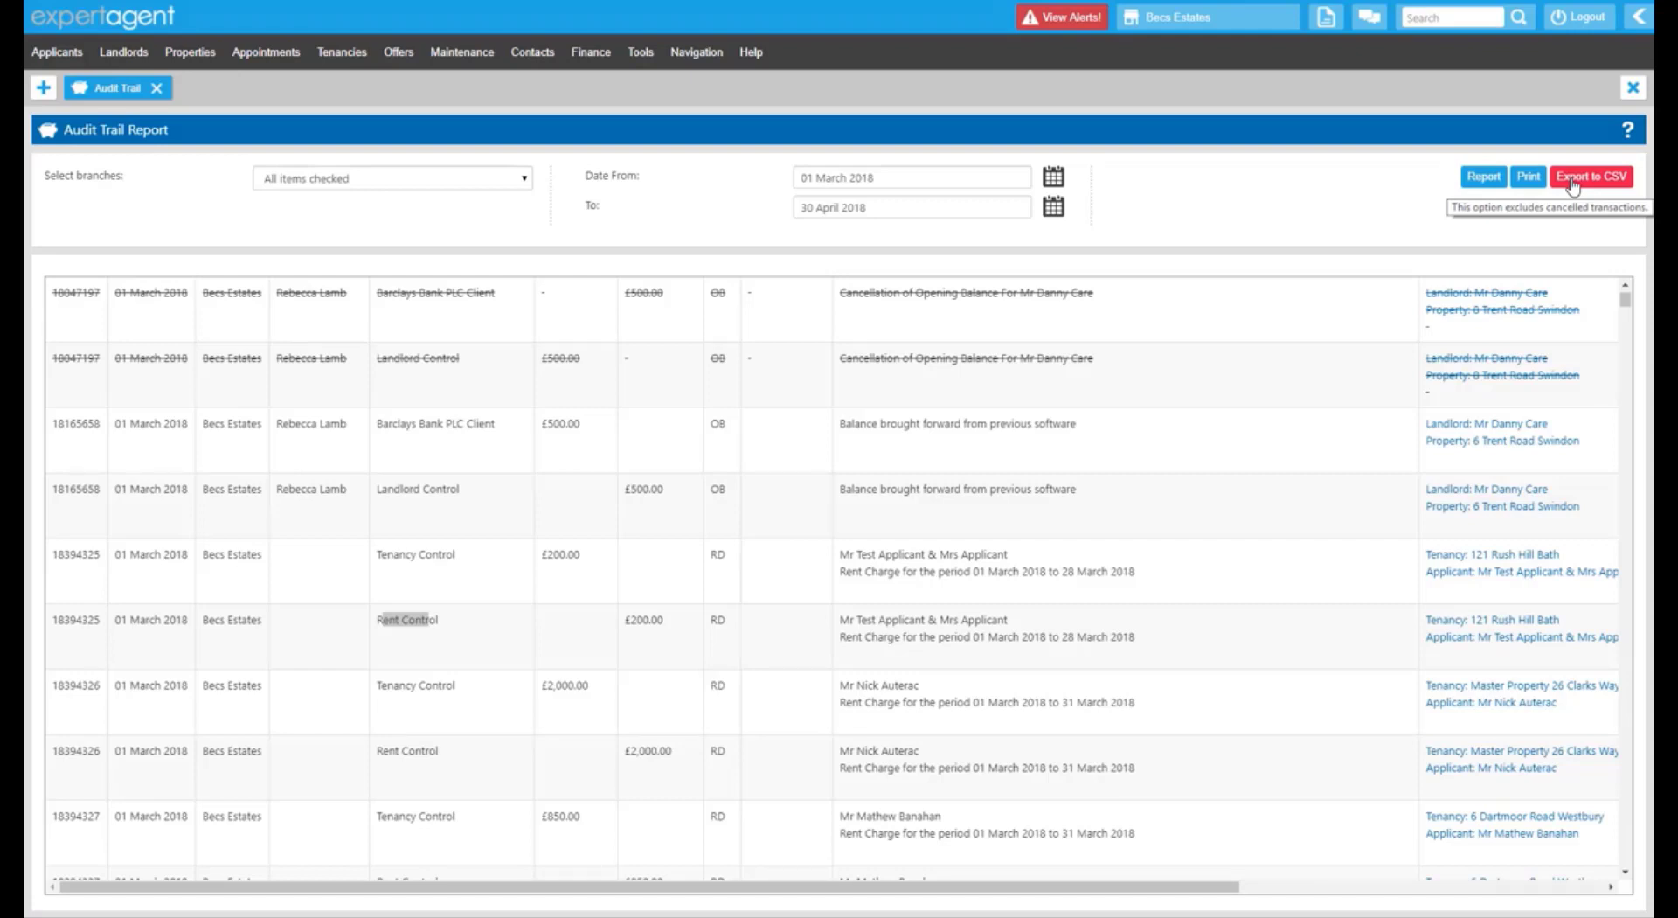
Close the Audit Trail and open the Nominal Report with all branches for April 2018.
click(158, 91)
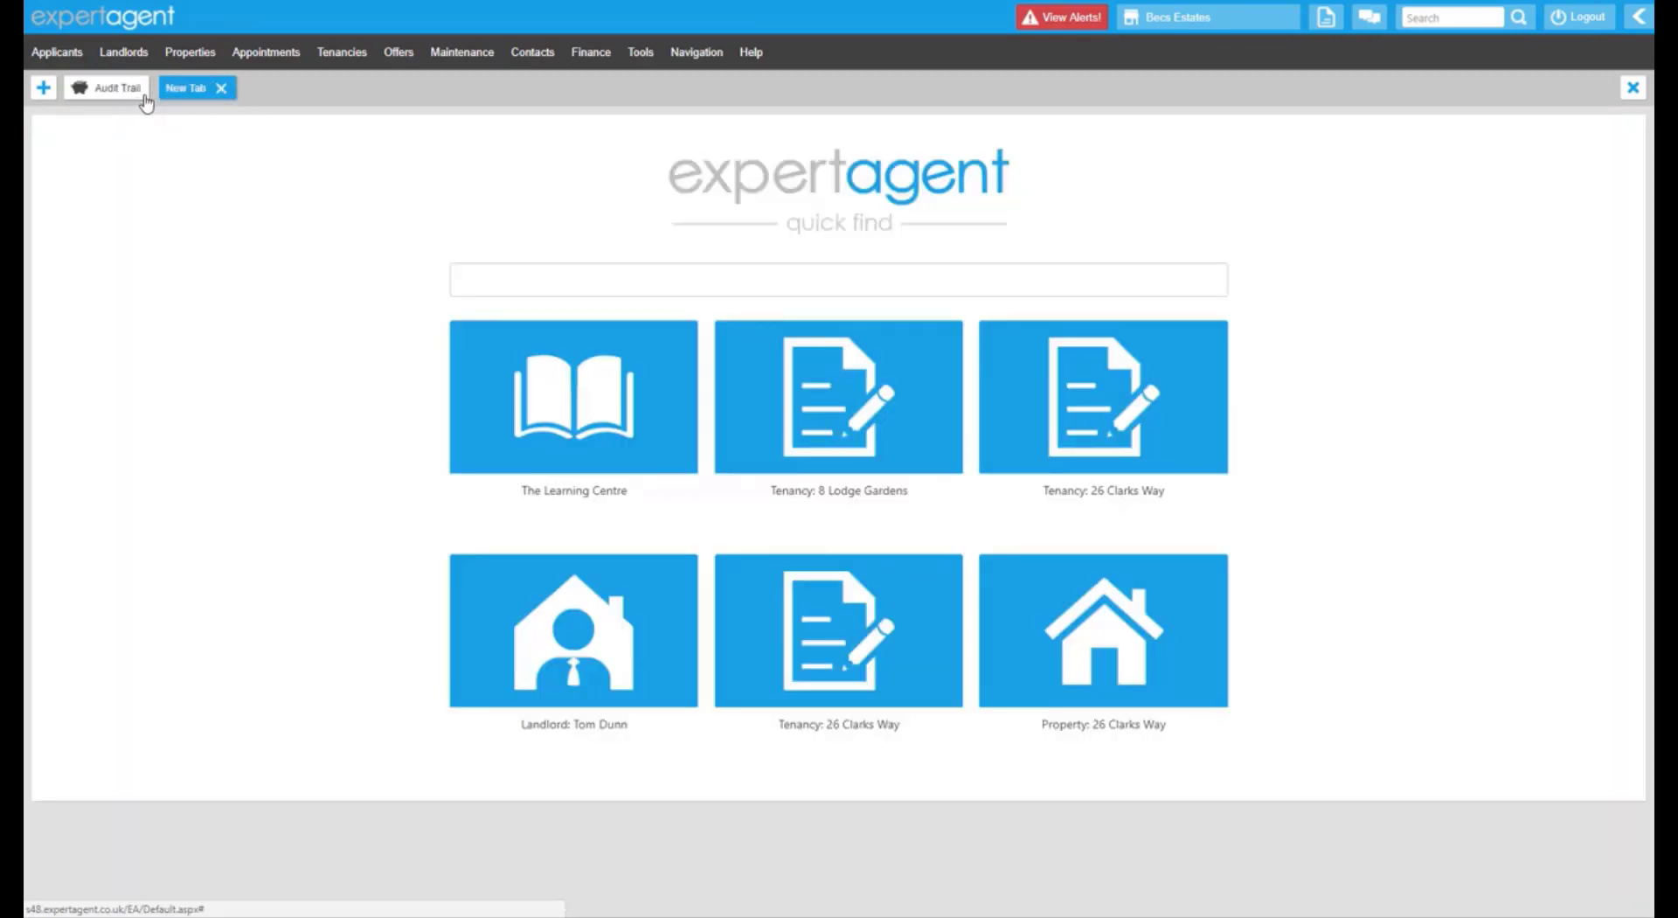
click(134, 96)
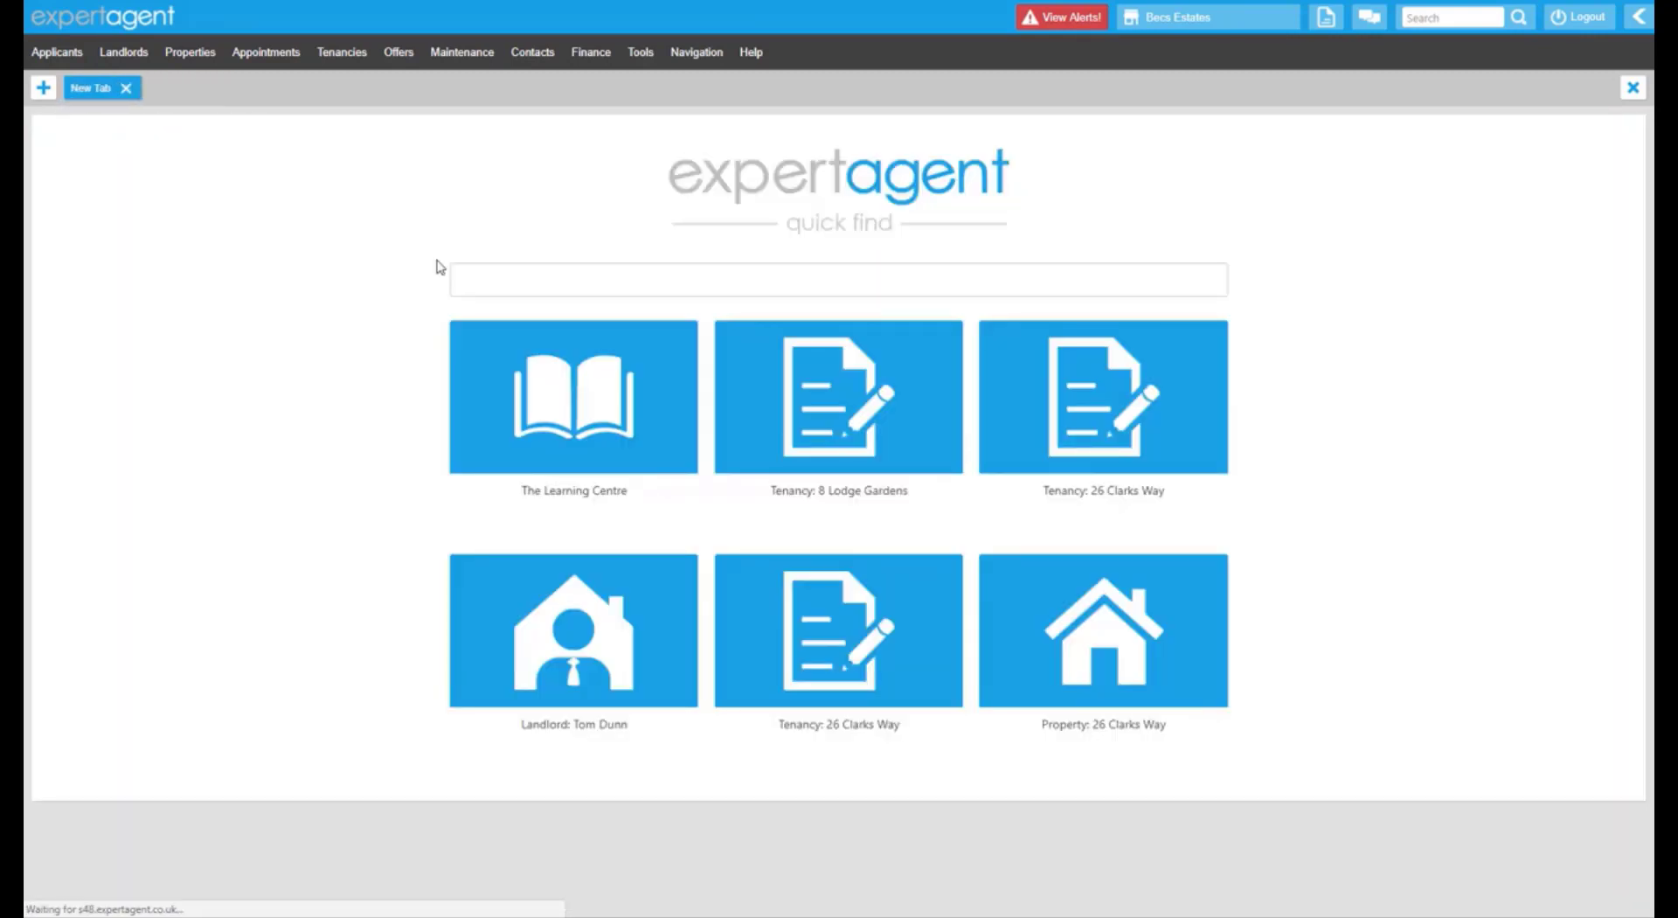
click(598, 54)
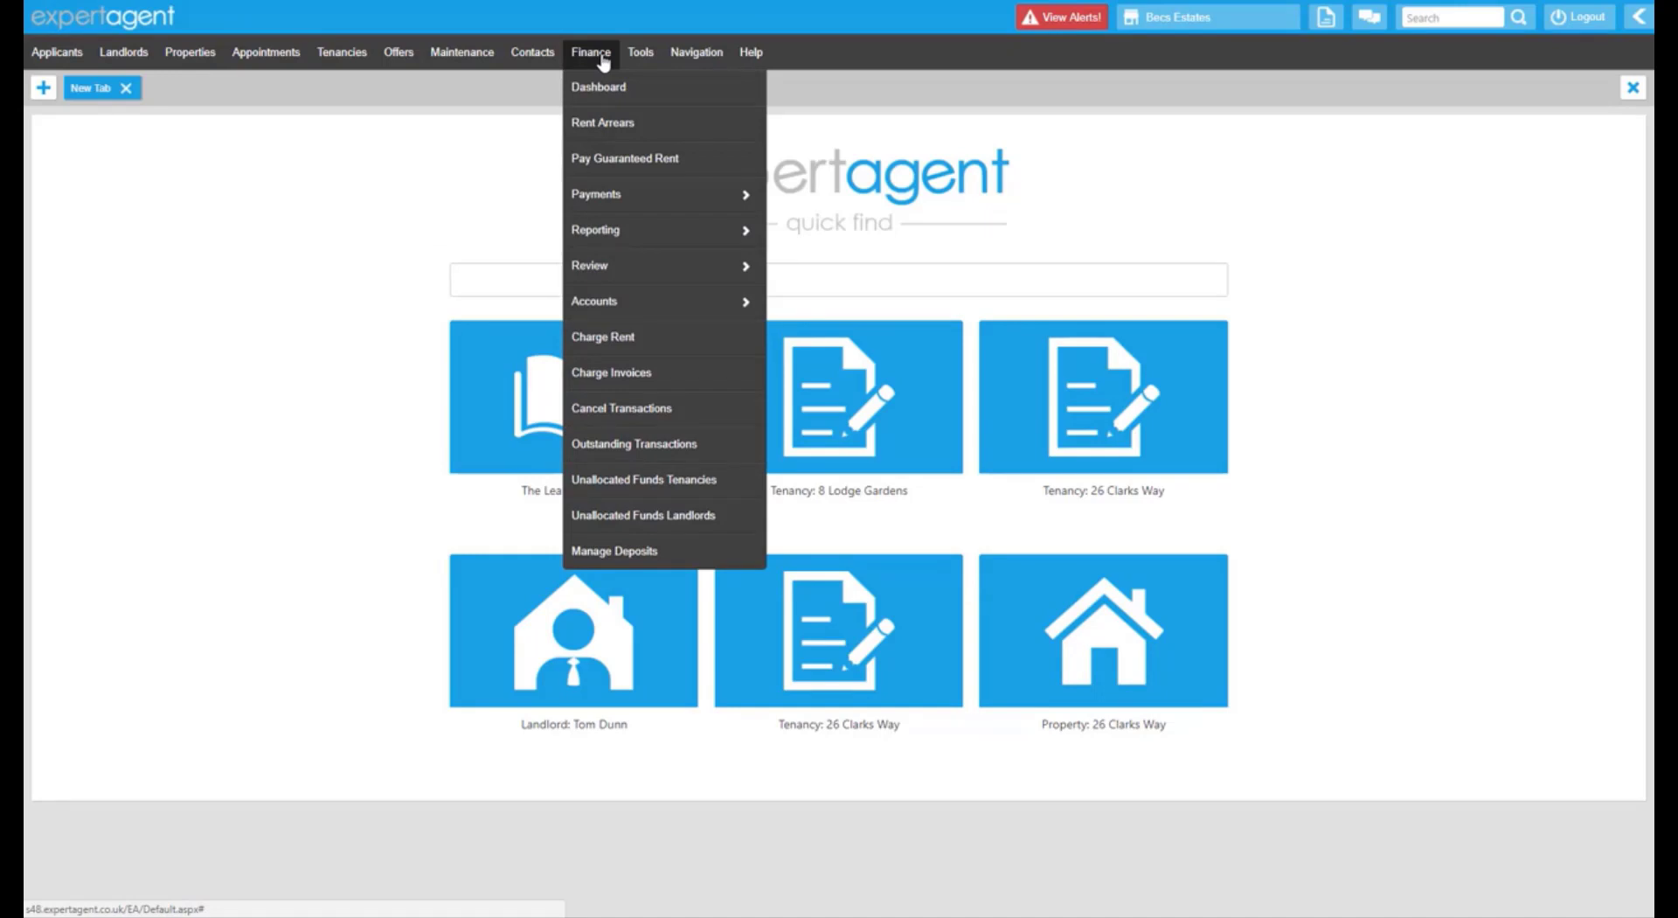
mouse_move(706, 232)
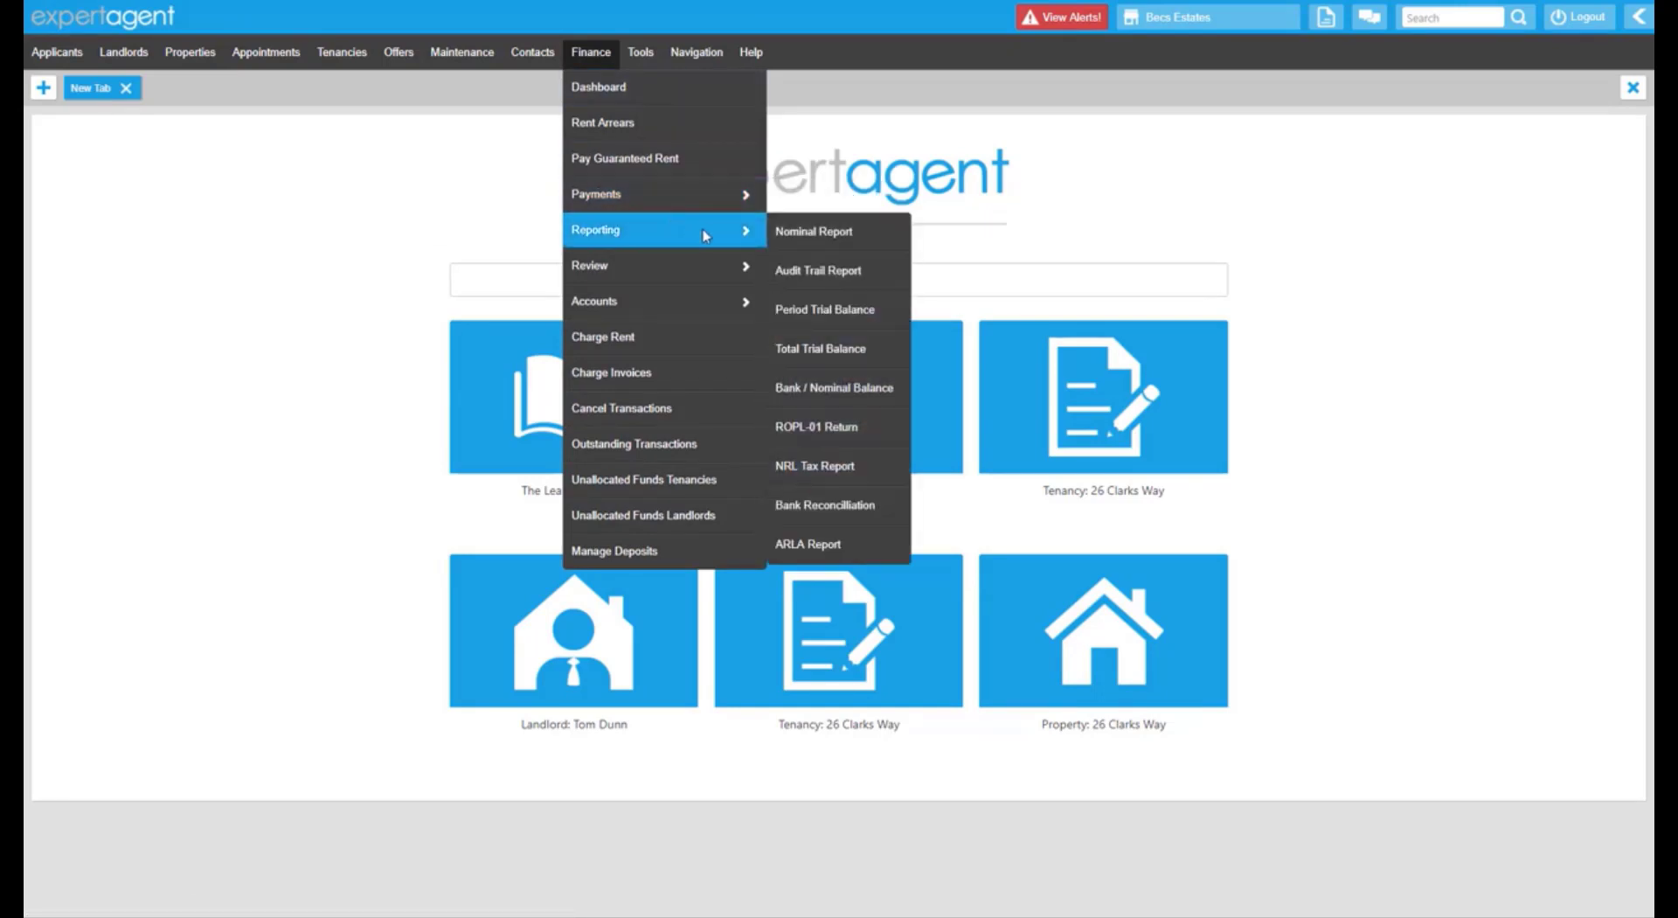
click(802, 233)
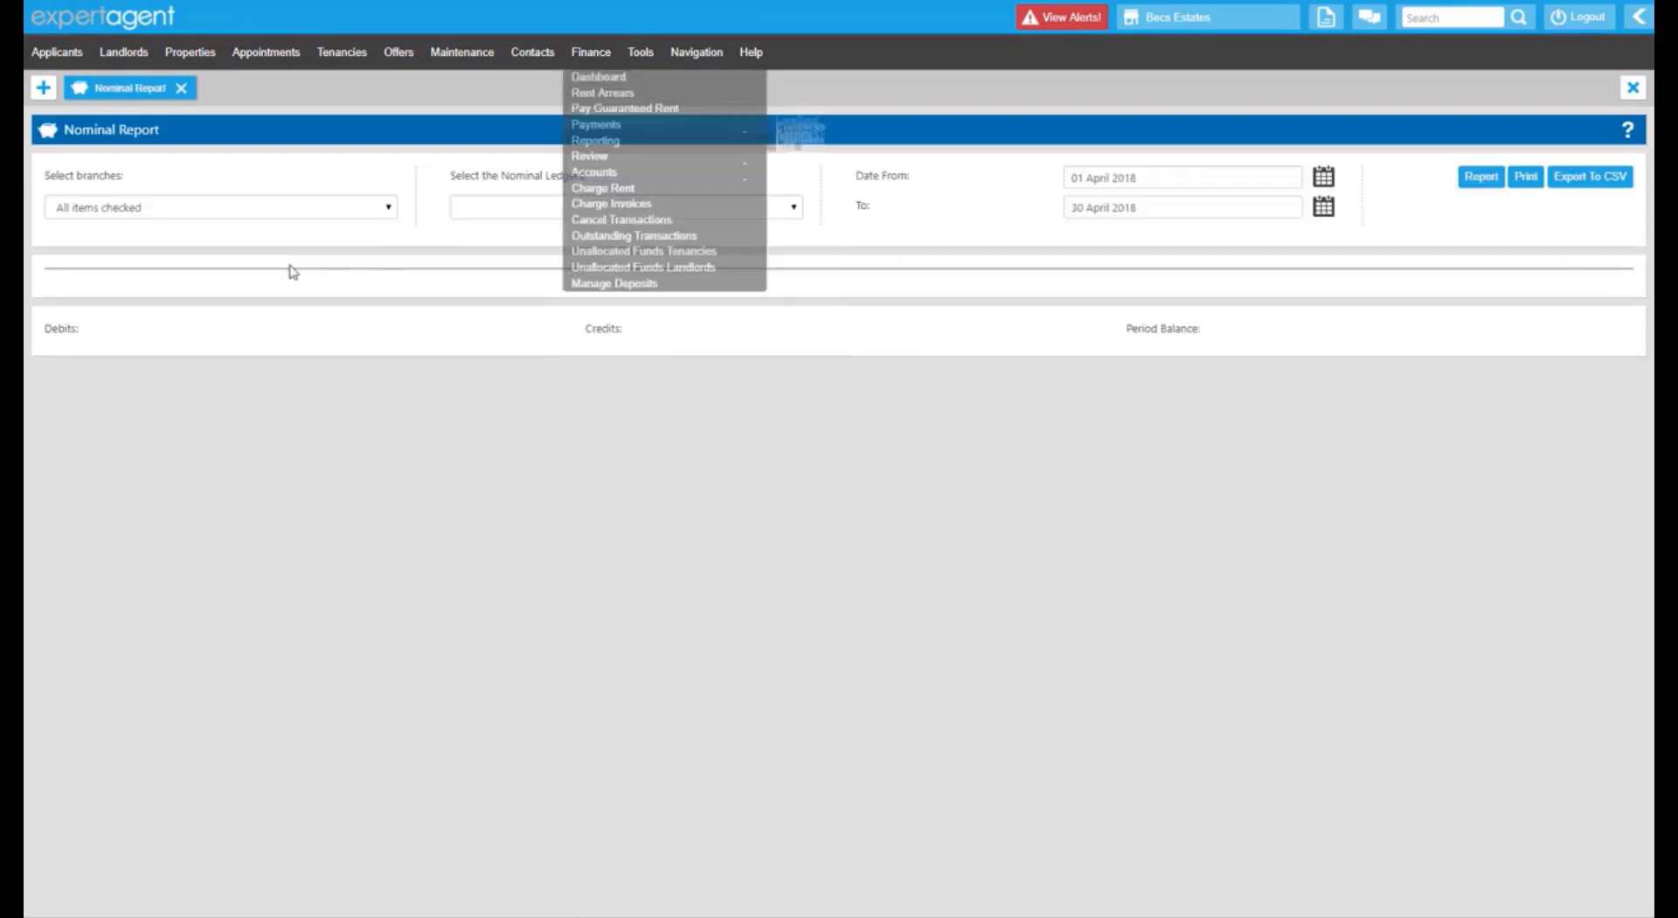
click(118, 208)
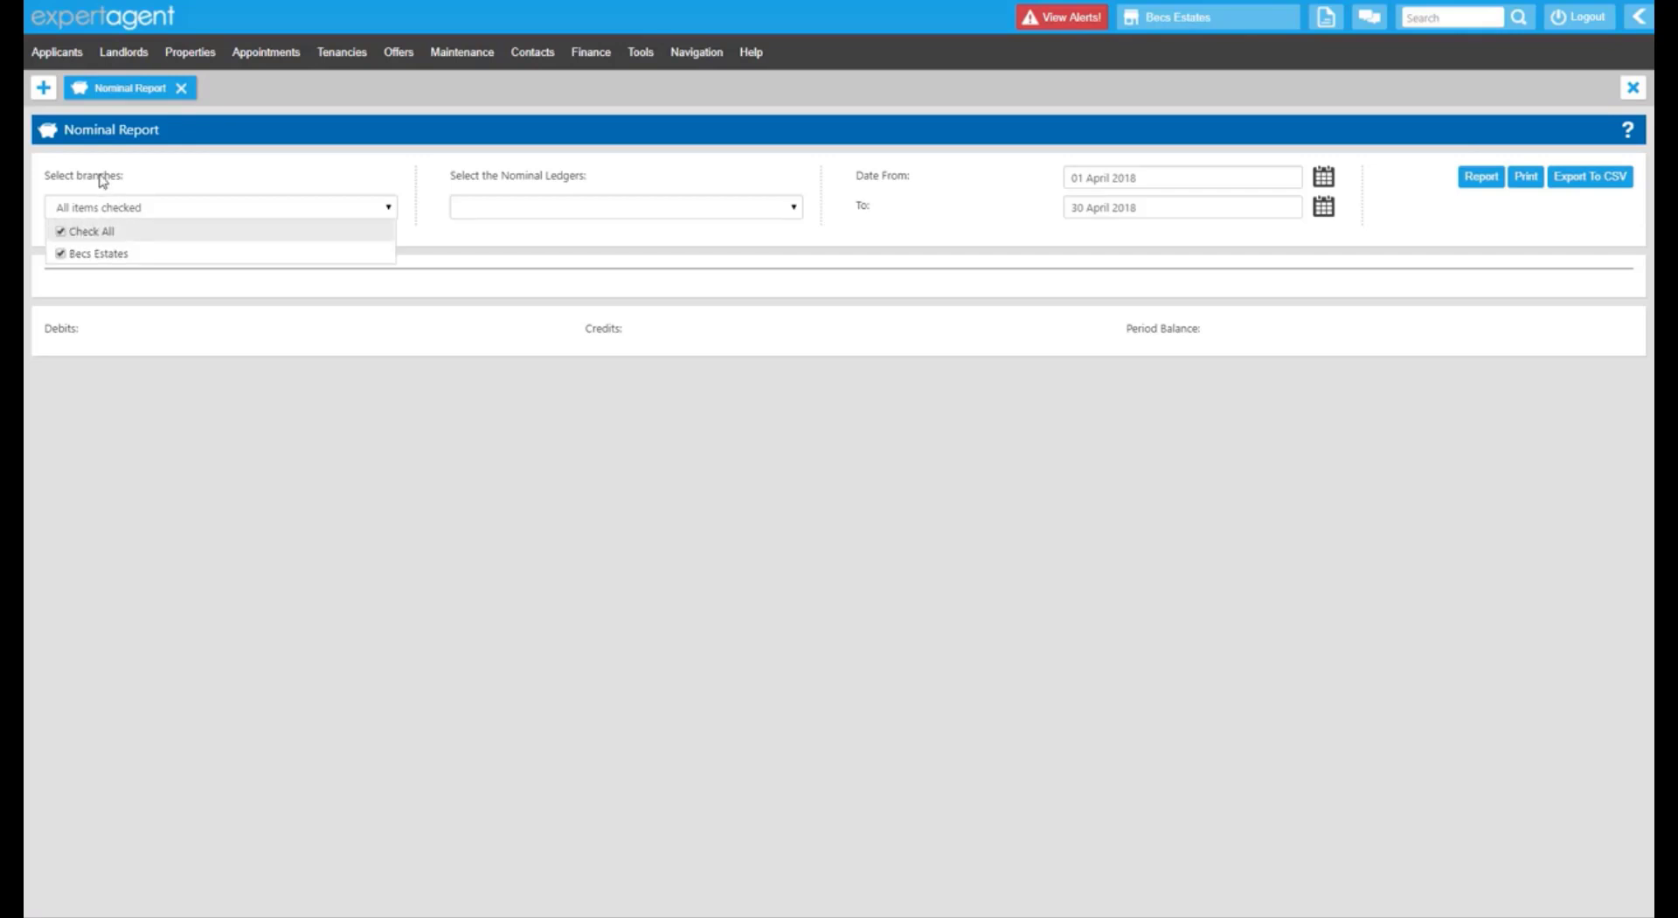
click(98, 176)
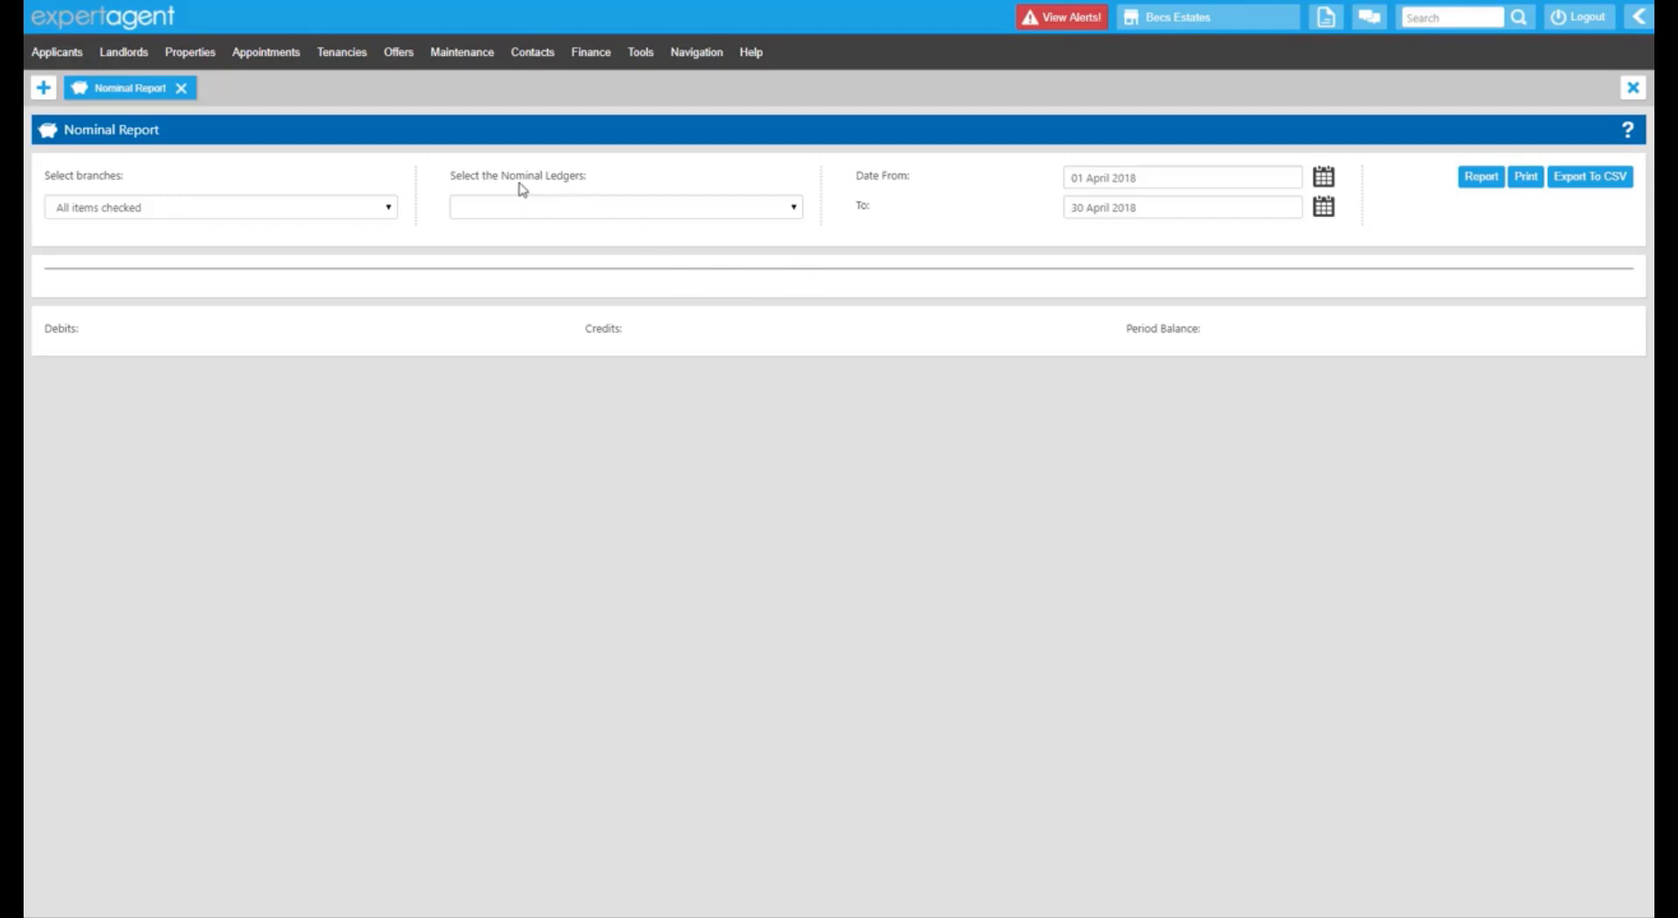
Tick VAT Account, VAT disbursements not reclaimable and VAT on purchases reclaimable ledgers, then confirm dates.
click(793, 210)
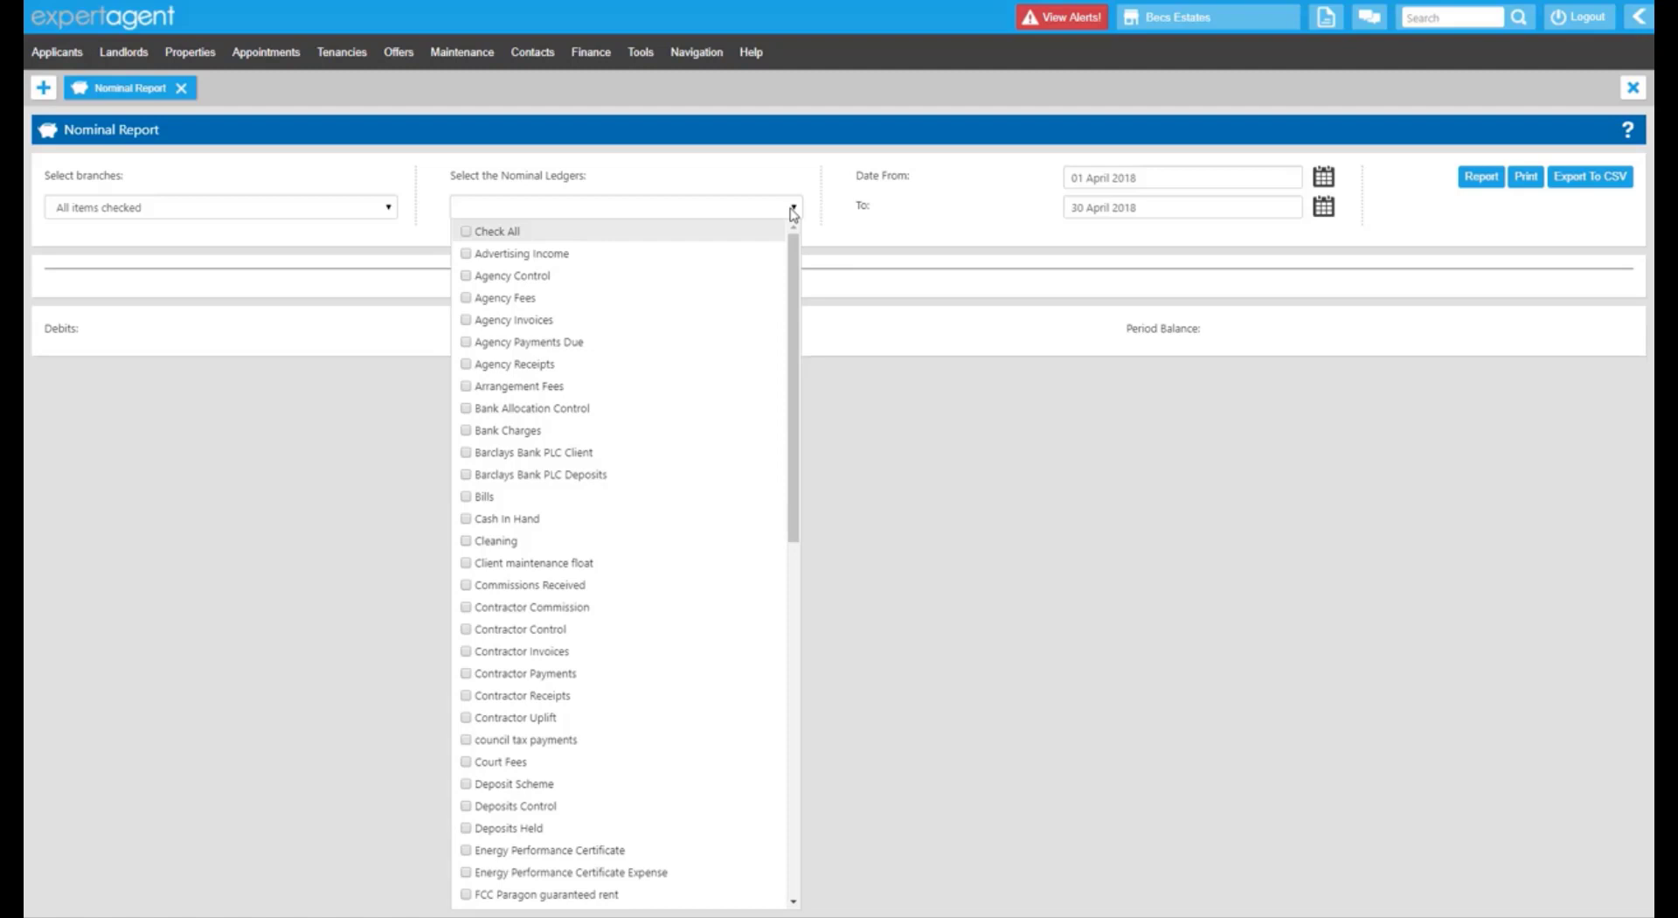
drag(795, 259, 827, 656)
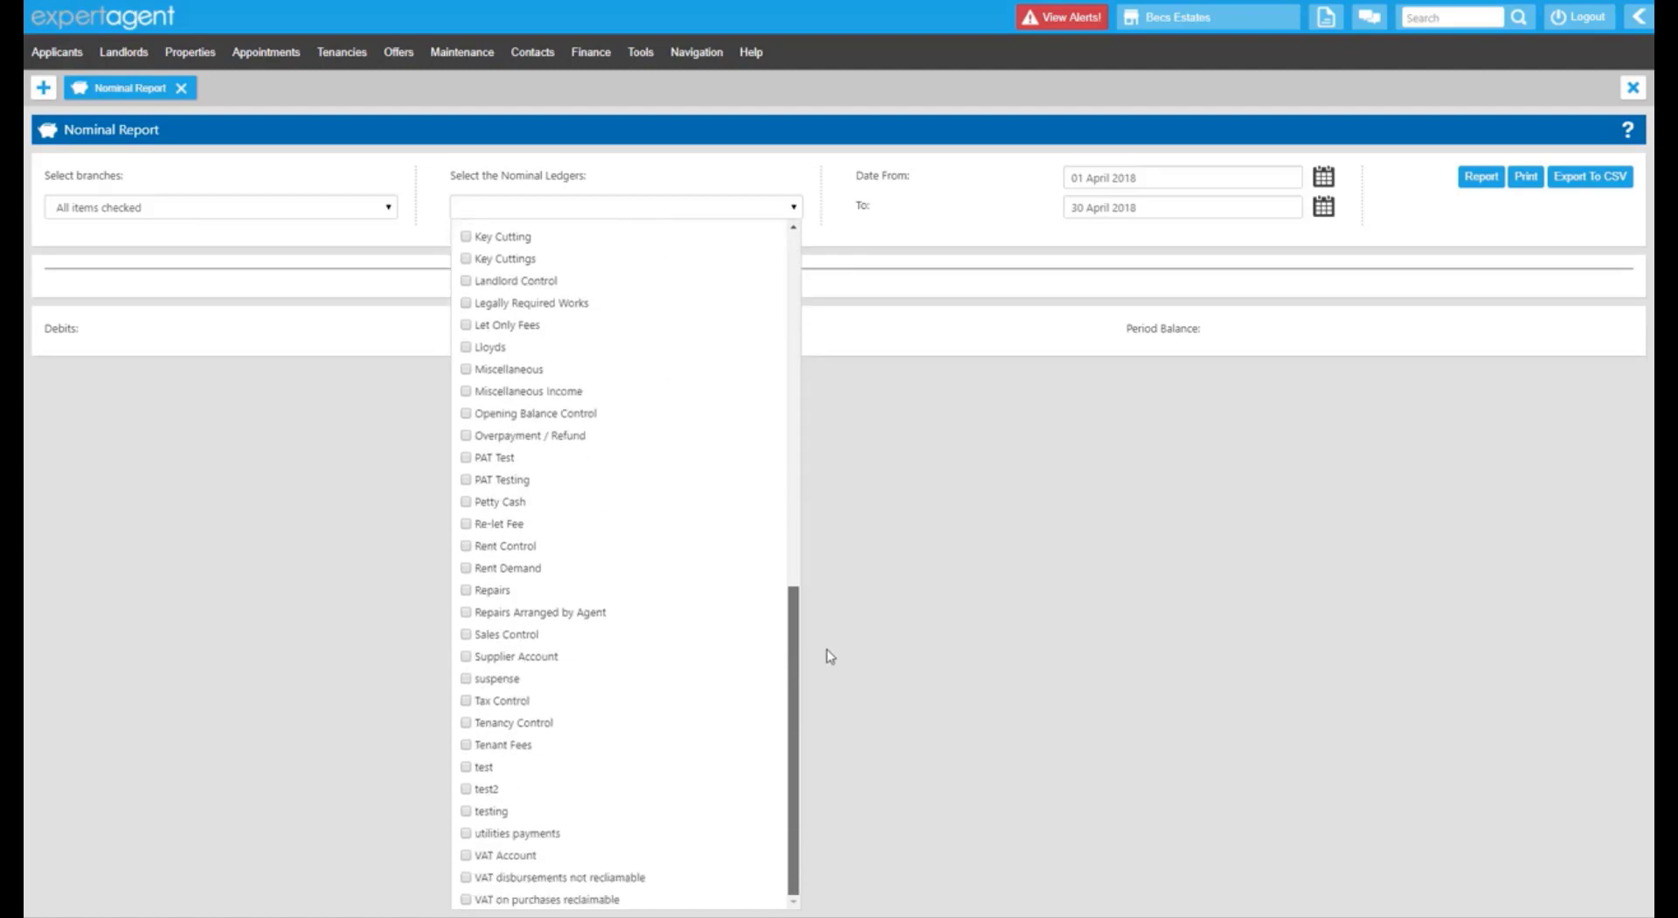
drag(808, 599, 794, 238)
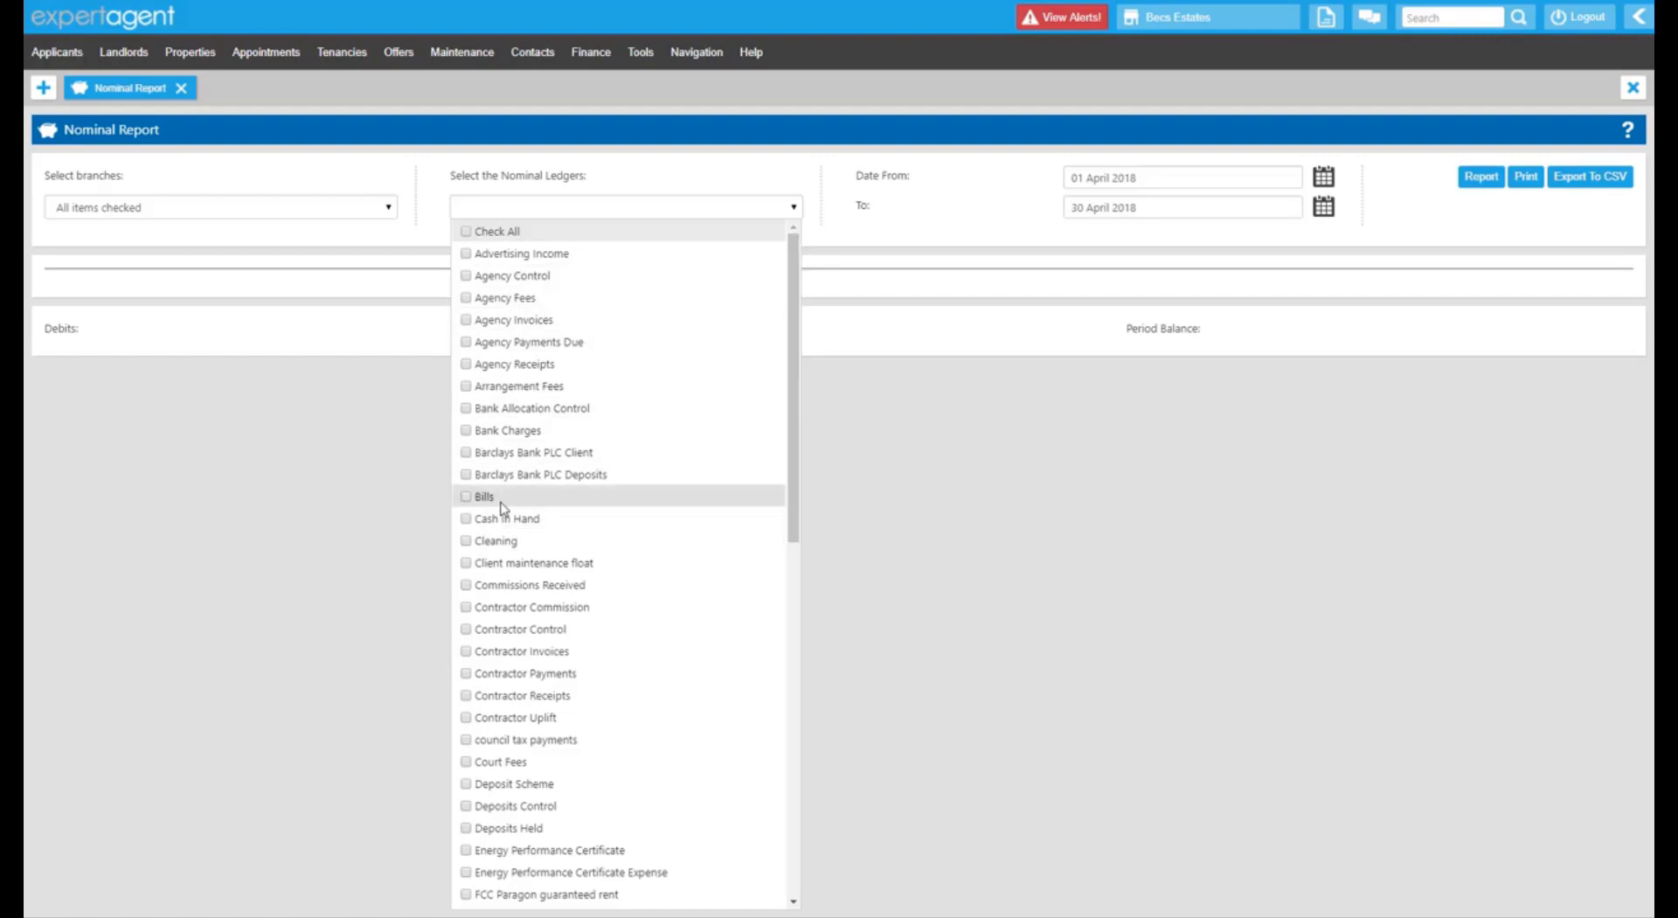
scroll(480, 515, down, 10)
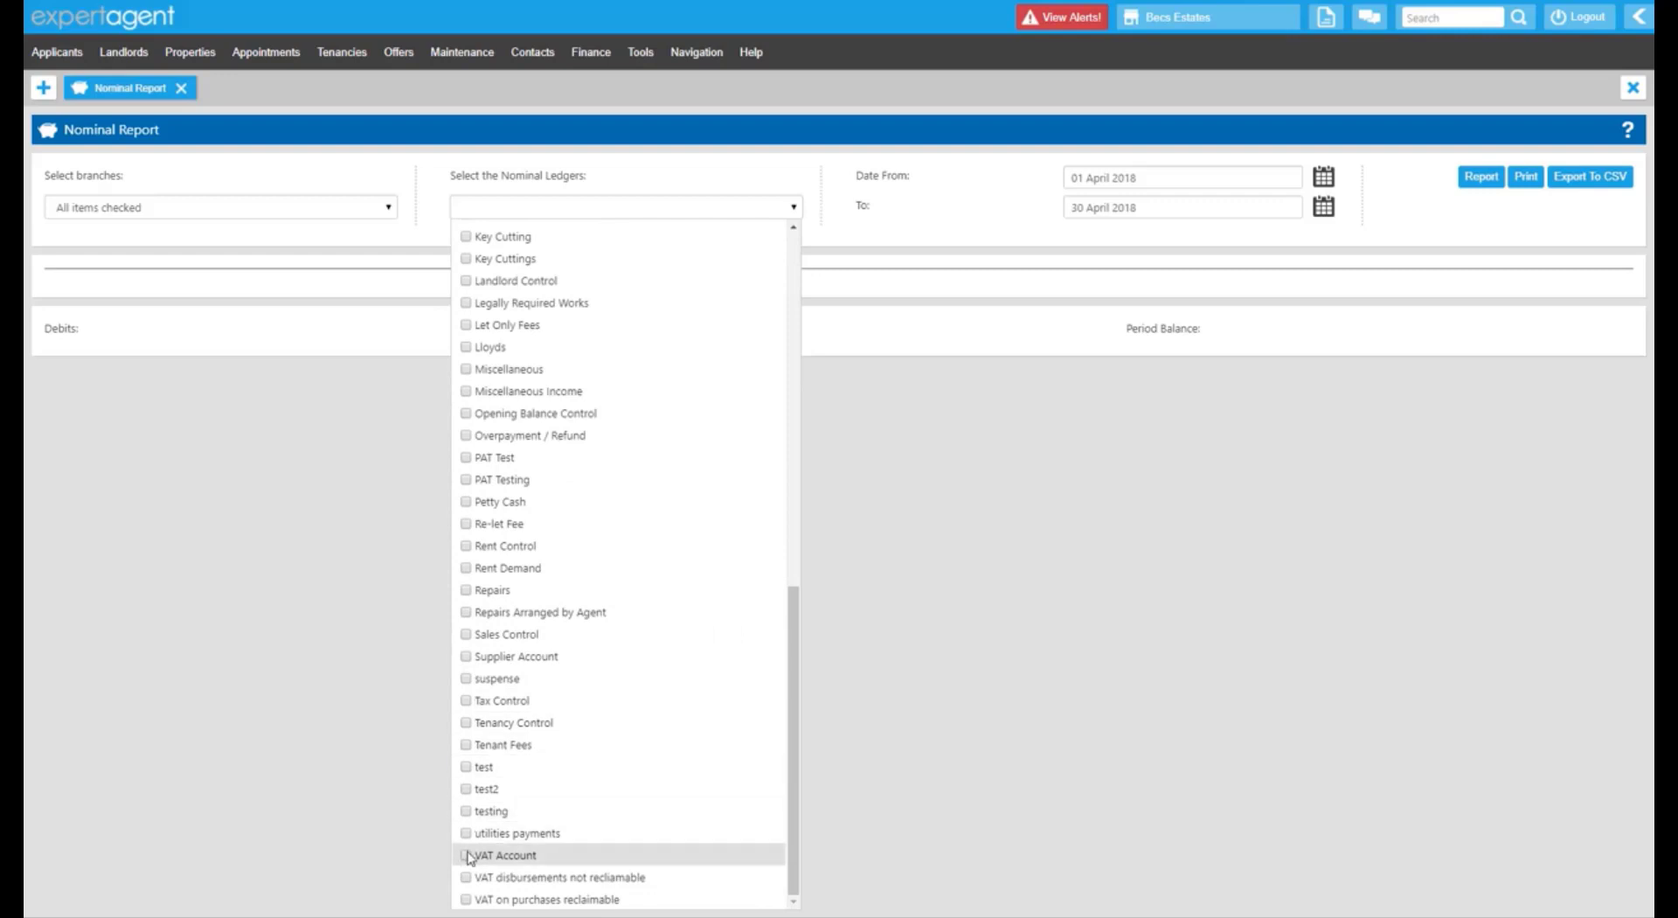
click(467, 856)
click(471, 877)
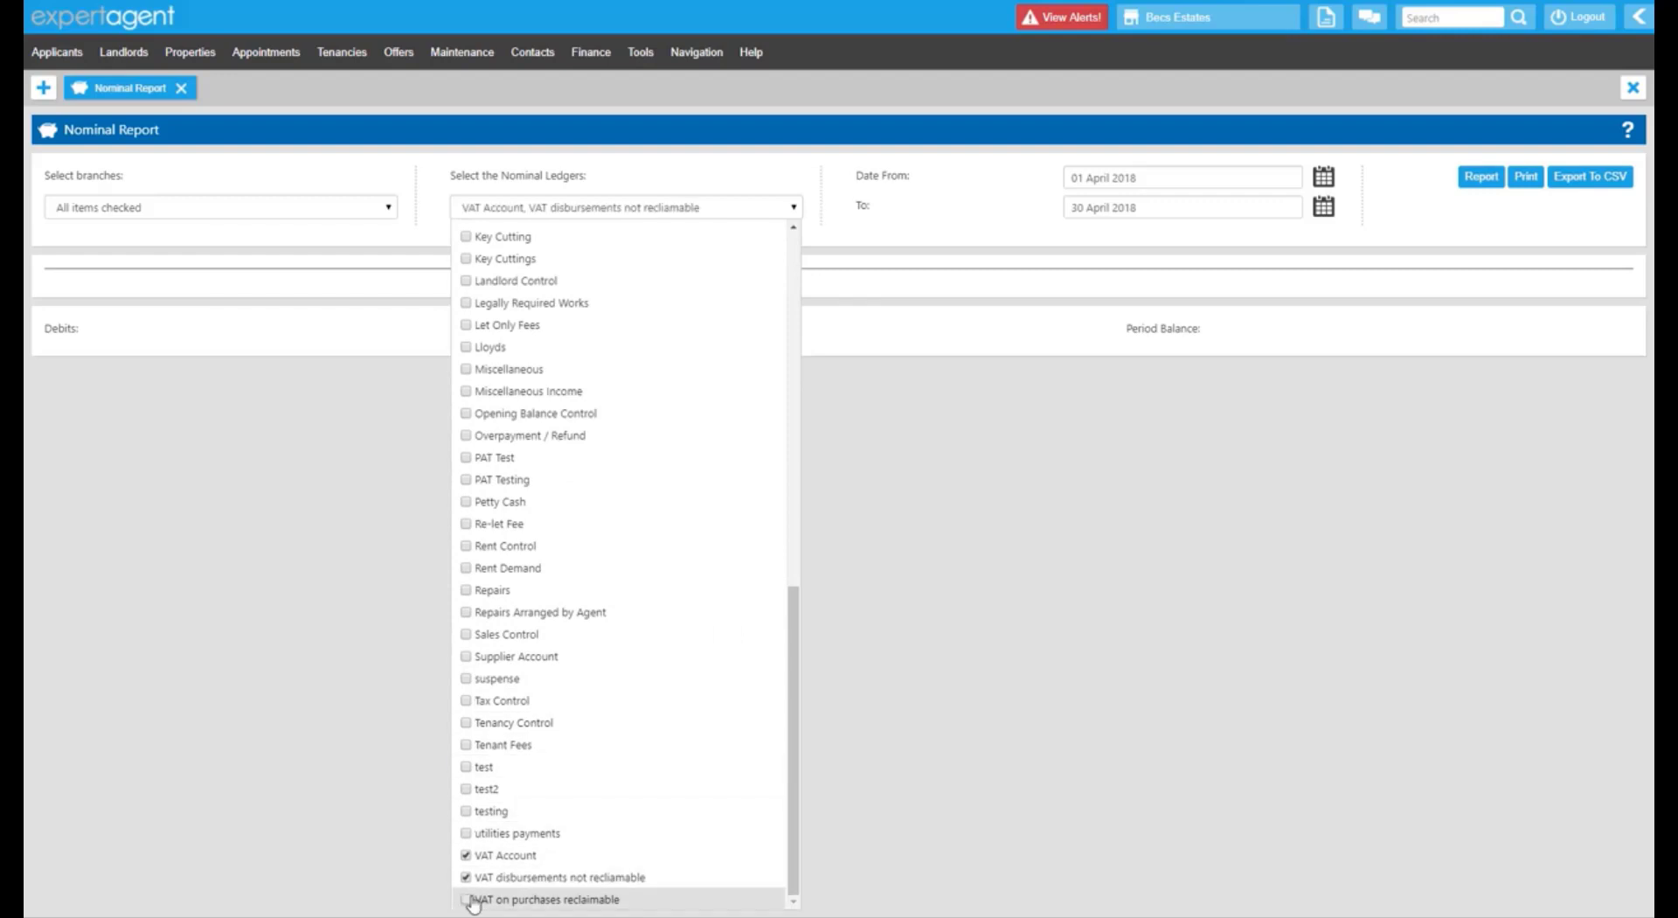
click(469, 899)
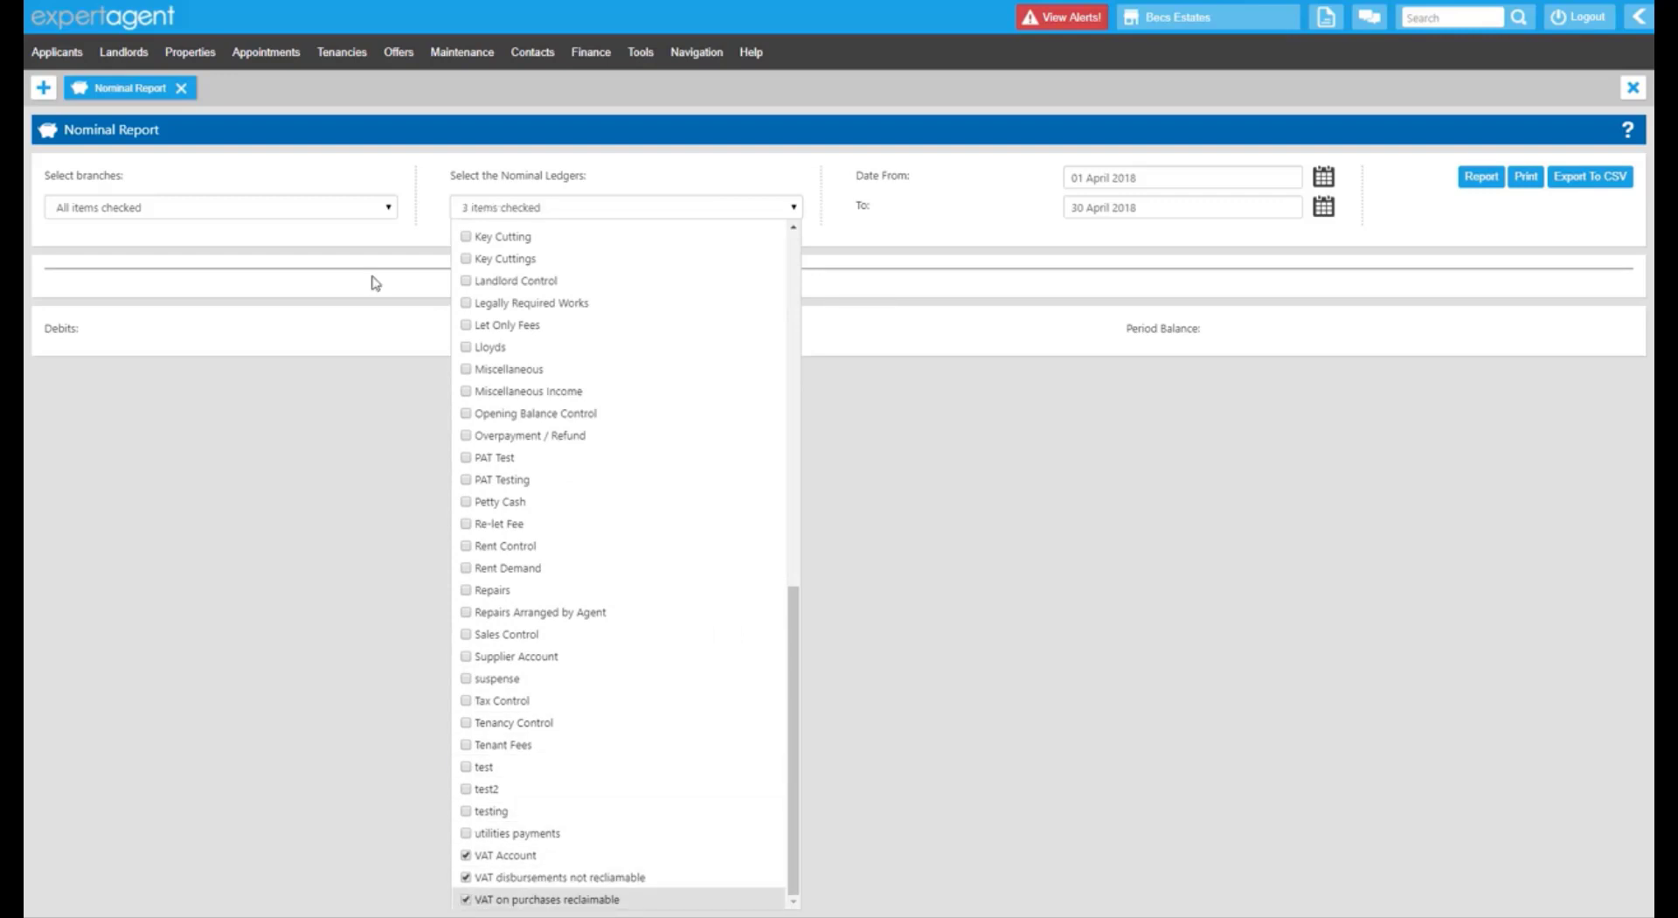
click(425, 225)
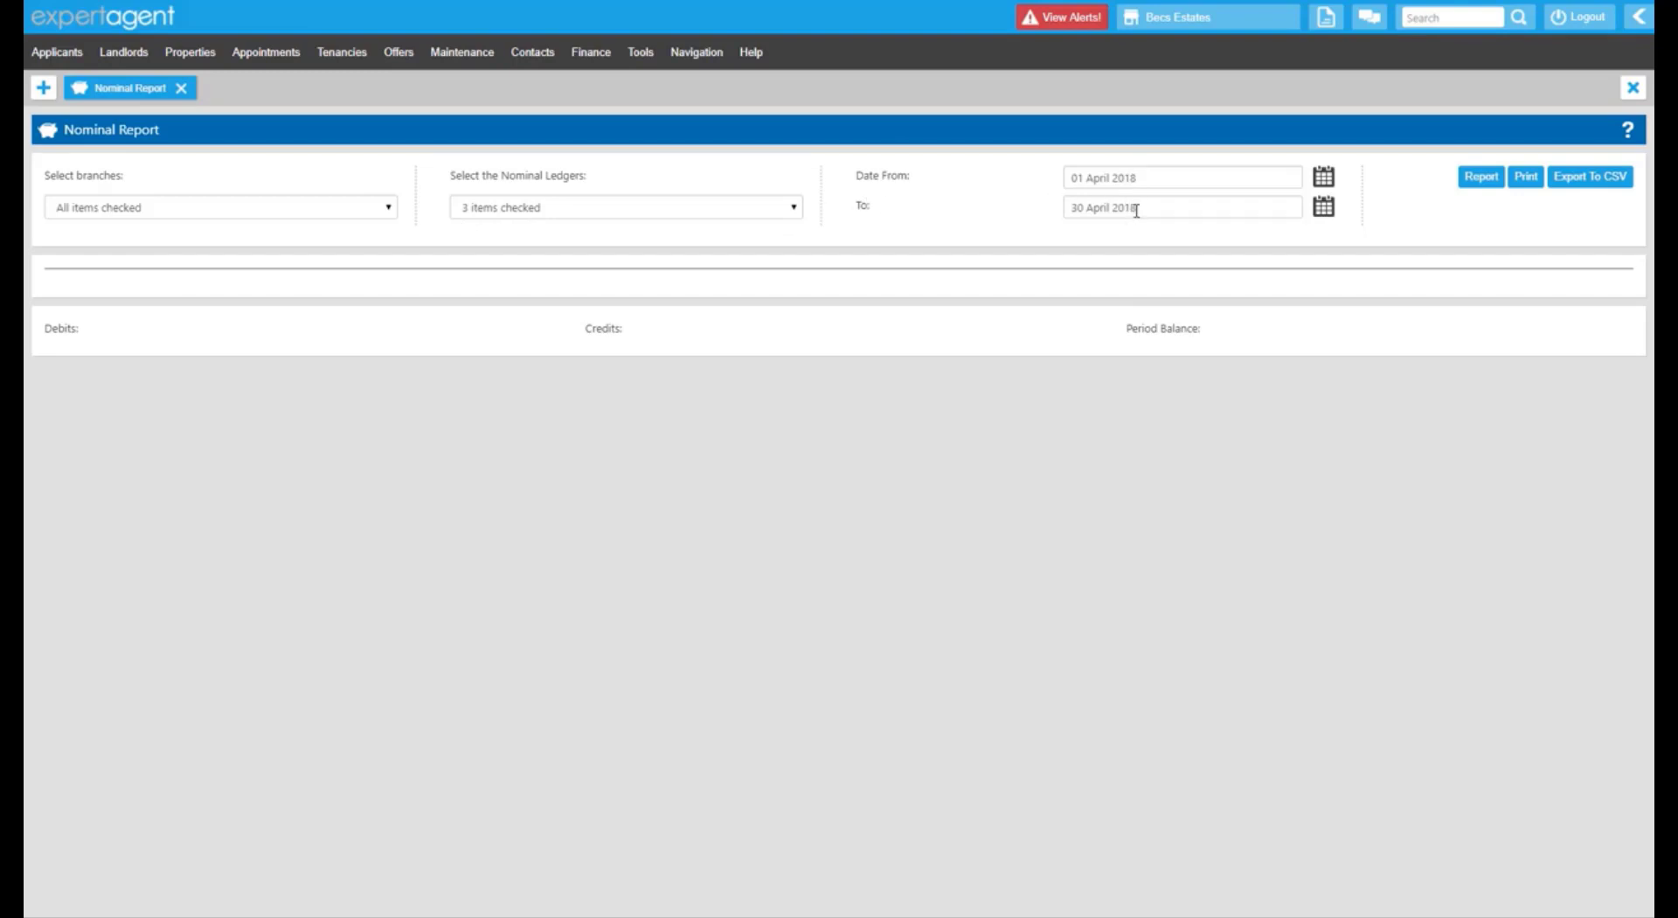
click(1324, 180)
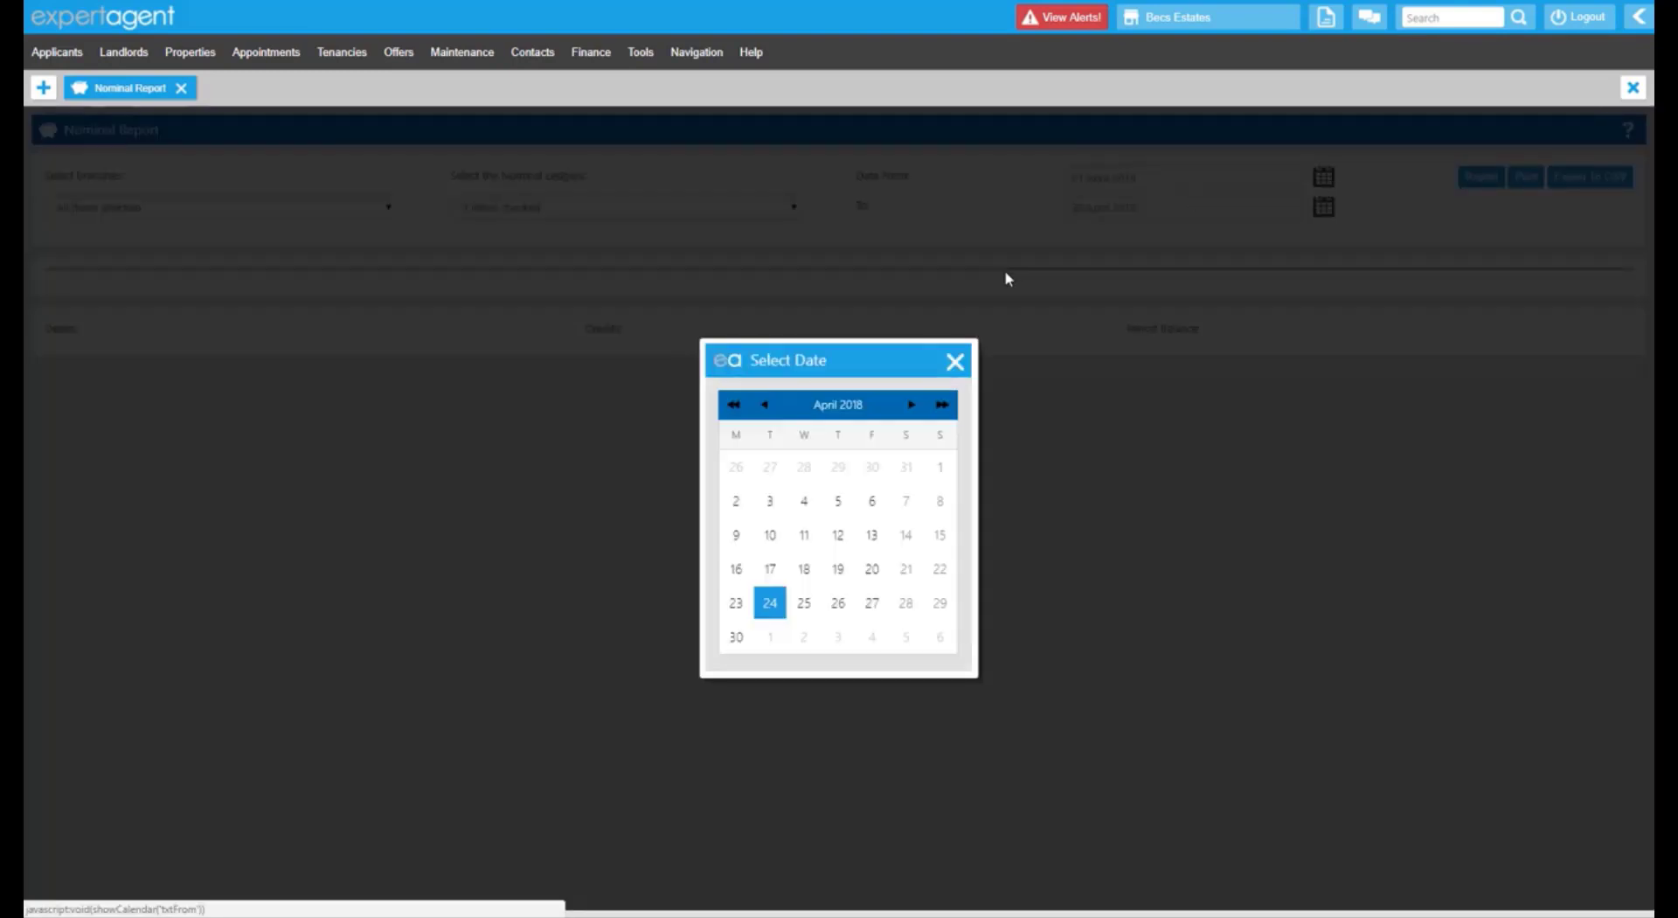
click(955, 361)
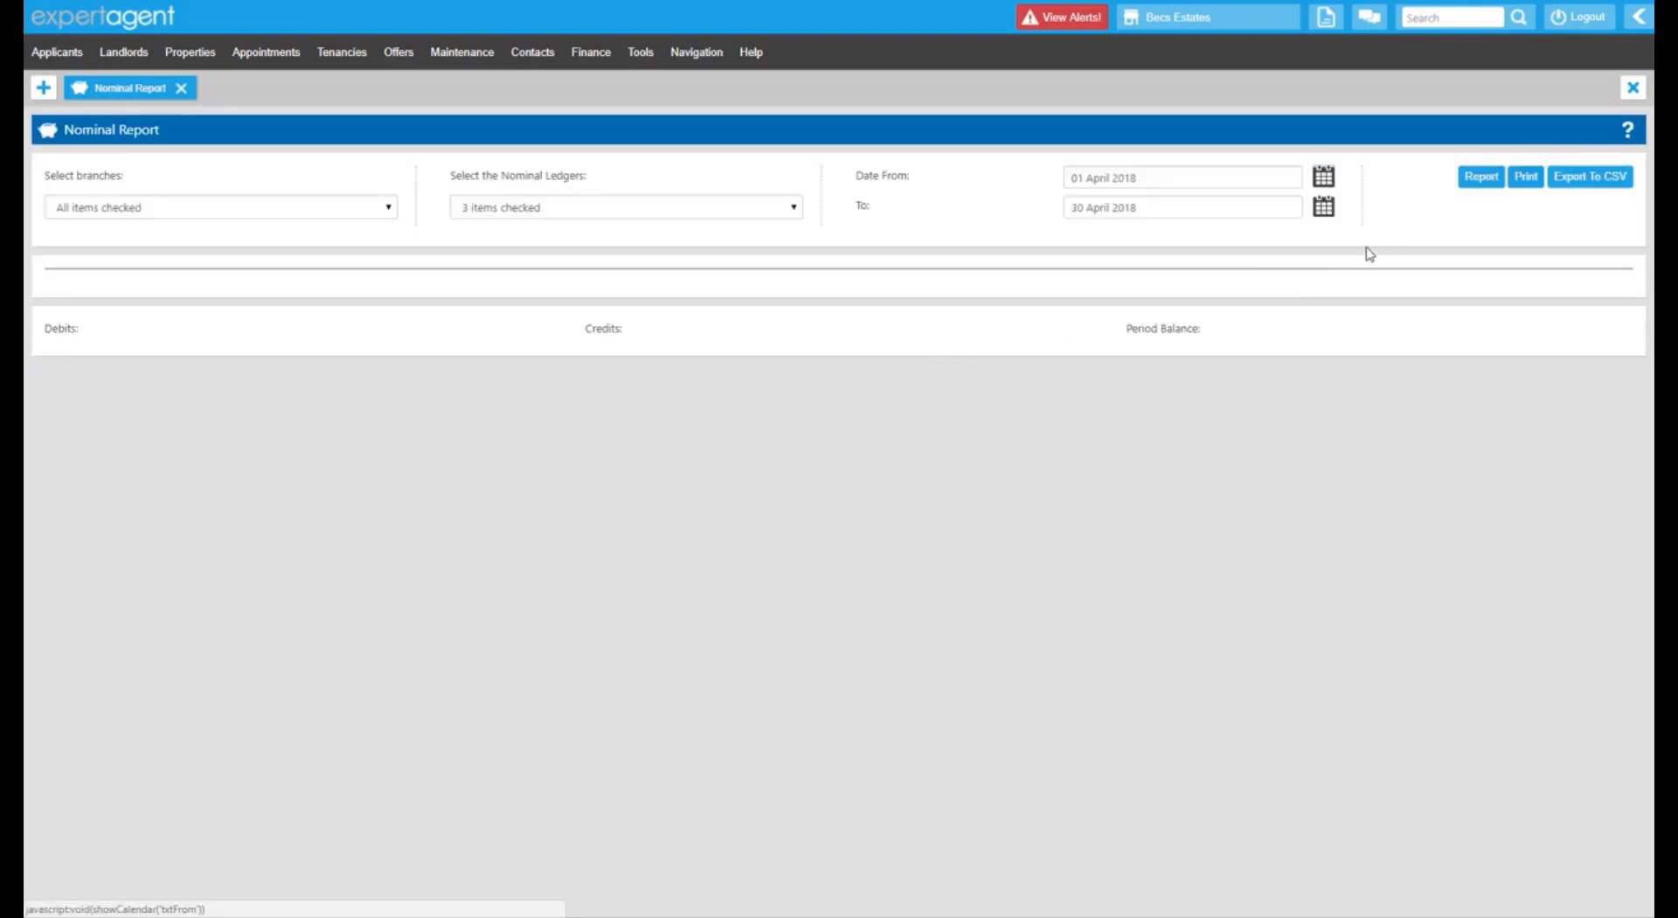
Run the VAT ledgers report and review the VAT Account Debits and Credits sections.
click(1481, 179)
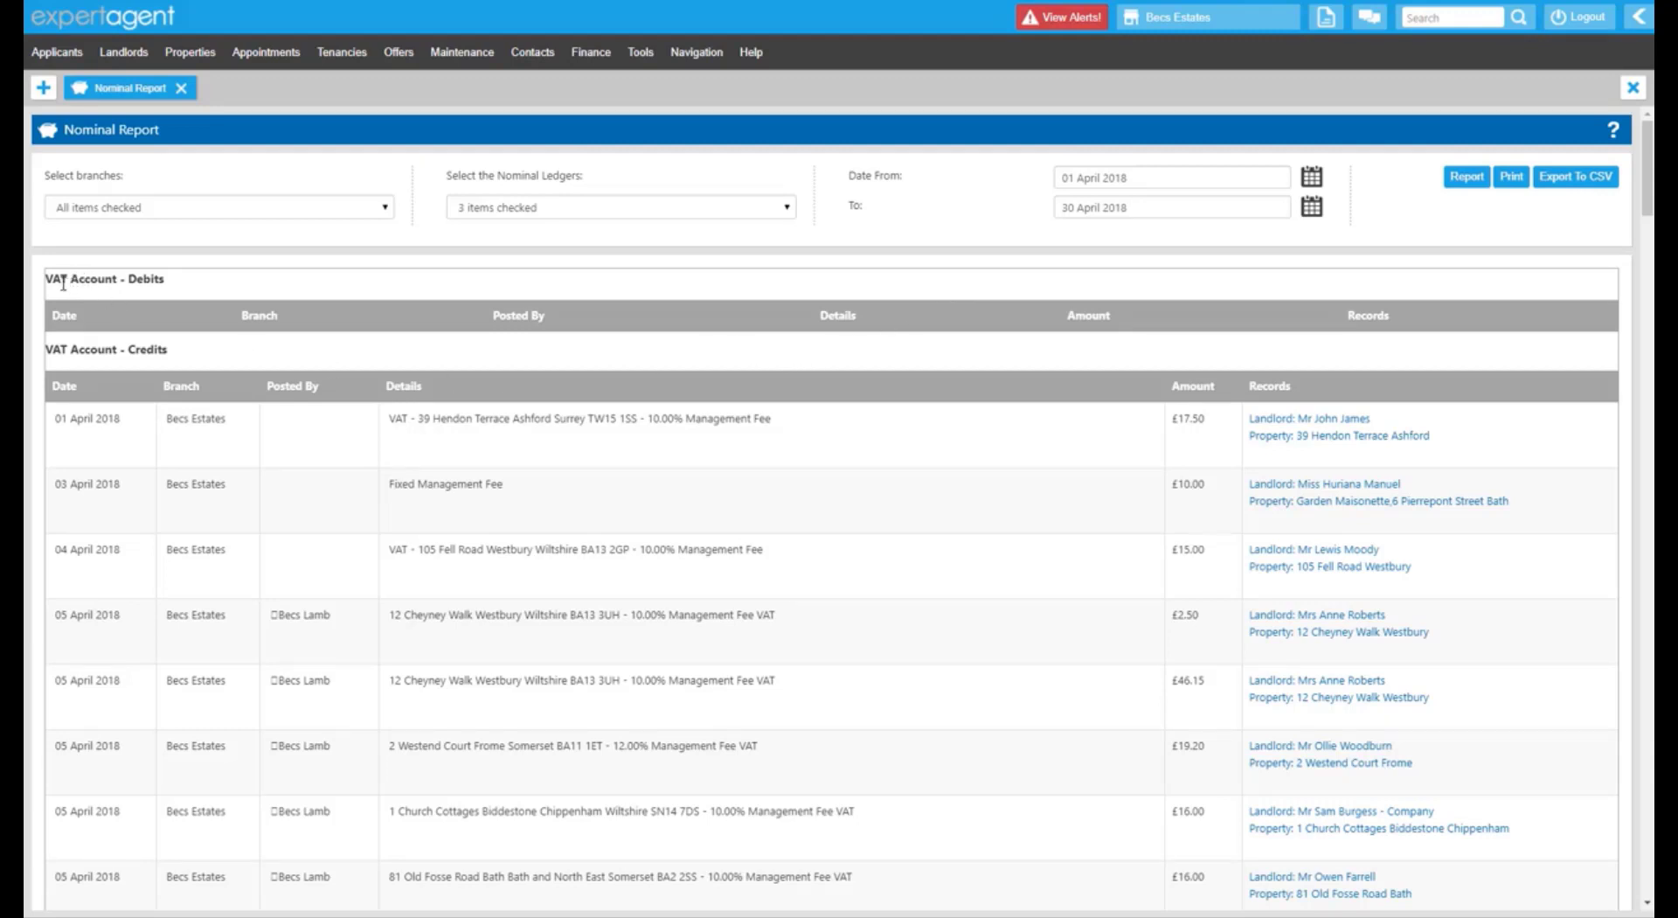
drag(51, 280, 172, 290)
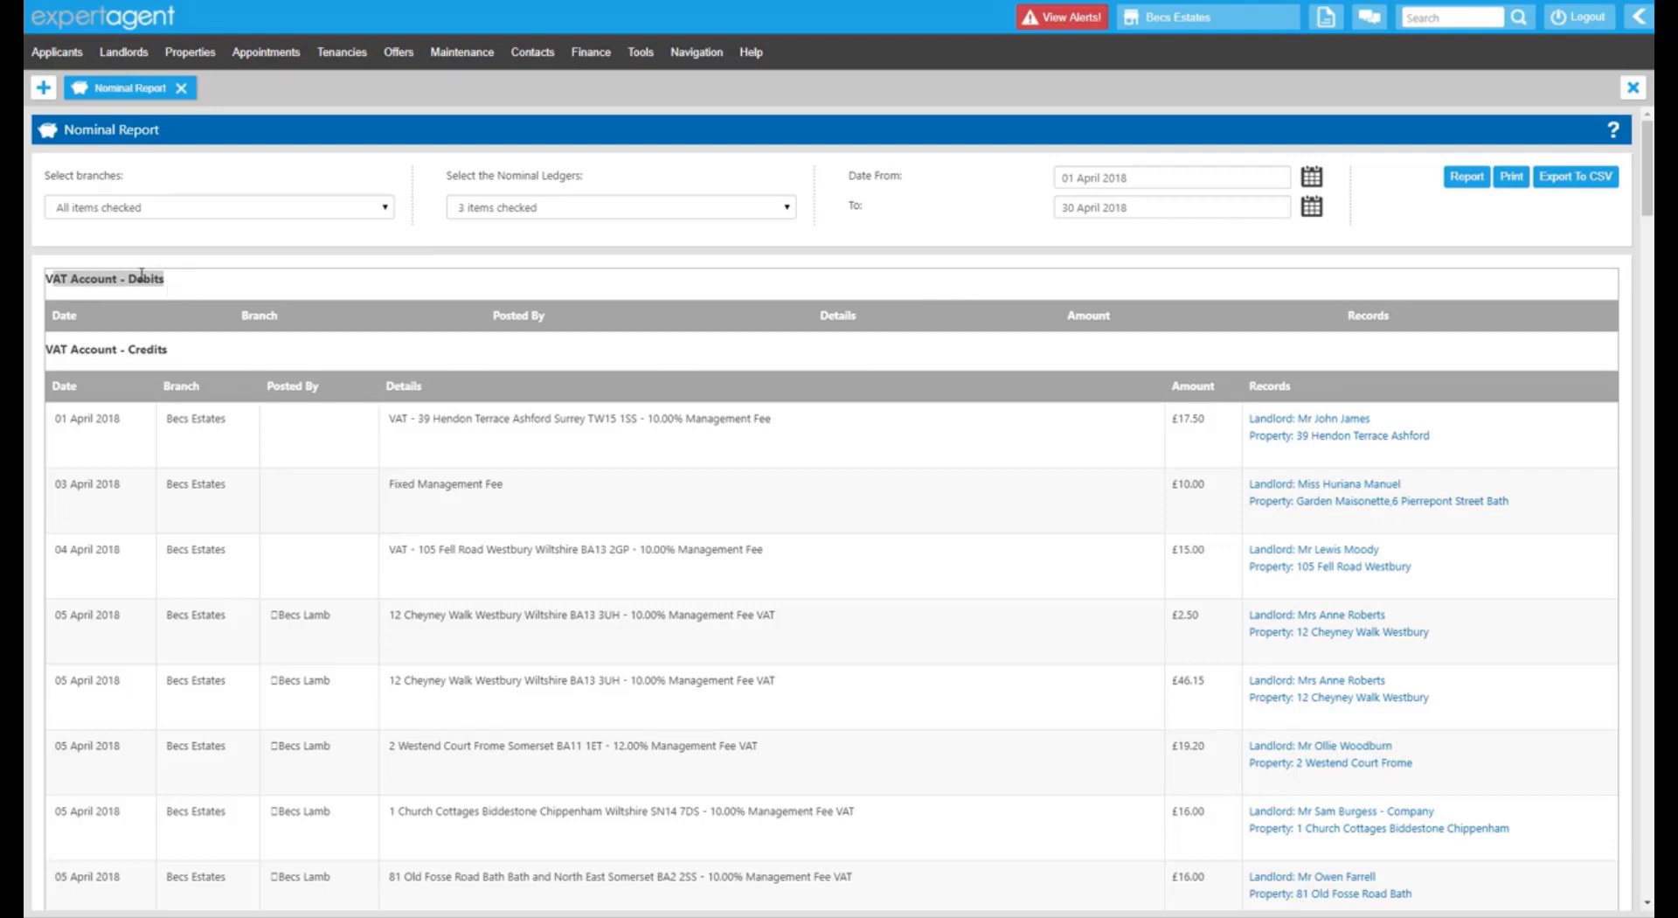
drag(45, 350, 172, 356)
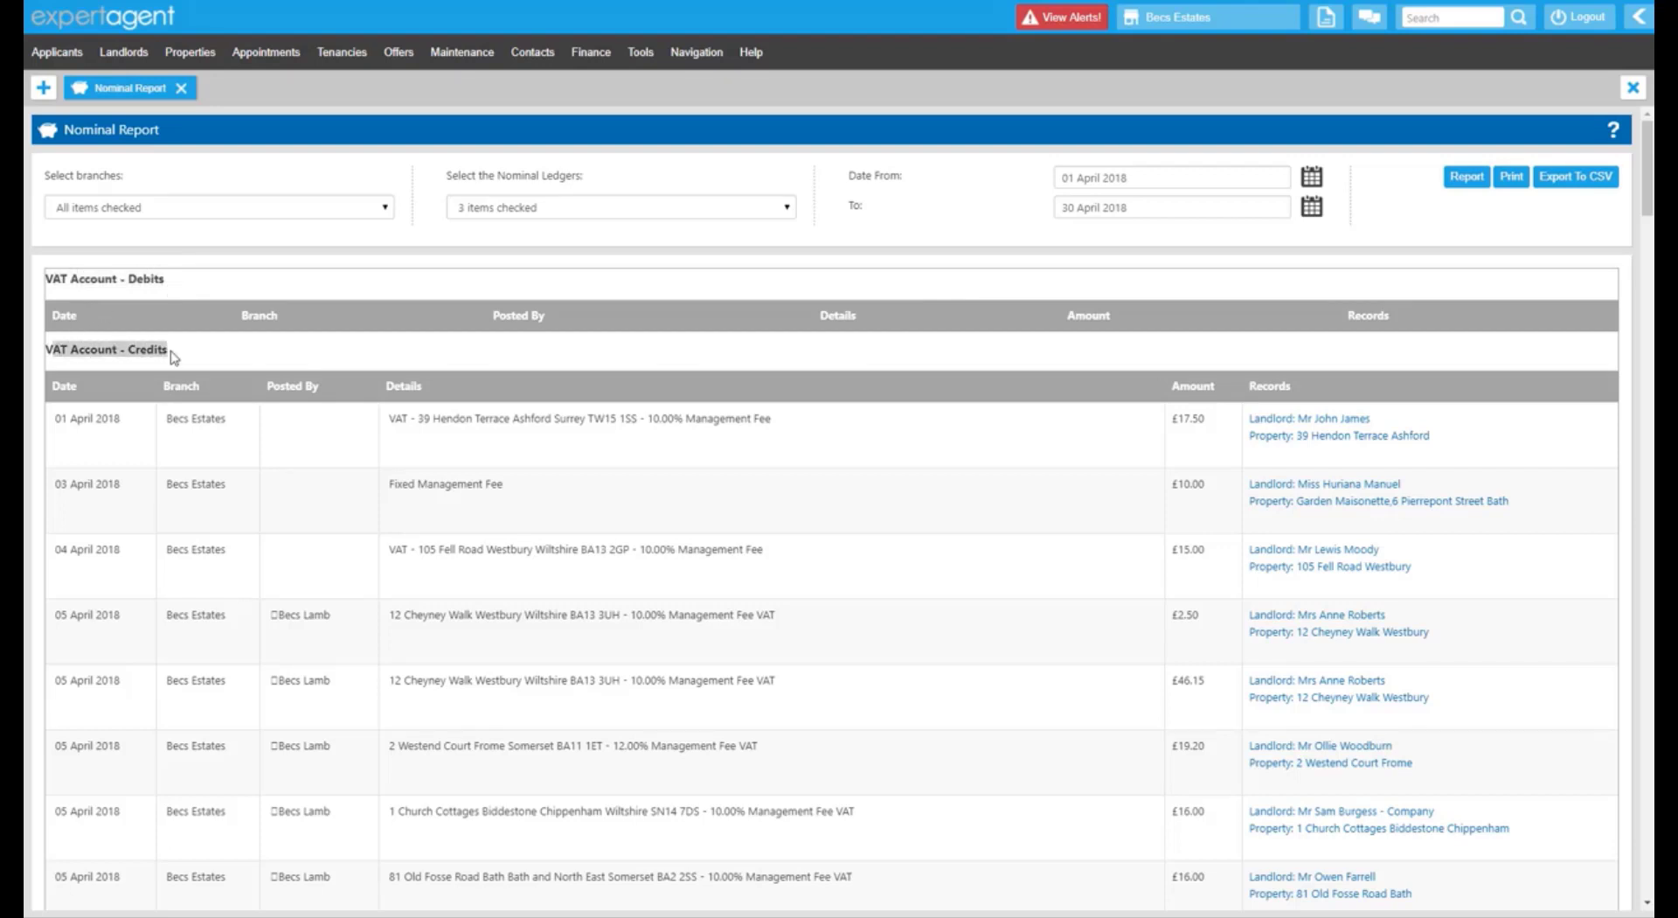
scroll(175, 356, down, 20)
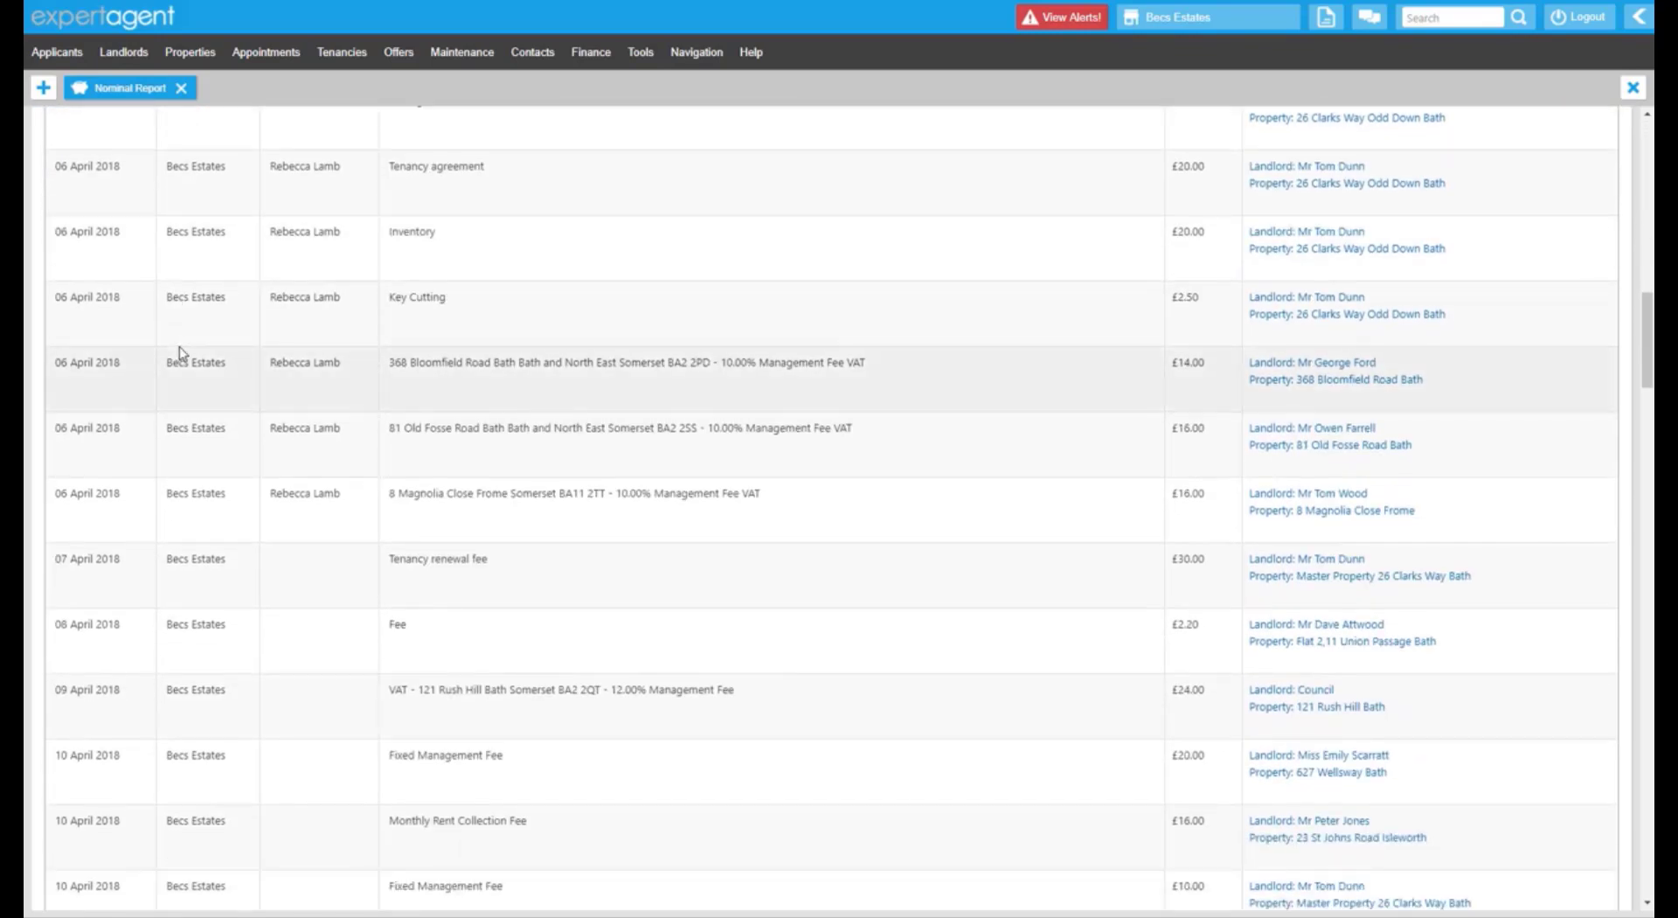
scroll(184, 352, down, 20)
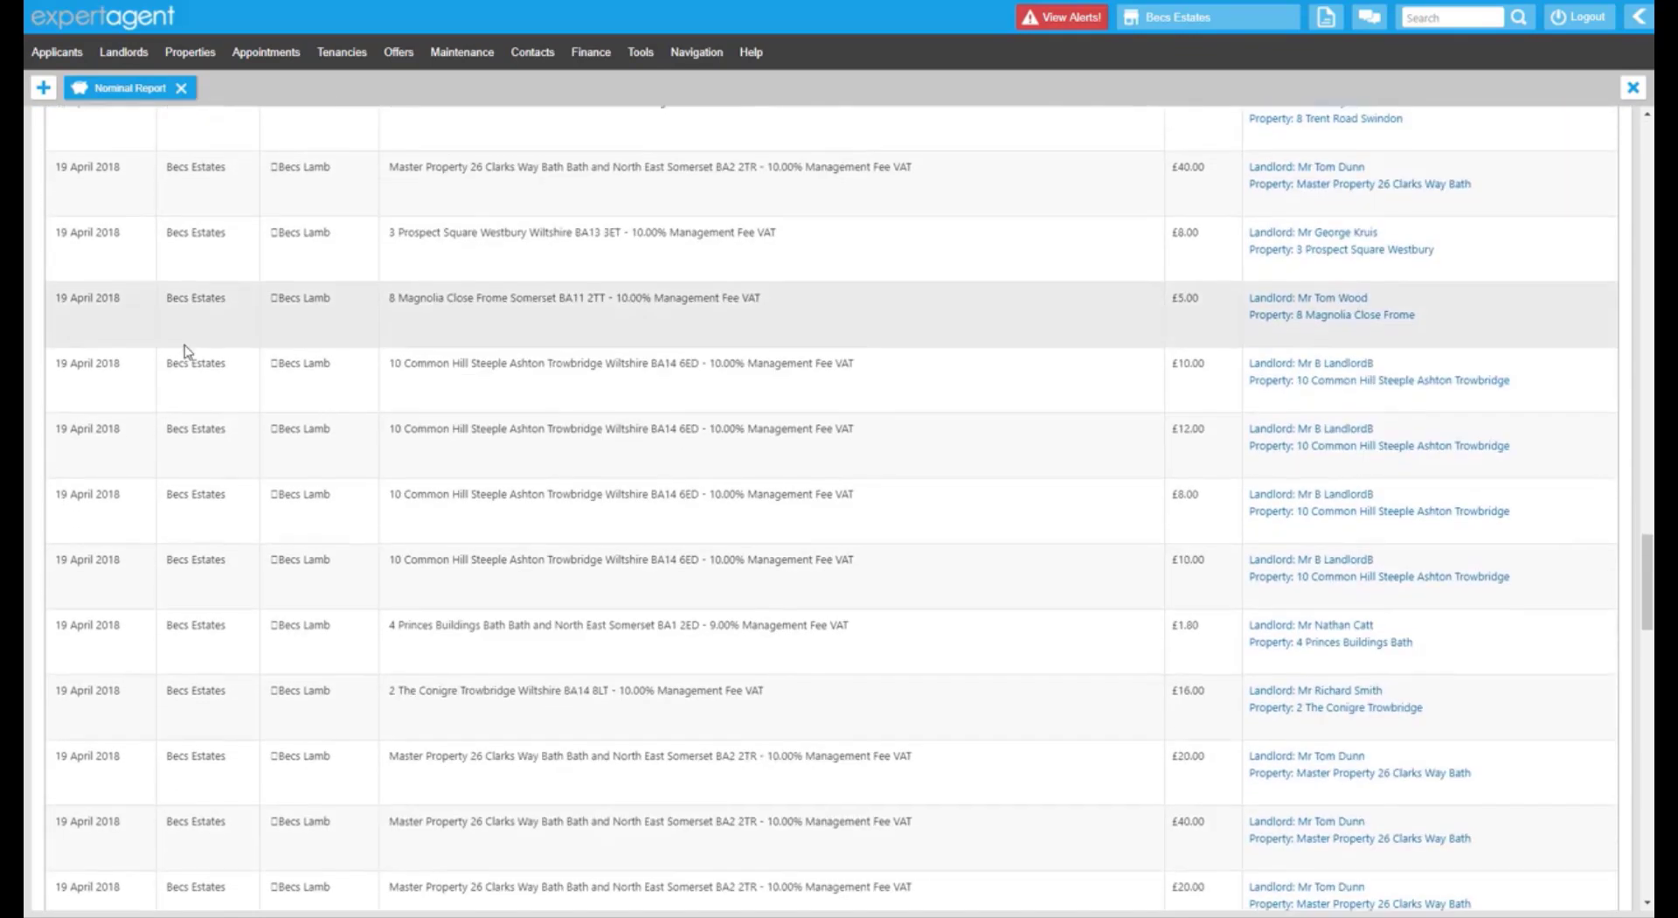
scroll(187, 352, down, 20)
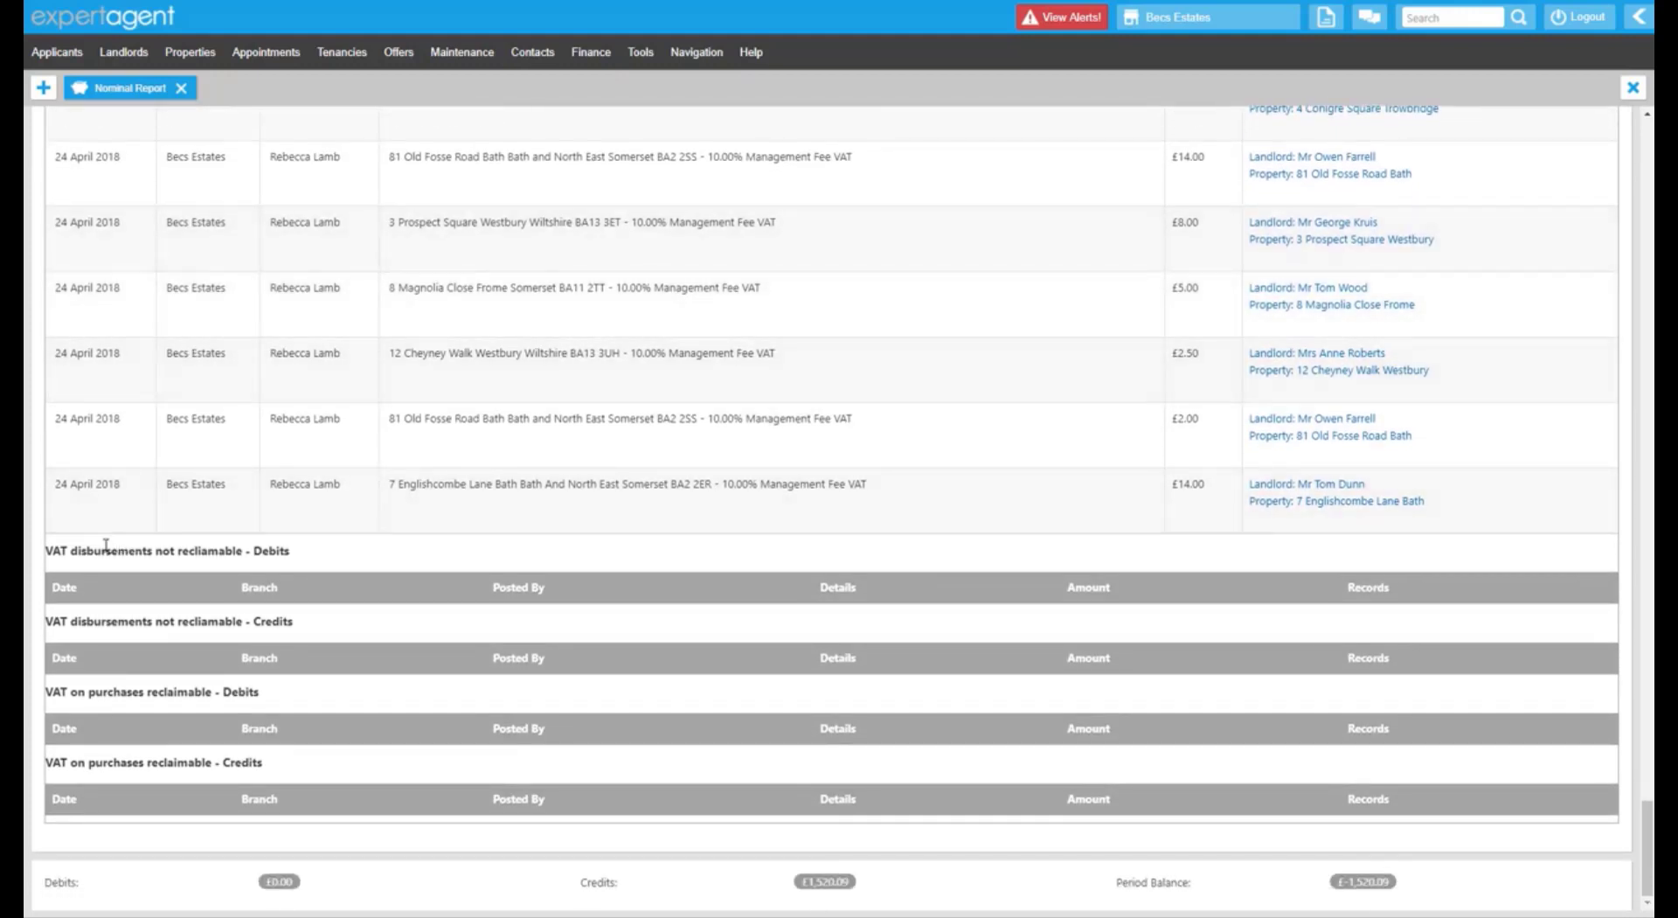
Check the VAT disbursements section and the Debits, Credits and Period Balance totals.
drag(105, 548, 139, 545)
click(234, 554)
drag(245, 617, 274, 614)
drag(52, 884, 214, 914)
drag(583, 892, 642, 903)
drag(1128, 886, 1182, 889)
Scroll back to the top and revisit the VAT Account Debits and Credits headings.
scroll(1042, 785, up, 7)
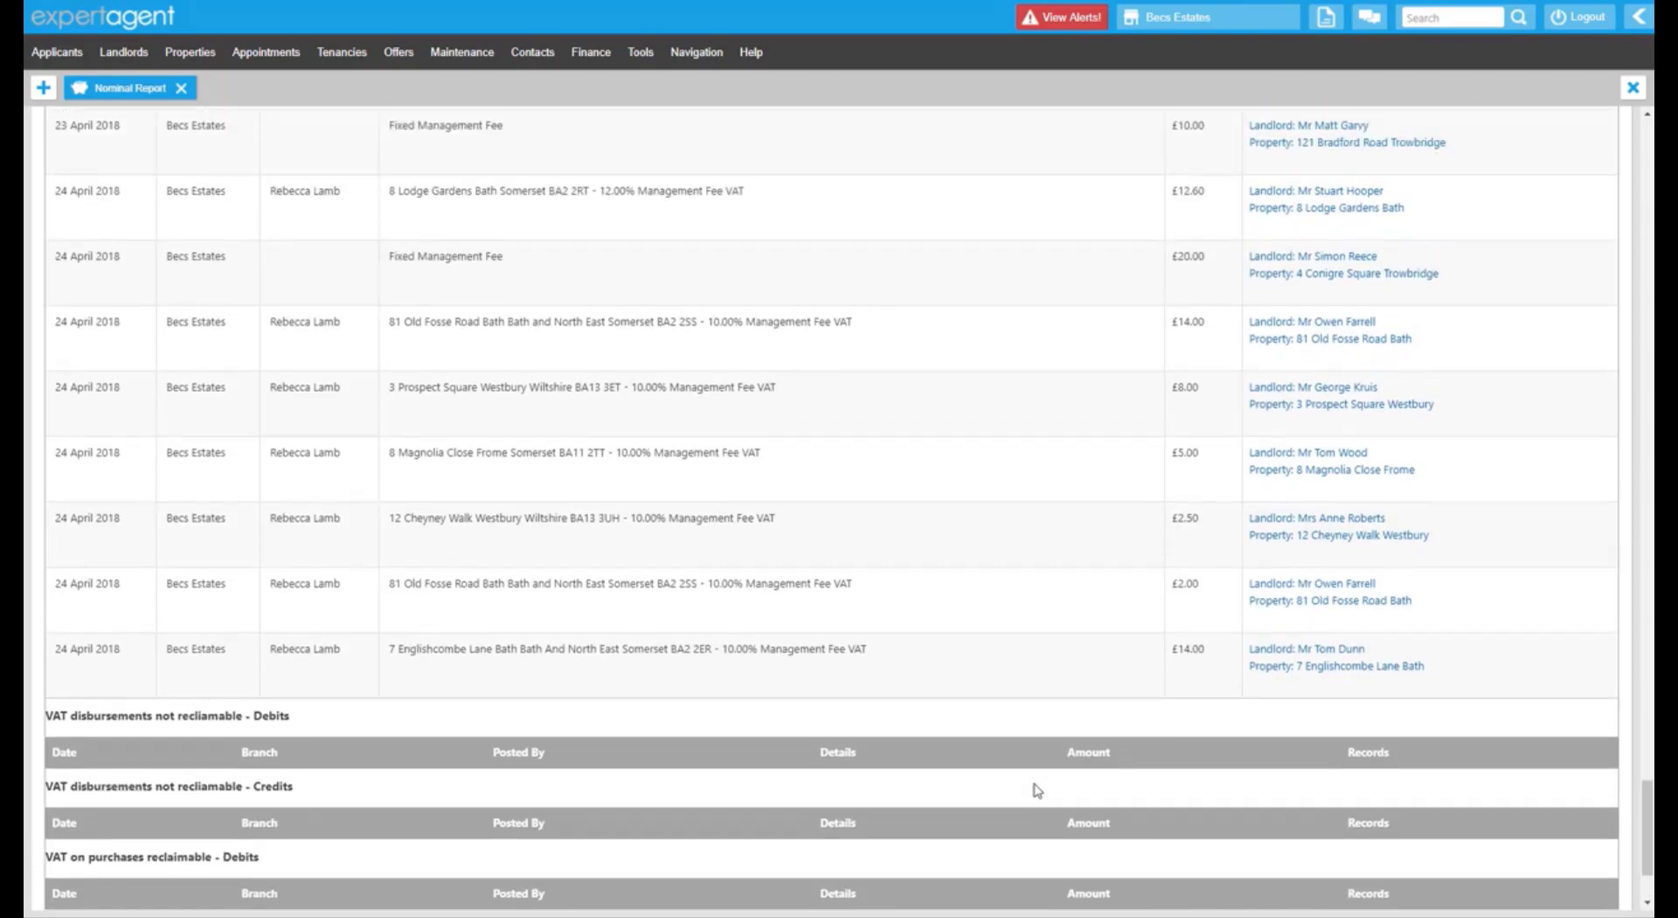
scroll(1035, 784, up, 7)
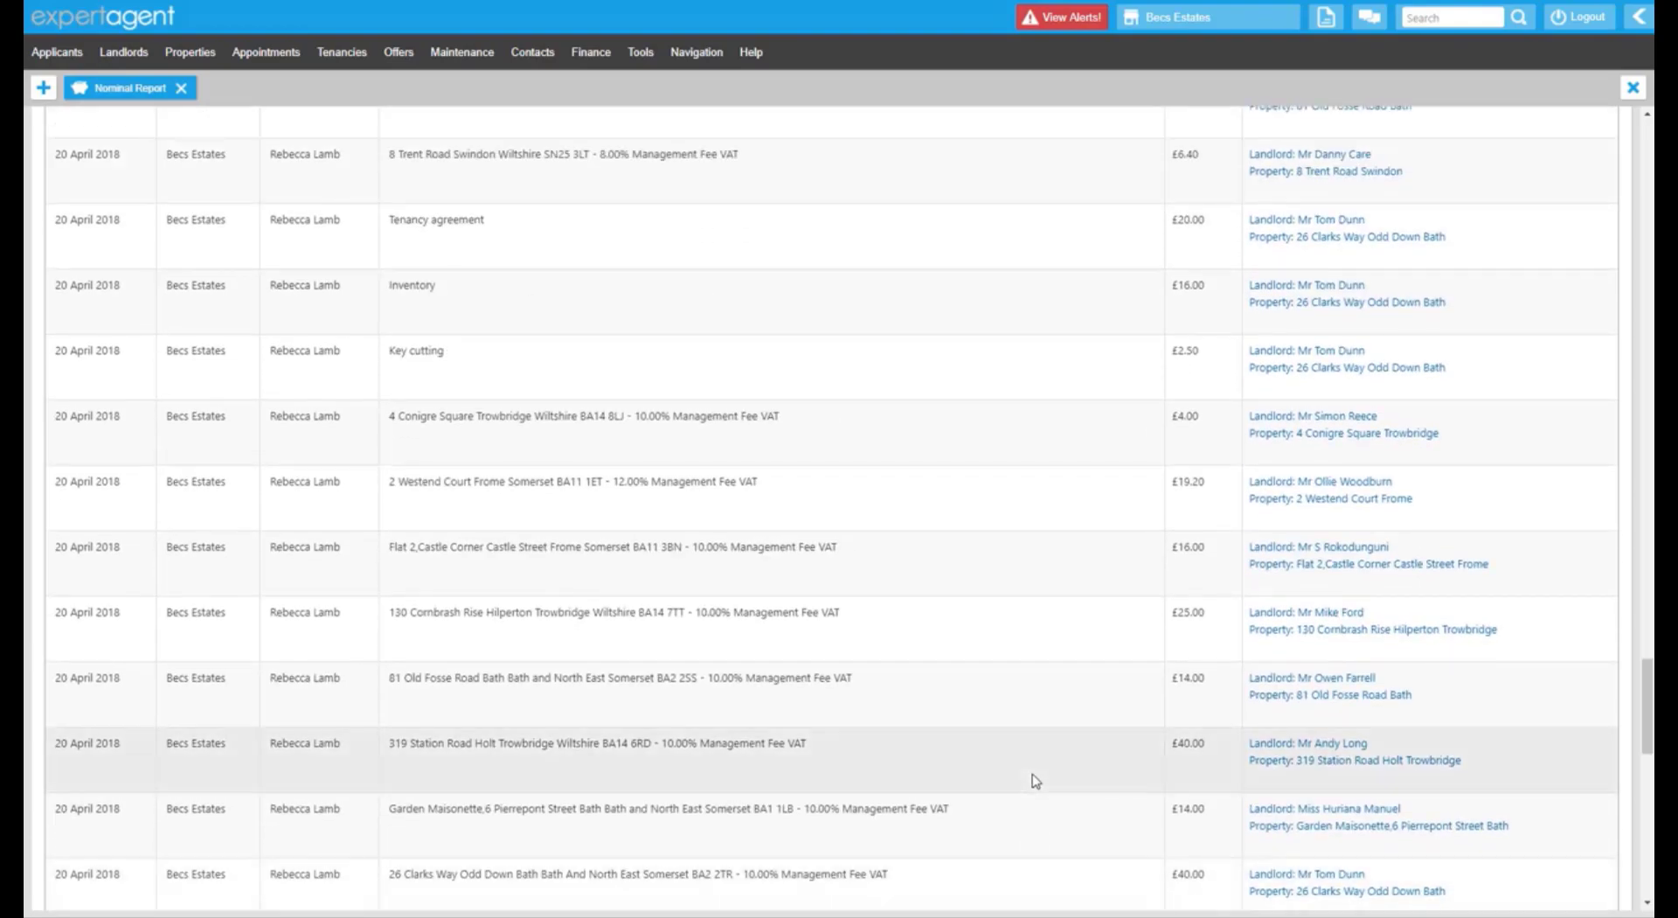
scroll(1035, 780, up, 20)
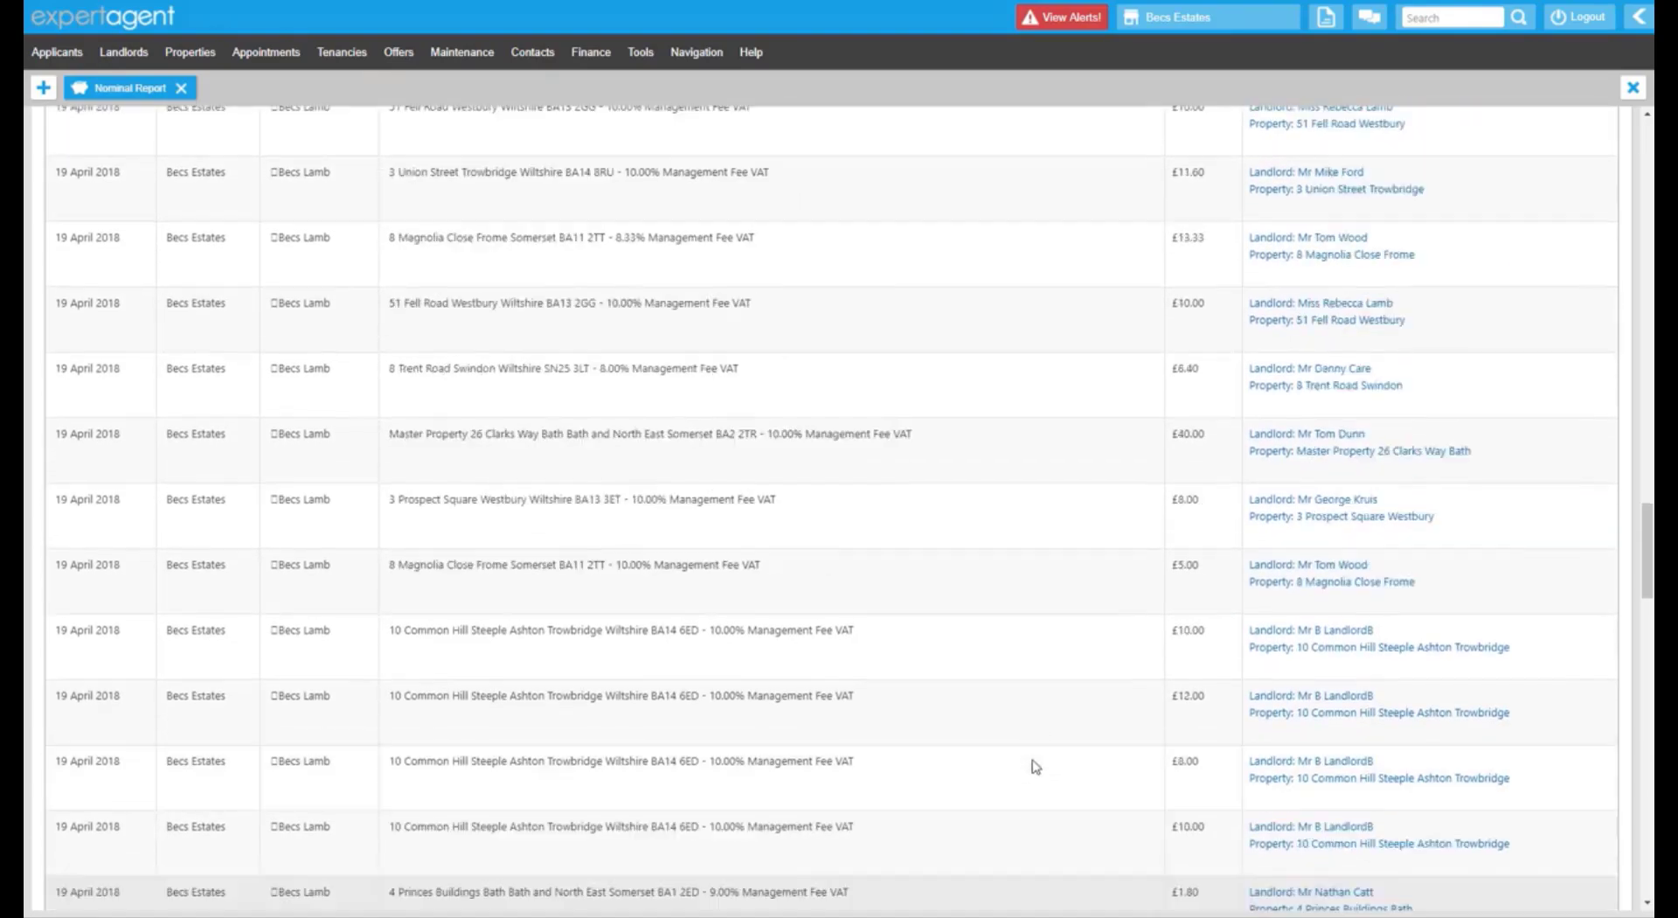
scroll(1169, 719, up, 20)
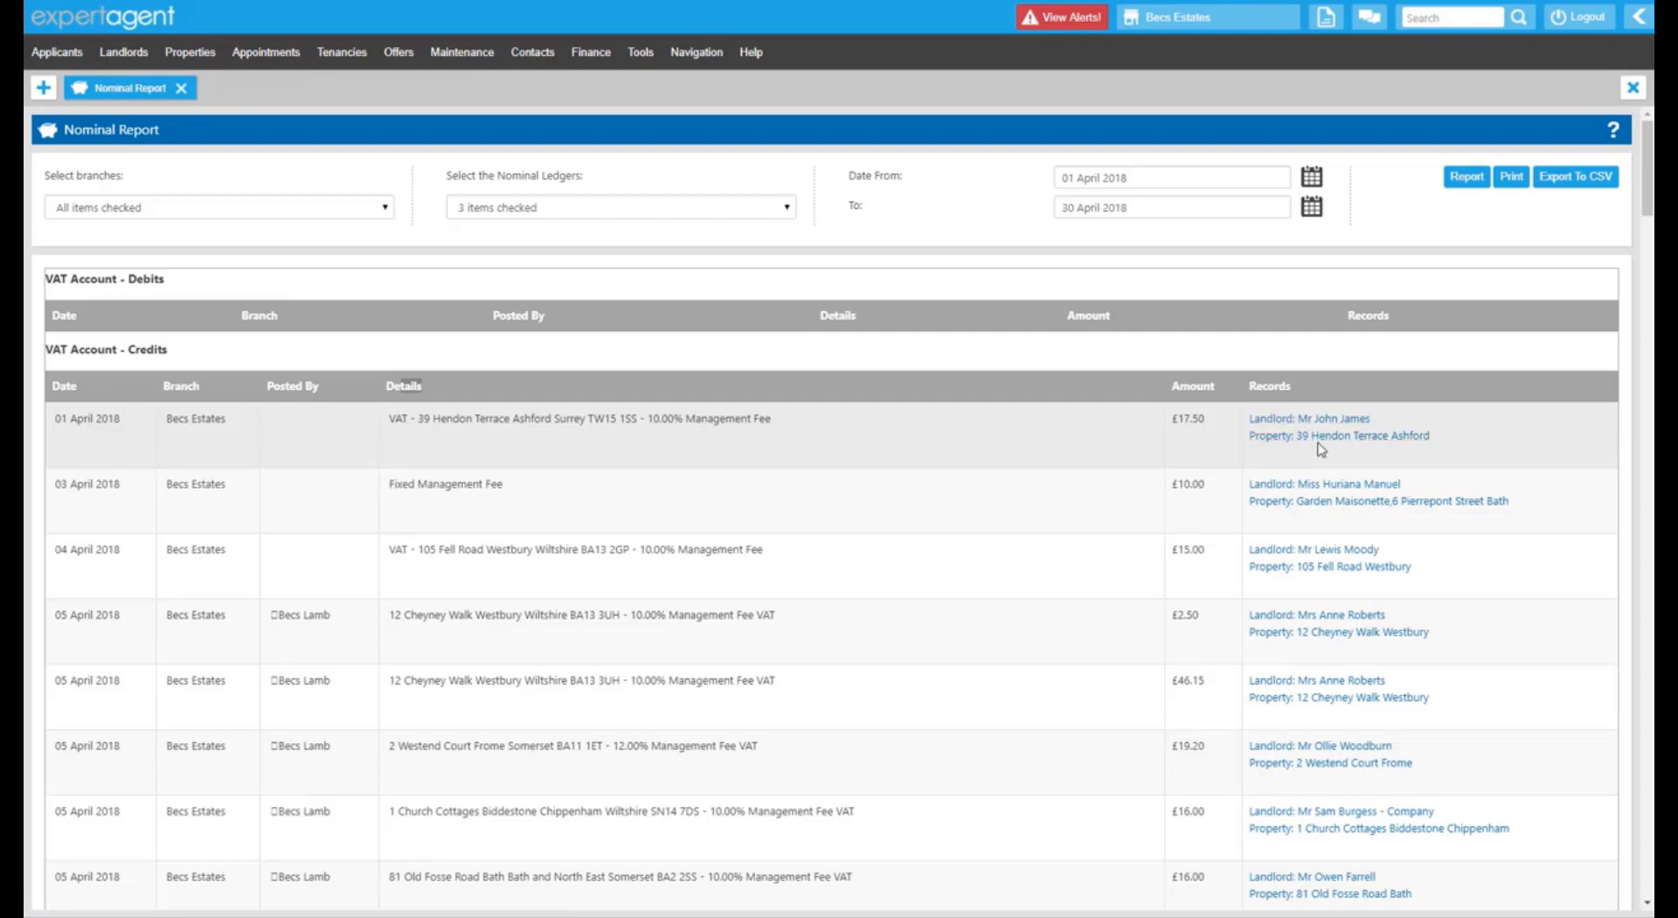
scroll(356, 445, down, 2)
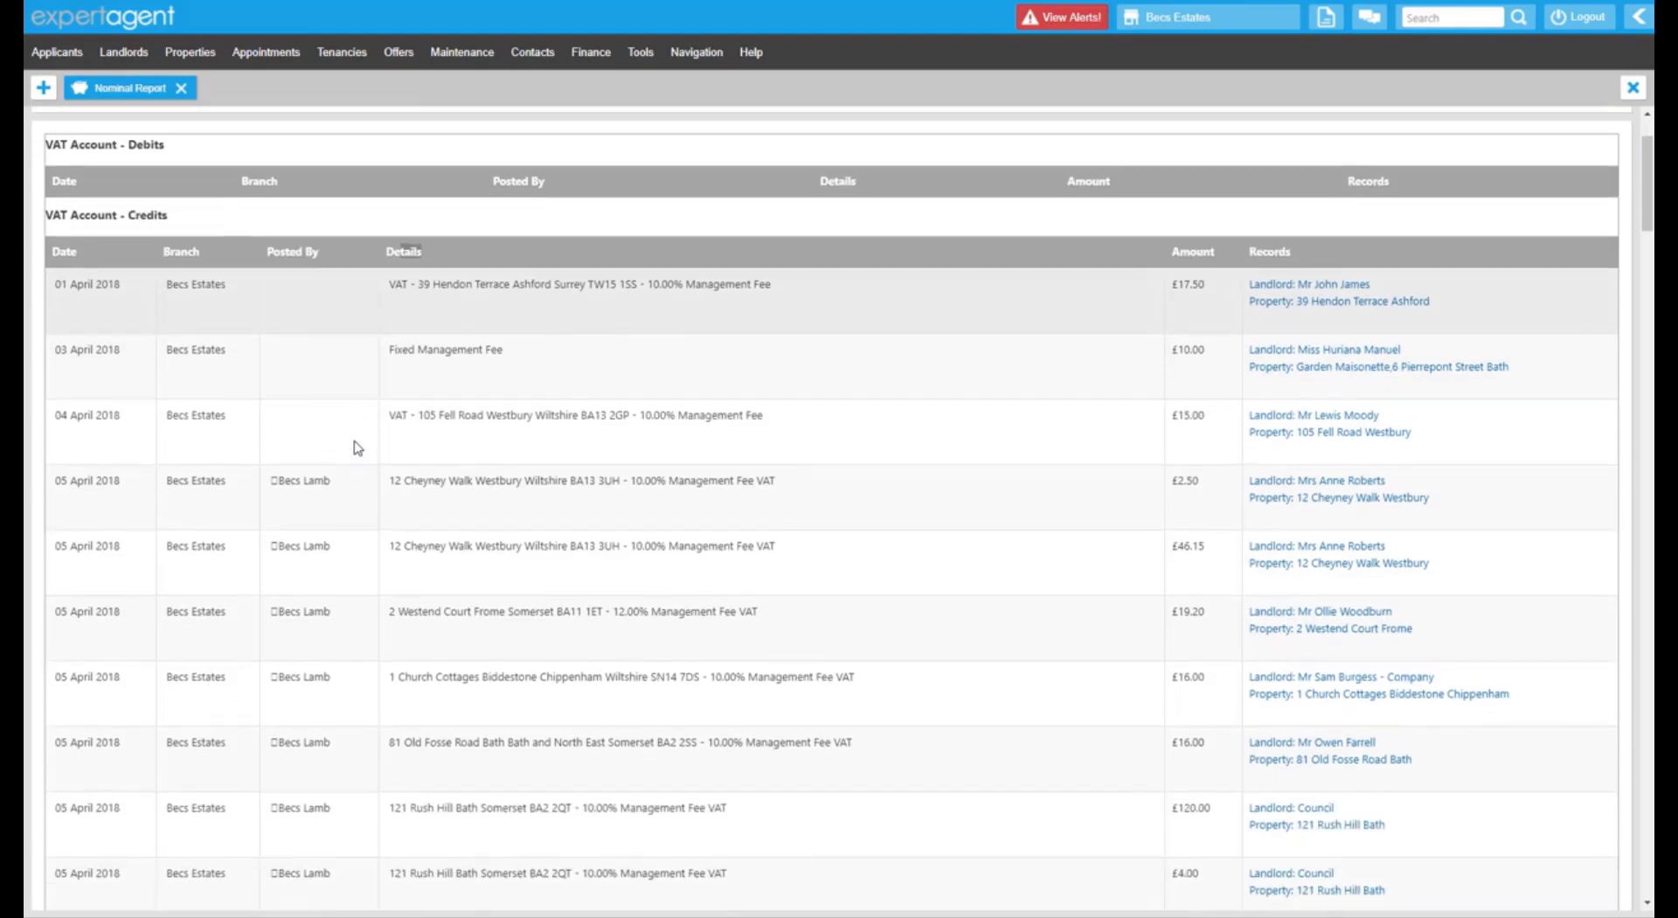
scroll(358, 447, up, 2)
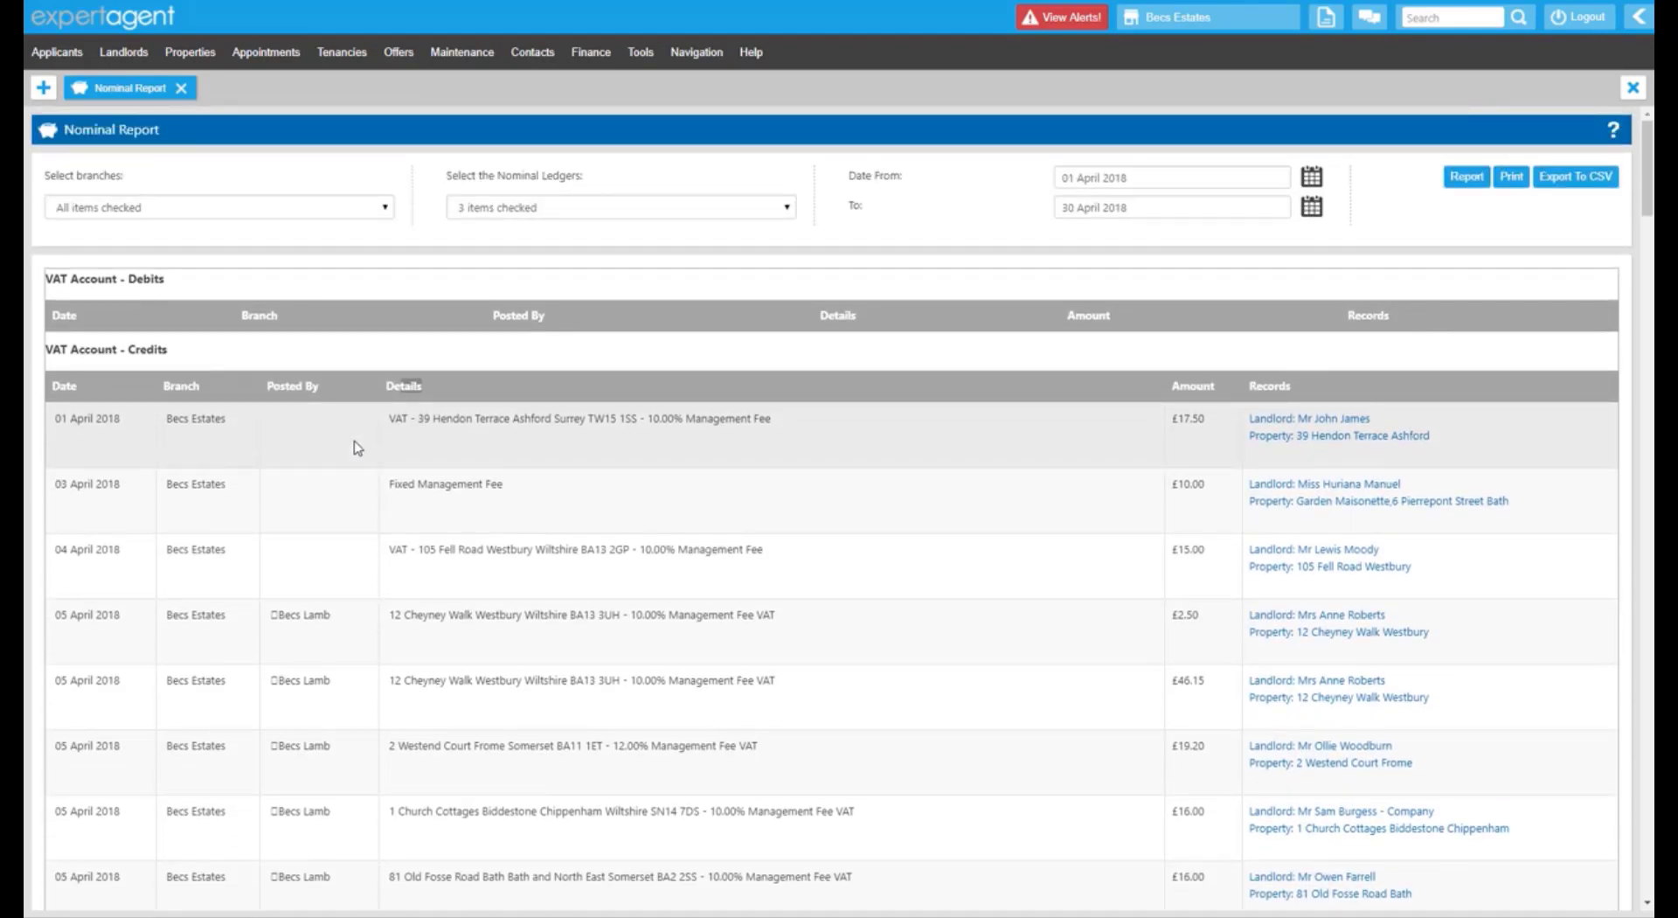
drag(68, 283, 107, 279)
click(85, 354)
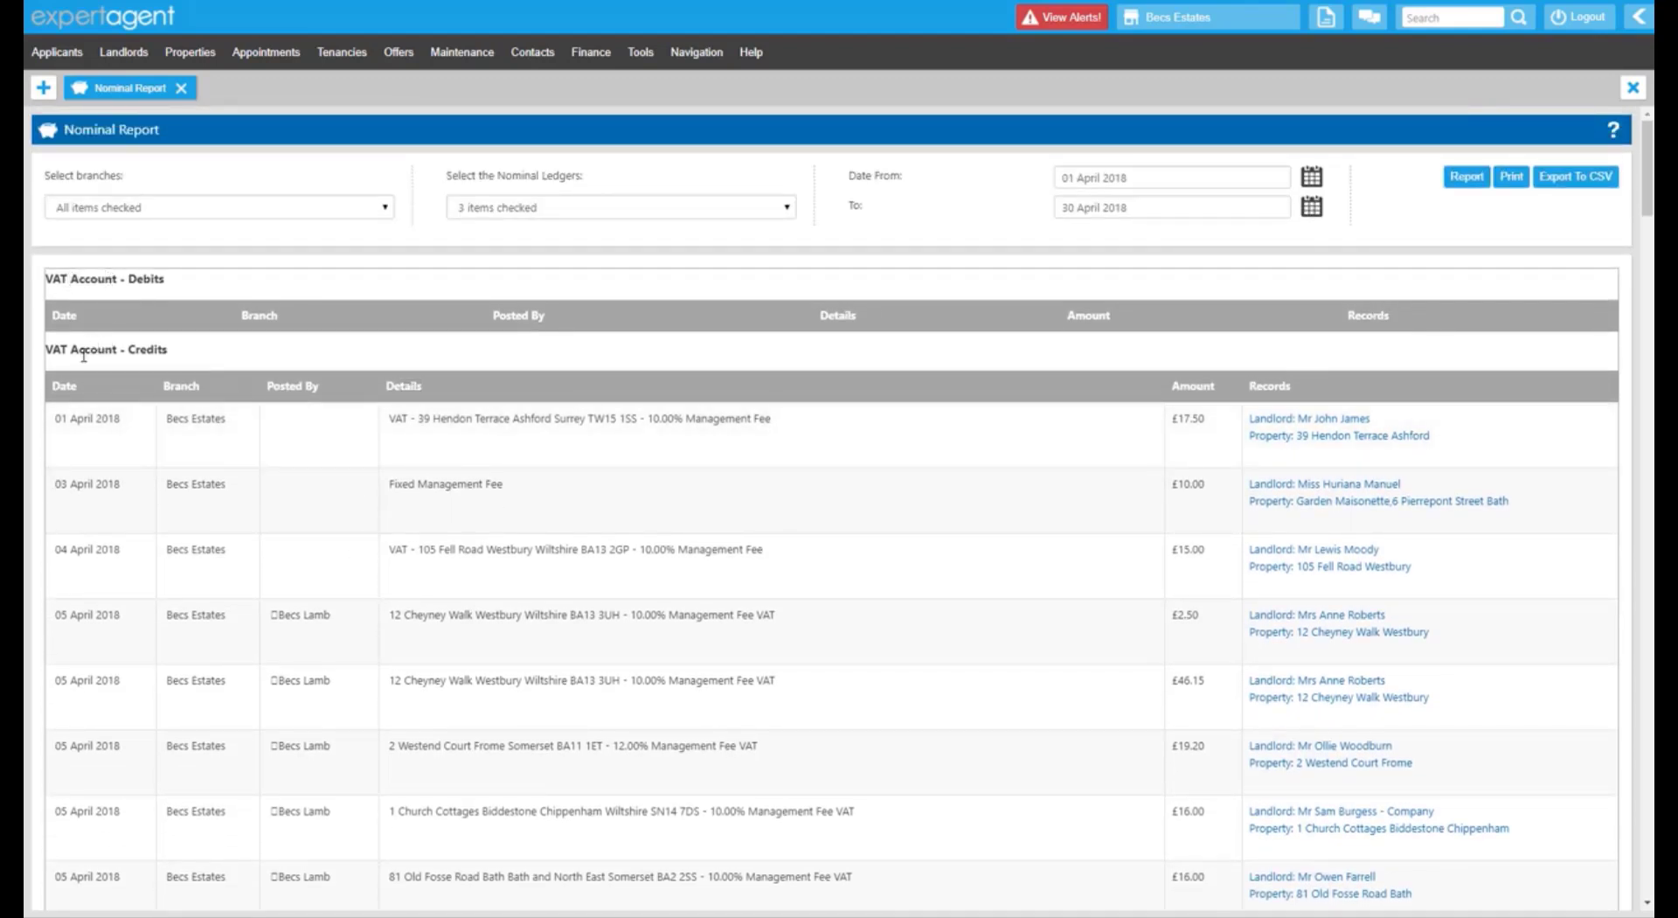
drag(84, 355, 106, 350)
Recheck the VAT Account Debits heading and scroll through the report once more.
drag(136, 274, 162, 281)
click(580, 631)
scroll(580, 631, down, 2)
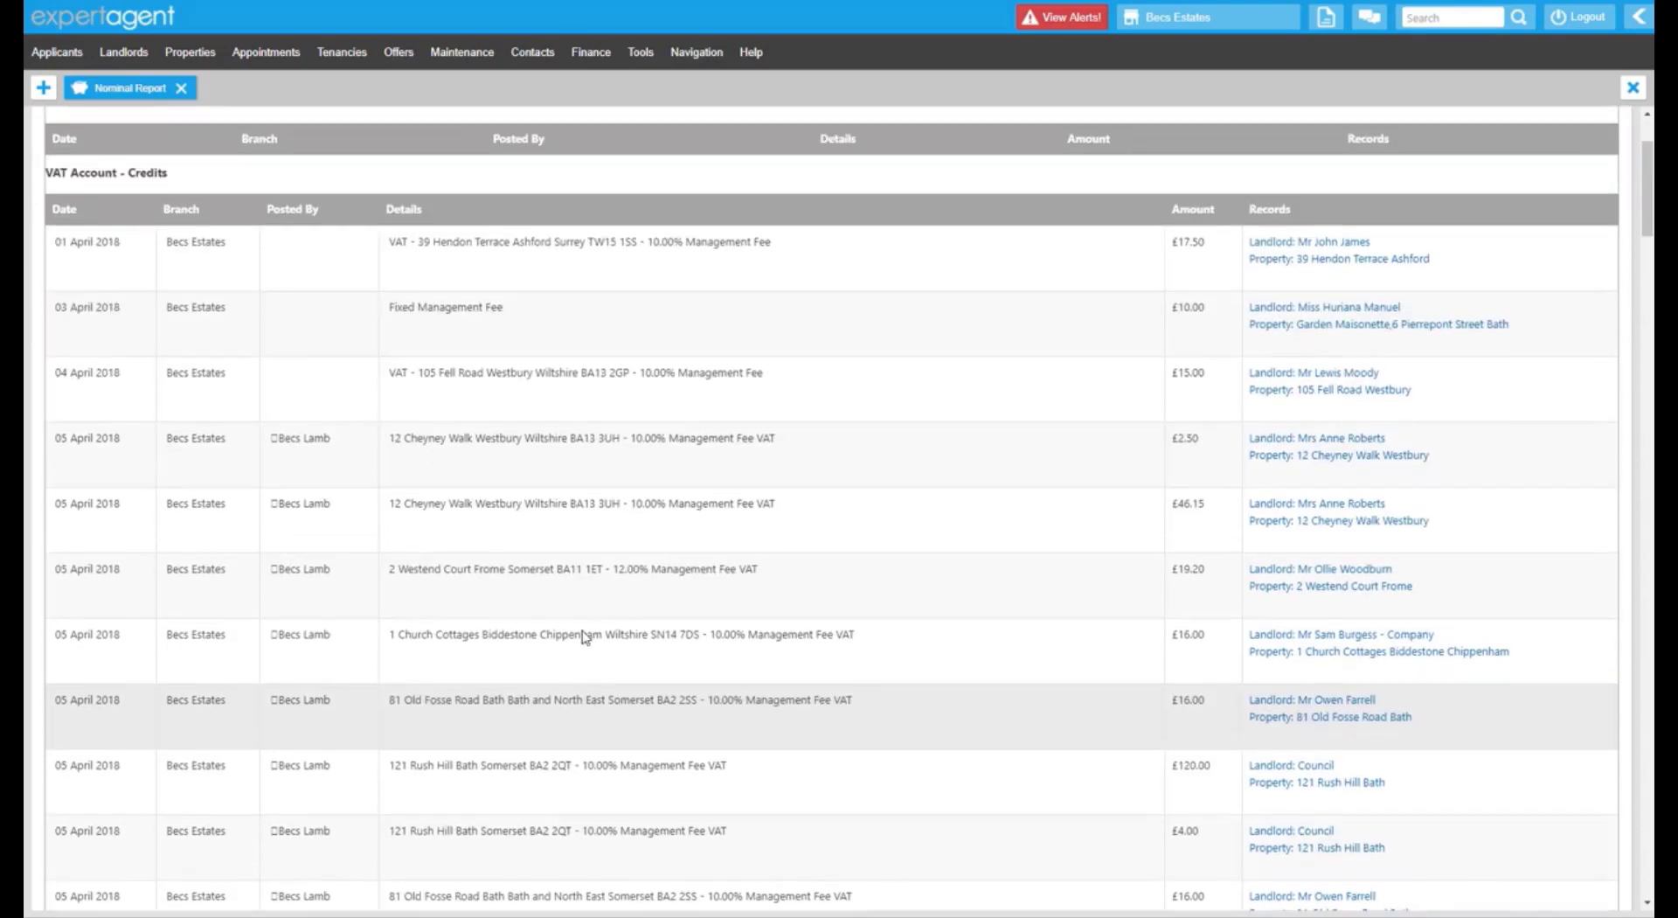
scroll(580, 631, up, 1)
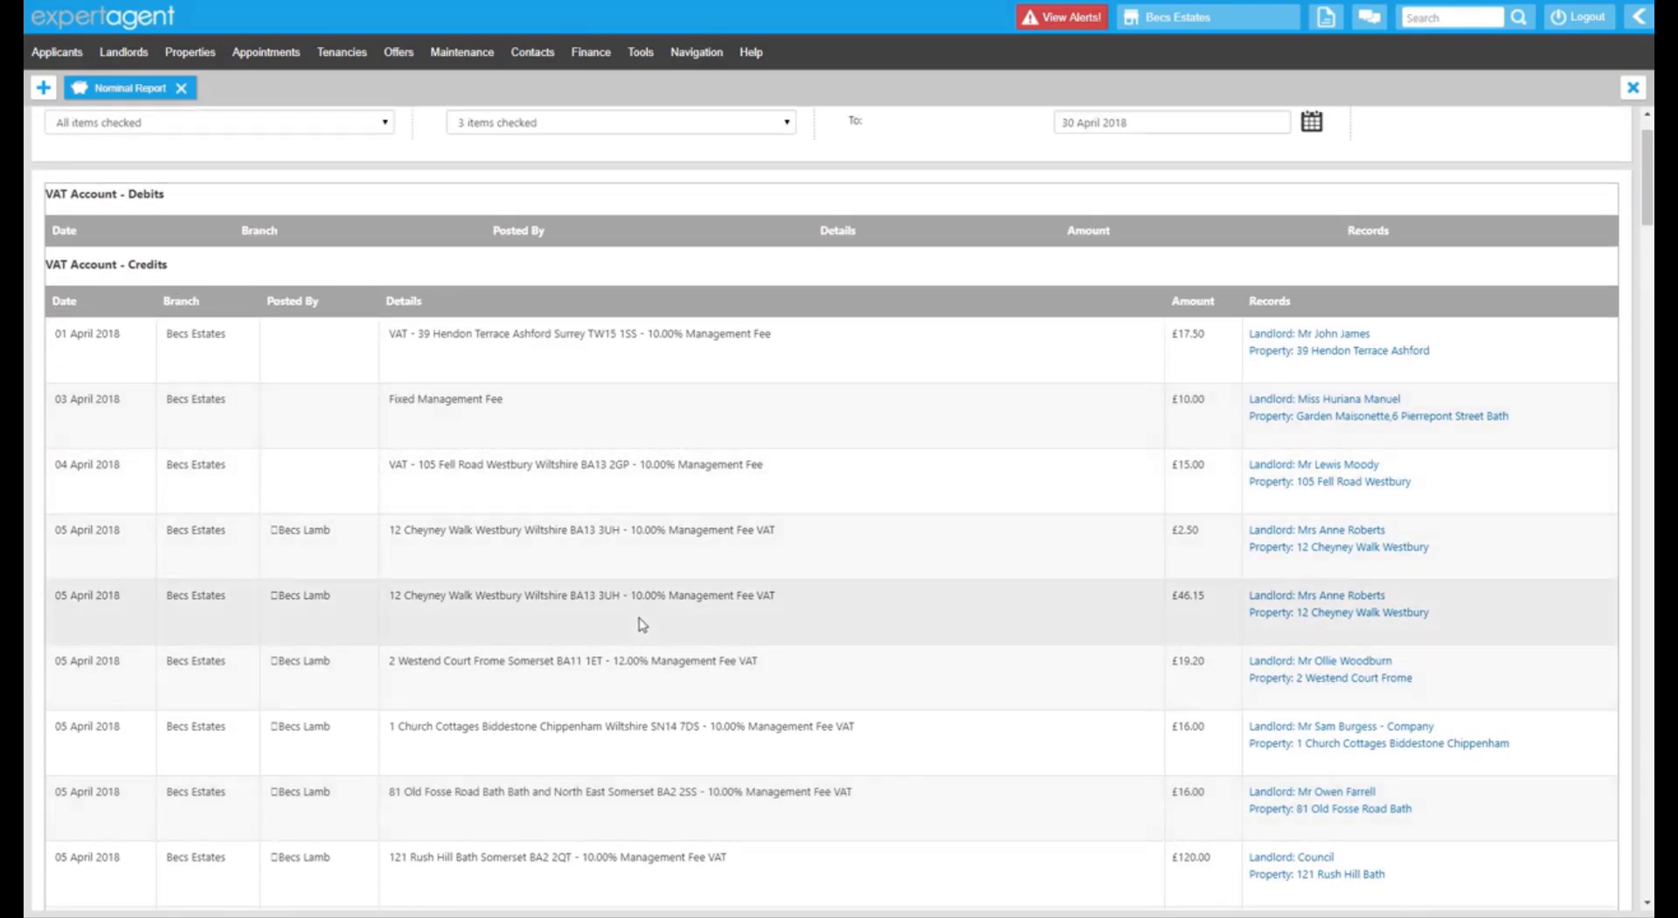
scroll(642, 623, down, 5)
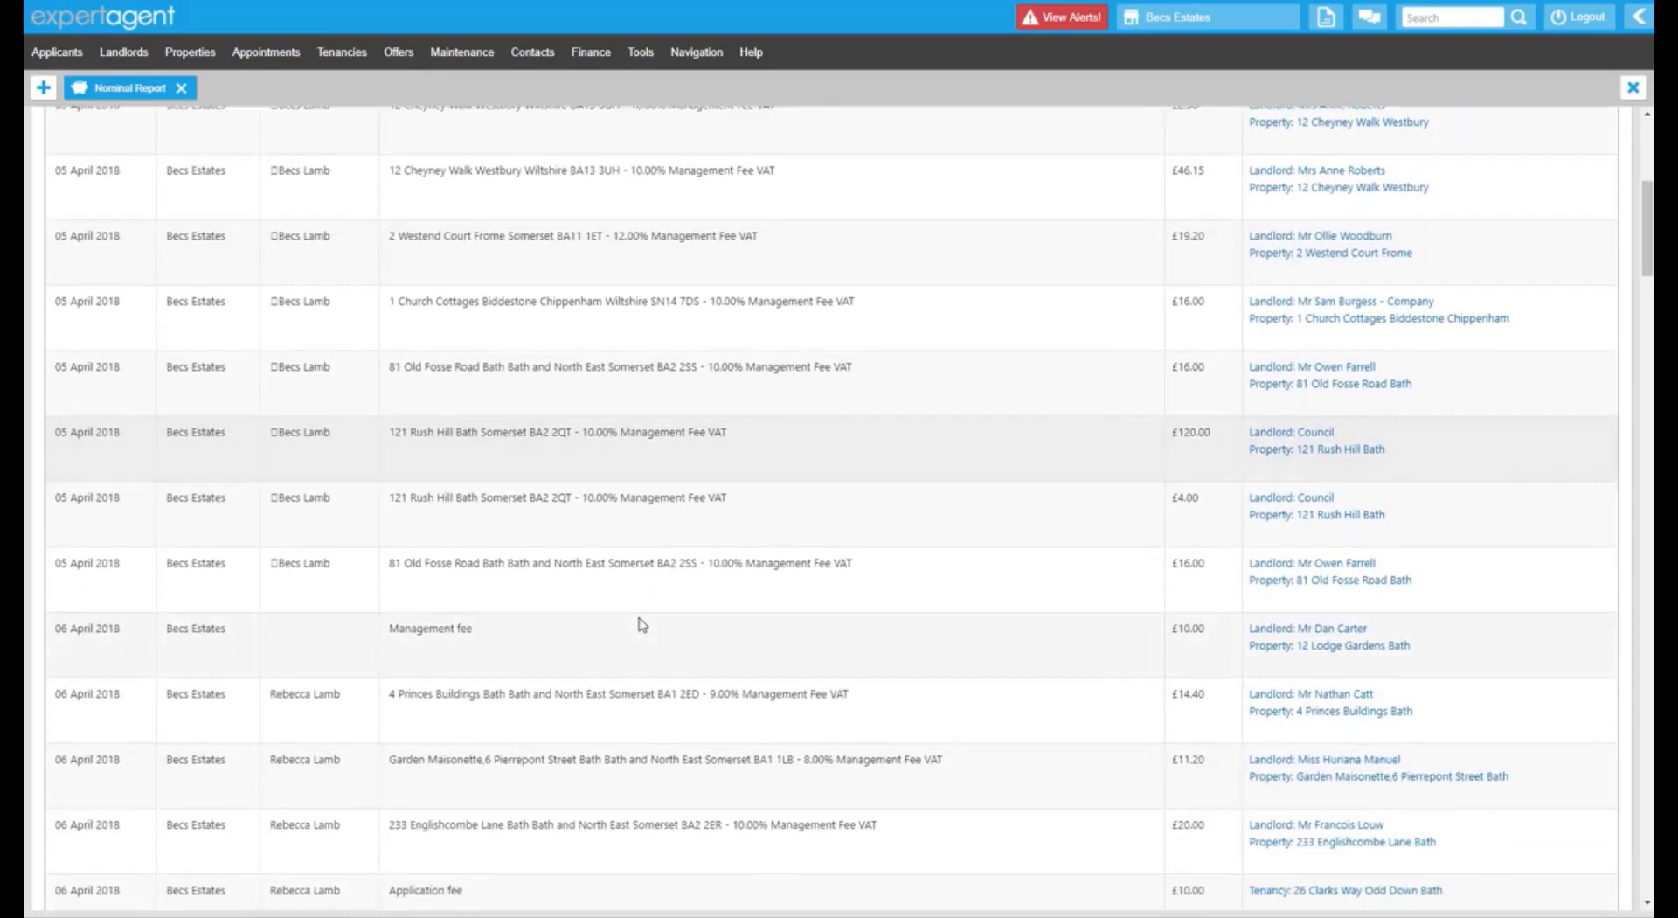
scroll(642, 623, down, 9)
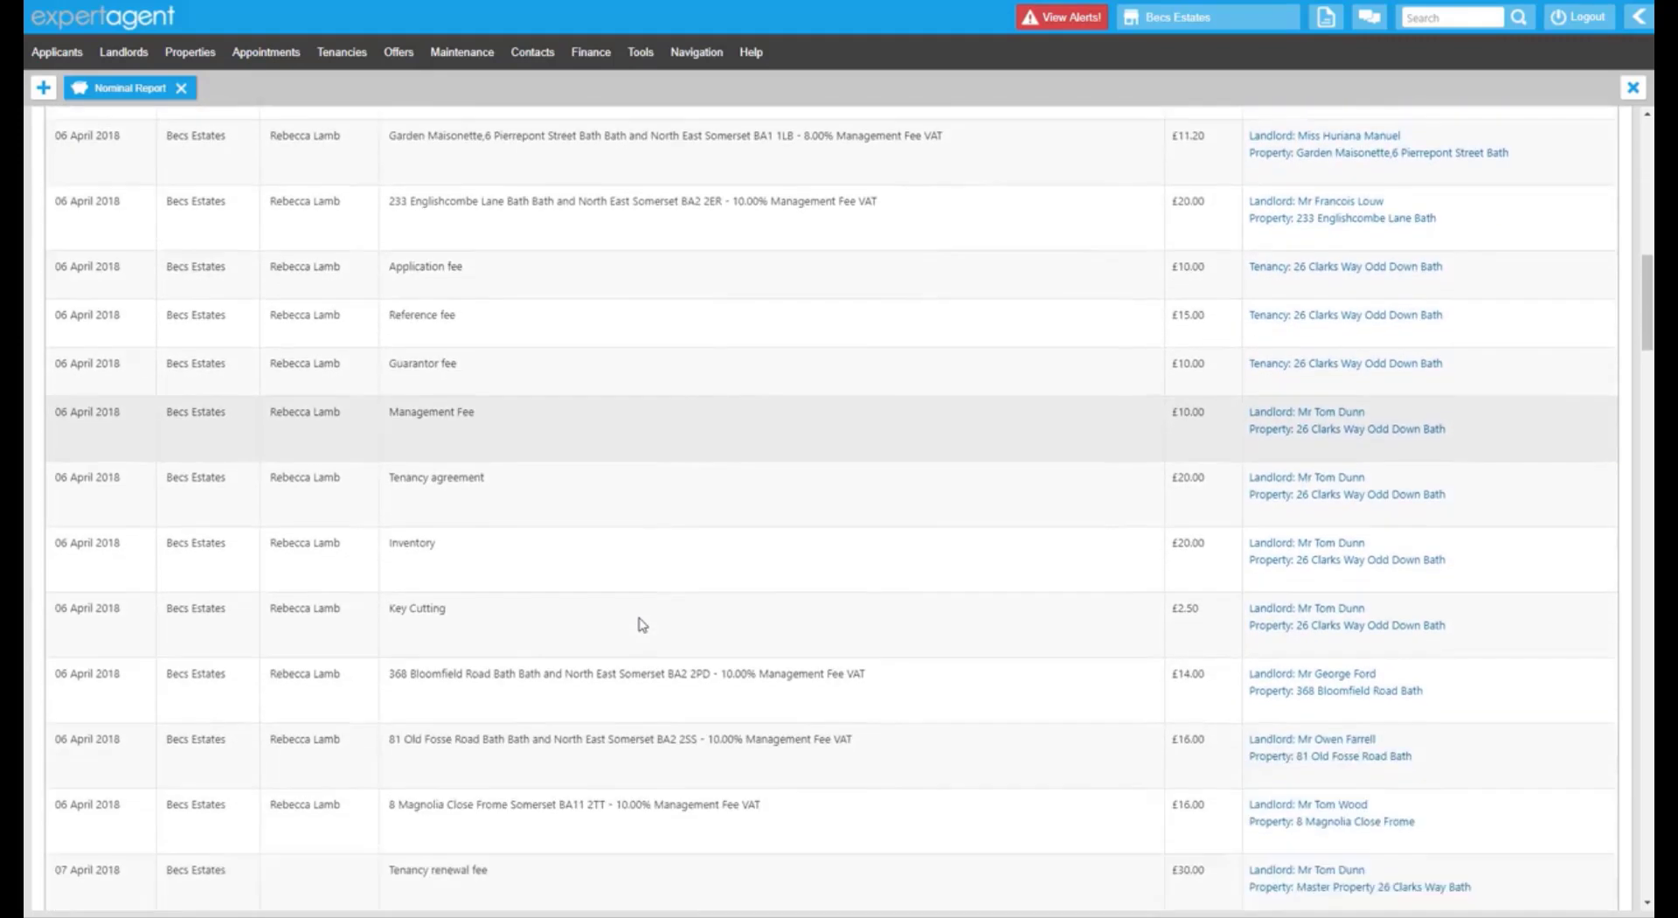
scroll(642, 624, up, 15)
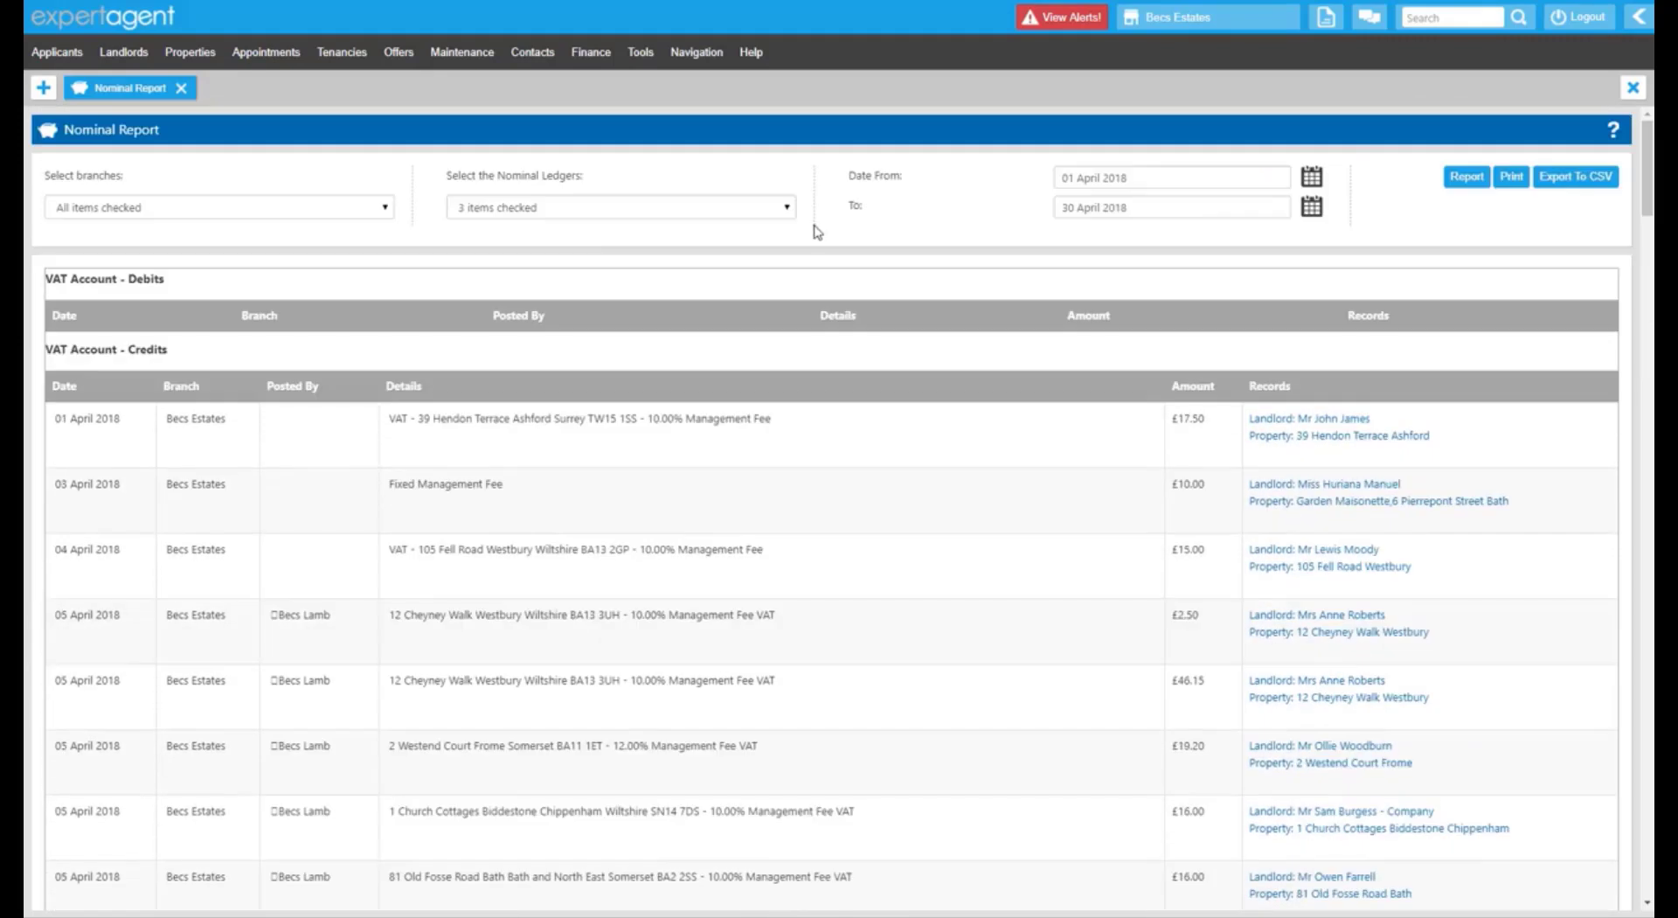
click(576, 210)
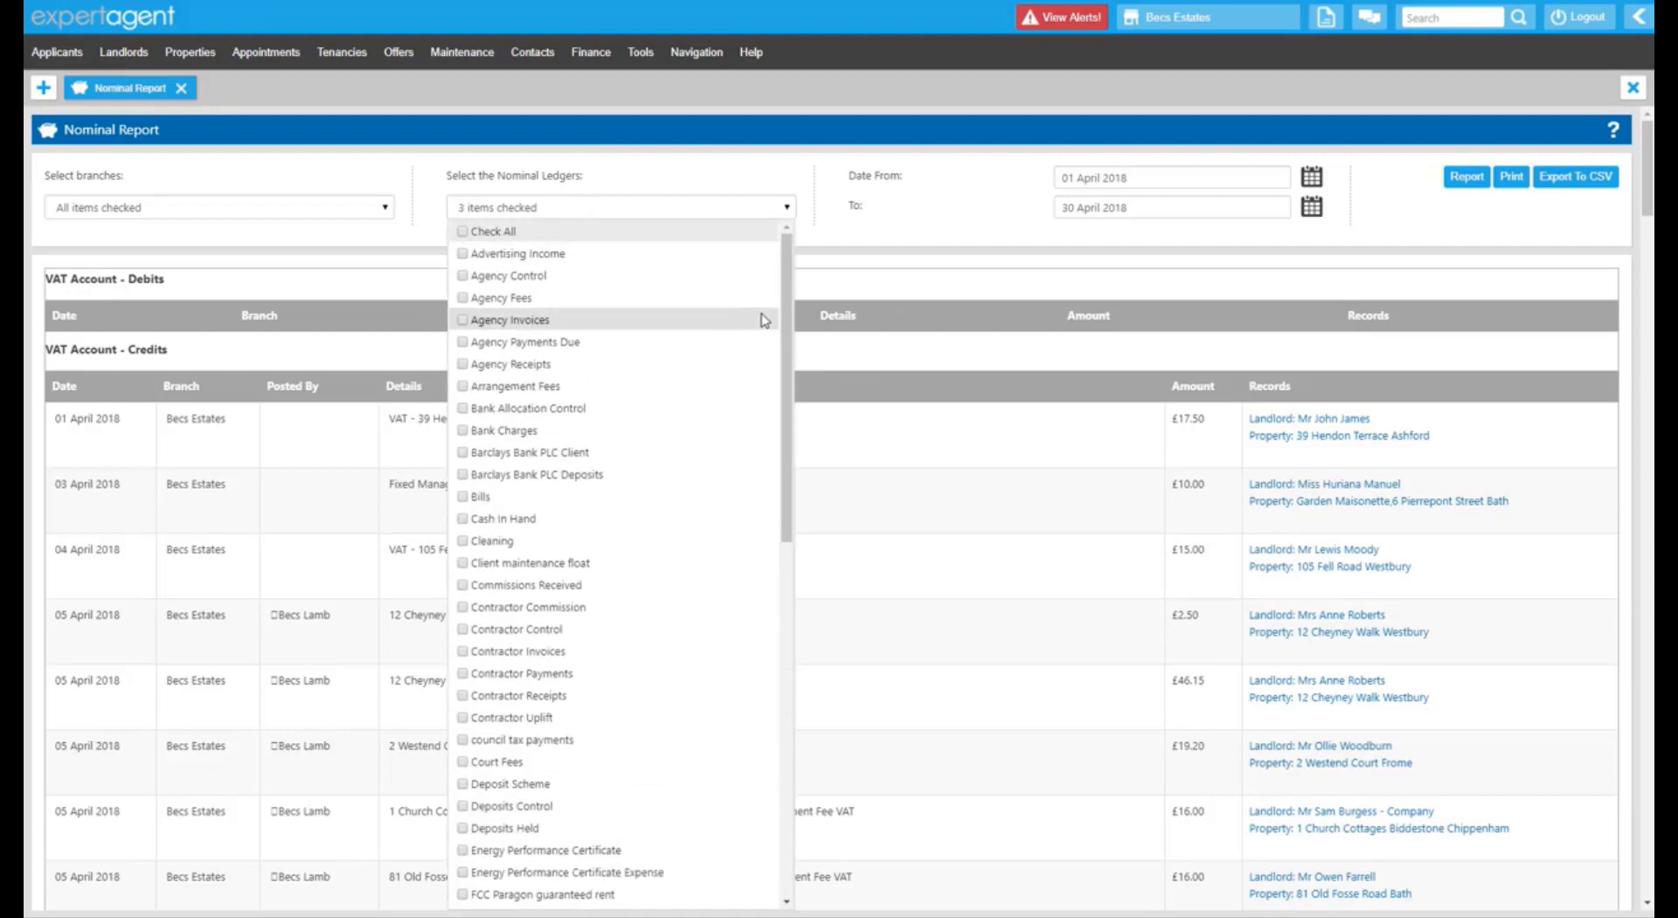
Swap the three VAT ledgers for Rent Control and rerun the Nominal Report.
scroll(479, 730, down, 10)
click(463, 685)
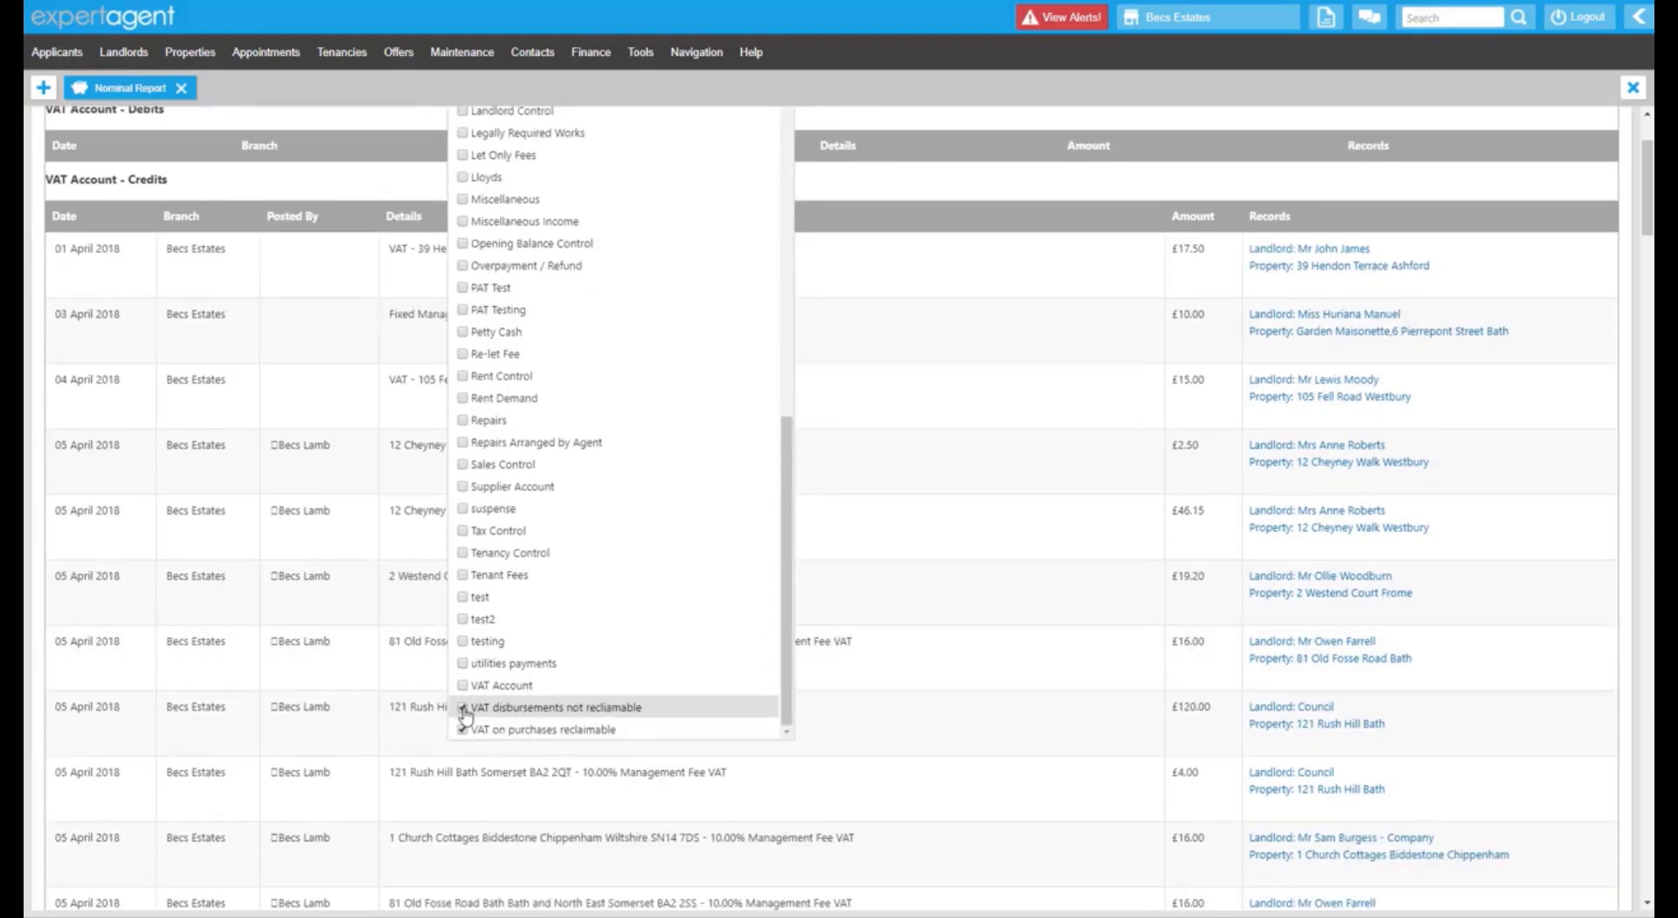
click(463, 707)
click(464, 731)
click(479, 377)
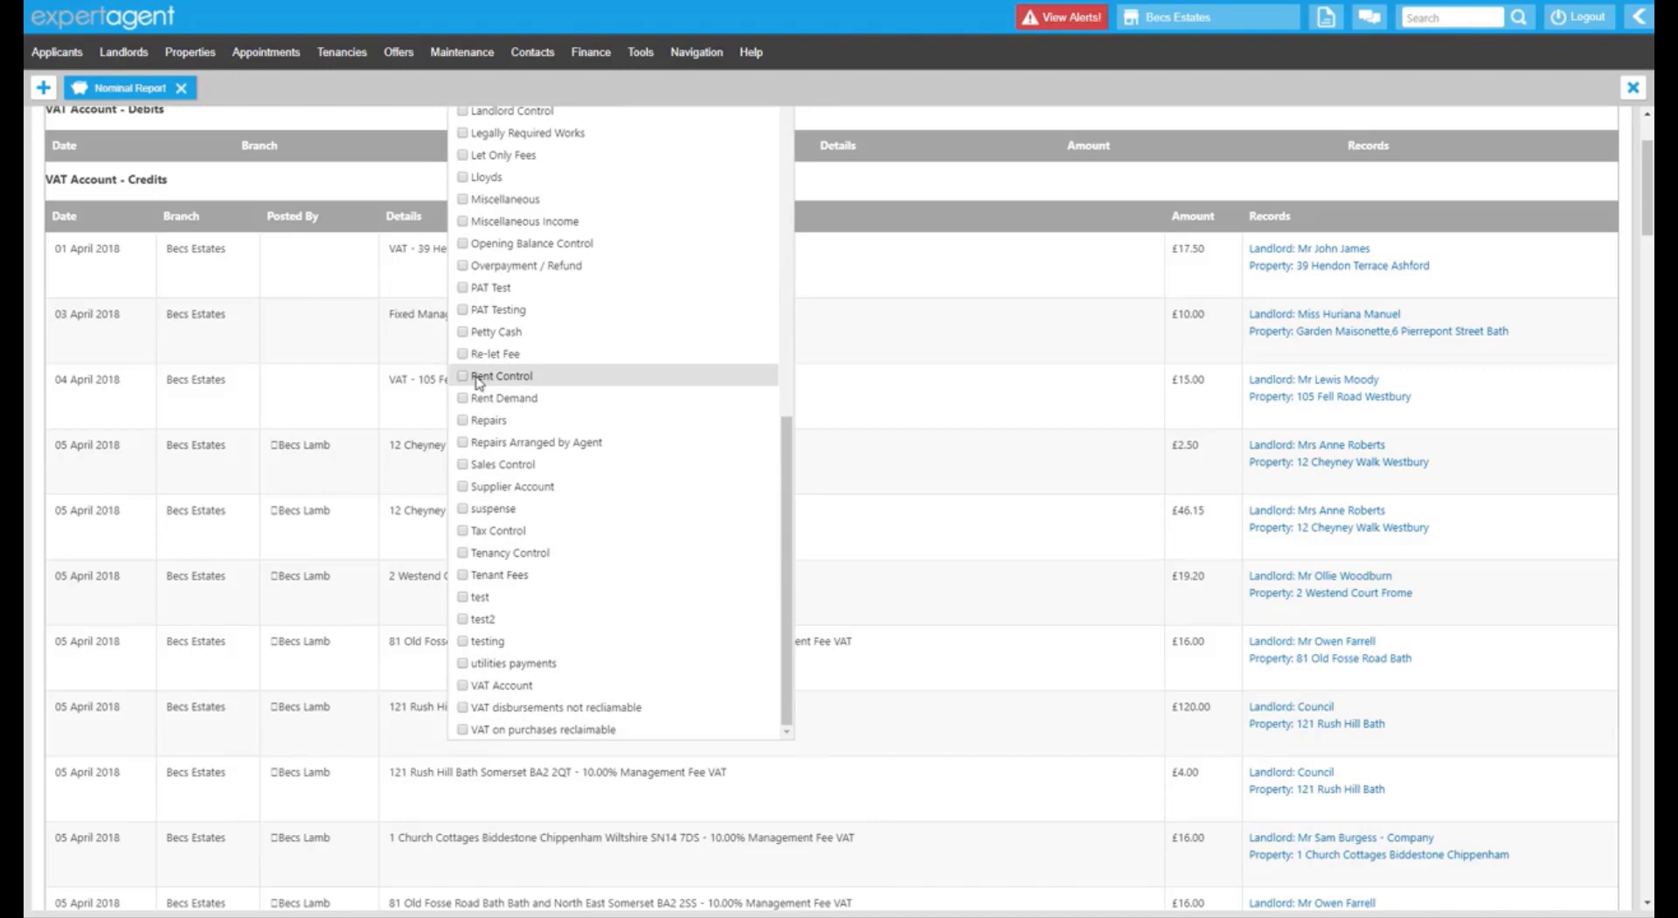
click(976, 133)
scroll(981, 243, up, 3)
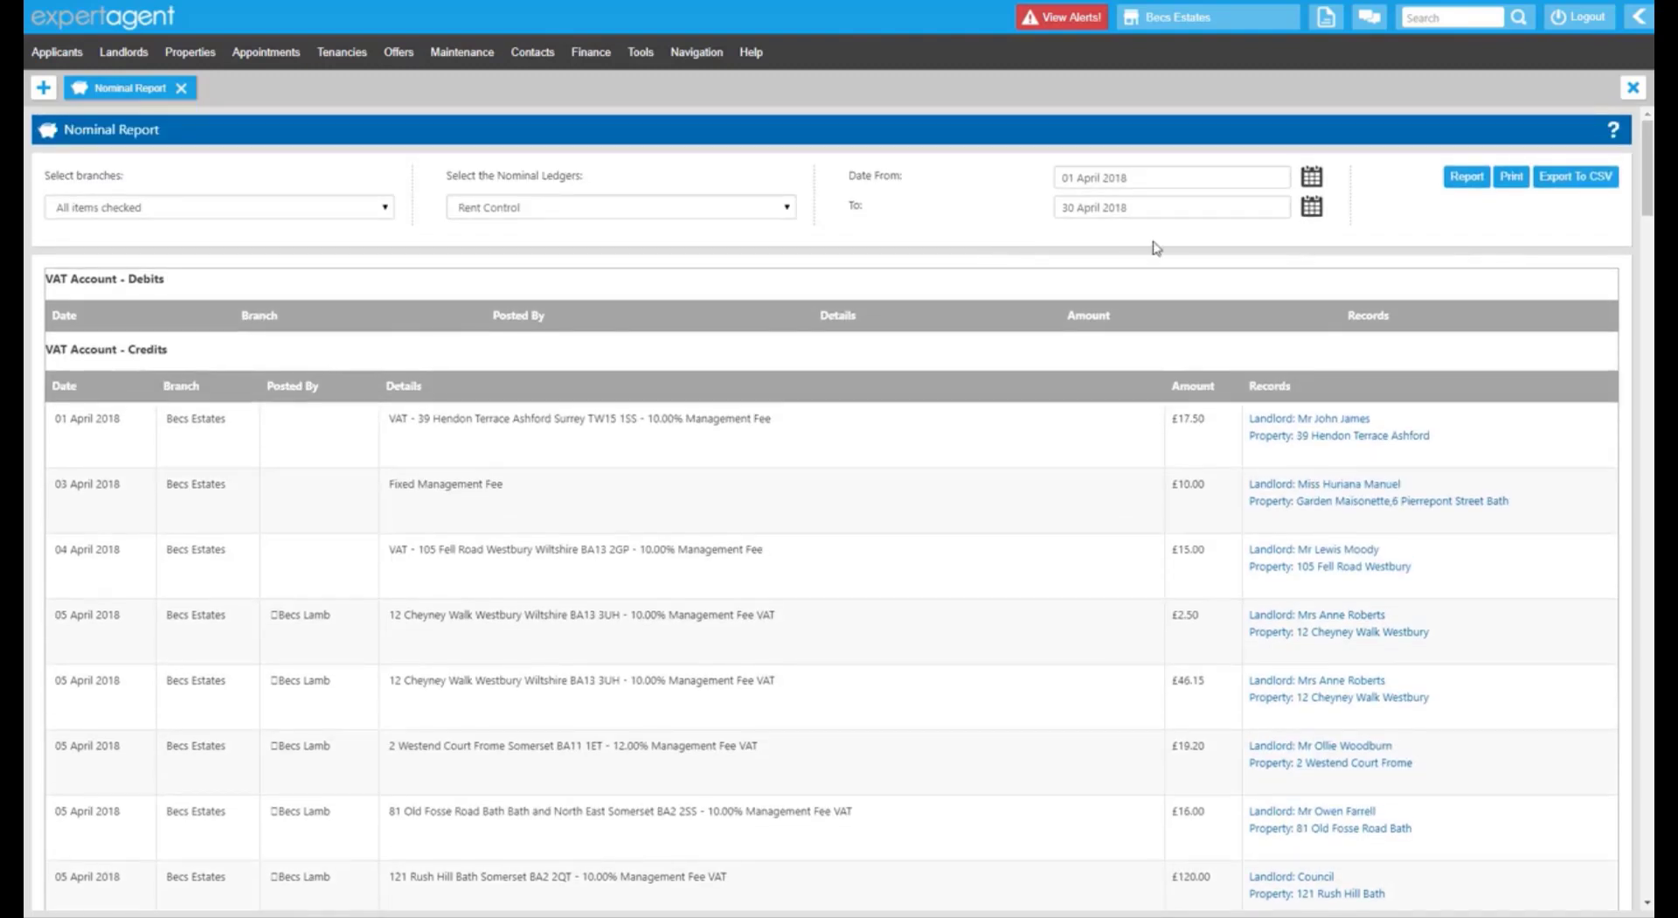
click(1464, 186)
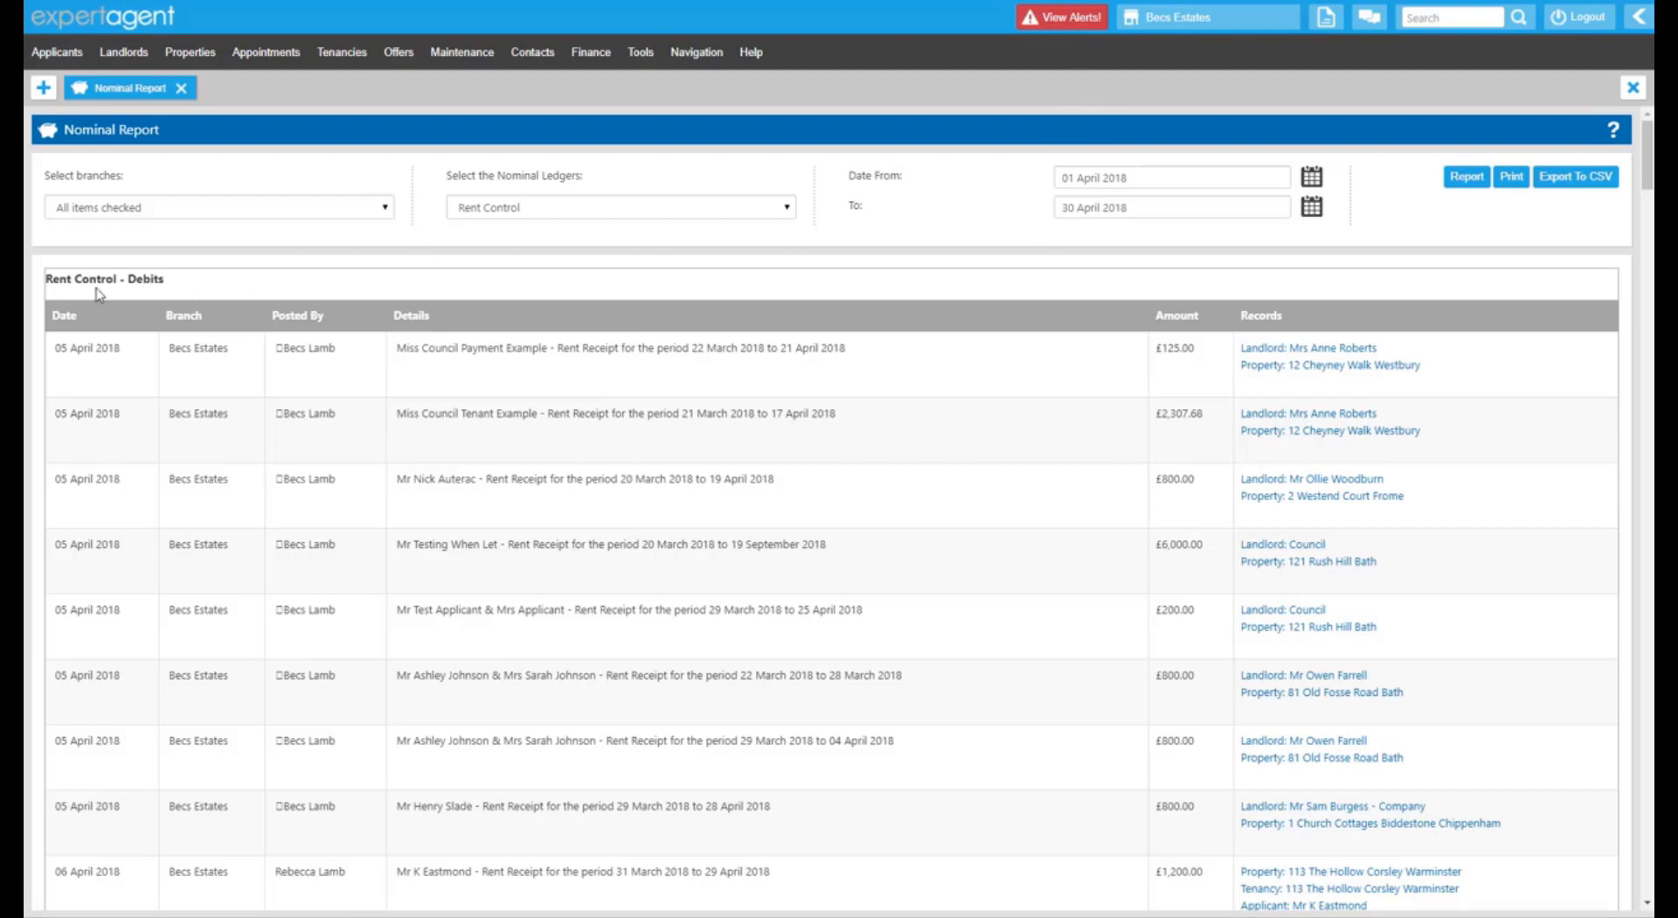
Review the Rent Control Debits entries, including the rent receipt wording.
drag(83, 279, 136, 280)
drag(583, 350, 664, 367)
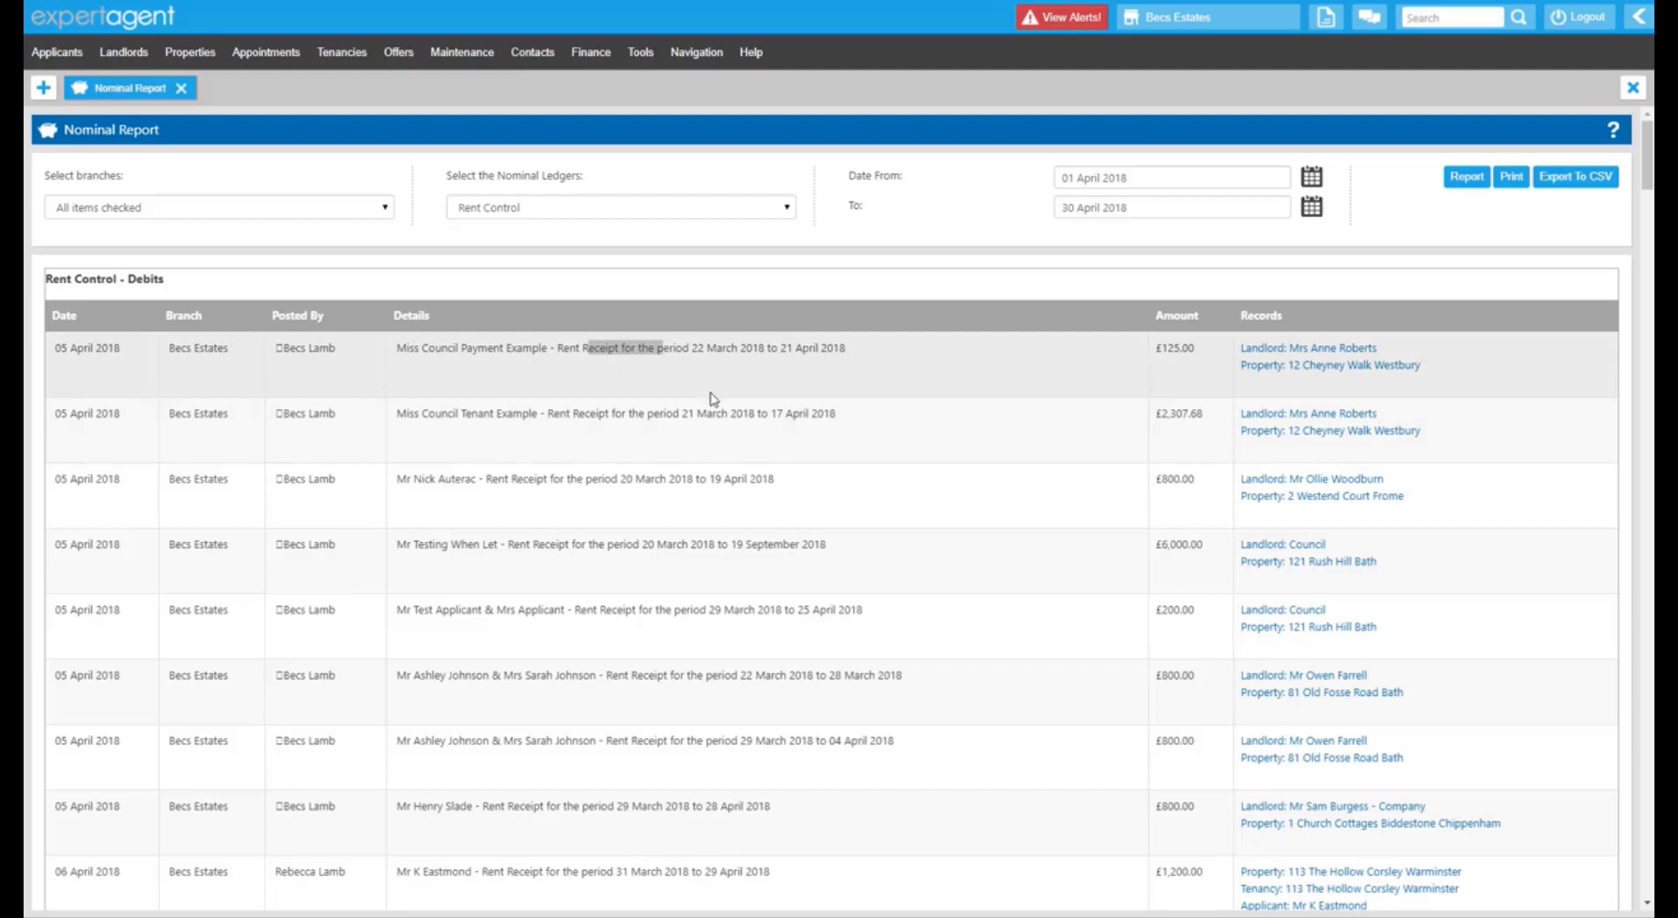
scroll(712, 399, down, 20)
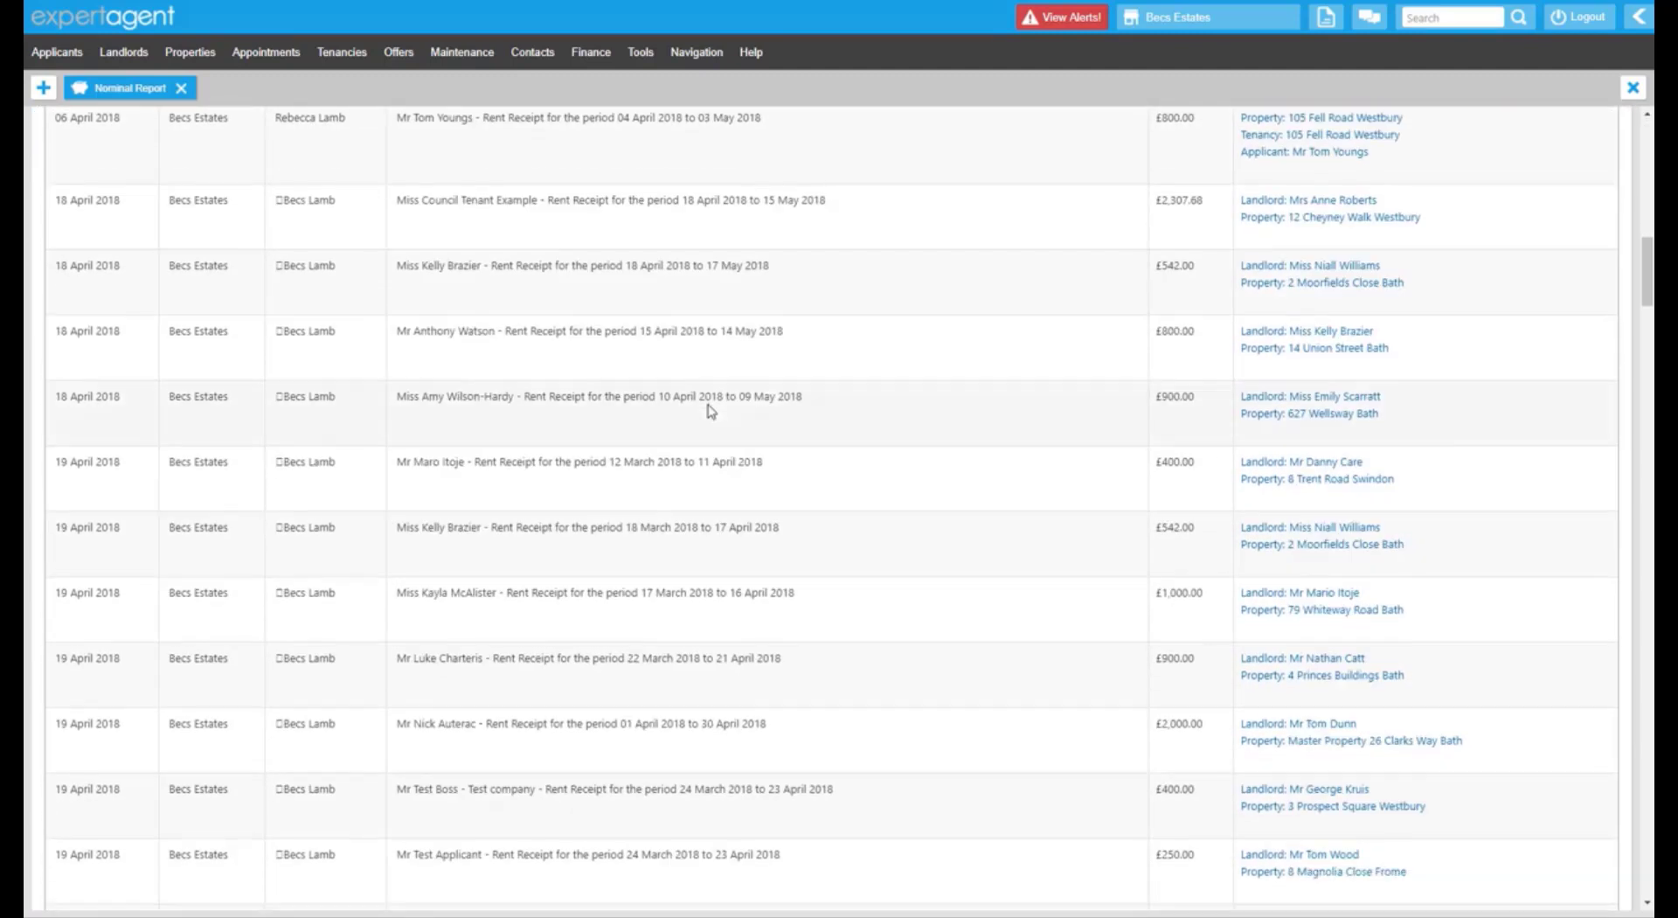
scroll(712, 418, down, 20)
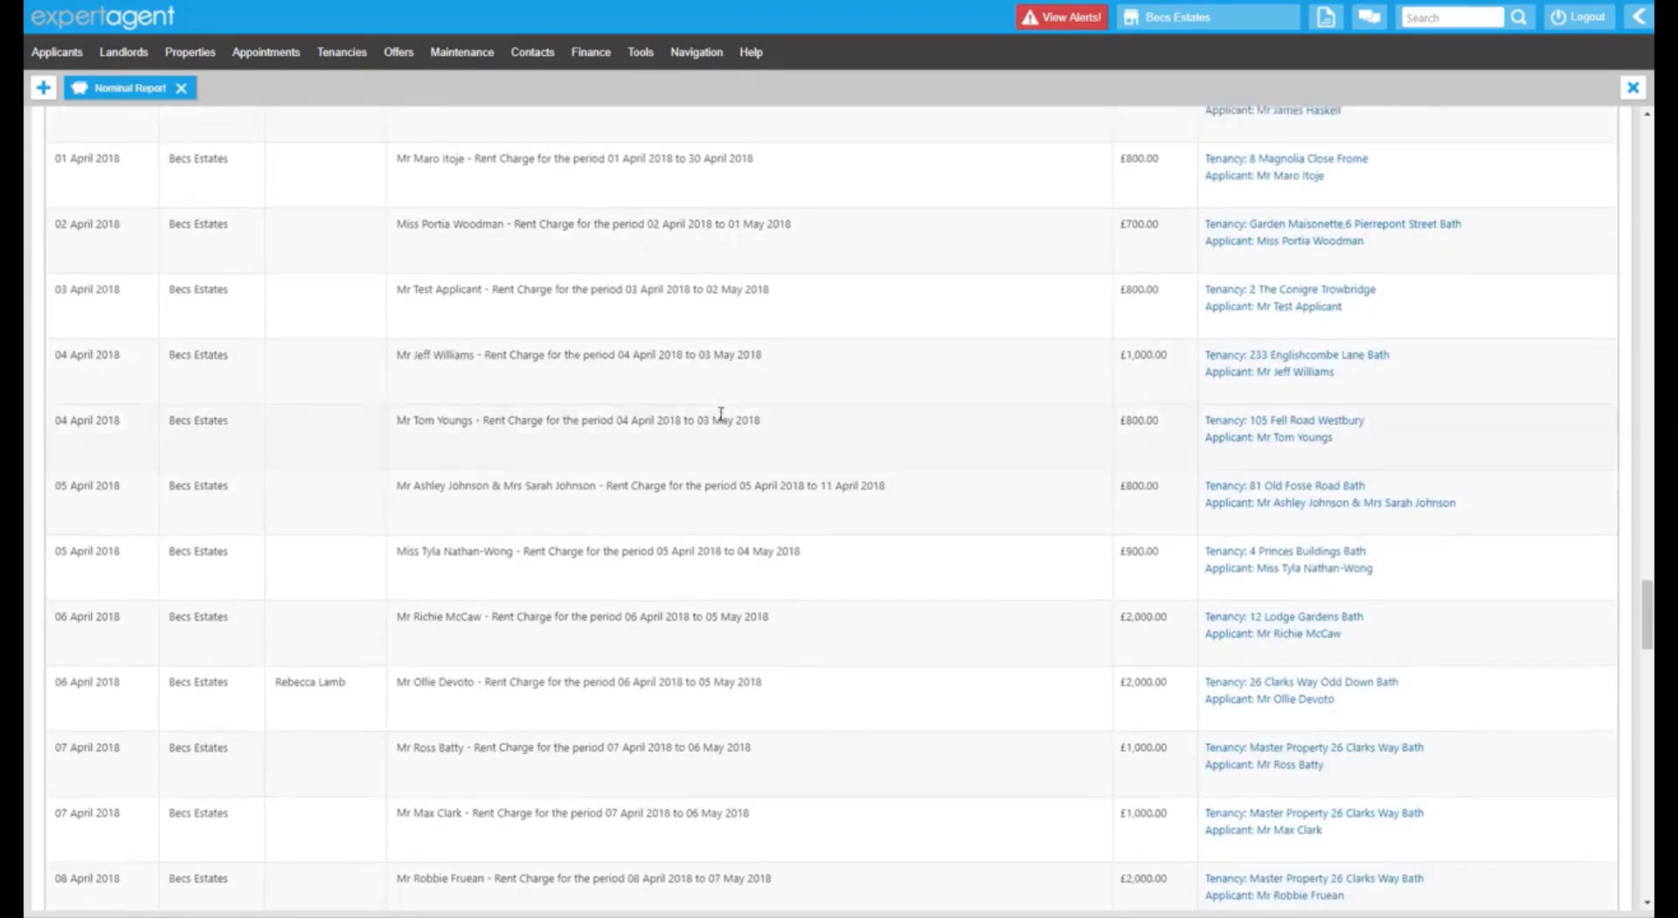
scroll(717, 415, up, 10)
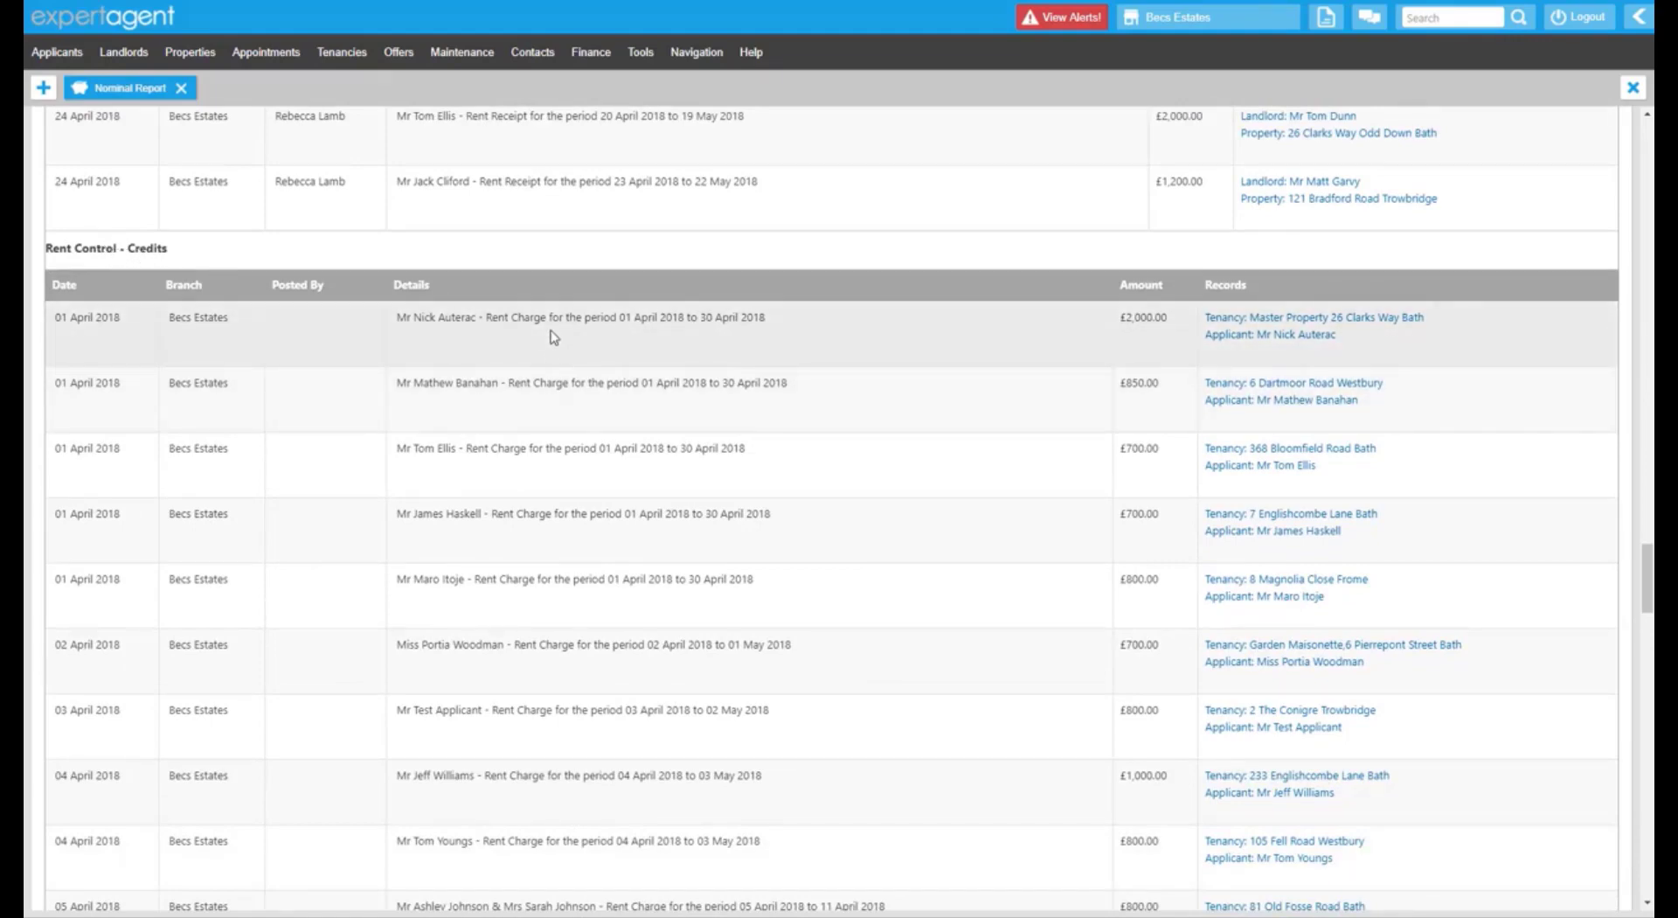
scroll(568, 411, down, 5)
scroll(576, 428, down, 15)
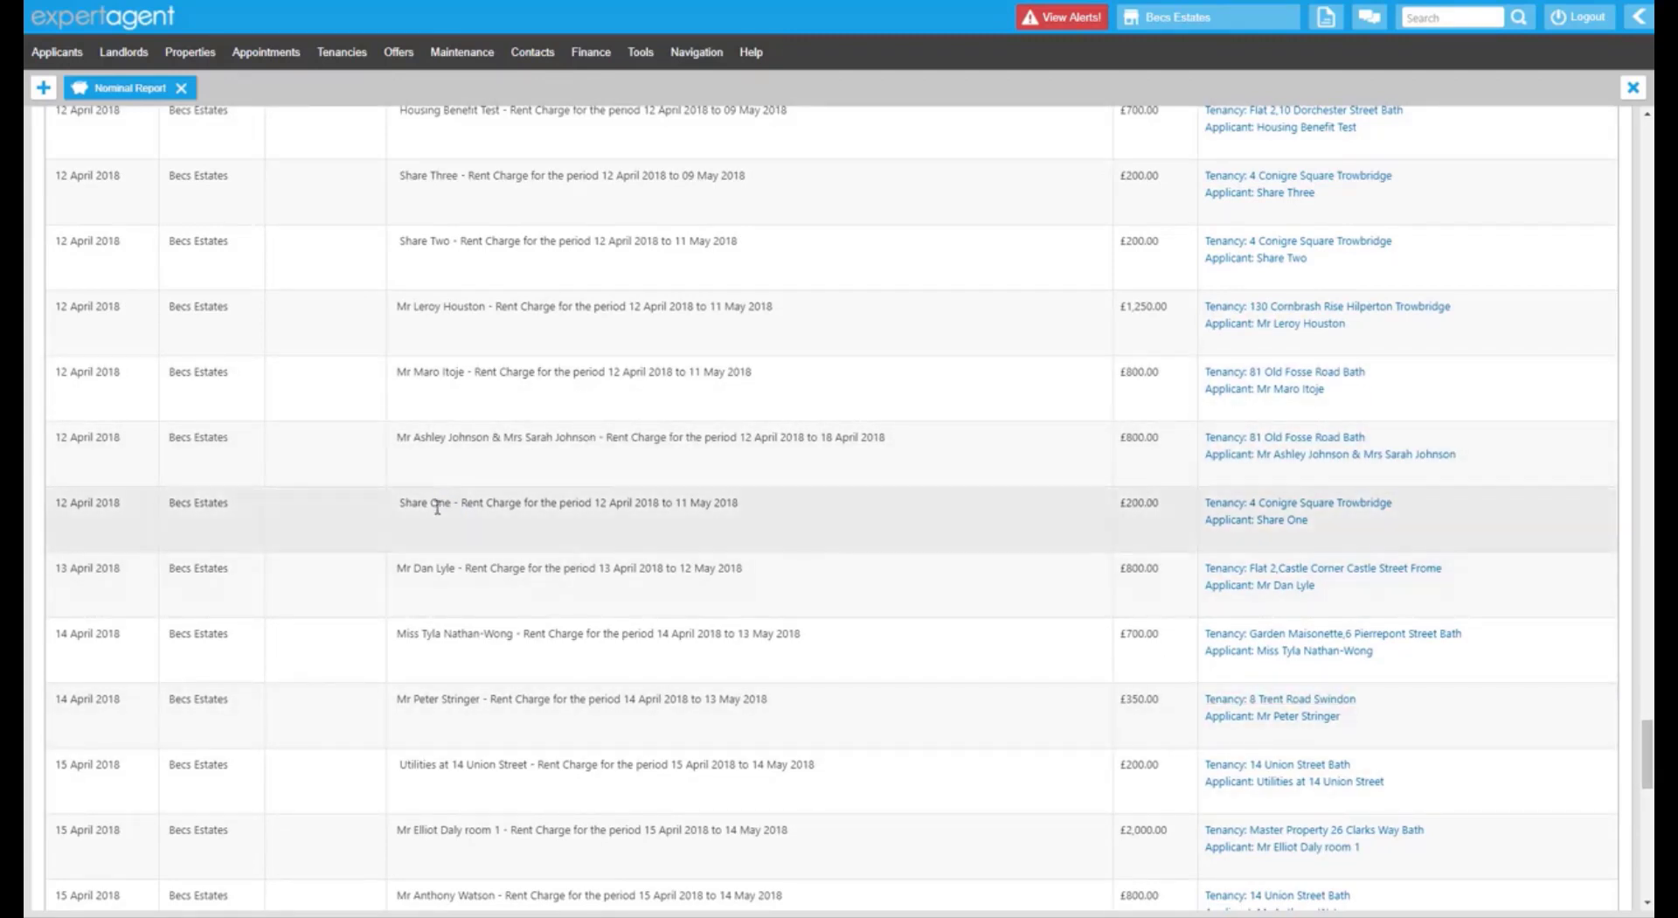
Scroll back up through the Rent Control results and close the Nominal Report.
scroll(307, 409, up, 3)
scroll(307, 409, up, 20)
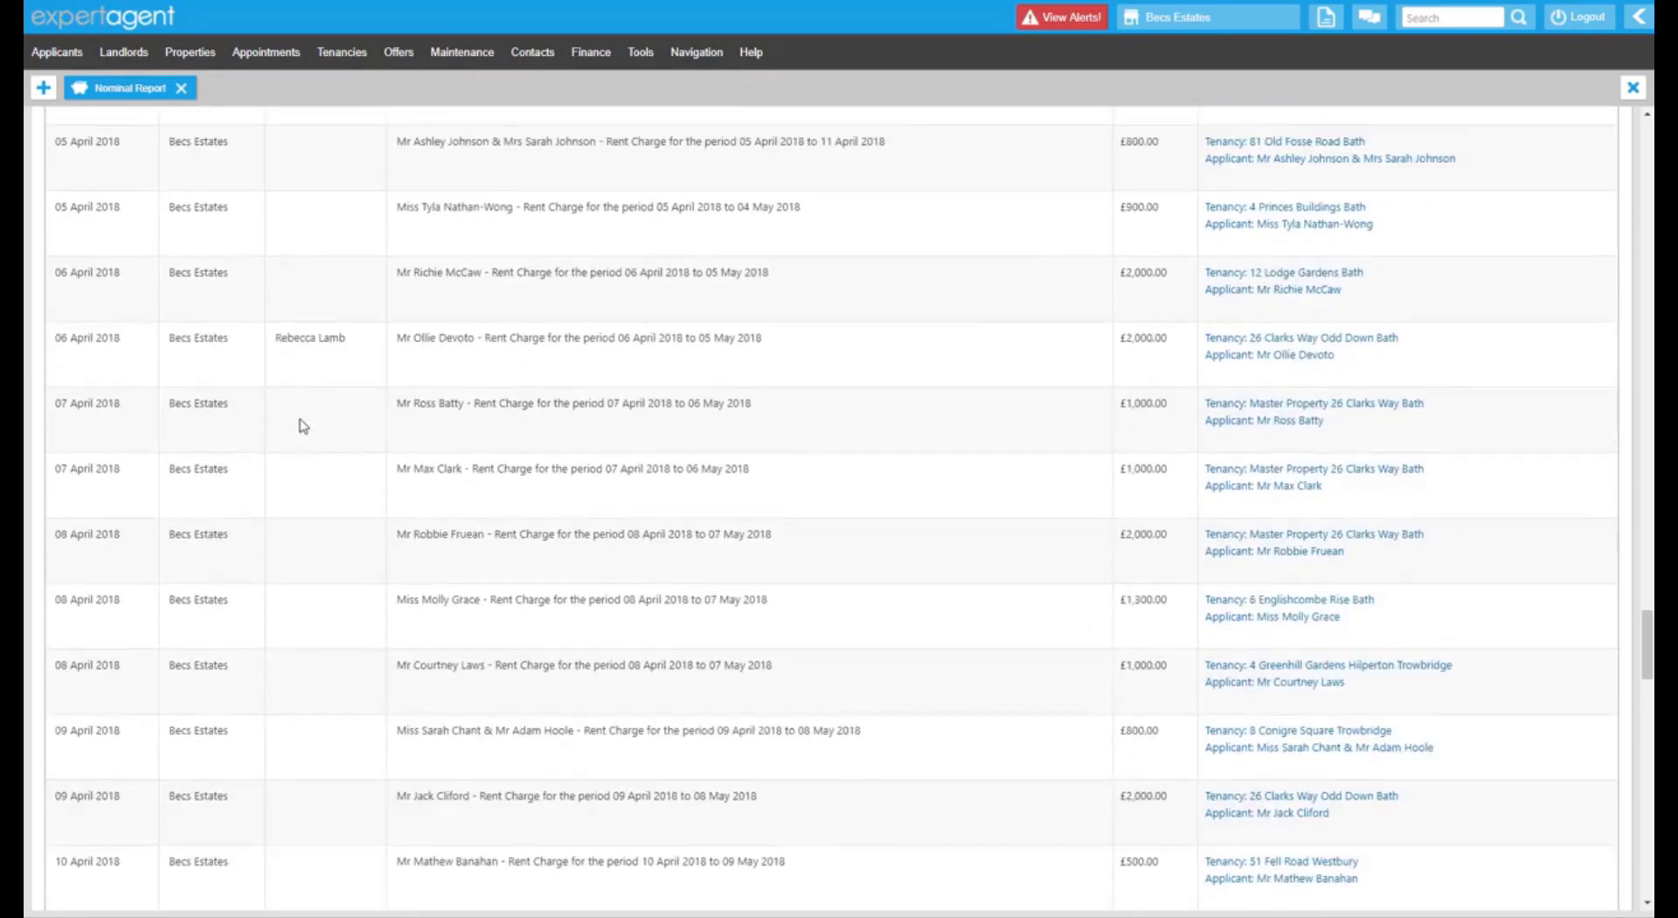
scroll(302, 433, up, 3)
scroll(304, 438, down, 3)
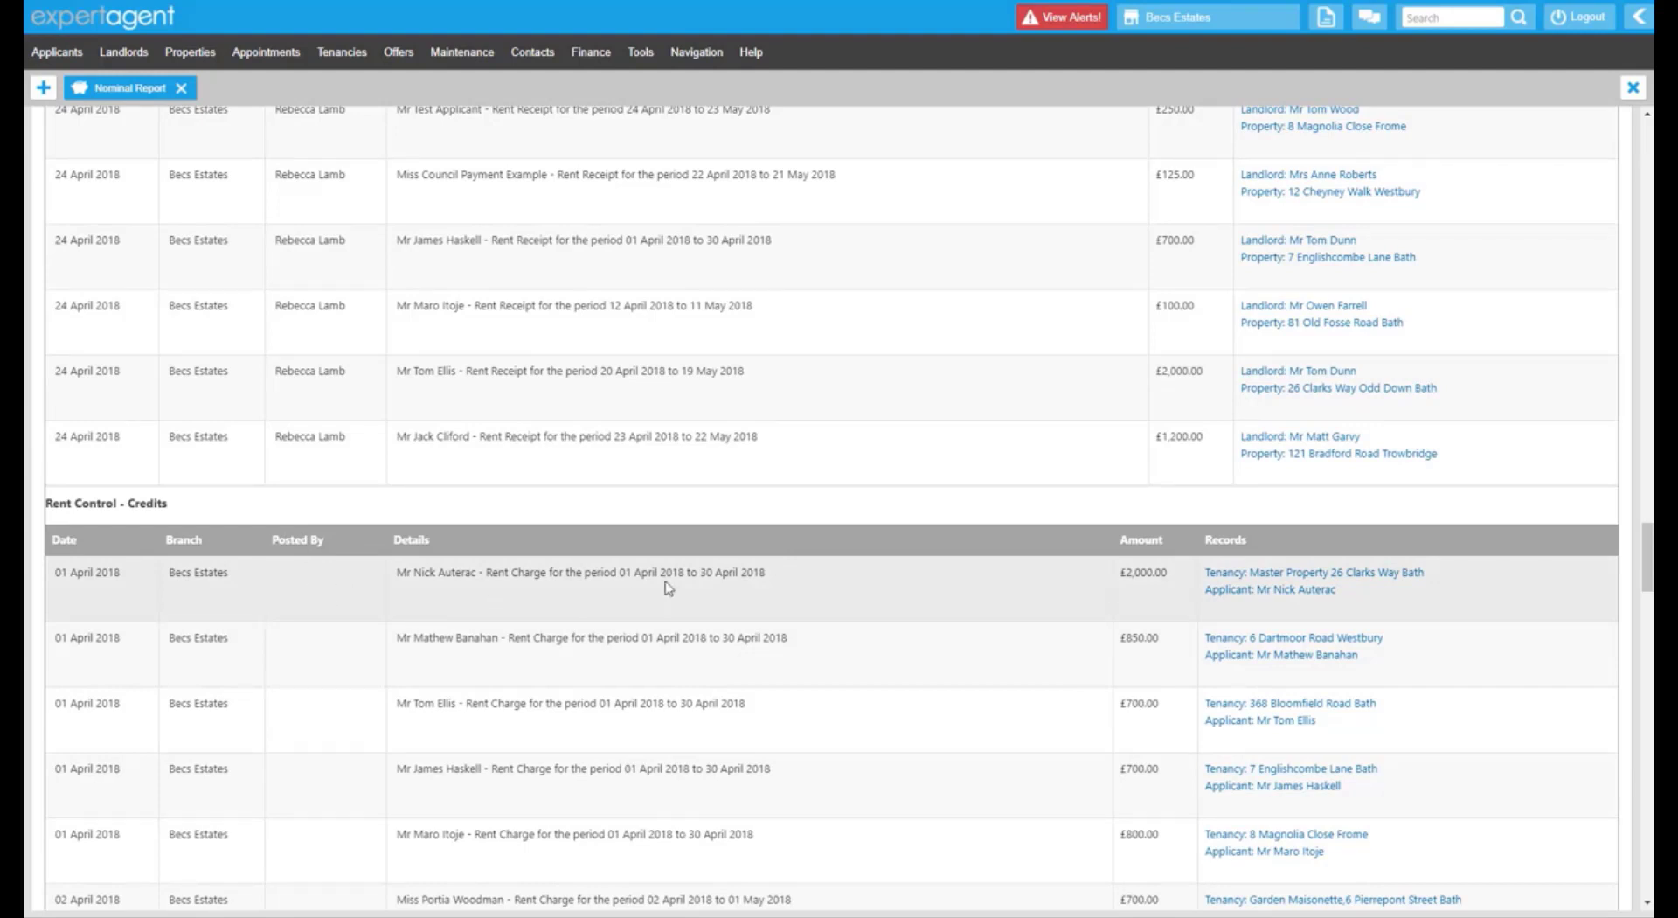
scroll(667, 585, up, 15)
scroll(666, 585, up, 5)
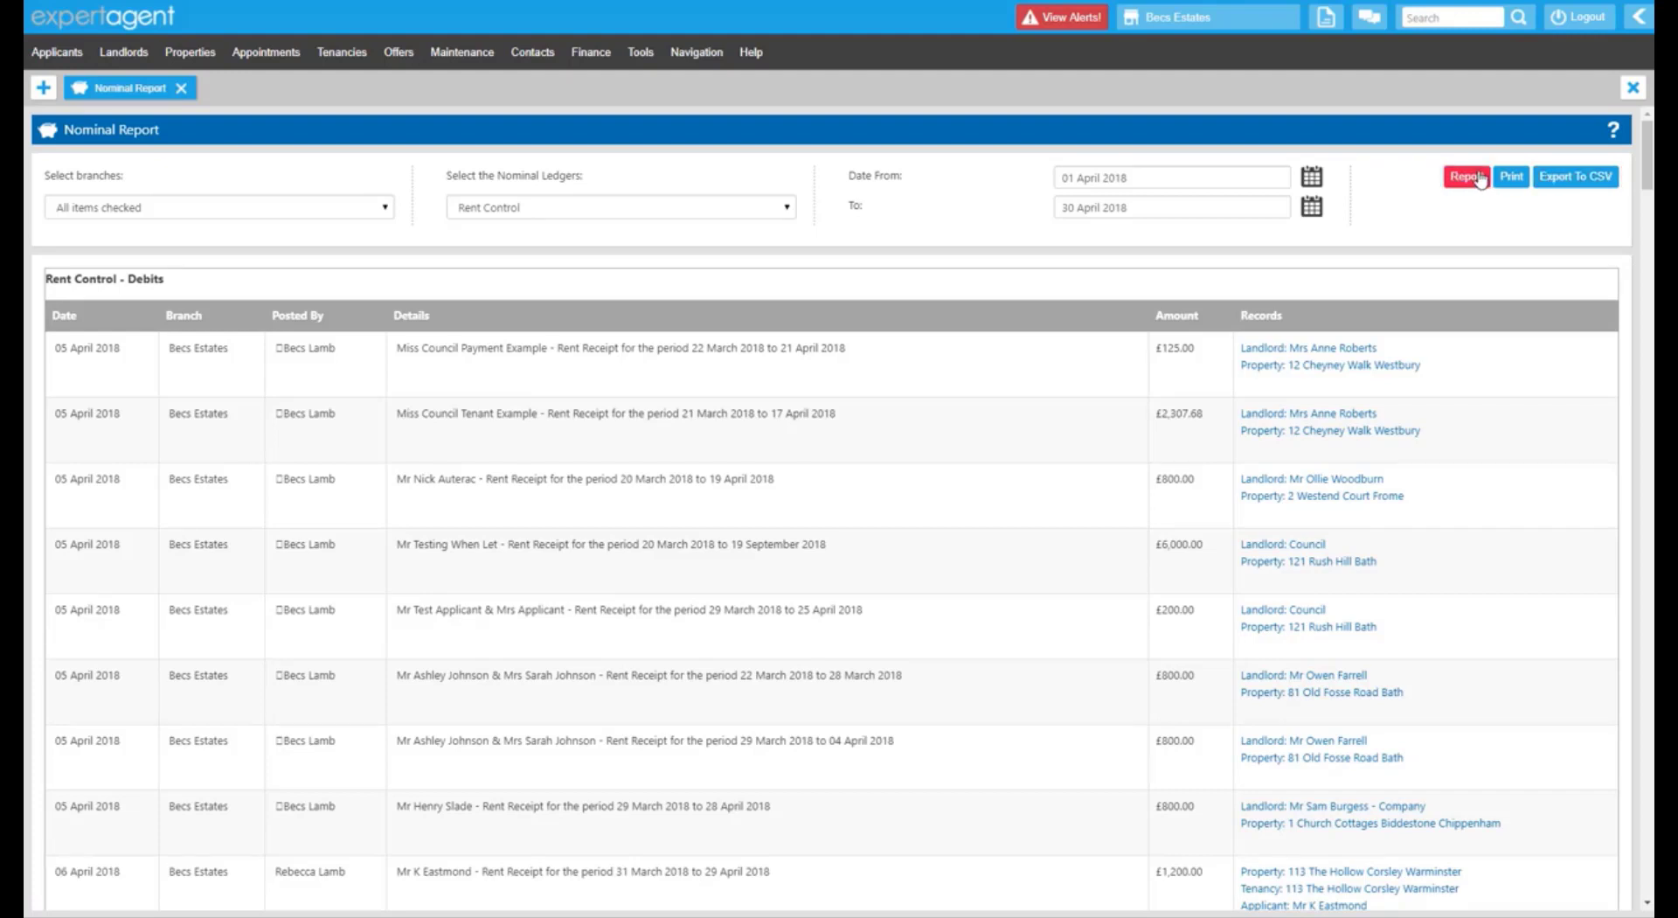
click(181, 90)
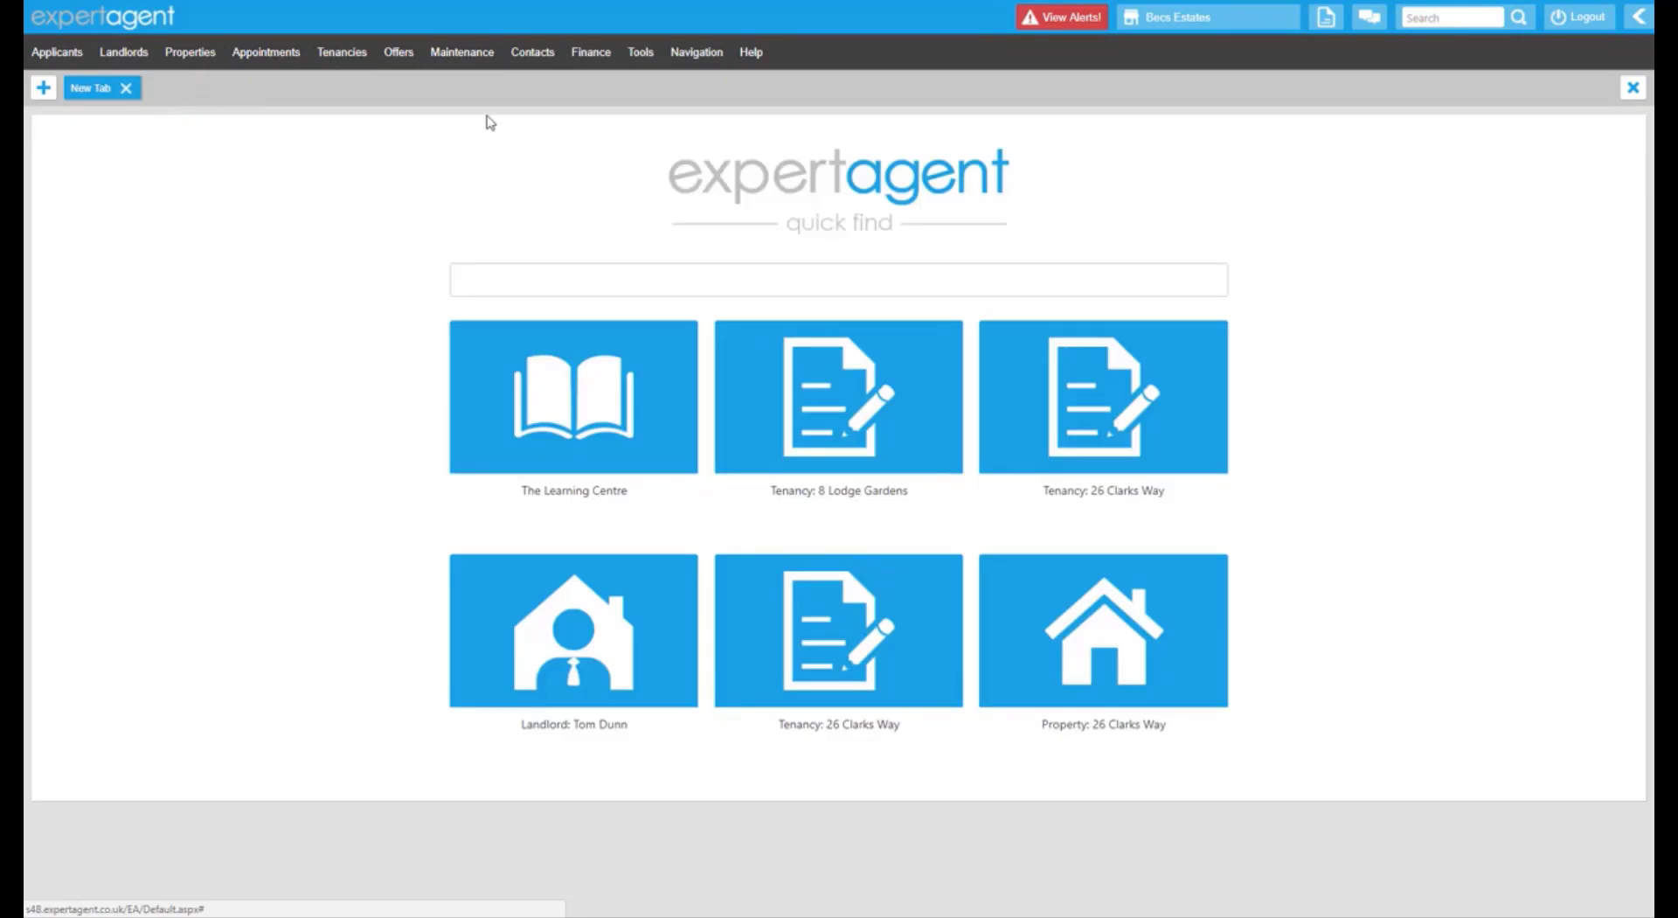
Open the Period Trial Balance for all branches, 01–30 April 2018.
click(573, 58)
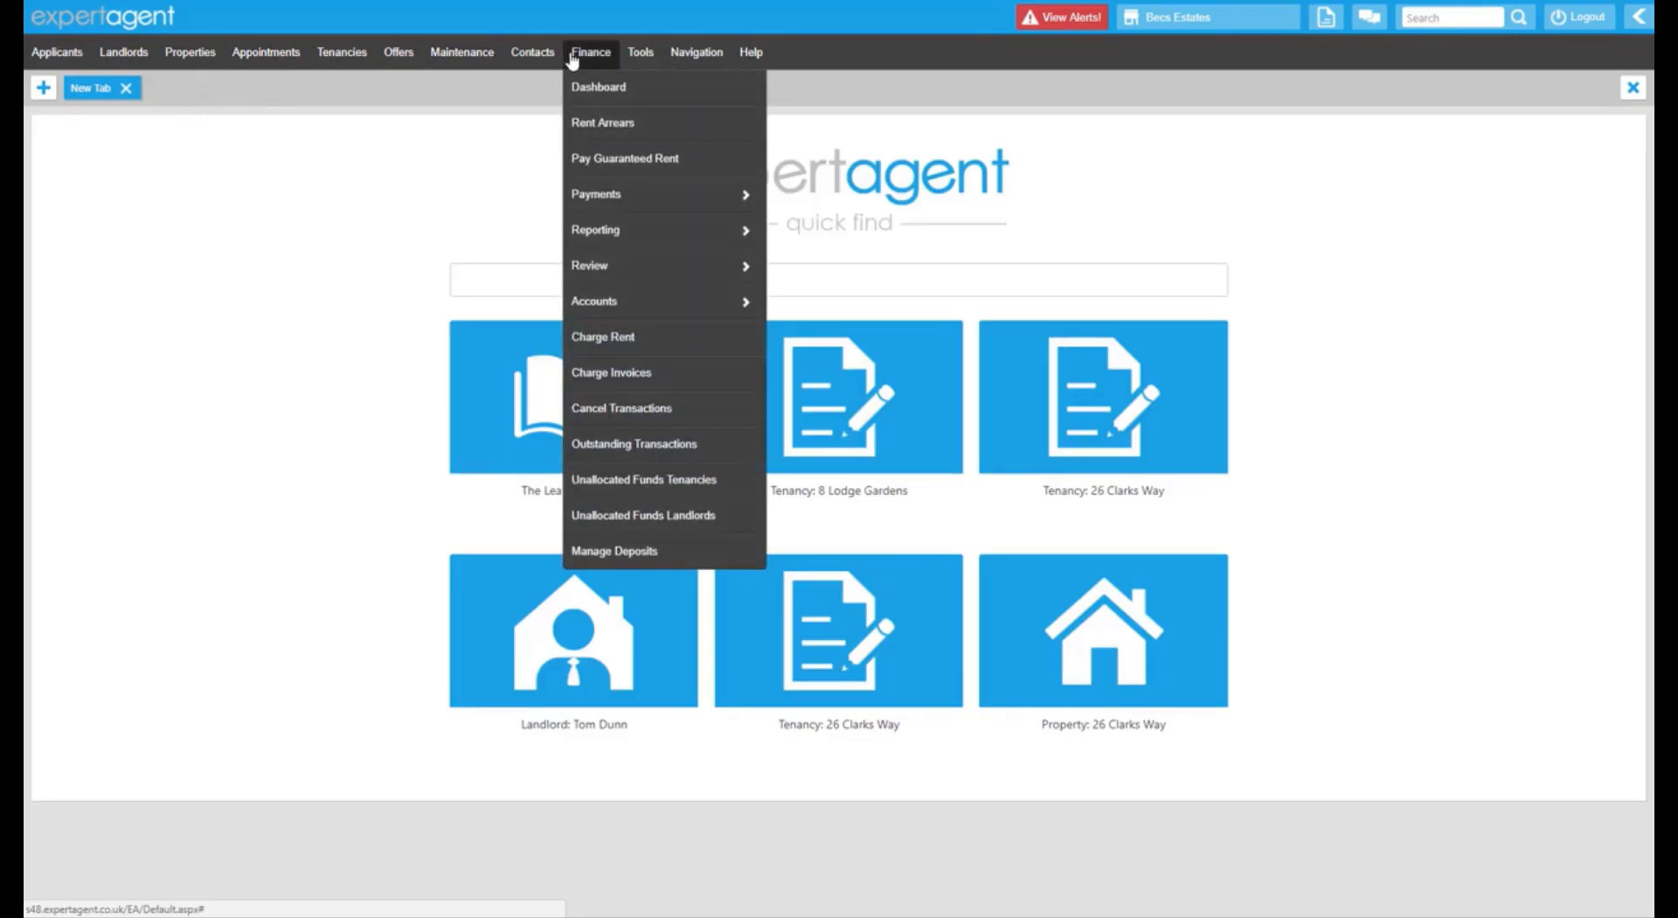
mouse_move(665, 229)
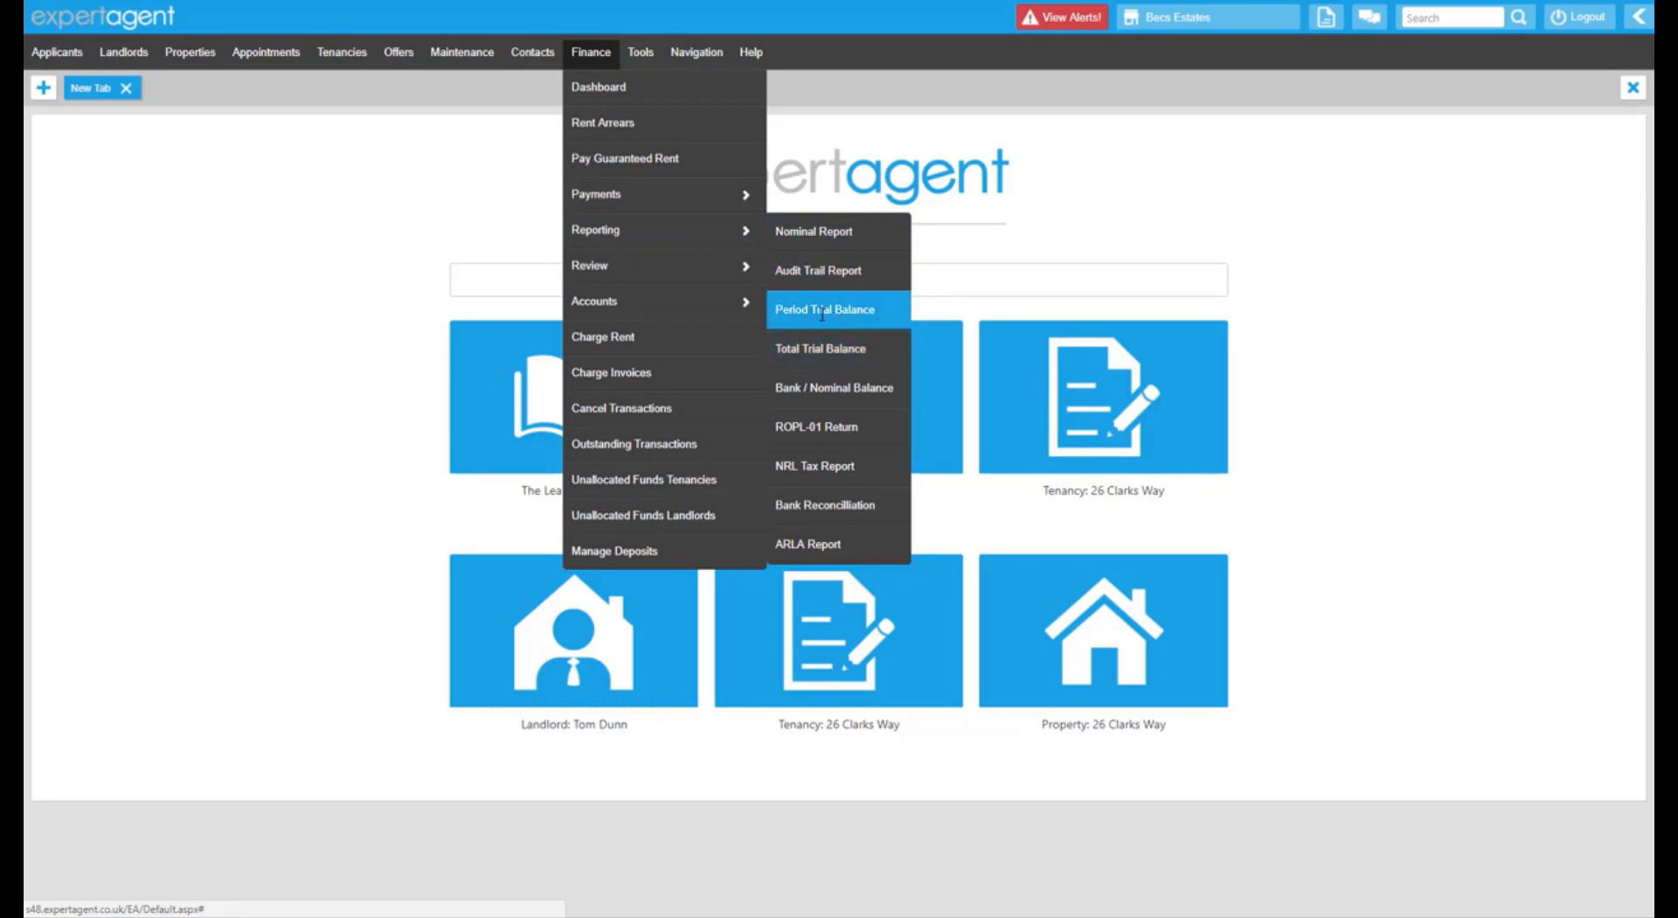
click(822, 311)
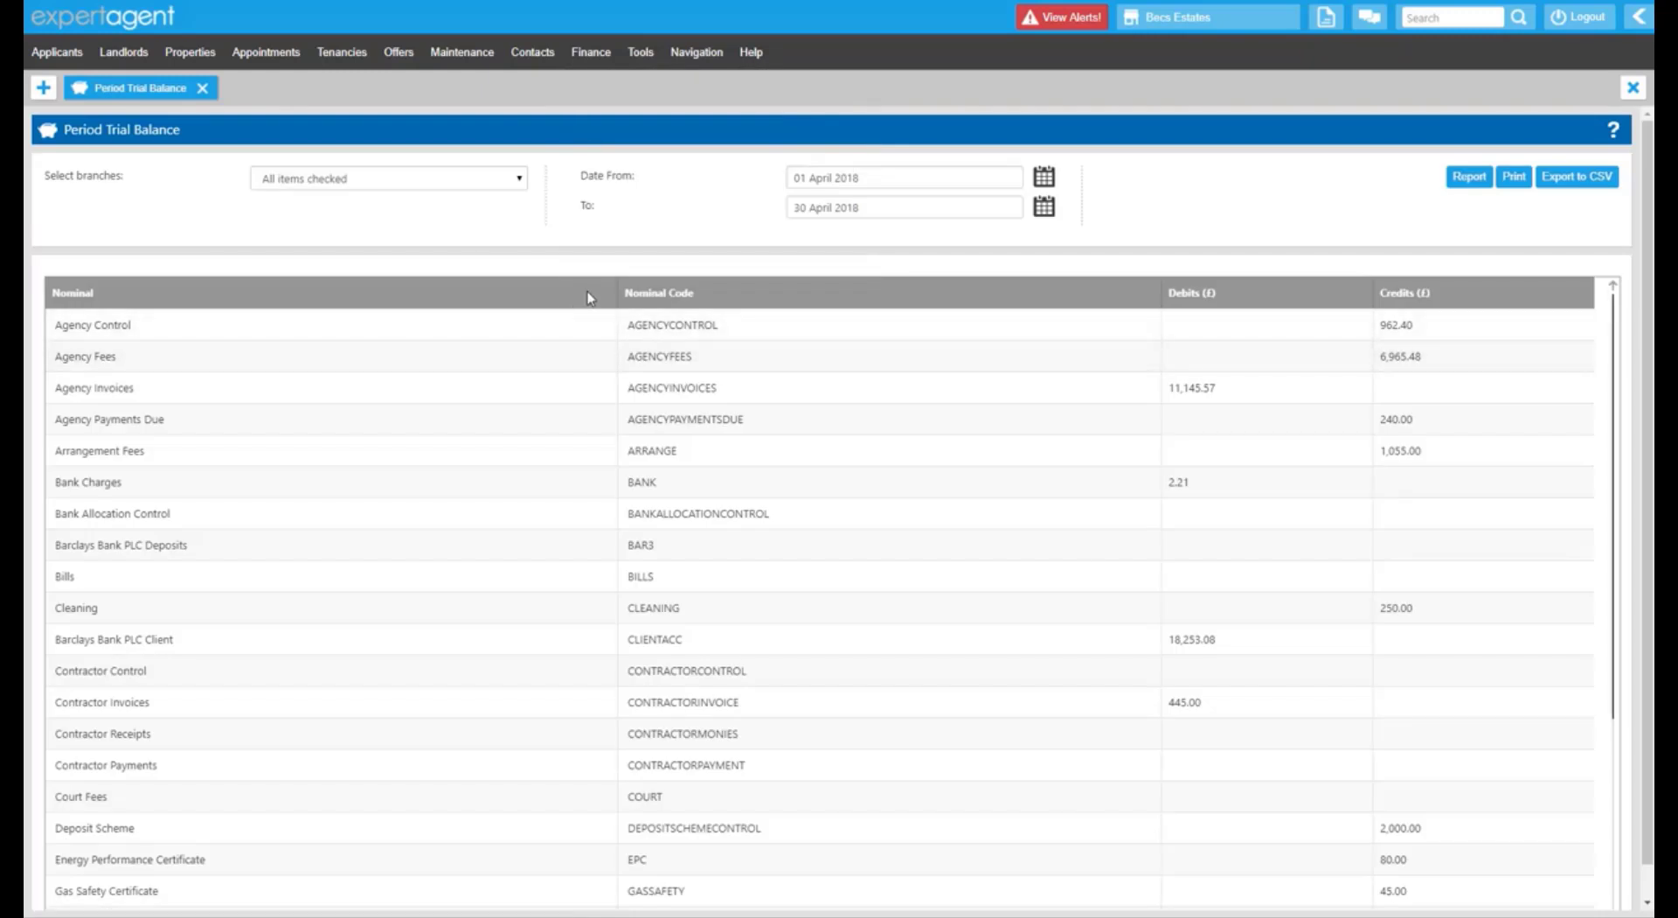
drag(582, 176, 636, 180)
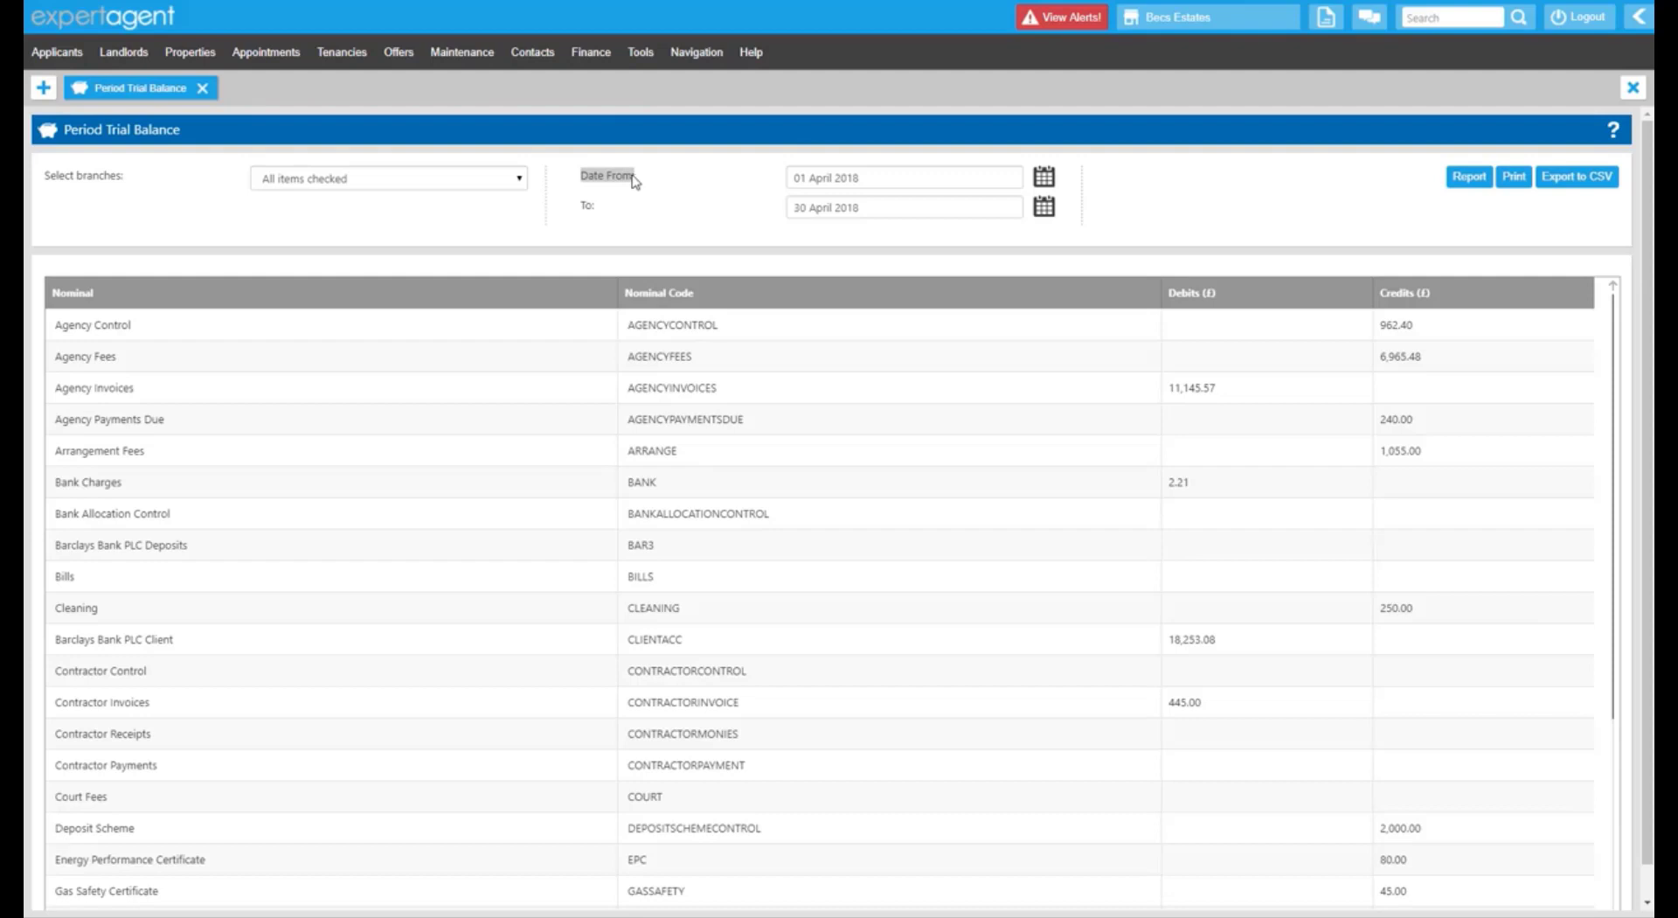
click(591, 52)
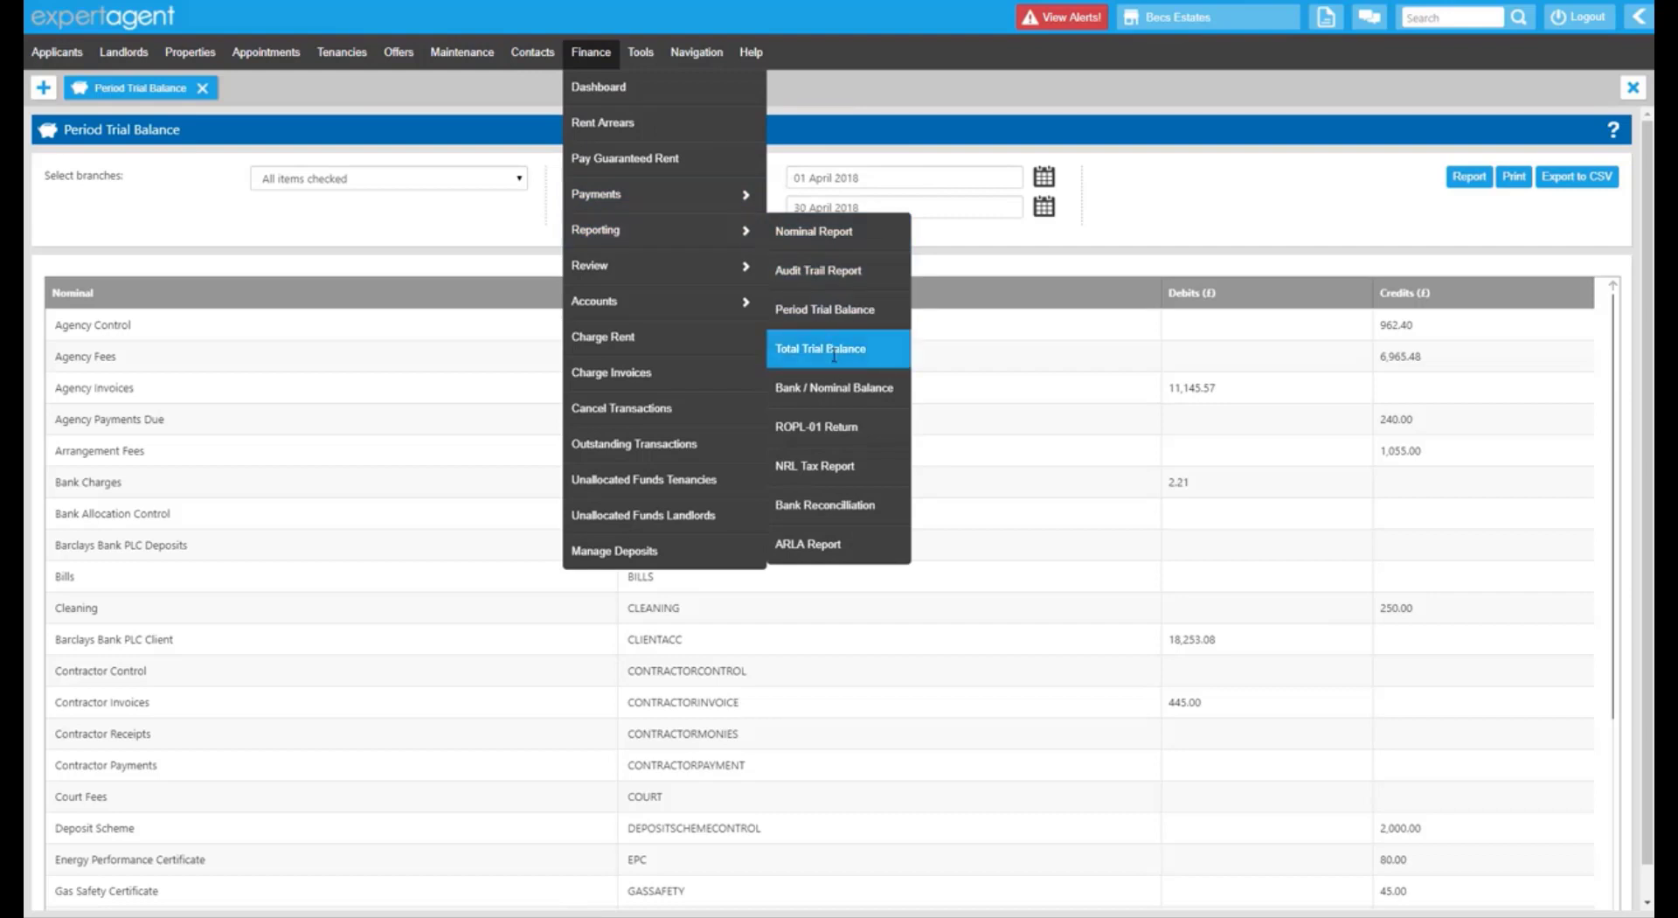
Open the Total Trial Balance to 30 April 2018 and scroll through the ledgers.
click(832, 352)
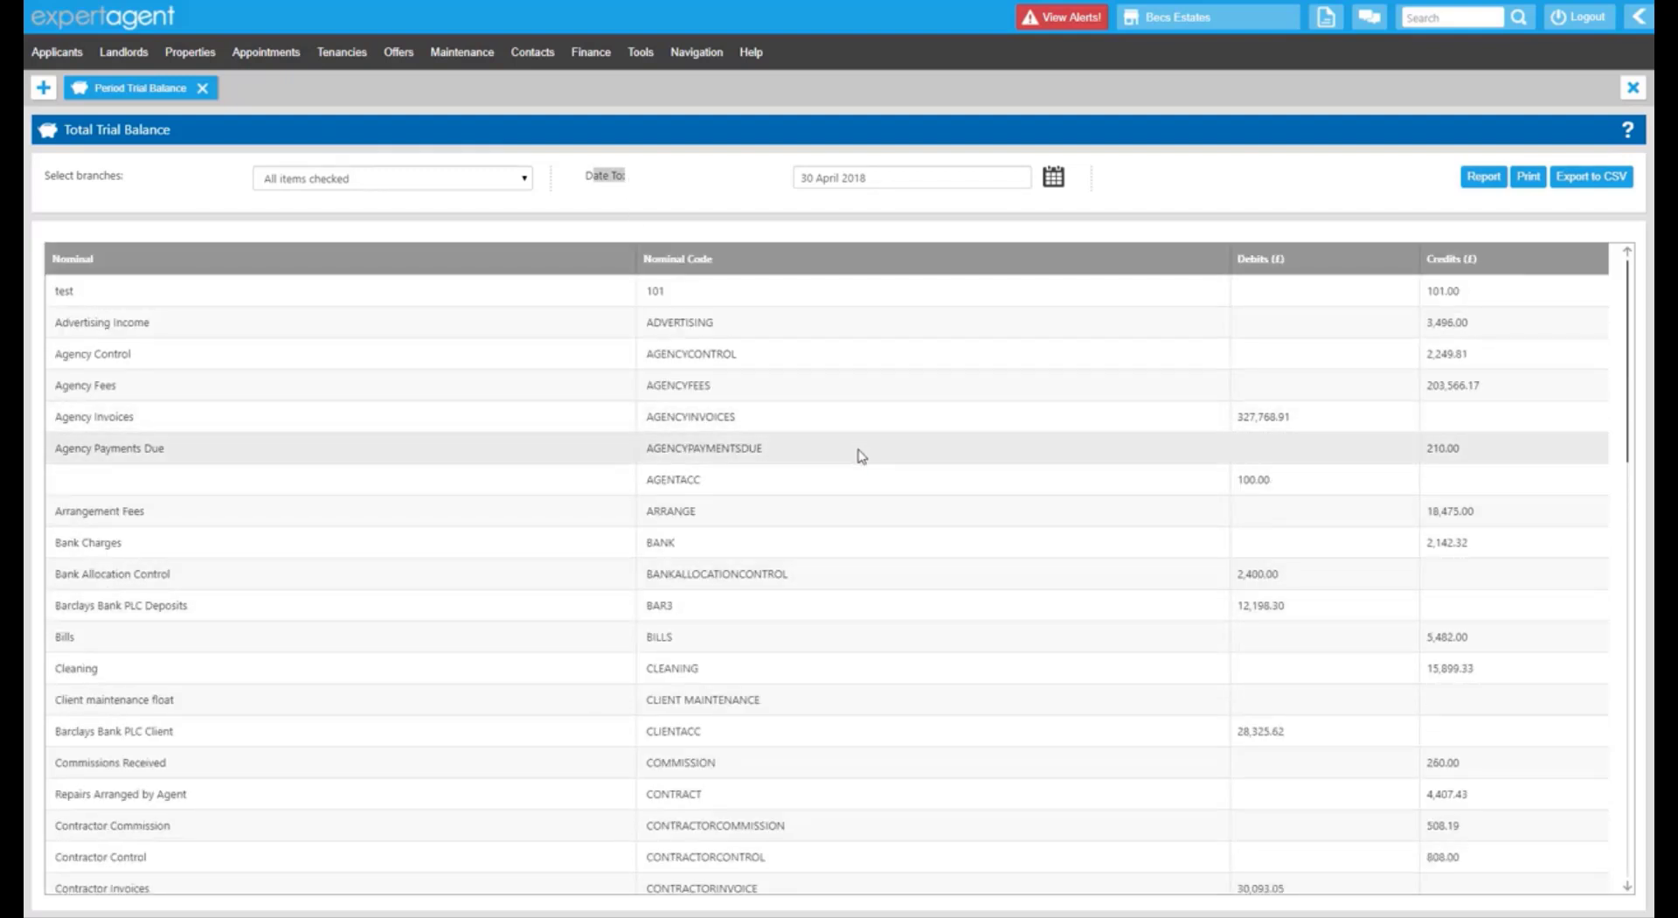
scroll(861, 454, down, 5)
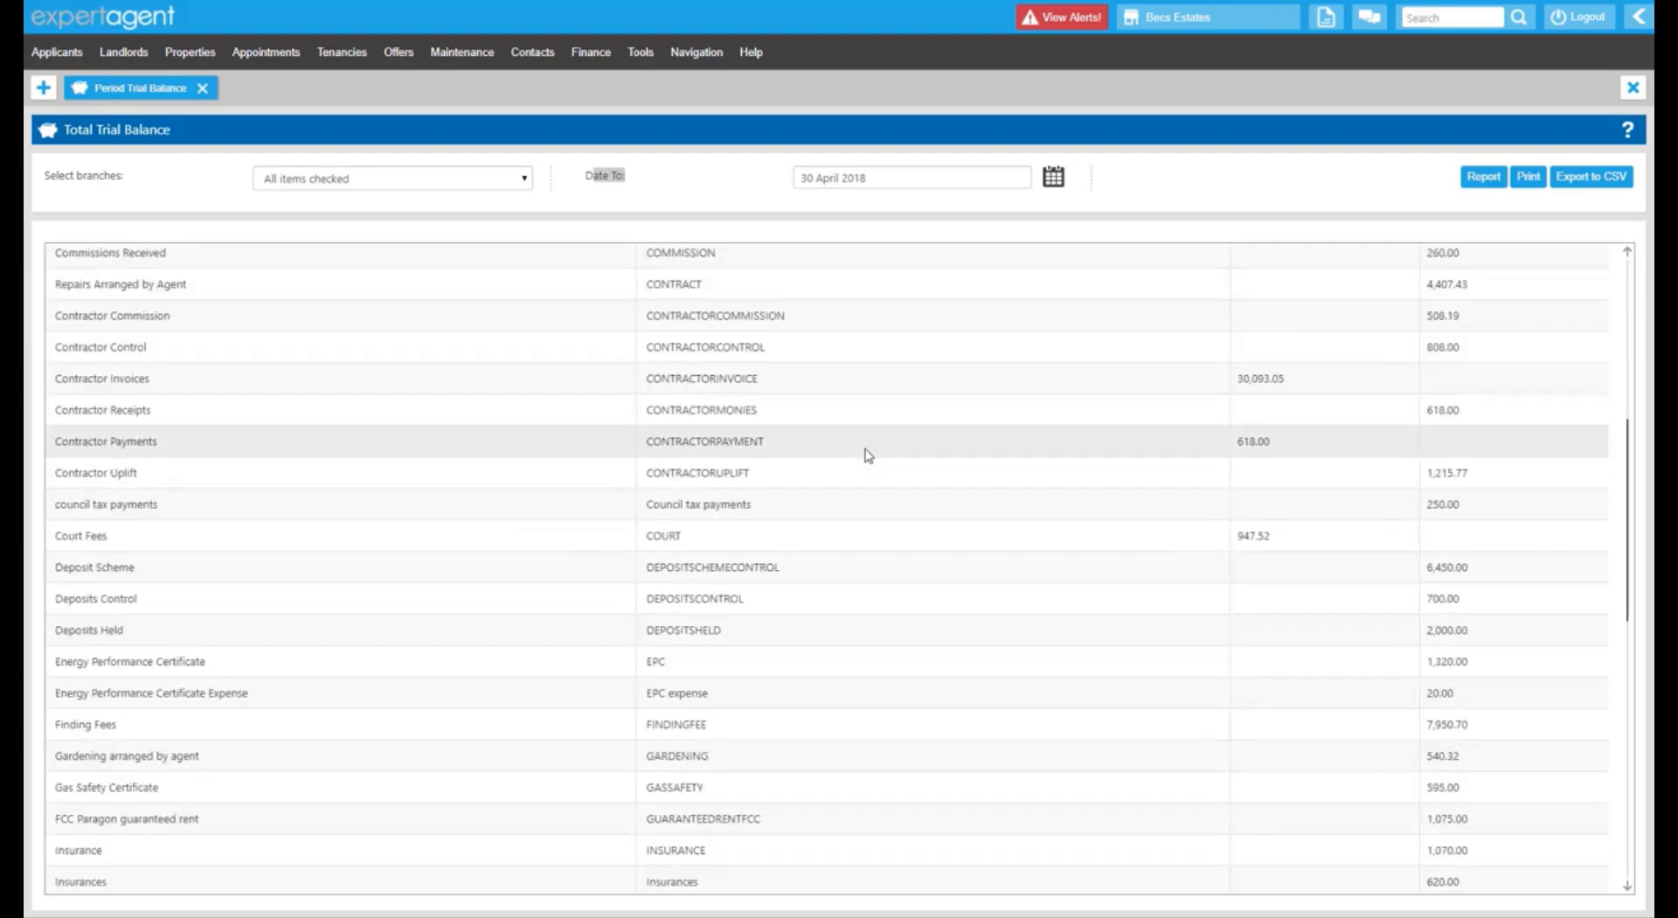
scroll(868, 454, down, 3)
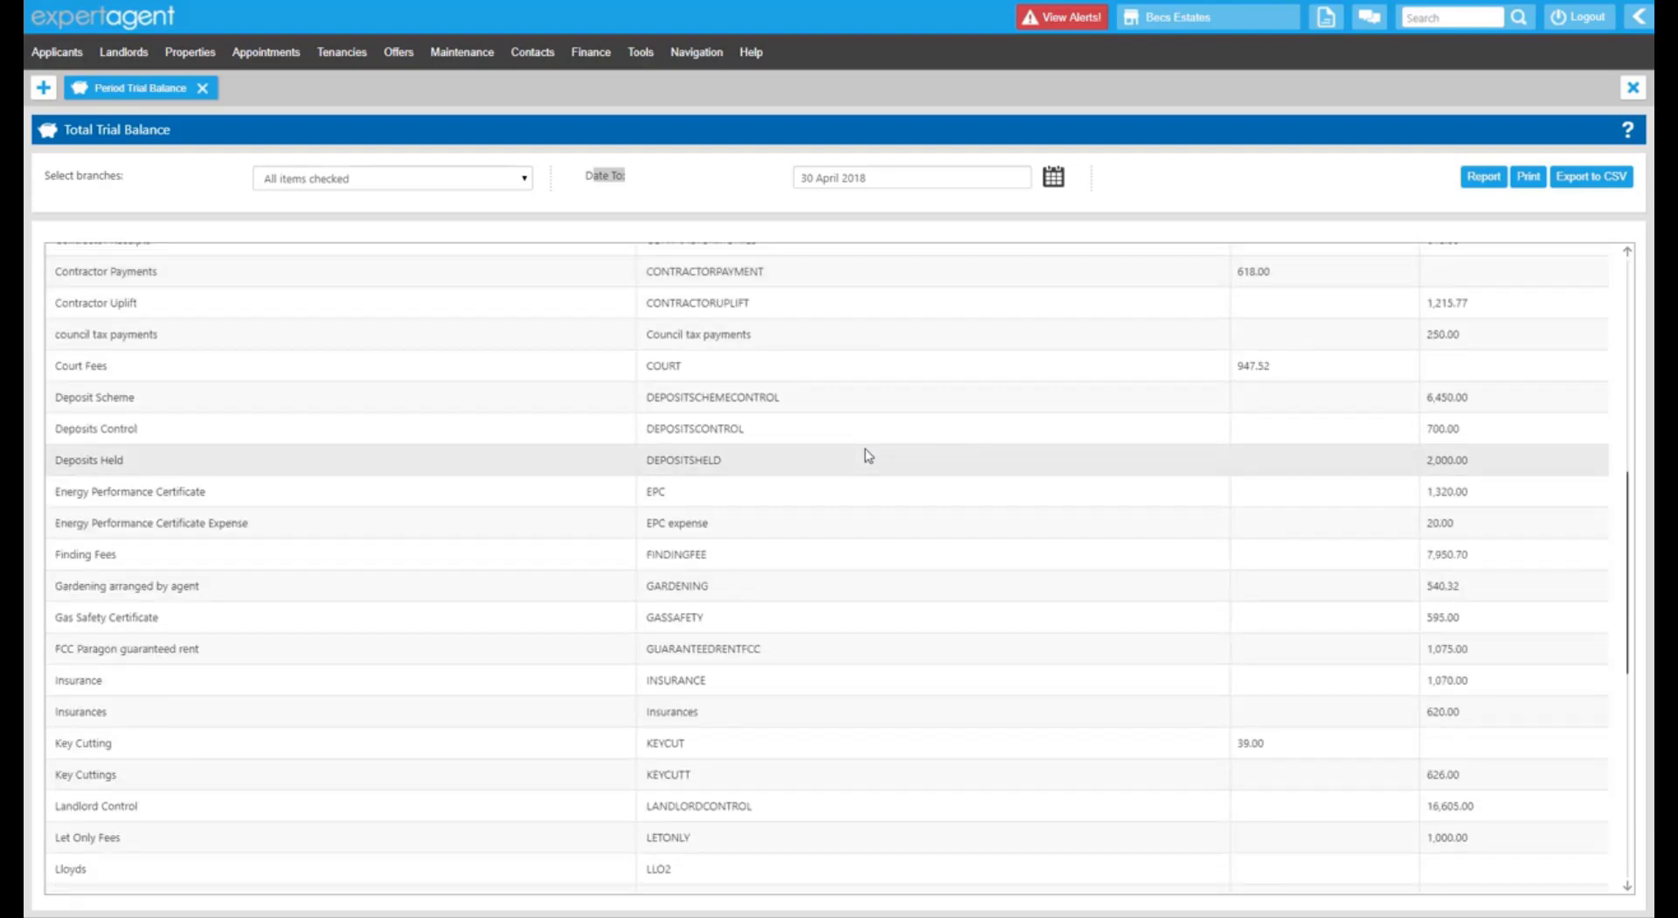
scroll(868, 455, down, 3)
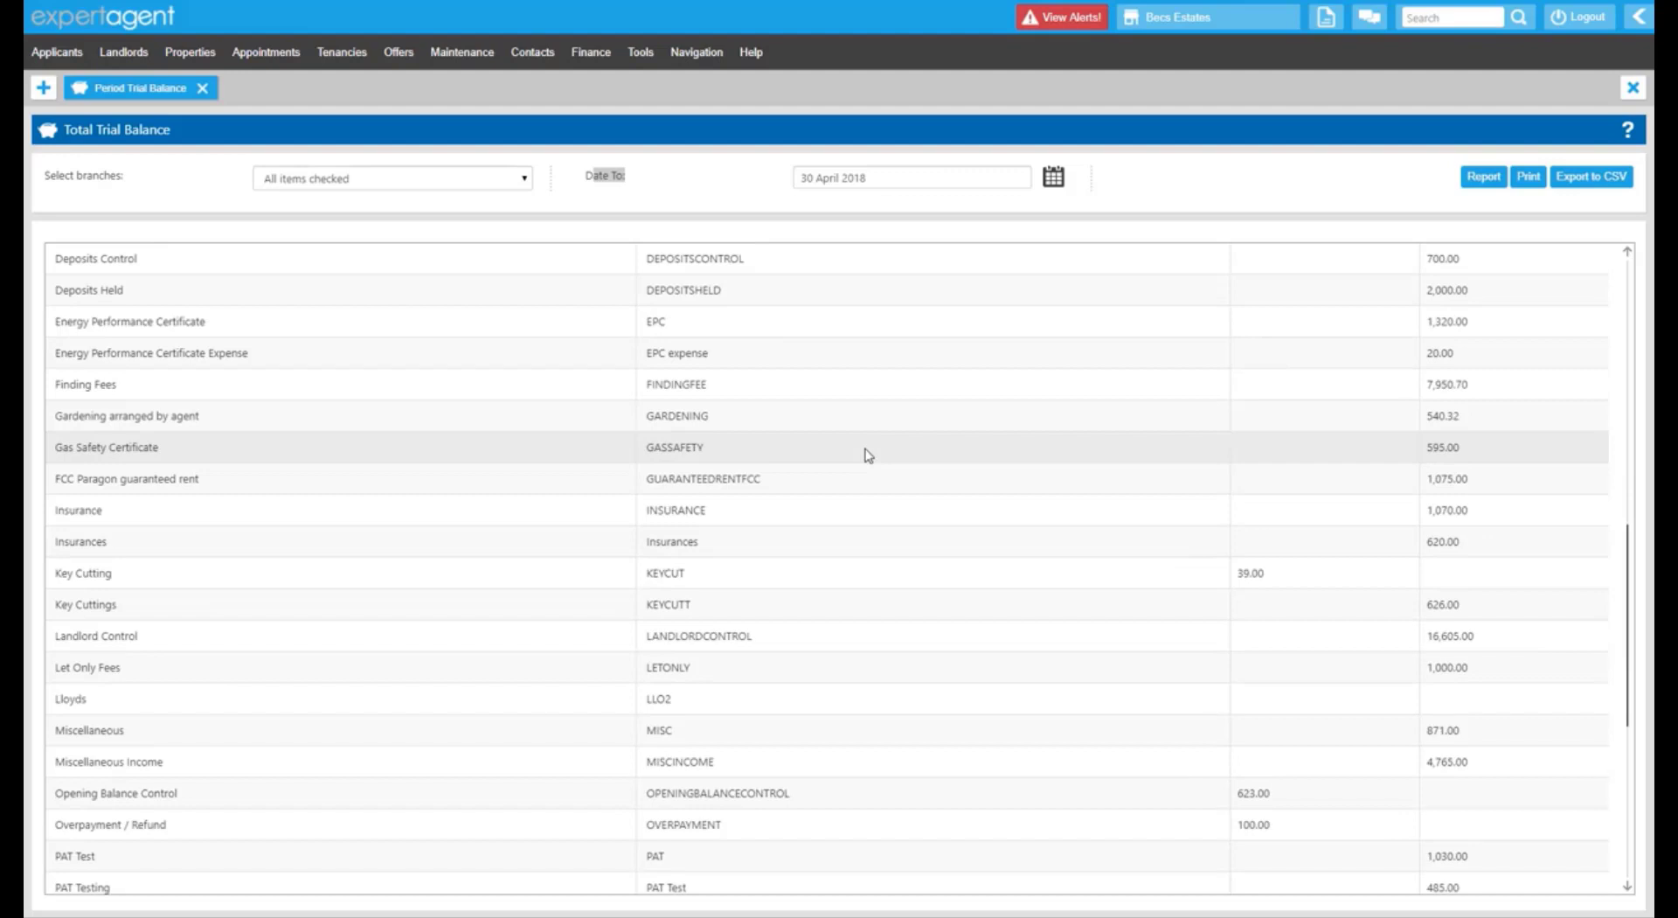
scroll(868, 455, up, 10)
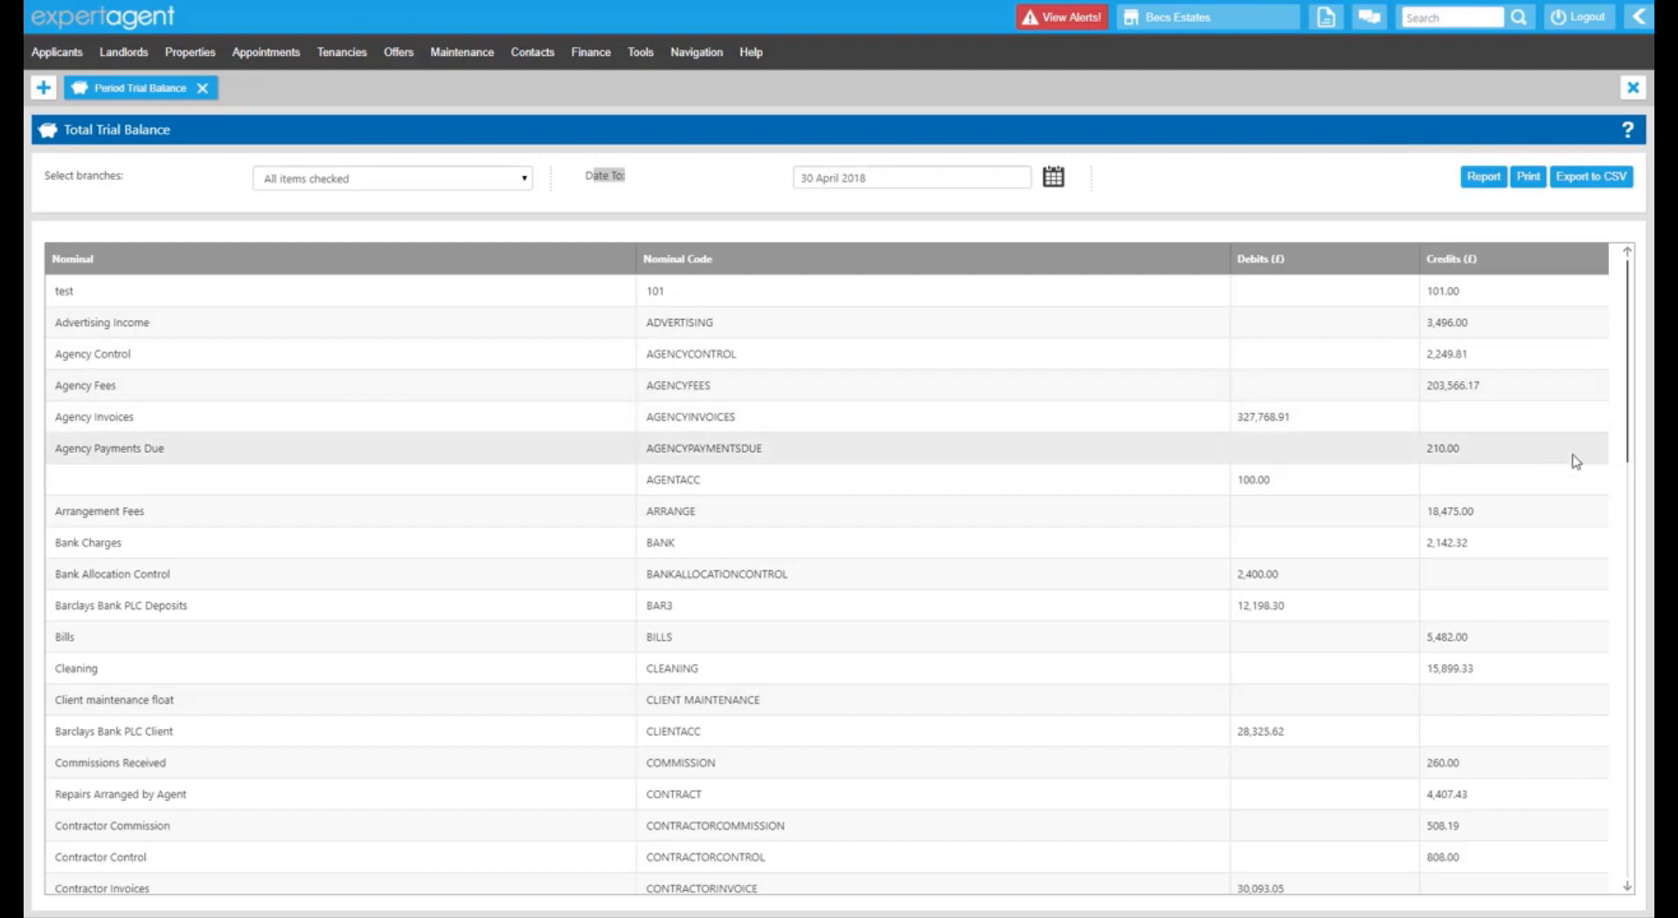
Check the 410,960.07 totals, the 0.00 balance and the 2,400.00 Bank Allocation Control debit.
scroll(1573, 460, down, 5)
scroll(1576, 461, down, 10)
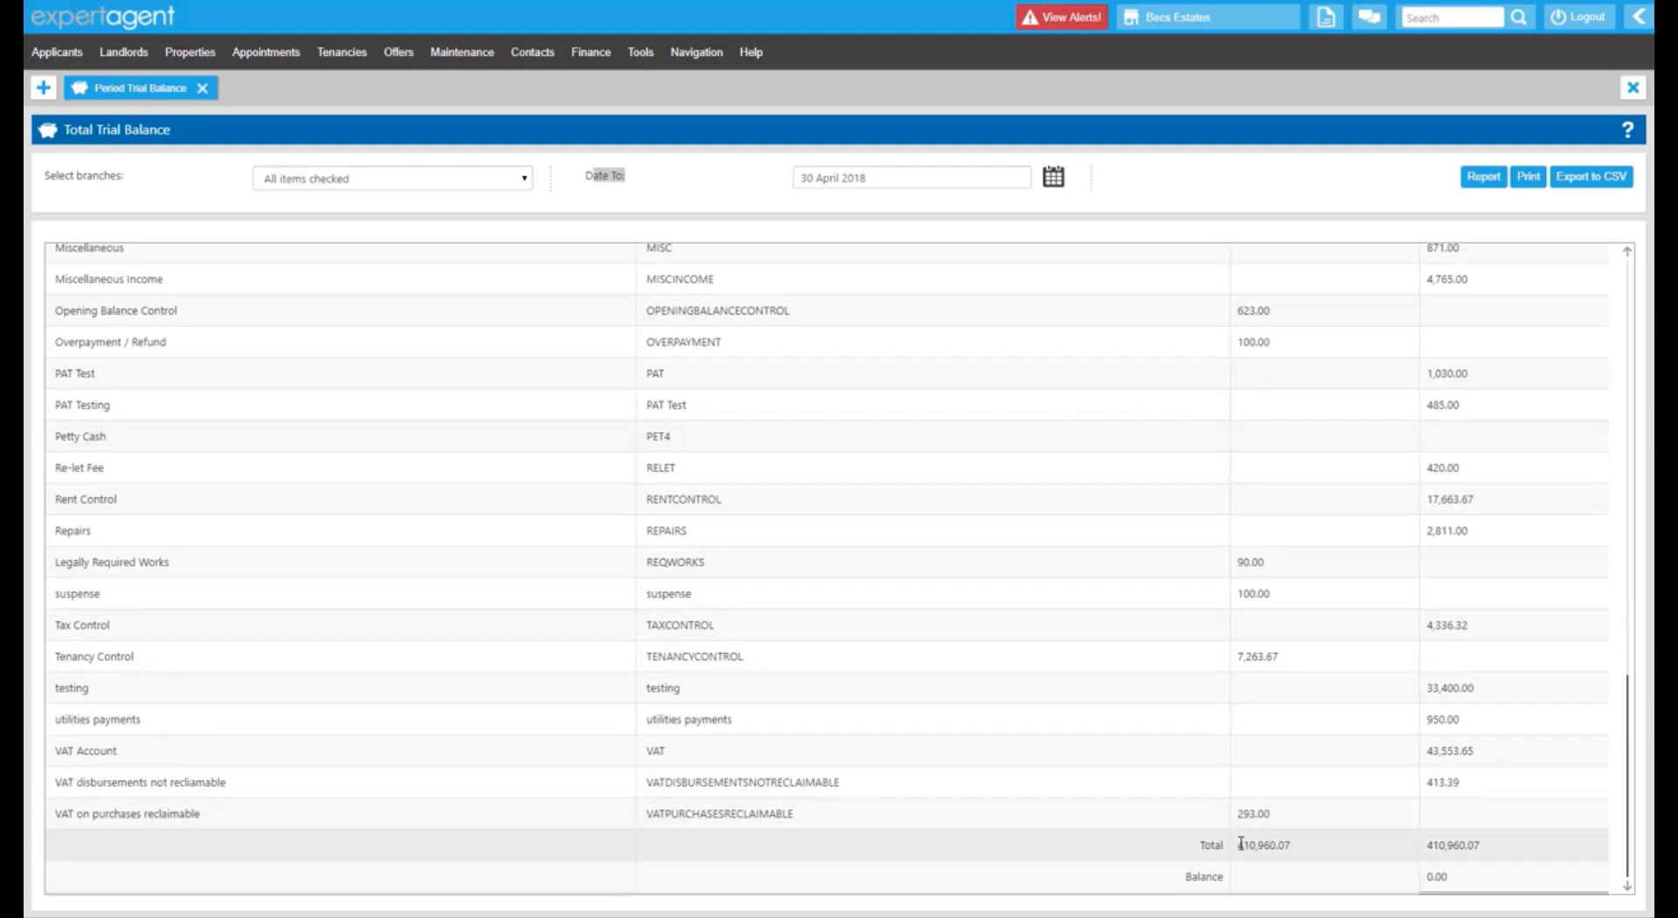
drag(1241, 844, 1279, 845)
drag(1428, 845, 1493, 852)
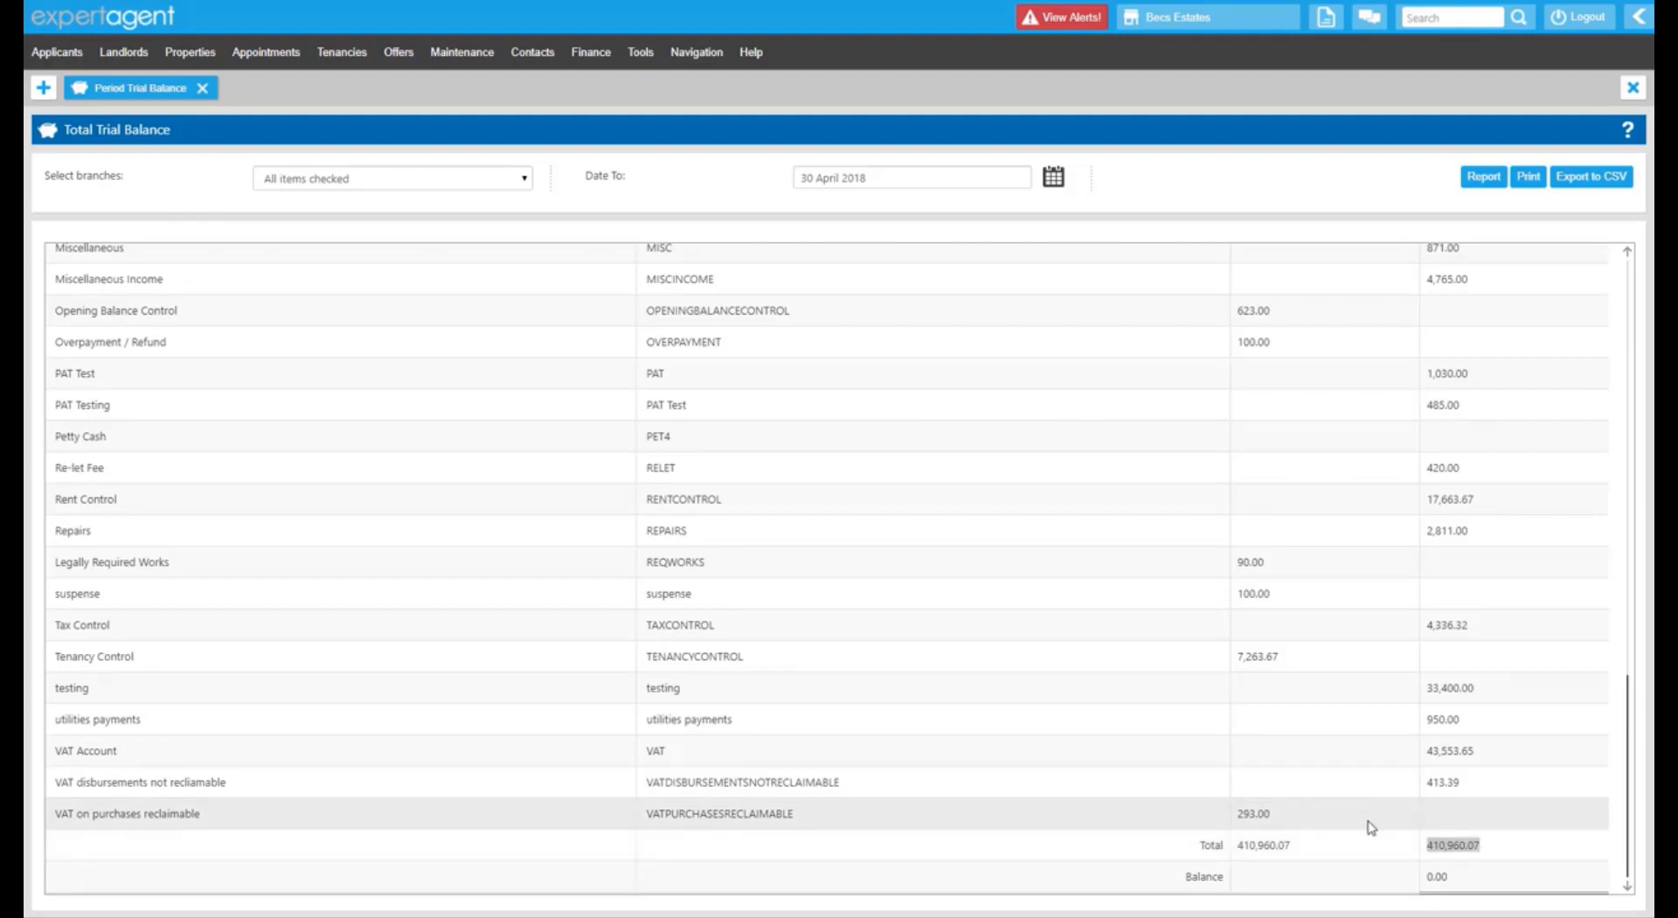
click(1429, 876)
drag(1429, 875, 1455, 882)
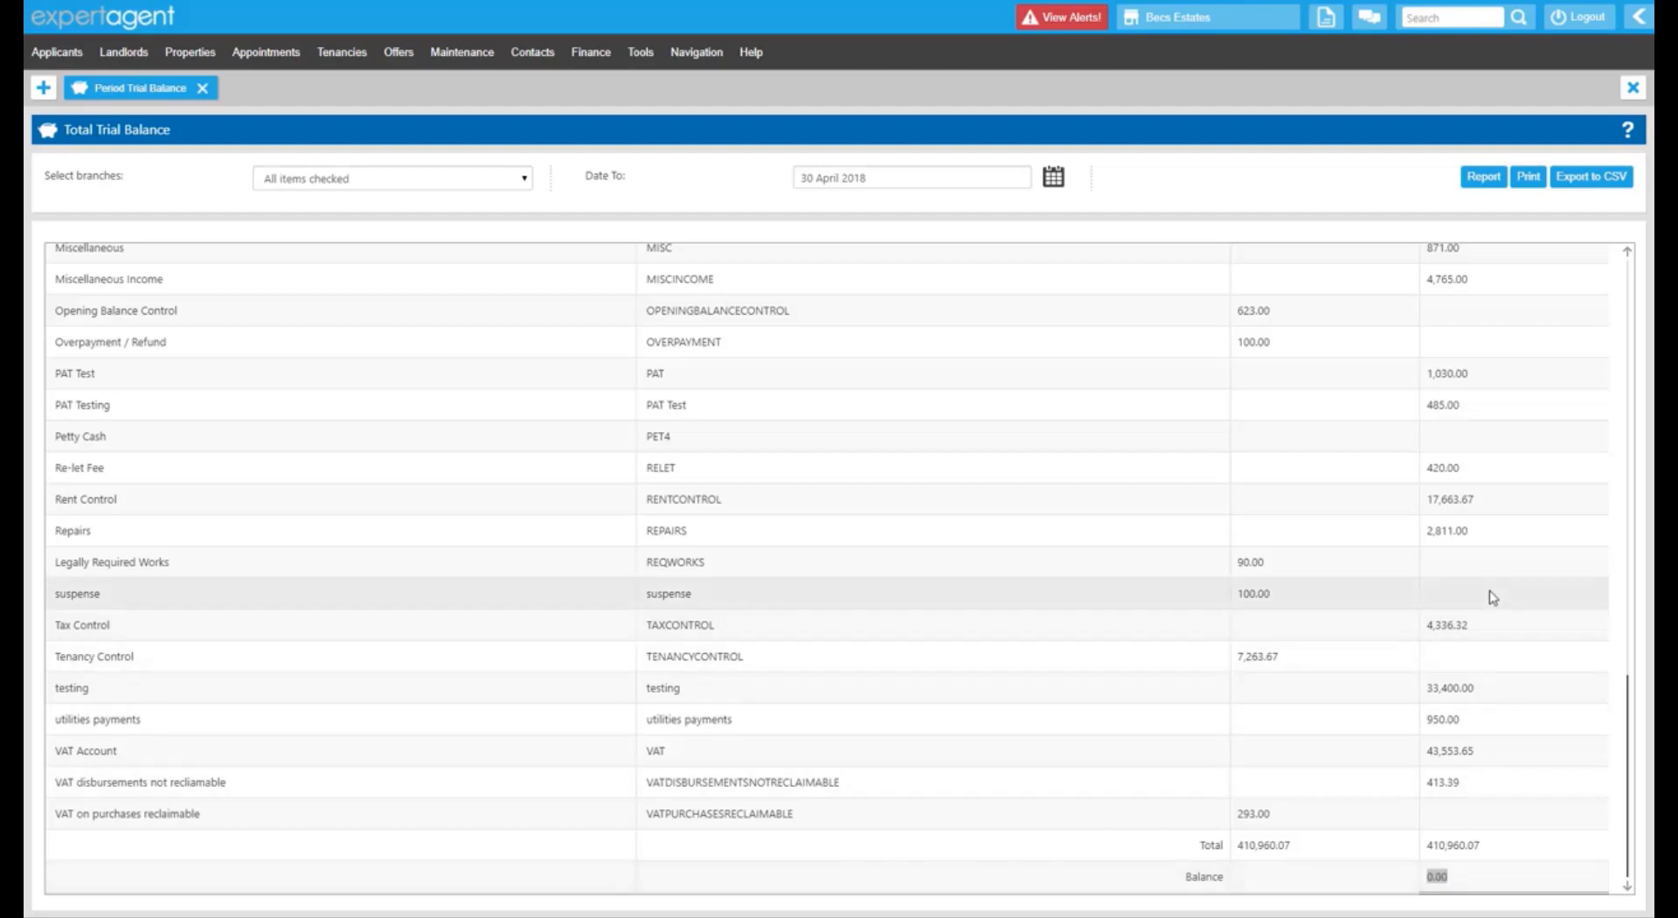
scroll(1486, 592, up, 15)
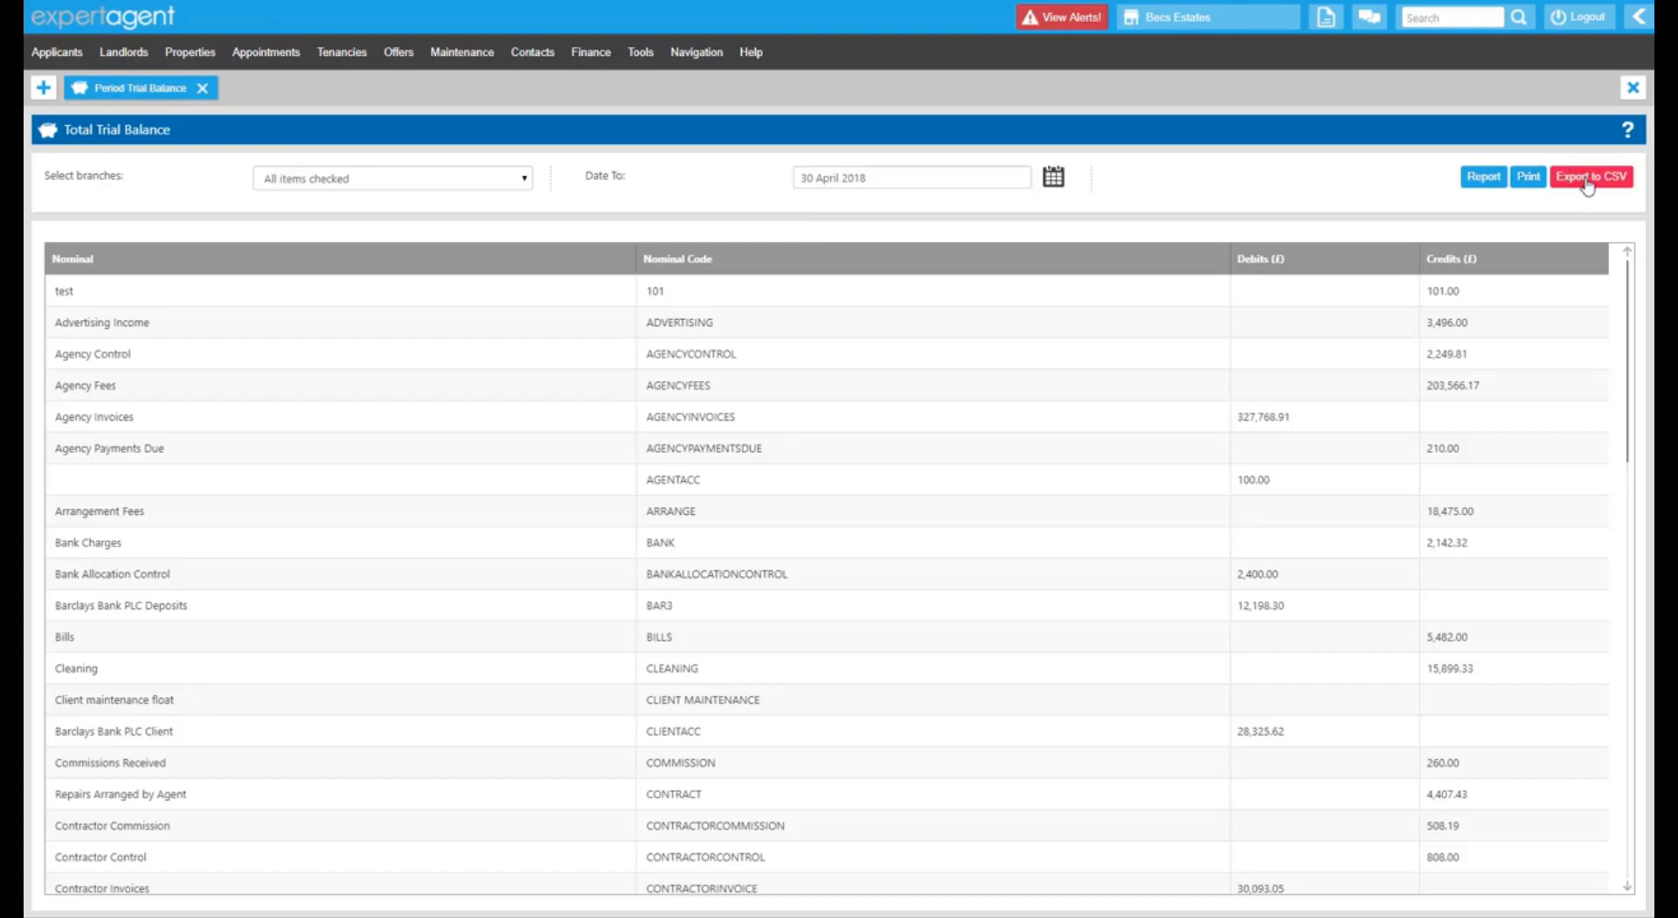
drag(1292, 569, 1242, 569)
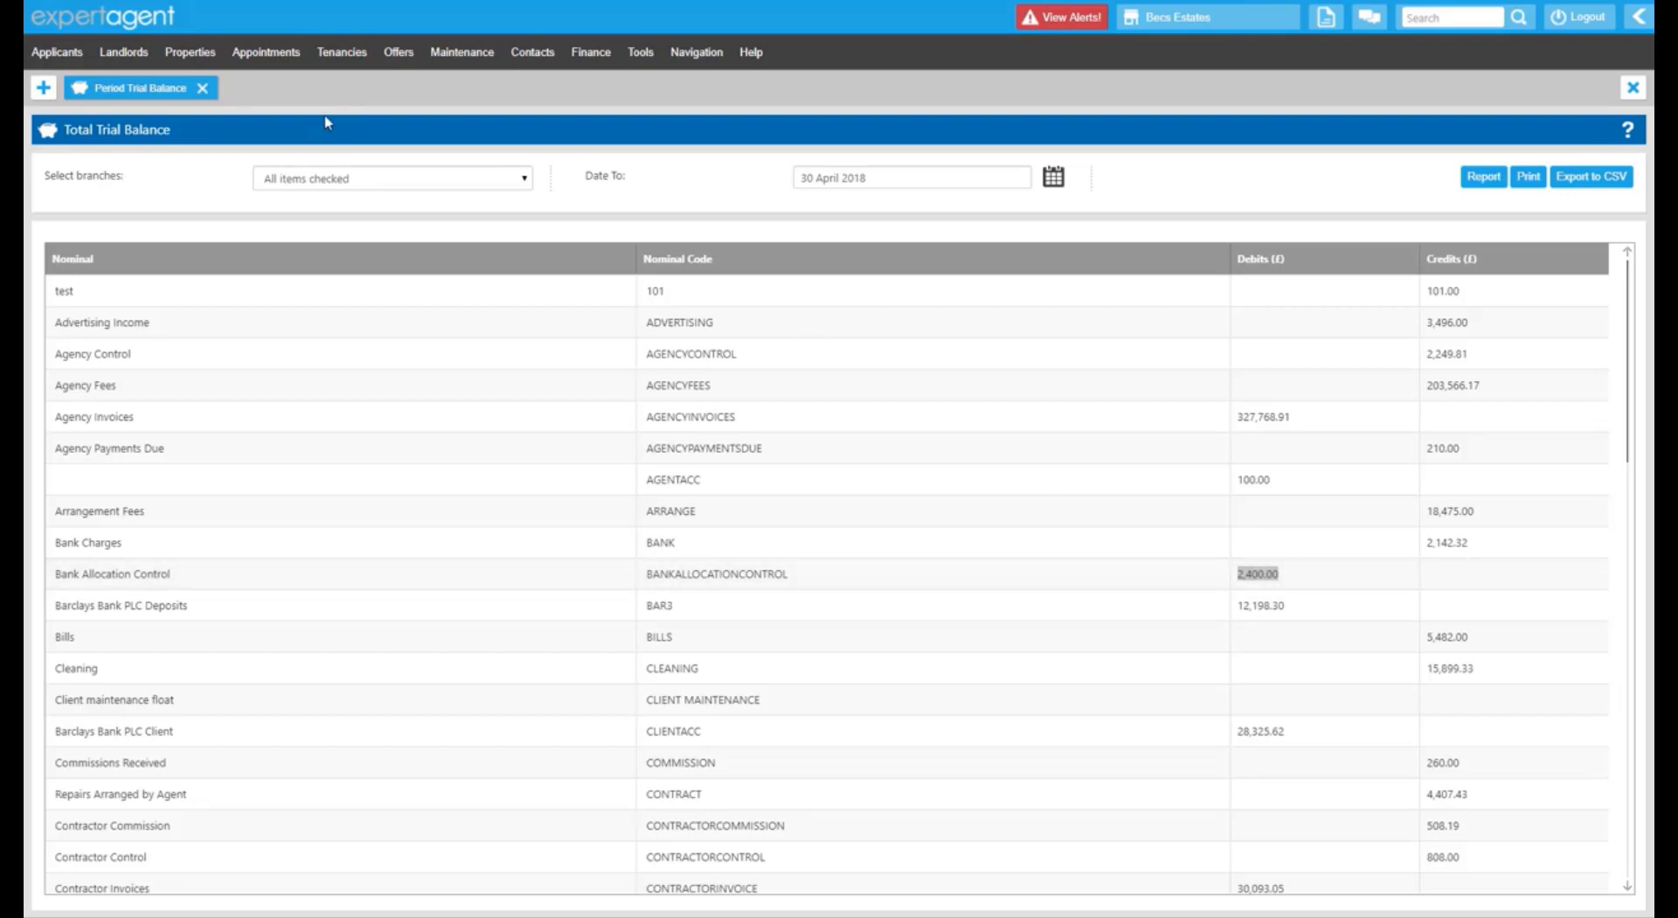
Close the trial balance and open the ROPL-01 Return with all branches included.
click(202, 88)
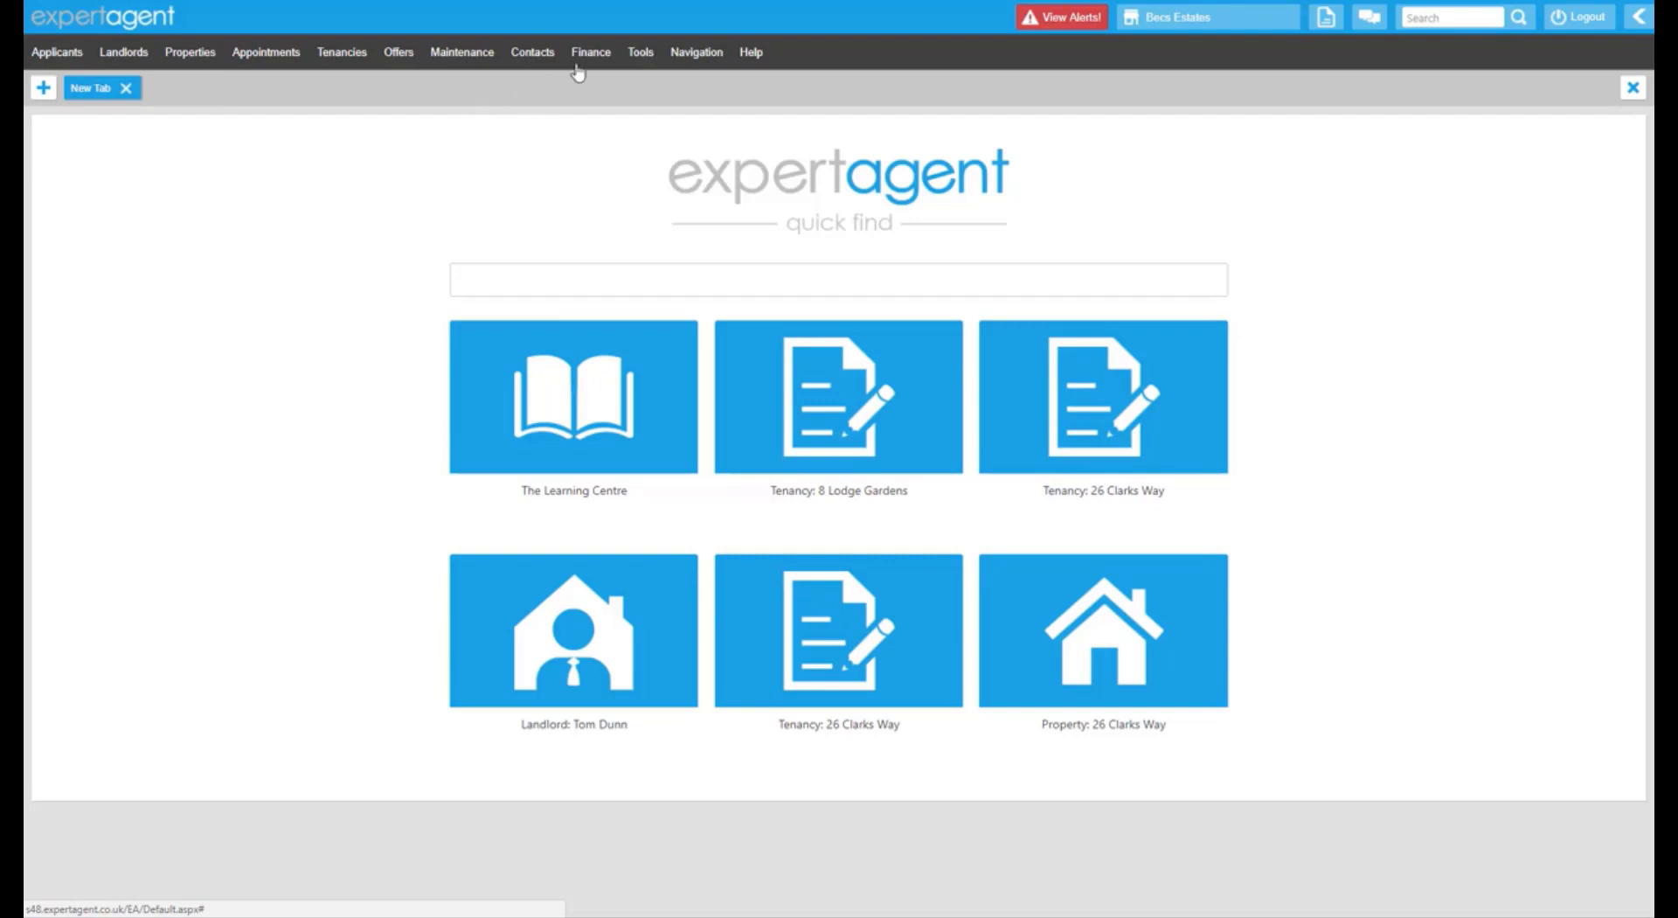
click(587, 54)
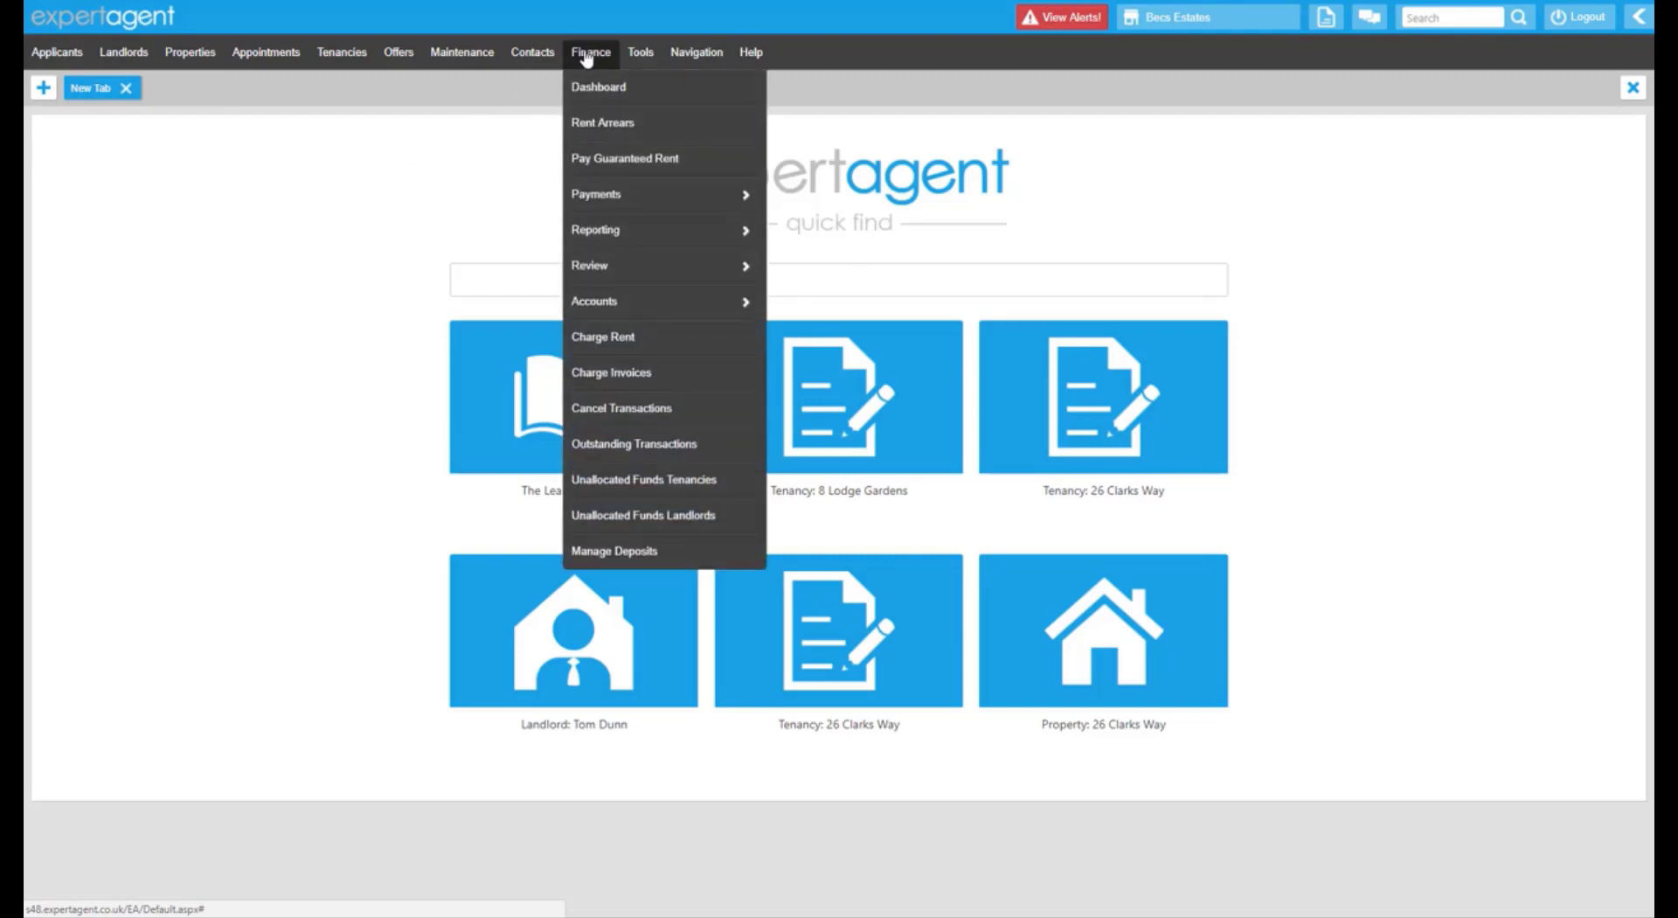
mouse_move(598, 233)
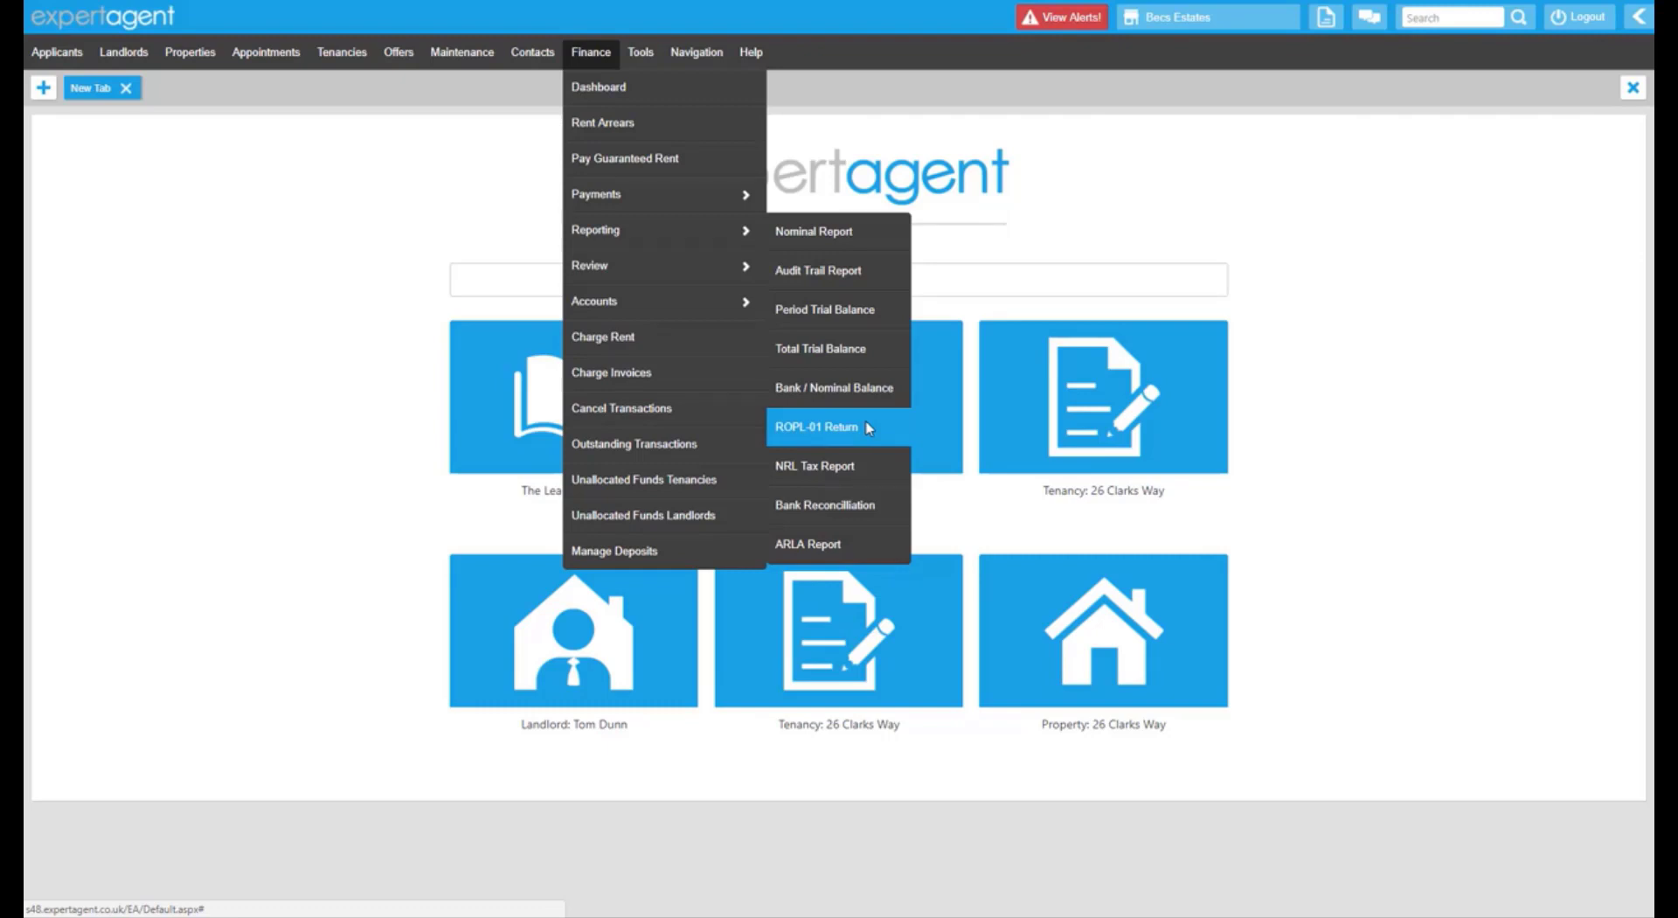
click(868, 427)
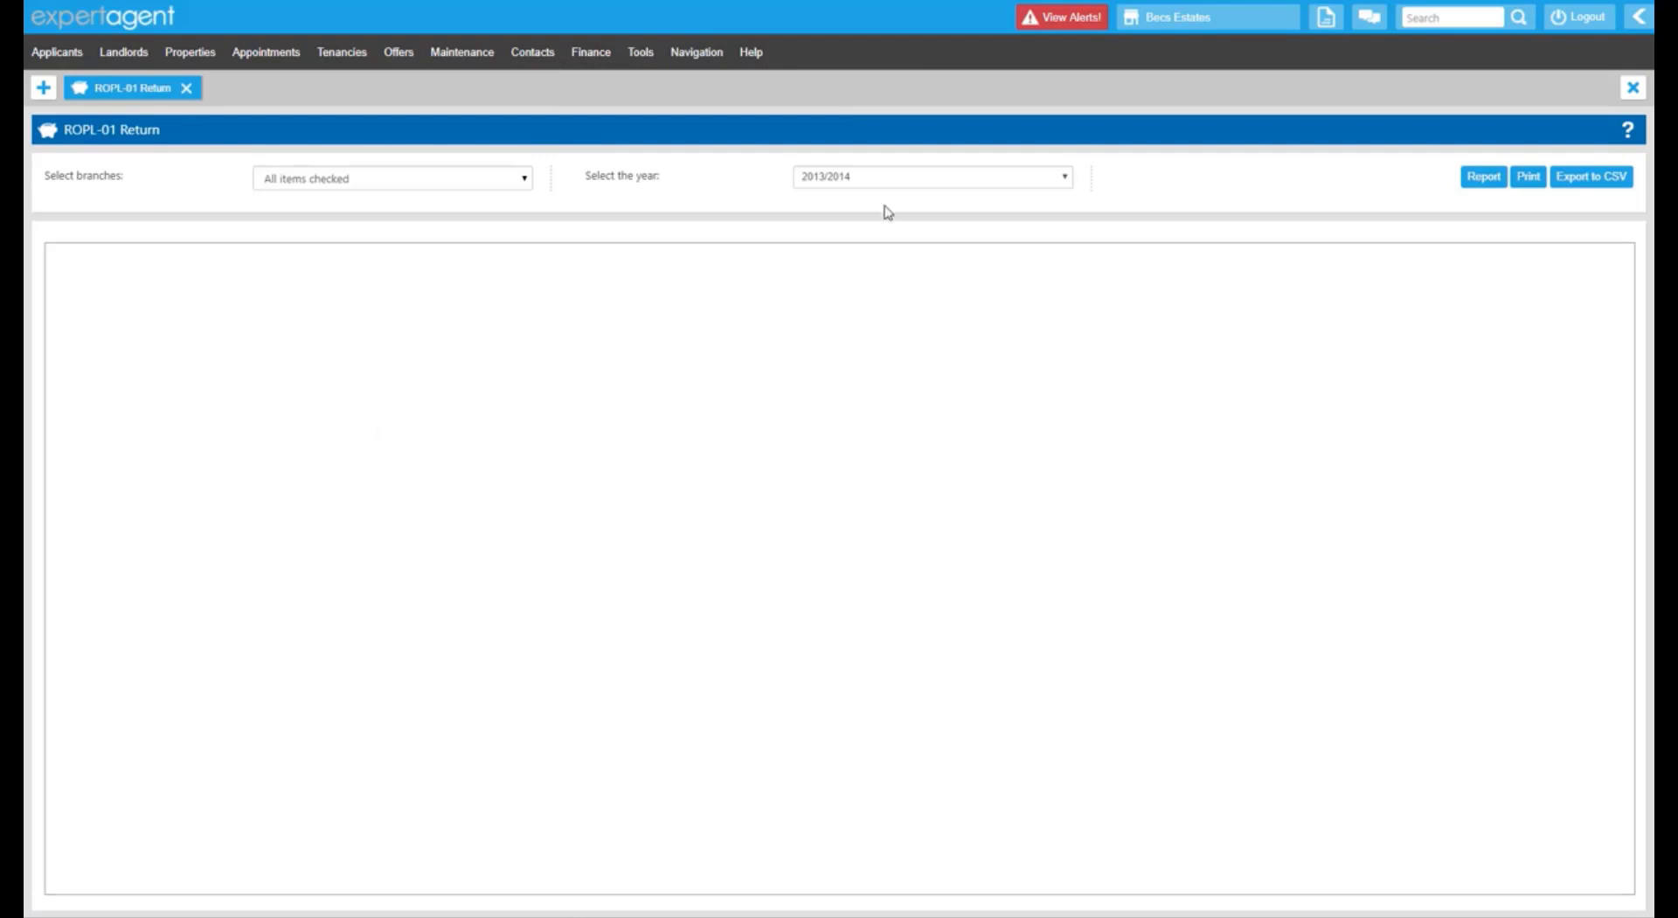
click(883, 177)
click(401, 175)
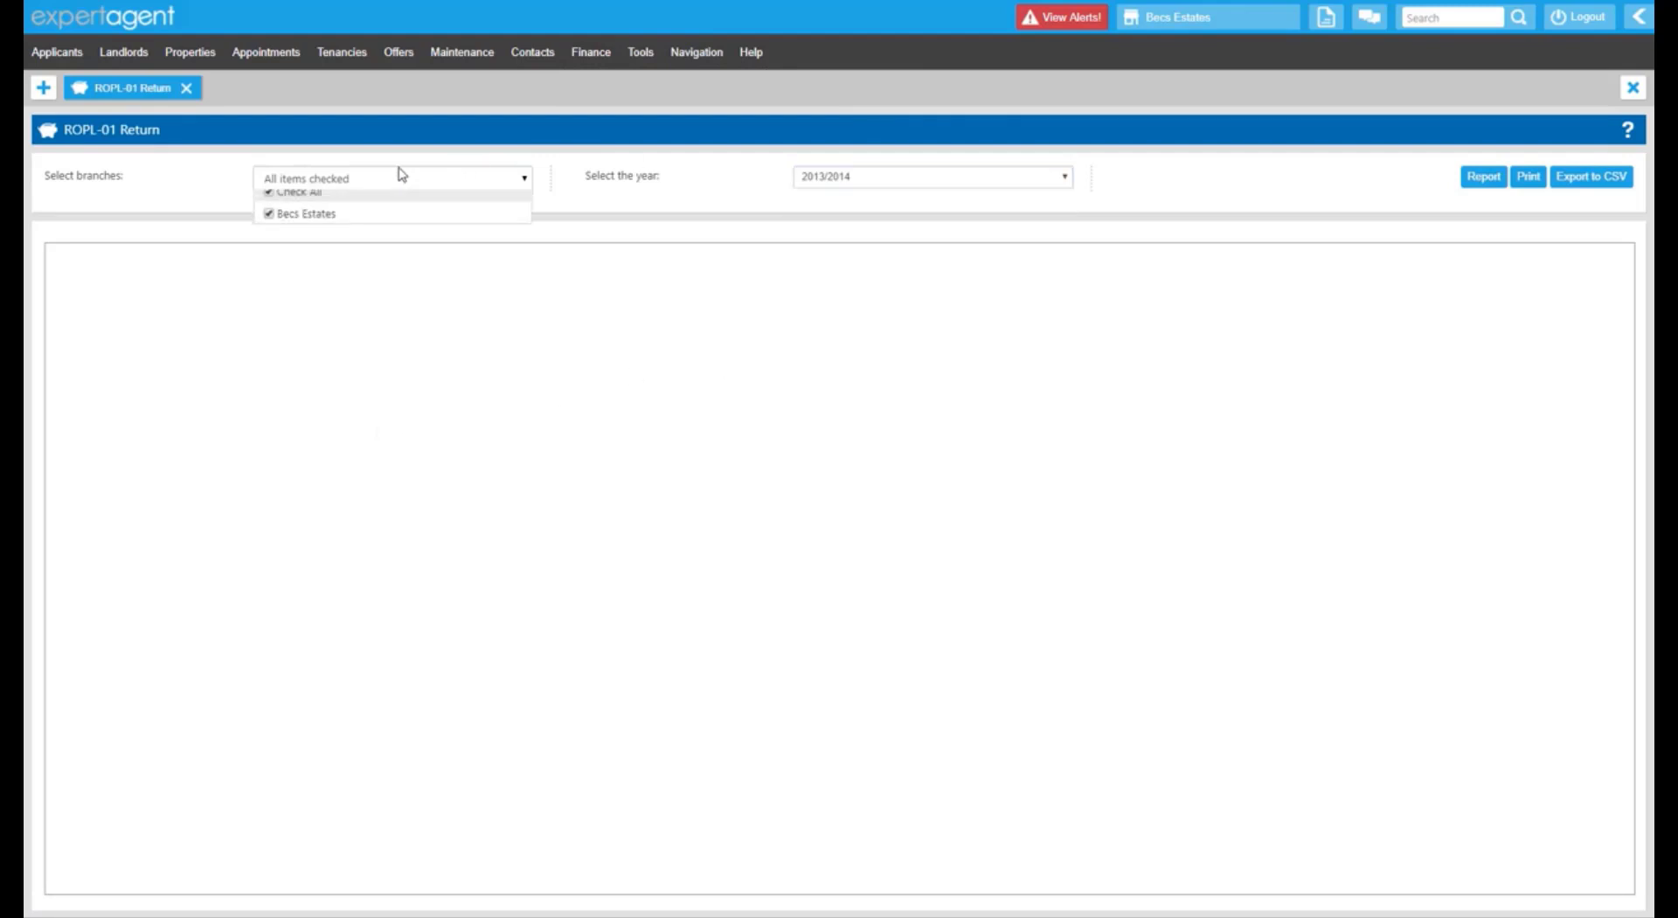
Choose the 2016/2017 tax year and run the ROPL-01 report.
click(899, 179)
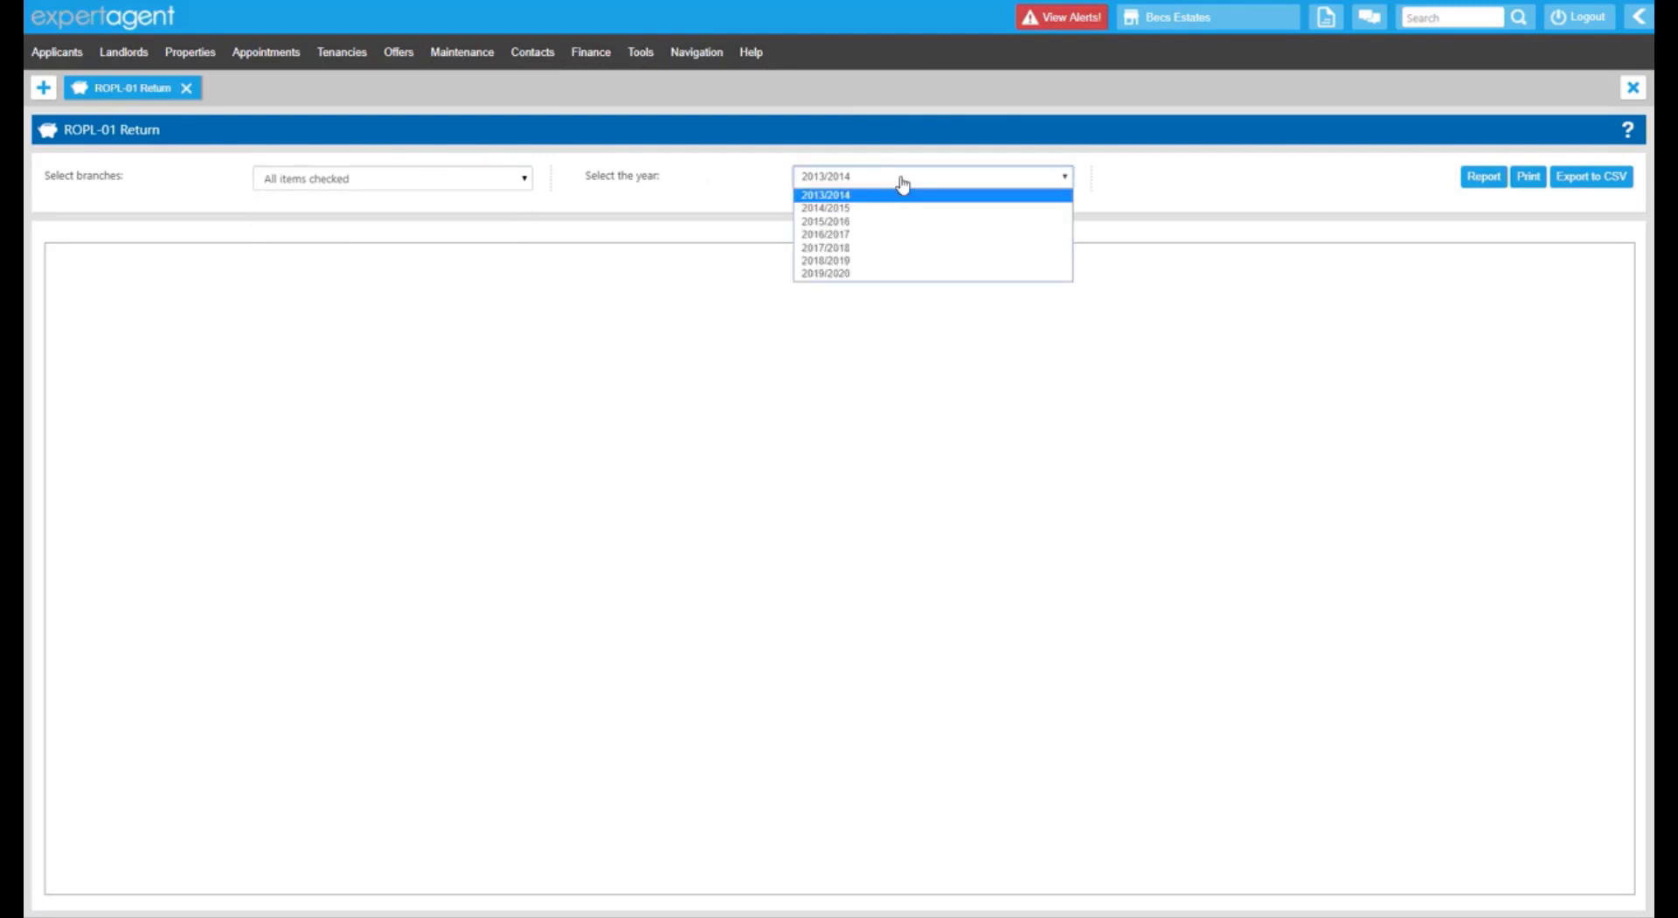
click(900, 236)
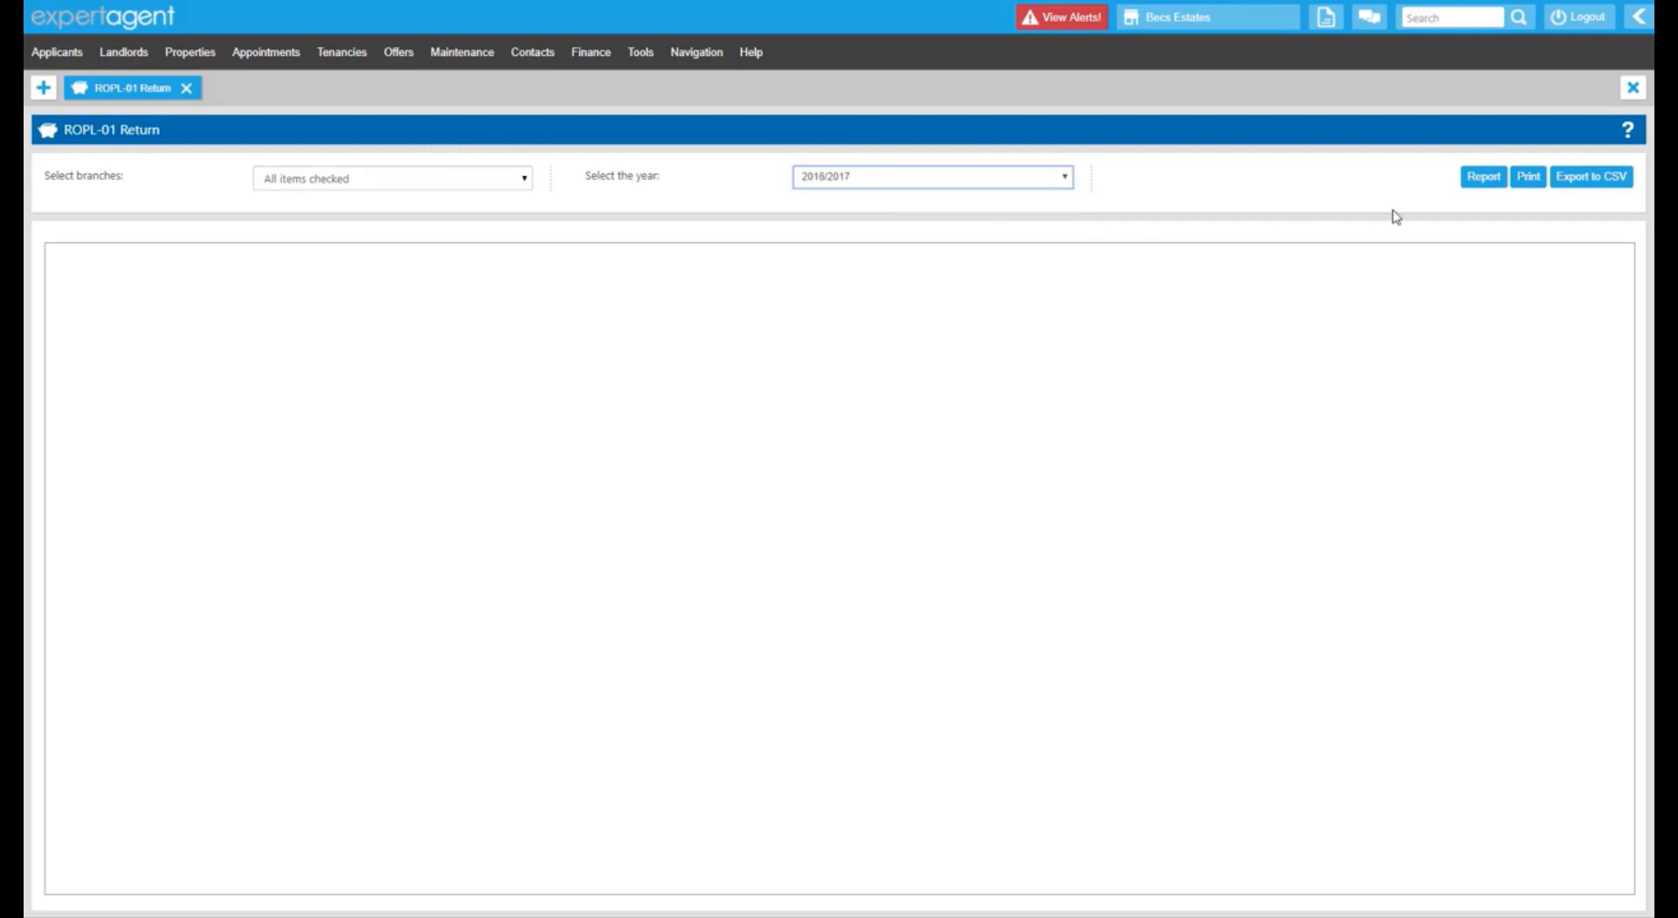
click(1482, 179)
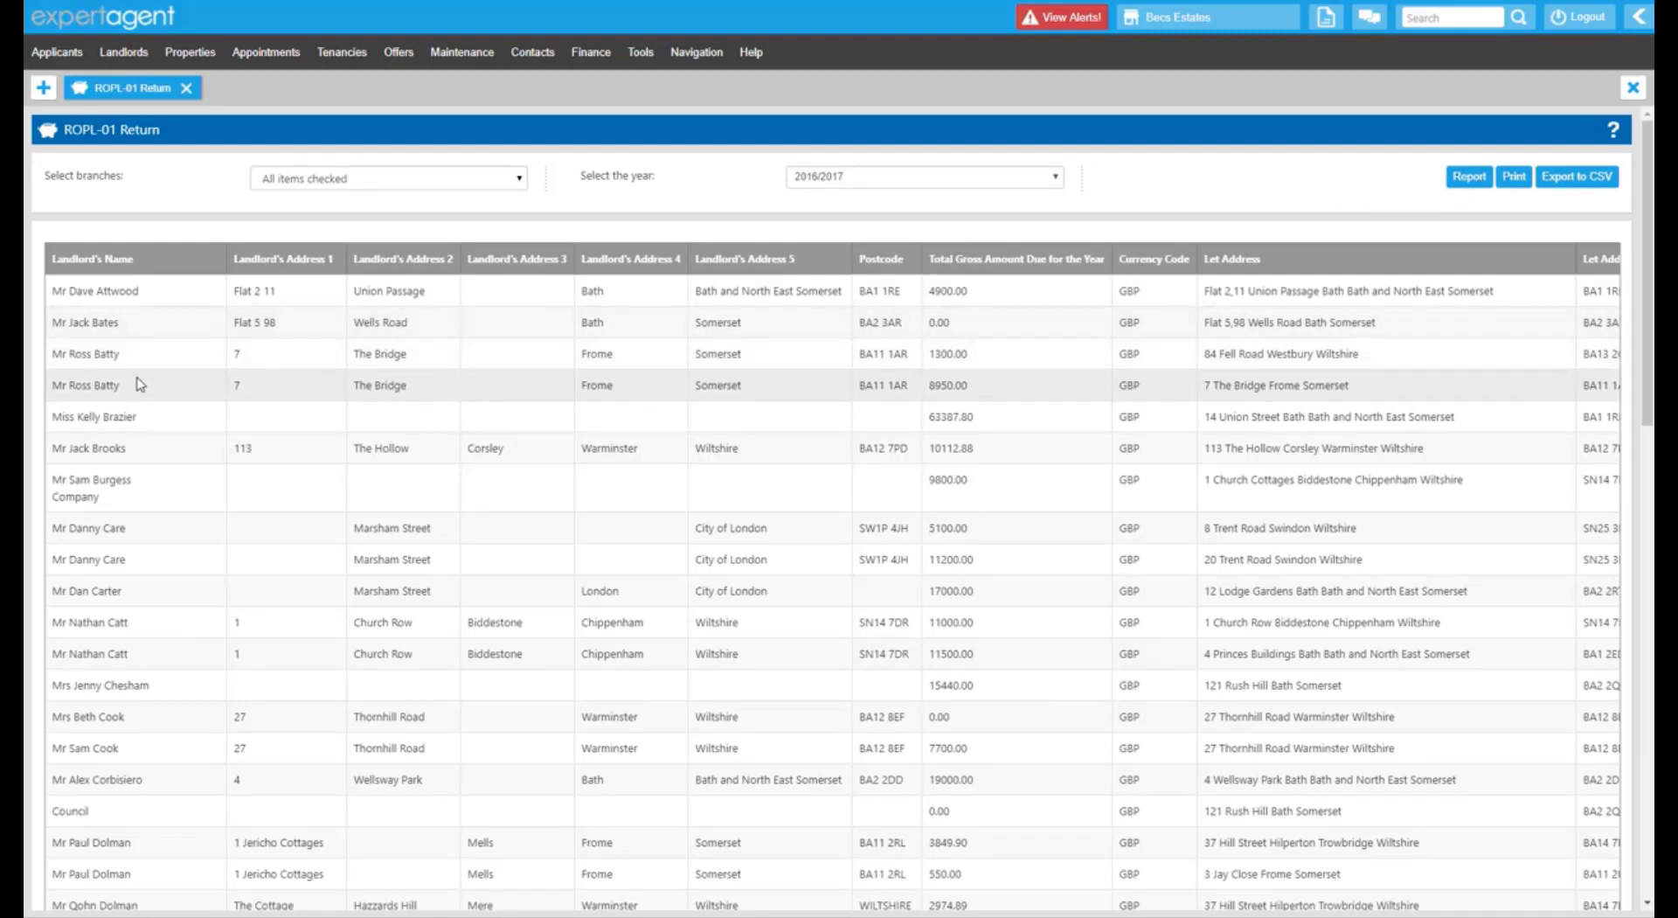
Scroll the 2016/2017 landlord gross amounts, noting 0.00 entries, then close the ROPL-01 Return.
scroll(138, 383, down, 2)
scroll(139, 383, up, 2)
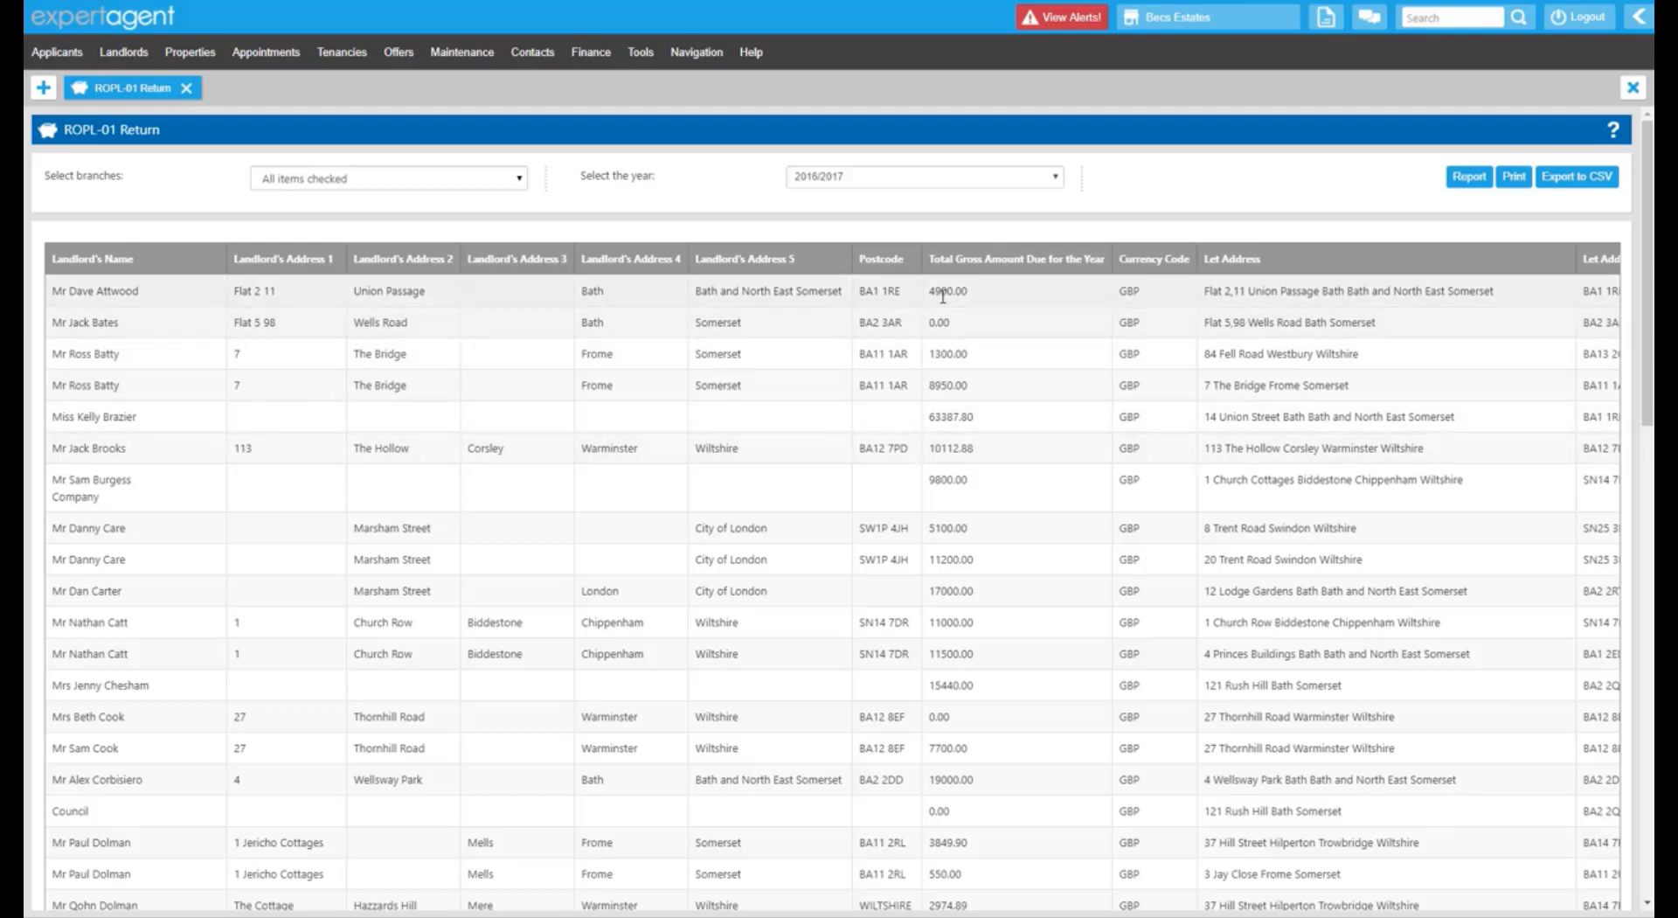
mouse_move(939, 322)
mouse_down()
mouse_move(885, 319)
mouse_move(931, 321)
mouse_up()
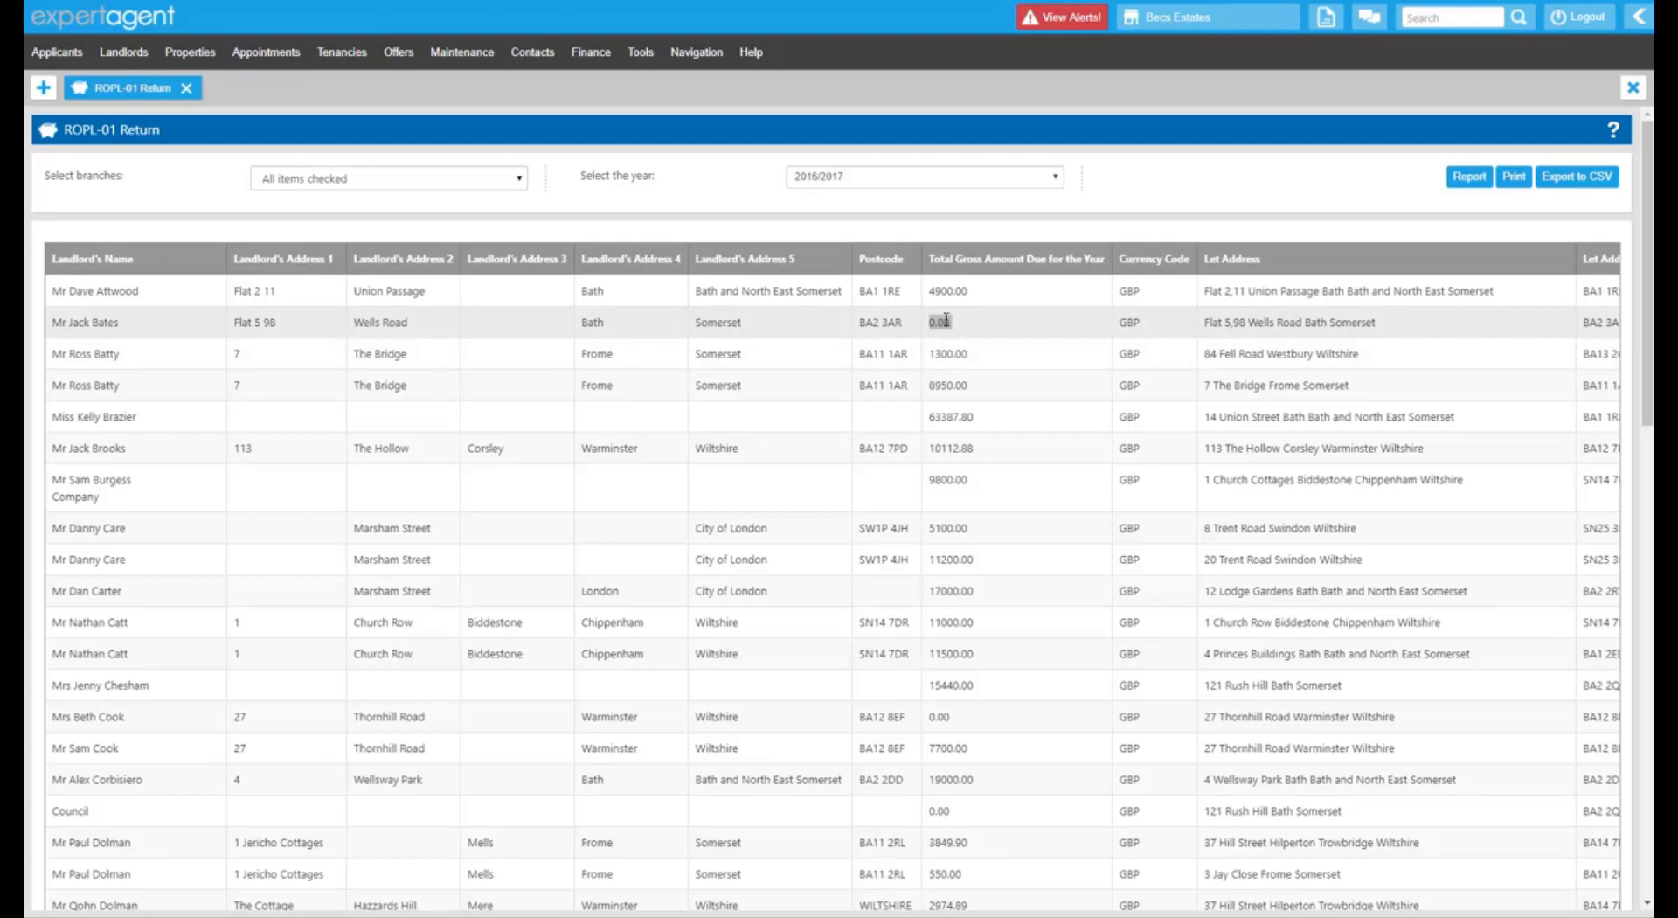
scroll(946, 319, down, 15)
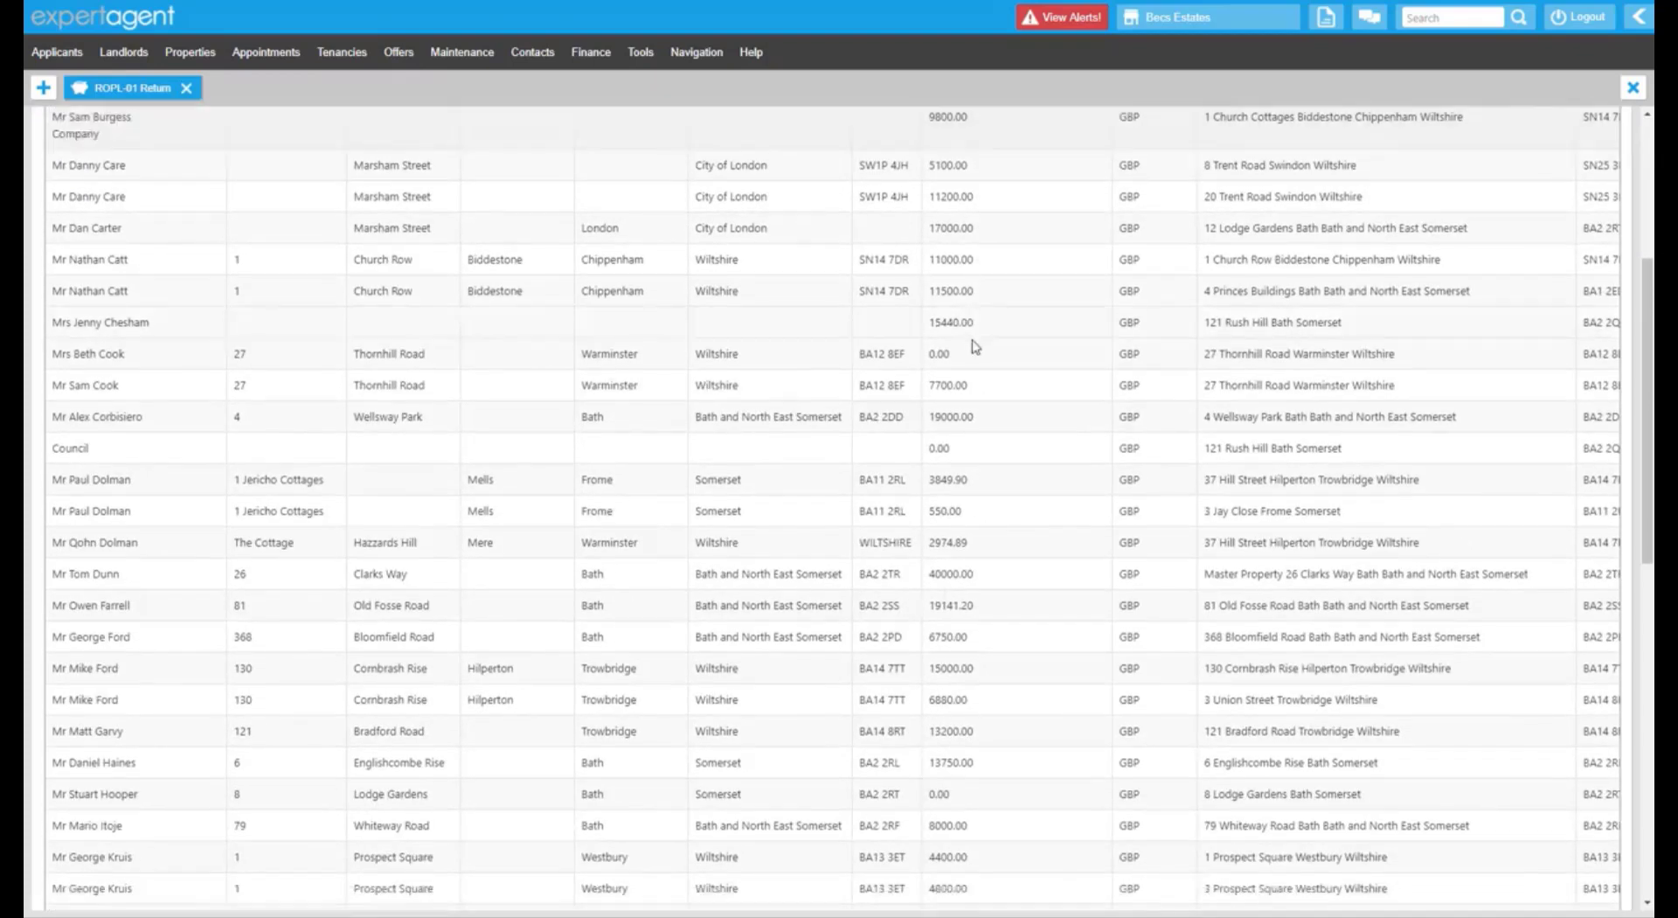
scroll(984, 354, up, 15)
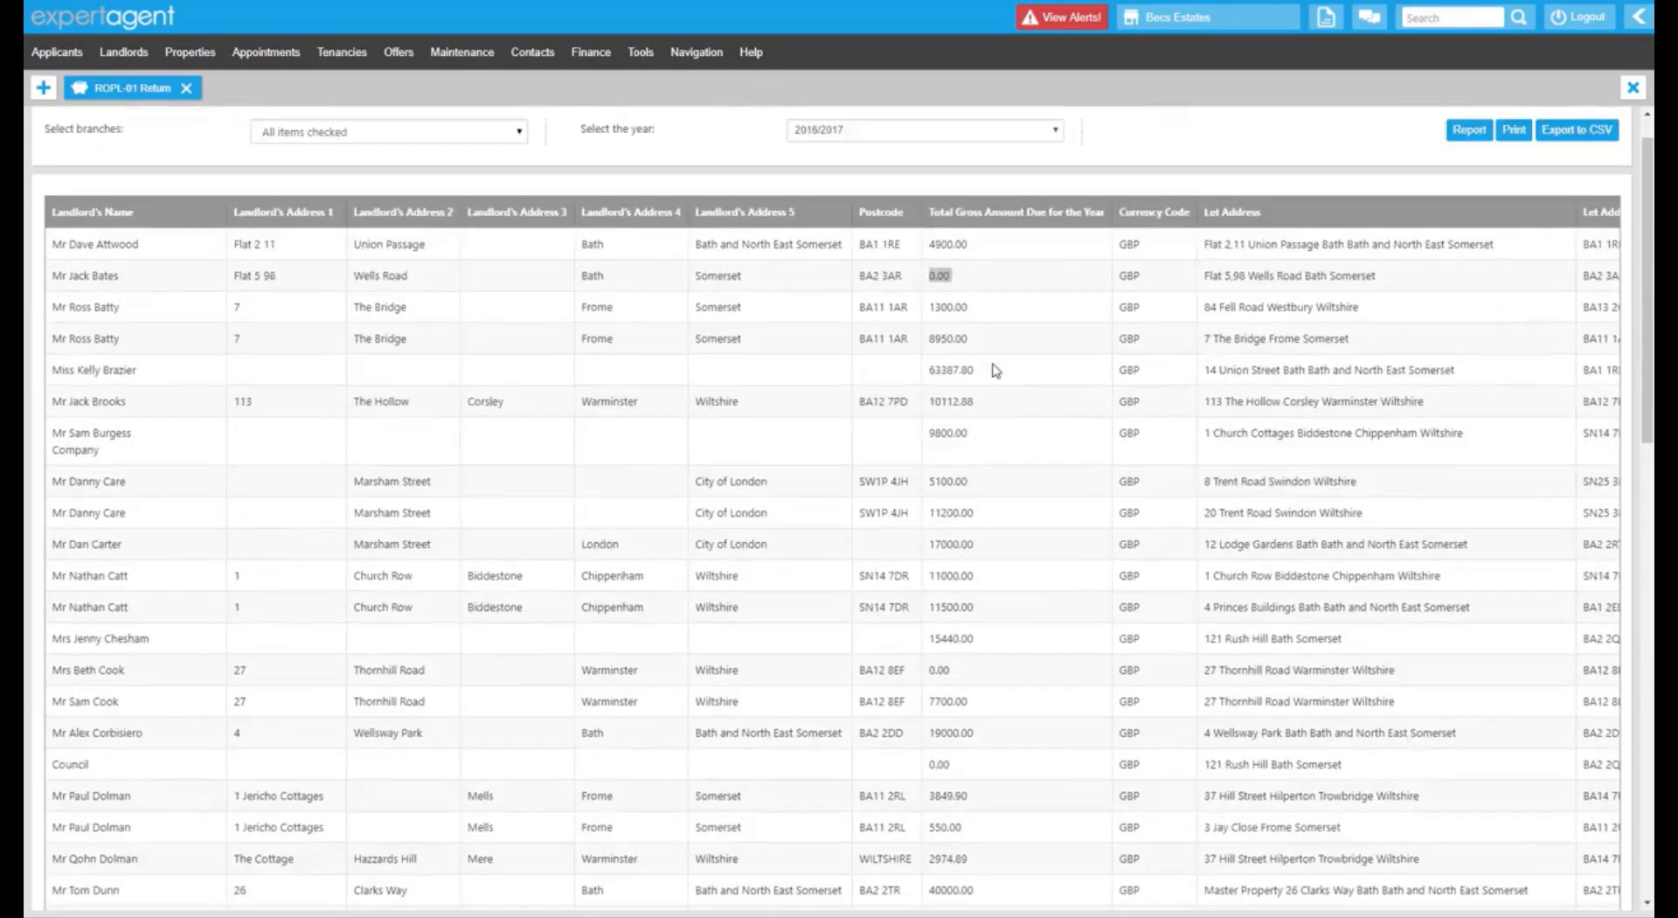
scroll(1011, 778, down, 15)
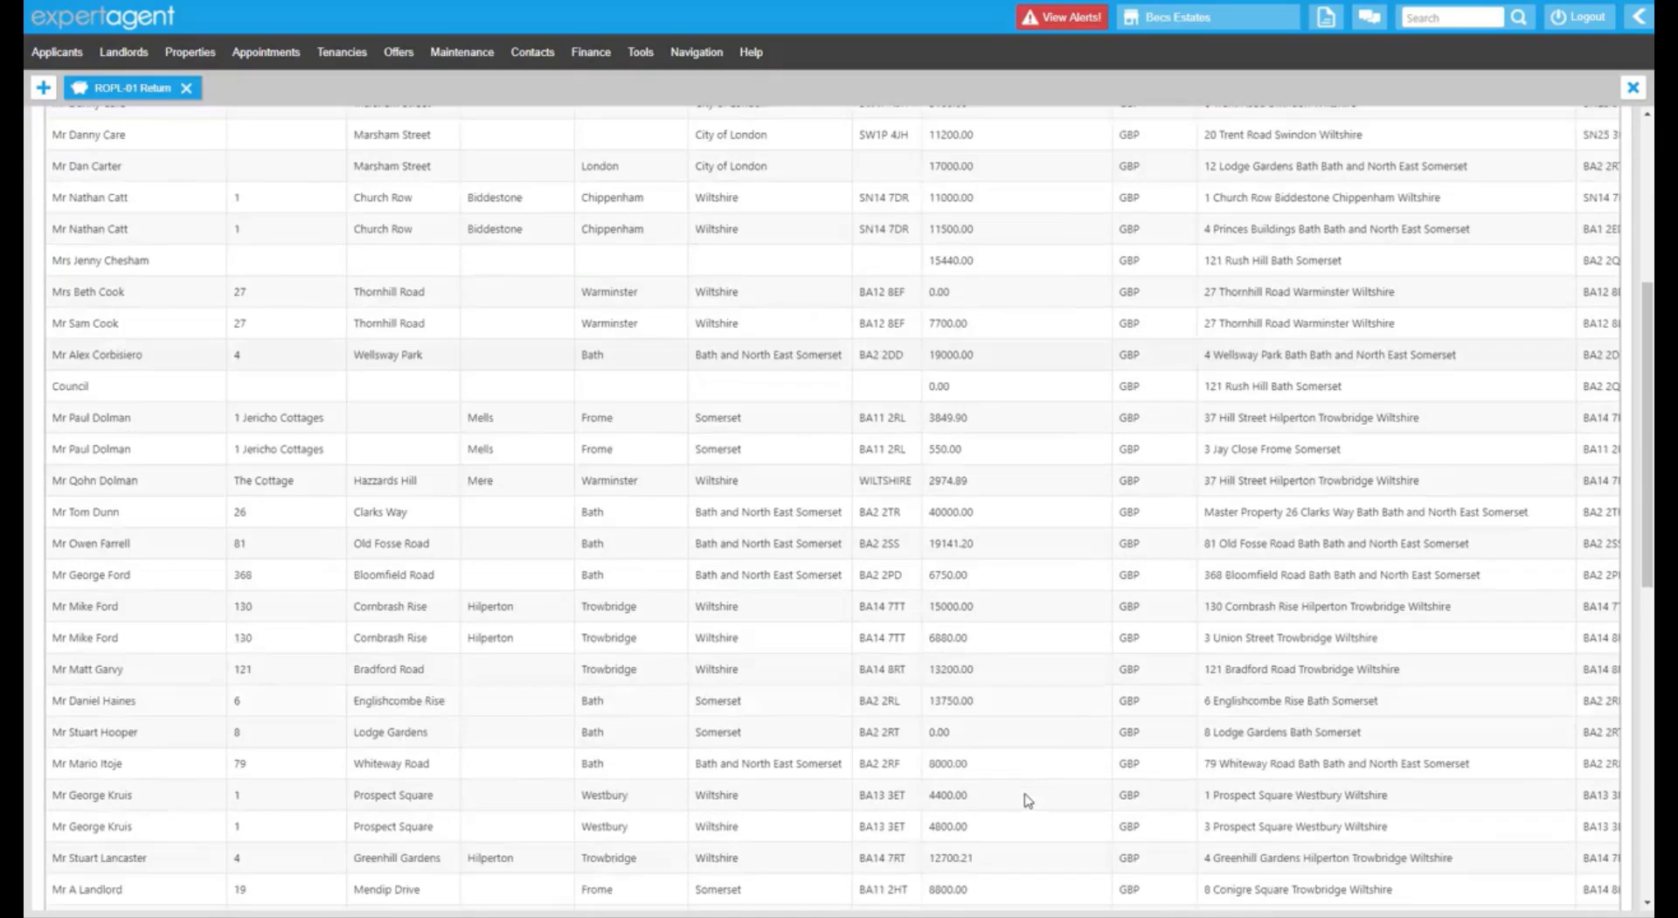
drag(1056, 892, 870, 878)
scroll(1067, 712, up, 15)
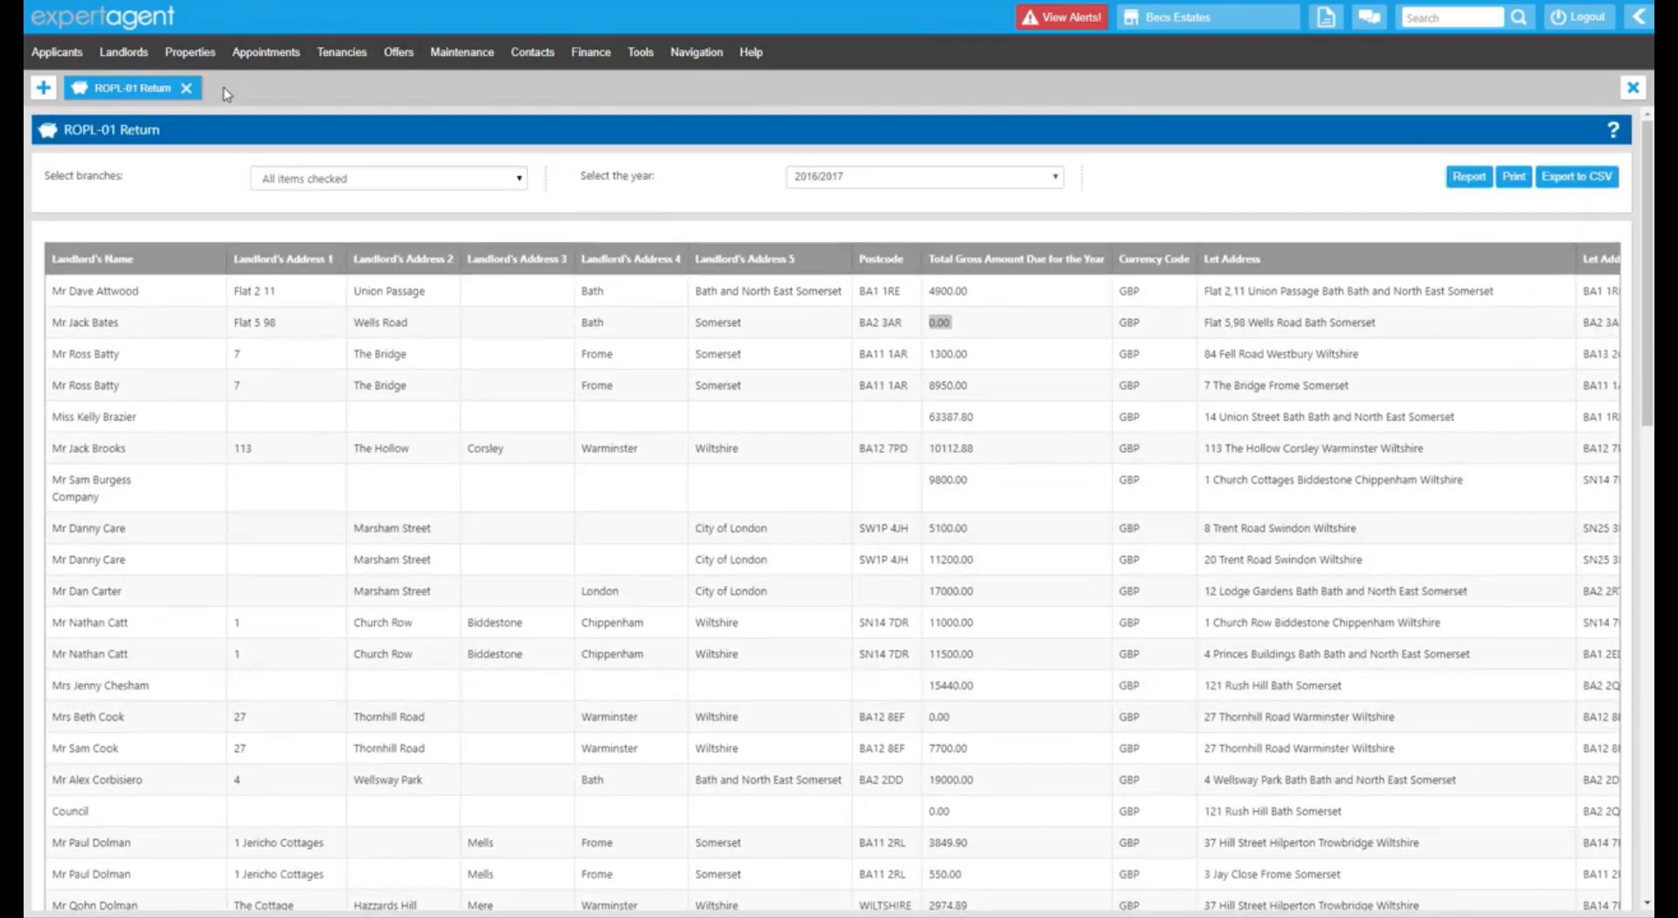
click(186, 88)
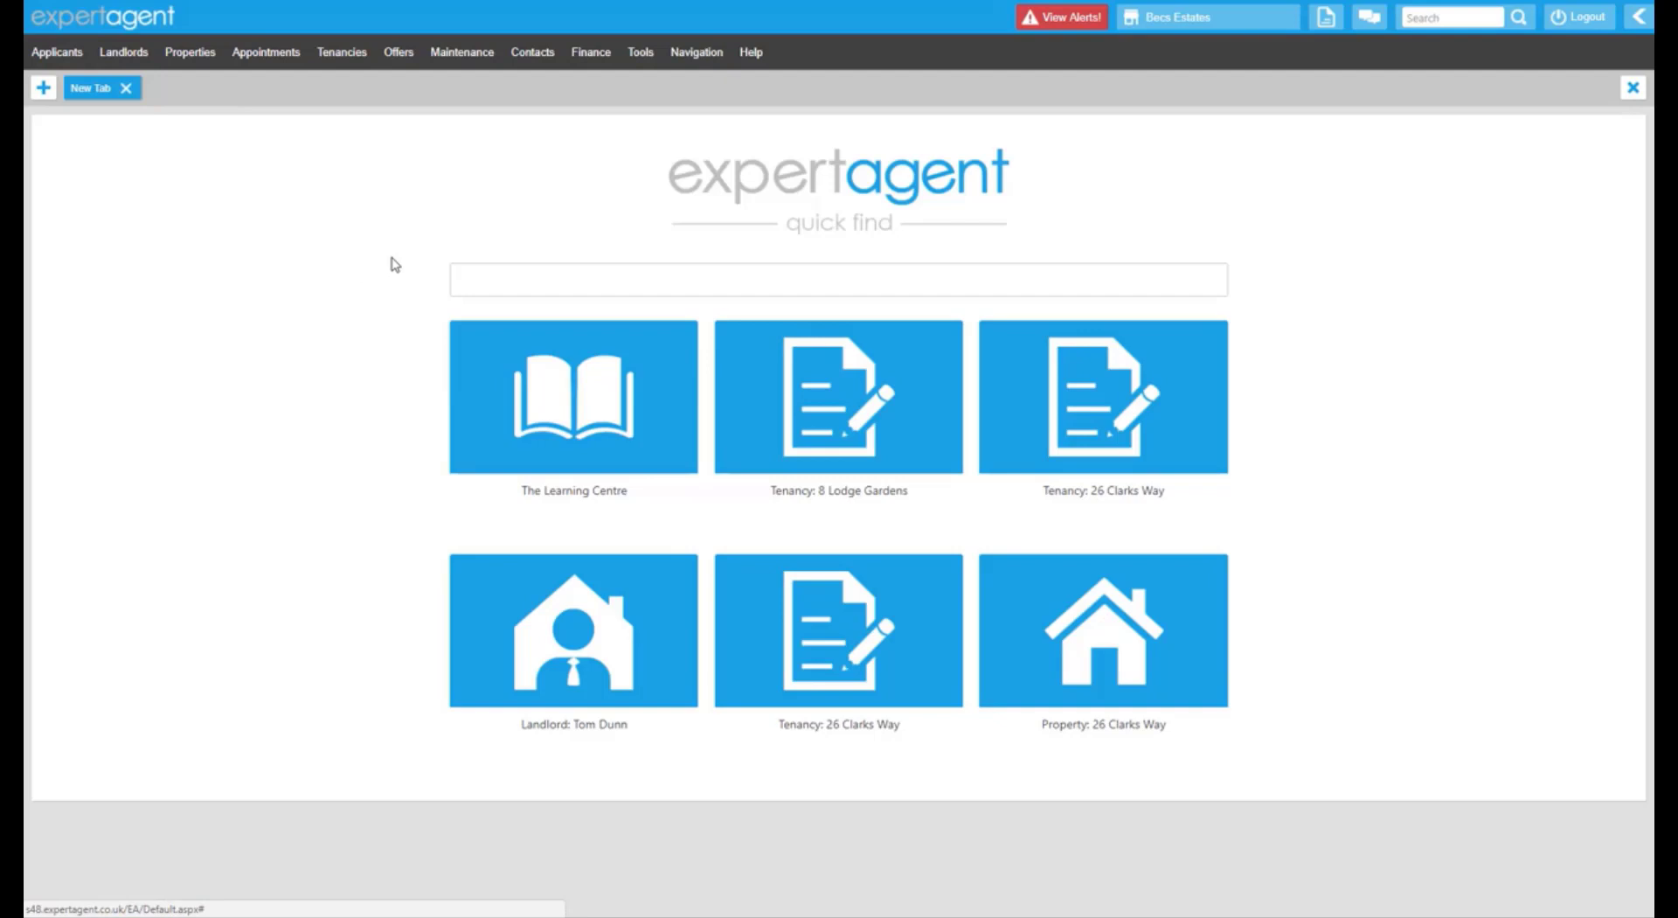
Run the NRL Tax Report for all branches for tax year 01 April 2016 – 31 March 2017.
click(592, 54)
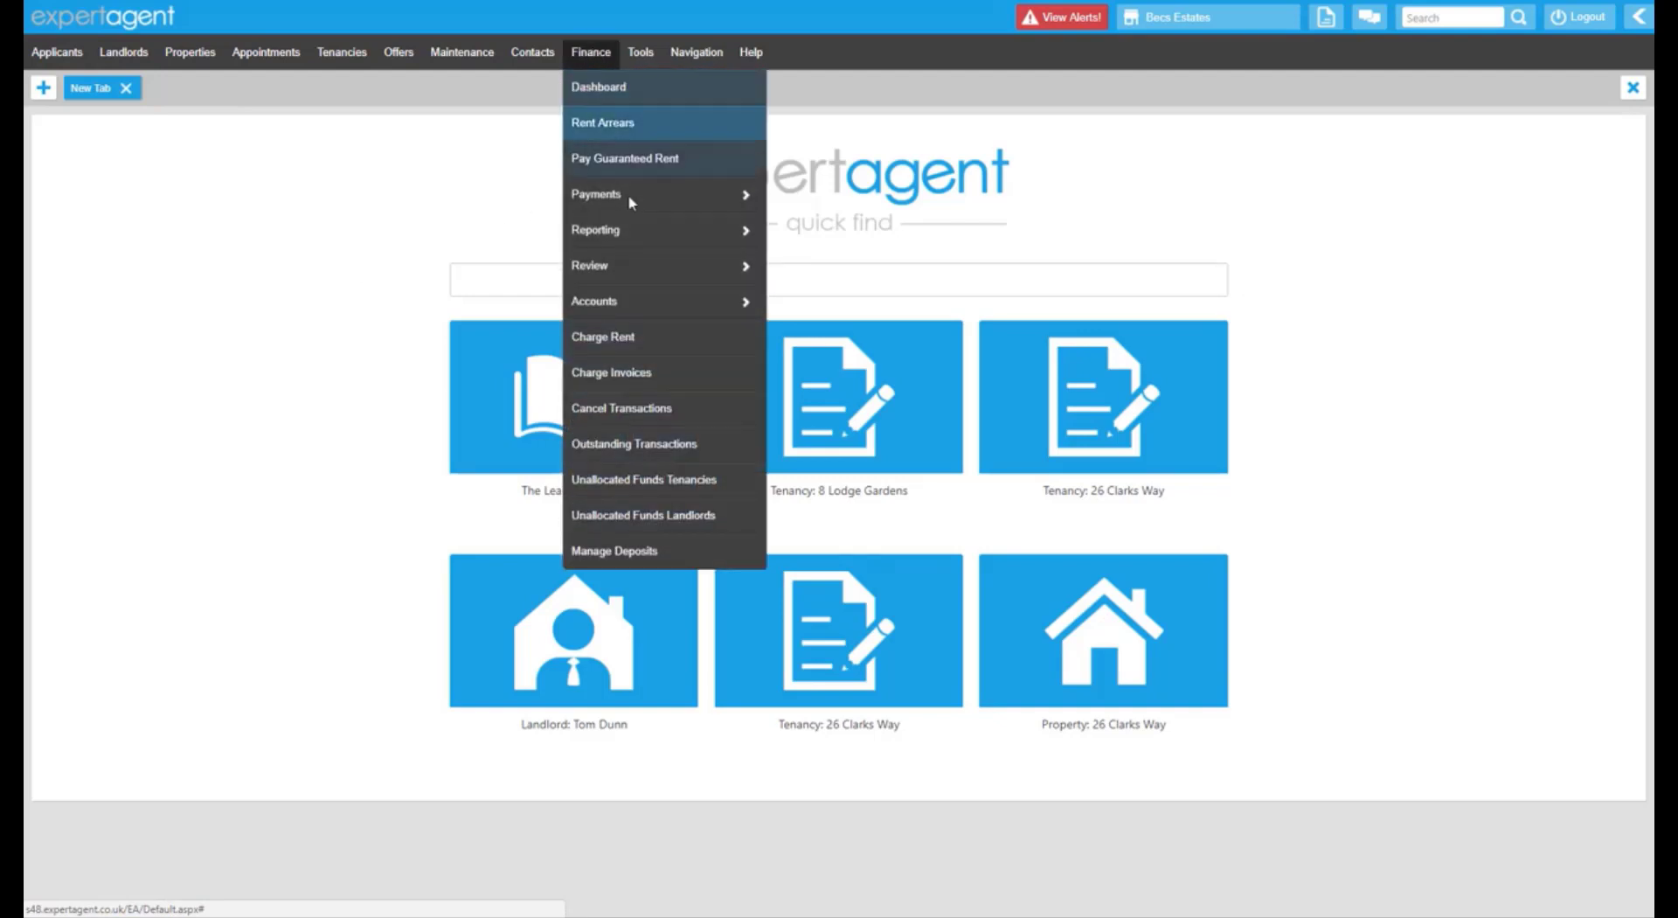
mouse_move(690, 230)
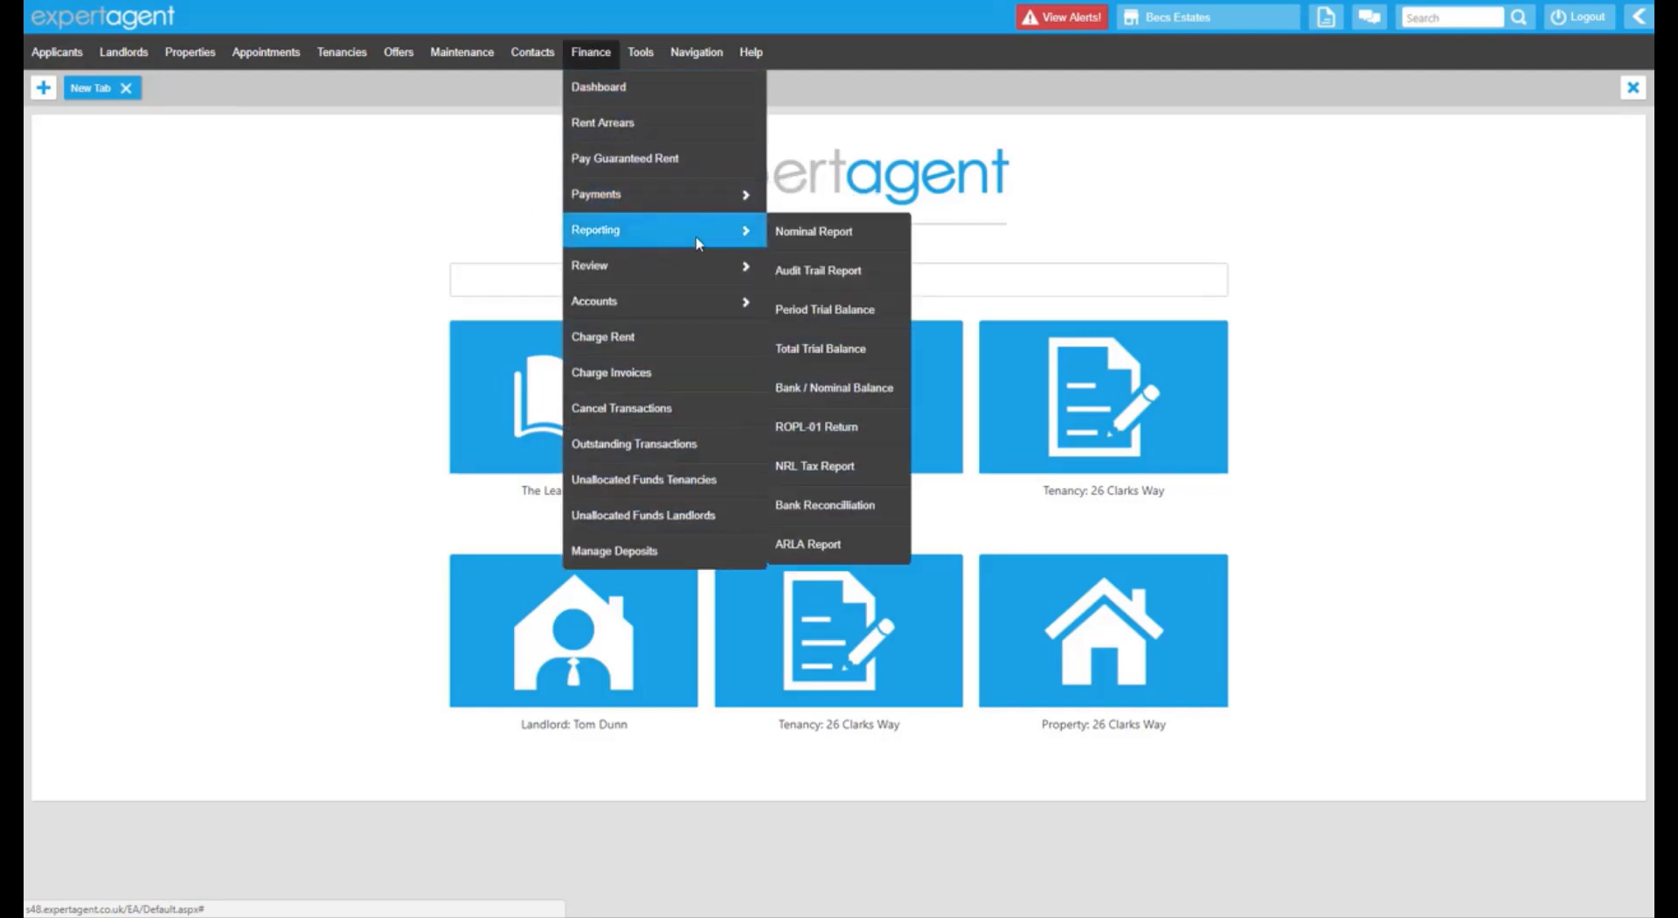
click(878, 466)
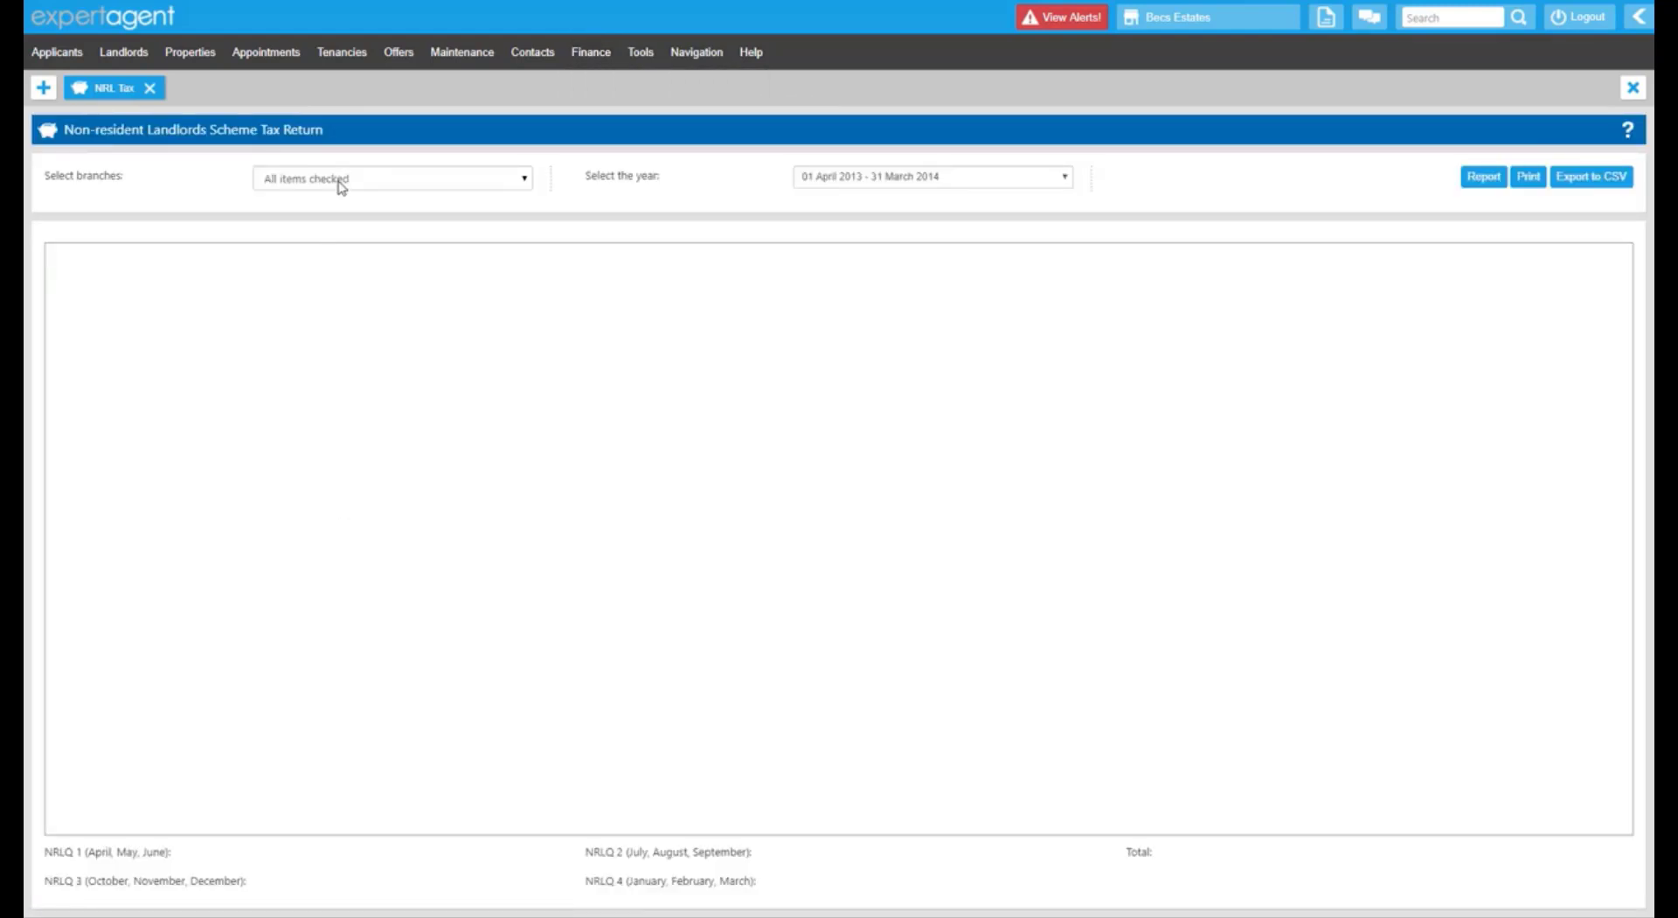
click(340, 182)
click(844, 180)
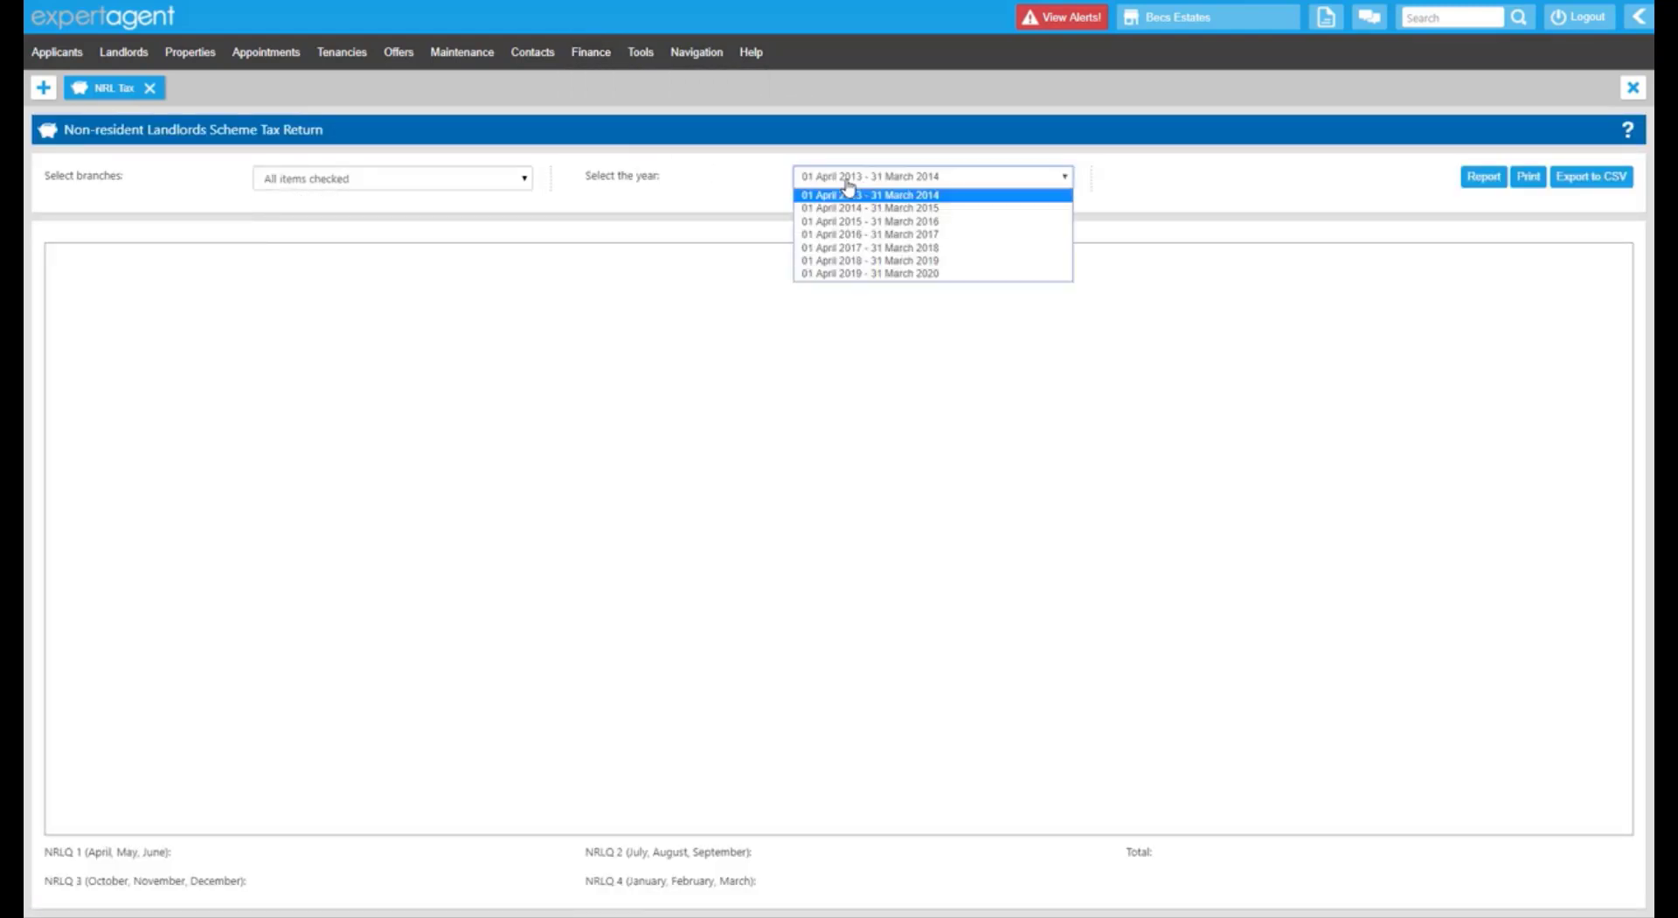
click(867, 236)
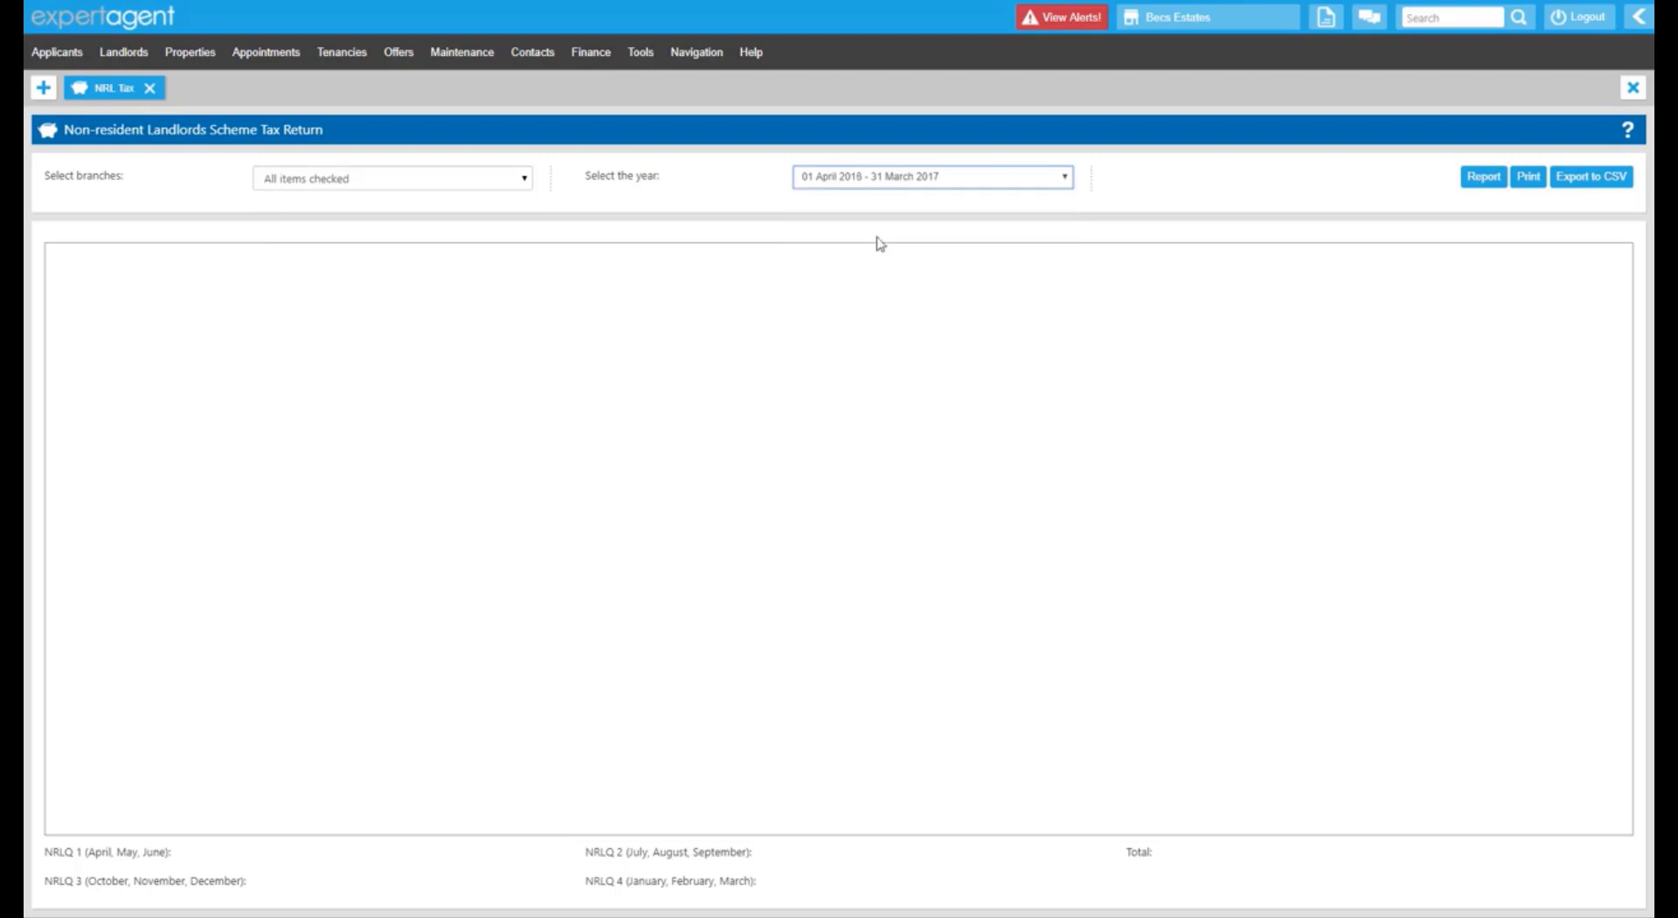
click(1475, 181)
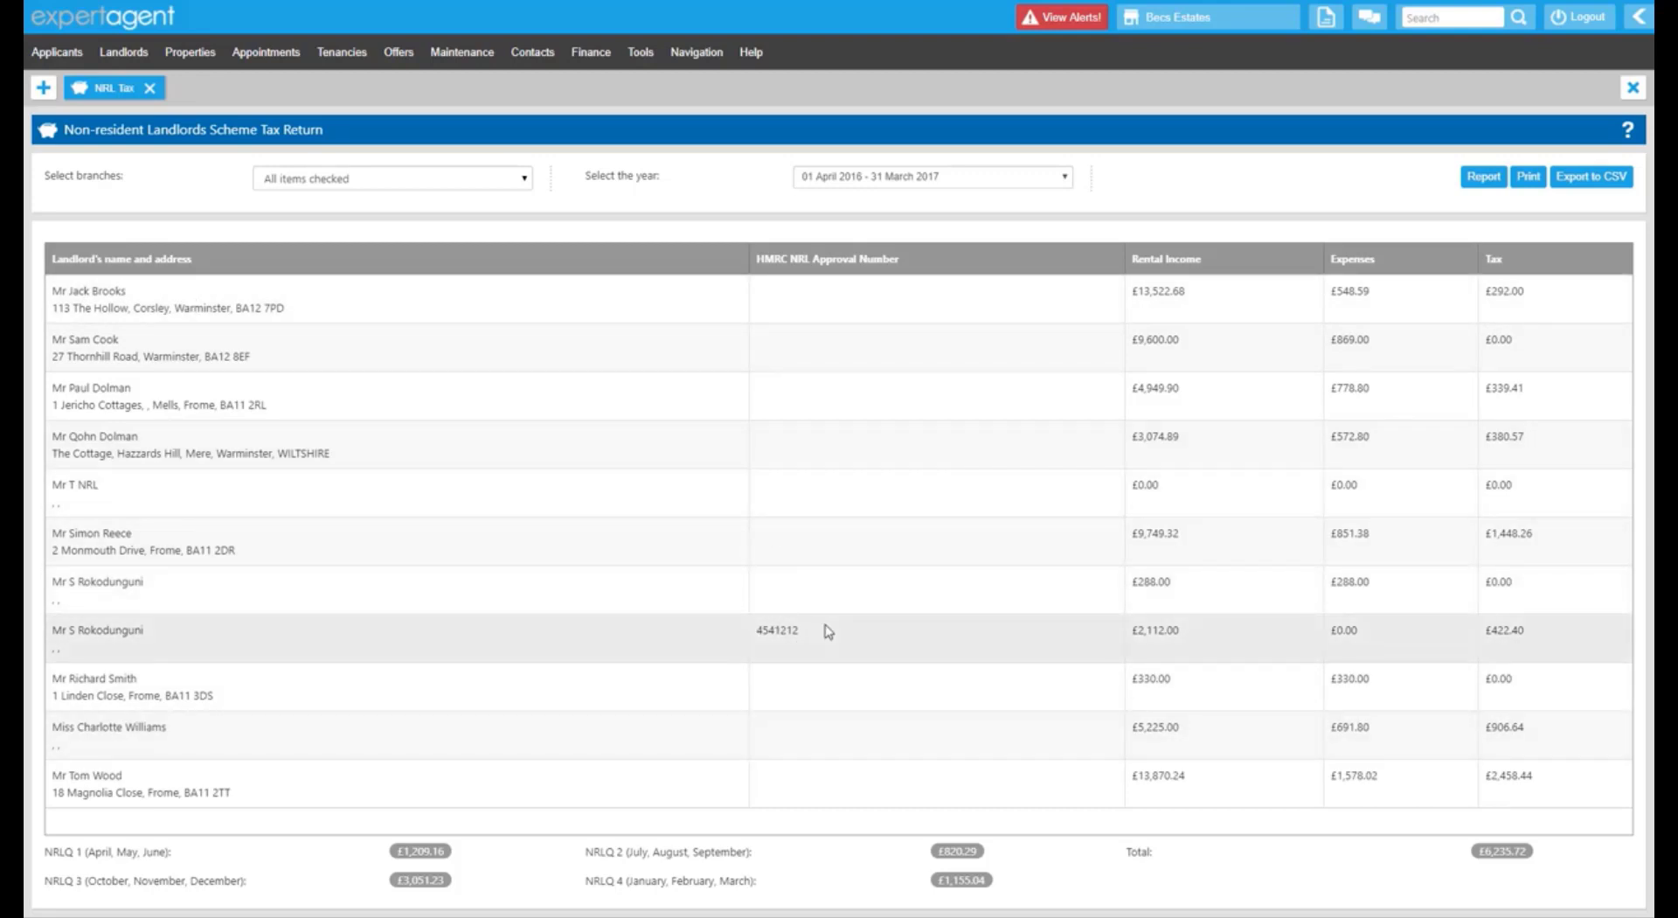
drag(798, 629, 758, 629)
drag(1183, 591, 1134, 593)
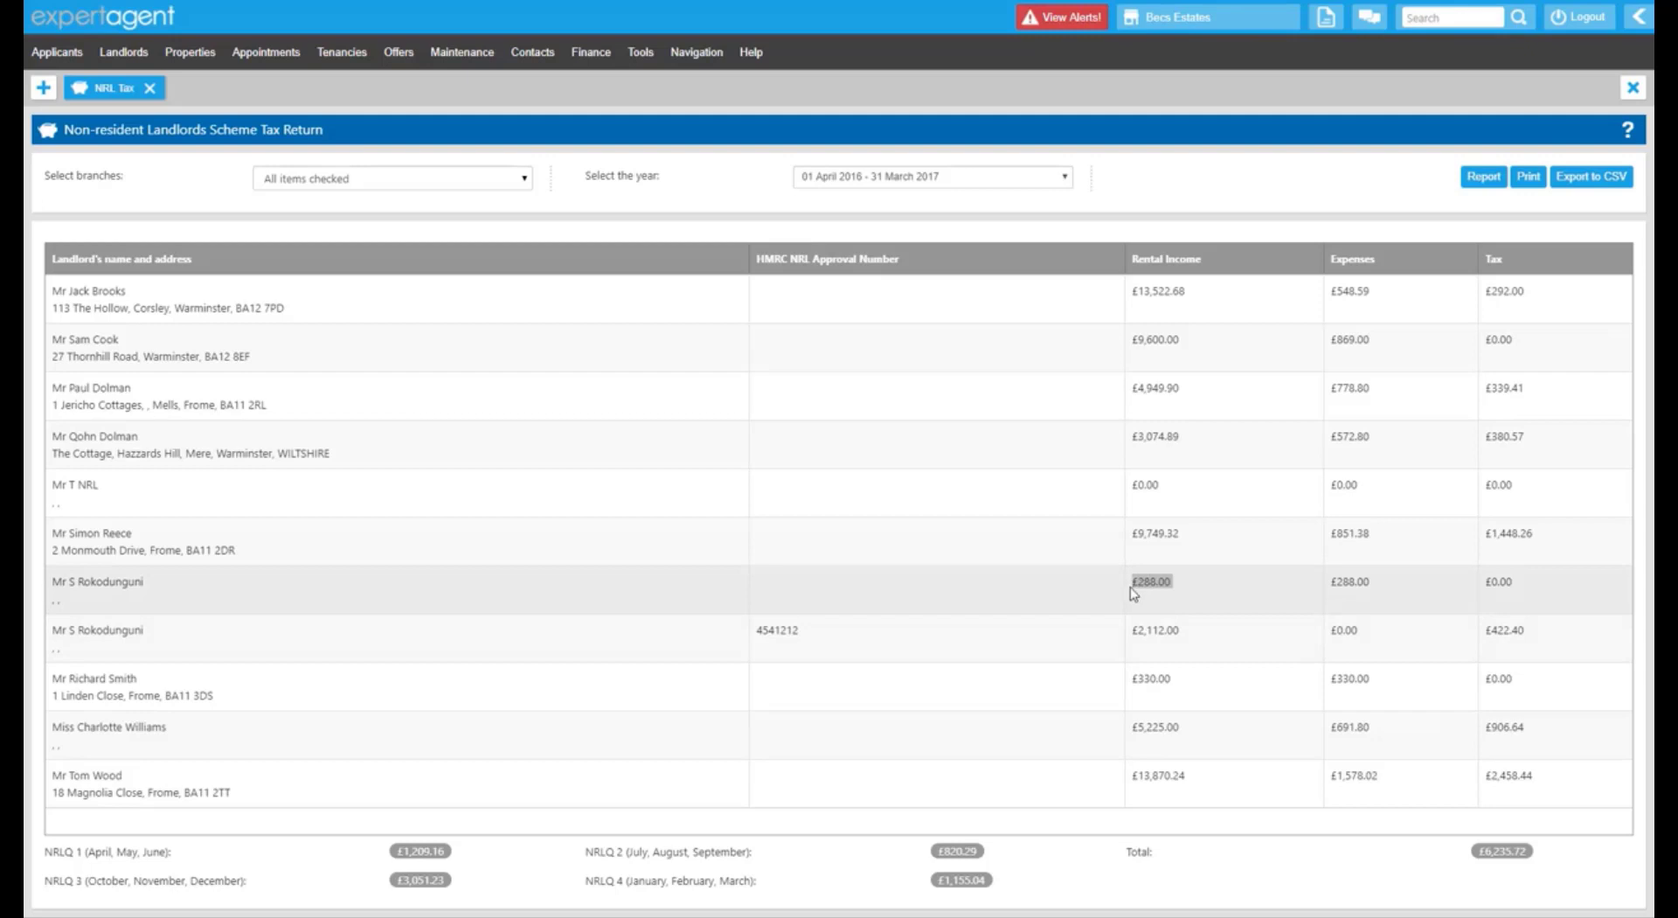
drag(1377, 591, 1333, 592)
drag(1517, 592, 1483, 601)
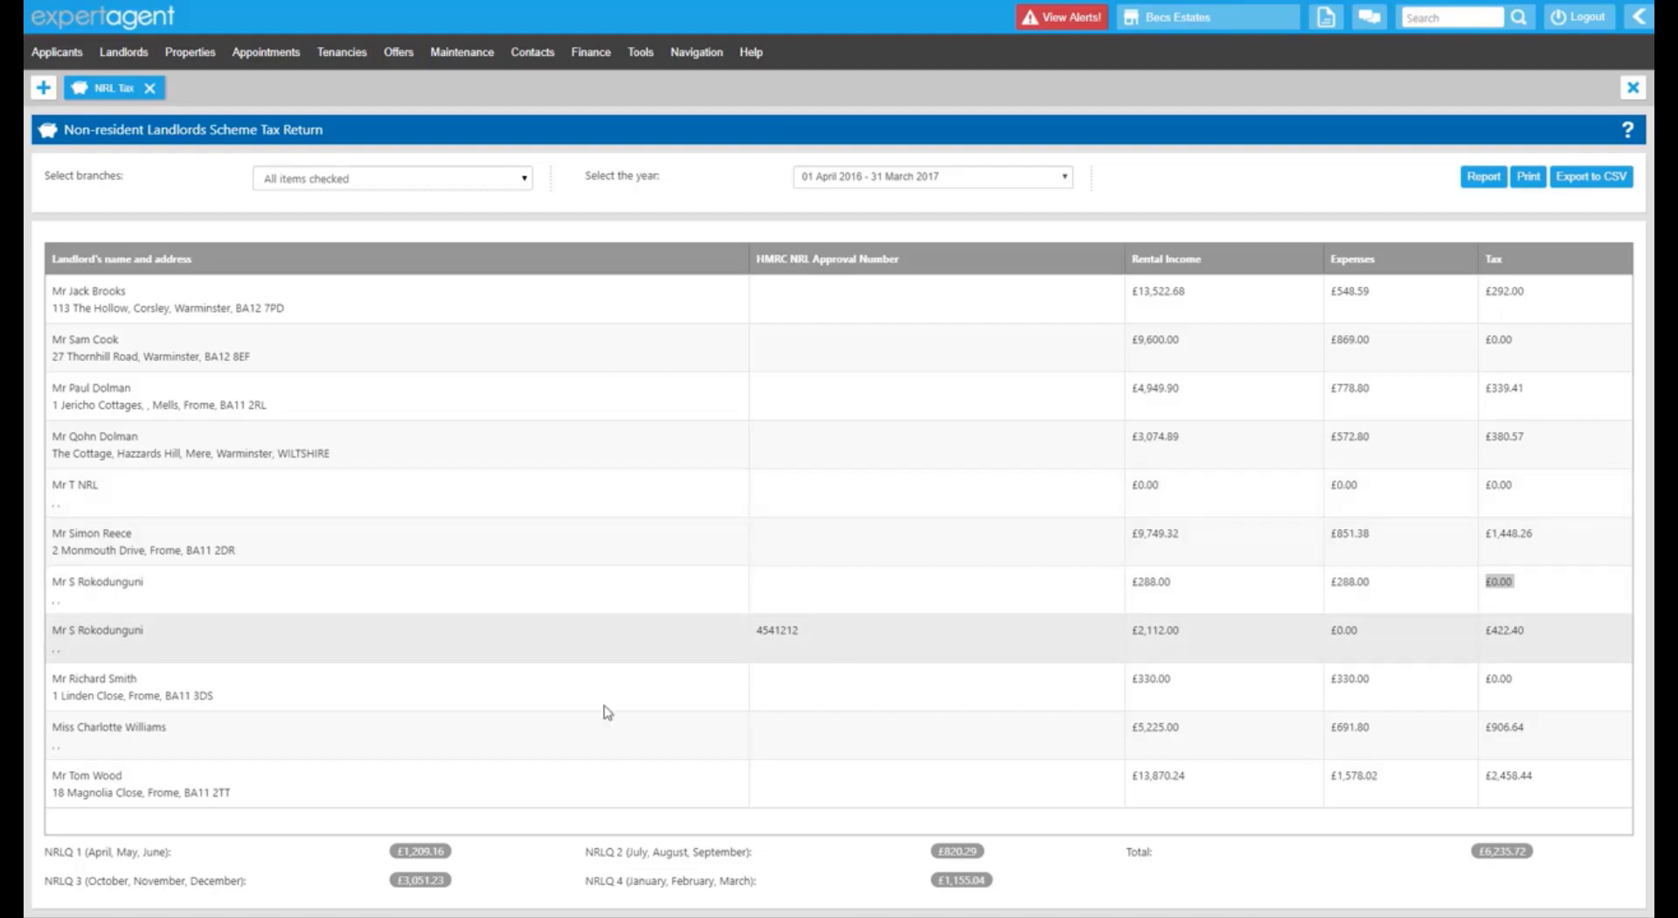
Check the NRLQ 1 and NRLQ 2 quarter totals, then close the NRL Tax report.
double_click(52, 853)
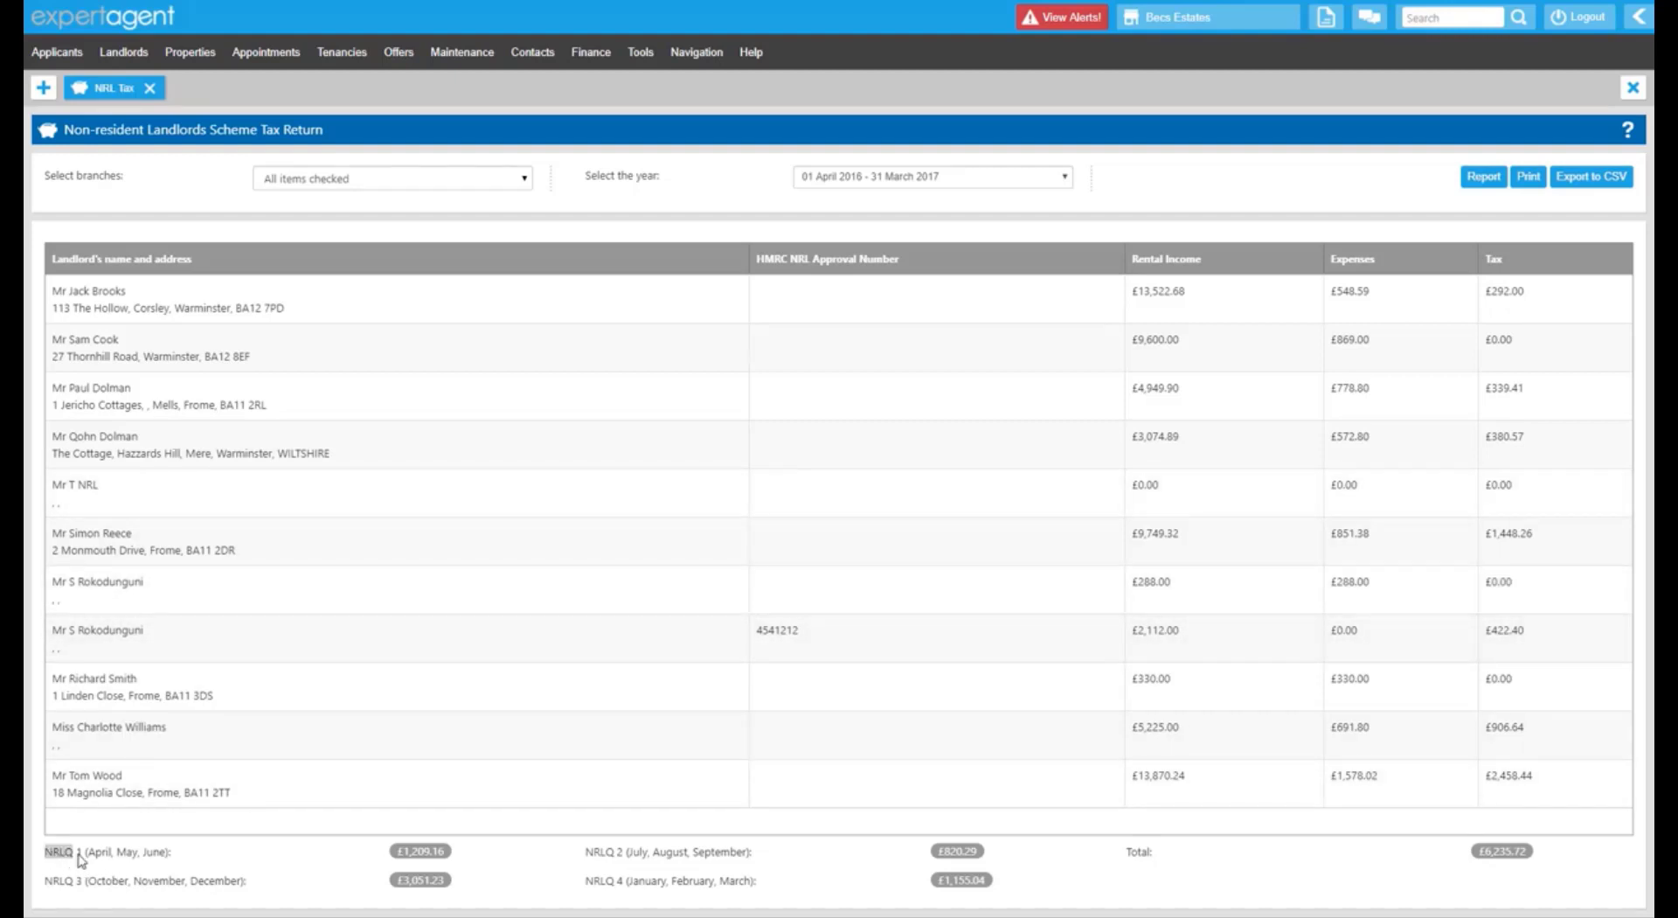
drag(78, 855, 84, 855)
drag(687, 851, 718, 874)
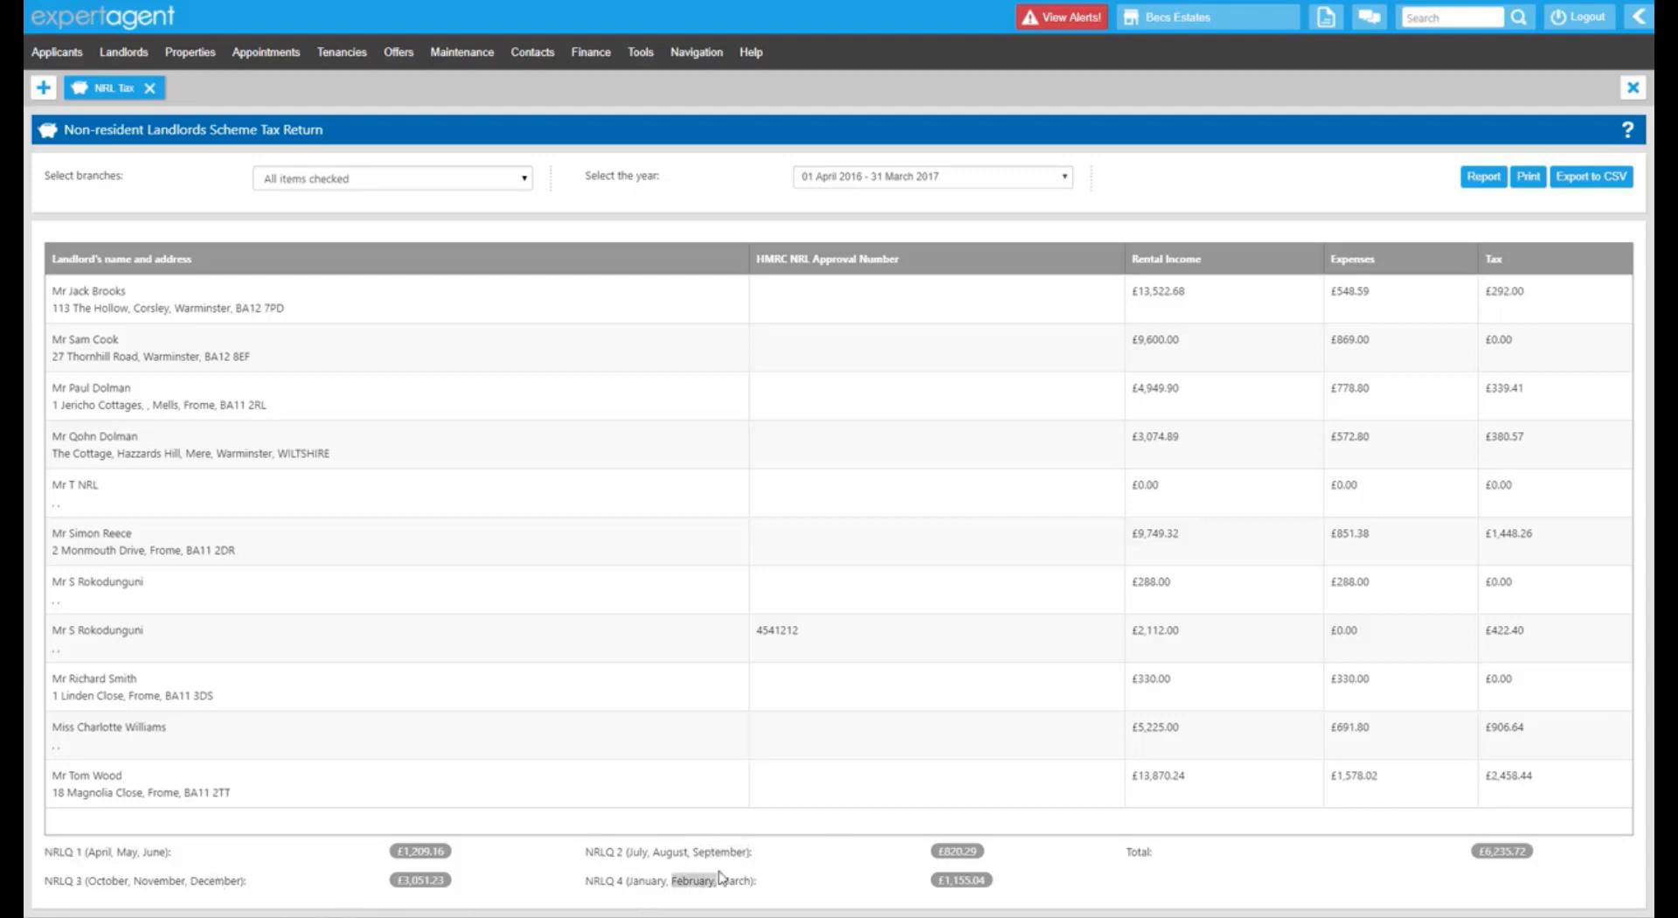
click(1487, 857)
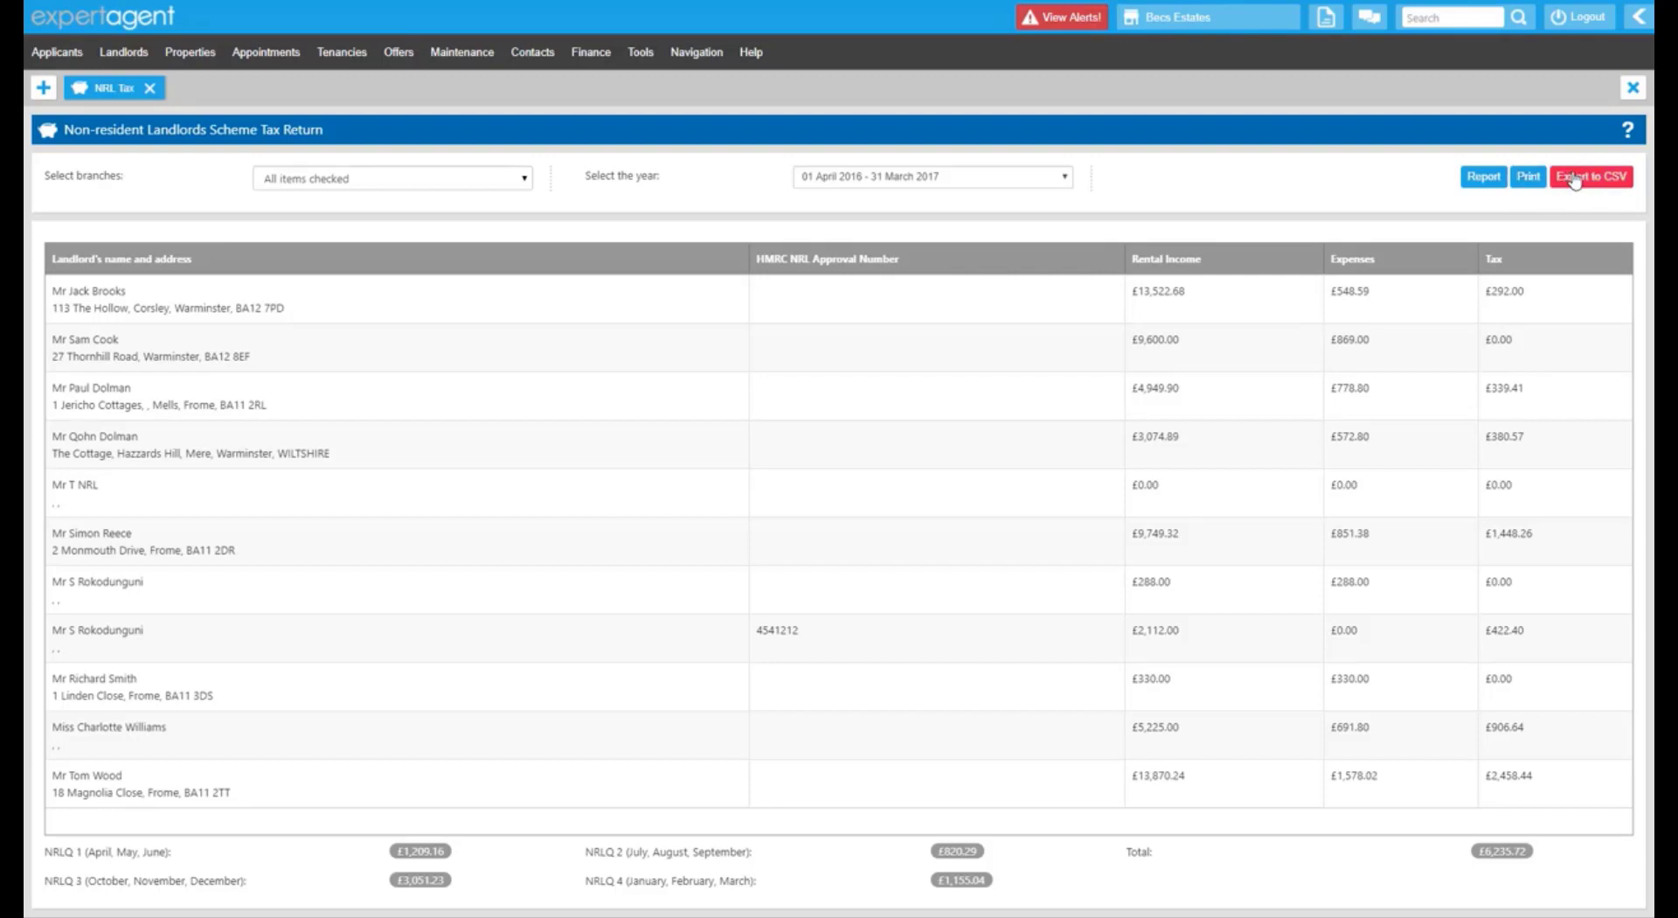
click(149, 87)
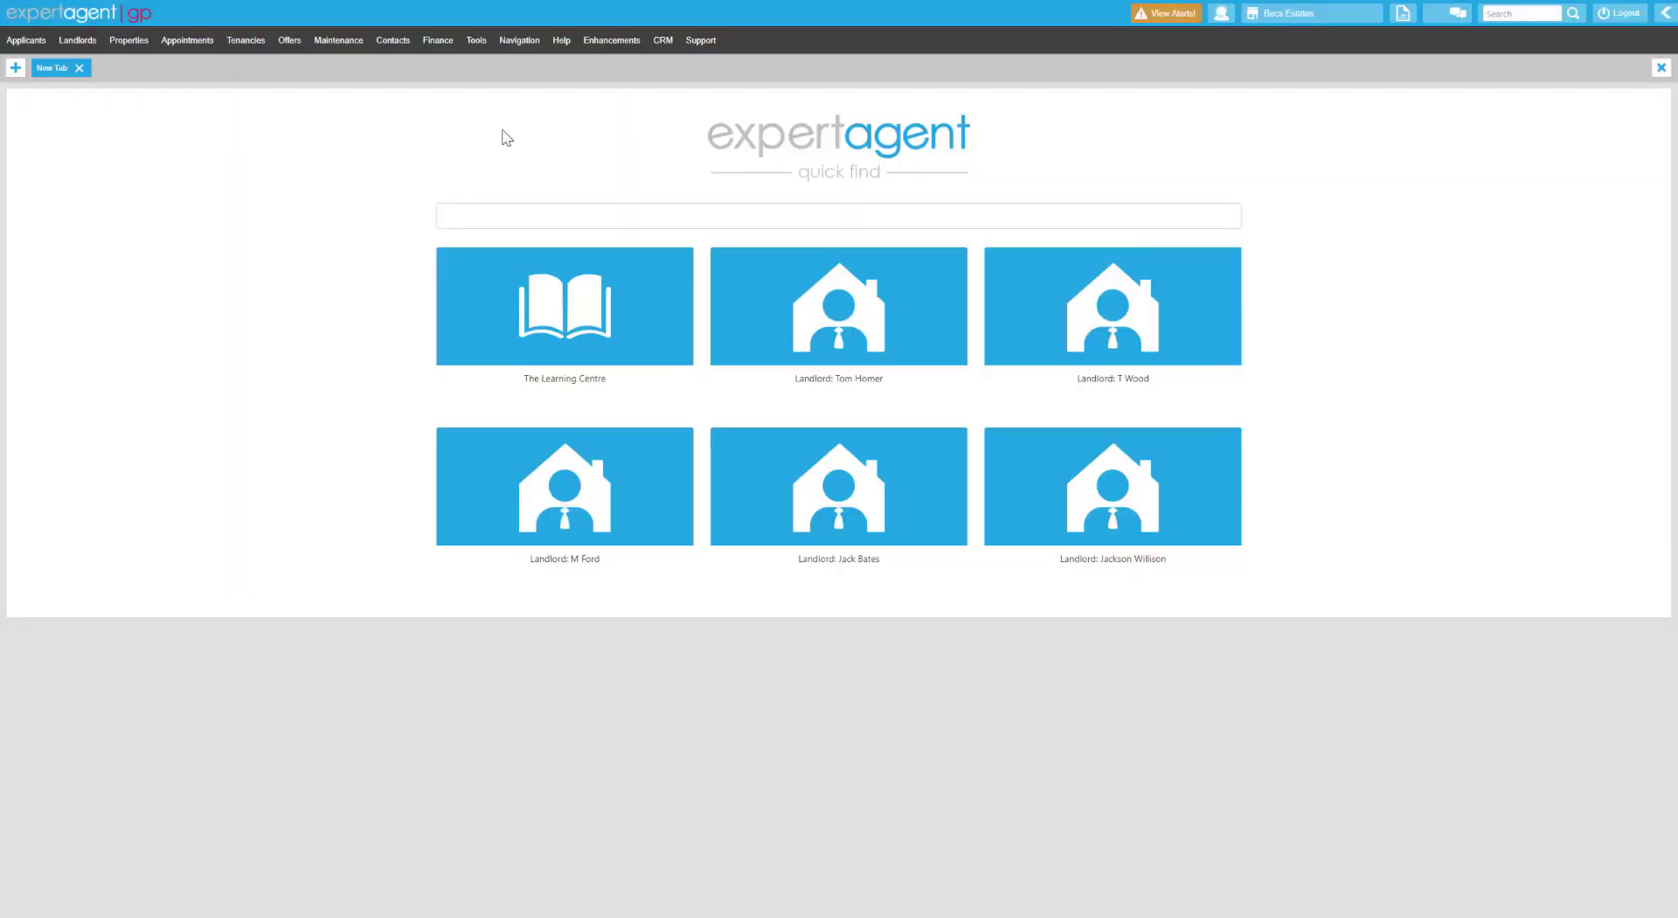
Go through Finance > Reporting to the VAT Export – MTD screen.
click(436, 41)
mouse_move(489, 150)
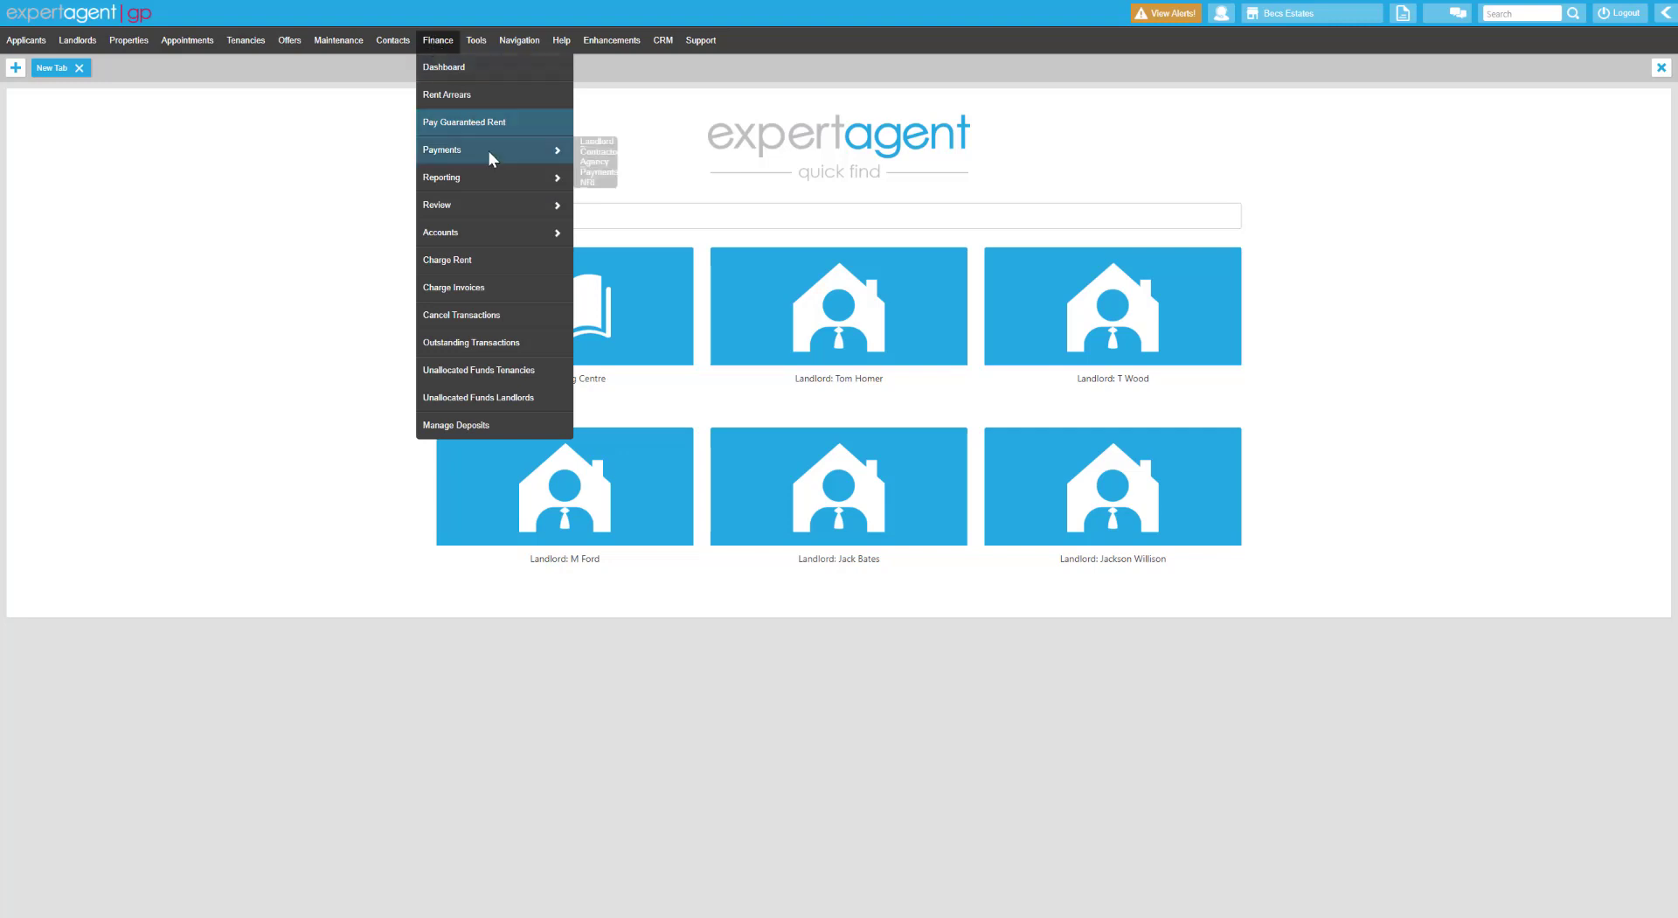
mouse_move(542, 180)
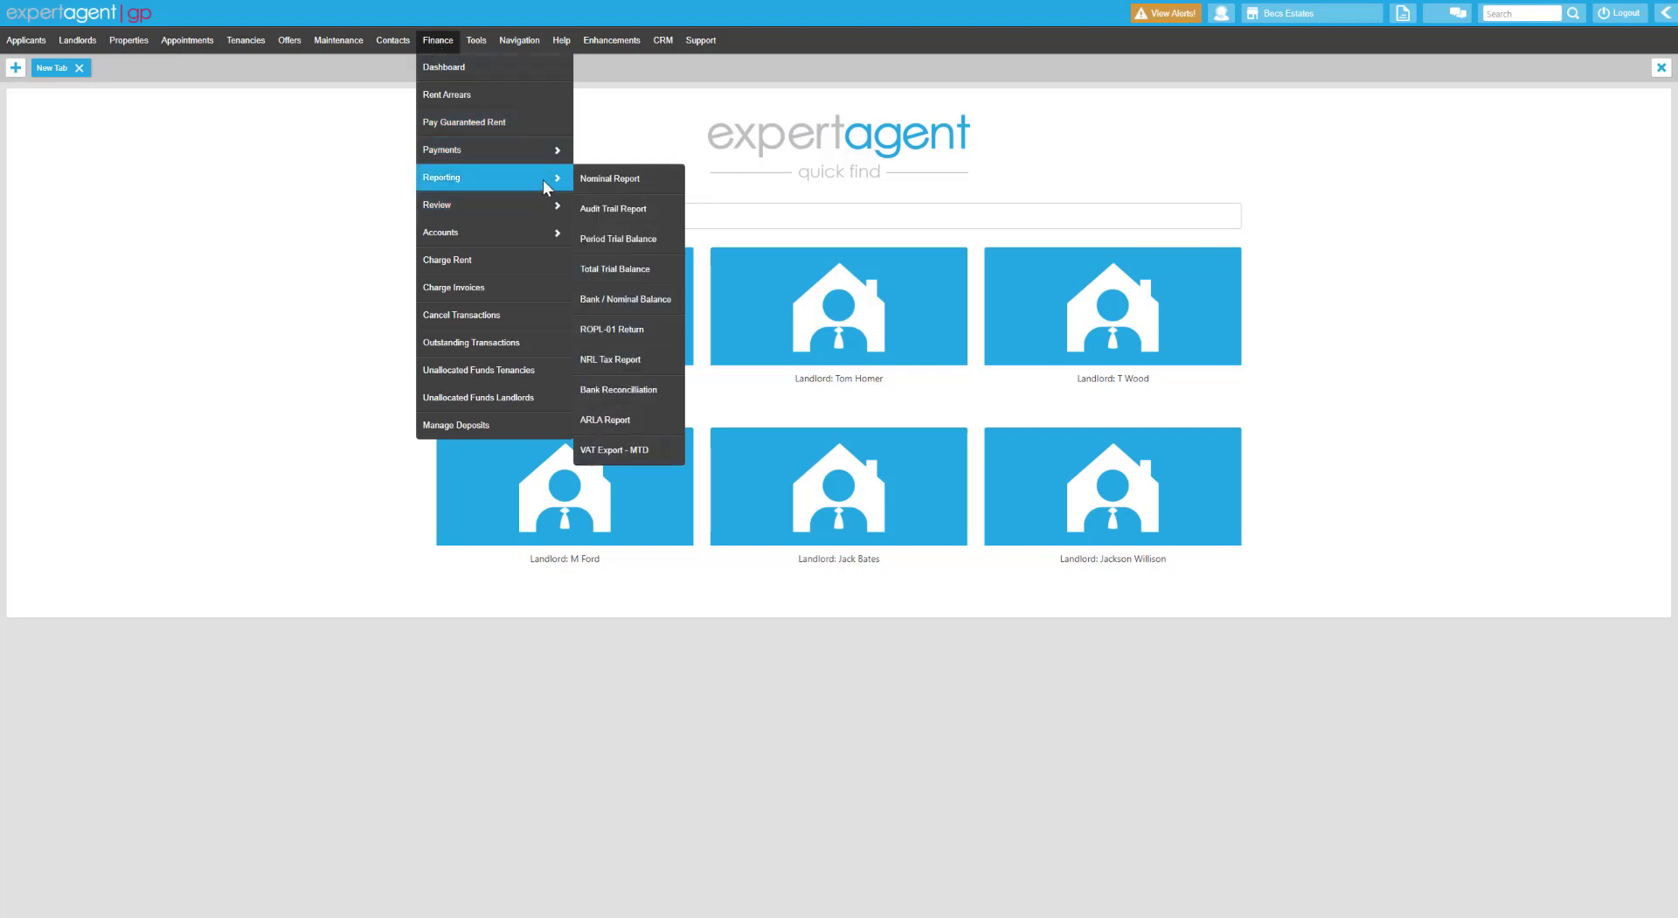
mouse_move(447, 44)
mouse_move(481, 178)
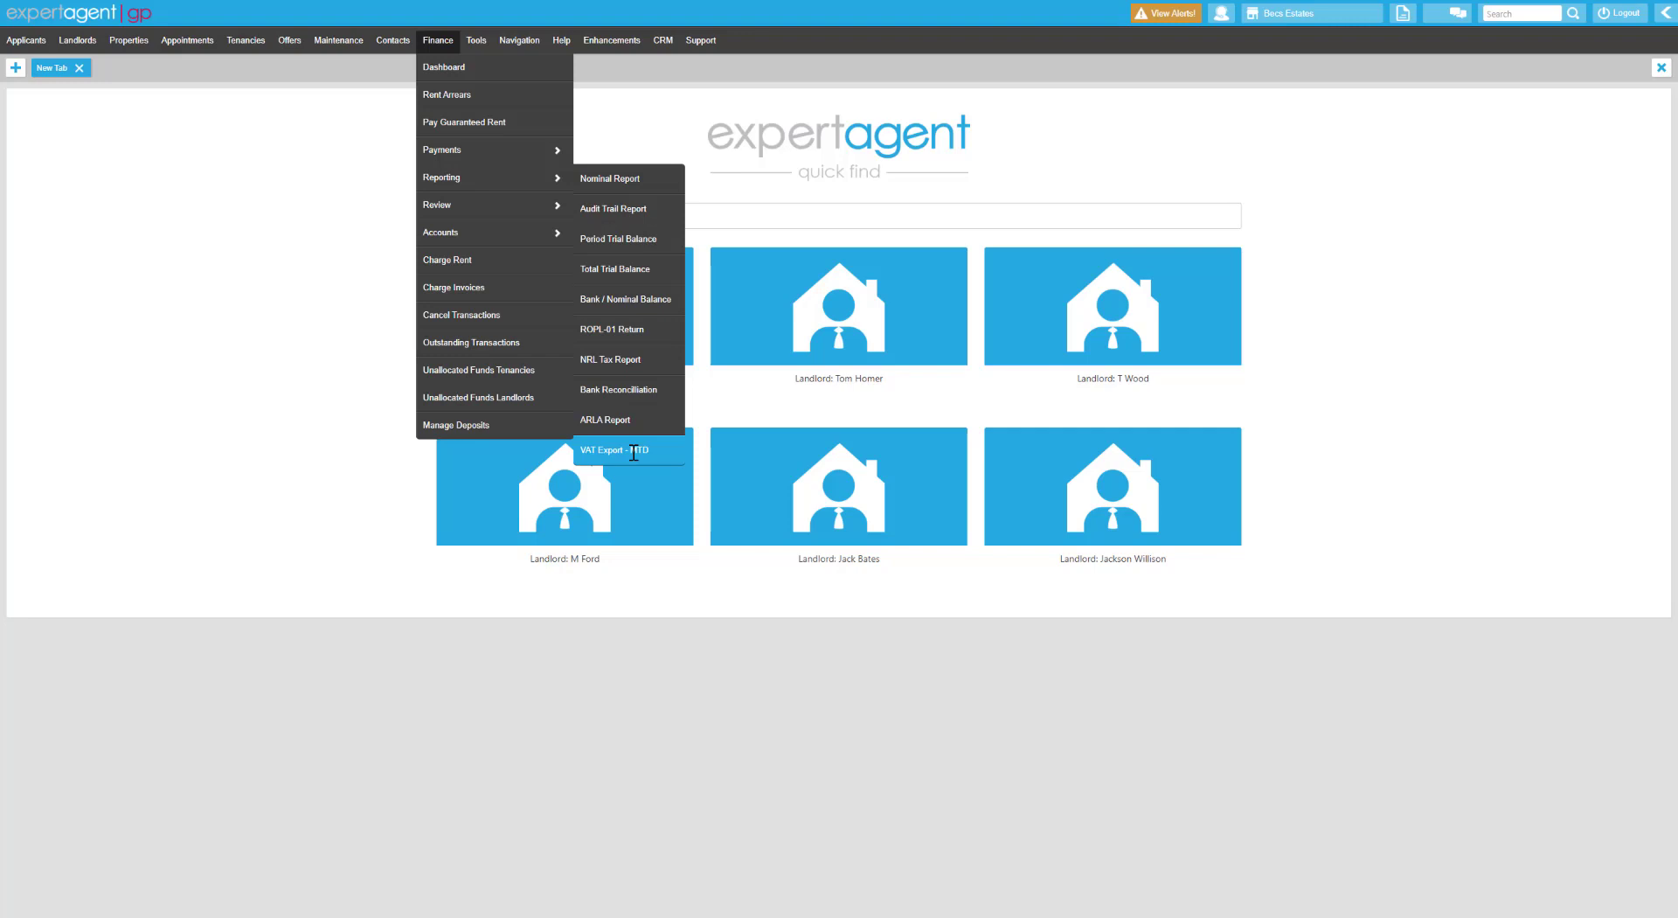
click(633, 452)
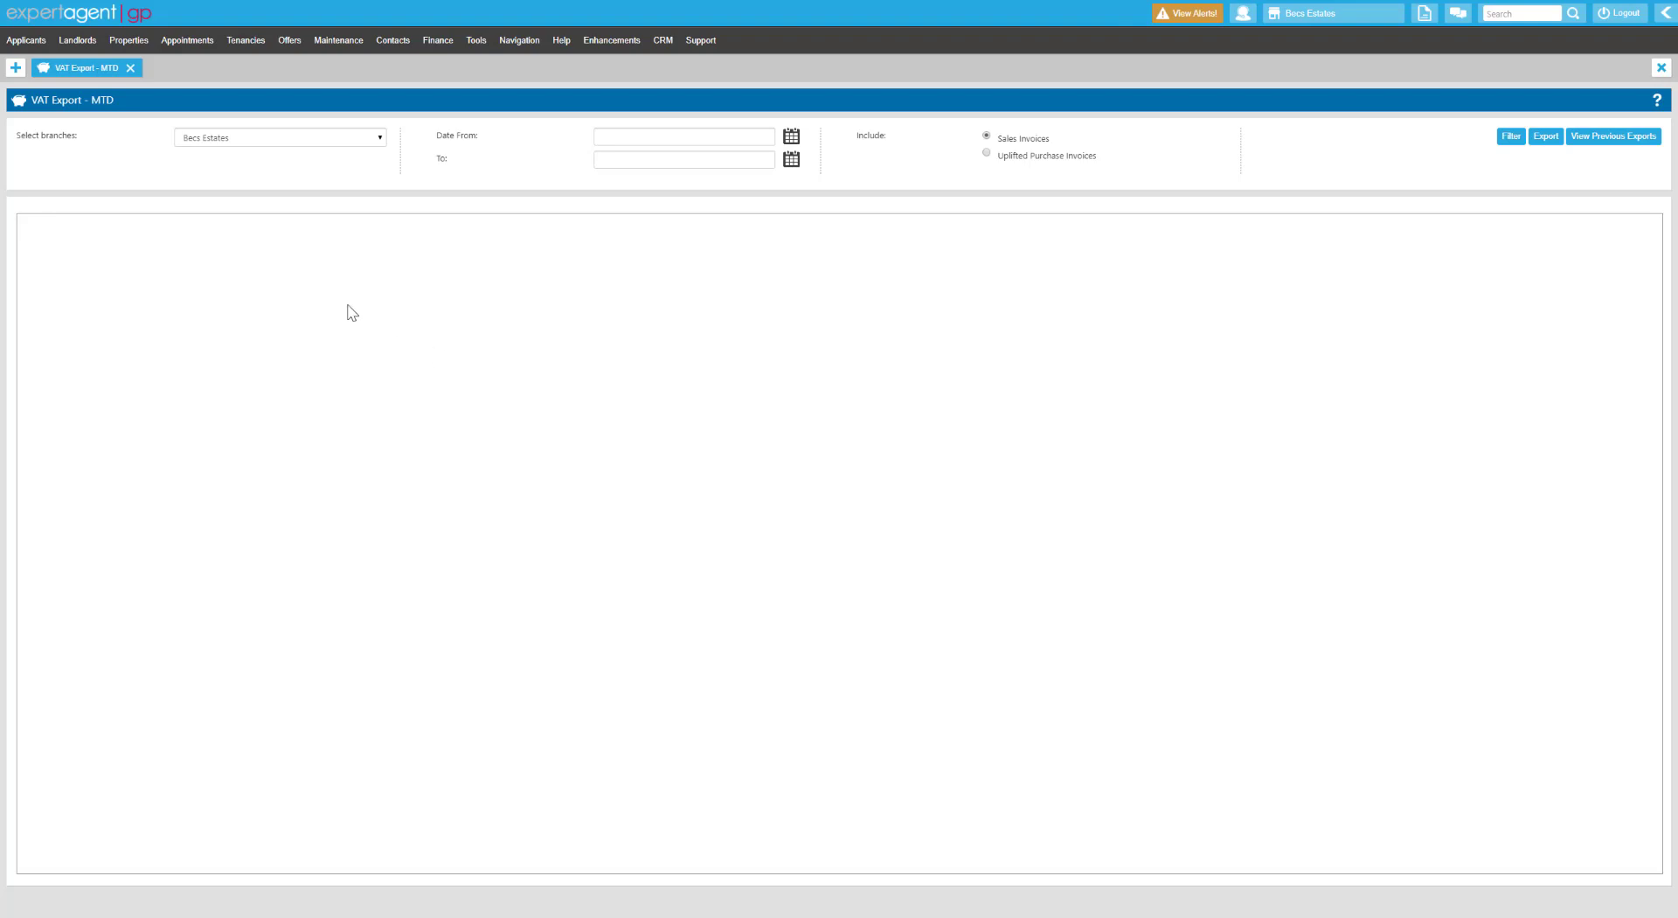
Filter Becs Estates sales invoices dated 16 to 26 March 2020 on the VAT export page.
click(316, 147)
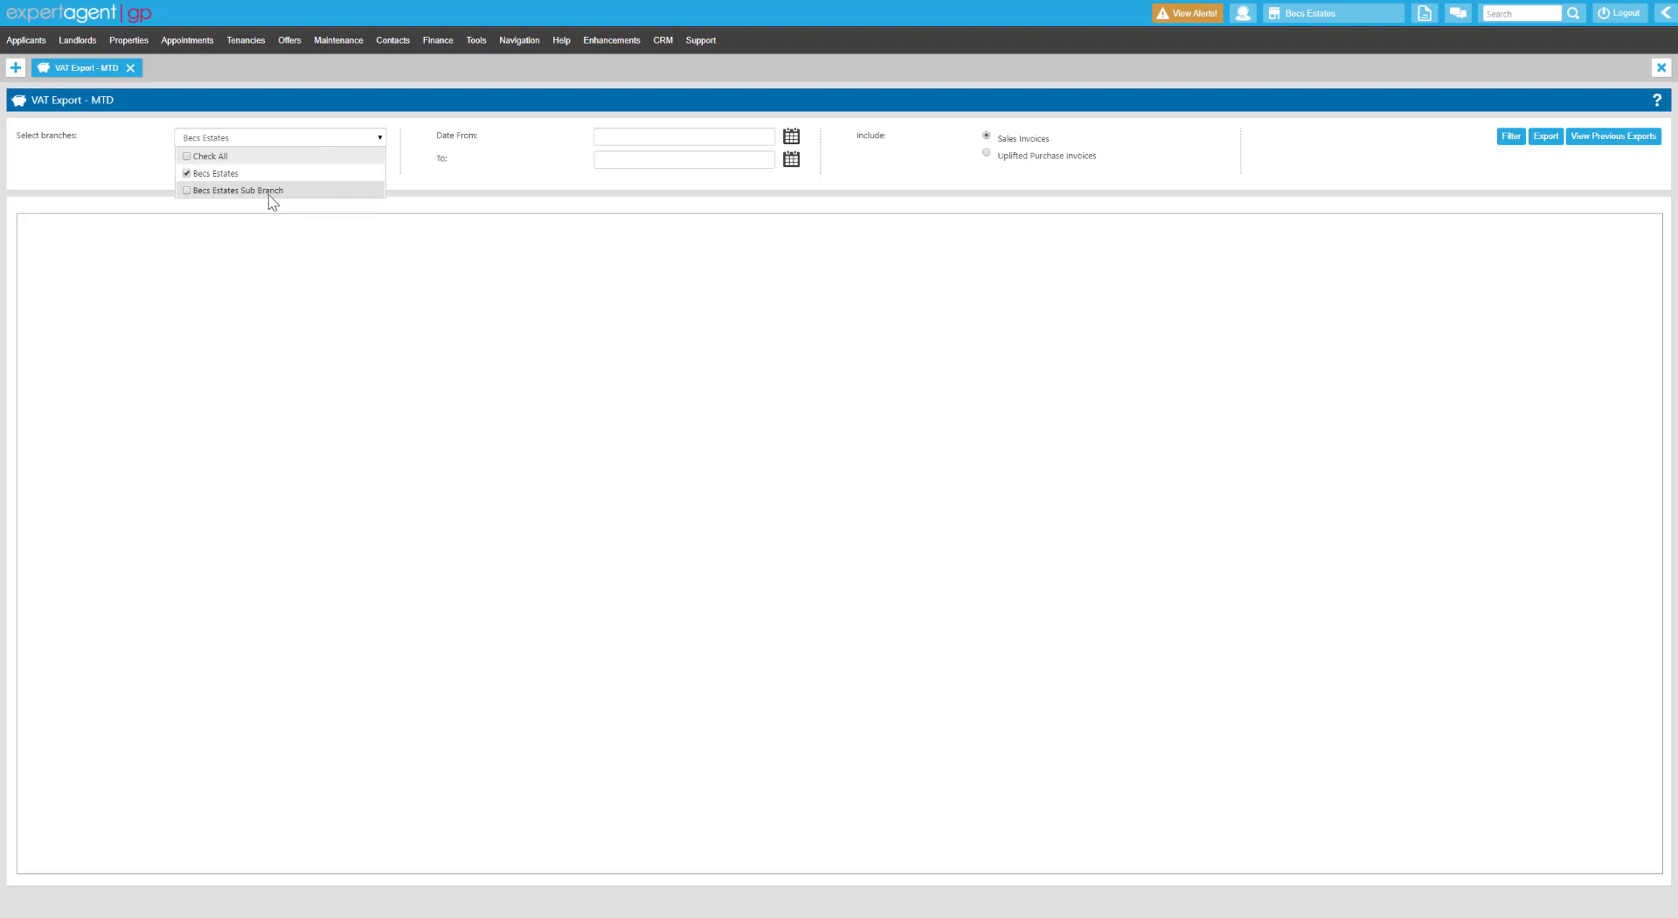
click(430, 170)
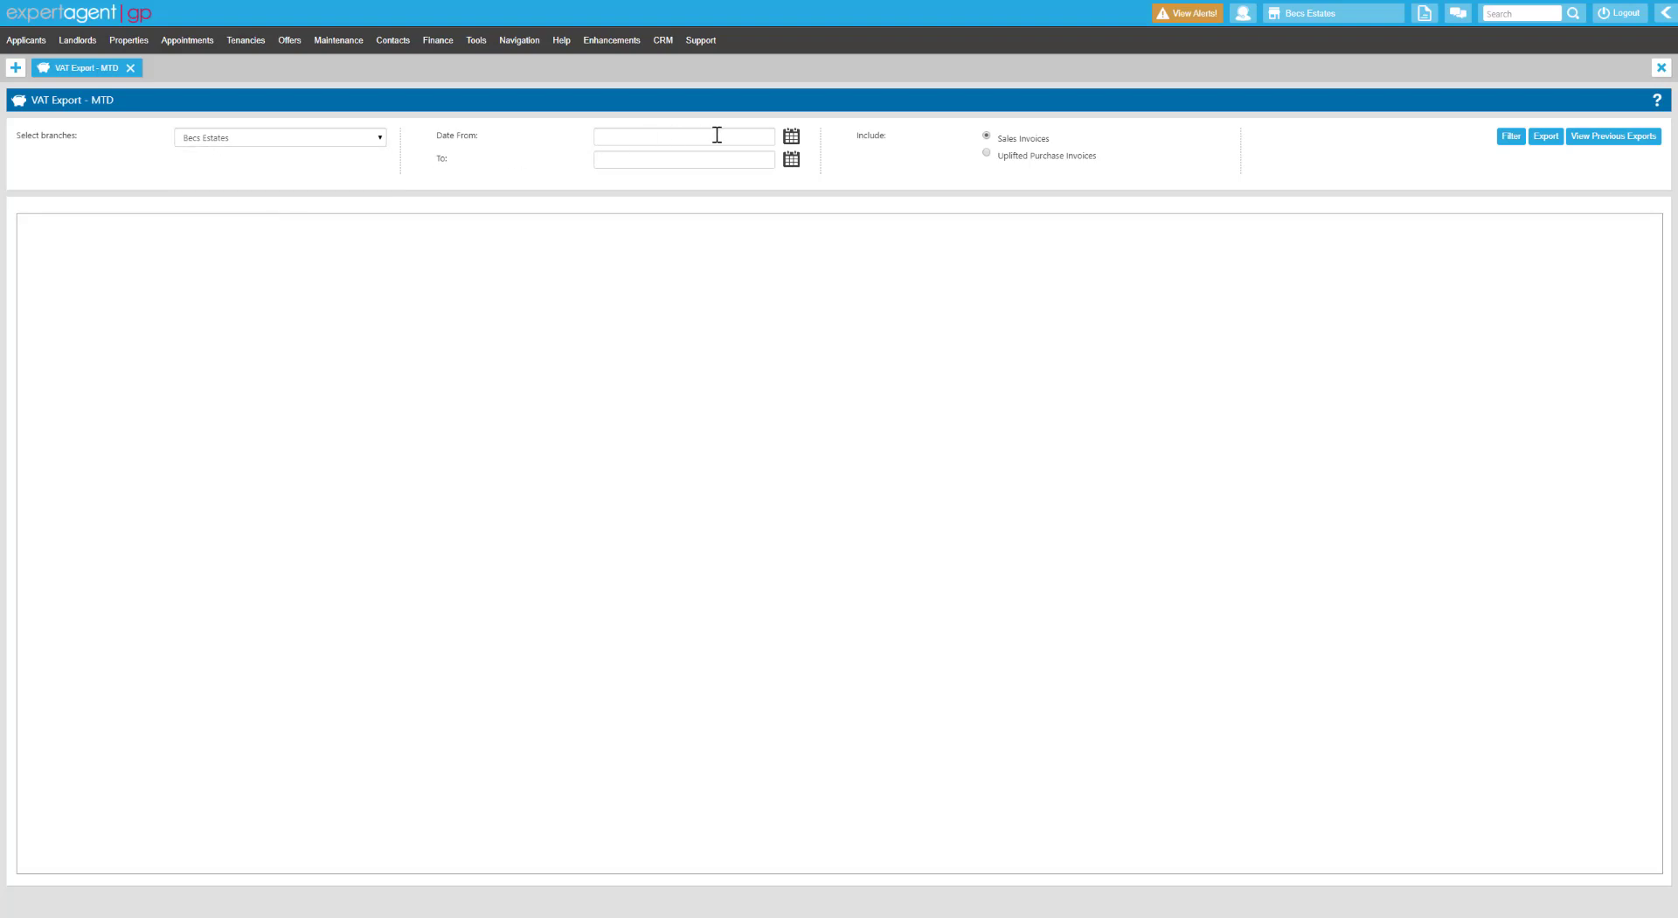
click(789, 138)
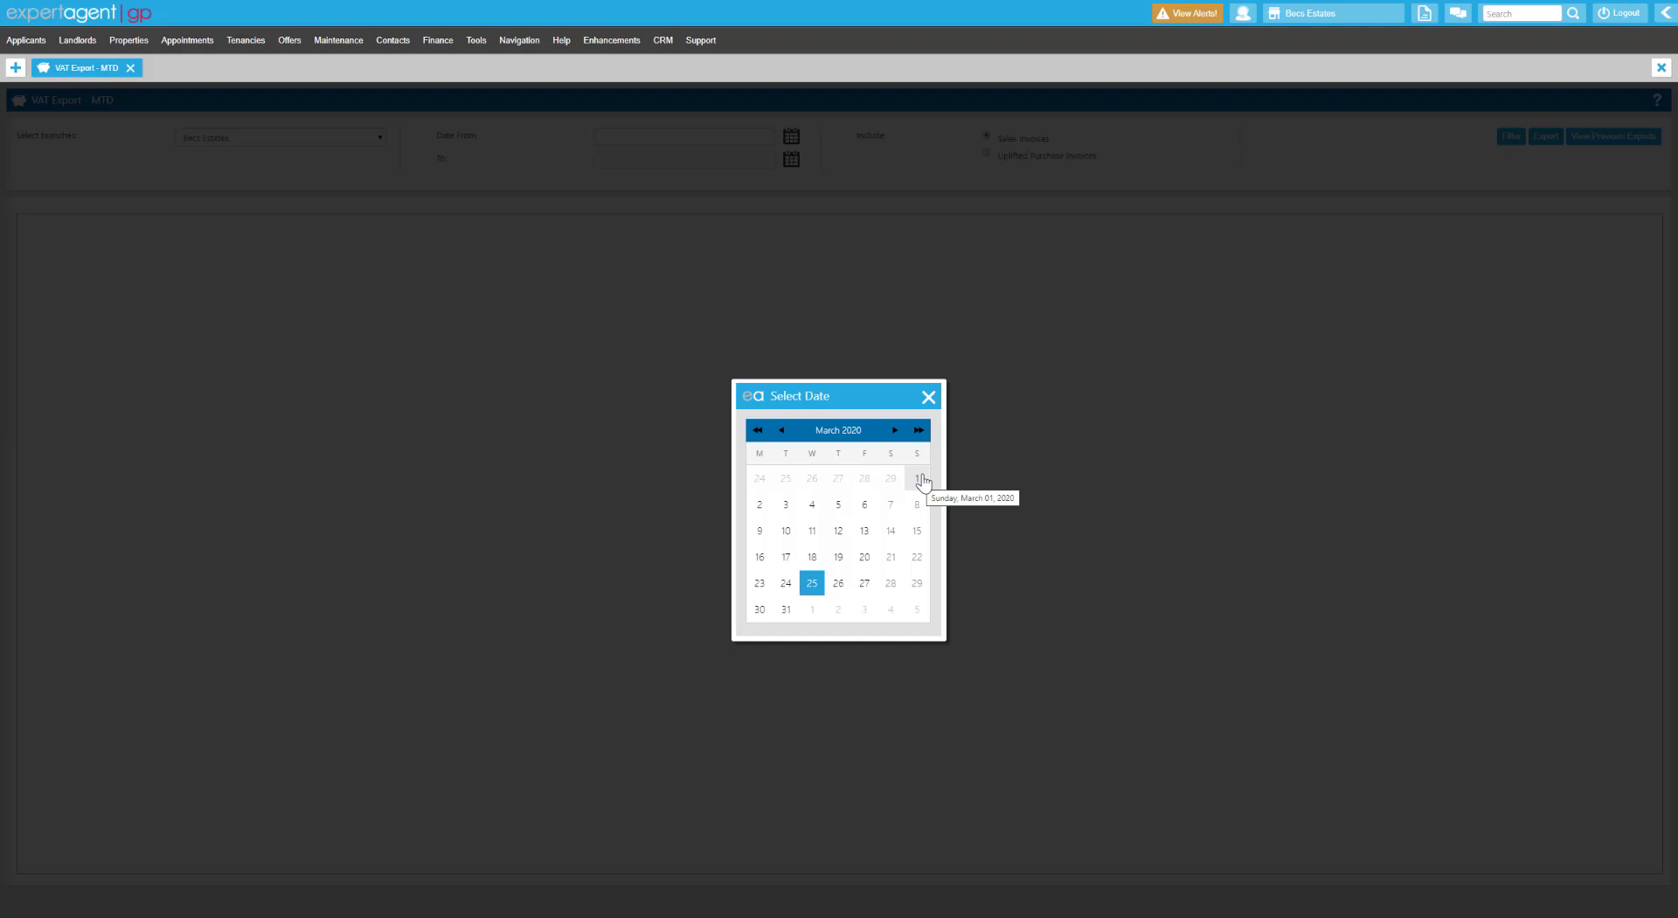
click(759, 556)
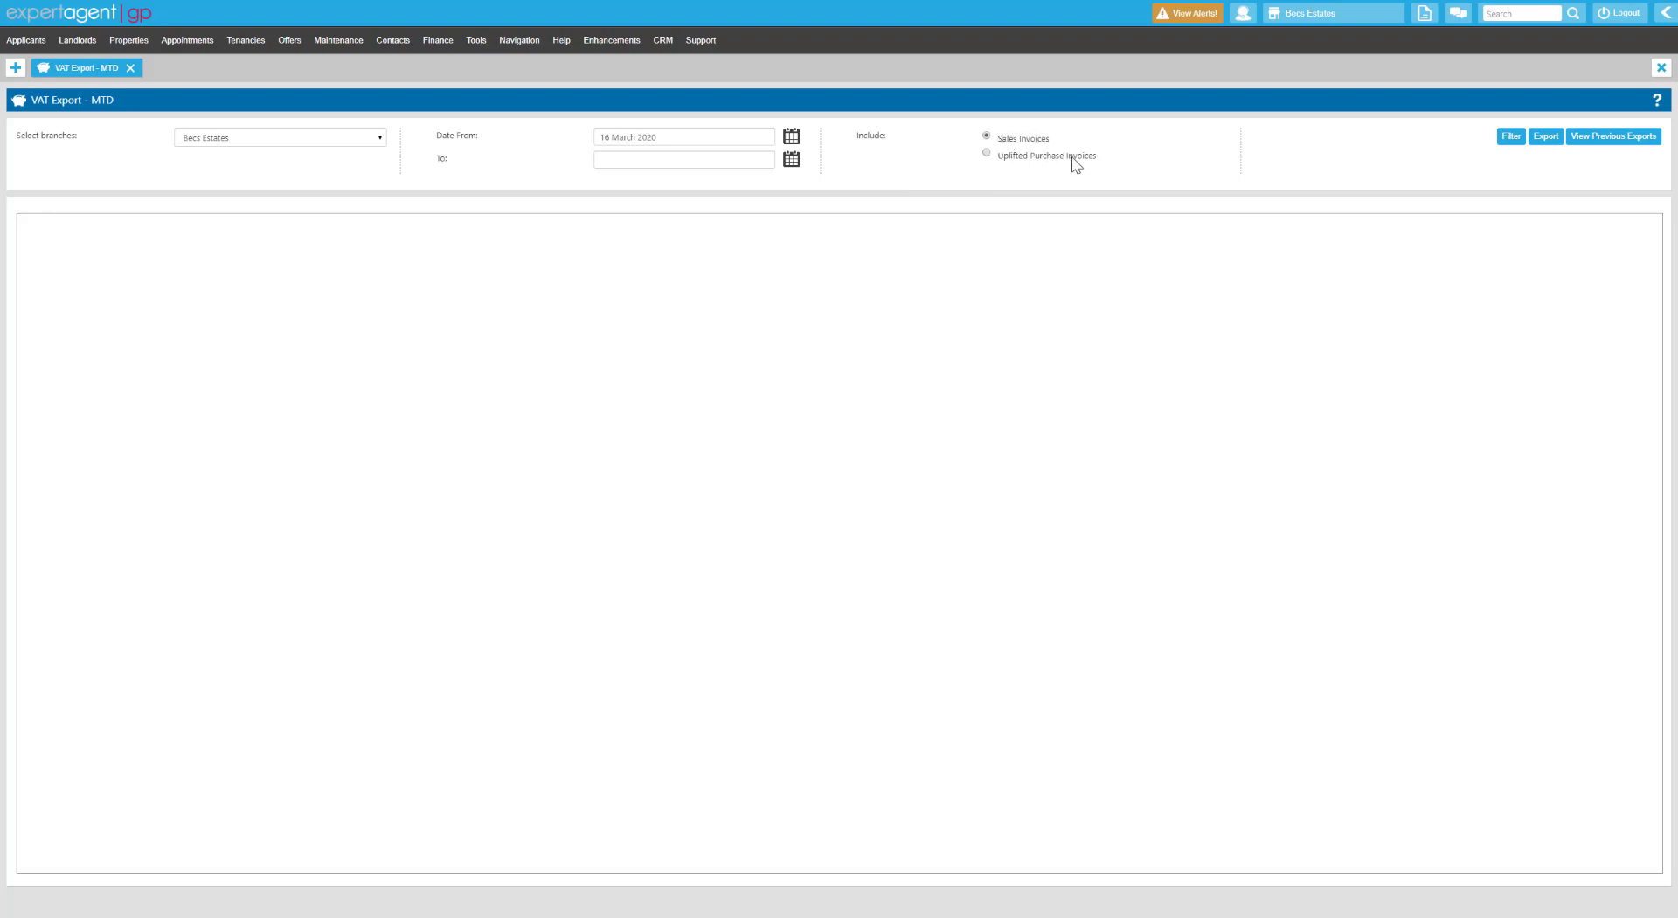
drag(1074, 158, 1048, 167)
click(1507, 139)
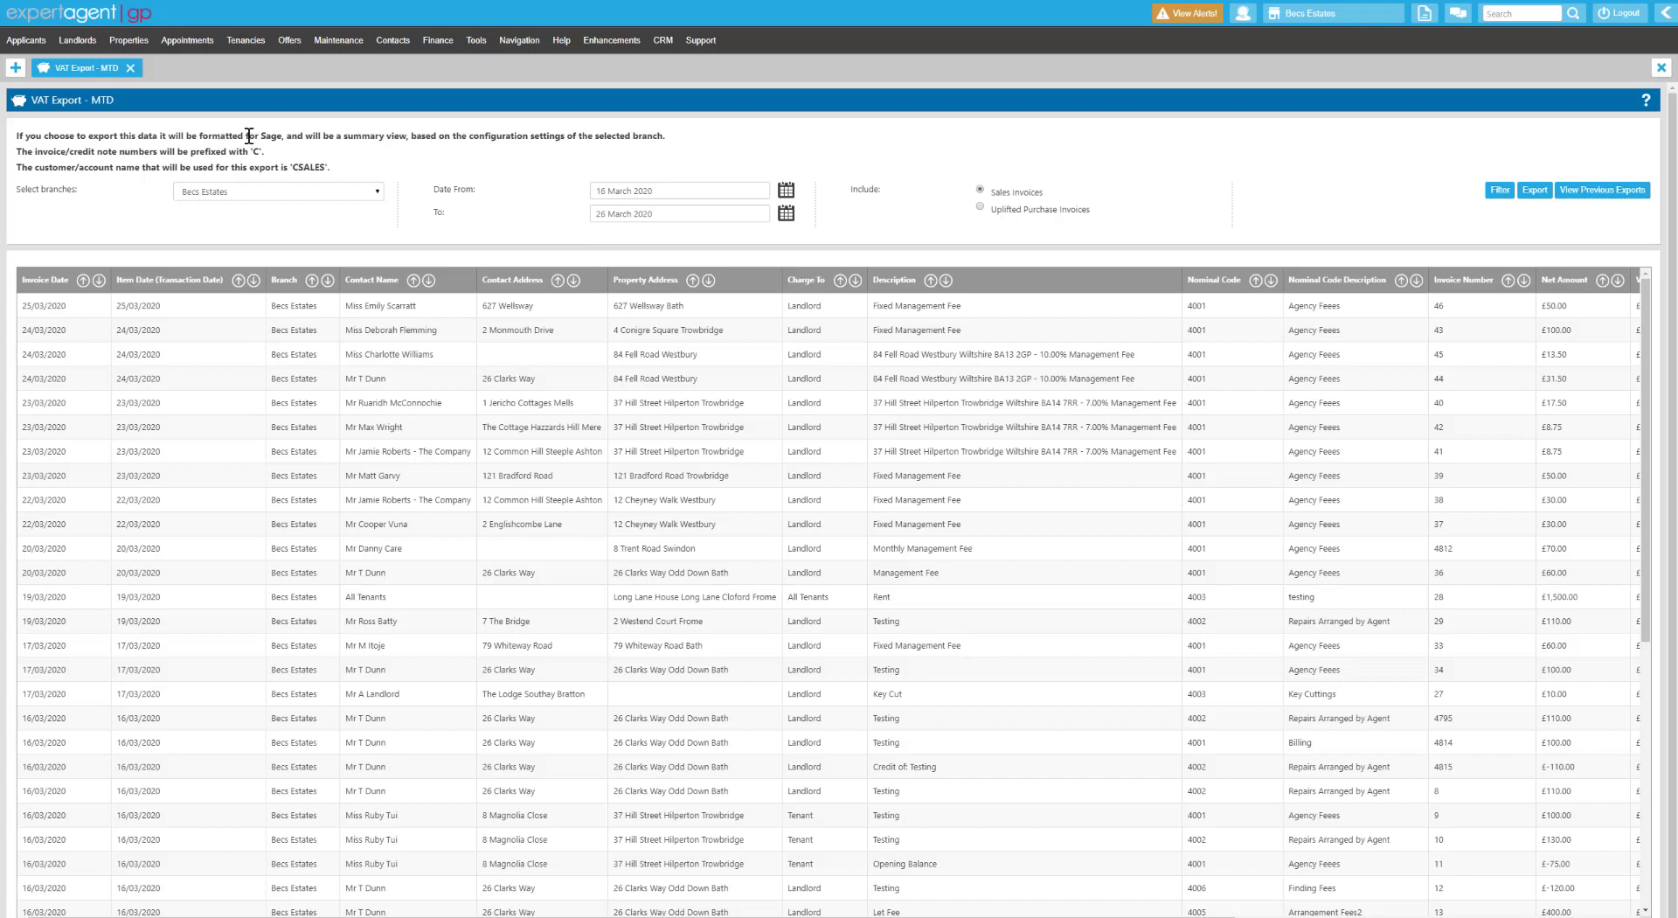
Note the summary-view message, then open the system Configuration page.
drag(362, 137, 385, 137)
mouse_move(476, 48)
click(297, 79)
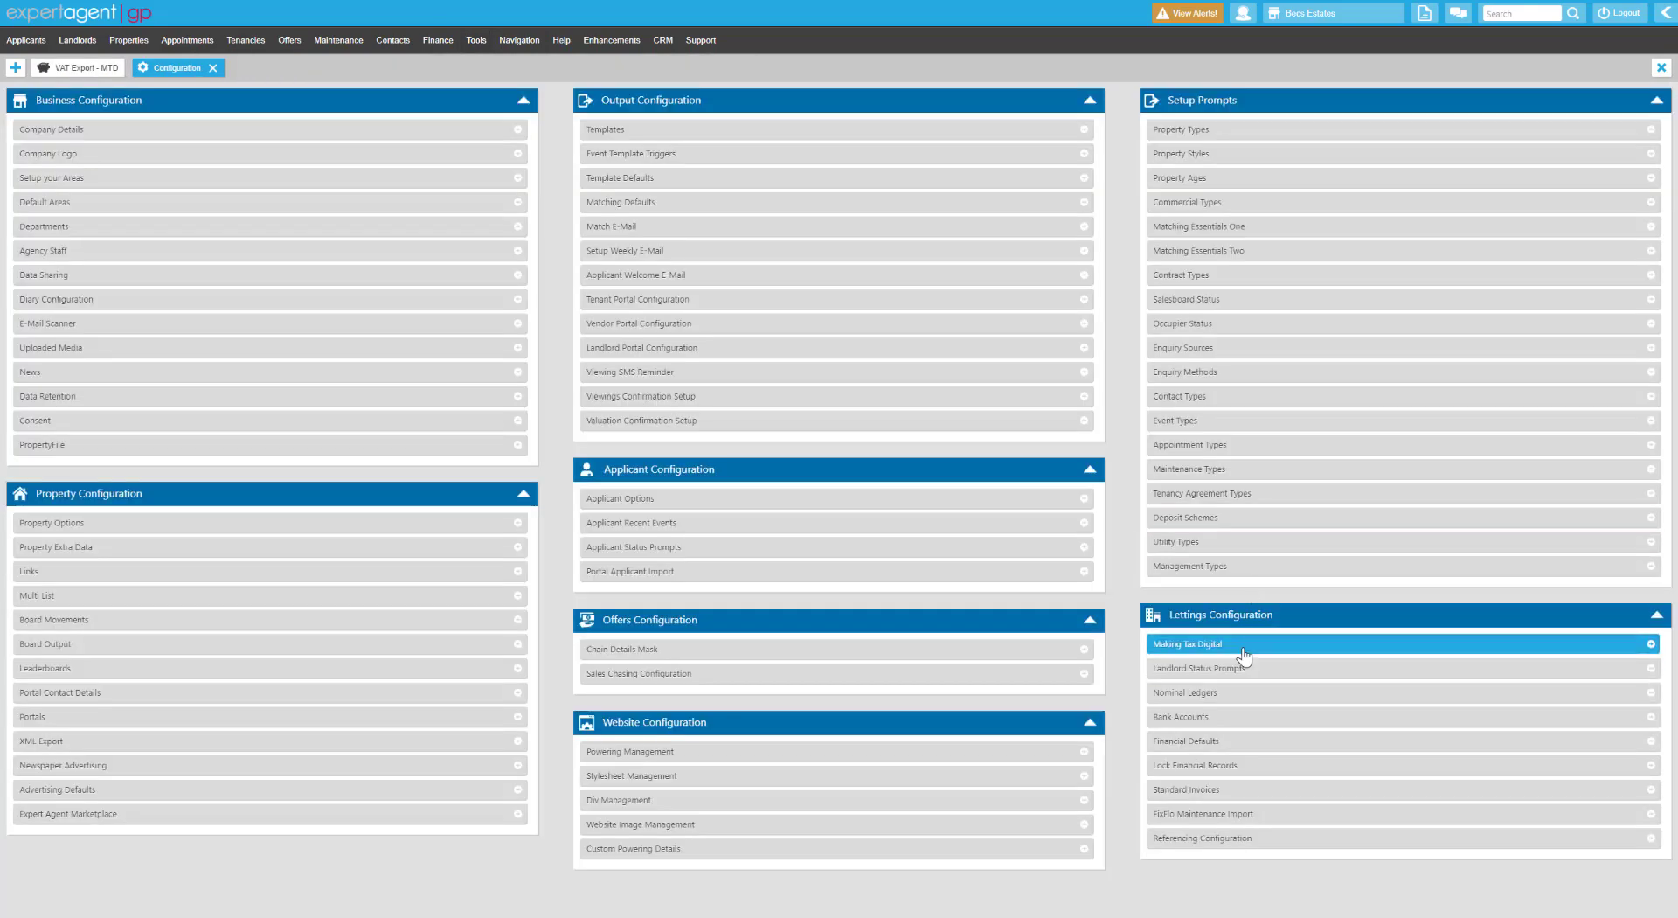
Review Making Tax Digital: Sage software, nominal-level summary, CSALES and UPLIFTS customers, then close.
click(1242, 646)
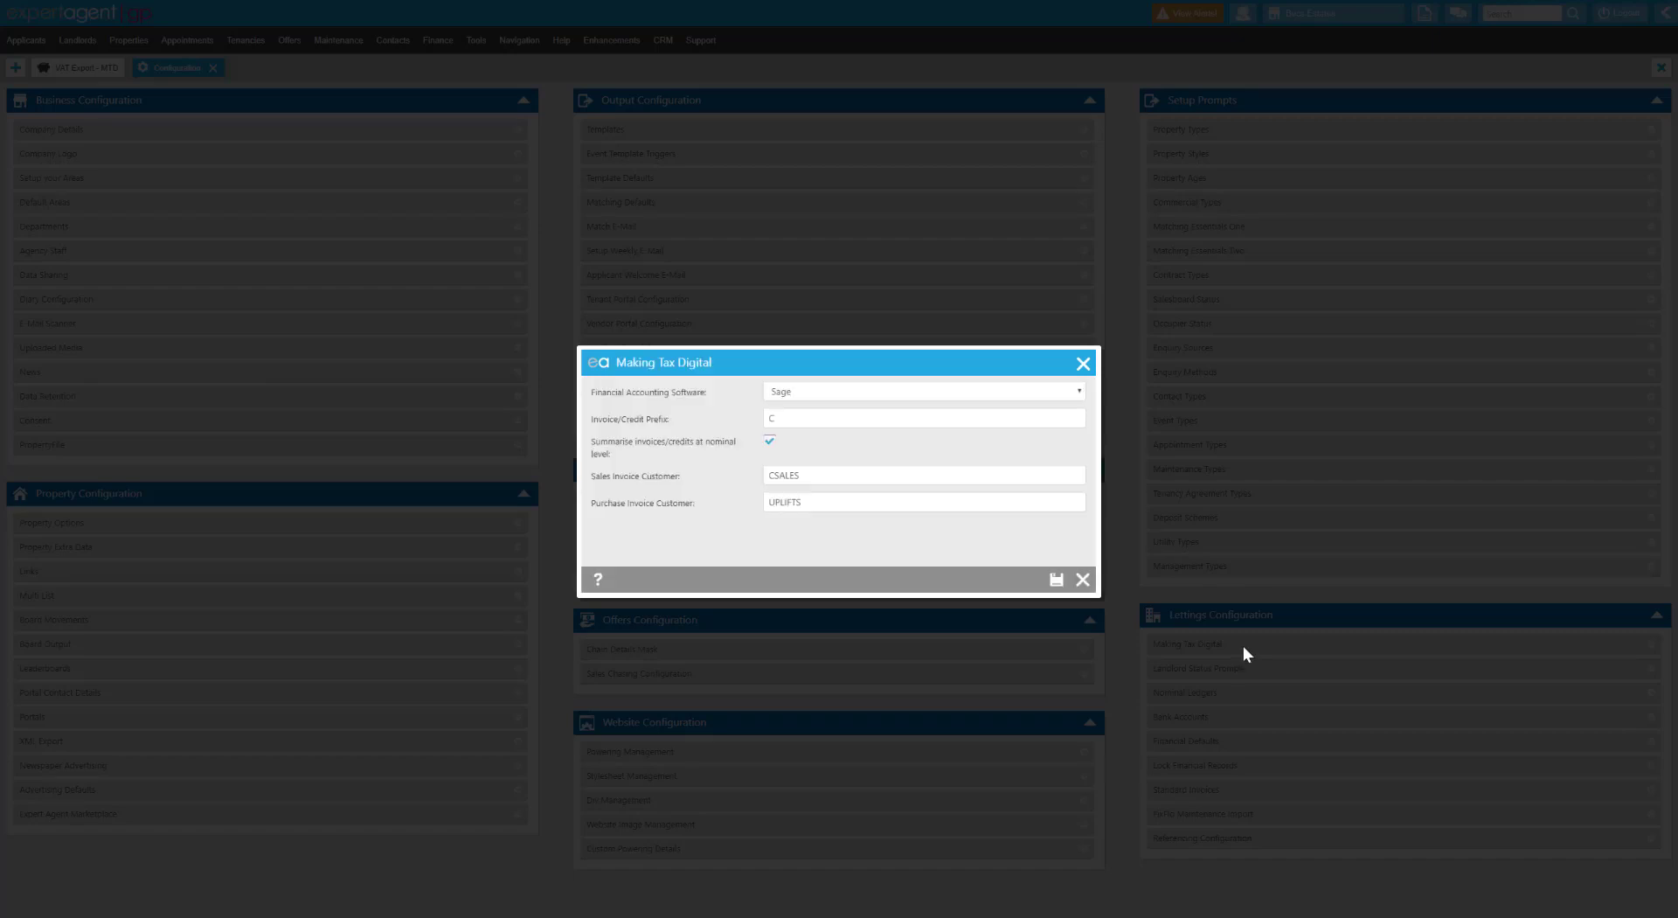
drag(642, 393, 668, 427)
drag(651, 442, 681, 464)
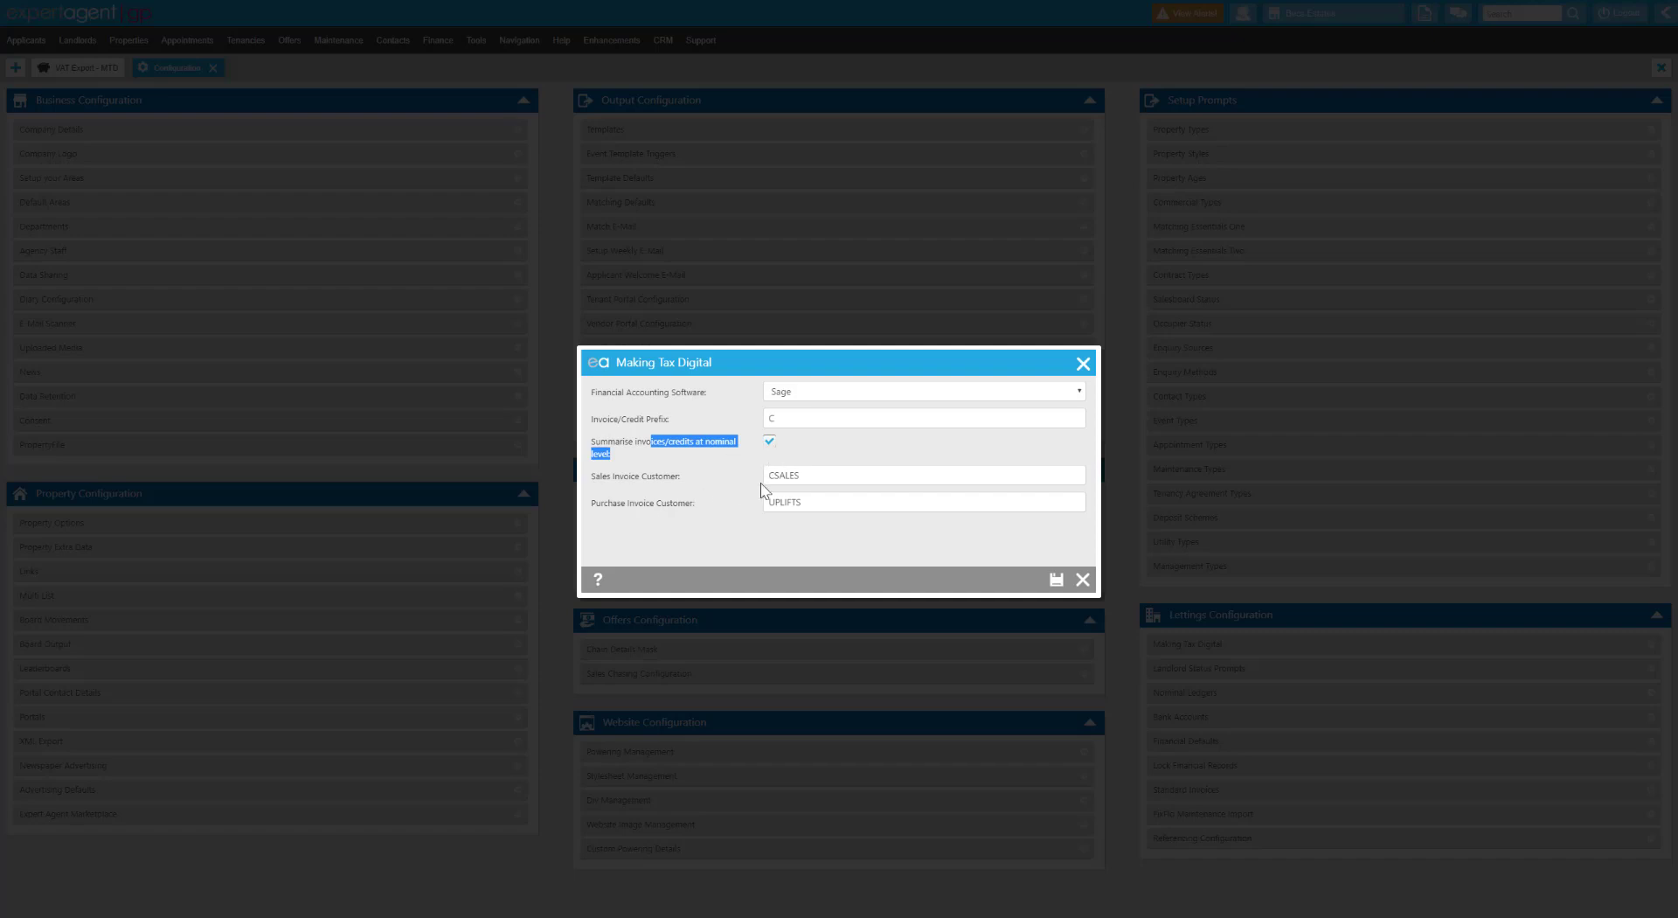
drag(816, 476, 757, 477)
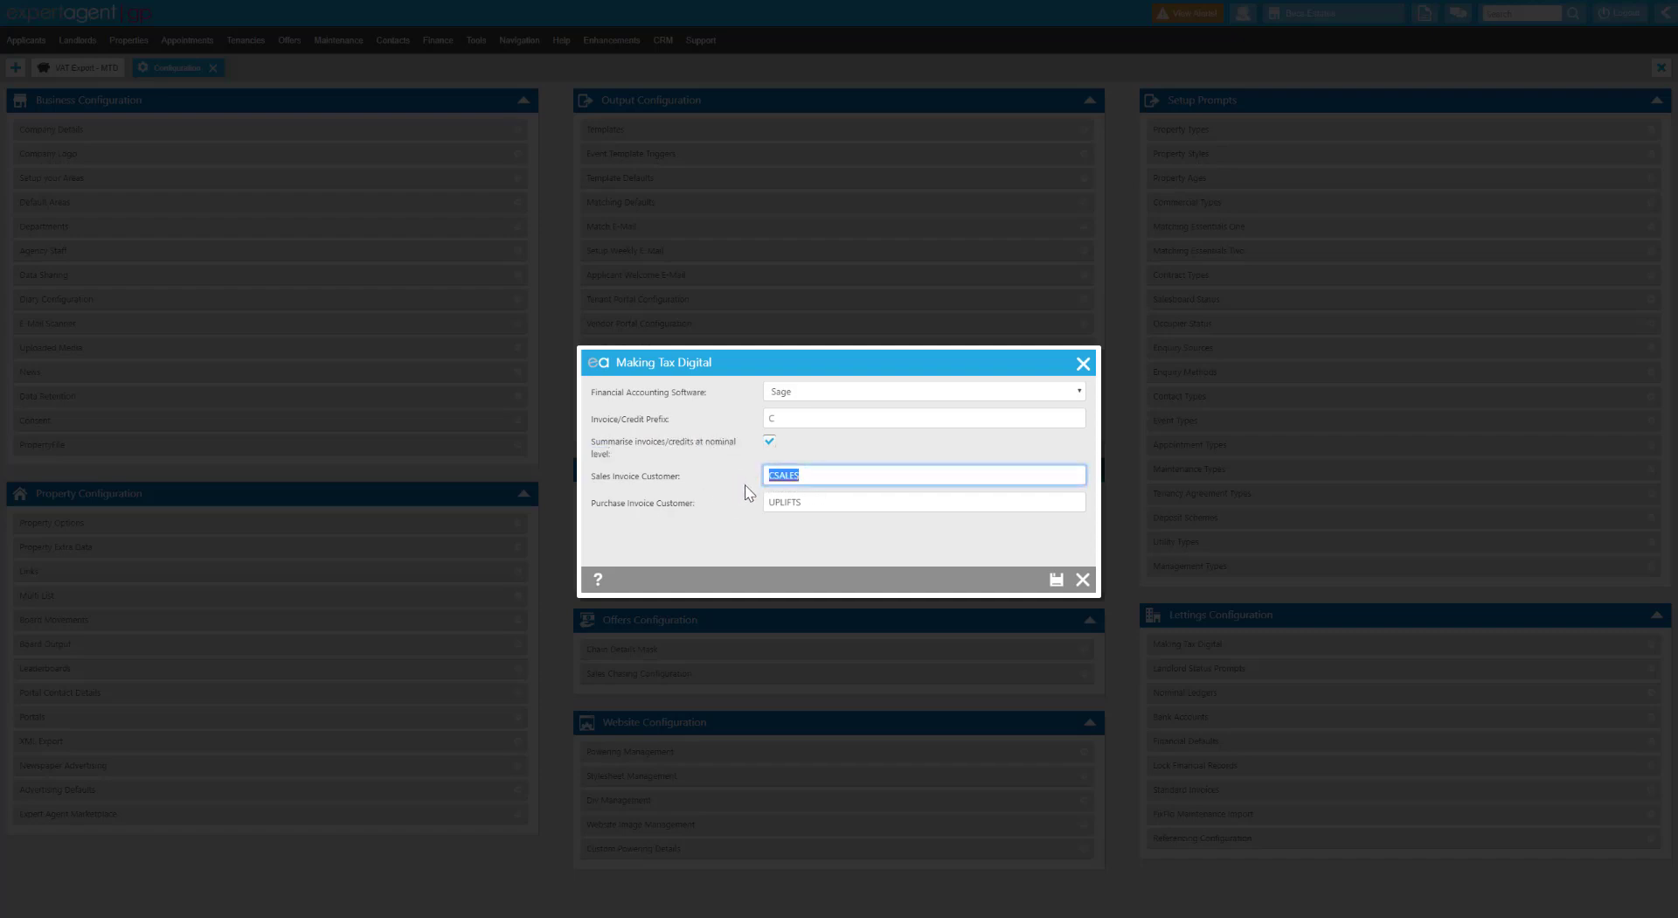
click(813, 499)
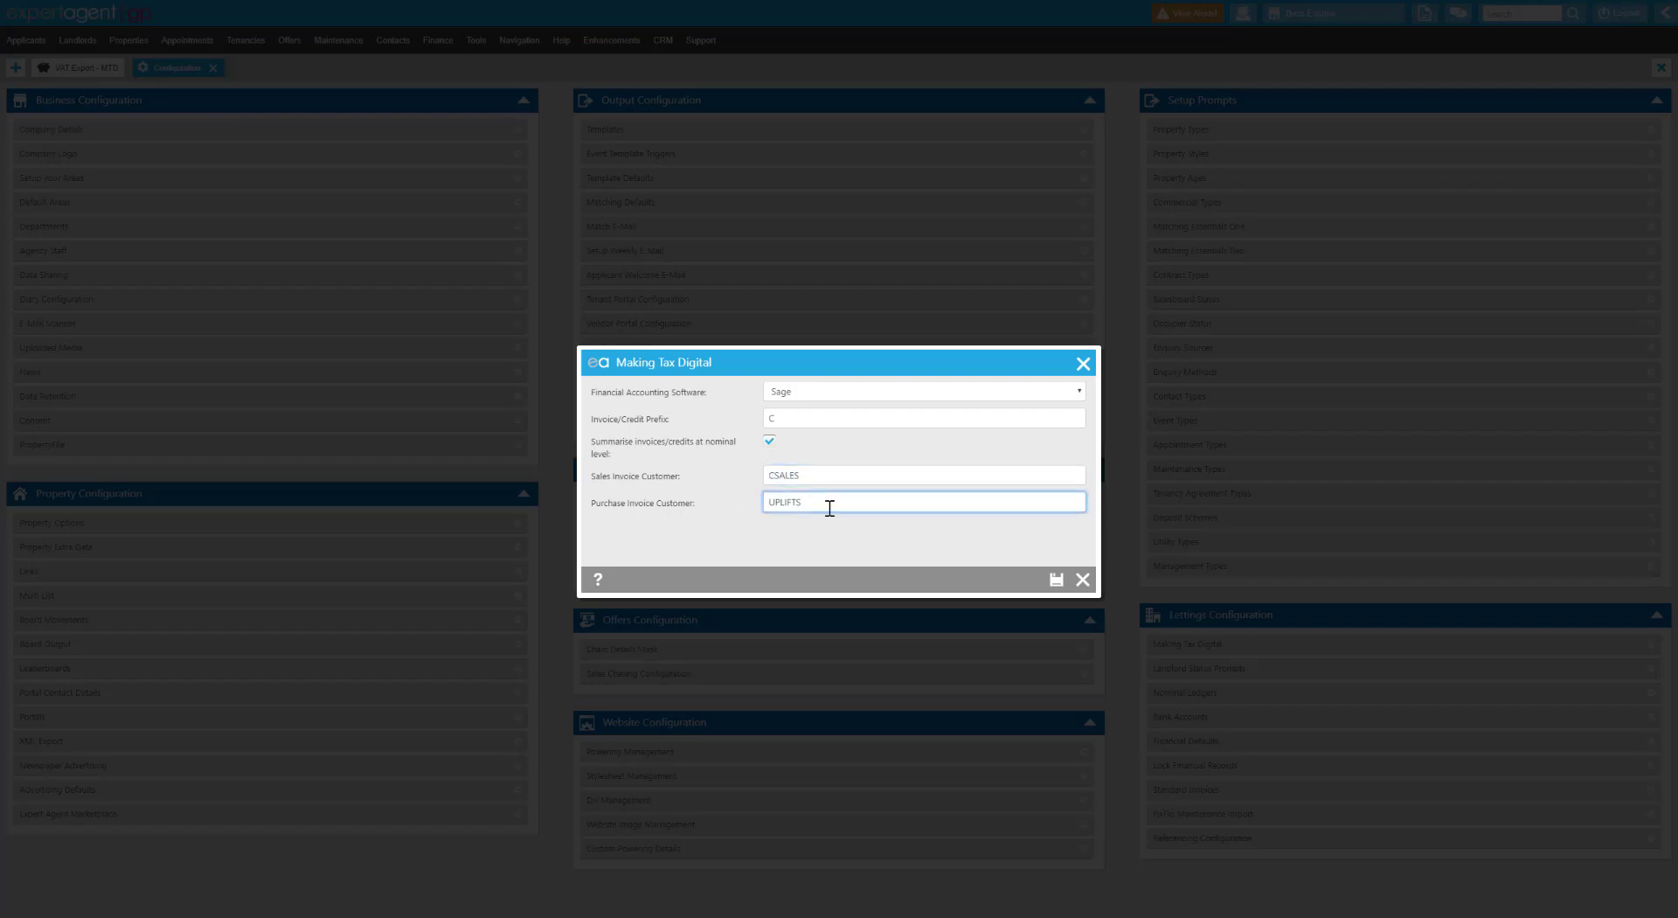
click(1082, 579)
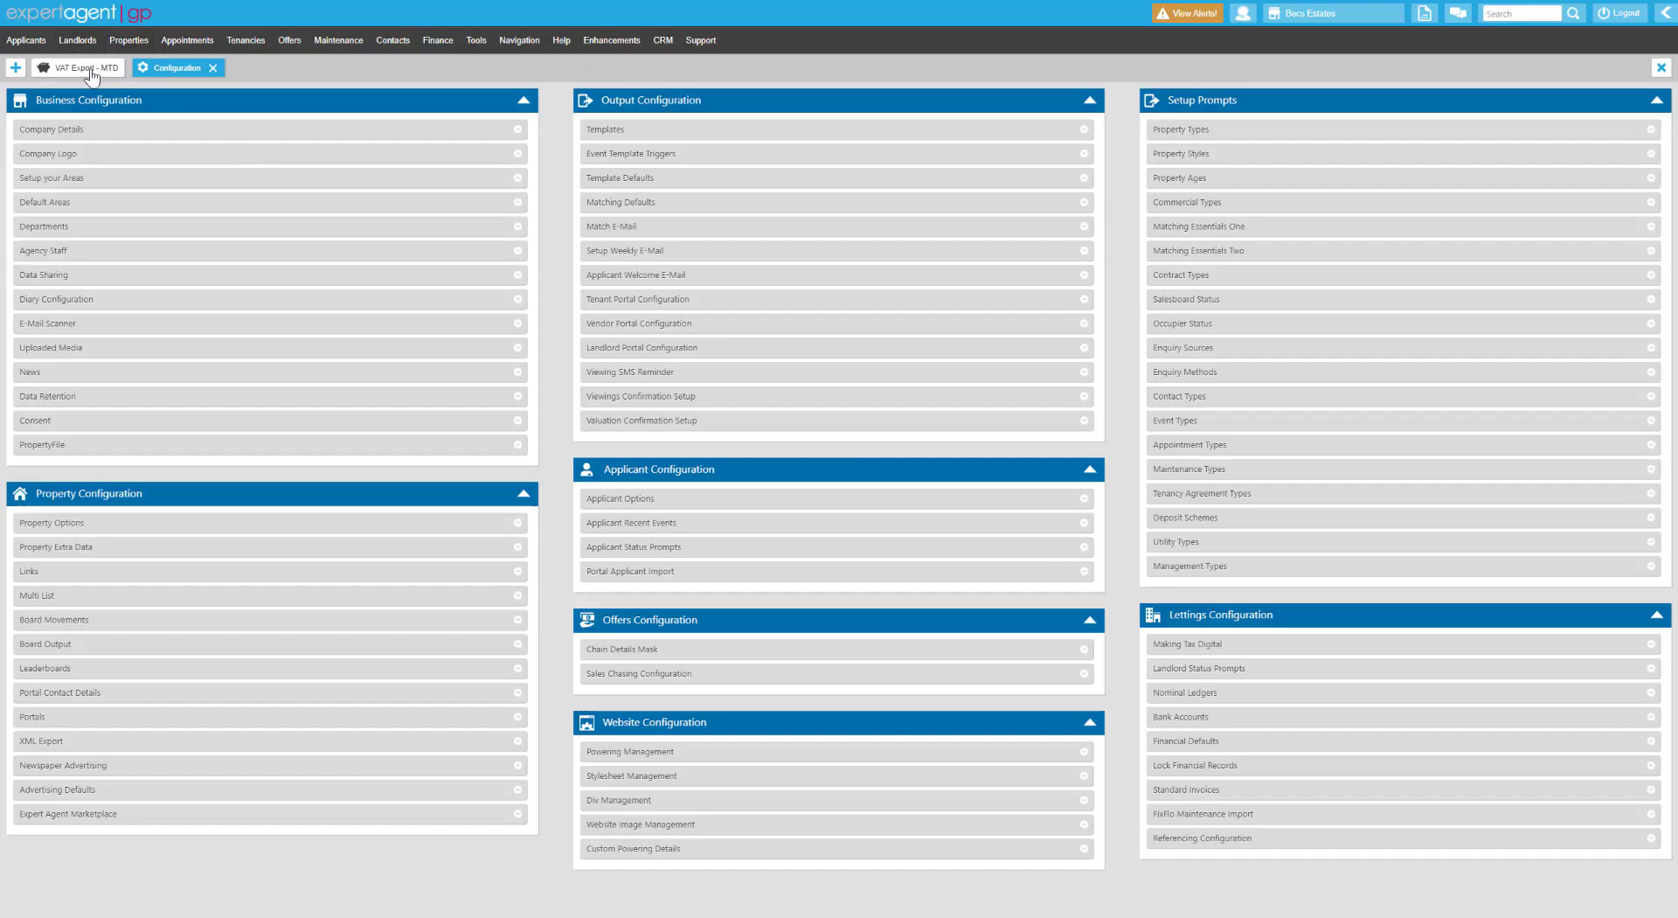
click(91, 70)
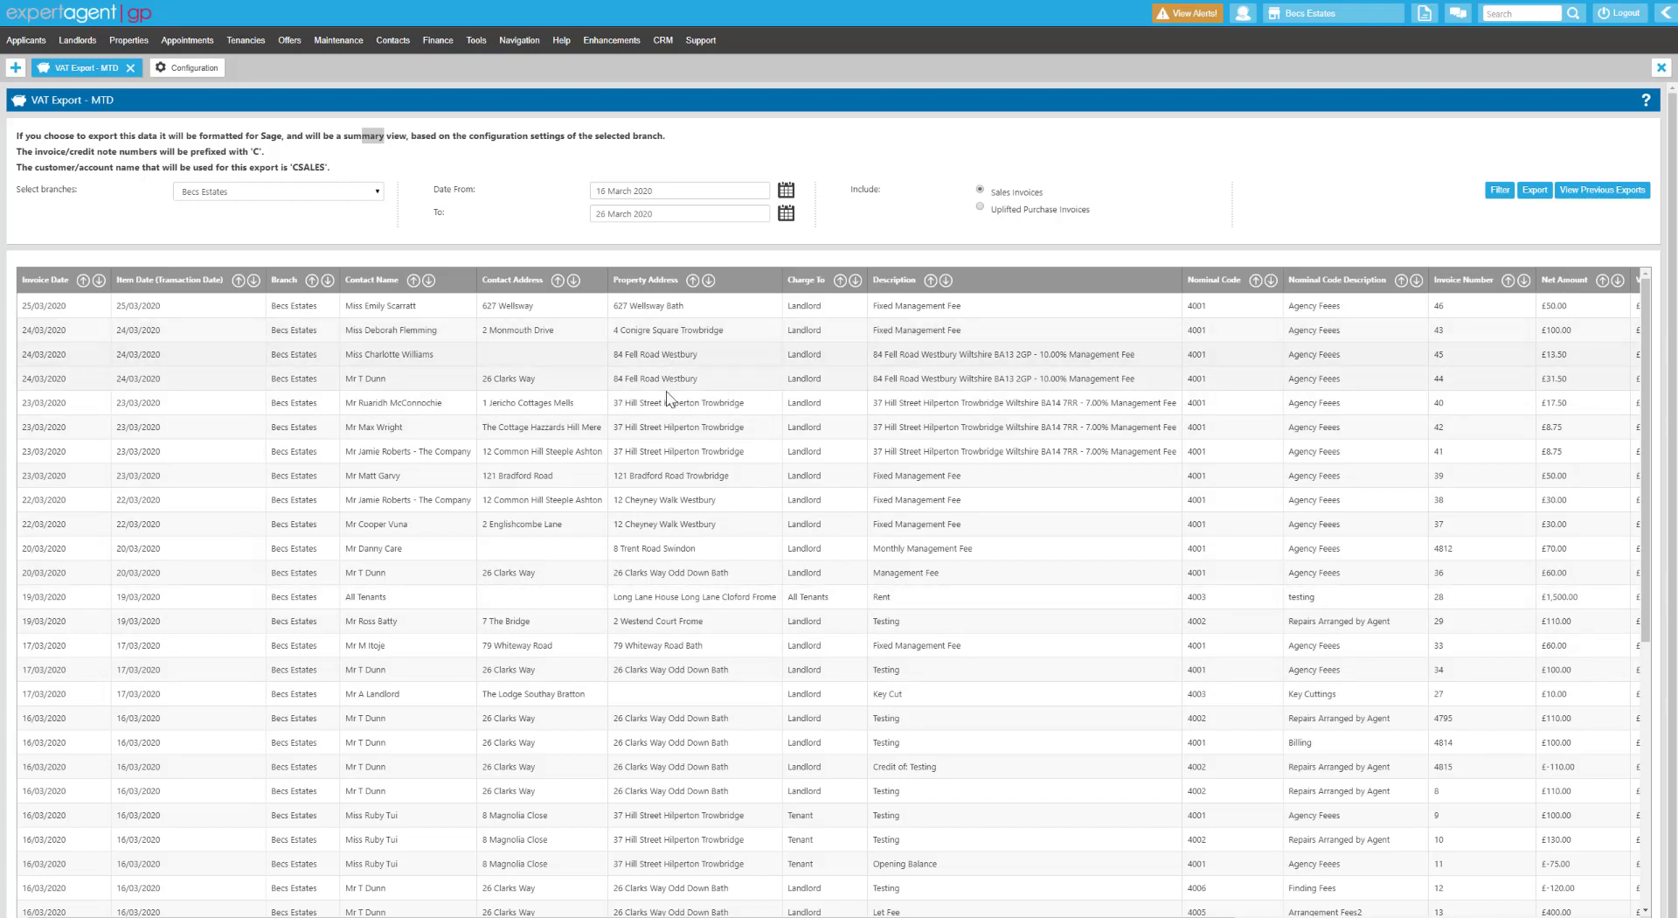
drag(645, 357, 697, 375)
click(693, 357)
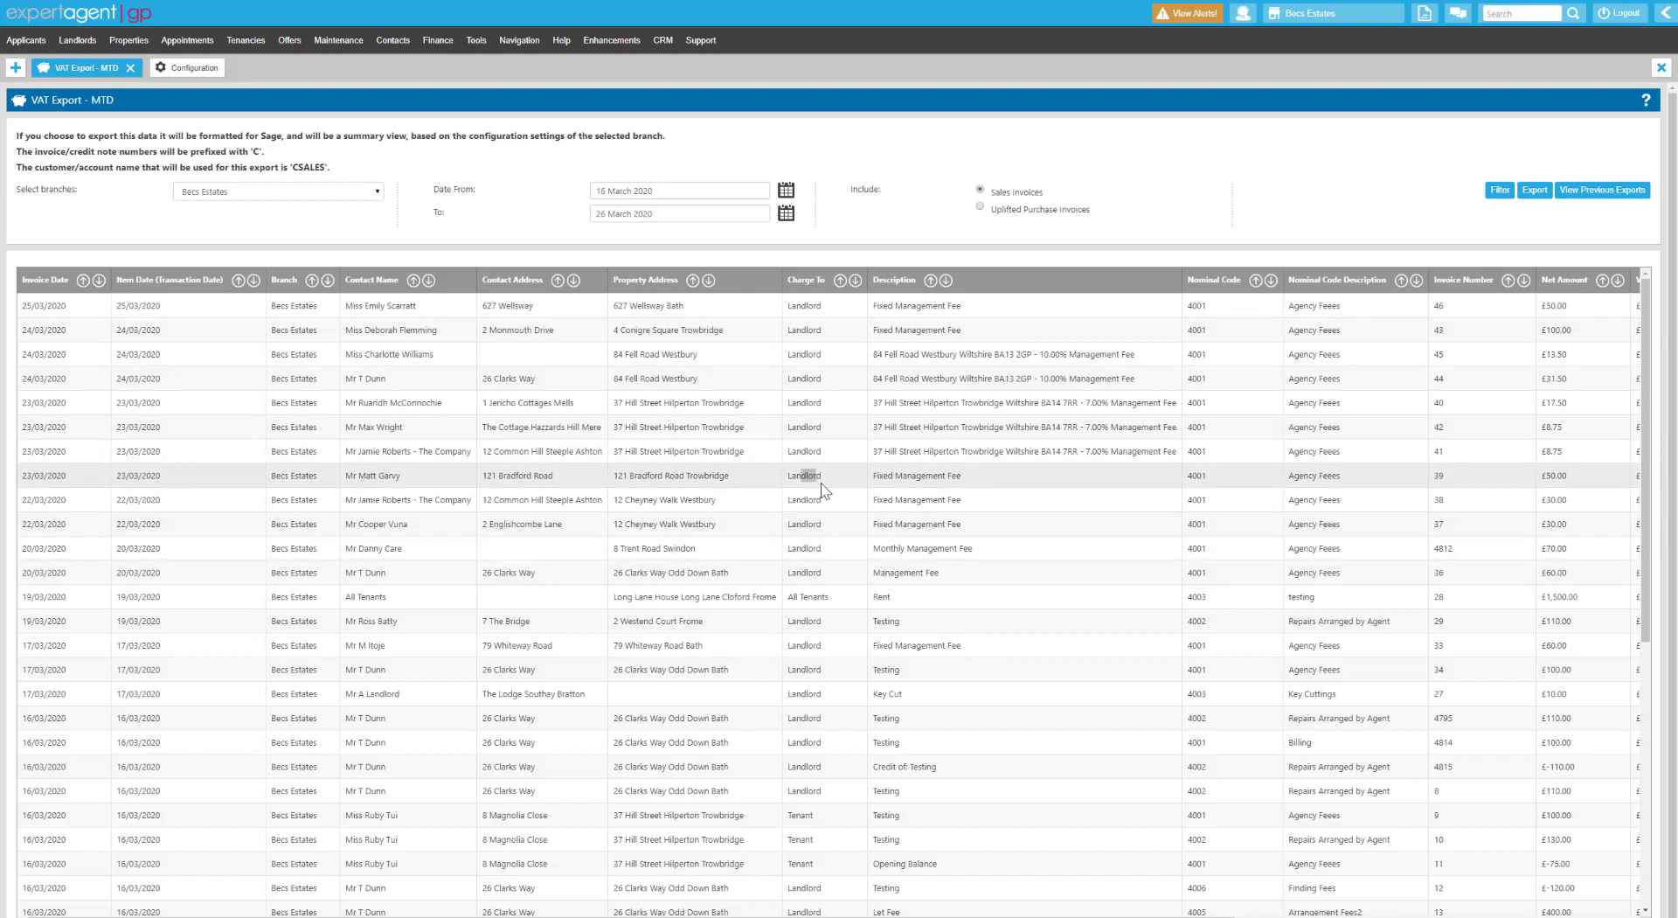
drag(796, 815, 817, 816)
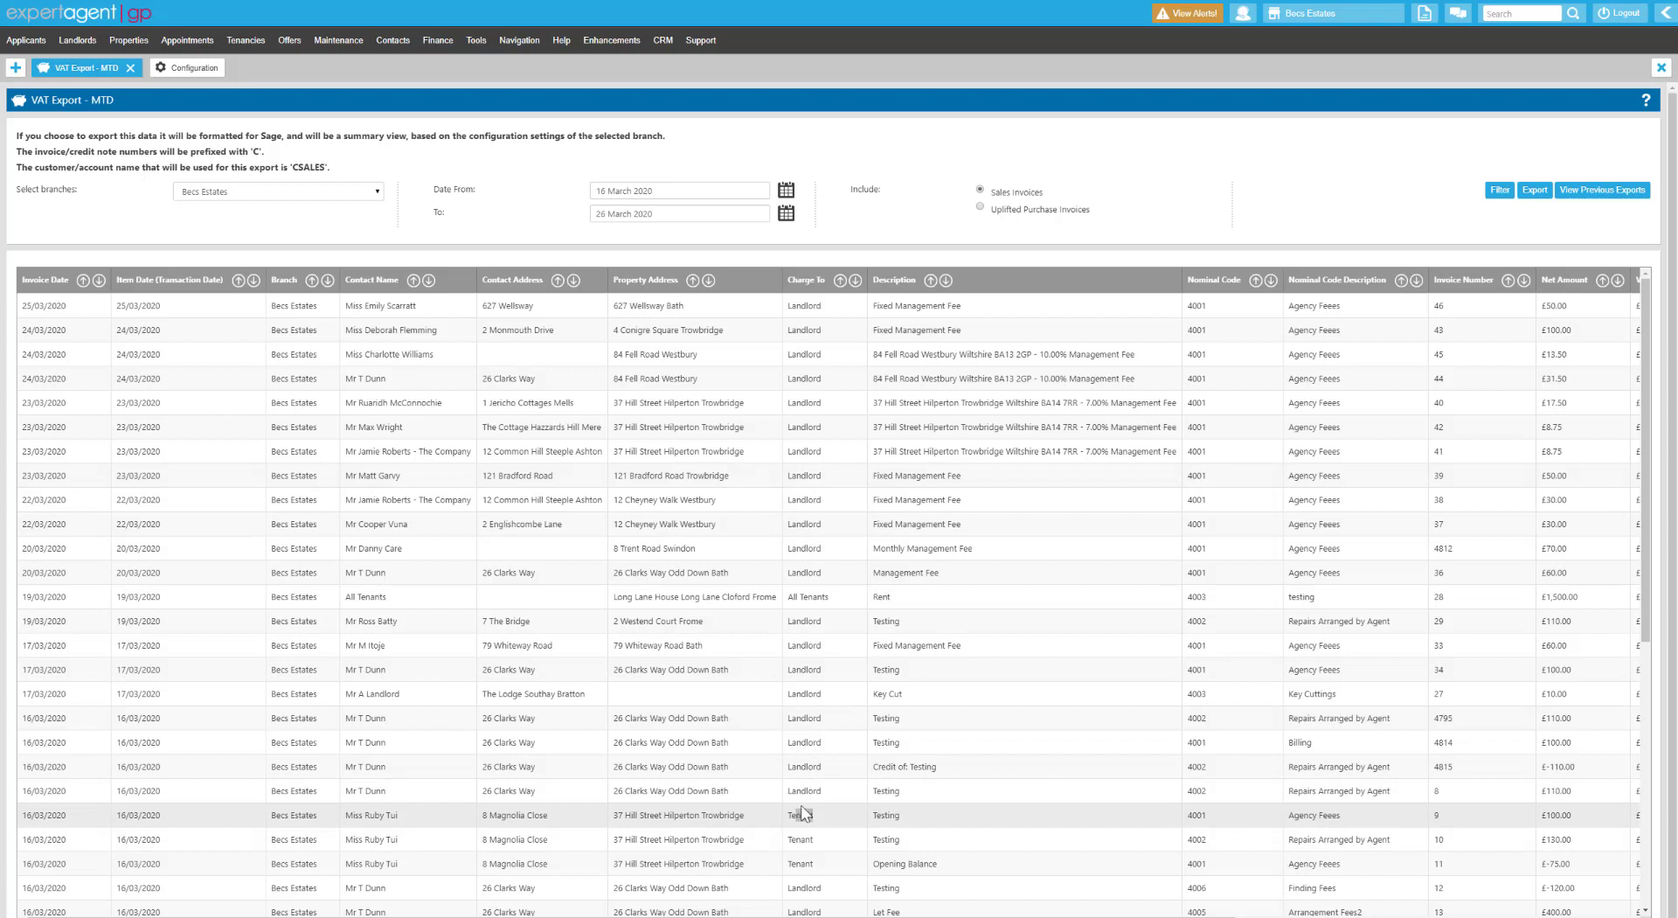
drag(878, 306, 959, 308)
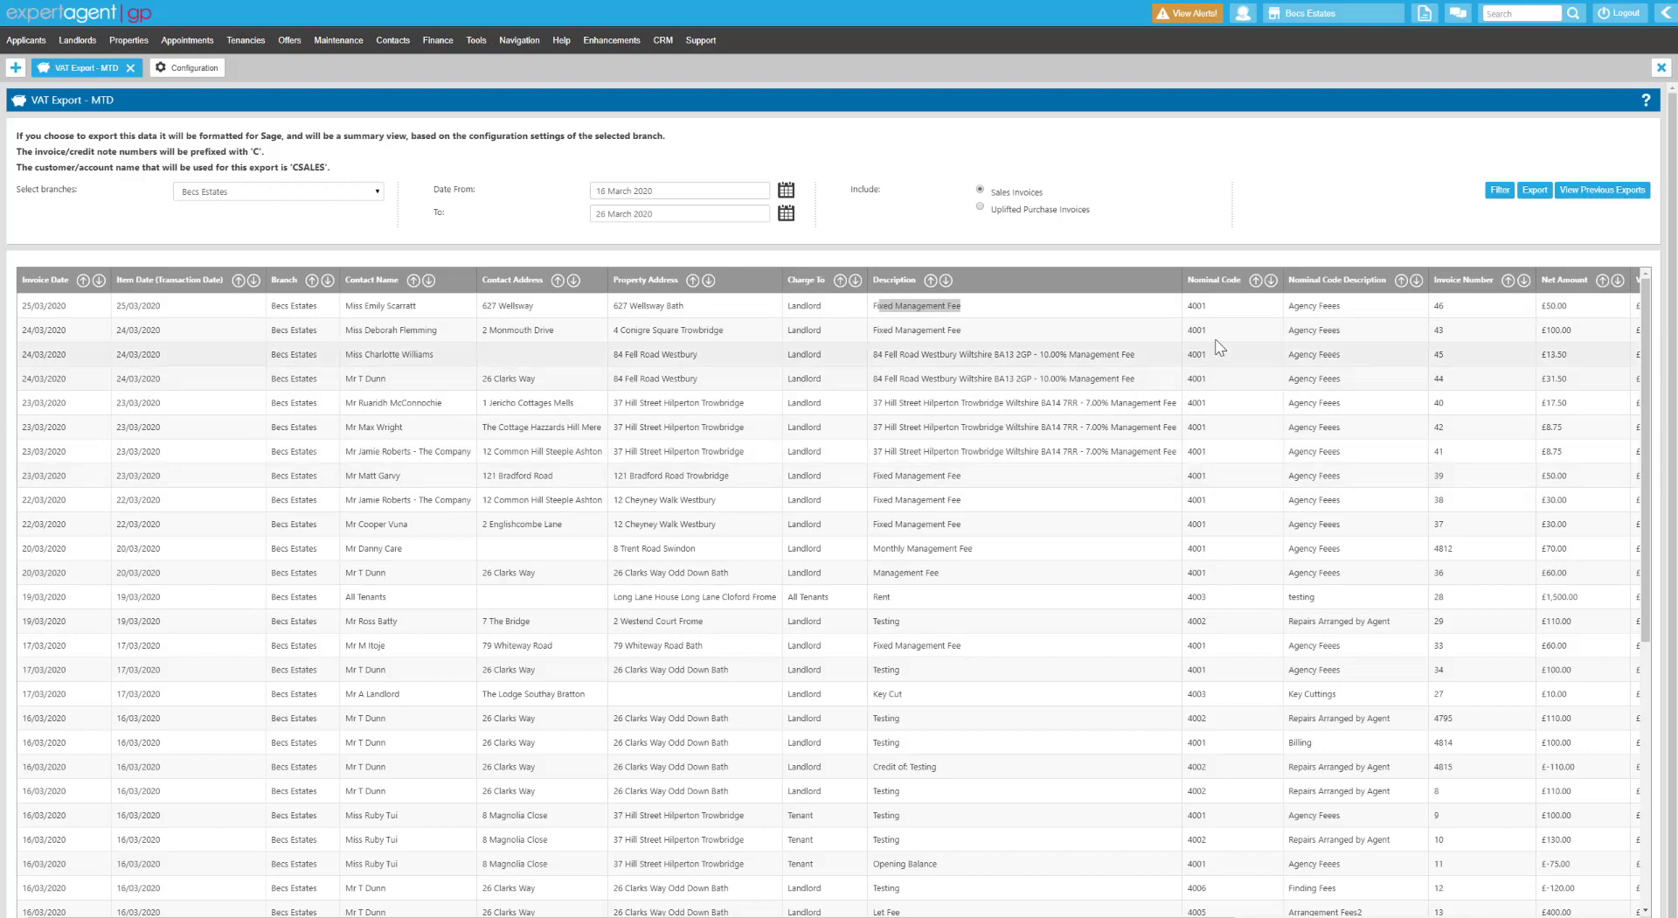
scroll(1116, 588, right, 5)
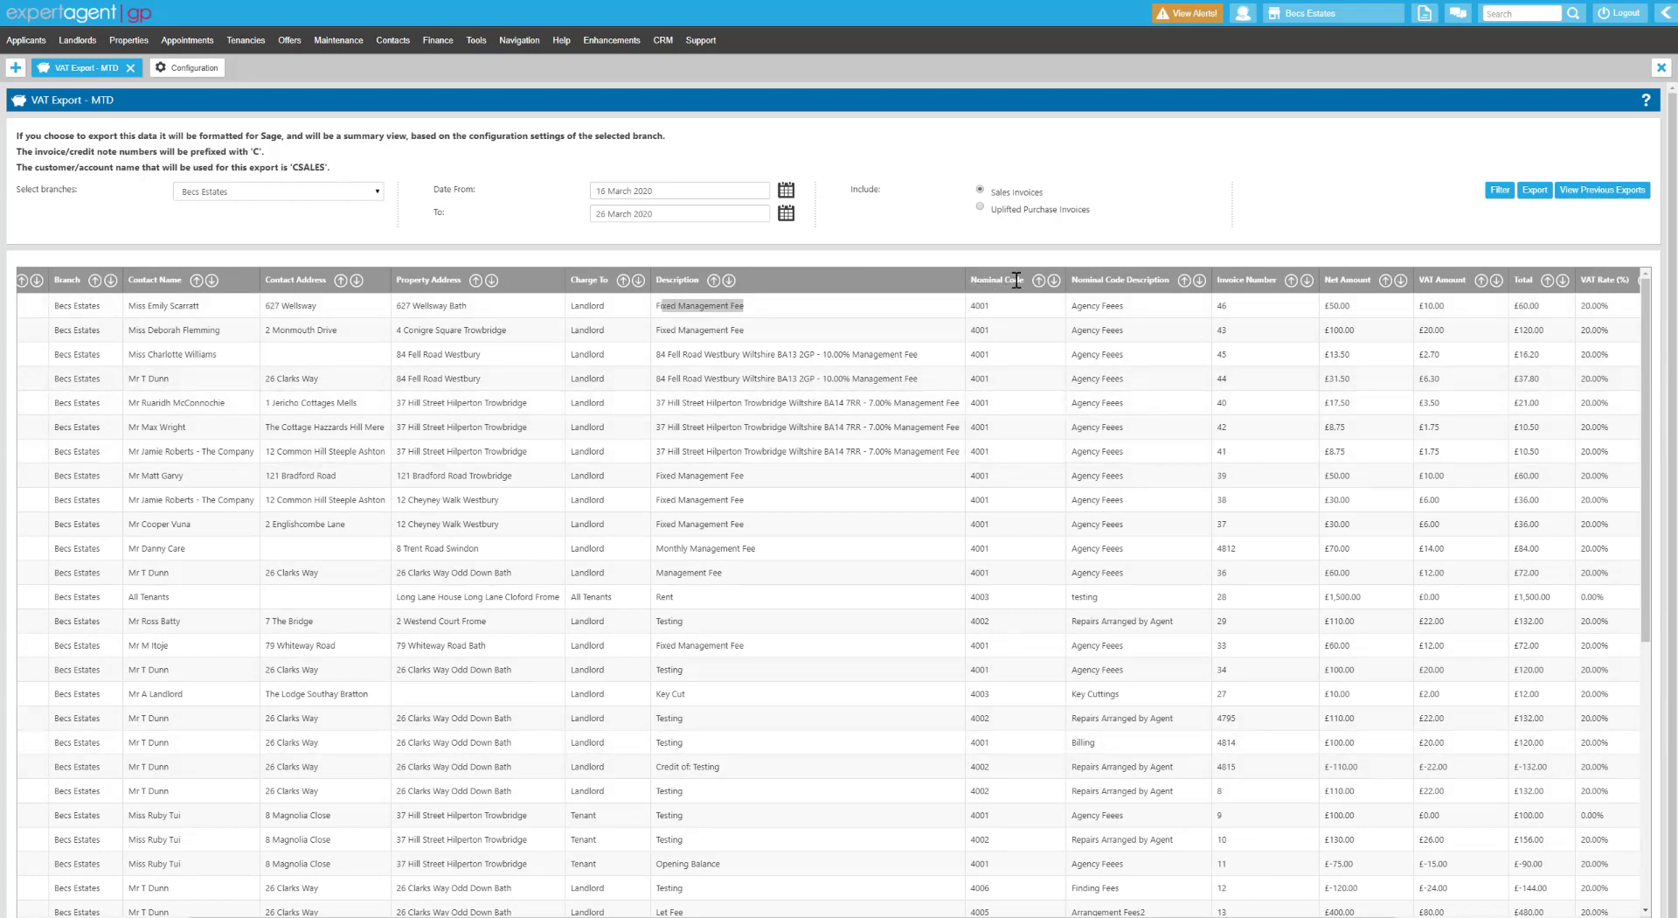
click(178, 70)
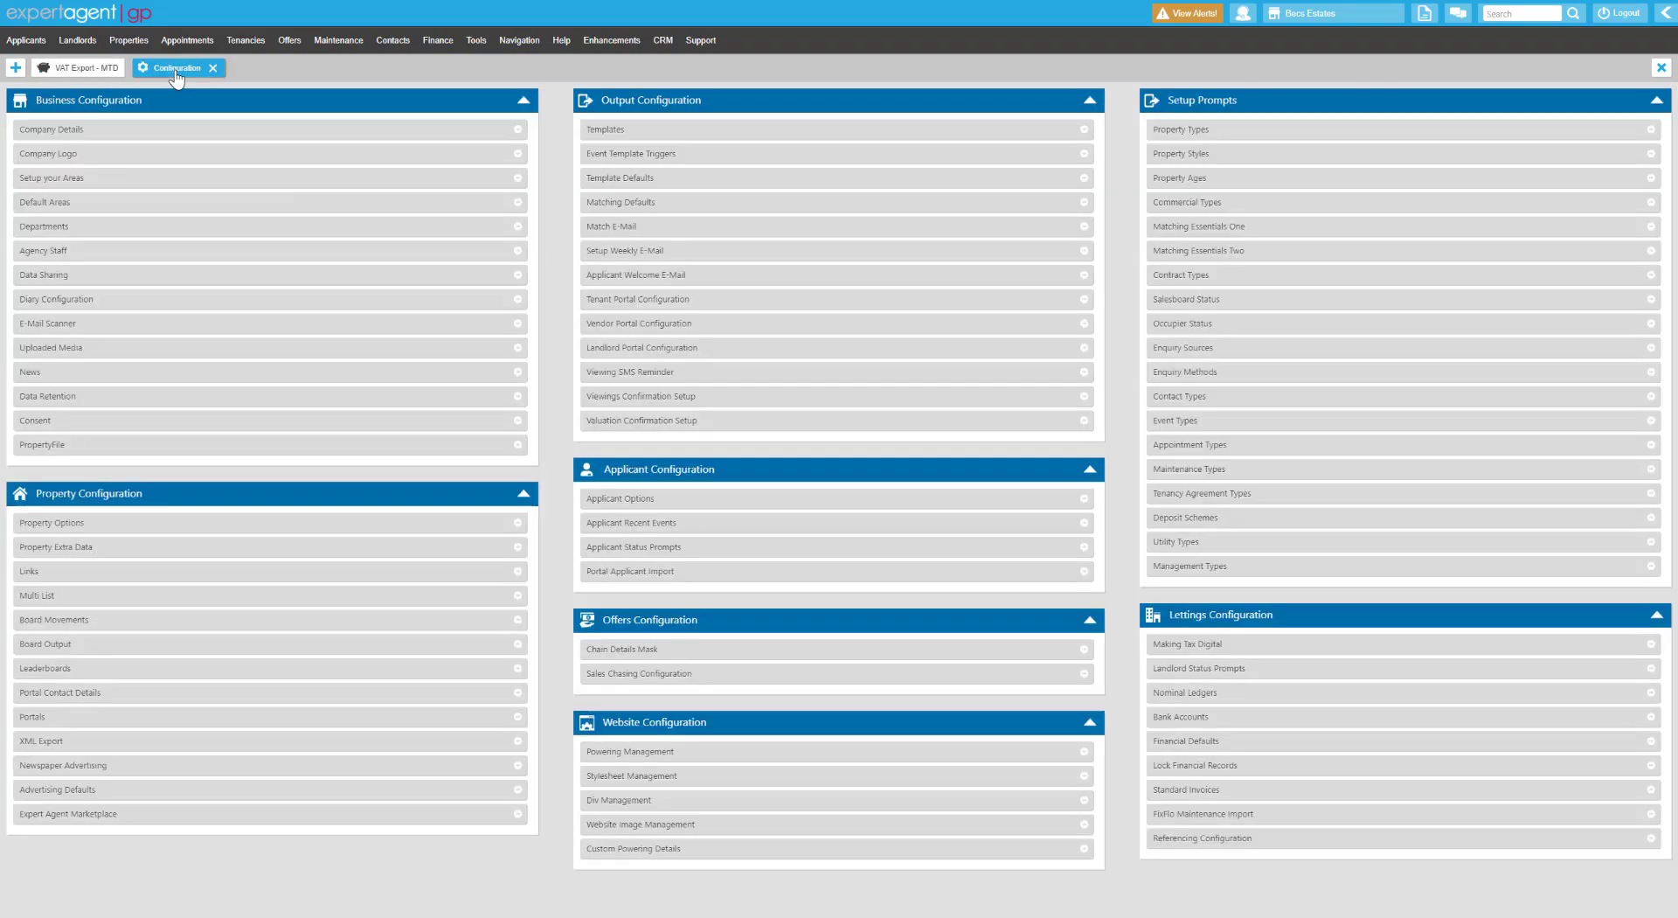
Check nominal ledger export codes, 4003 for ADVERTISING and 4001 for AGENCYFEES, then return to the invoices.
click(1169, 693)
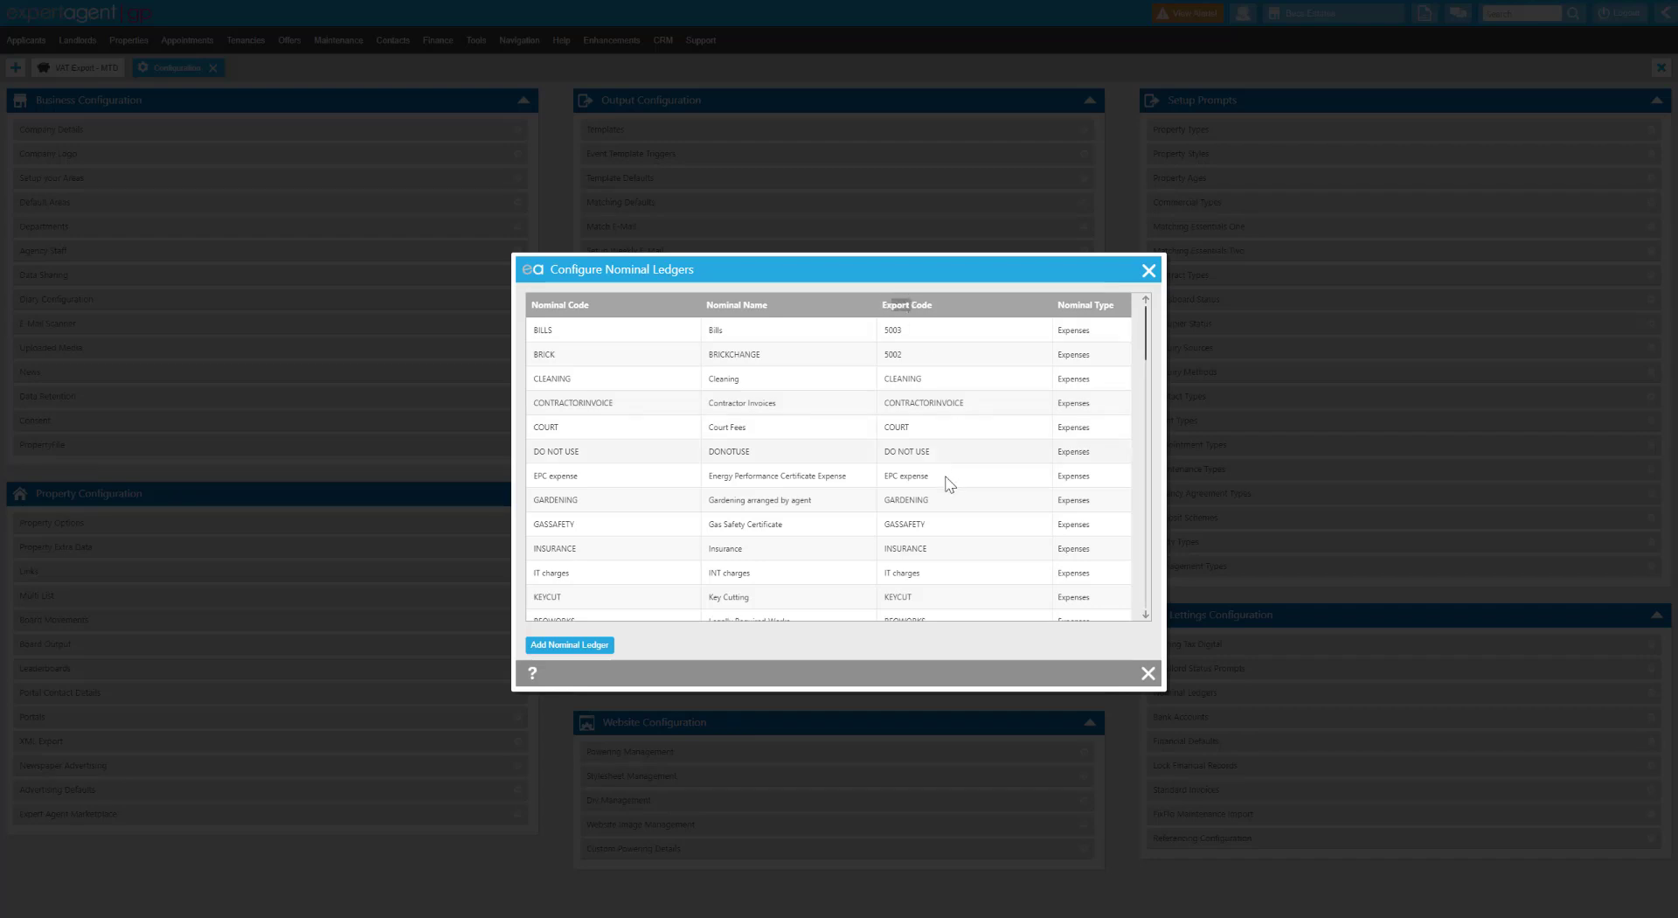
scroll(947, 487, down, 3)
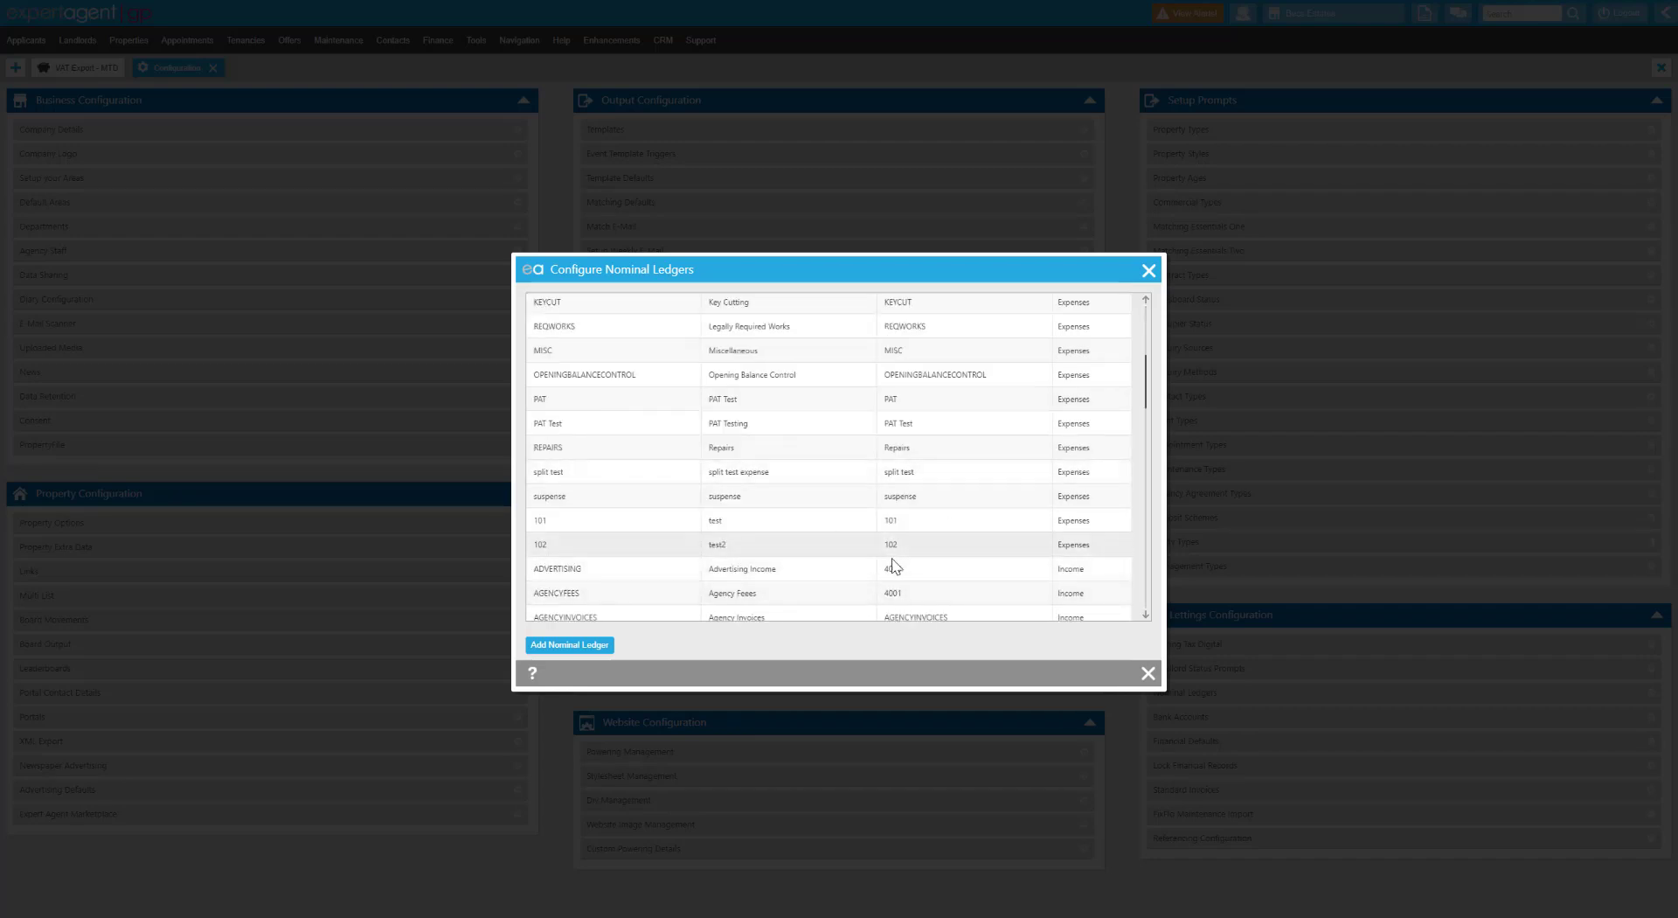
drag(886, 569, 900, 570)
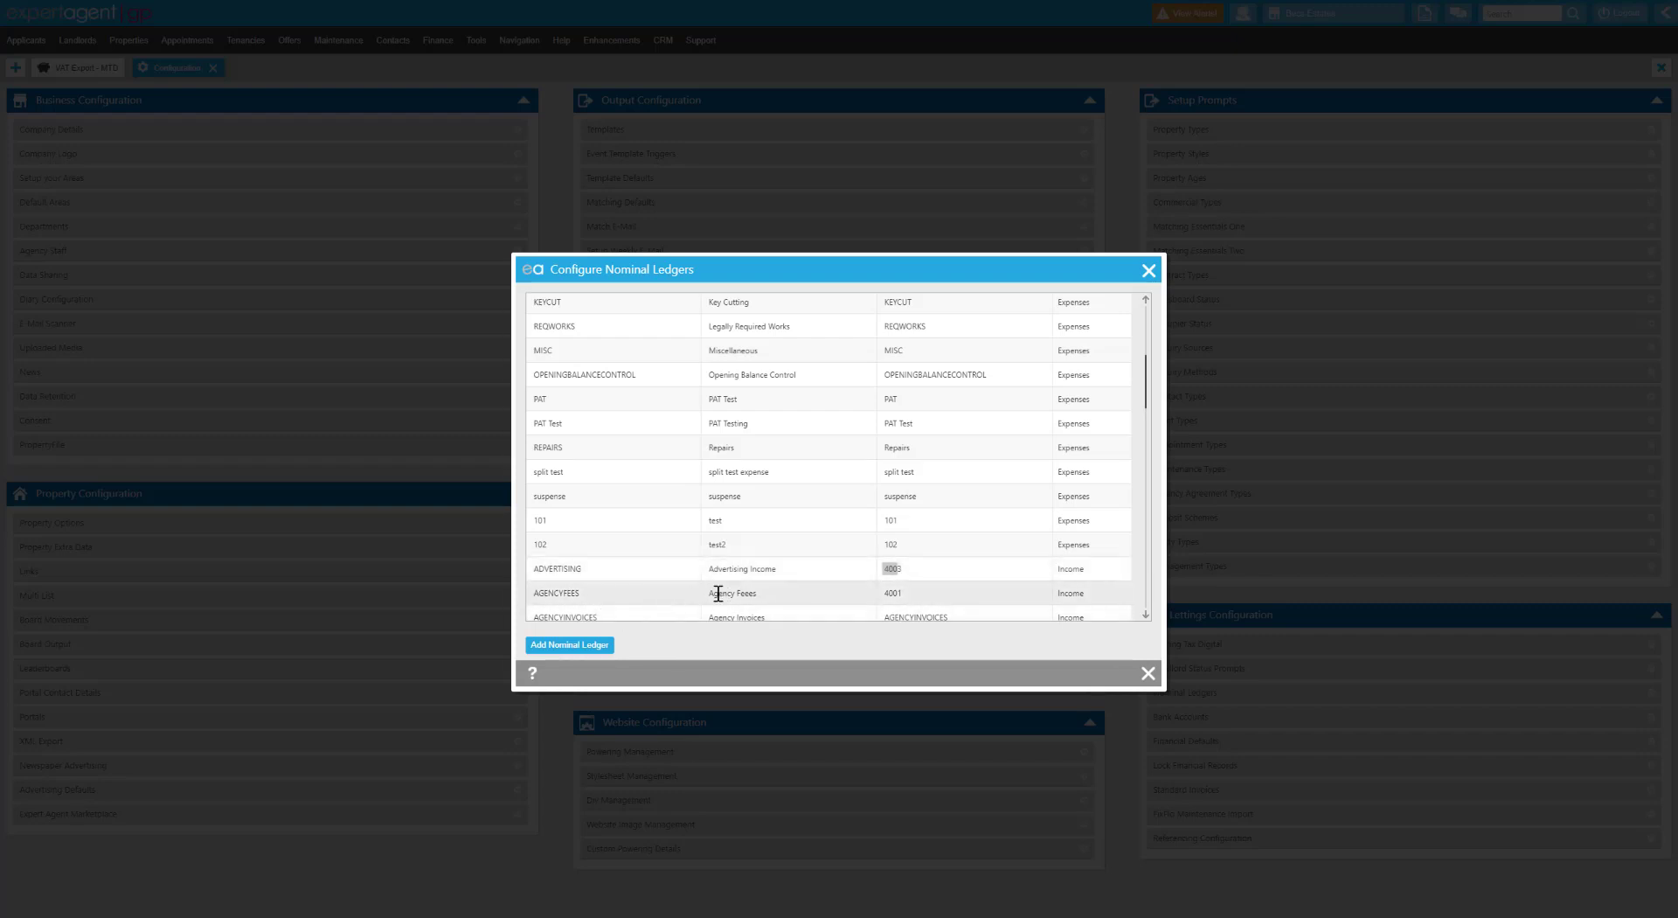
double_click(901, 595)
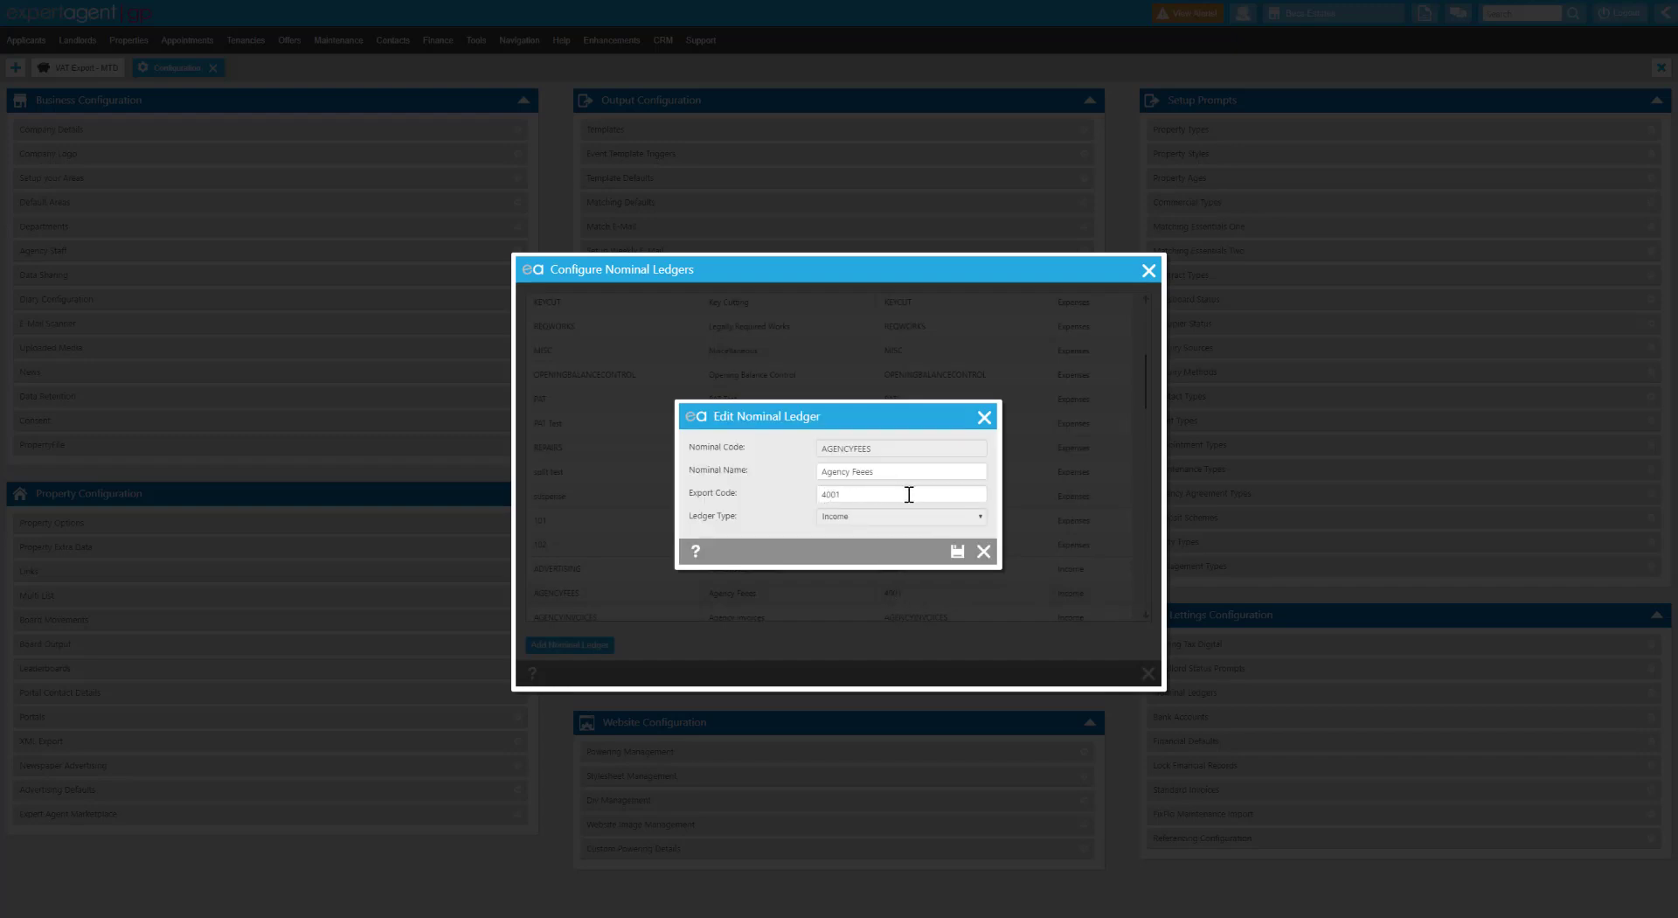
click(984, 417)
click(1149, 270)
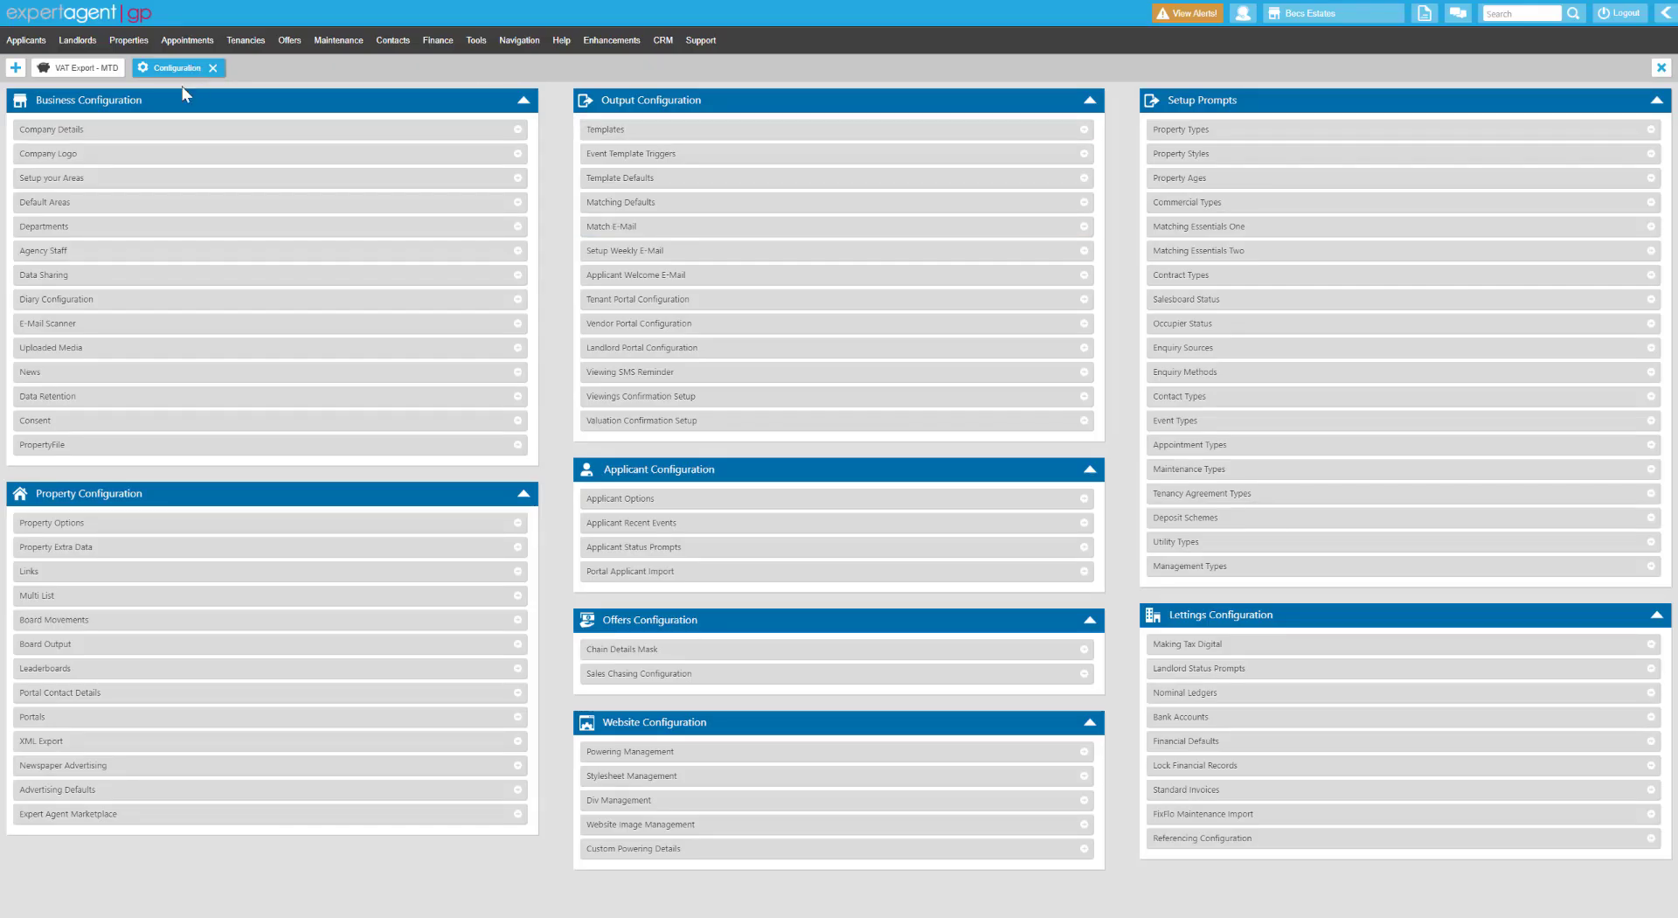
click(86, 68)
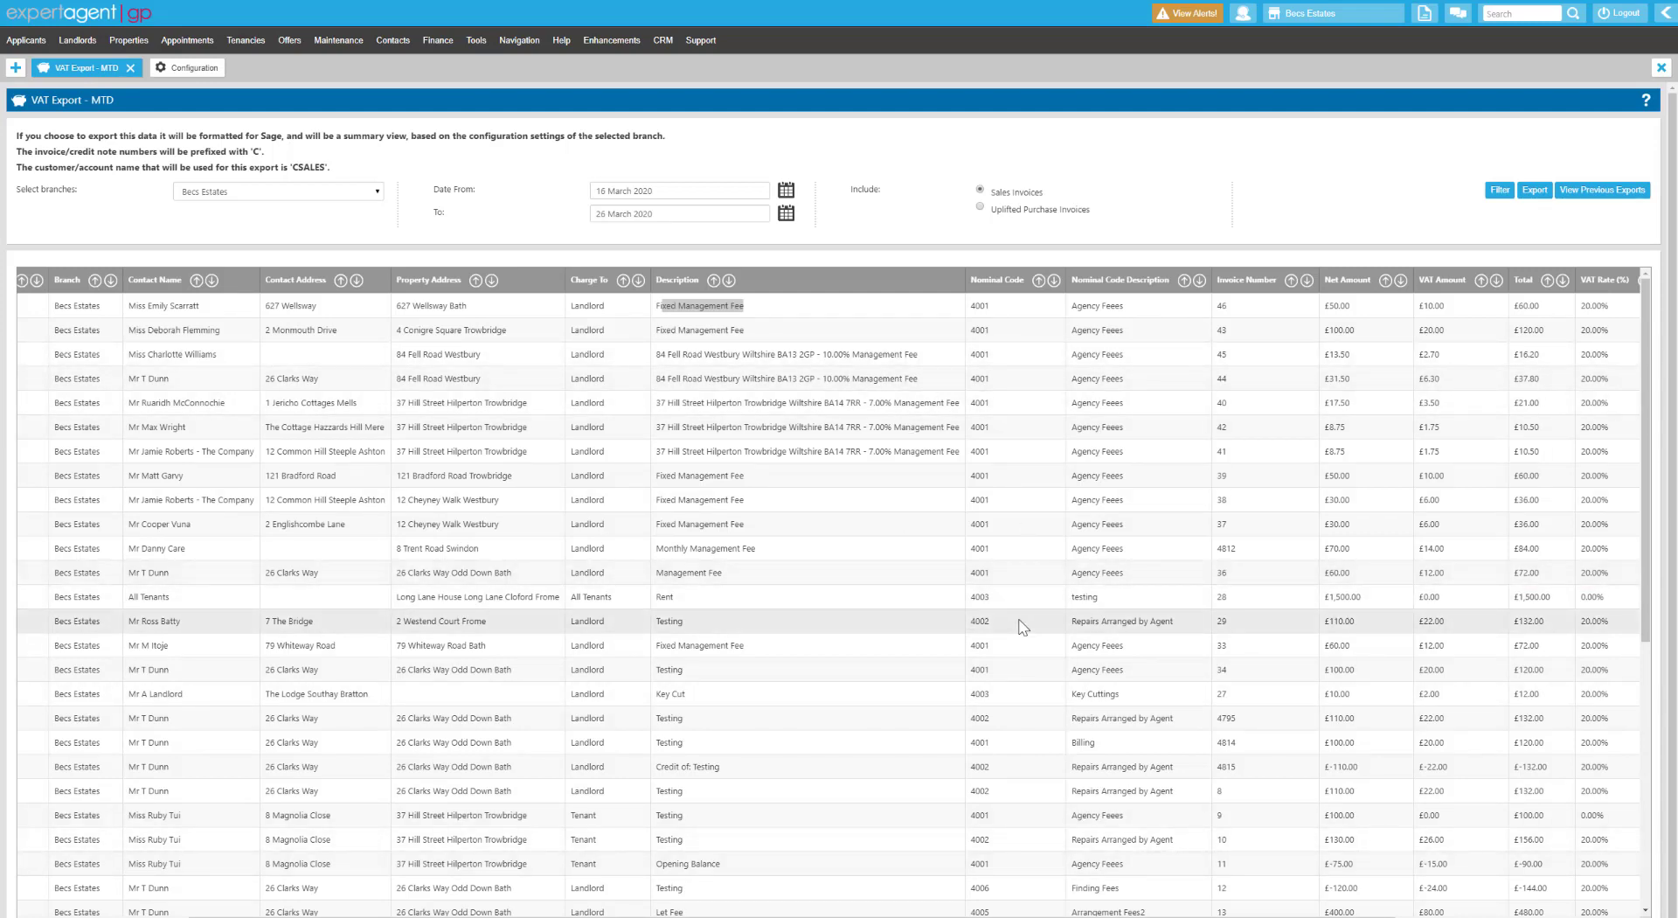
Reopen the nominal ledger list from Configuration, then go back to the VAT export invoice list.
click(186, 68)
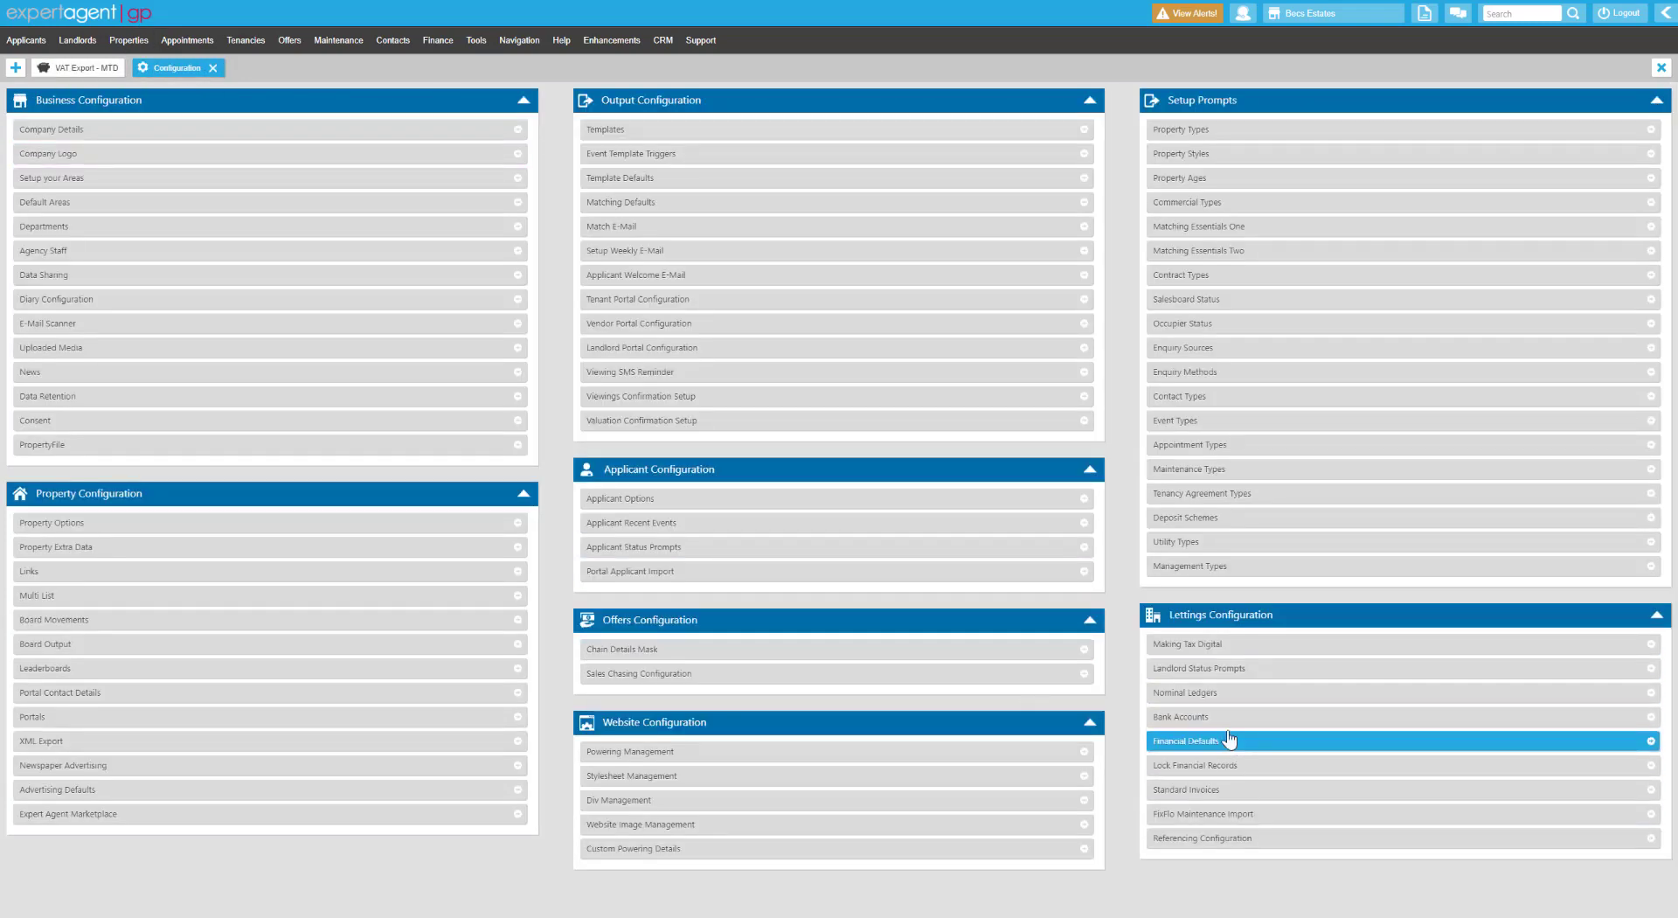
click(1220, 692)
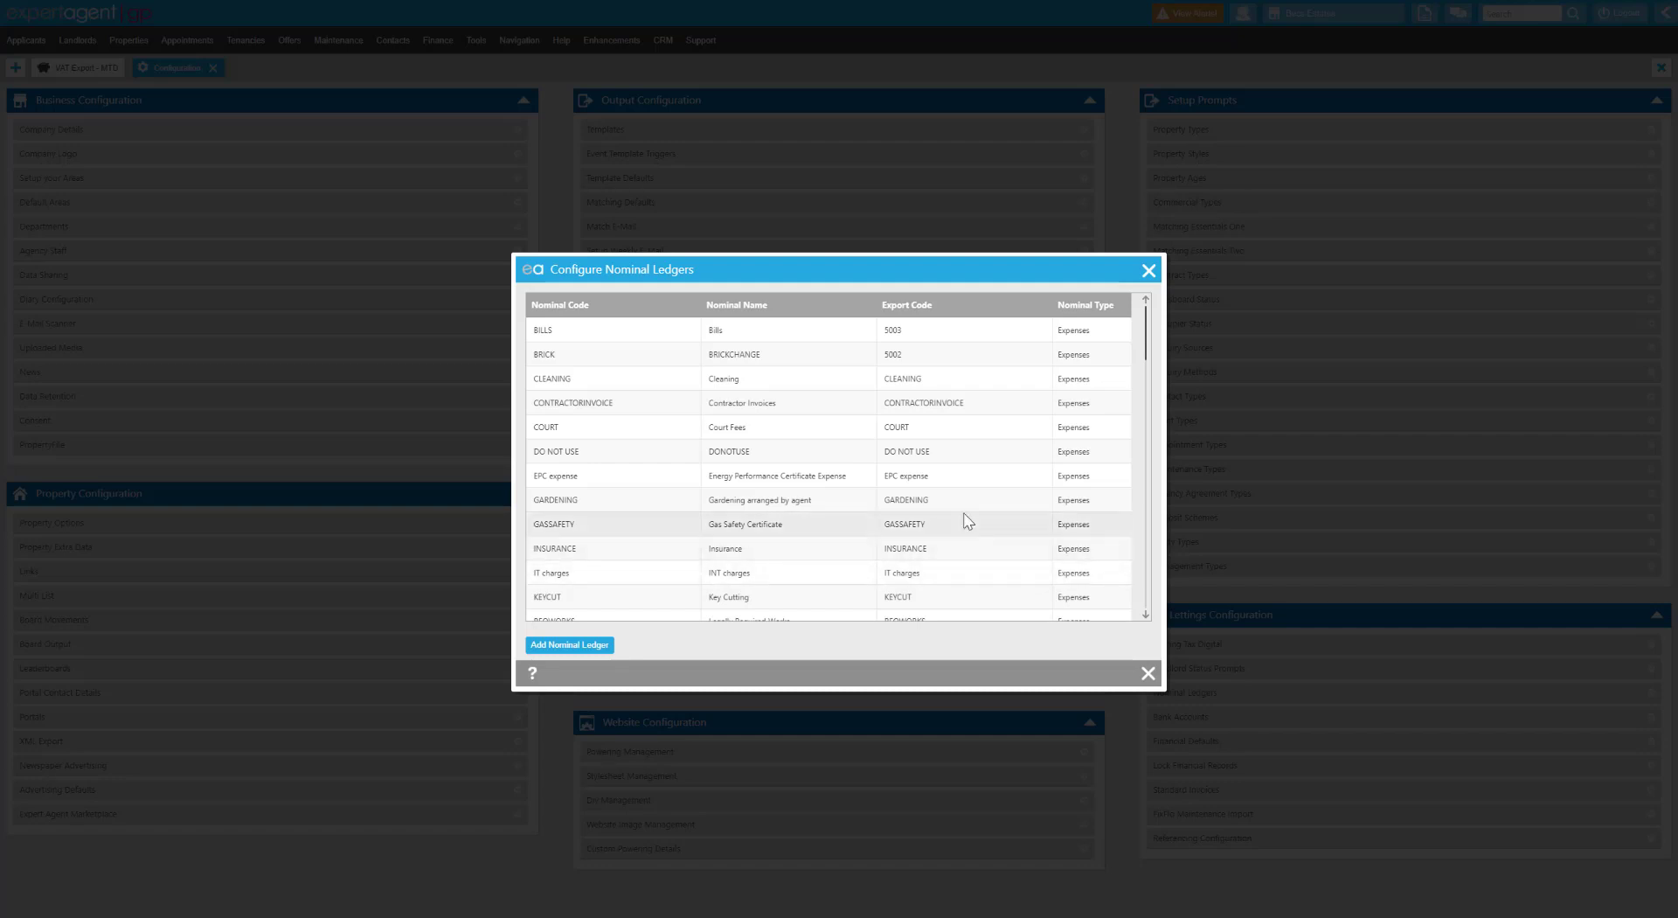
click(1148, 270)
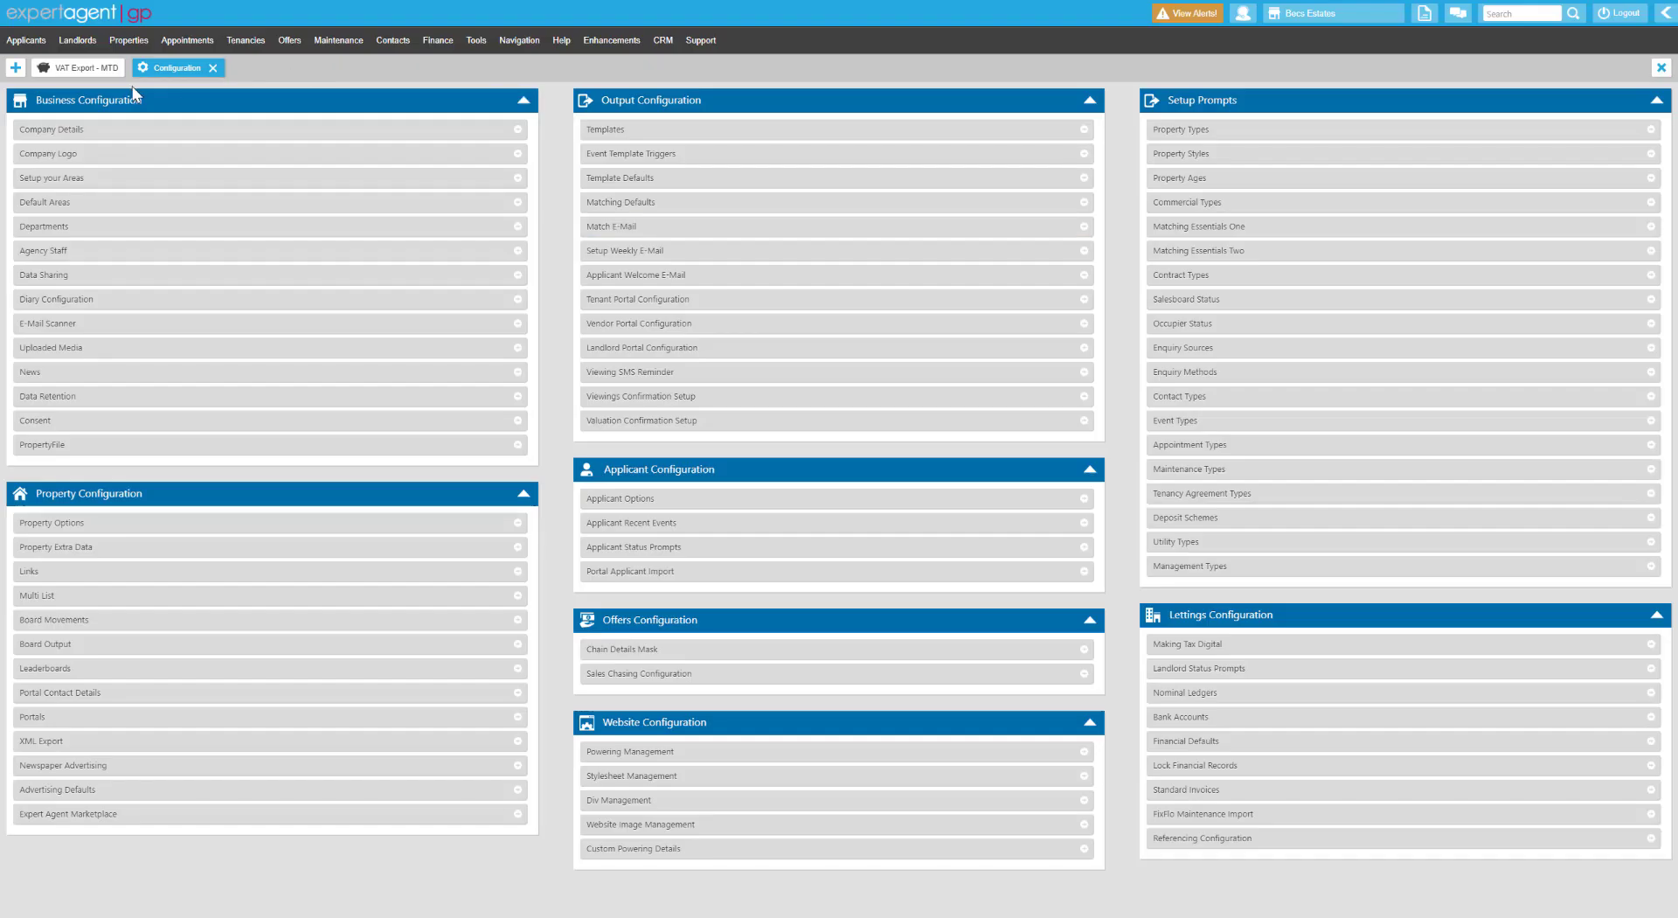
click(107, 74)
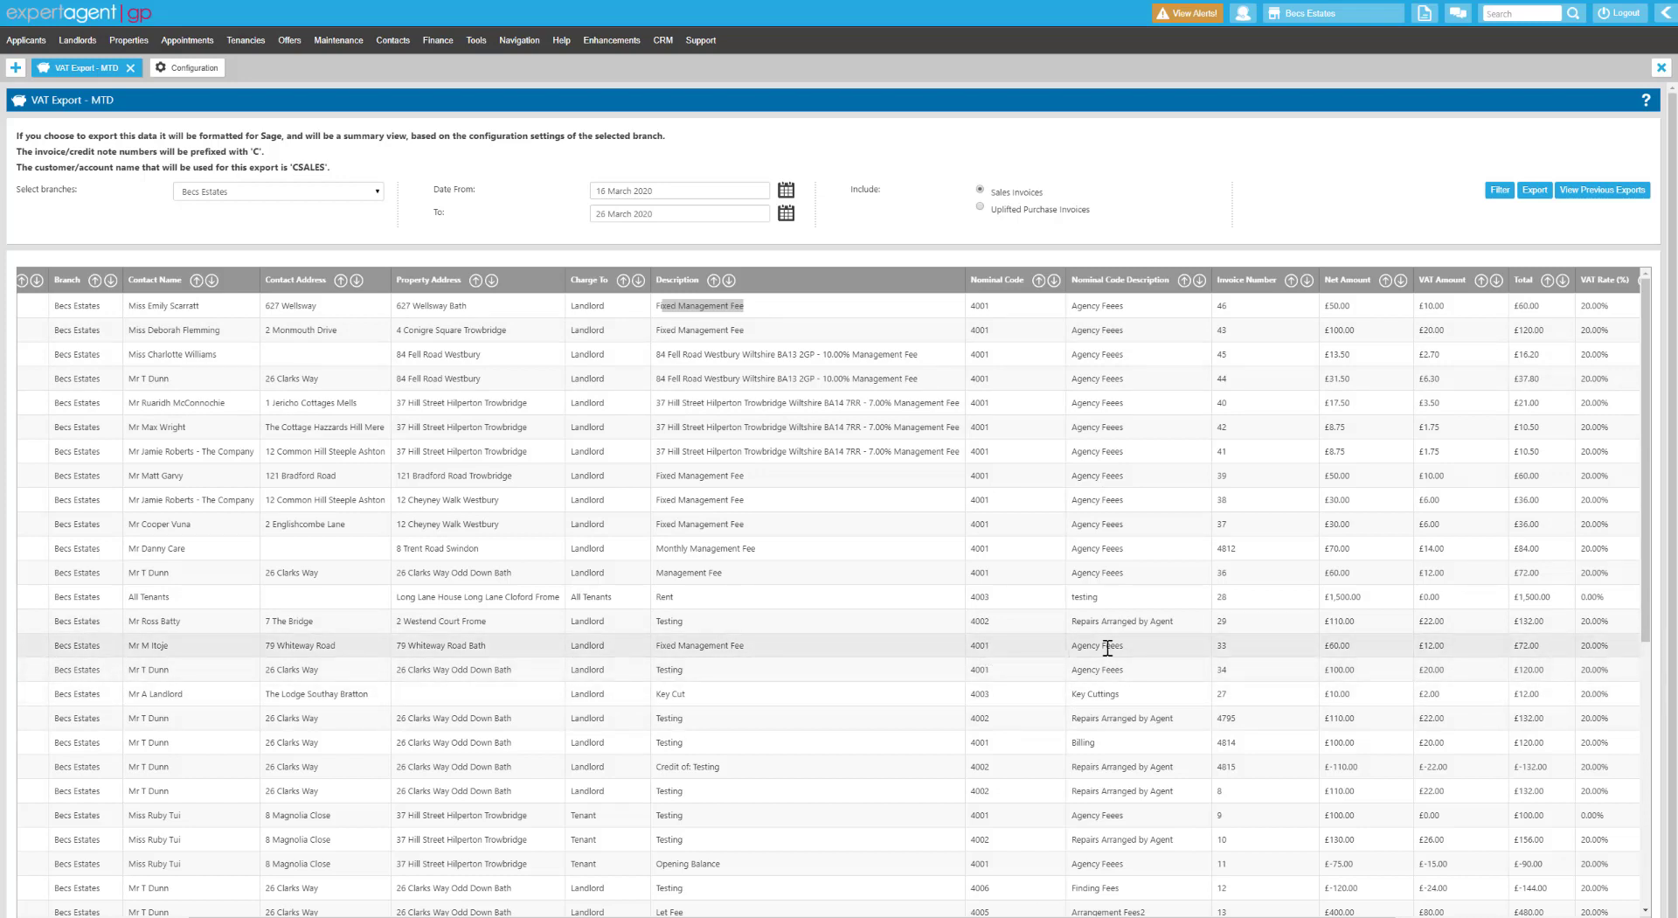
Inspect the invoice table, selecting invoice 42's £1.75 VAT, then switch to the Configuration tab.
drag(1122, 647, 1078, 642)
click(1245, 653)
drag(1263, 916, 1398, 916)
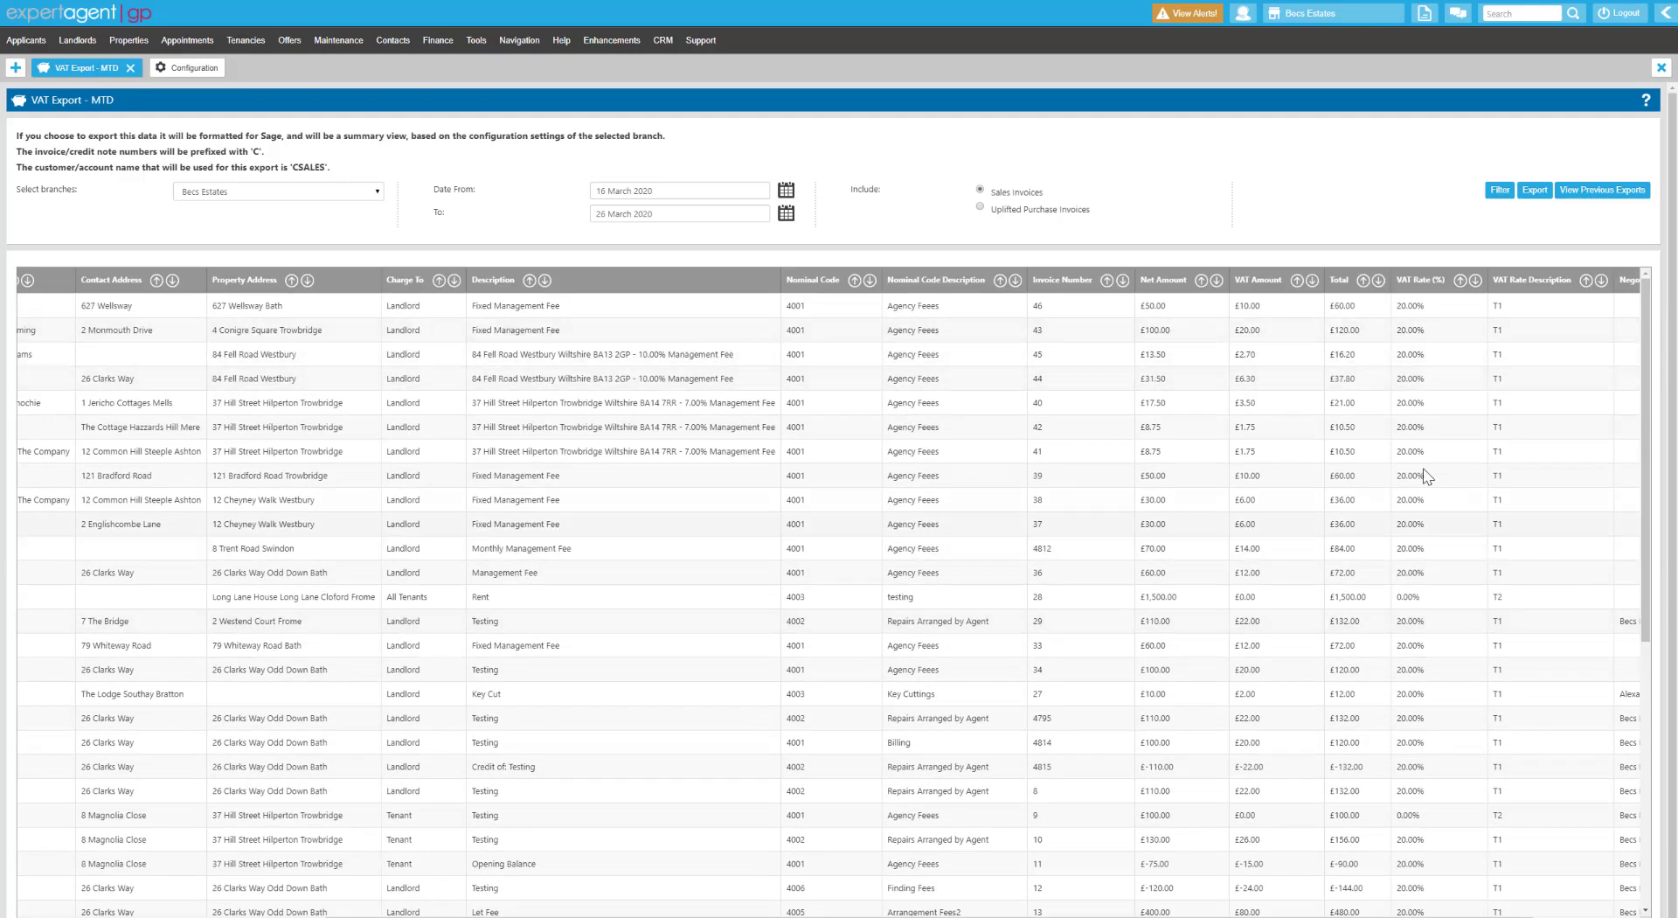
double_click(1244, 427)
scroll(1520, 699, right, 2)
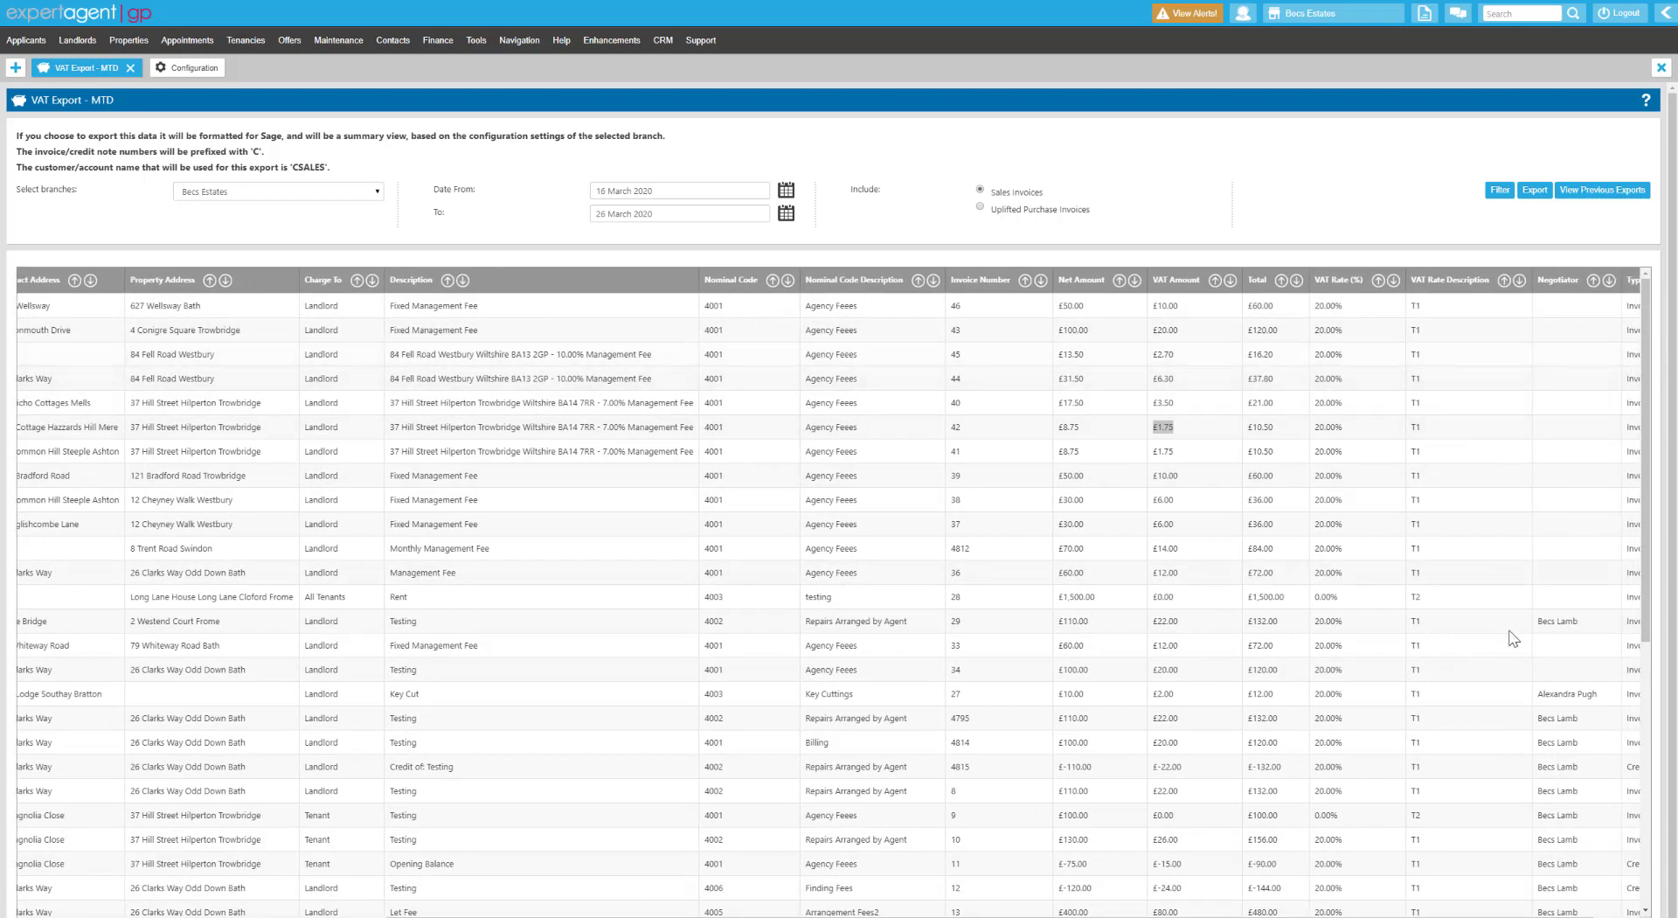
click(169, 73)
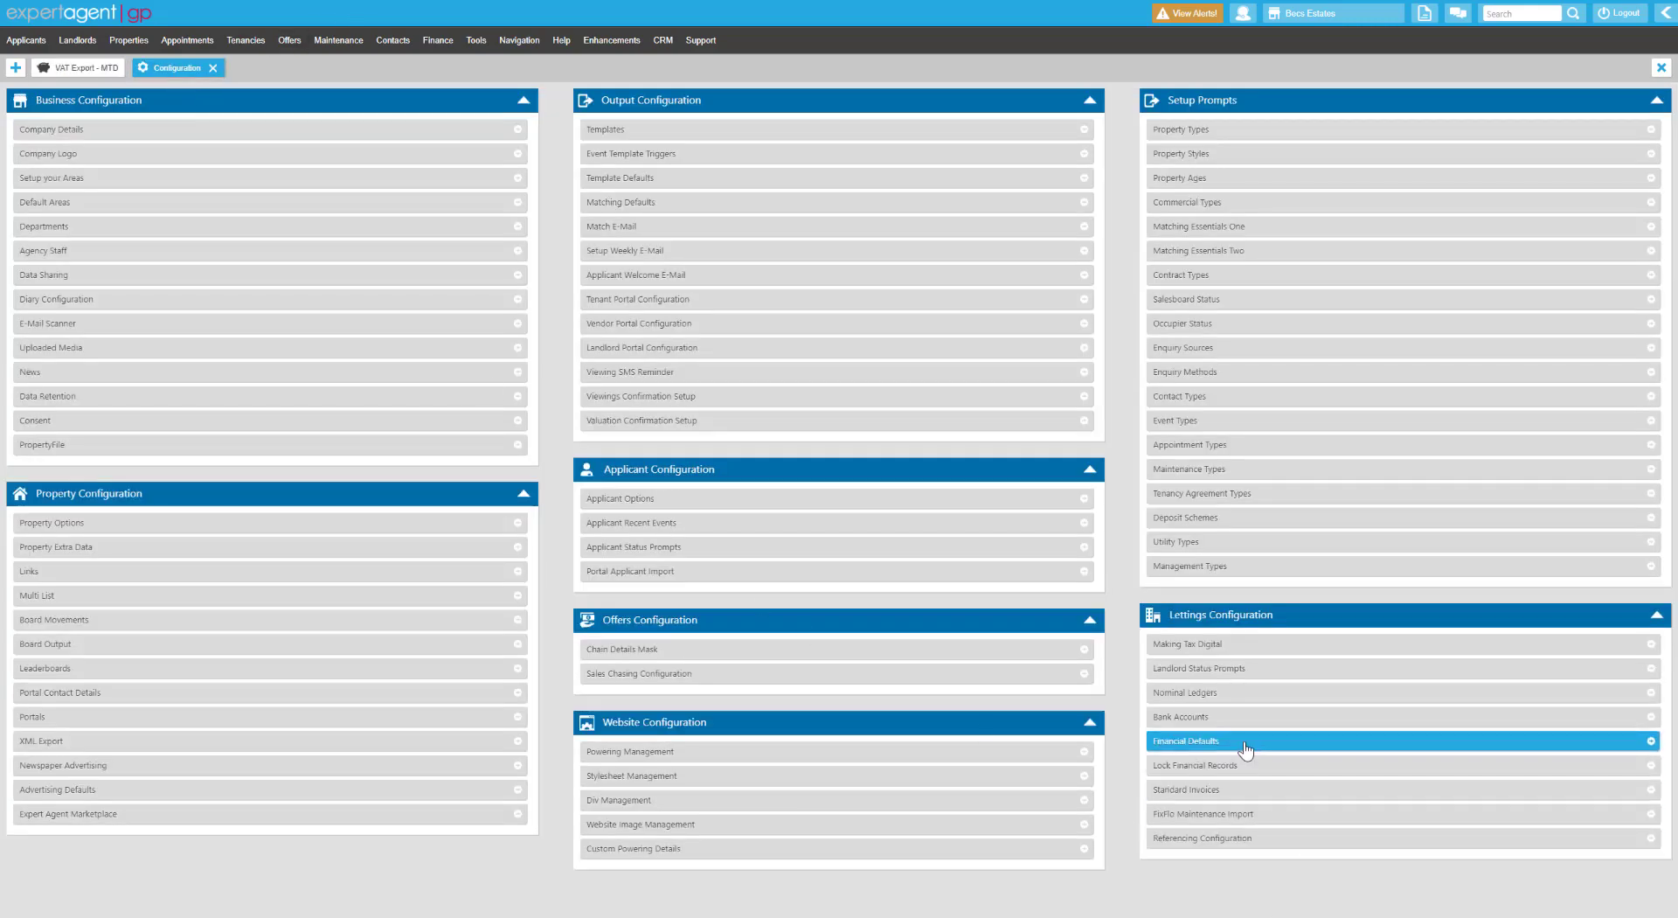
Confirm in Financial Defaults that Standard 20% VAT exports as T1, then return to the invoice list.
click(1245, 745)
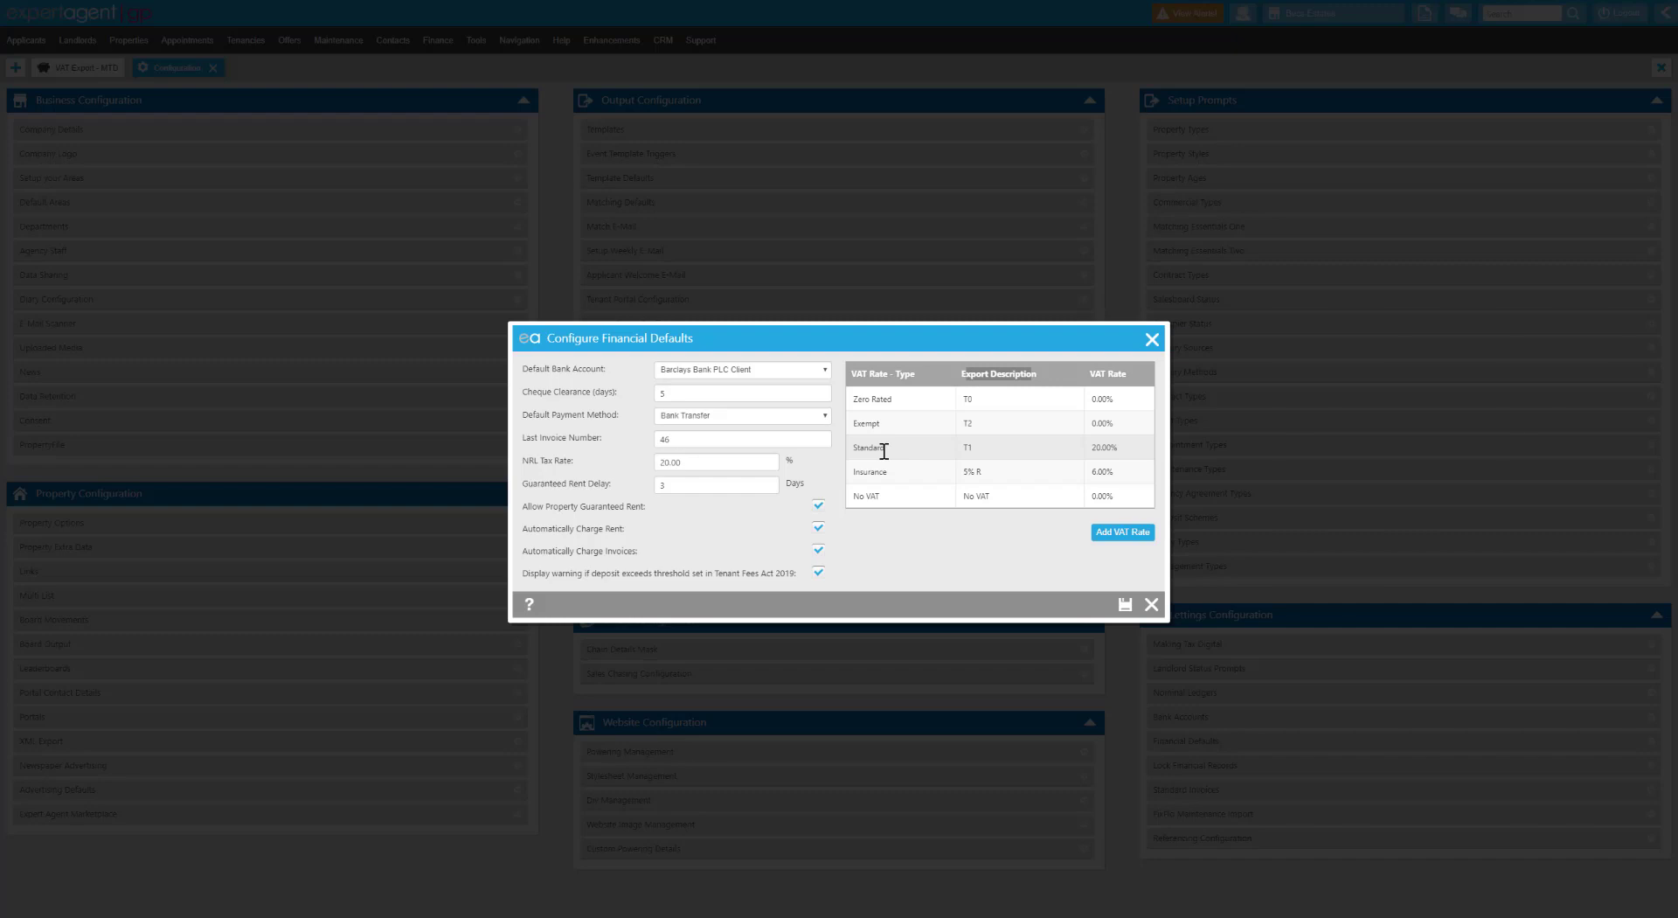
click(973, 449)
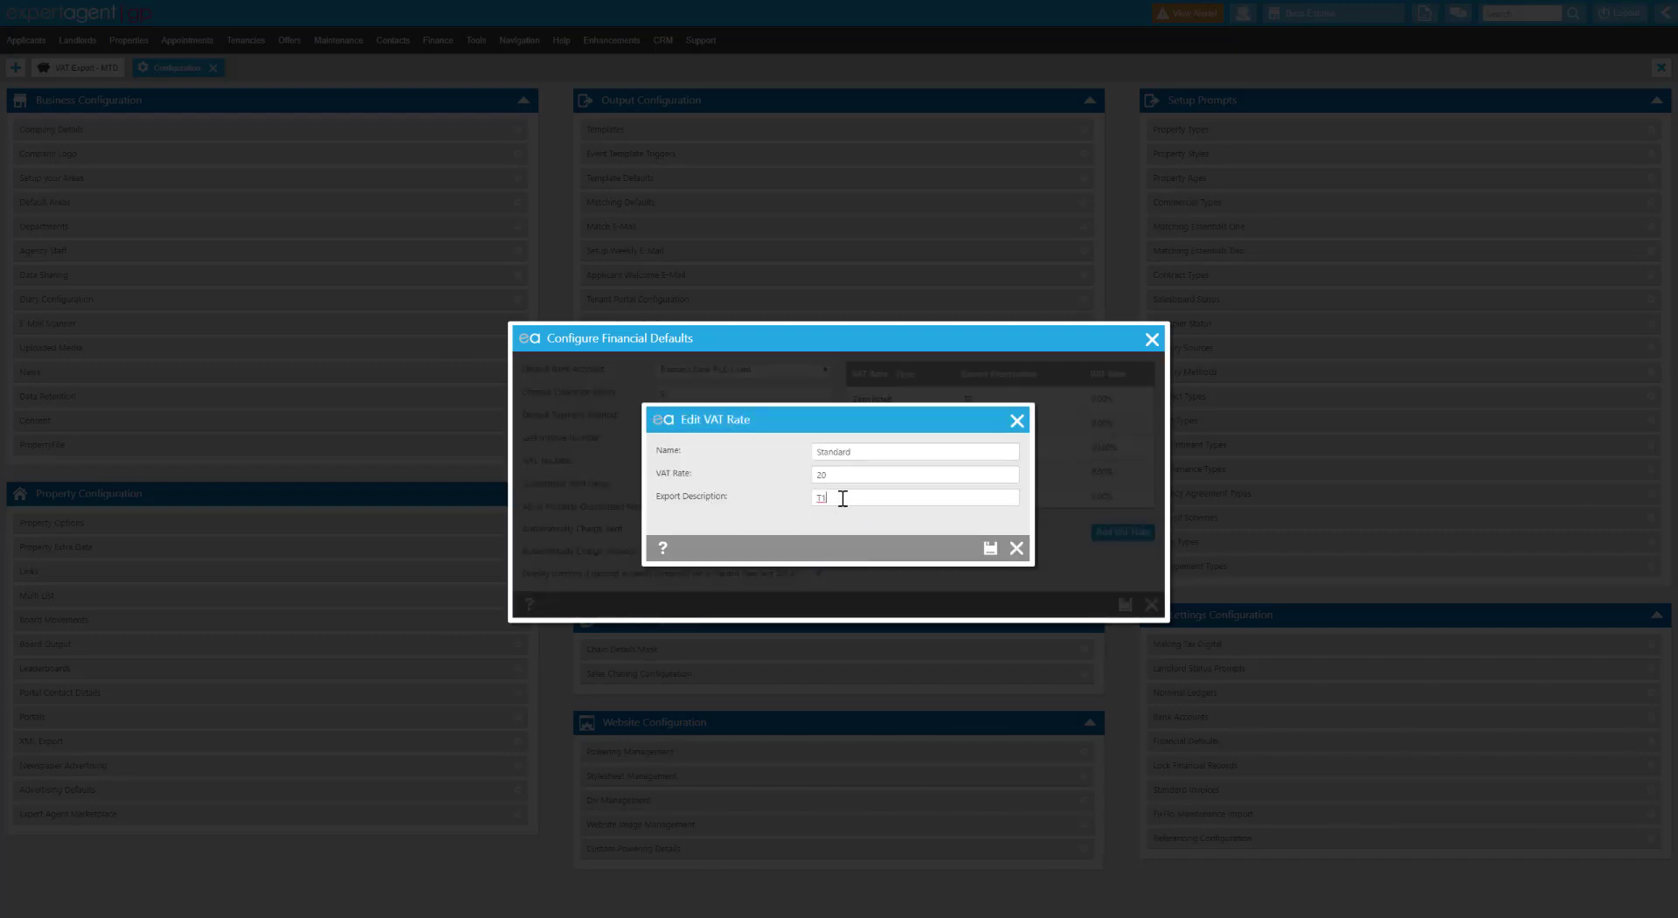
click(1017, 421)
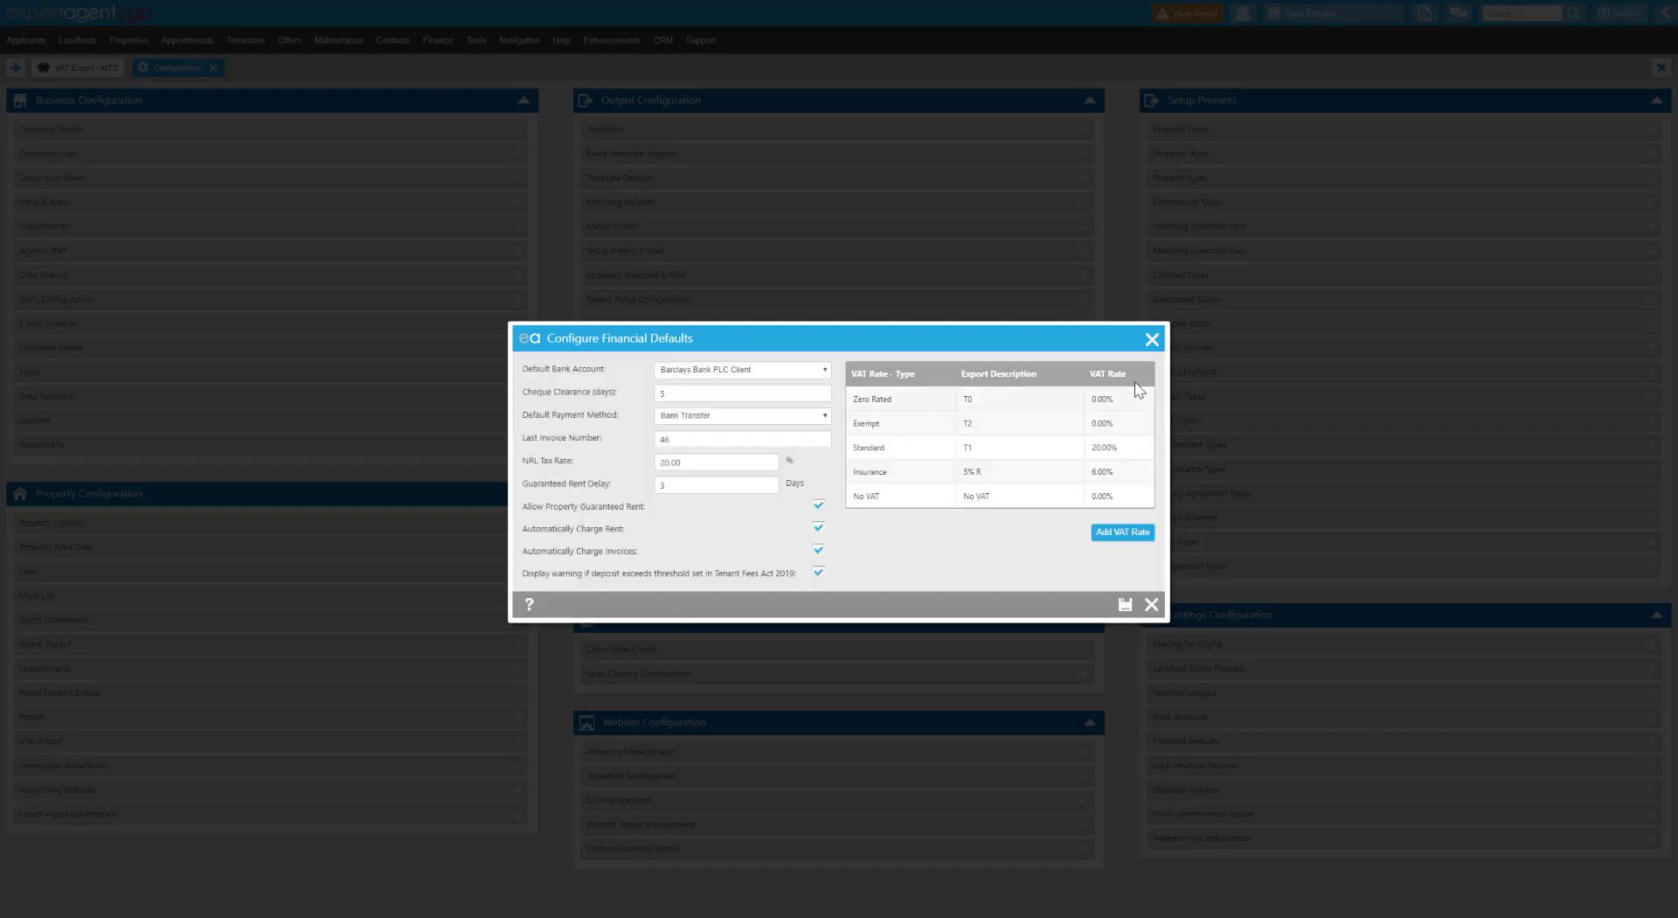
click(1152, 340)
click(108, 68)
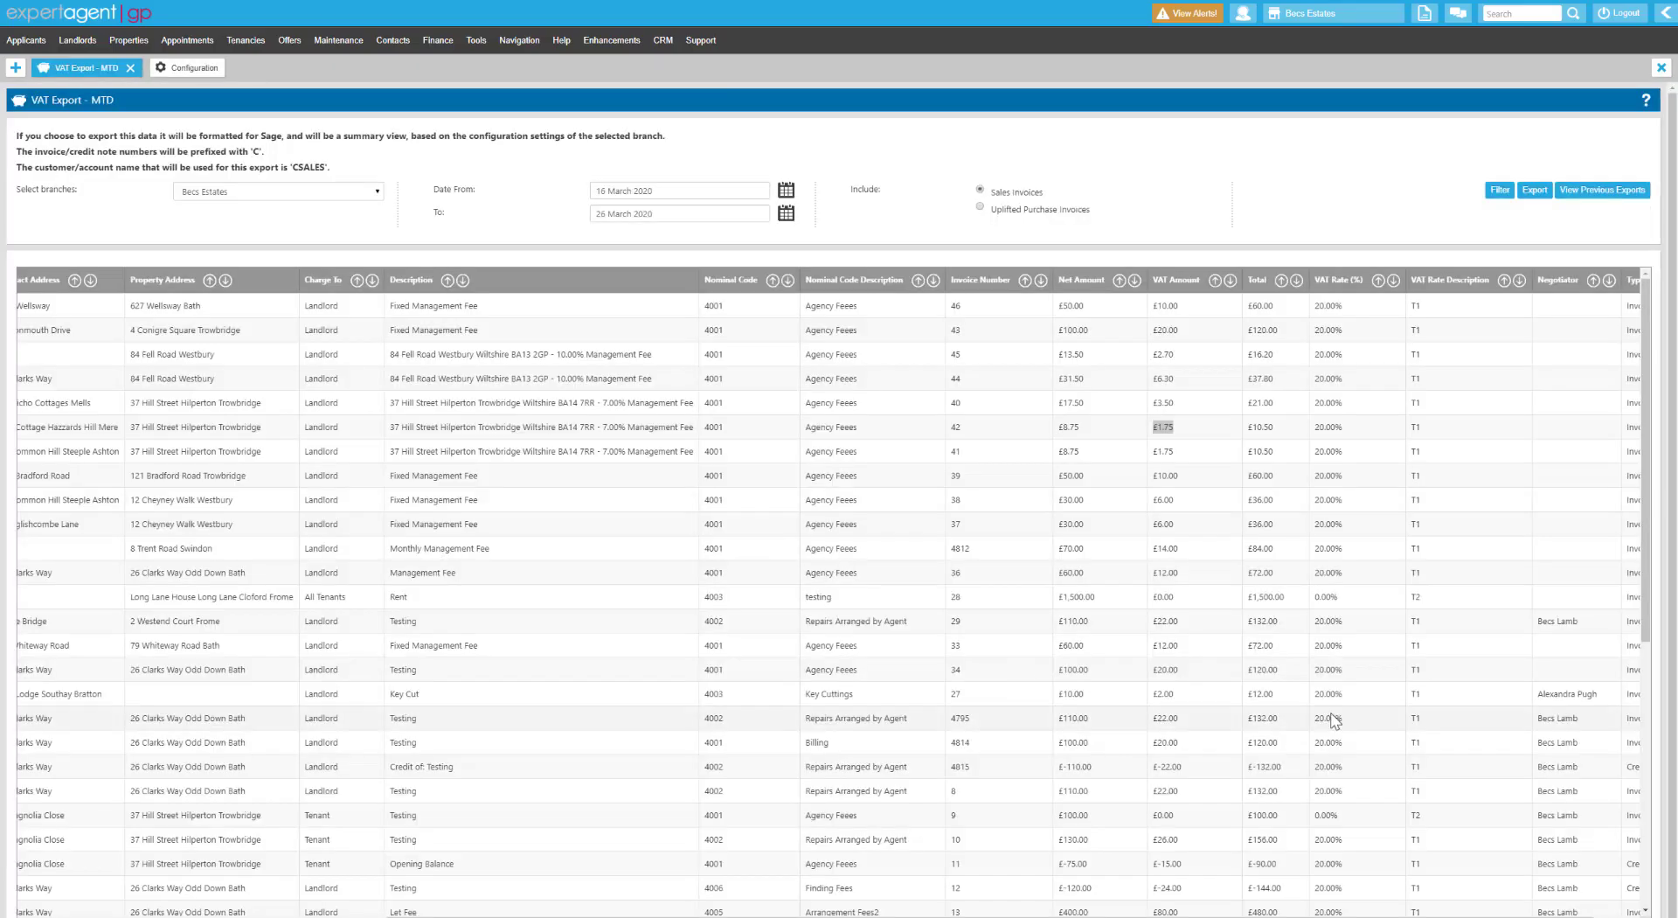
Scroll through the sales invoice table's rows and columns to review it.
scroll(1438, 612, down, 5)
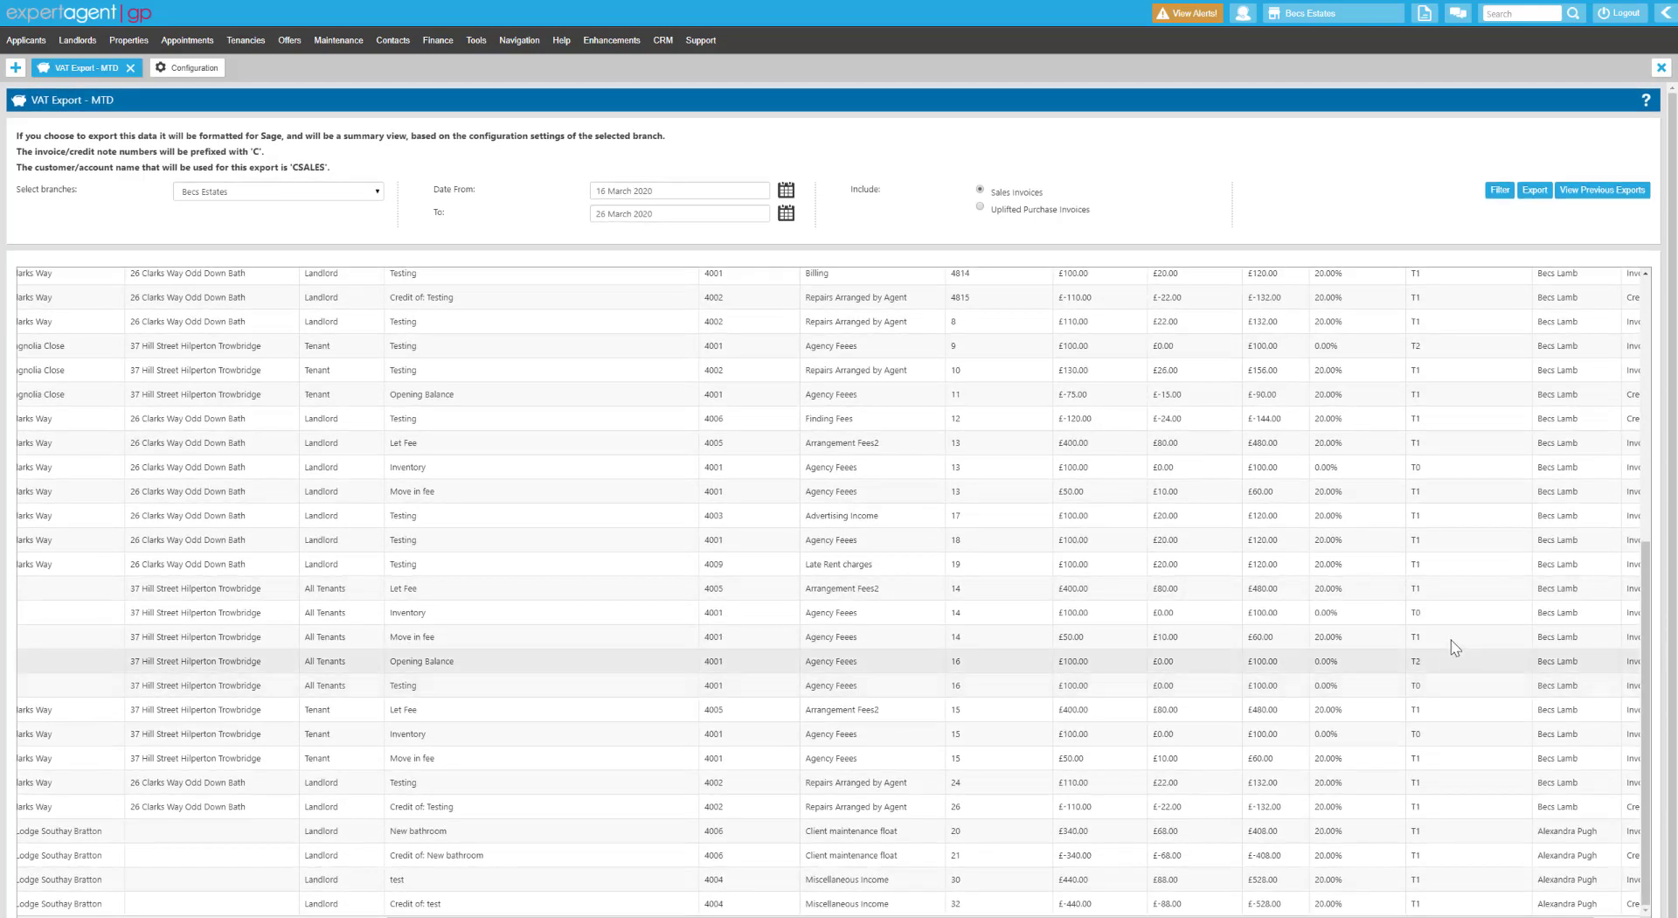
scroll(1452, 682, up, 5)
scroll(1451, 323, right, 1)
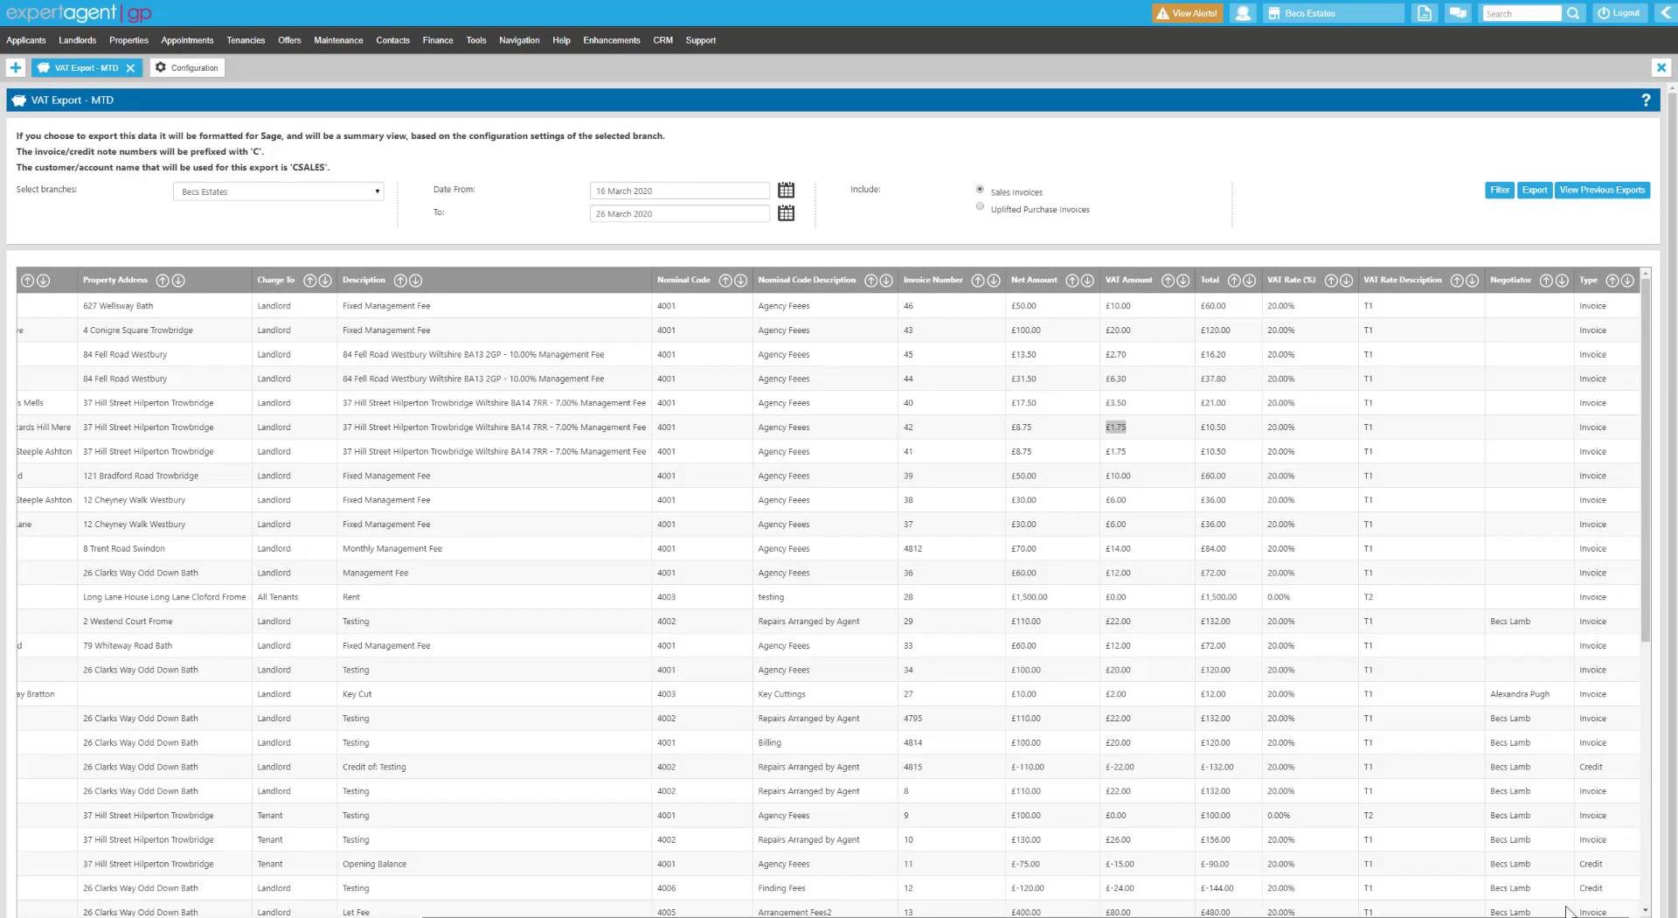
scroll(1529, 708, down, 5)
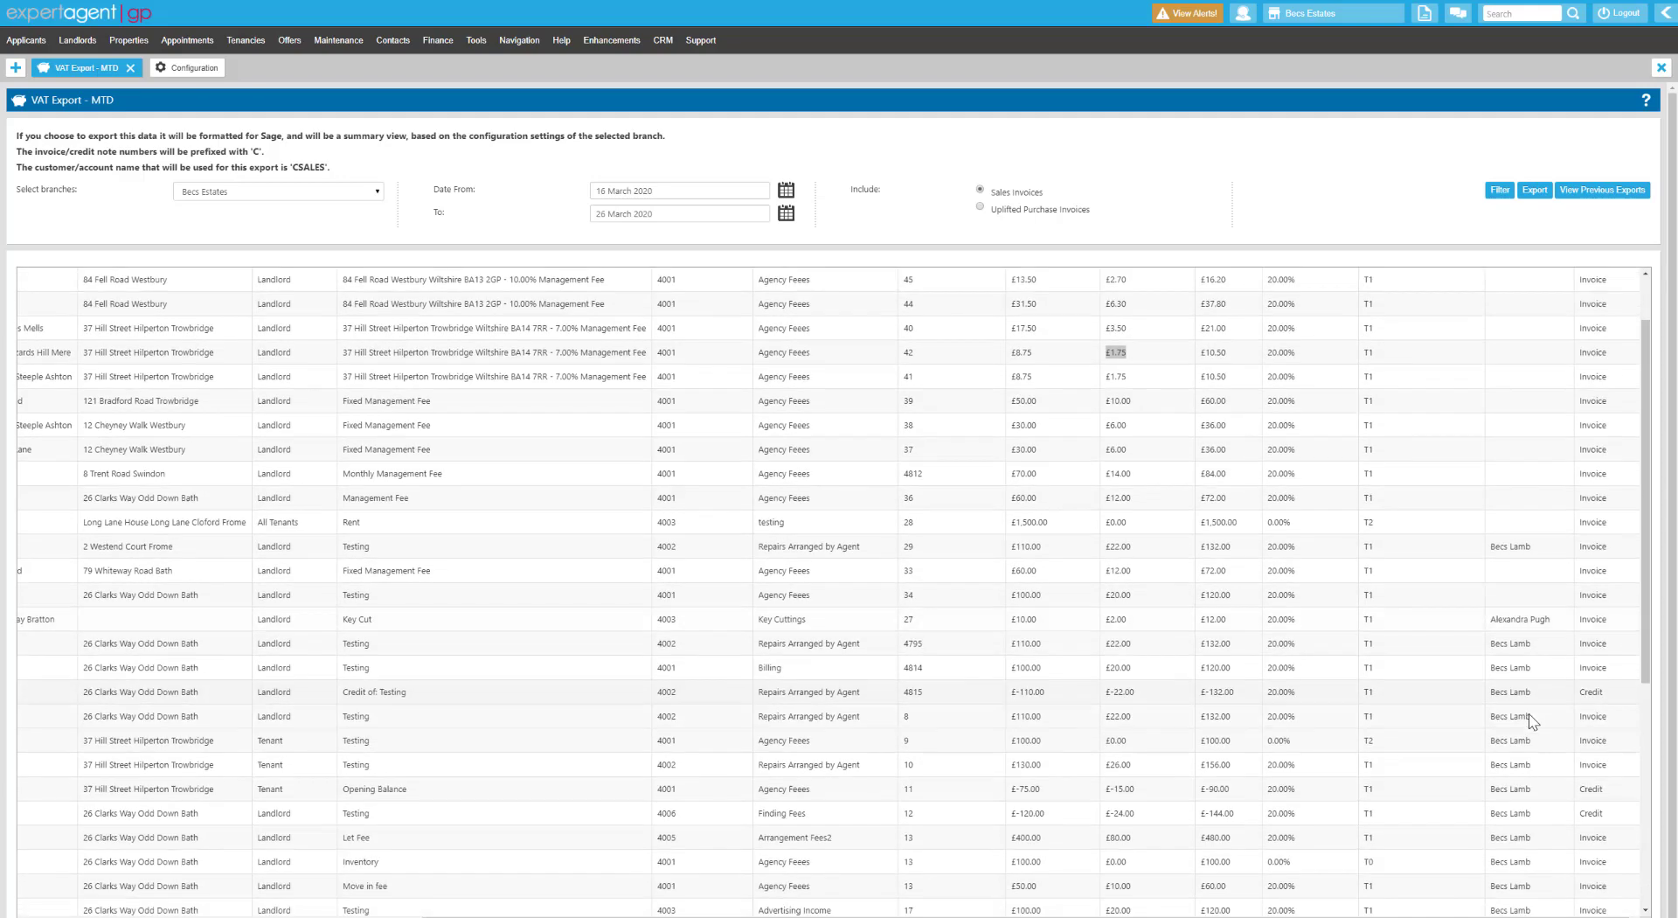
scroll(1531, 690, up, 5)
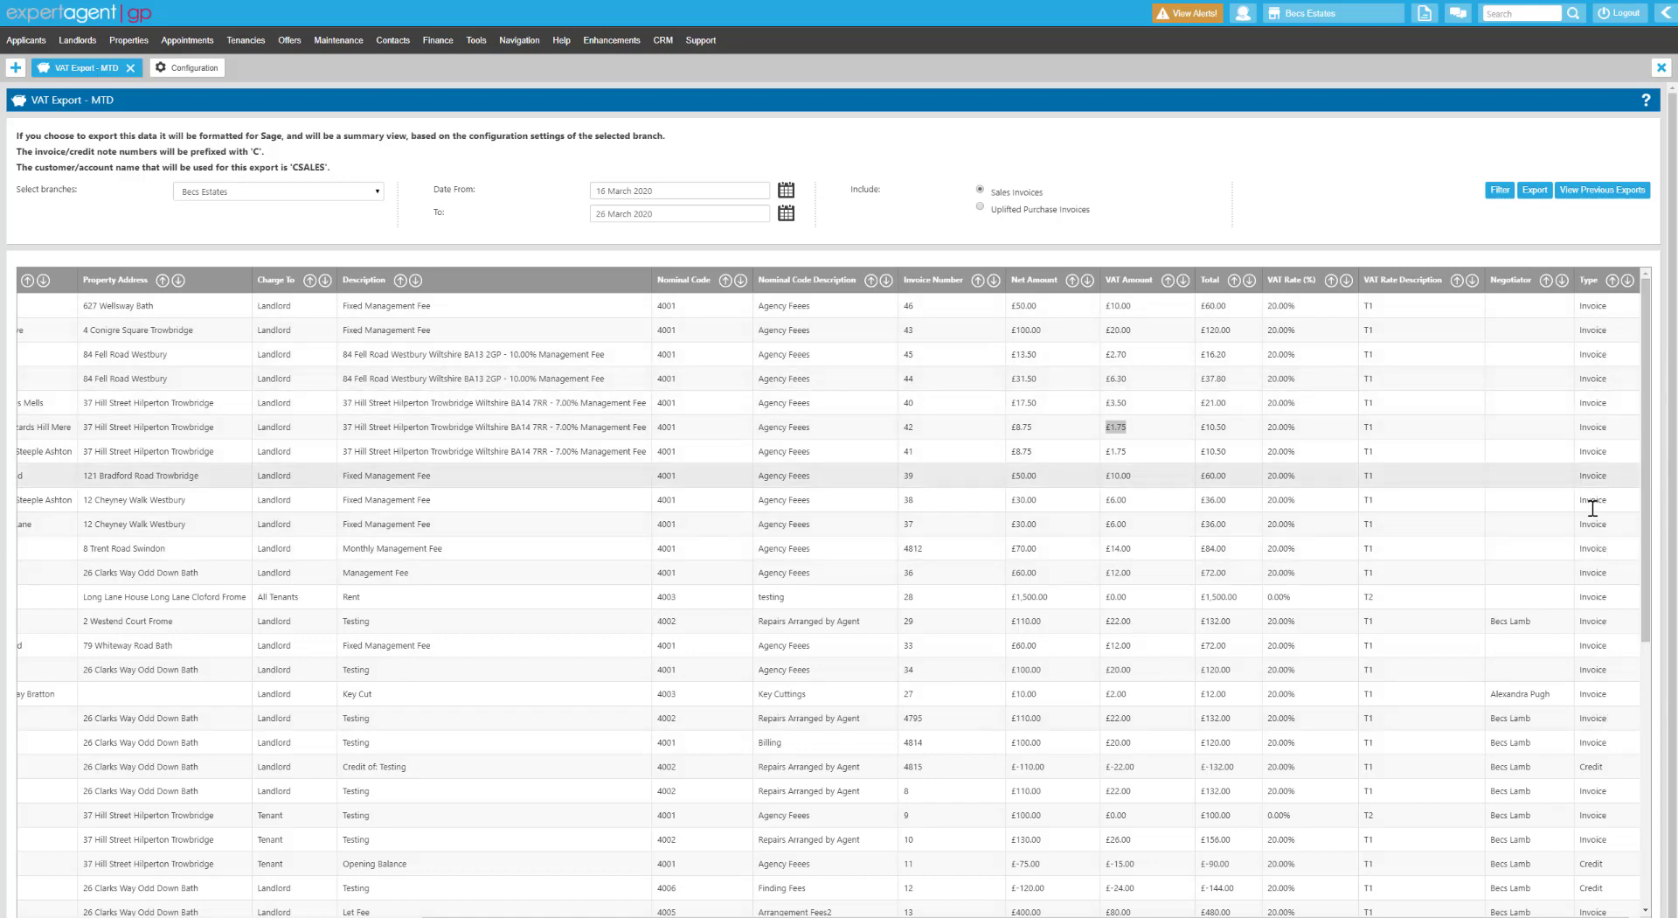
scroll(1604, 524, down, 4)
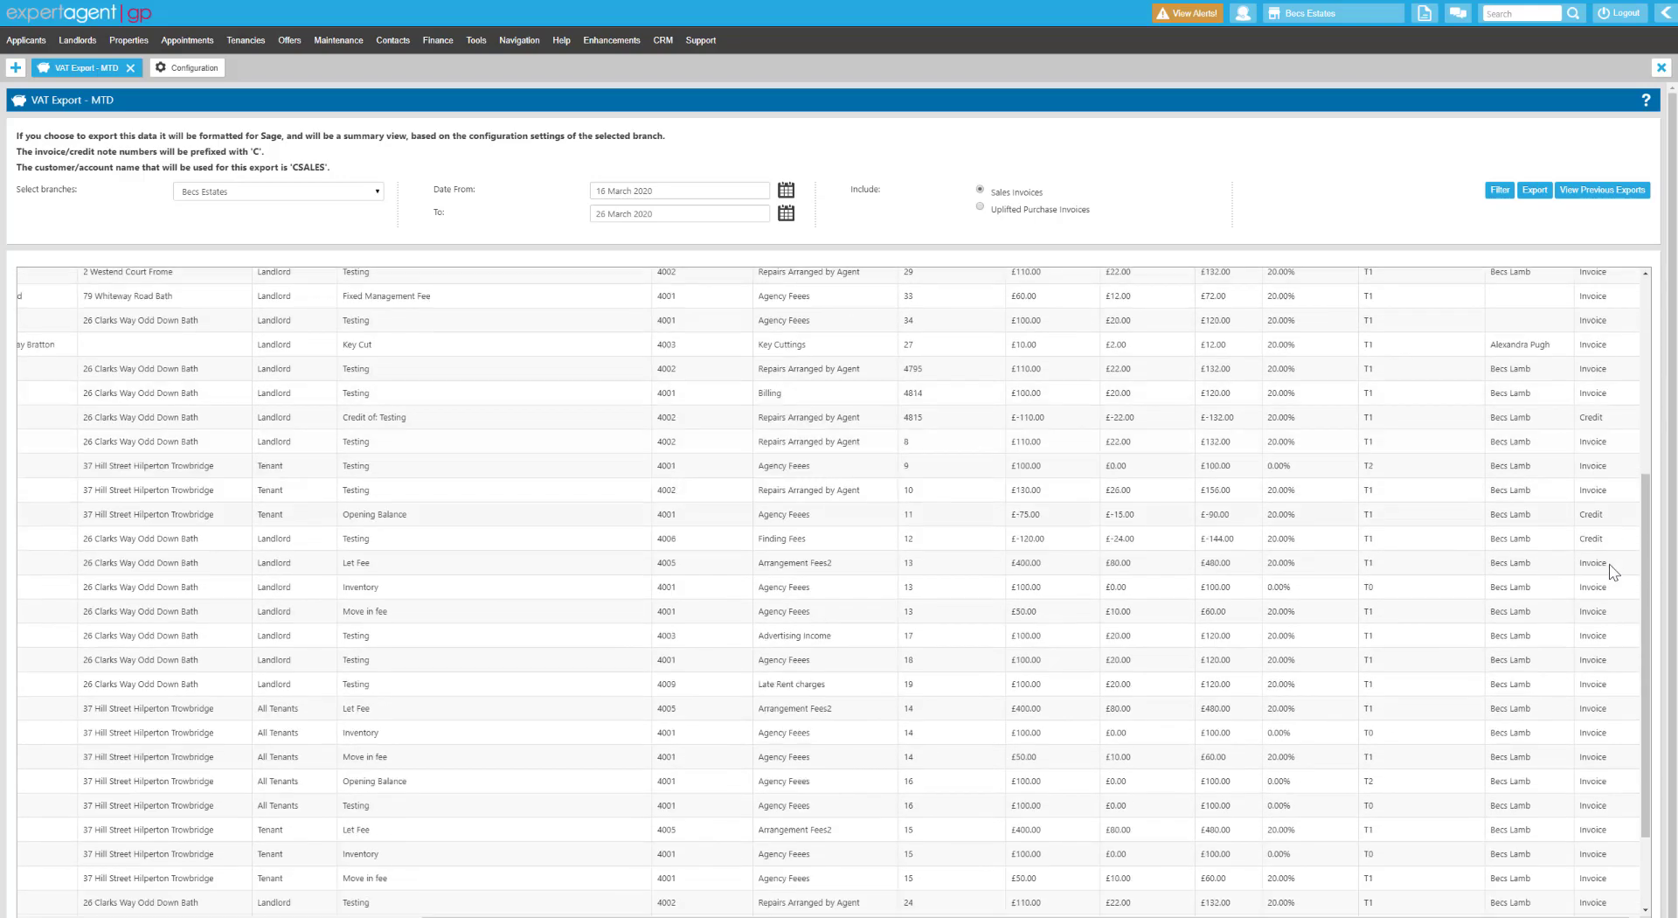
scroll(1610, 566, up, 4)
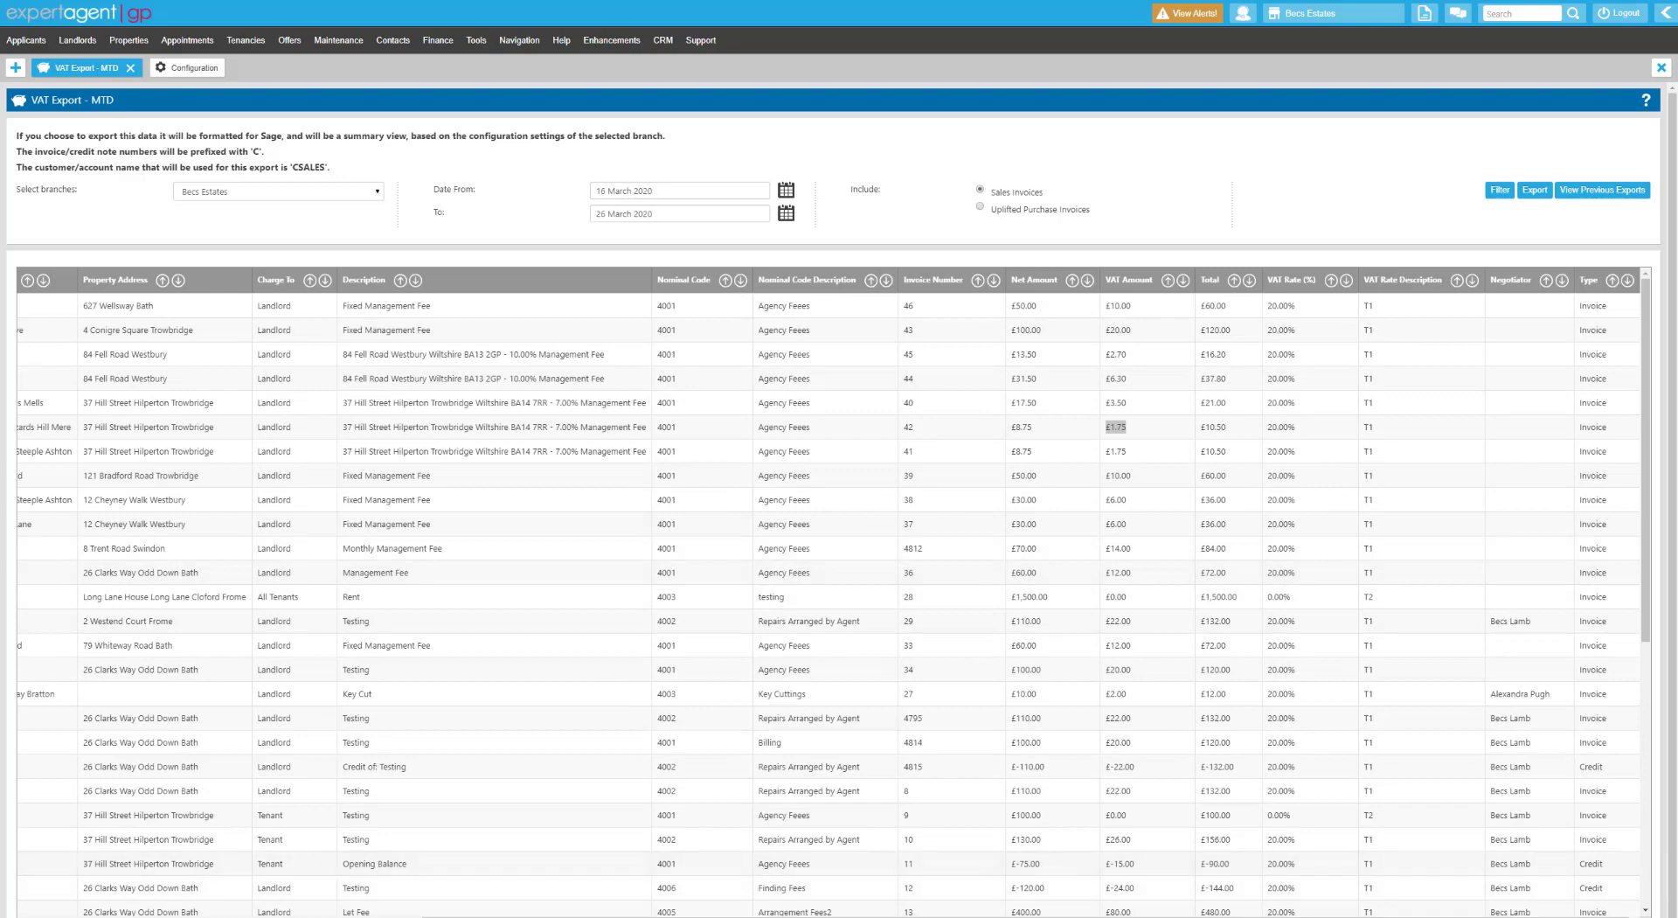
drag(717, 915, 271, 916)
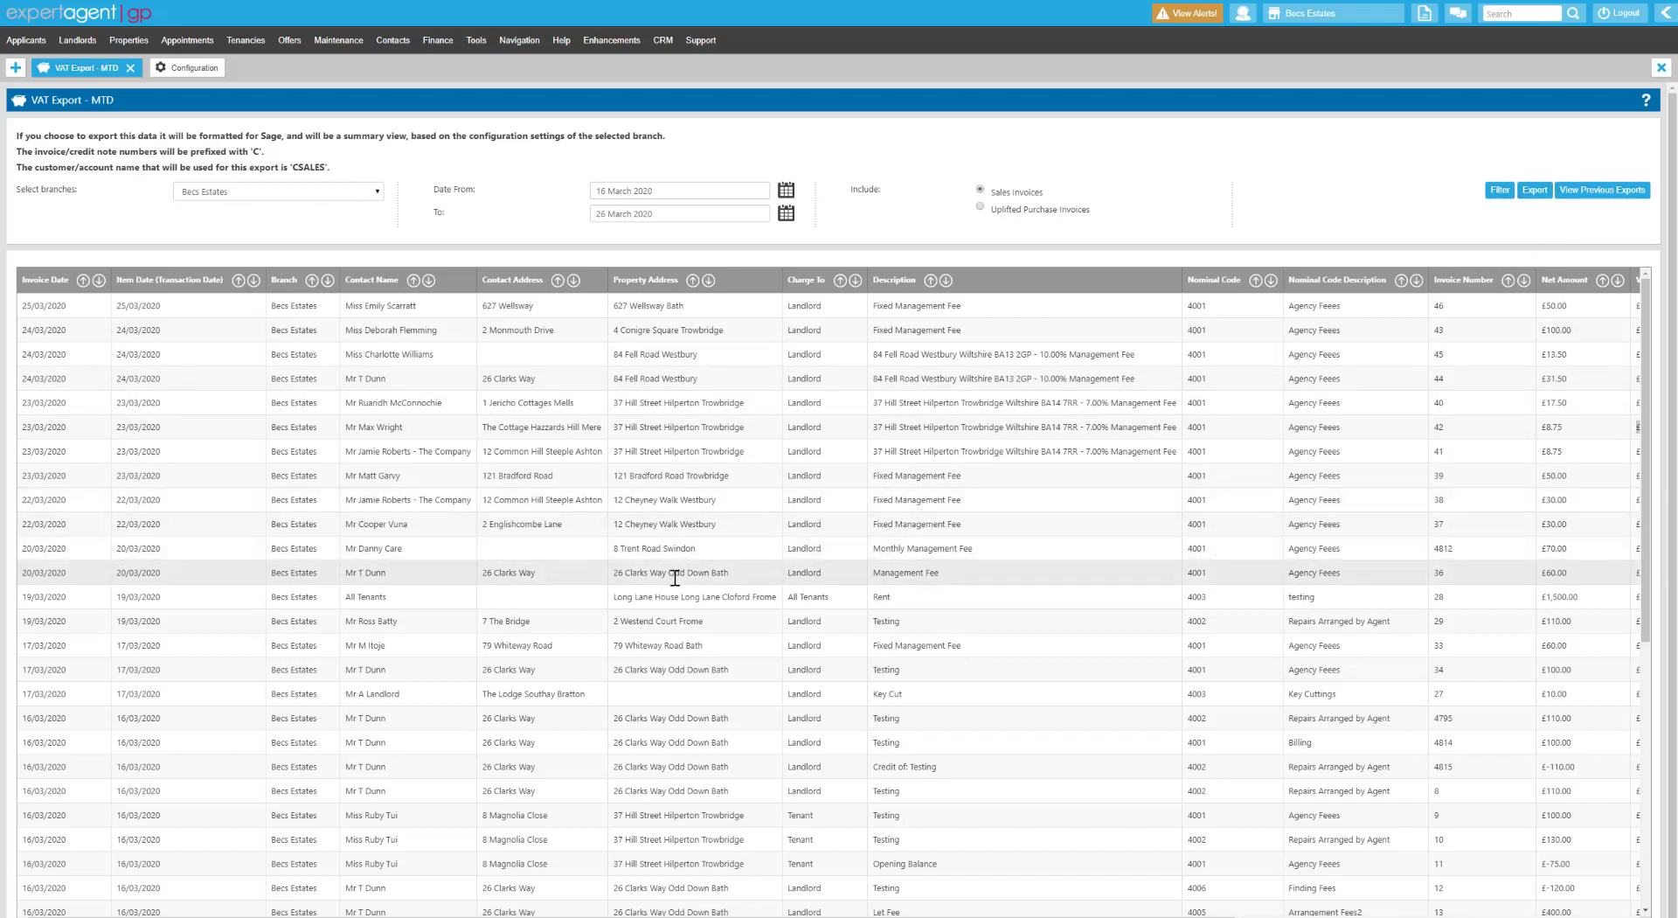
Read the export-format note and open the downloaded export zip archive.
drag(130, 135, 339, 163)
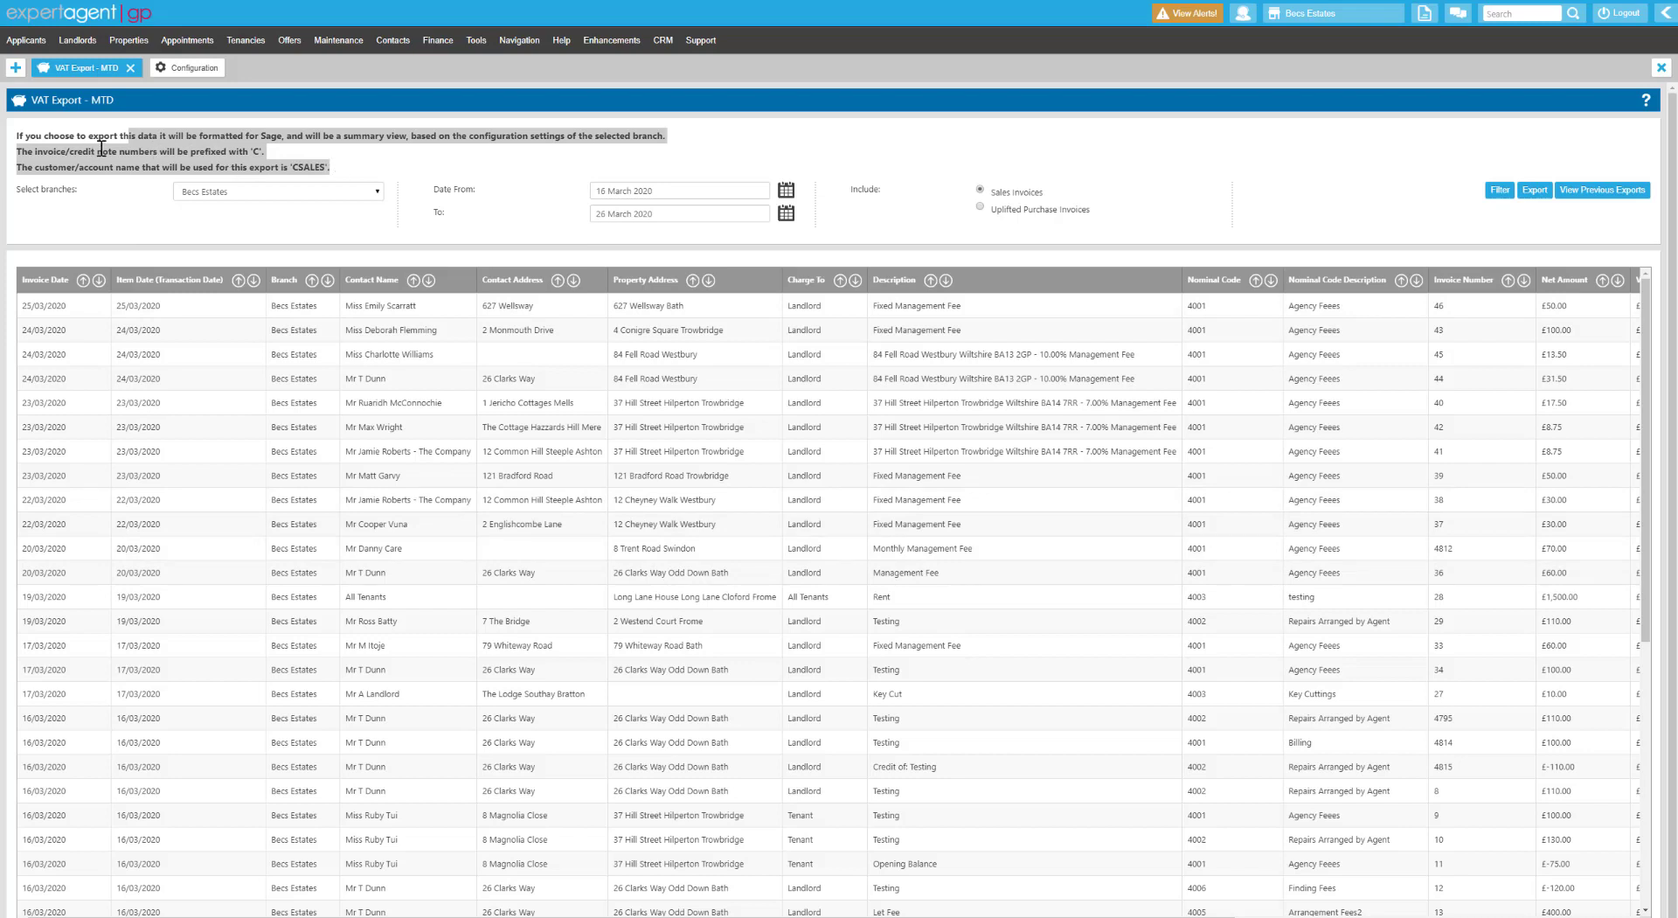
click(294, 165)
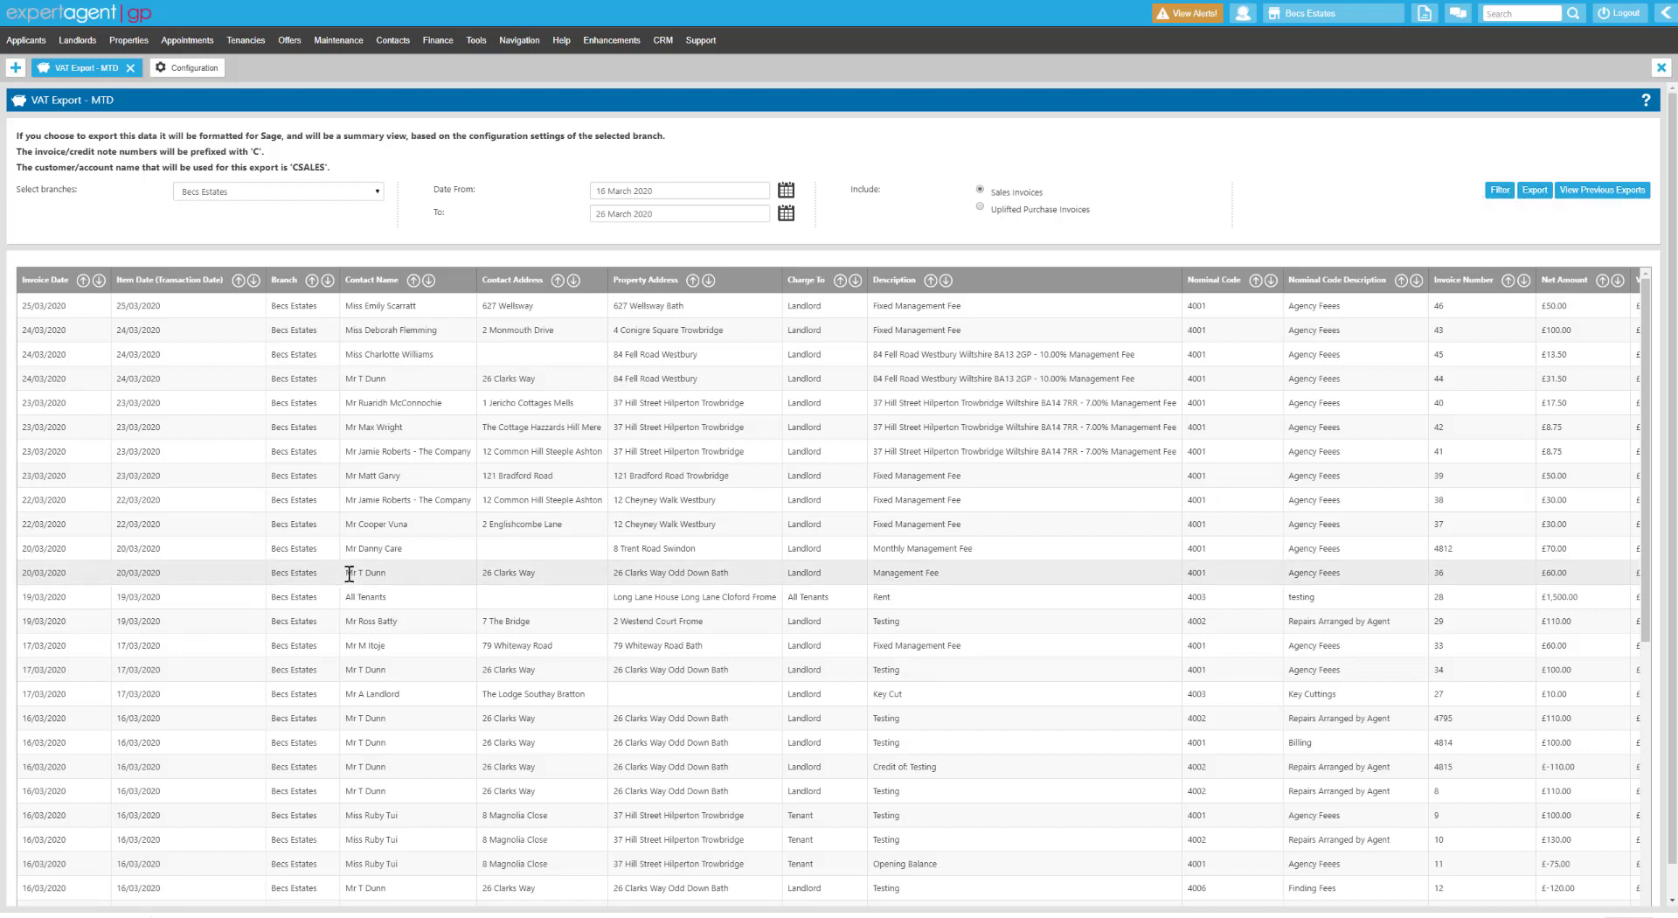
click(79, 915)
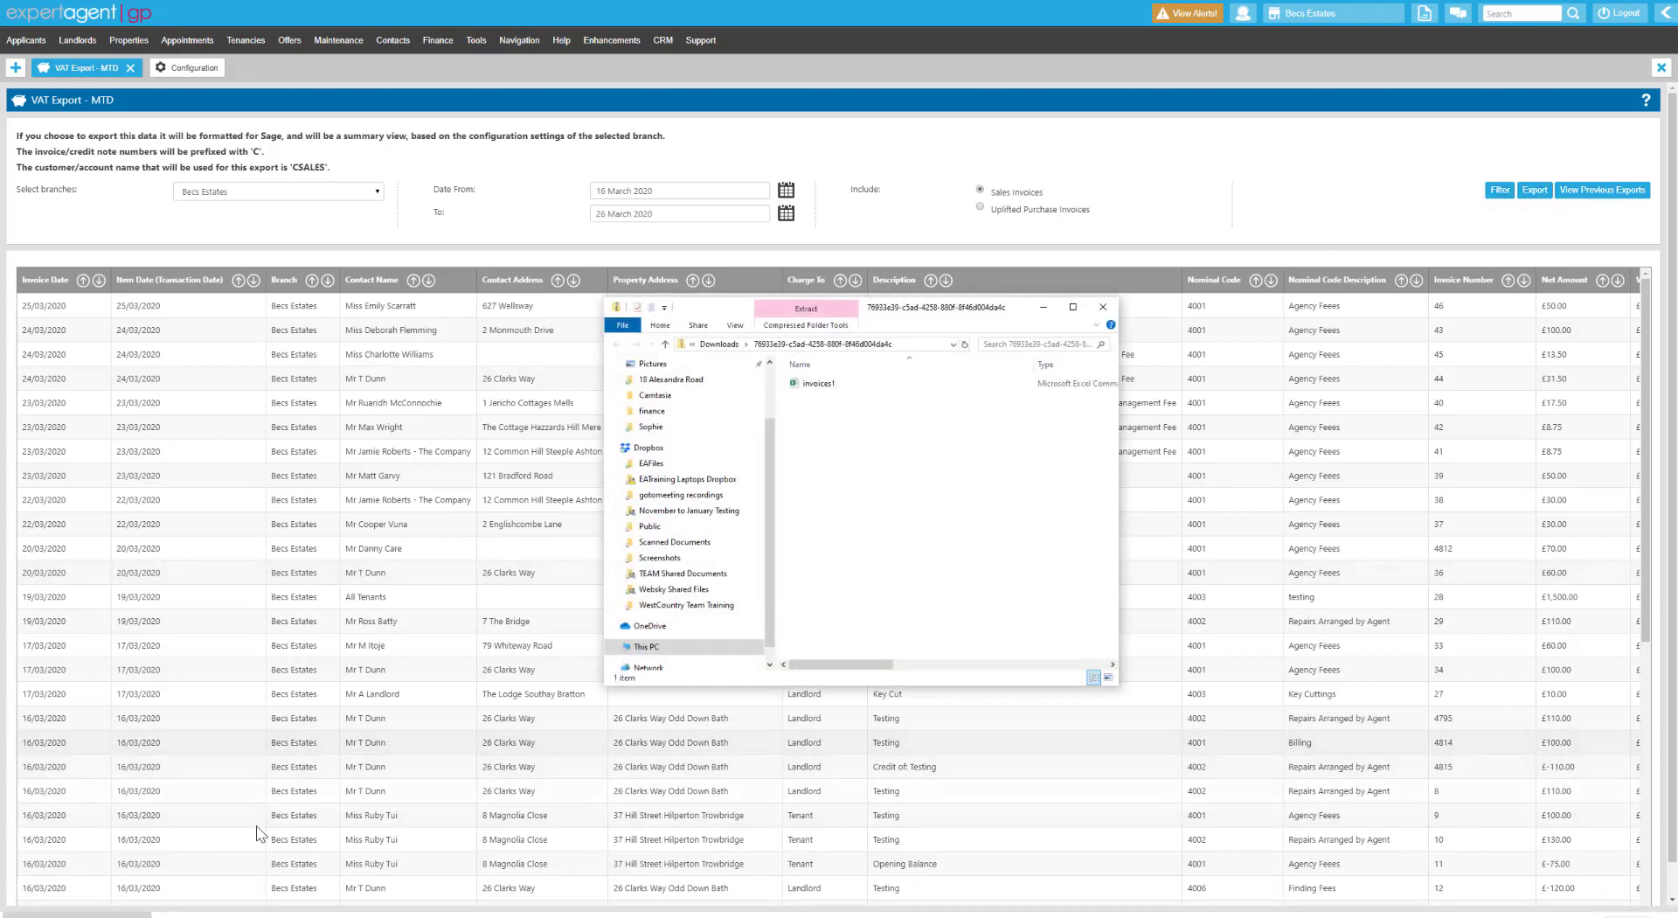
Open invoices1 in Excel and autofit all column widths.
double_click(818, 384)
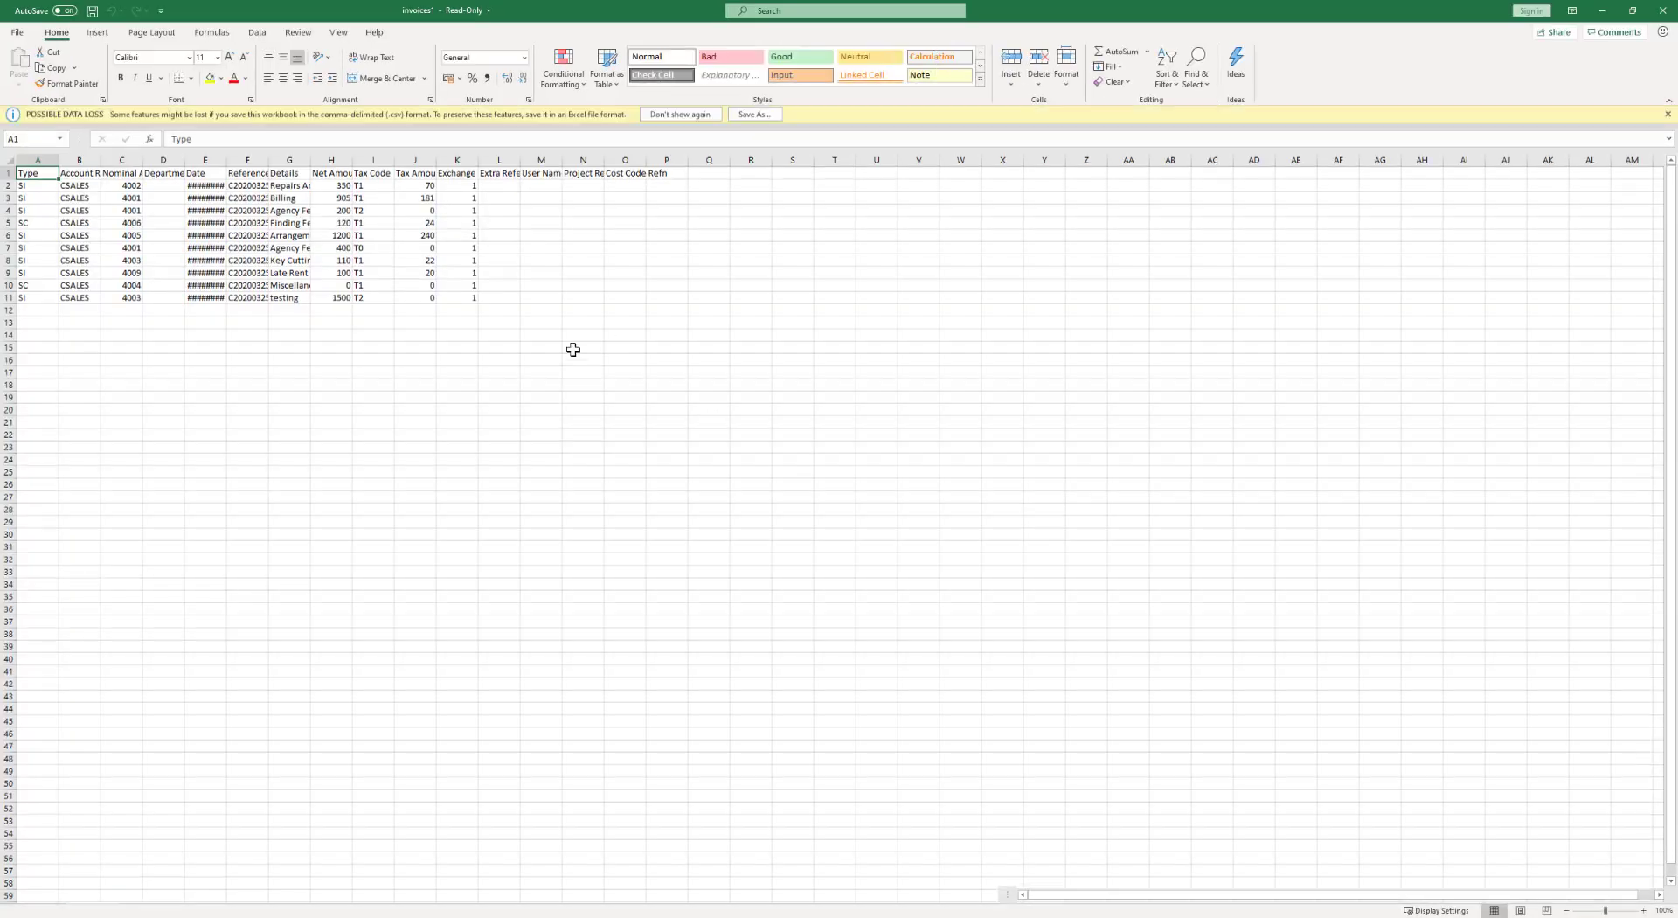
click(9, 163)
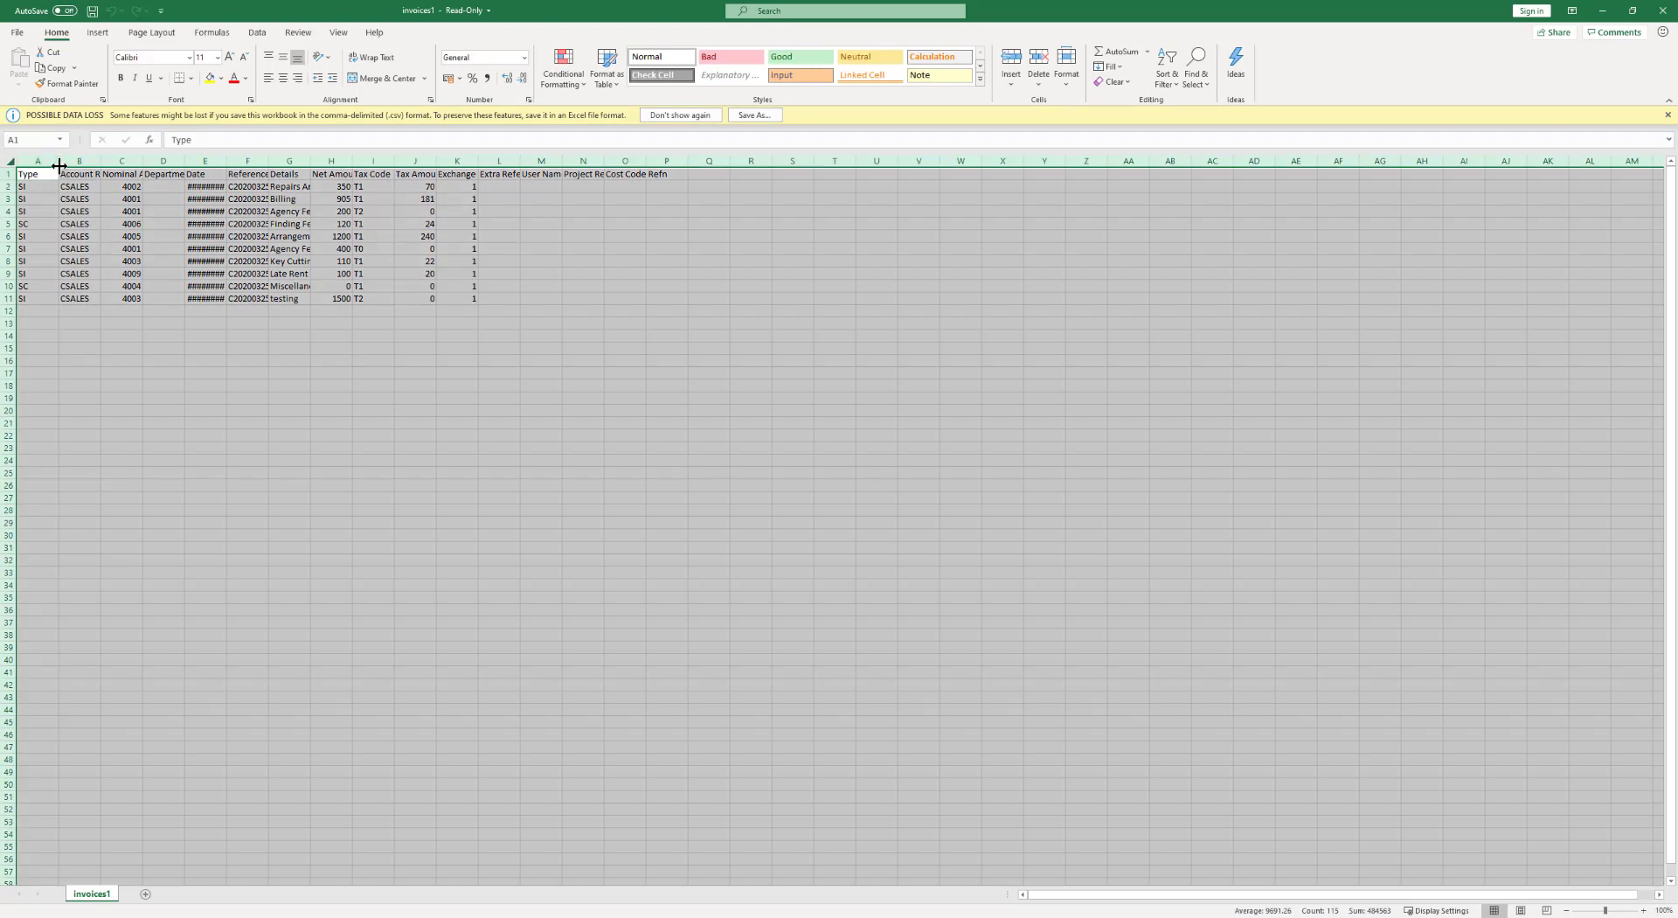
double_click(59, 161)
click(312, 620)
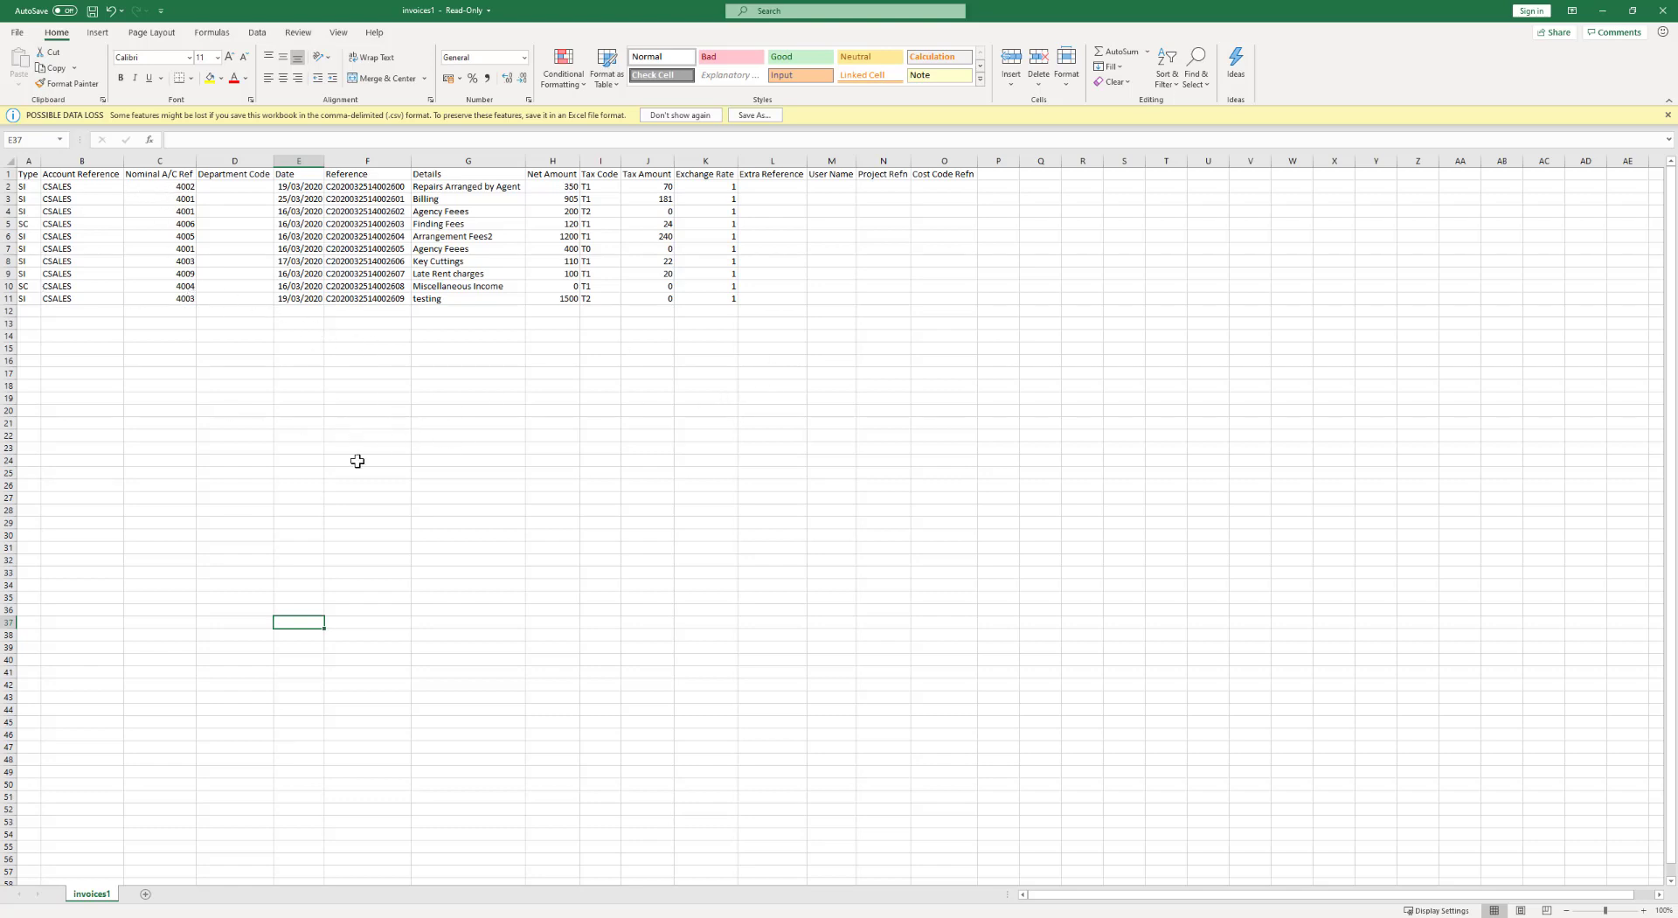
Check the Type, Account Reference (CSALES) and Date columns of the ten invoice lines.
click(27, 186)
key(ctrl+shift+Down)
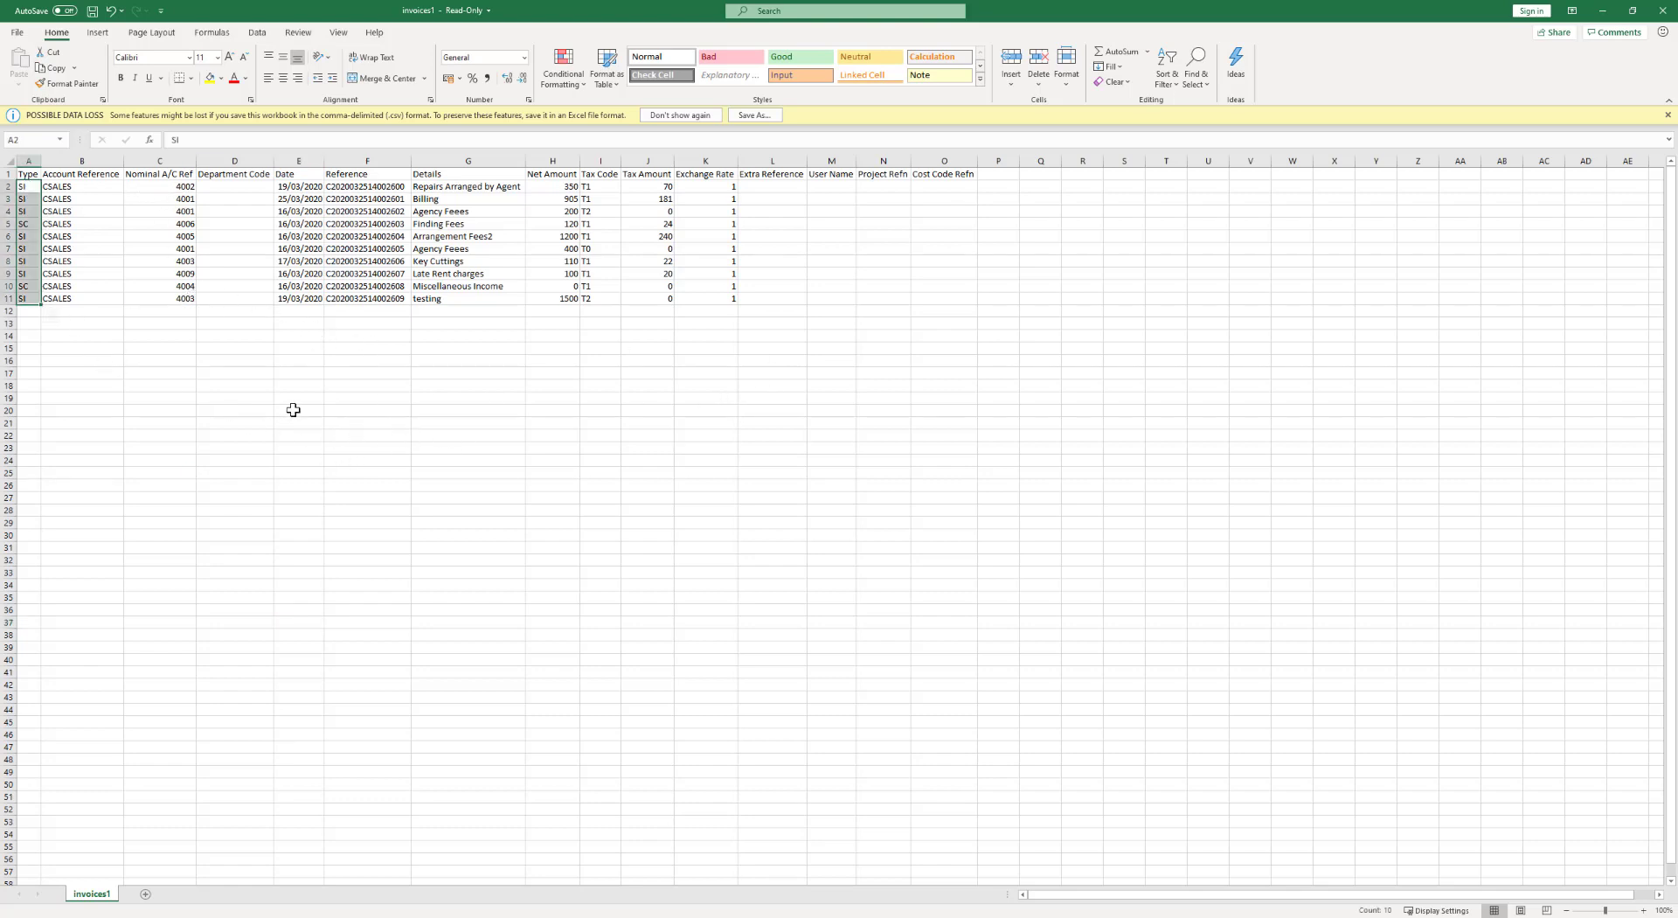
click(293, 410)
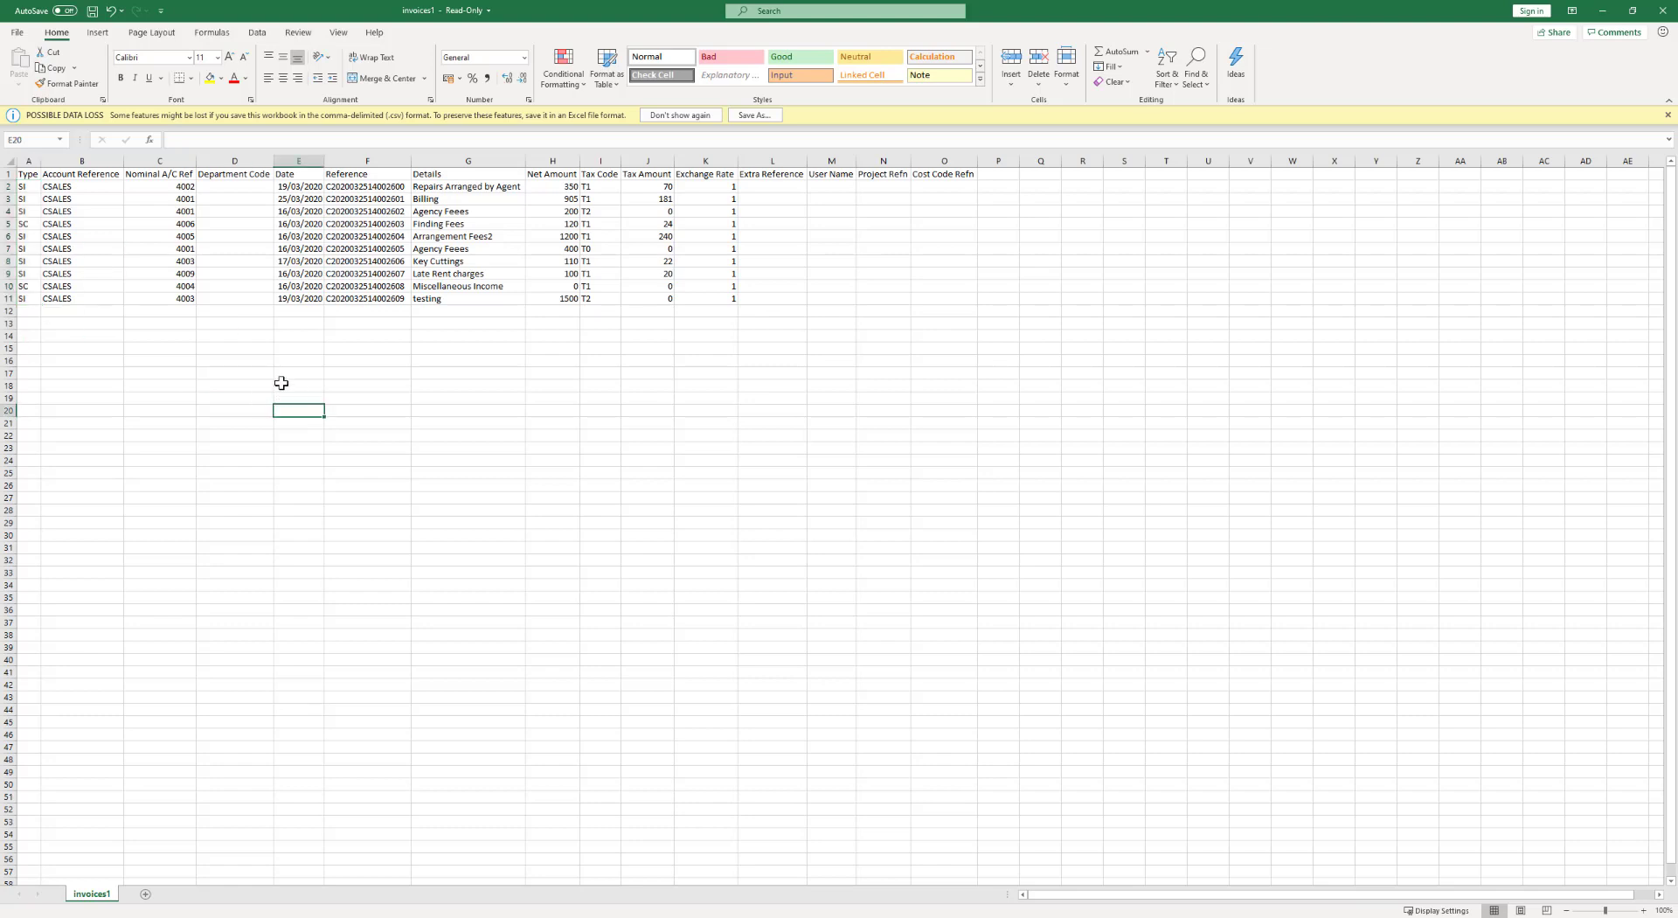
click(236, 358)
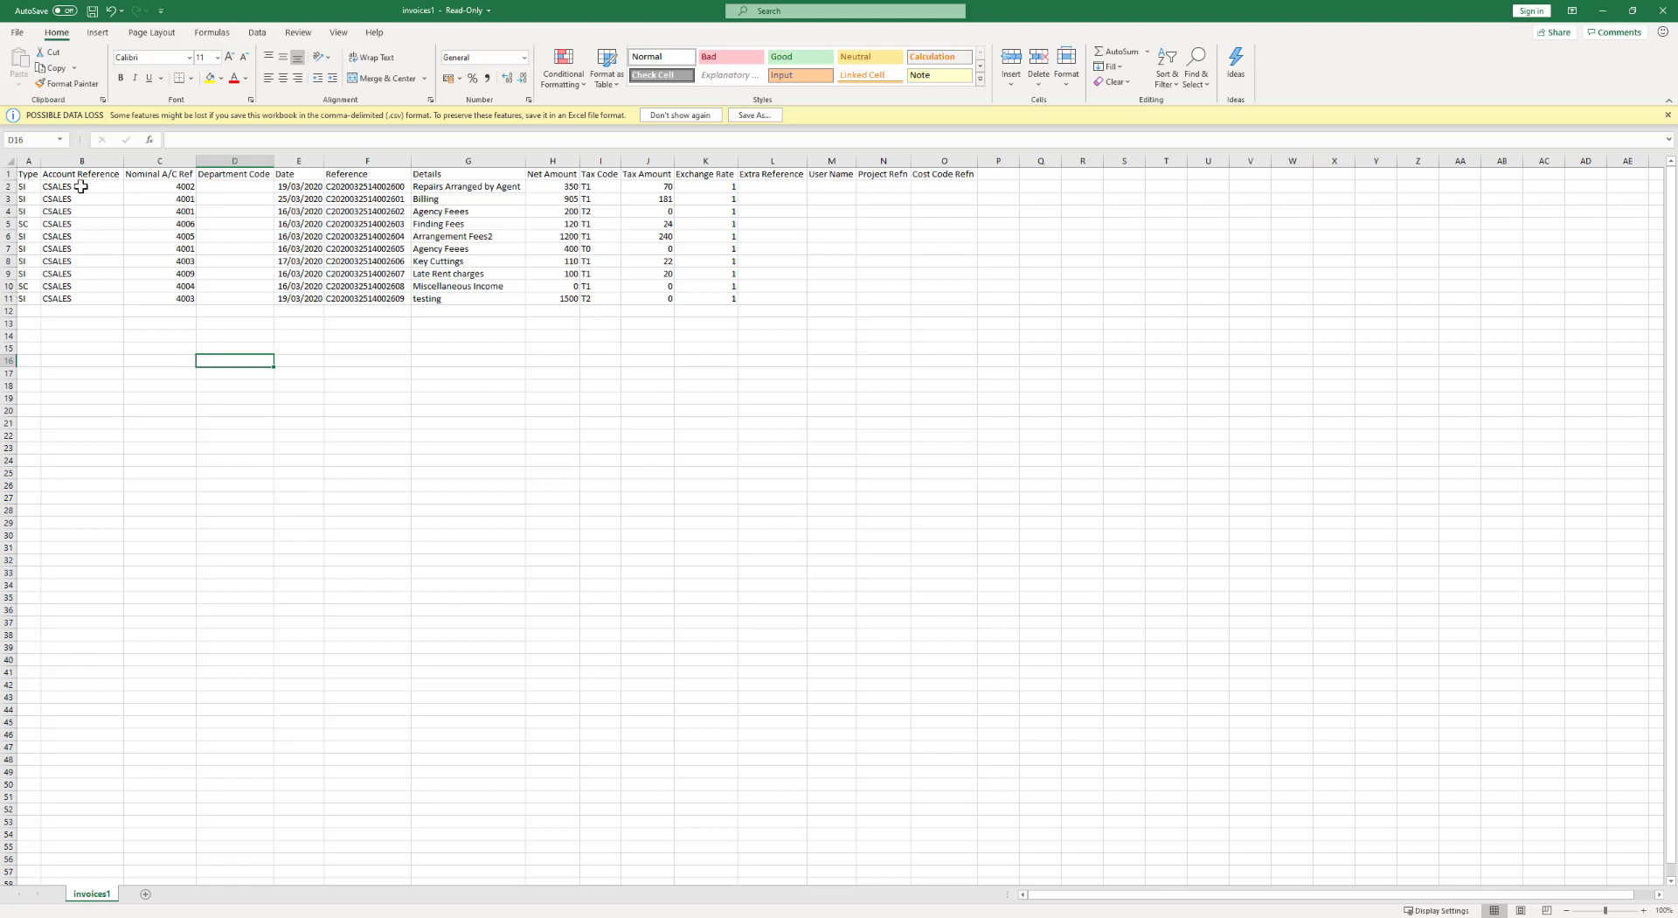
drag(90, 181, 96, 298)
click(91, 343)
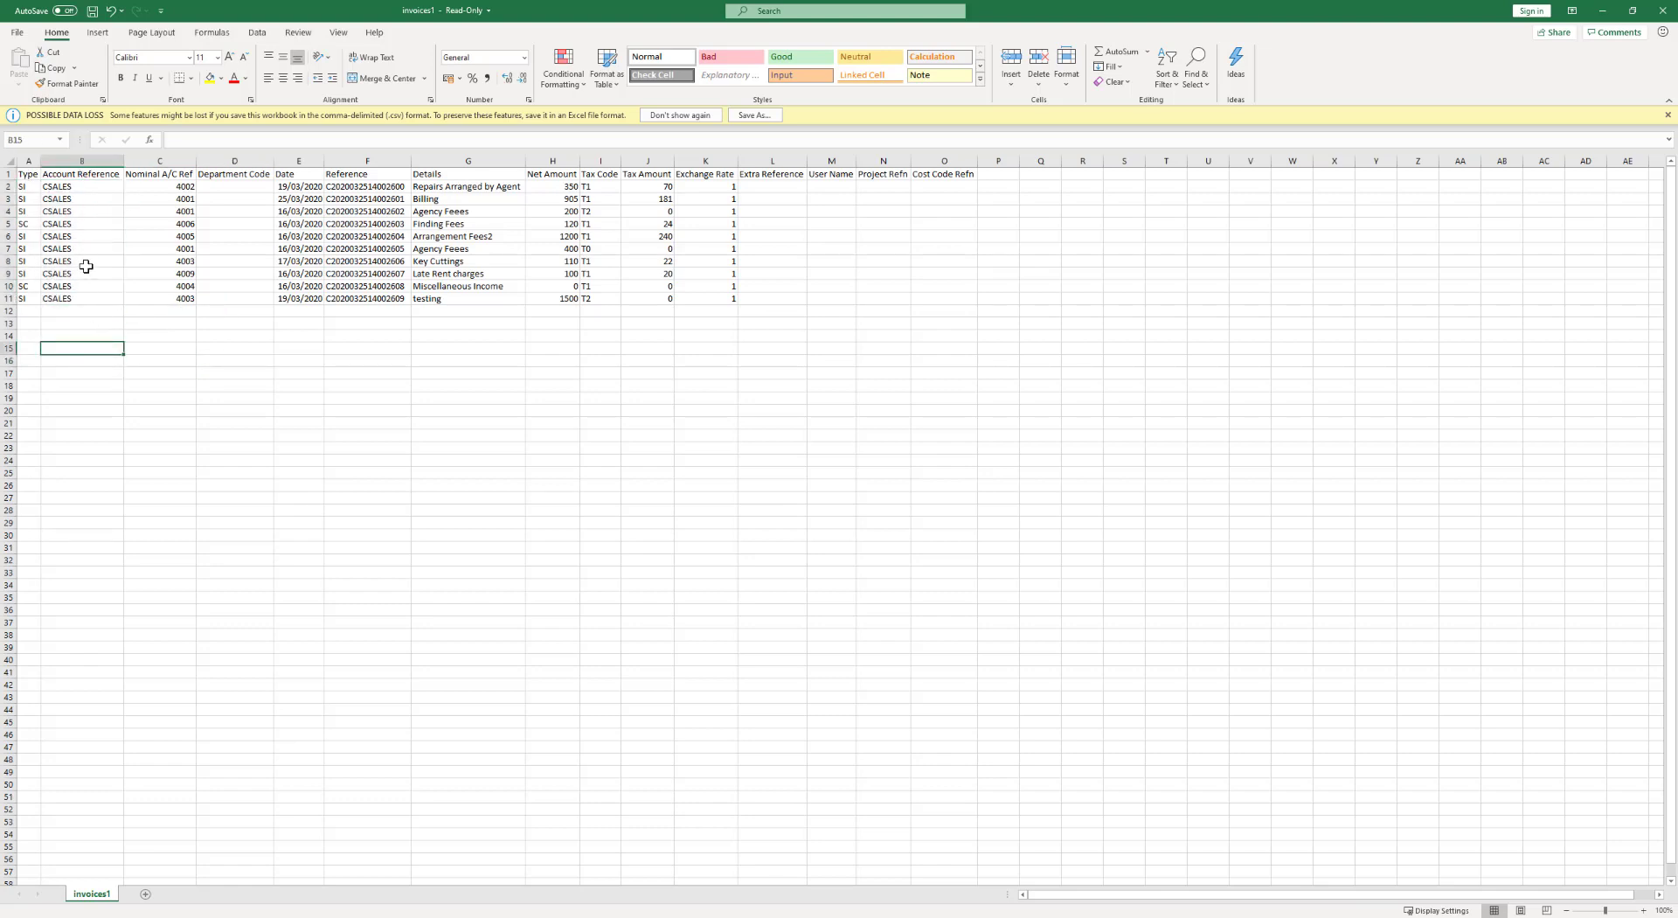
click(82, 262)
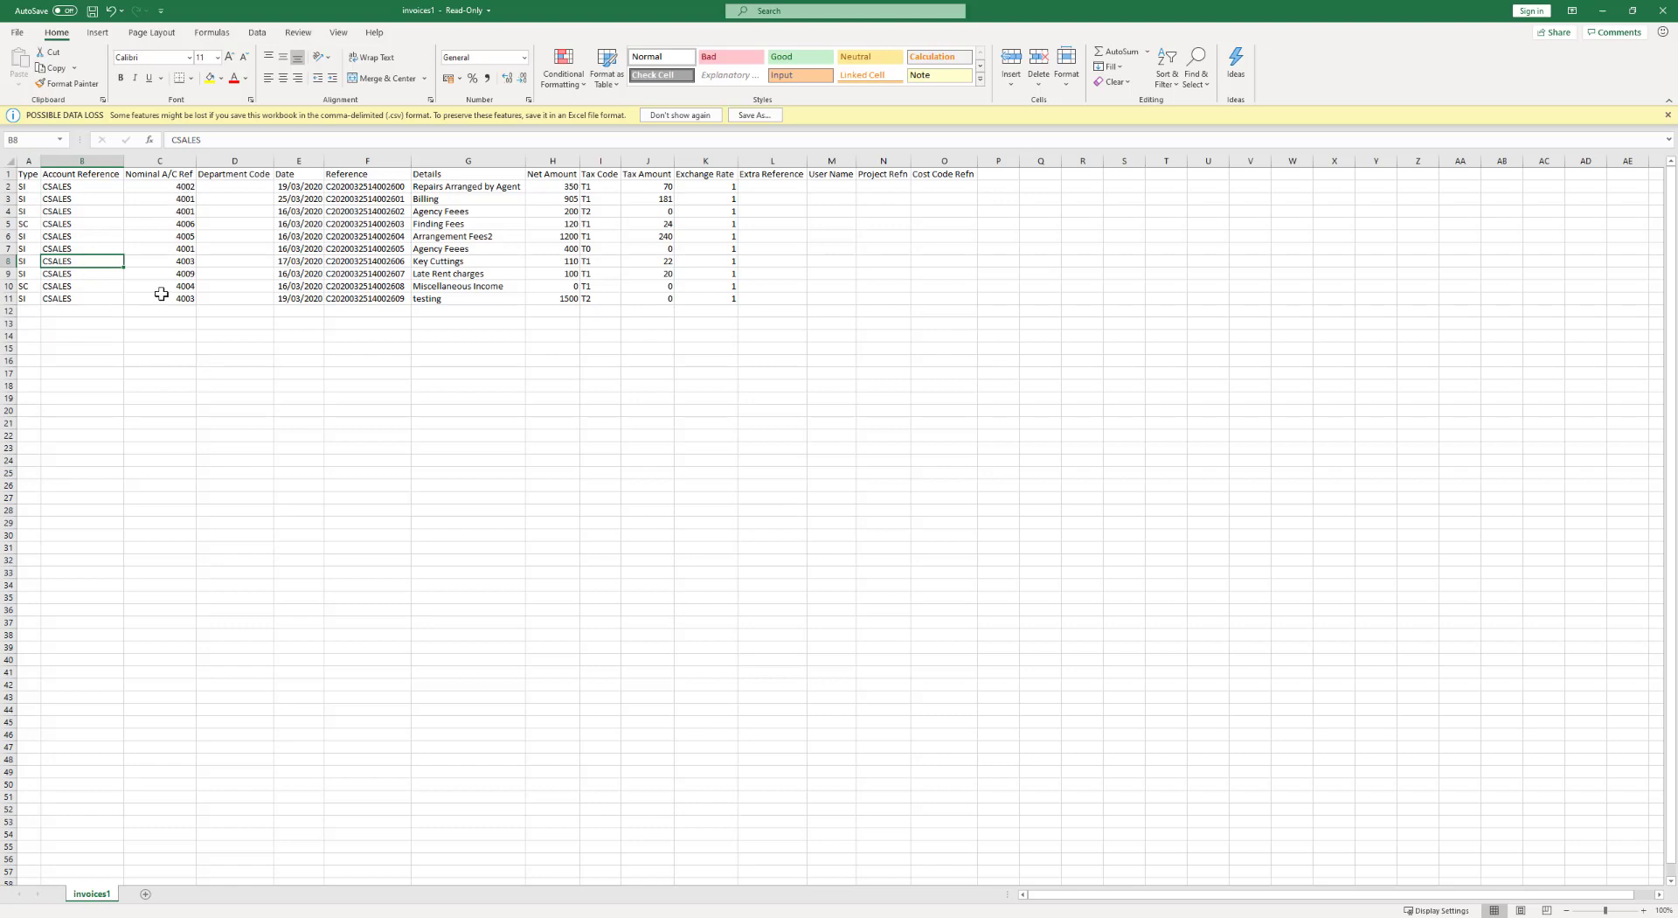
drag(299, 186, 301, 298)
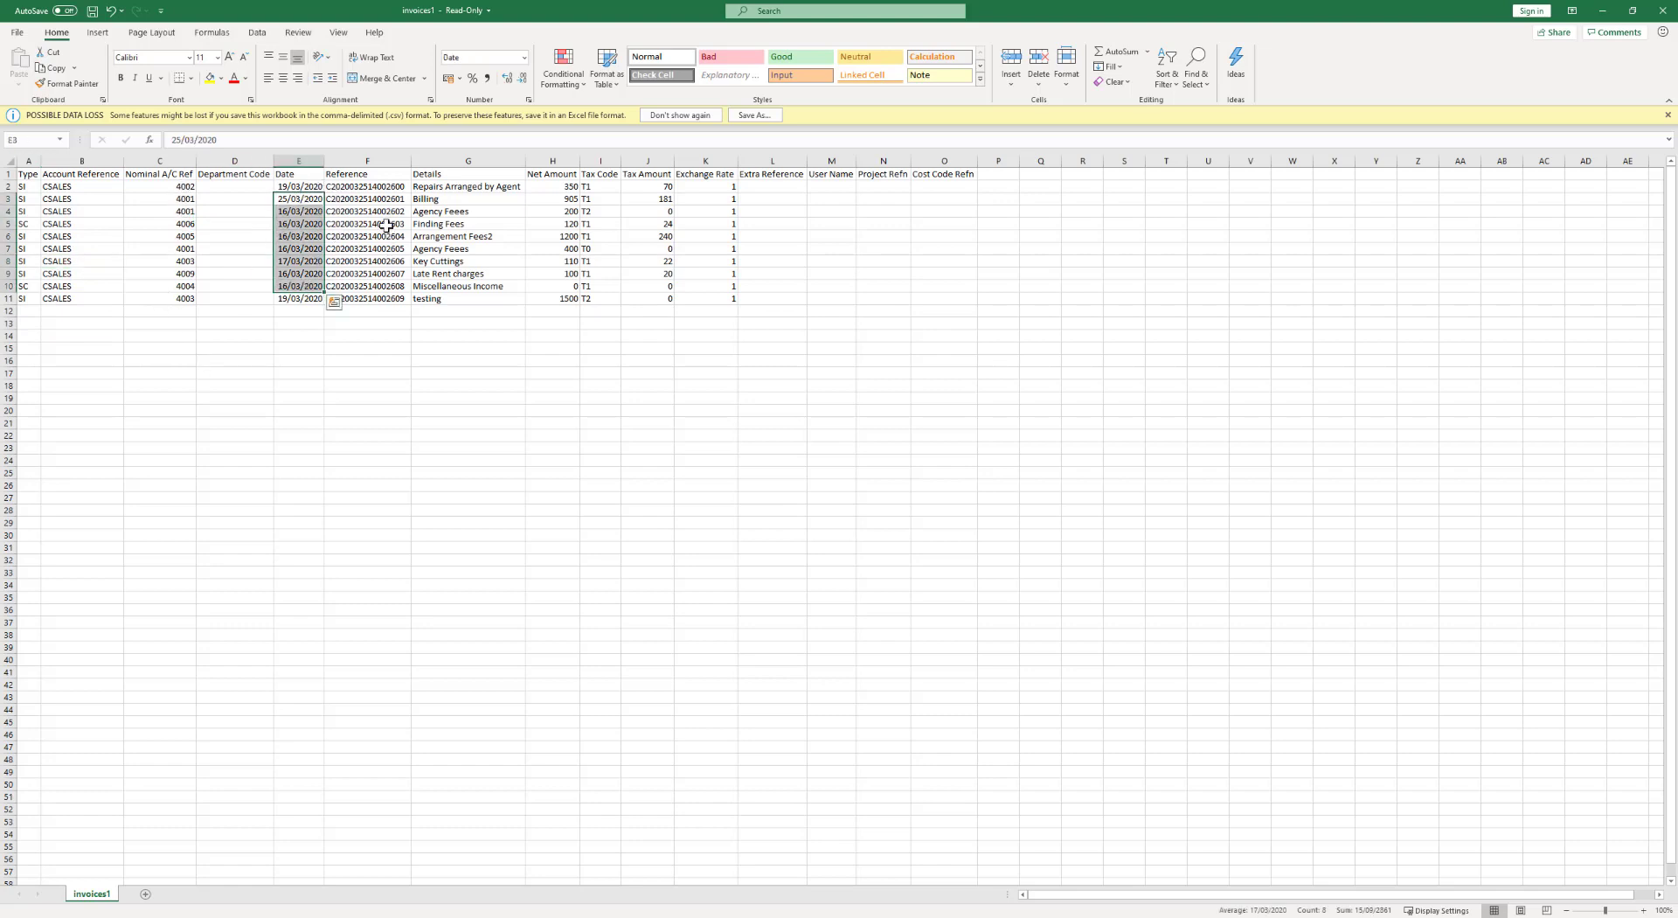
click(401, 366)
Review Reference, Details and Tax Code, total Net and Tax Amounts, then close without saving.
drag(366, 187, 393, 248)
drag(435, 198, 472, 311)
click(481, 398)
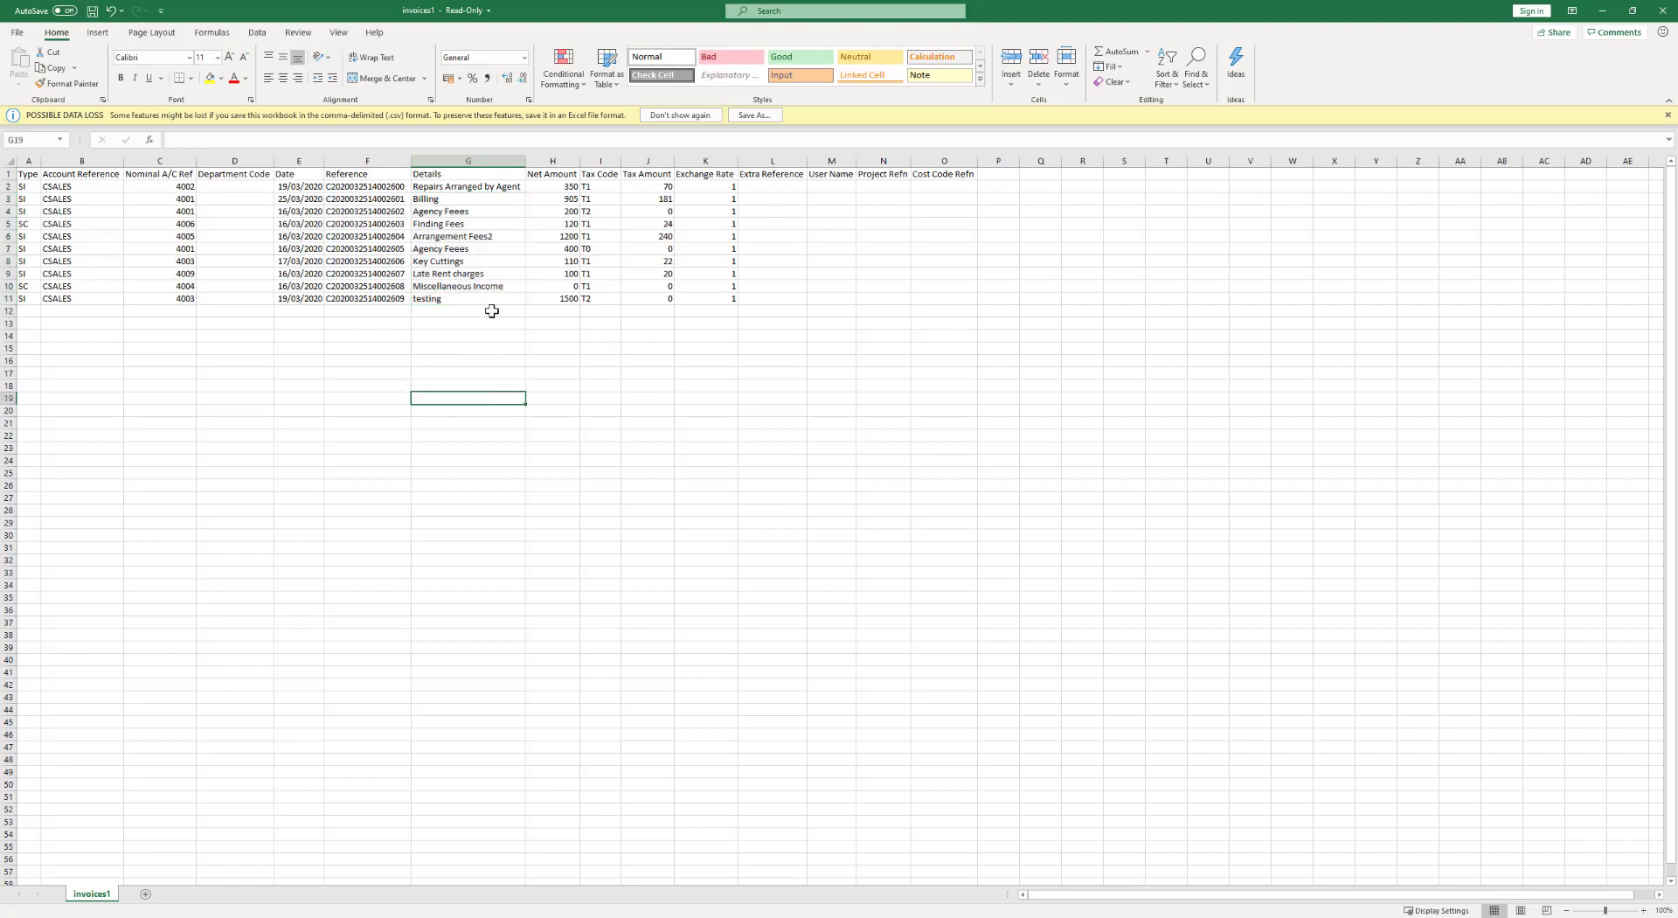
drag(535, 186, 566, 294)
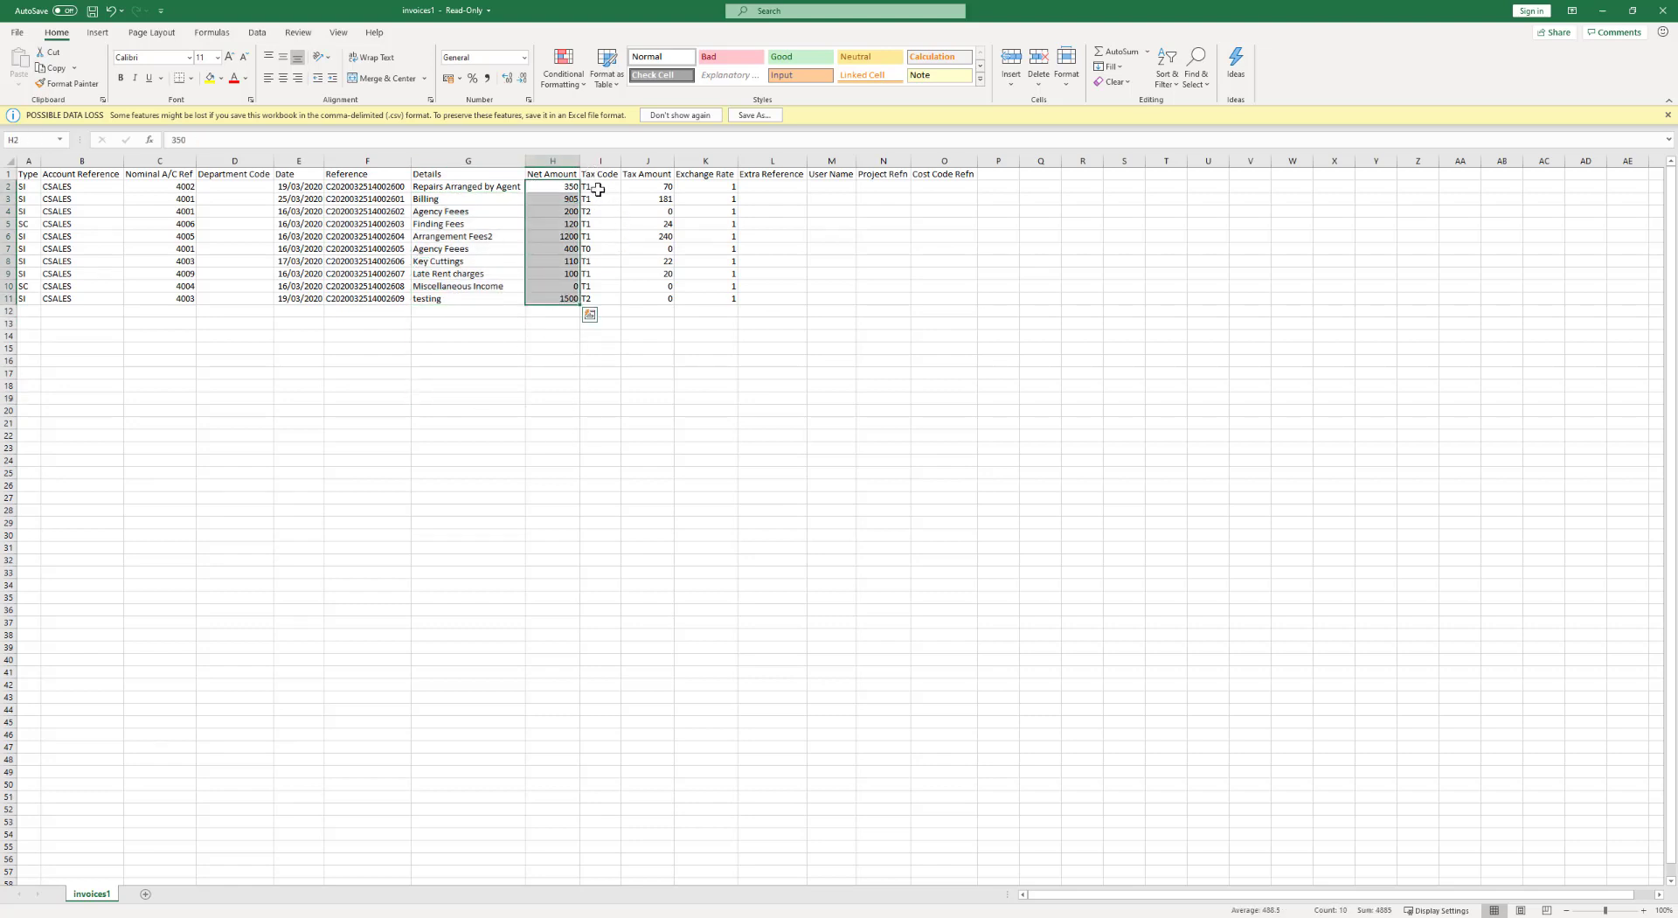
drag(598, 189, 619, 315)
click(635, 460)
click(639, 287)
drag(644, 188, 638, 288)
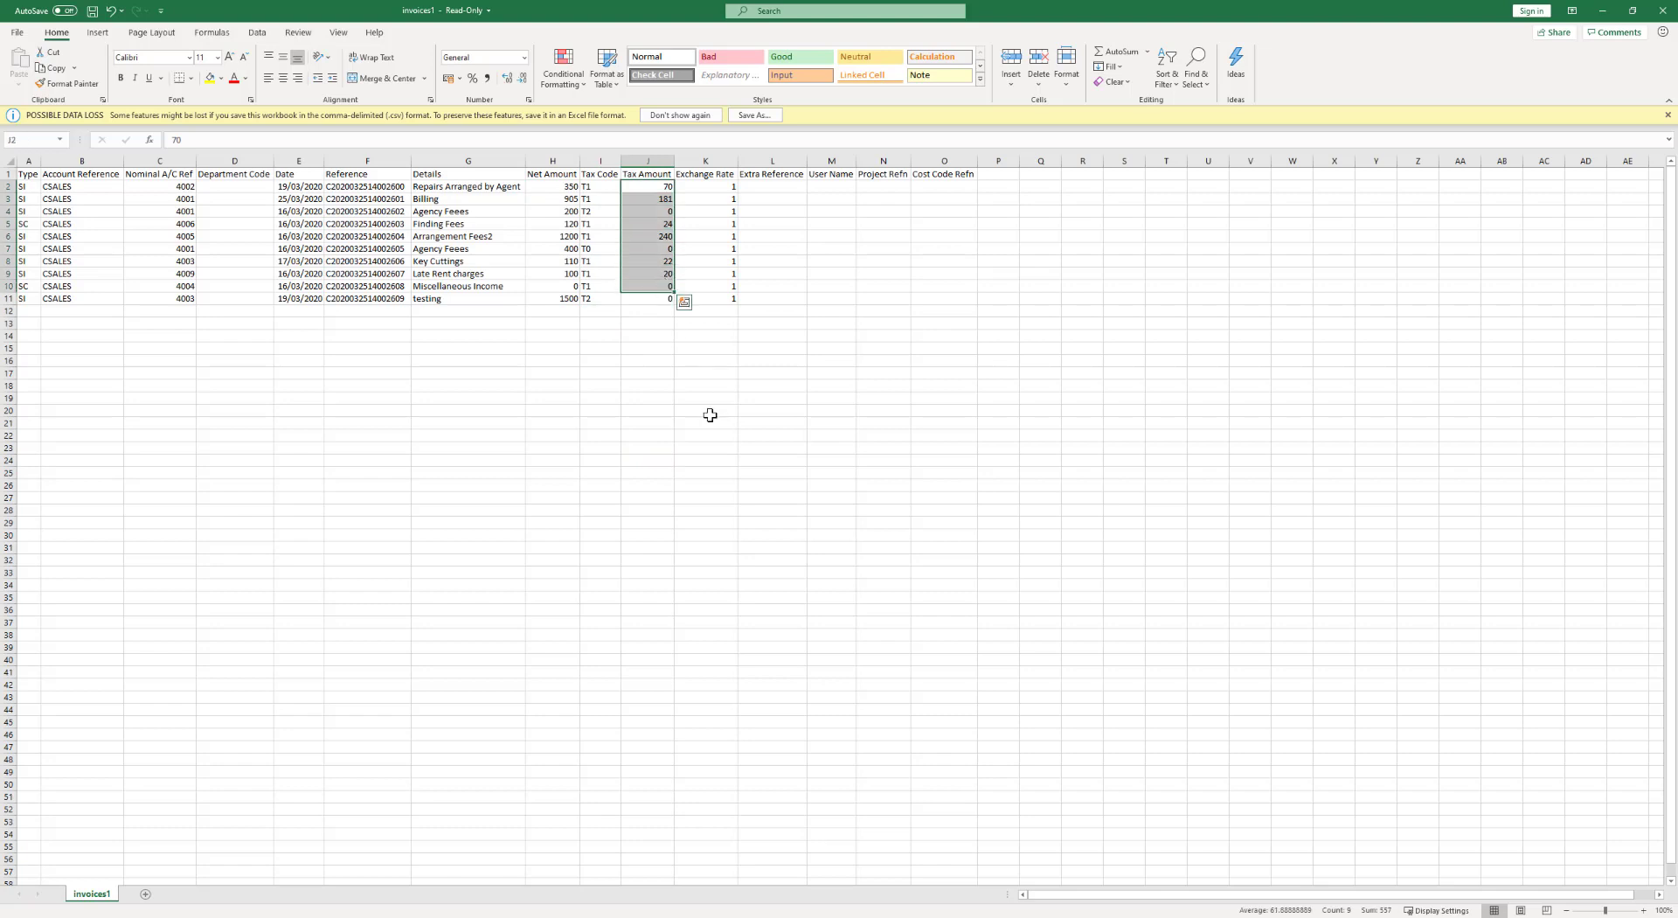
click(710, 415)
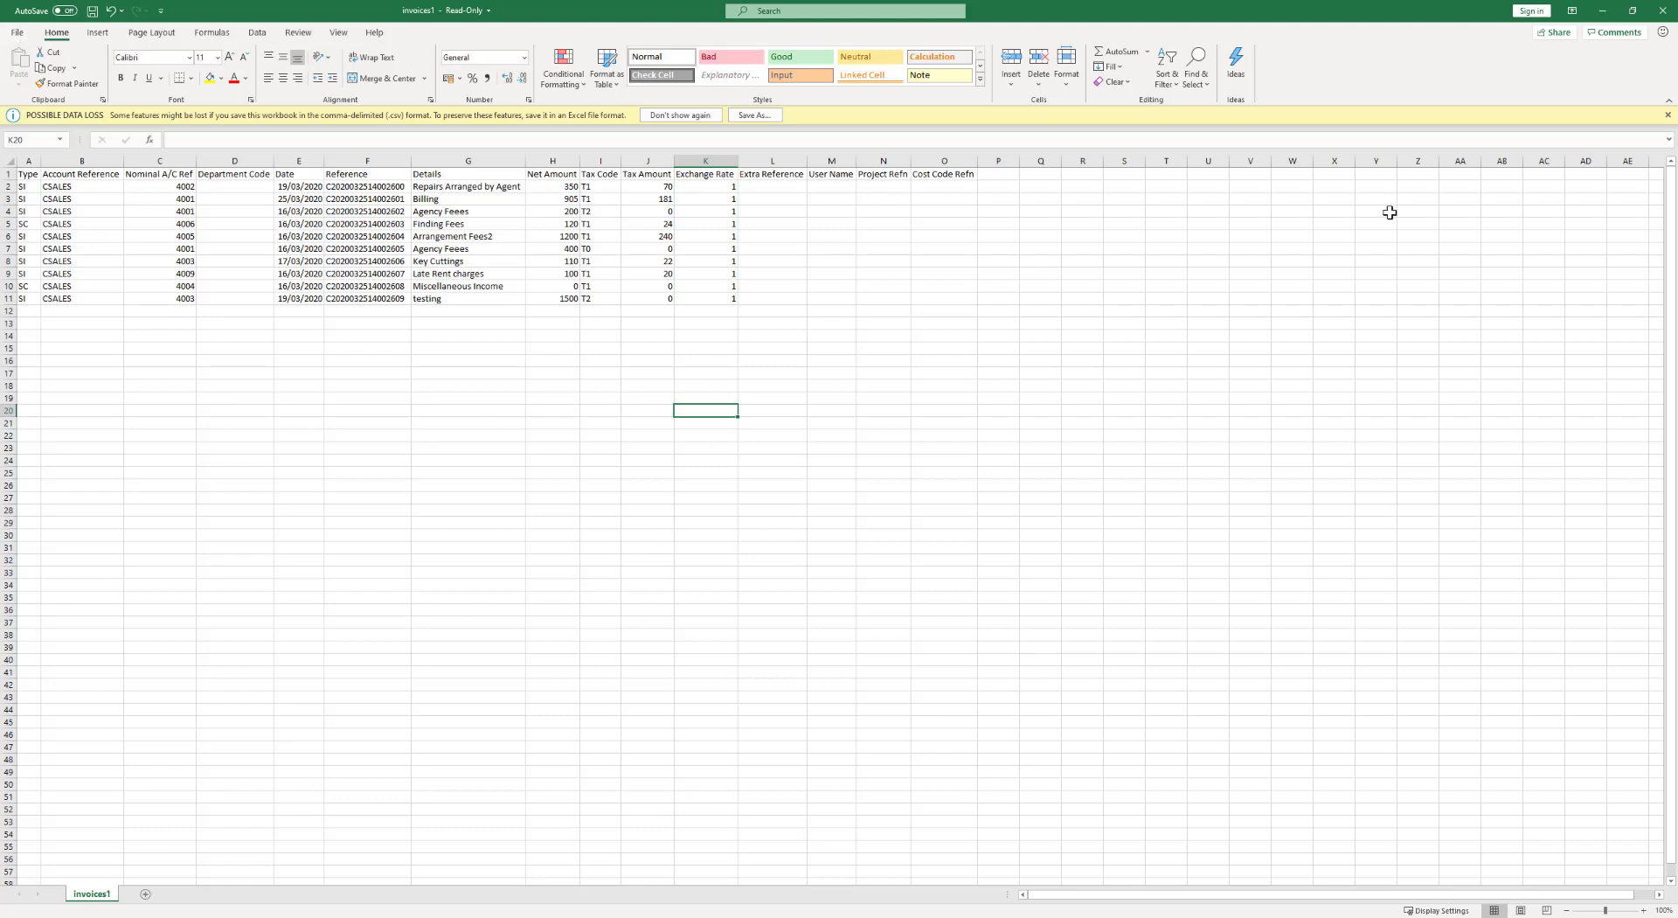
click(1667, 15)
click(837, 483)
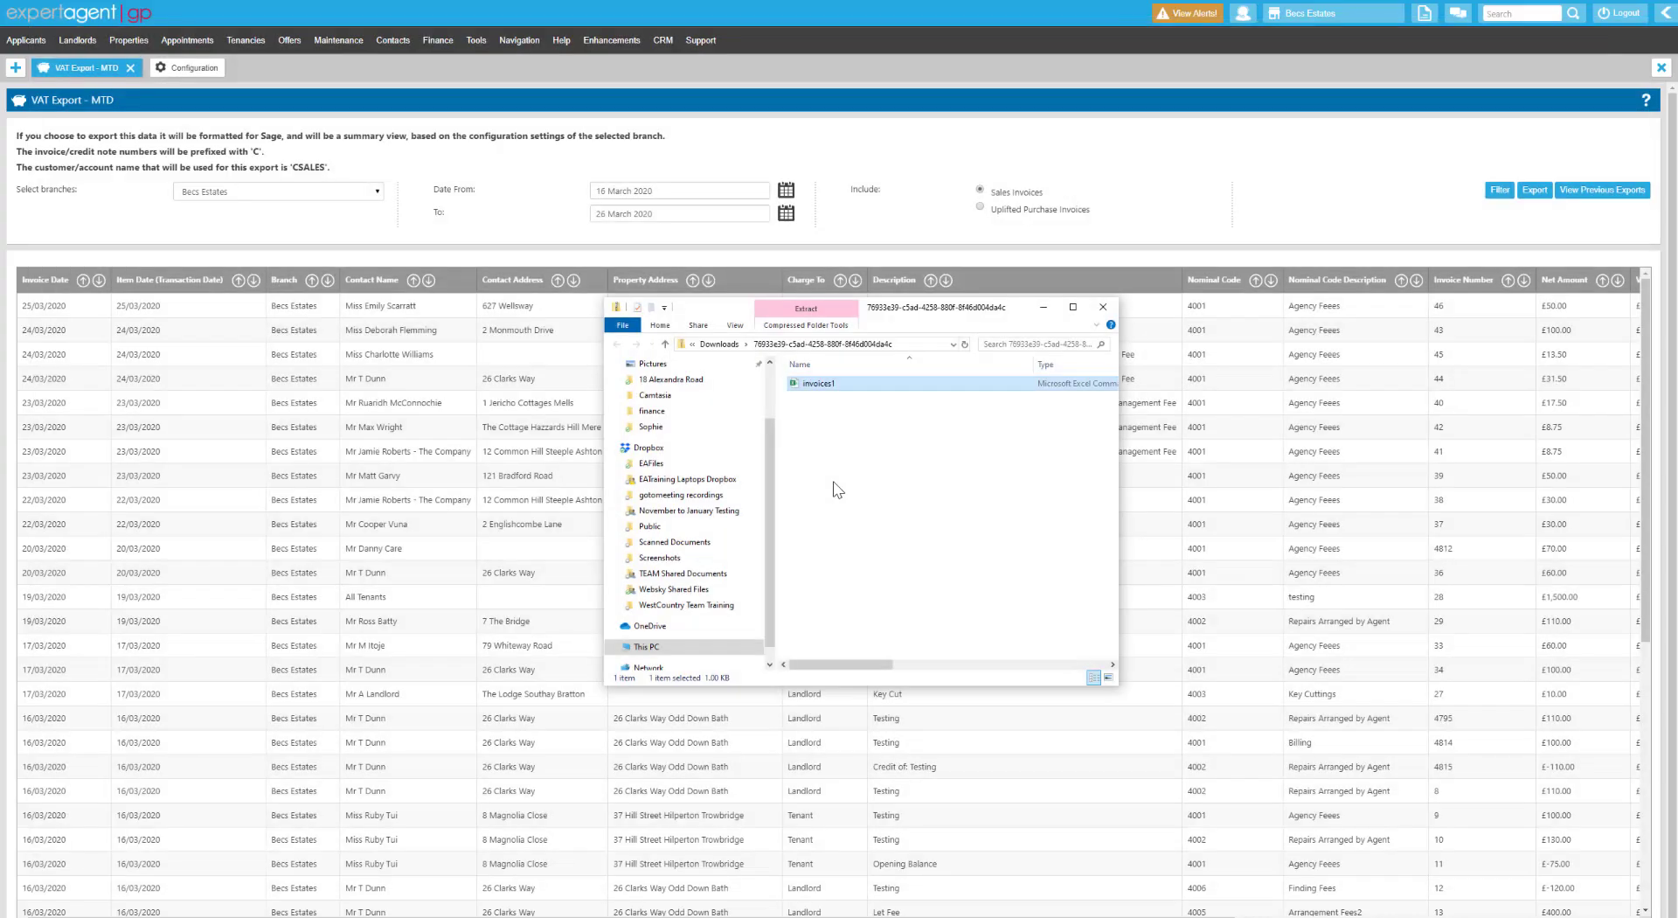
In the Making Tax Digital settings, choose Xero and turn off nominal-level invoice summarising.
click(1103, 307)
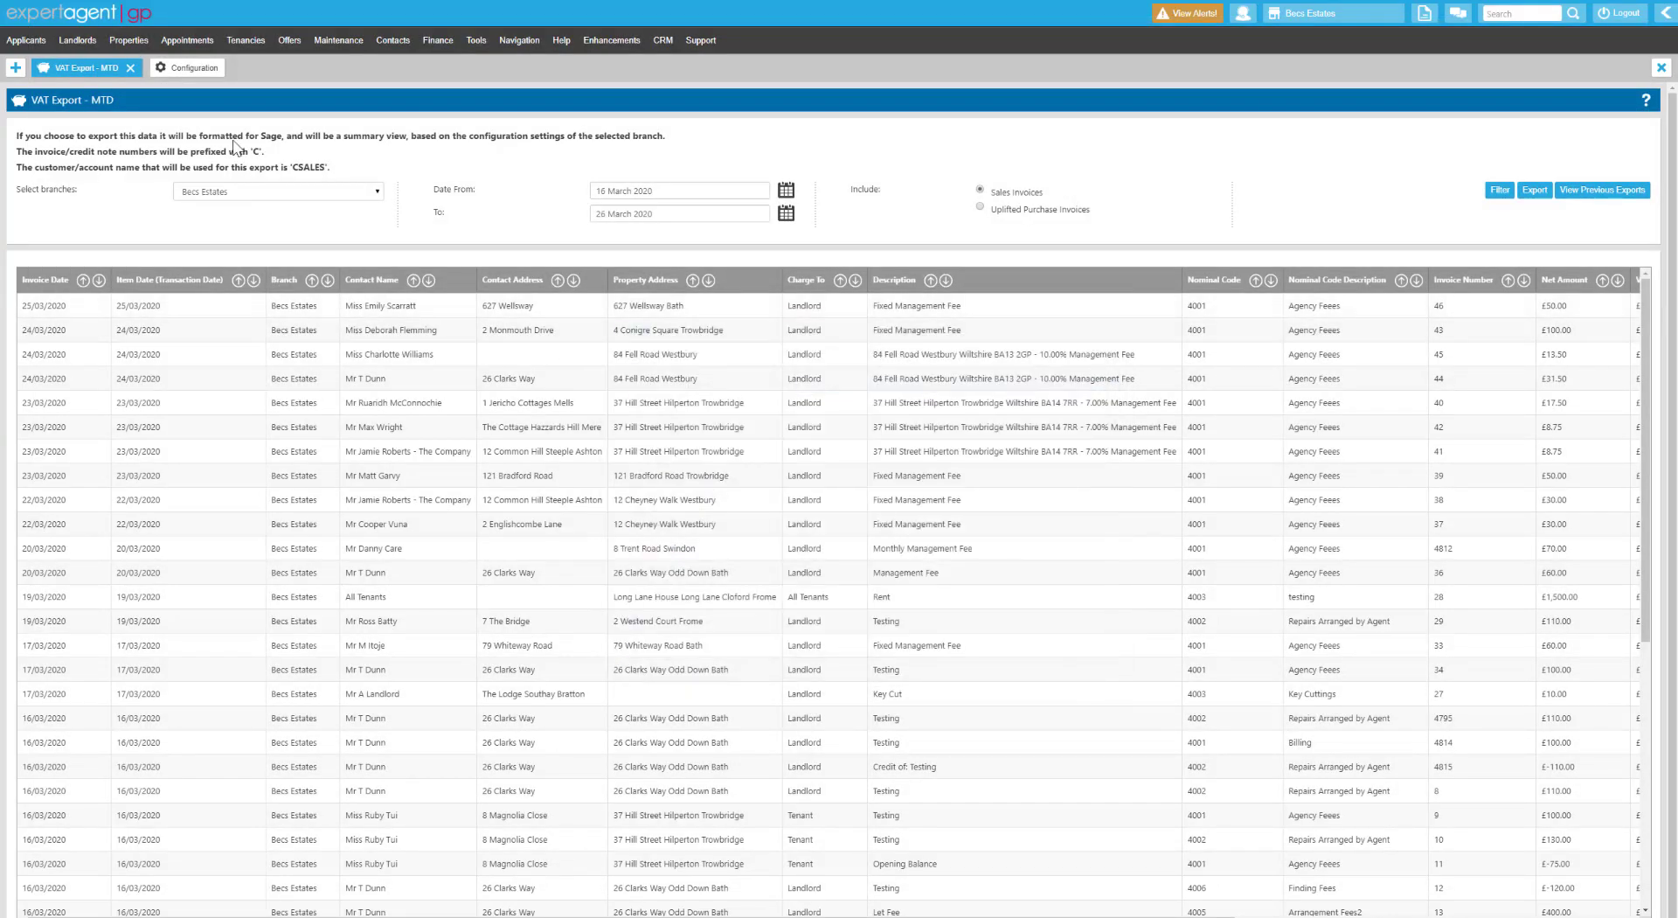
click(187, 68)
click(1310, 644)
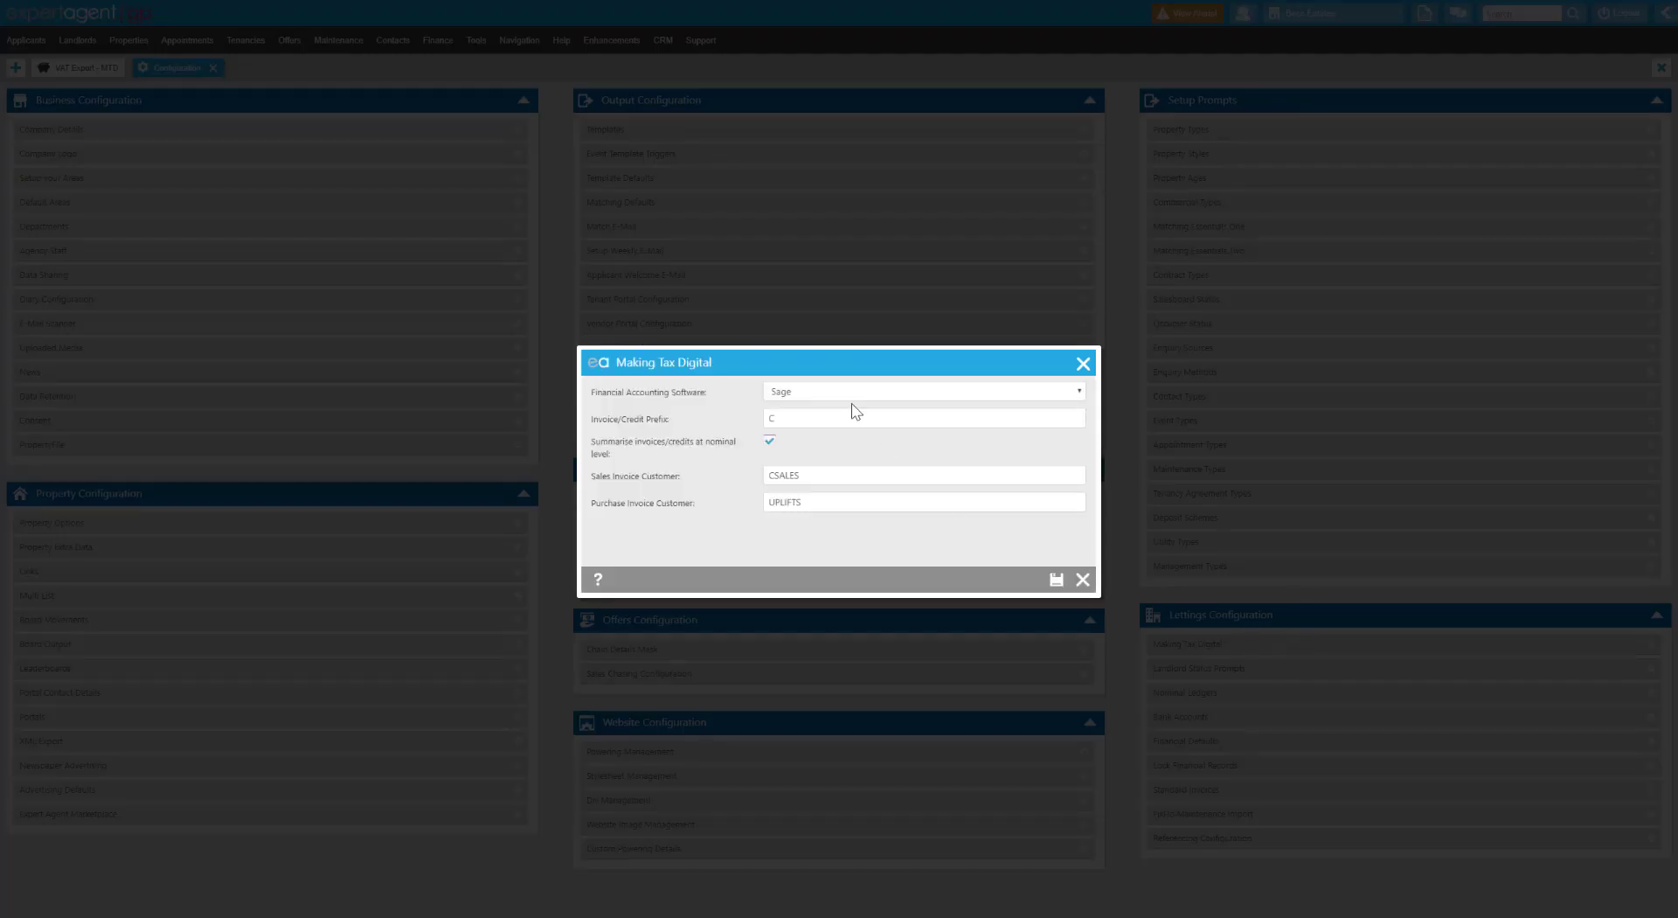
click(846, 393)
click(856, 447)
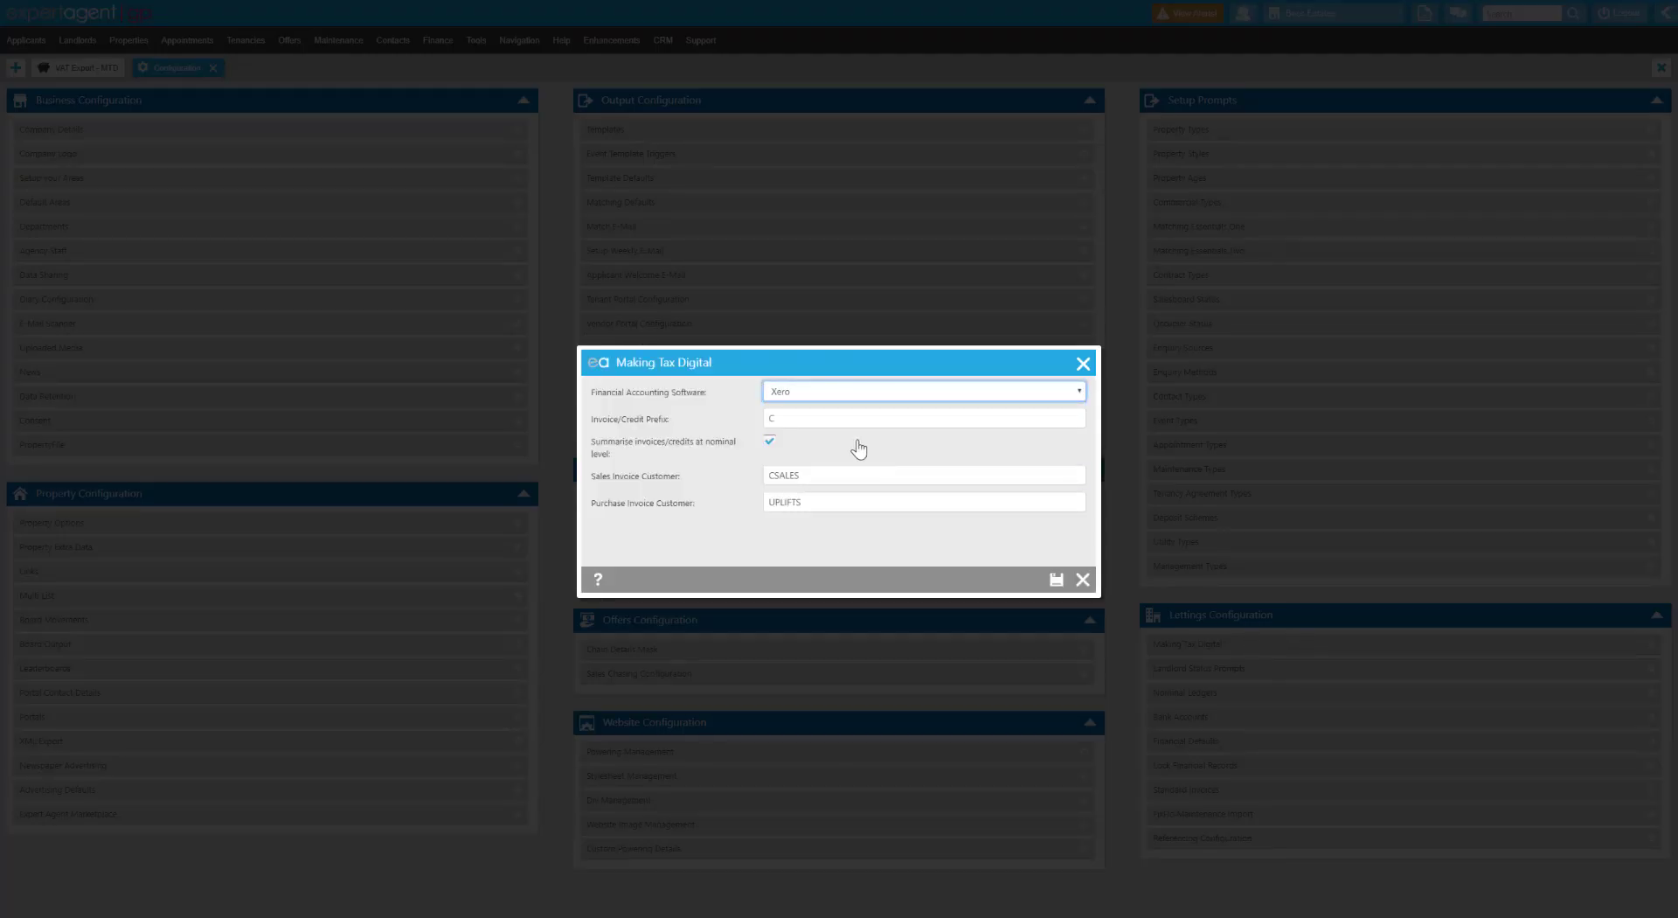
click(857, 443)
Clear the sales and purchase invoice customer names and save the settings.
double_click(804, 475)
key(BackSpace)
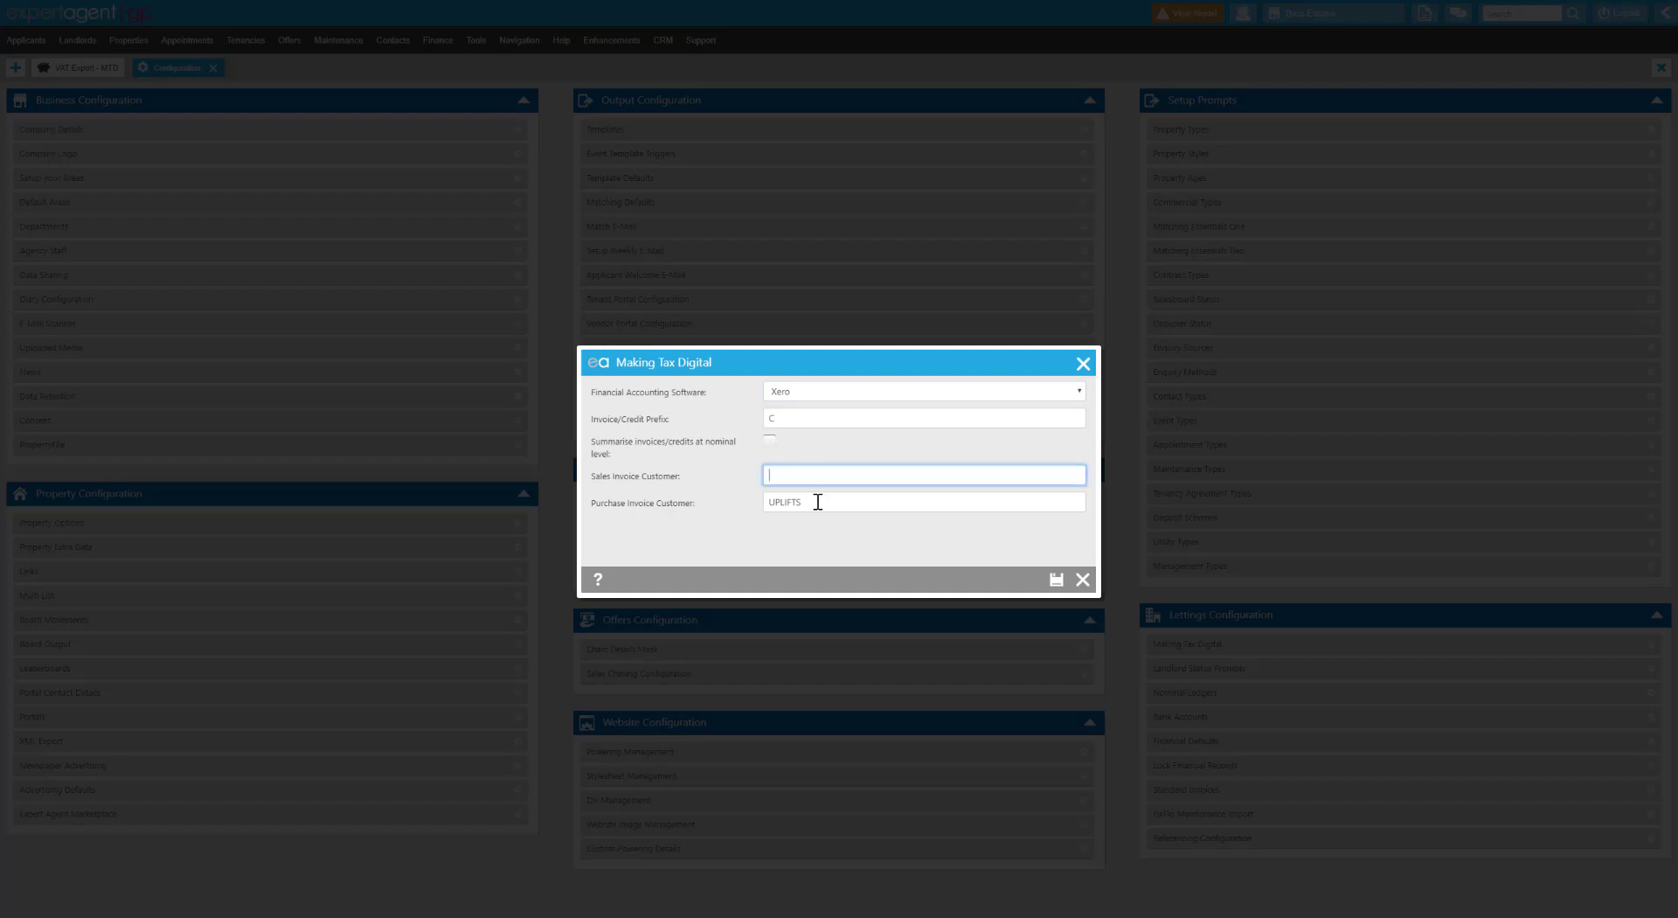
double_click(816, 501)
key(BackSpace)
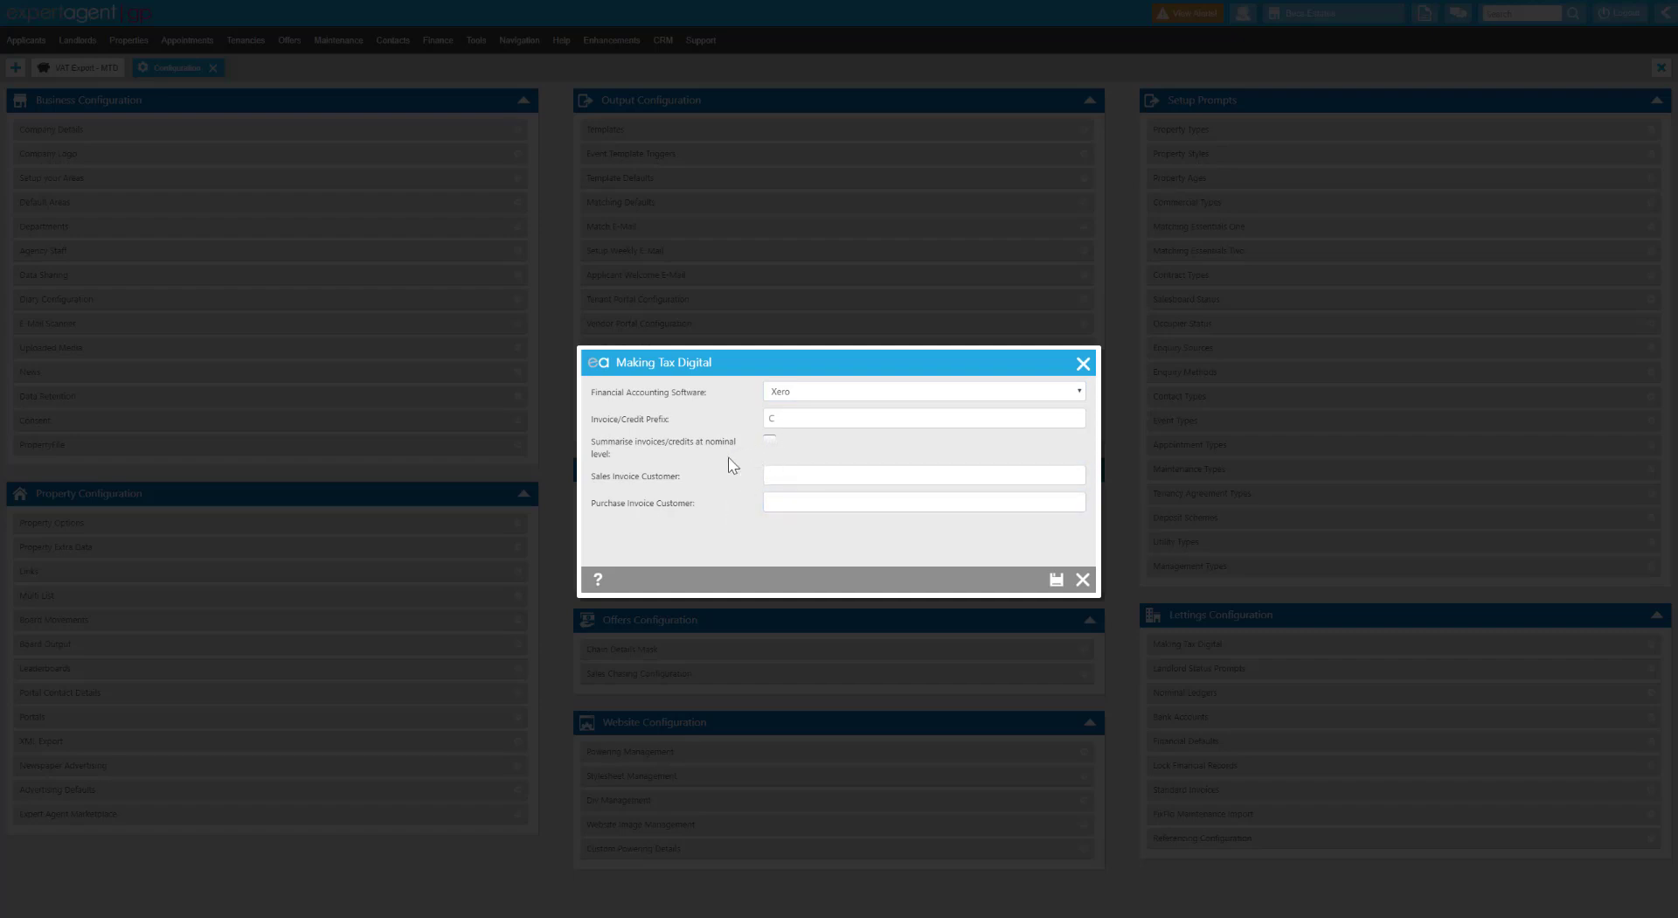
click(1055, 579)
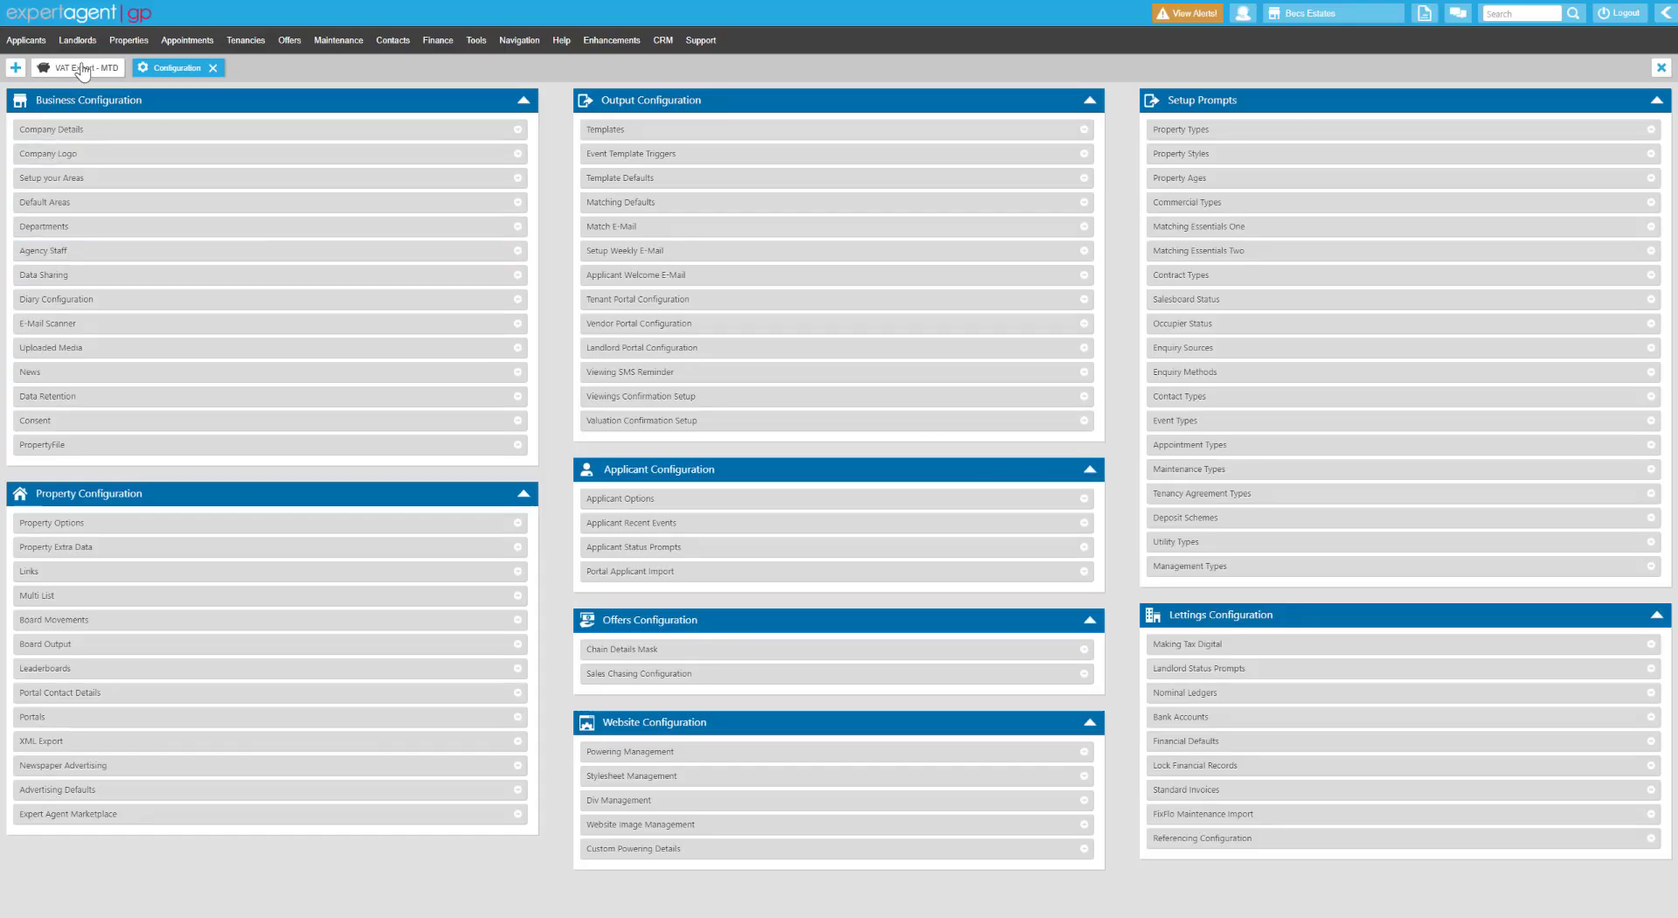
click(82, 67)
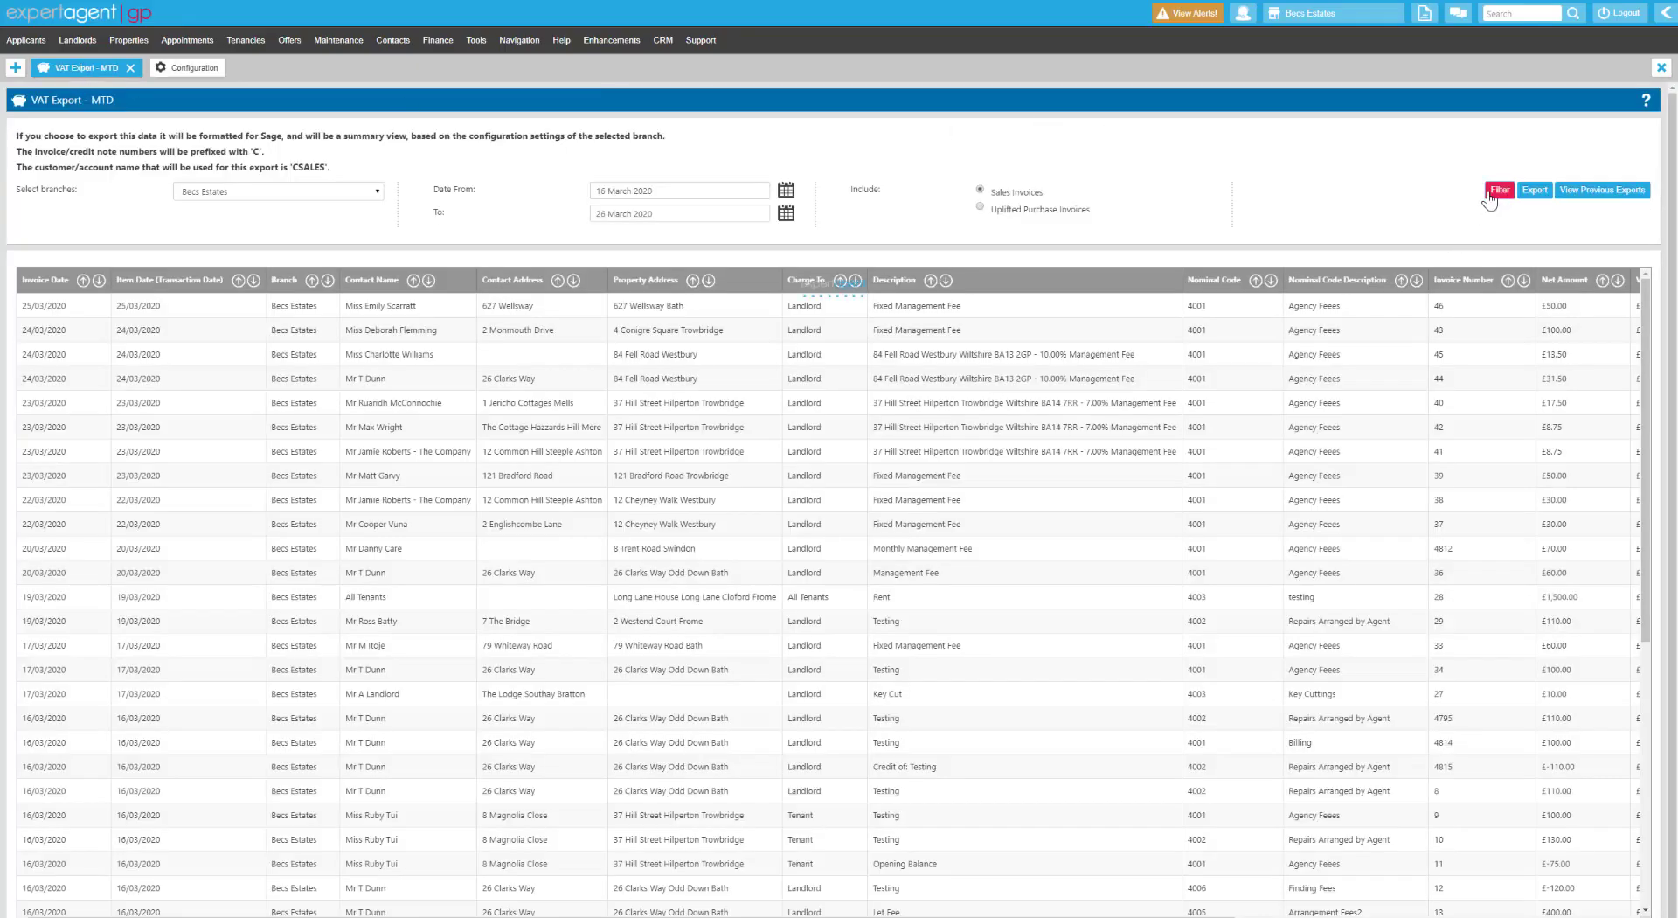
Refresh the sales invoice list in Xero format, export it, and open the downloaded invoices1 file.
click(1498, 191)
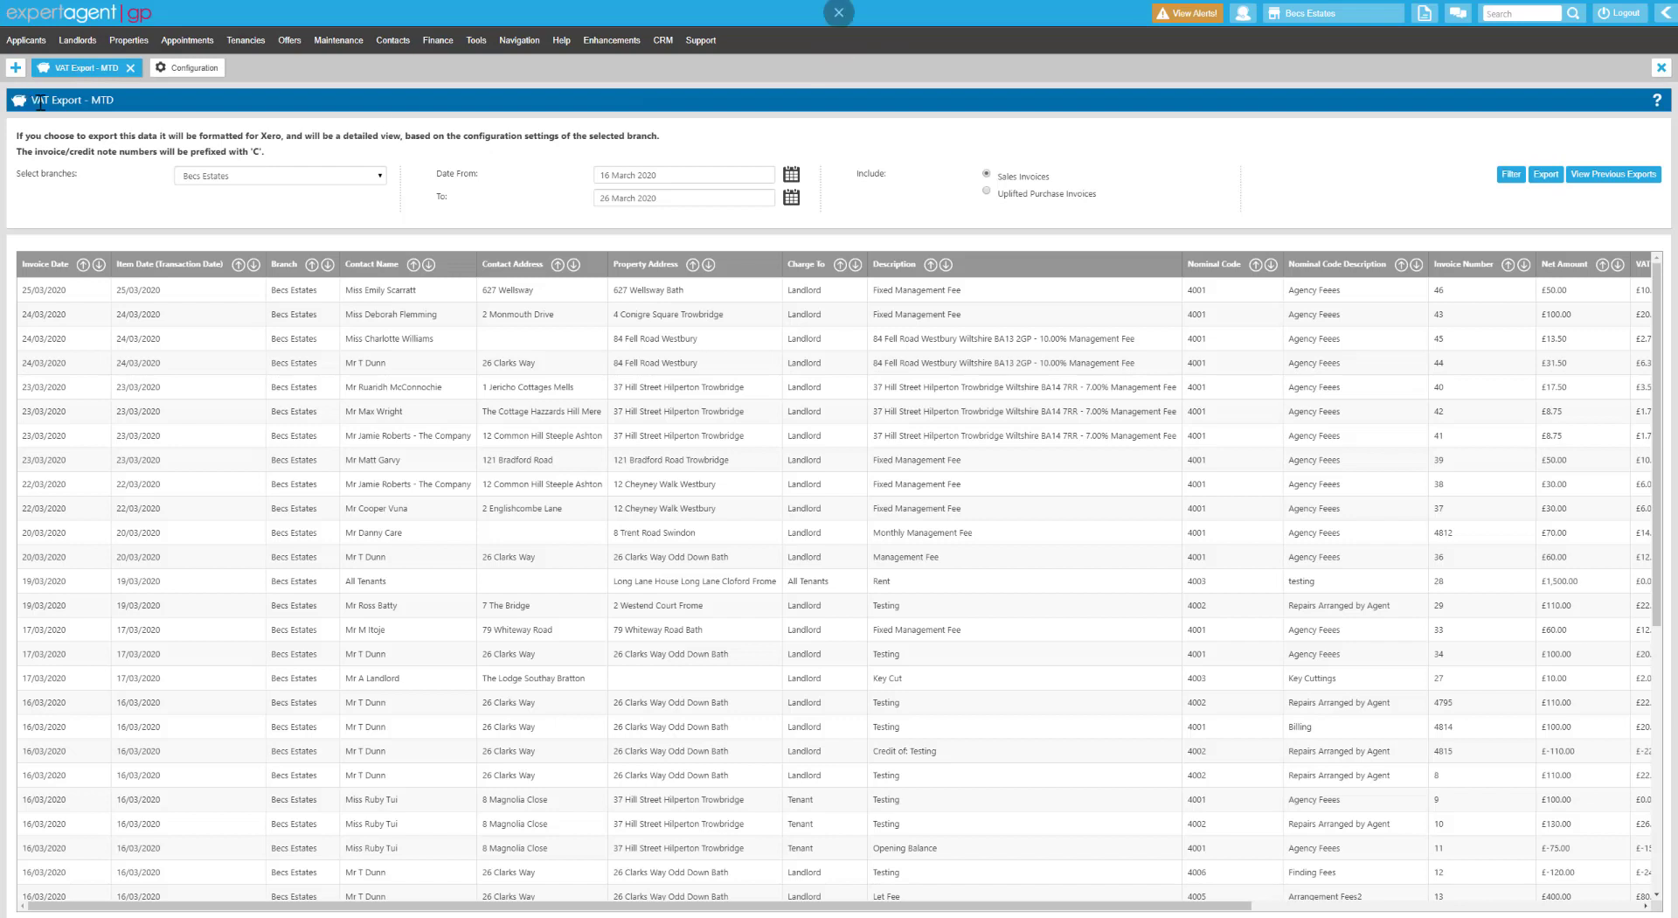
drag(152, 136, 378, 151)
click(378, 150)
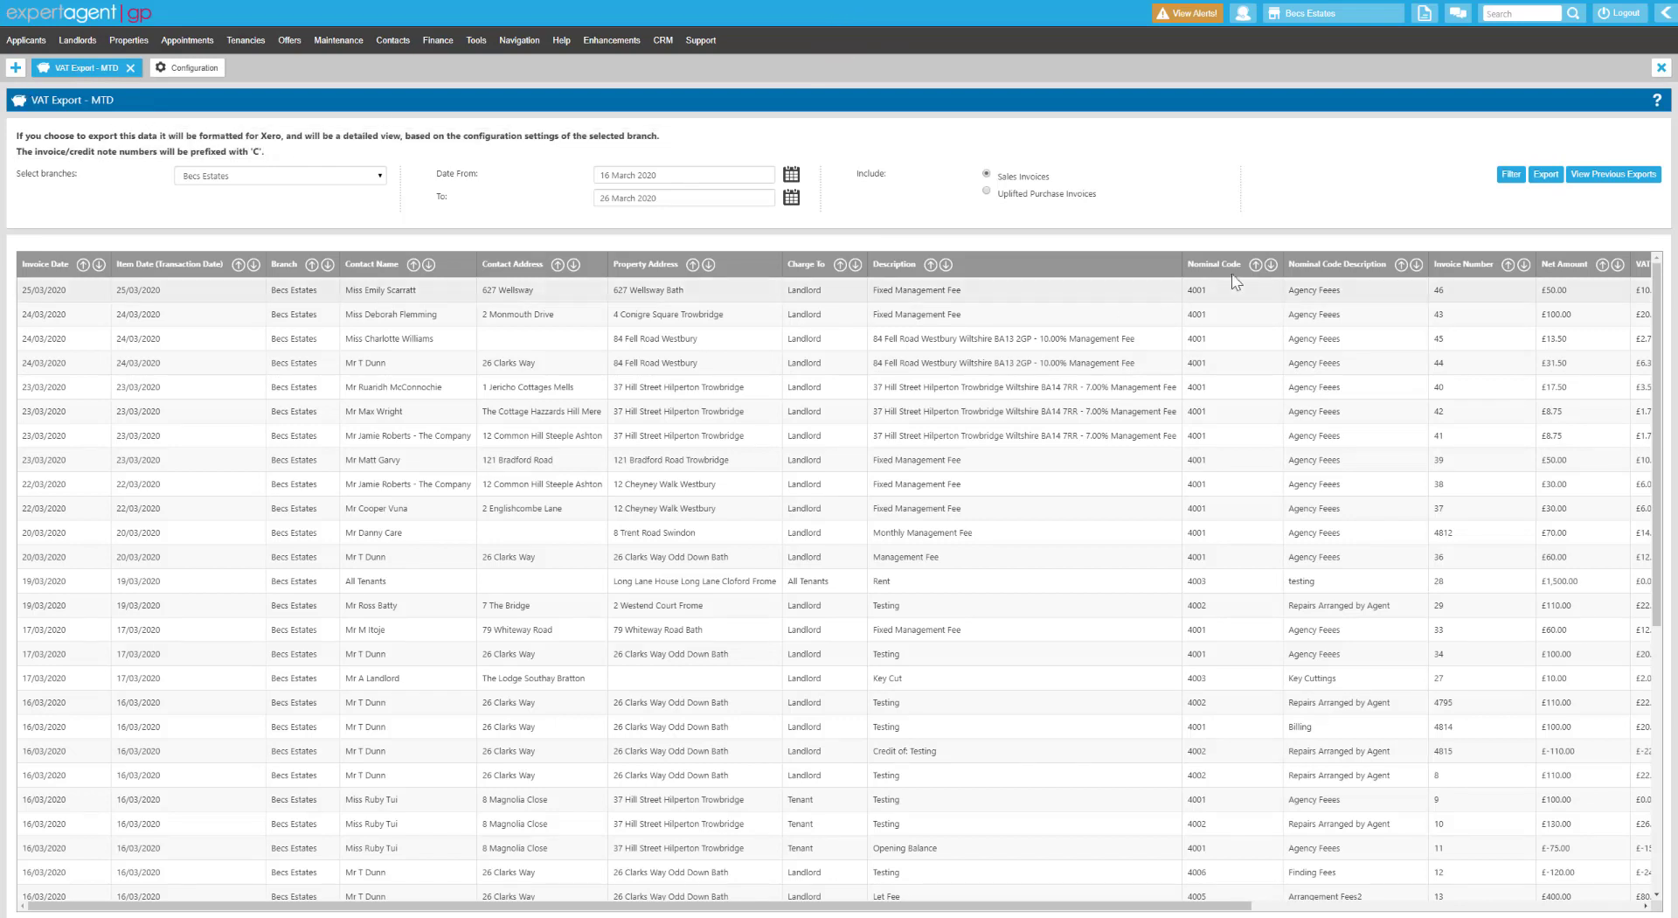
click(1545, 174)
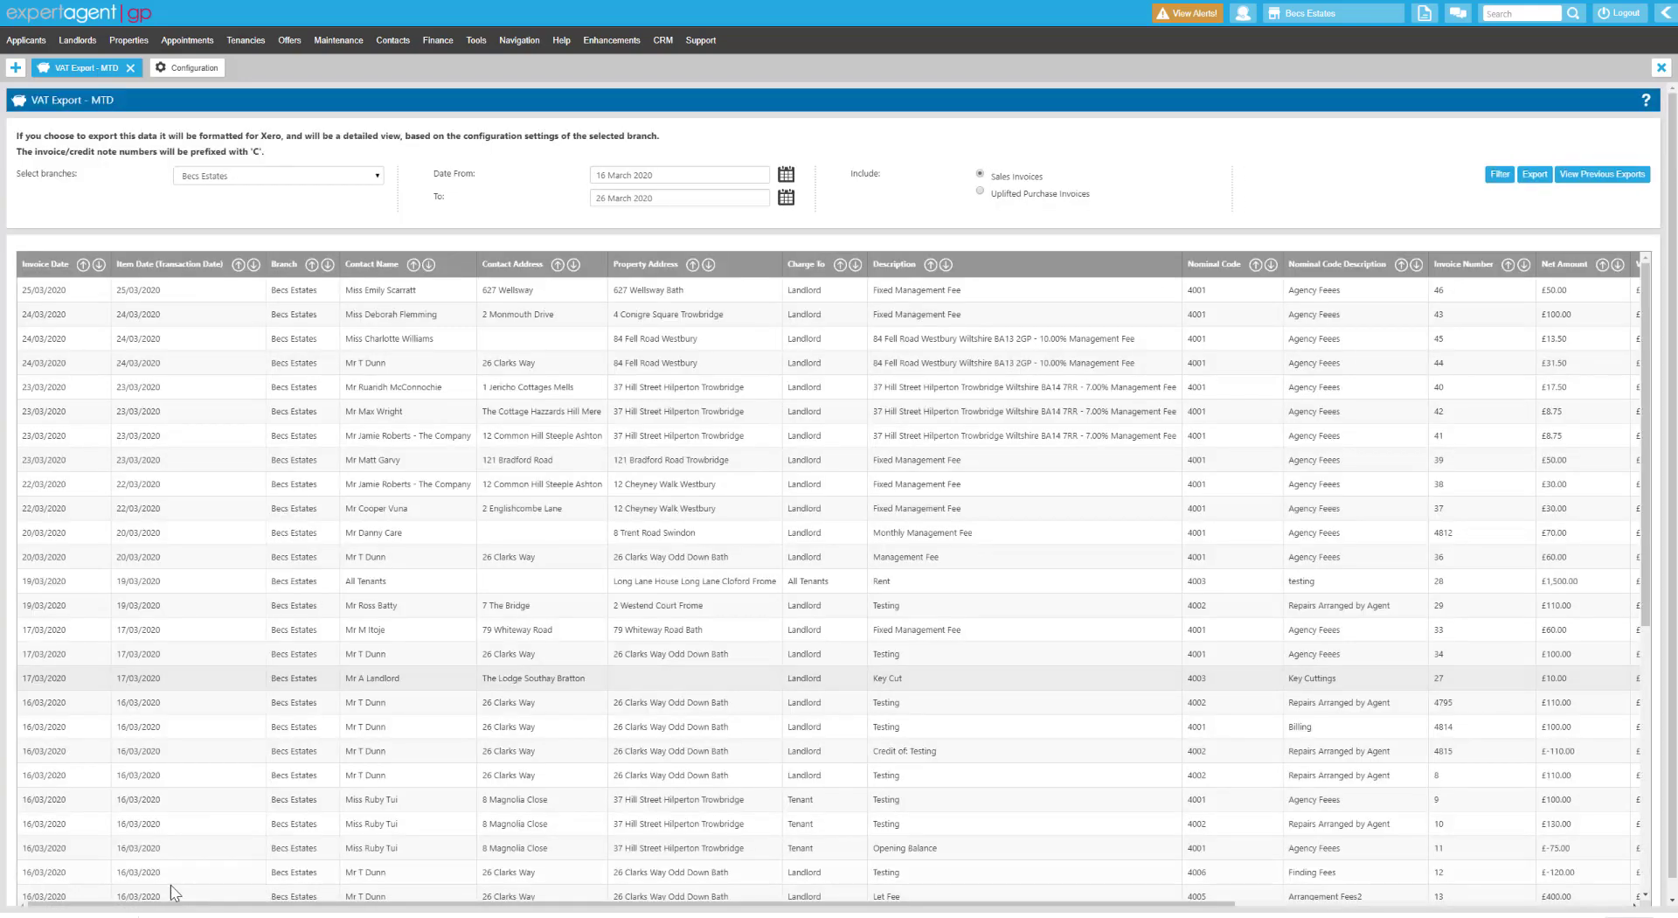
click(74, 915)
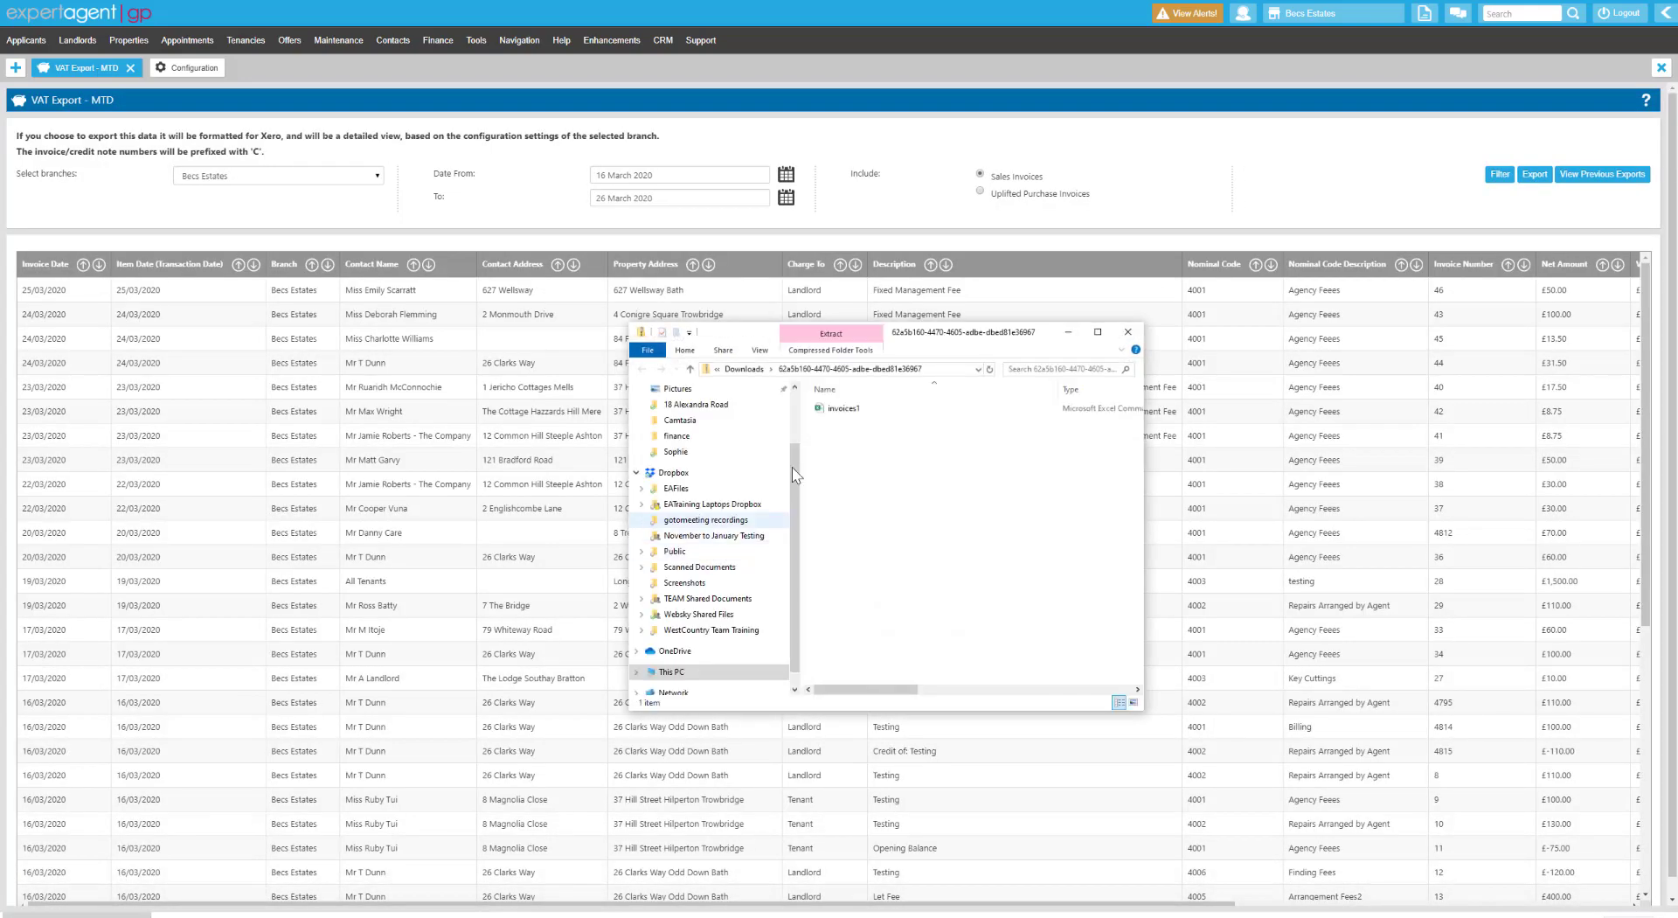
double_click(836, 409)
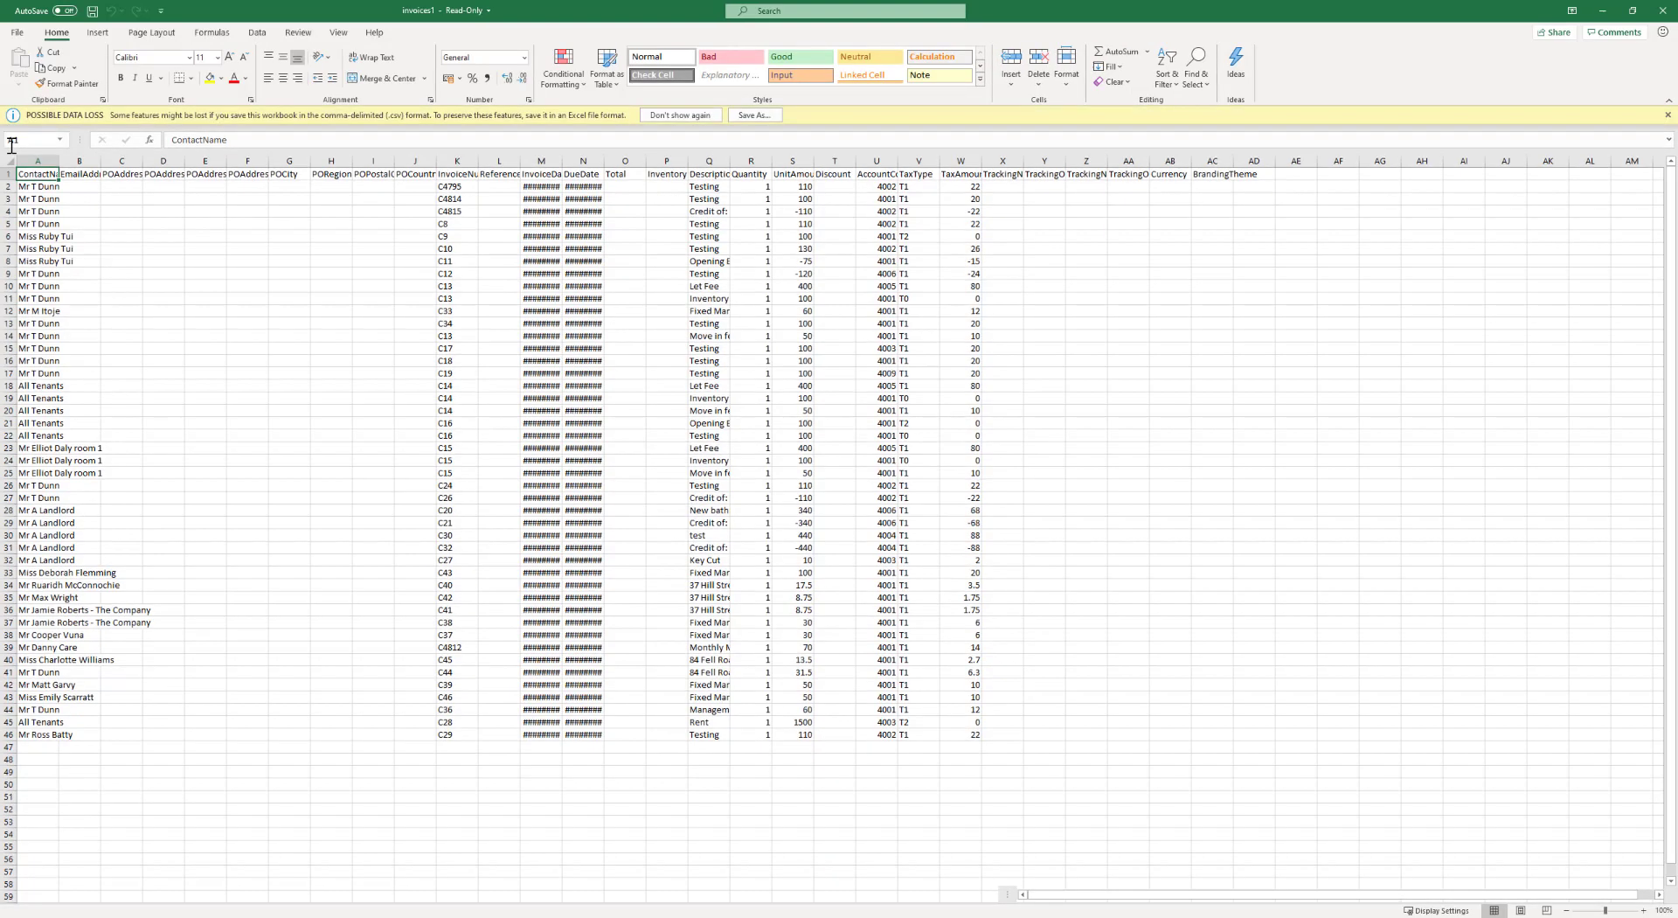
Autofit all invoices1 columns, check contact names and invoice numbers, then close without saving.
click(9, 162)
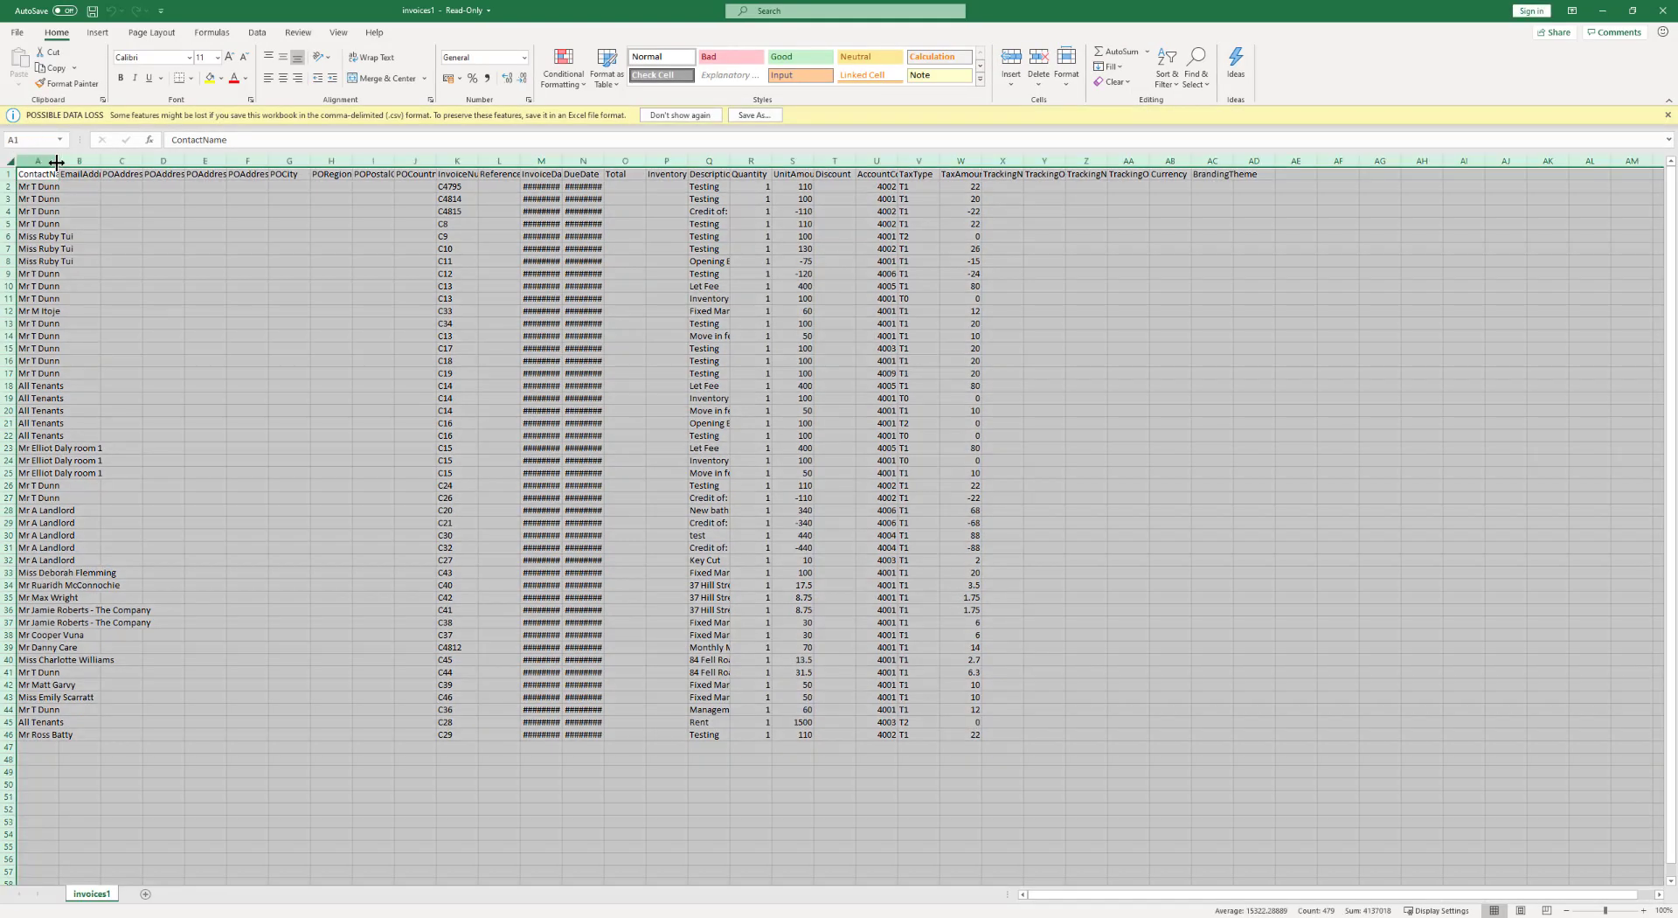
double_click(58, 161)
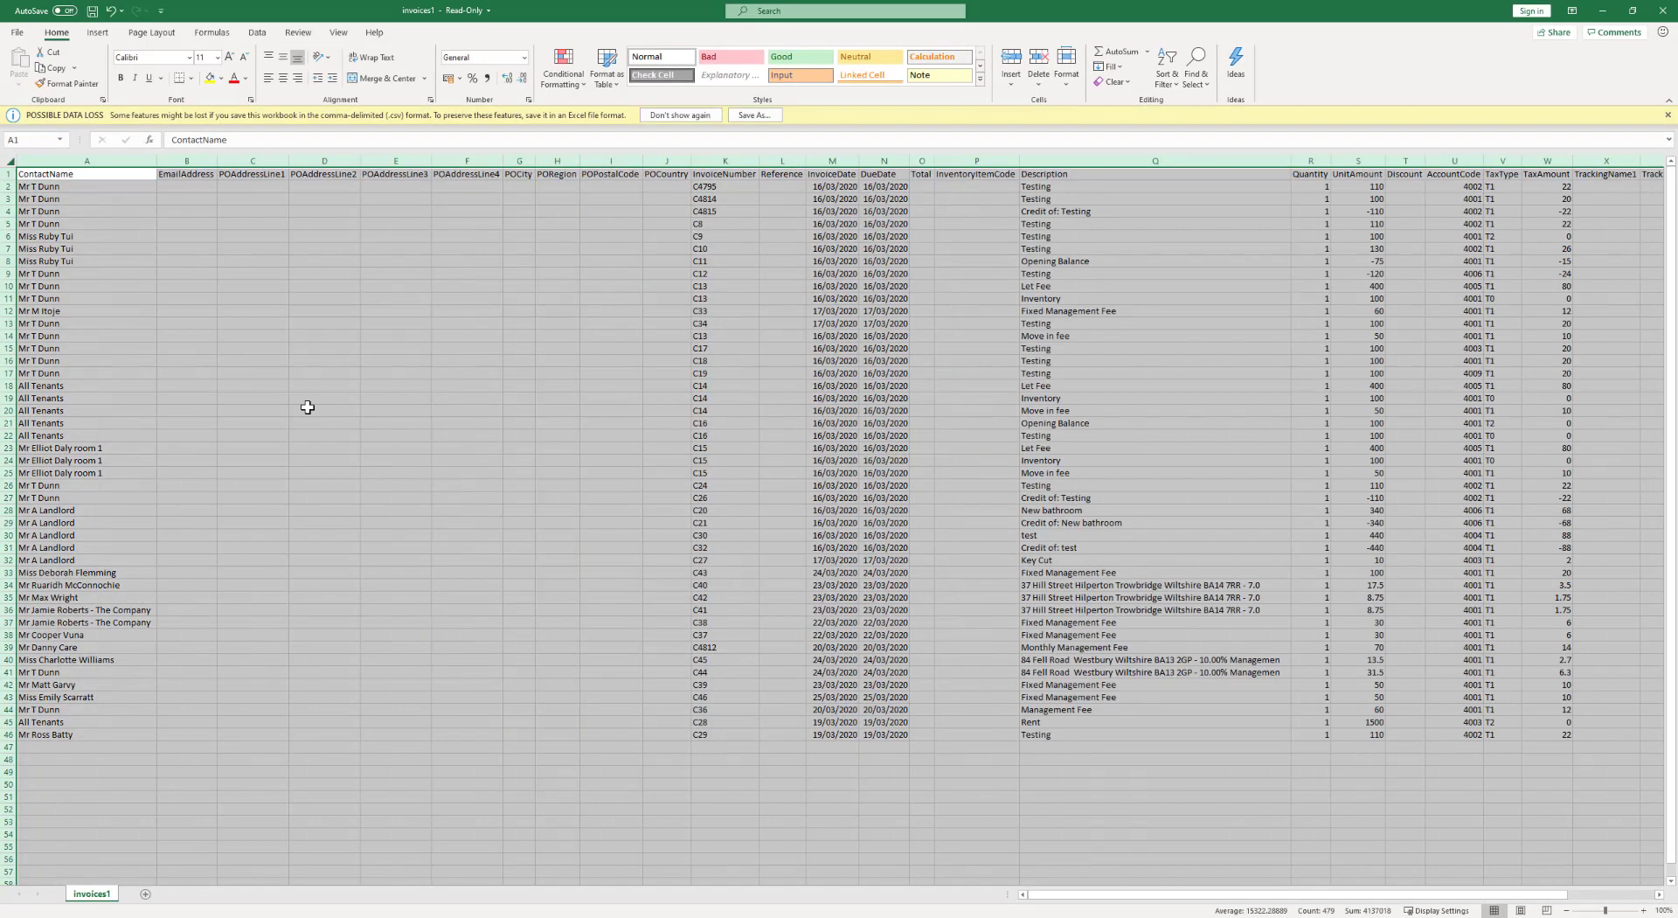
click(361, 459)
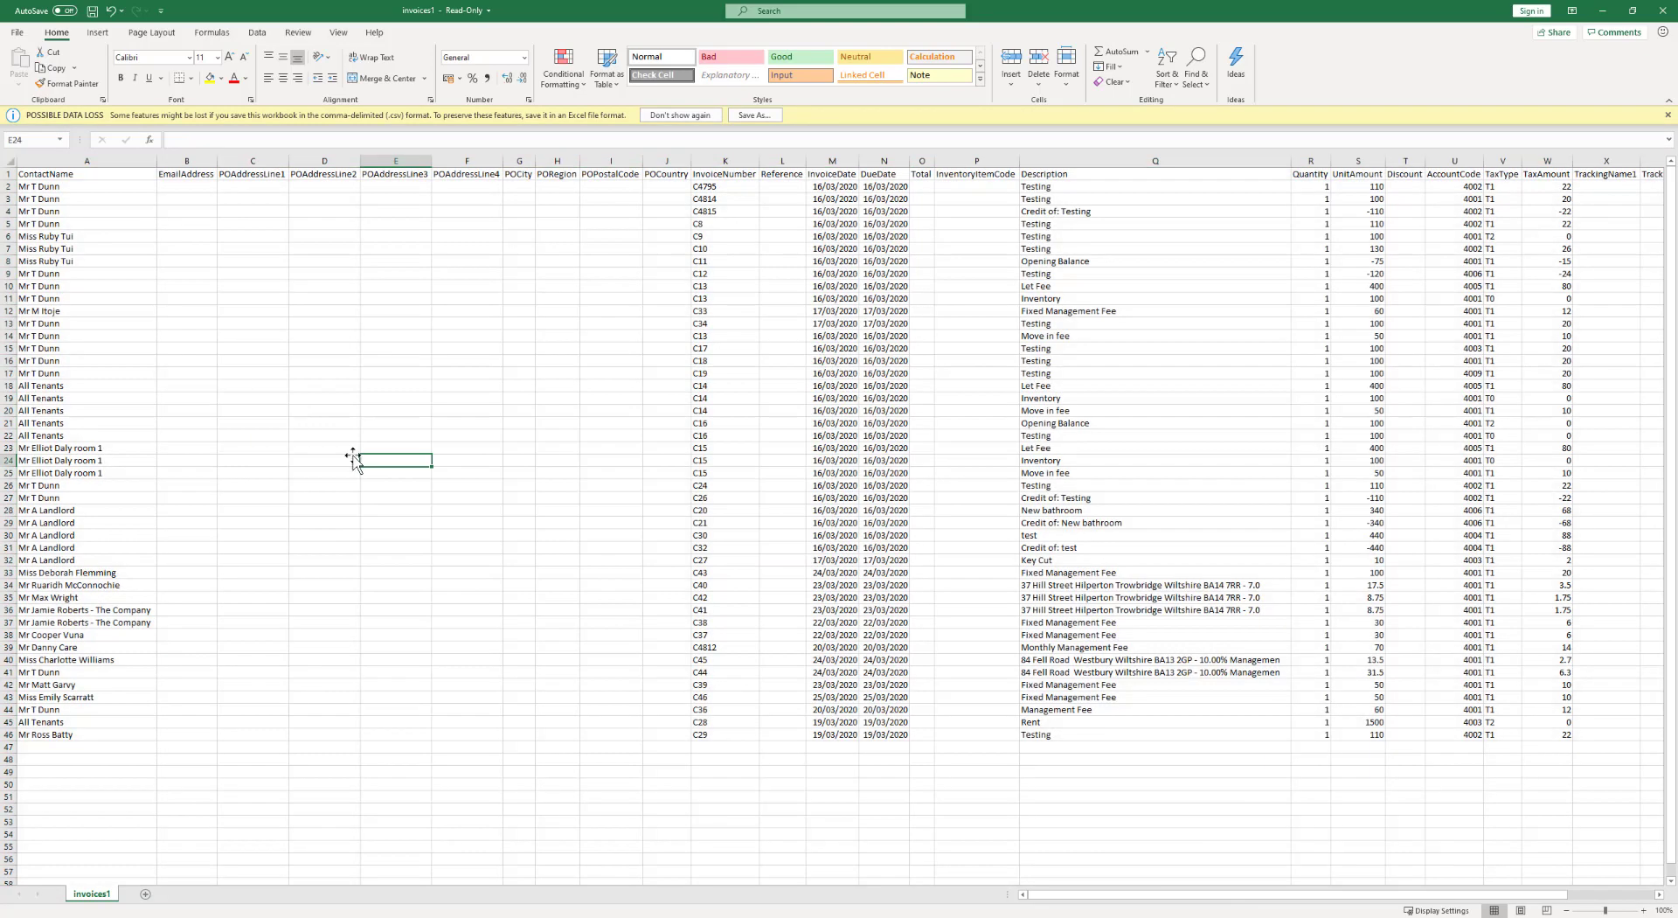
drag(97, 196, 150, 745)
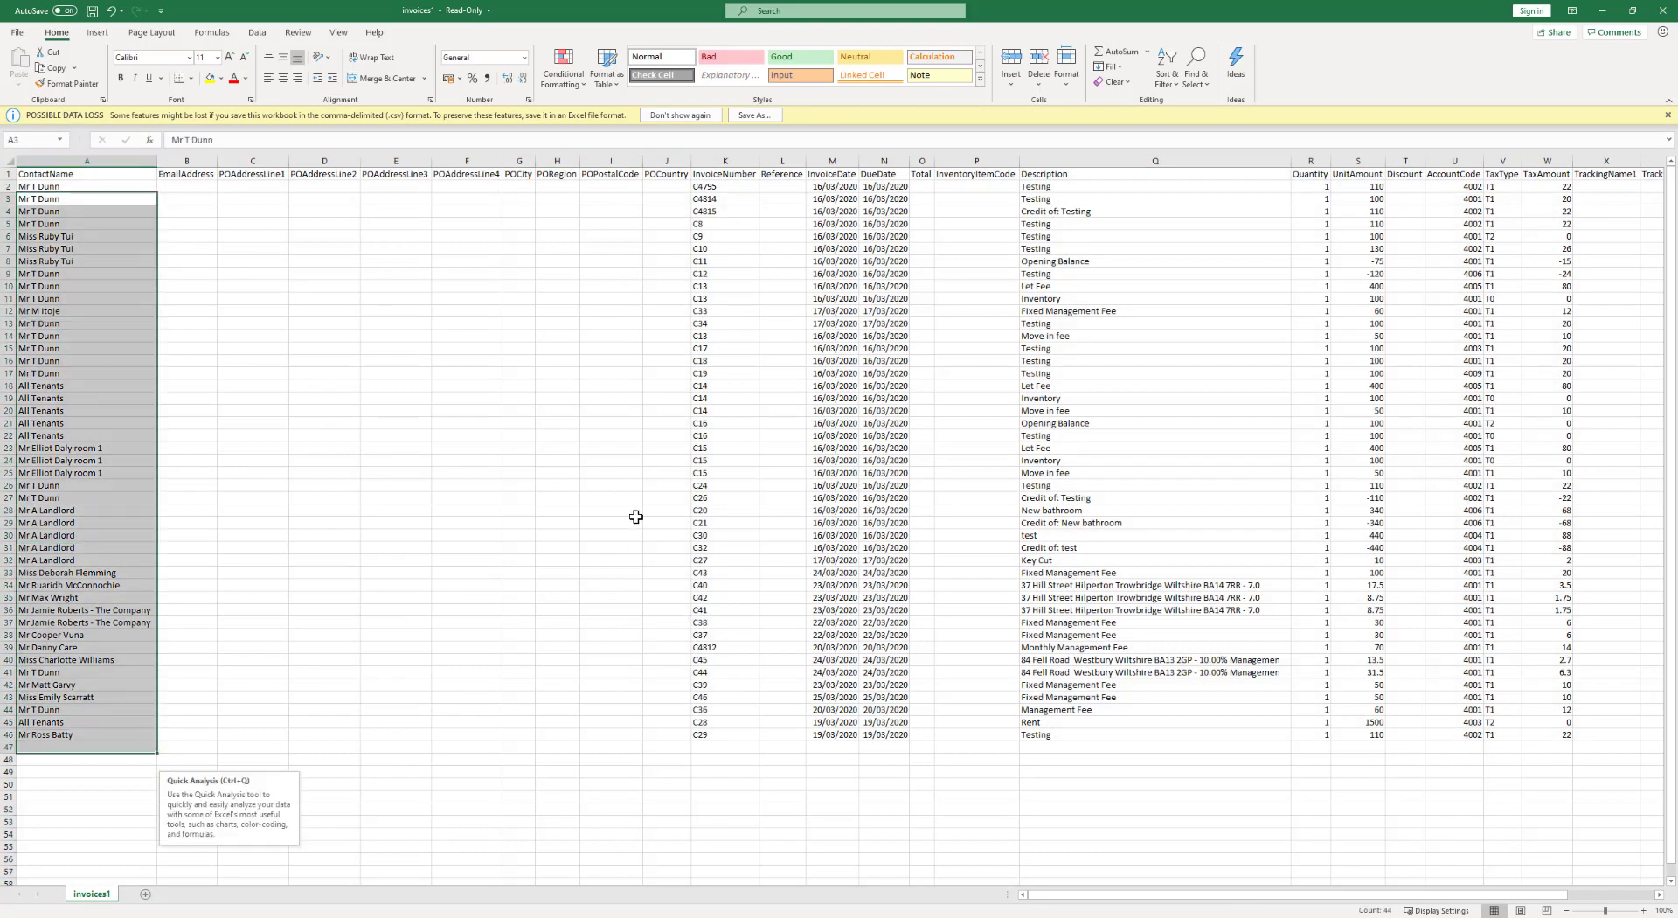
click(718, 188)
drag(753, 312, 774, 734)
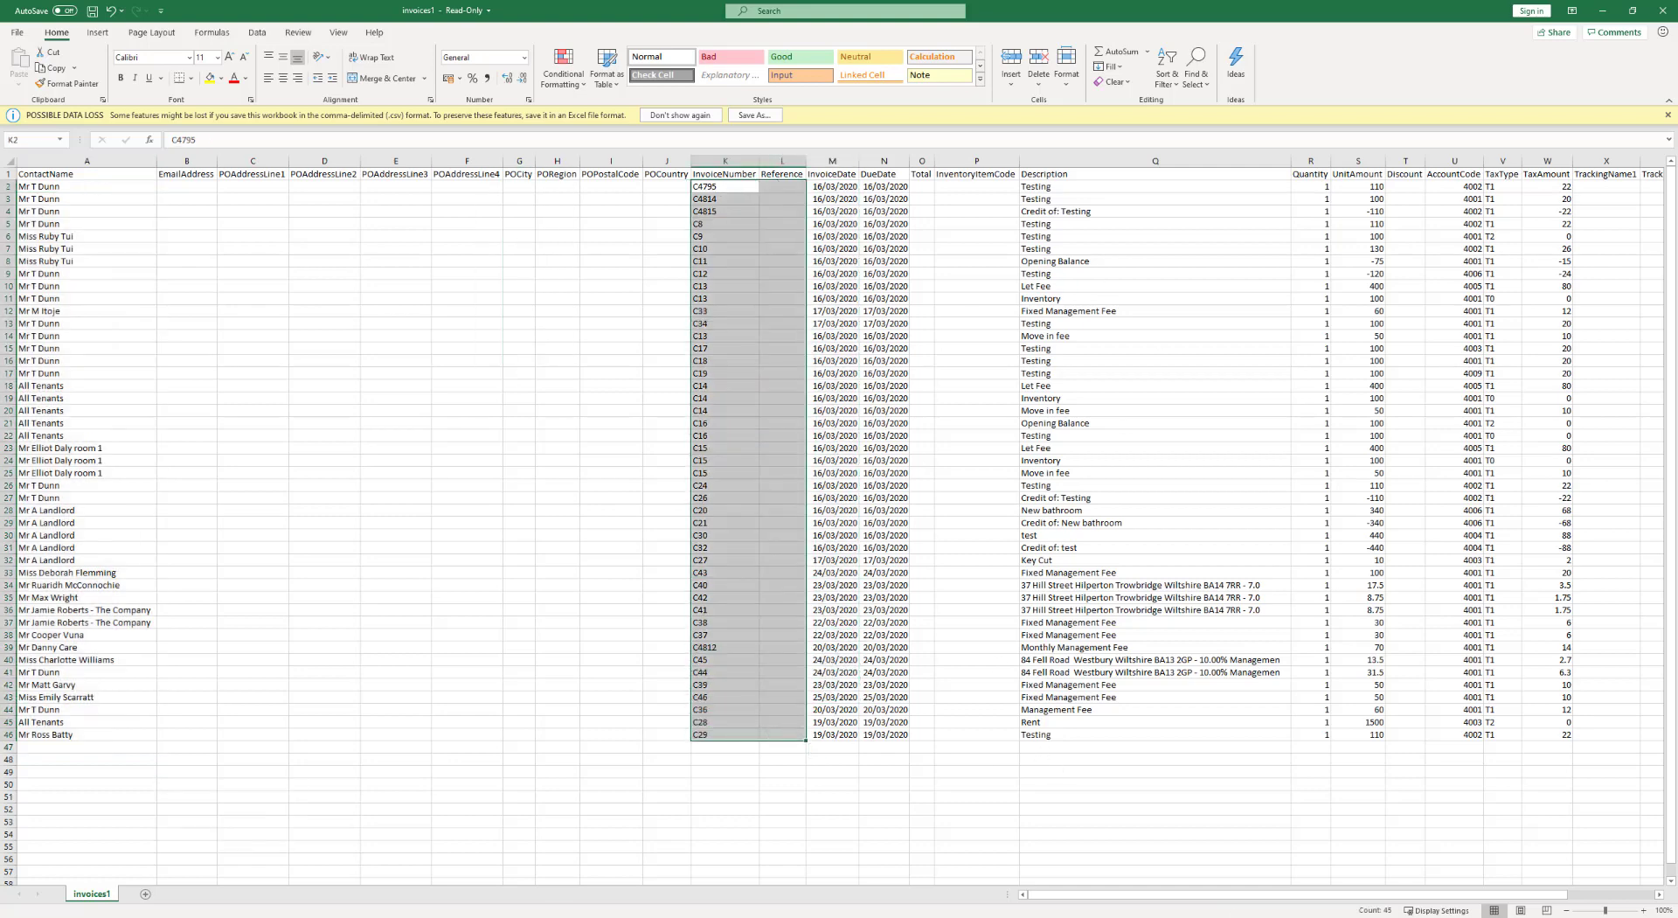
drag(1221, 902, 1320, 903)
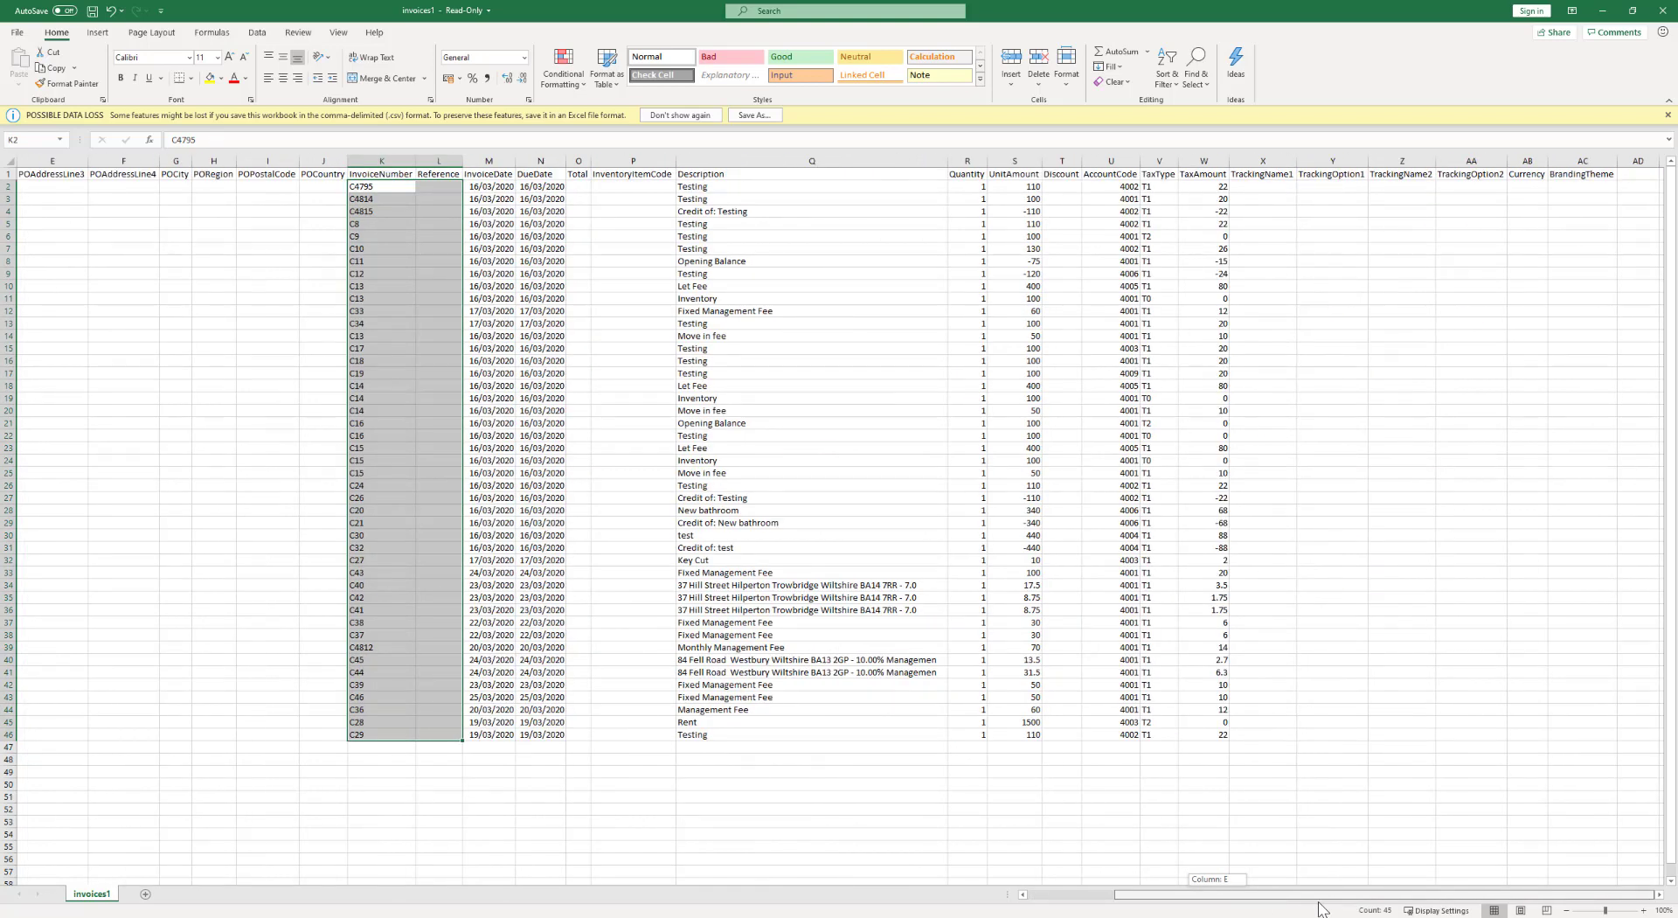
click(1659, 12)
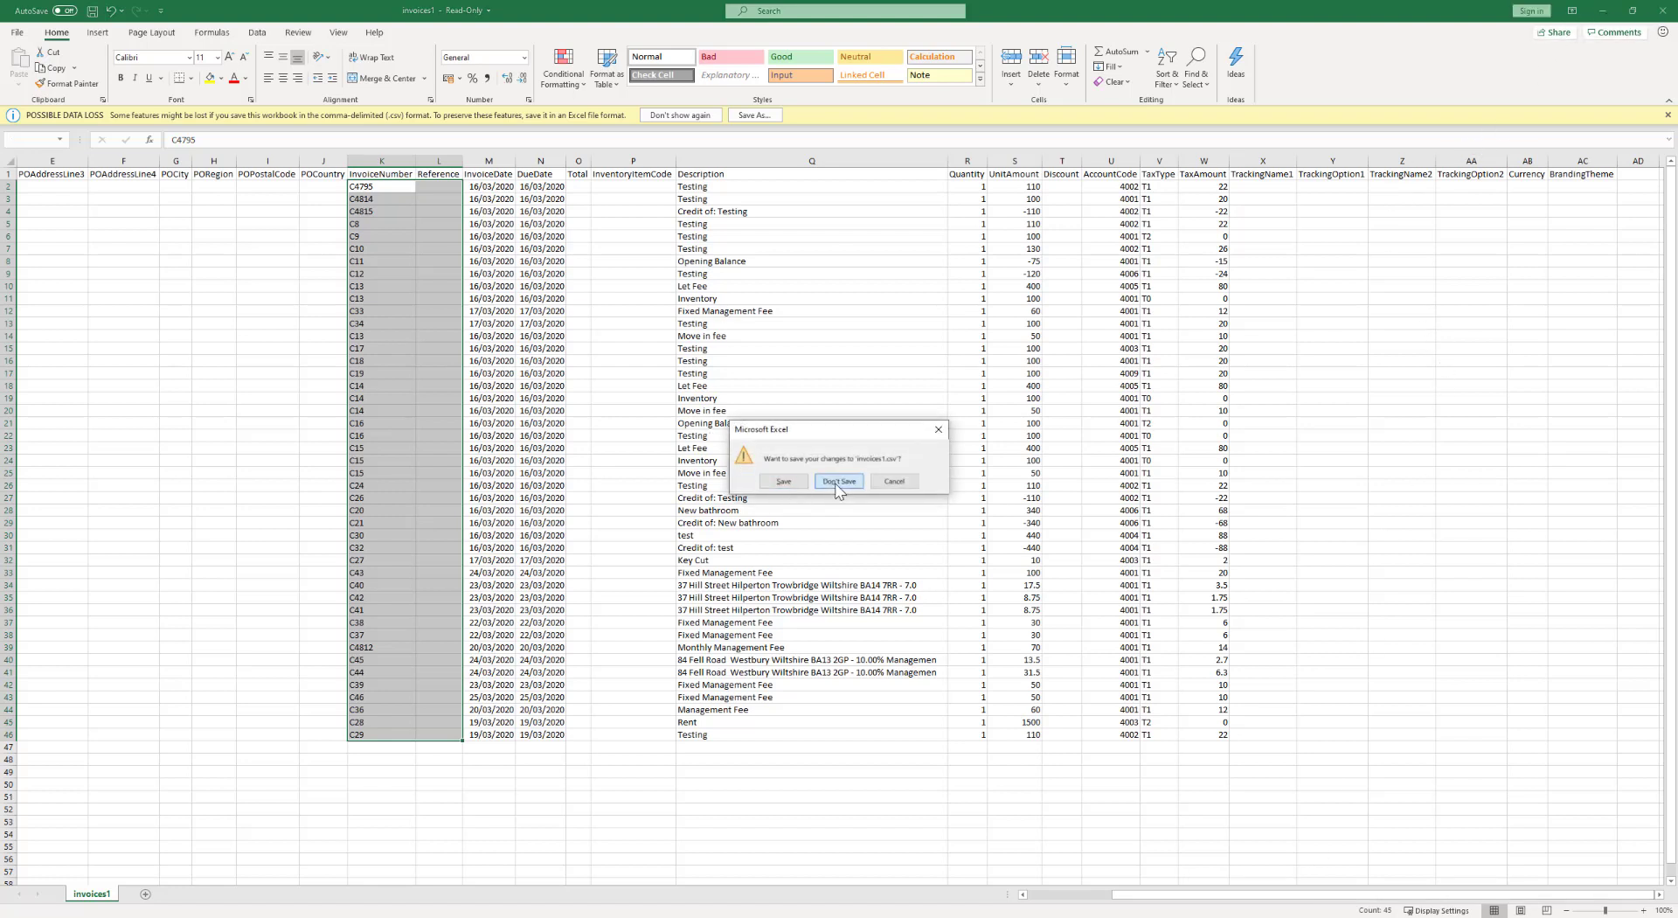
click(837, 482)
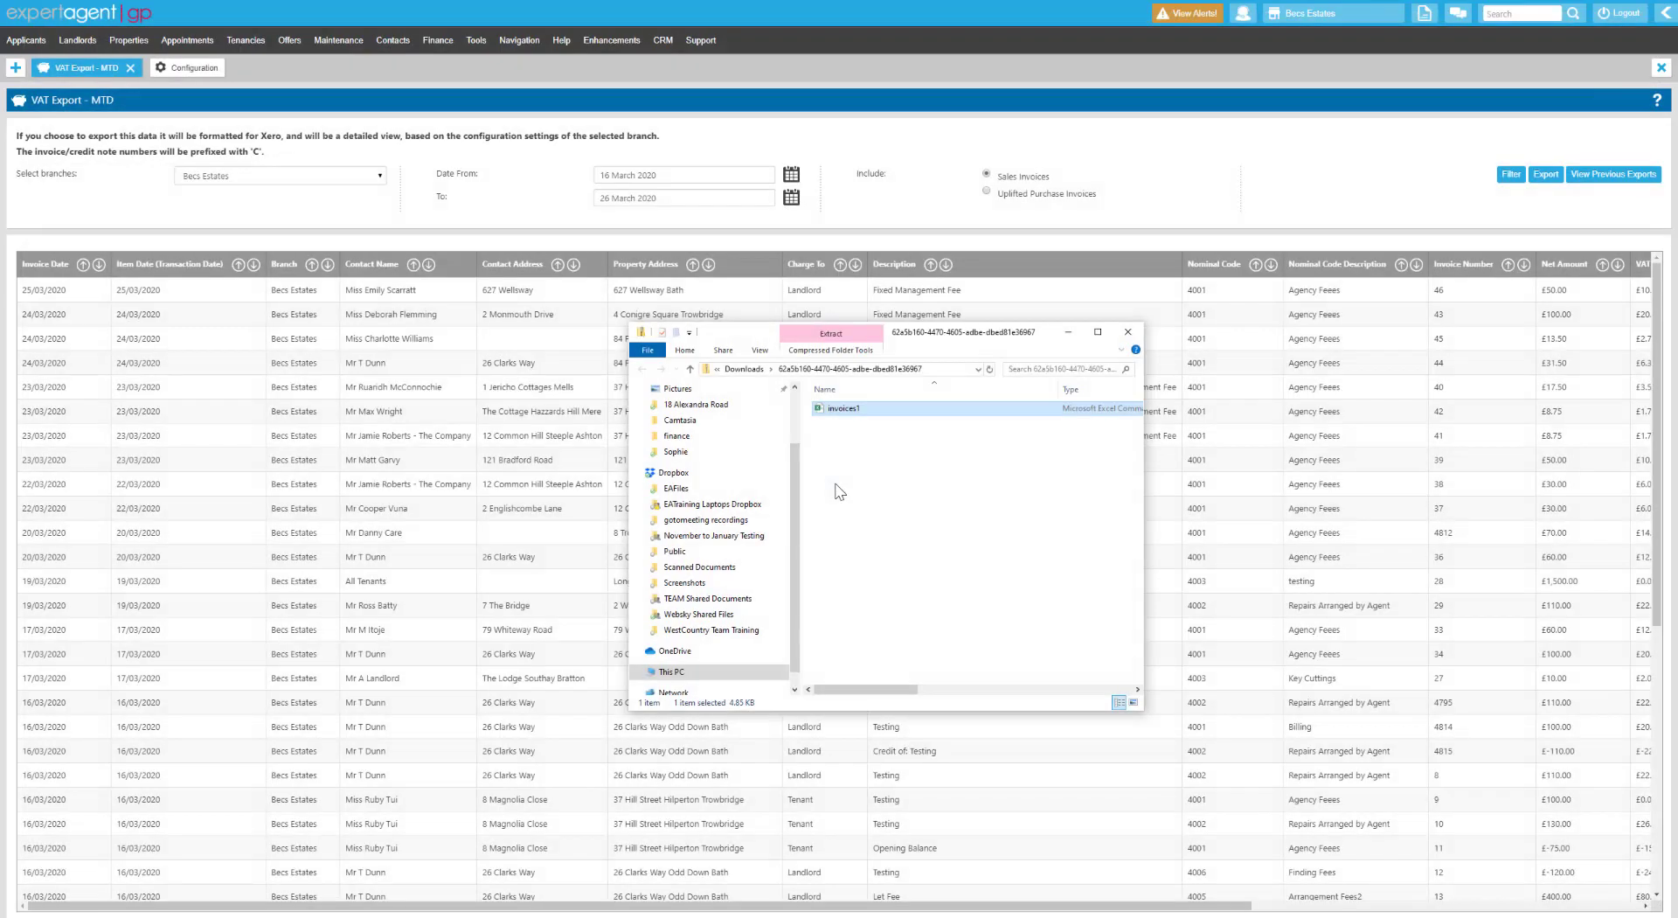
Close the extracted invoices folder window and scroll the VAT export table right.
click(1132, 335)
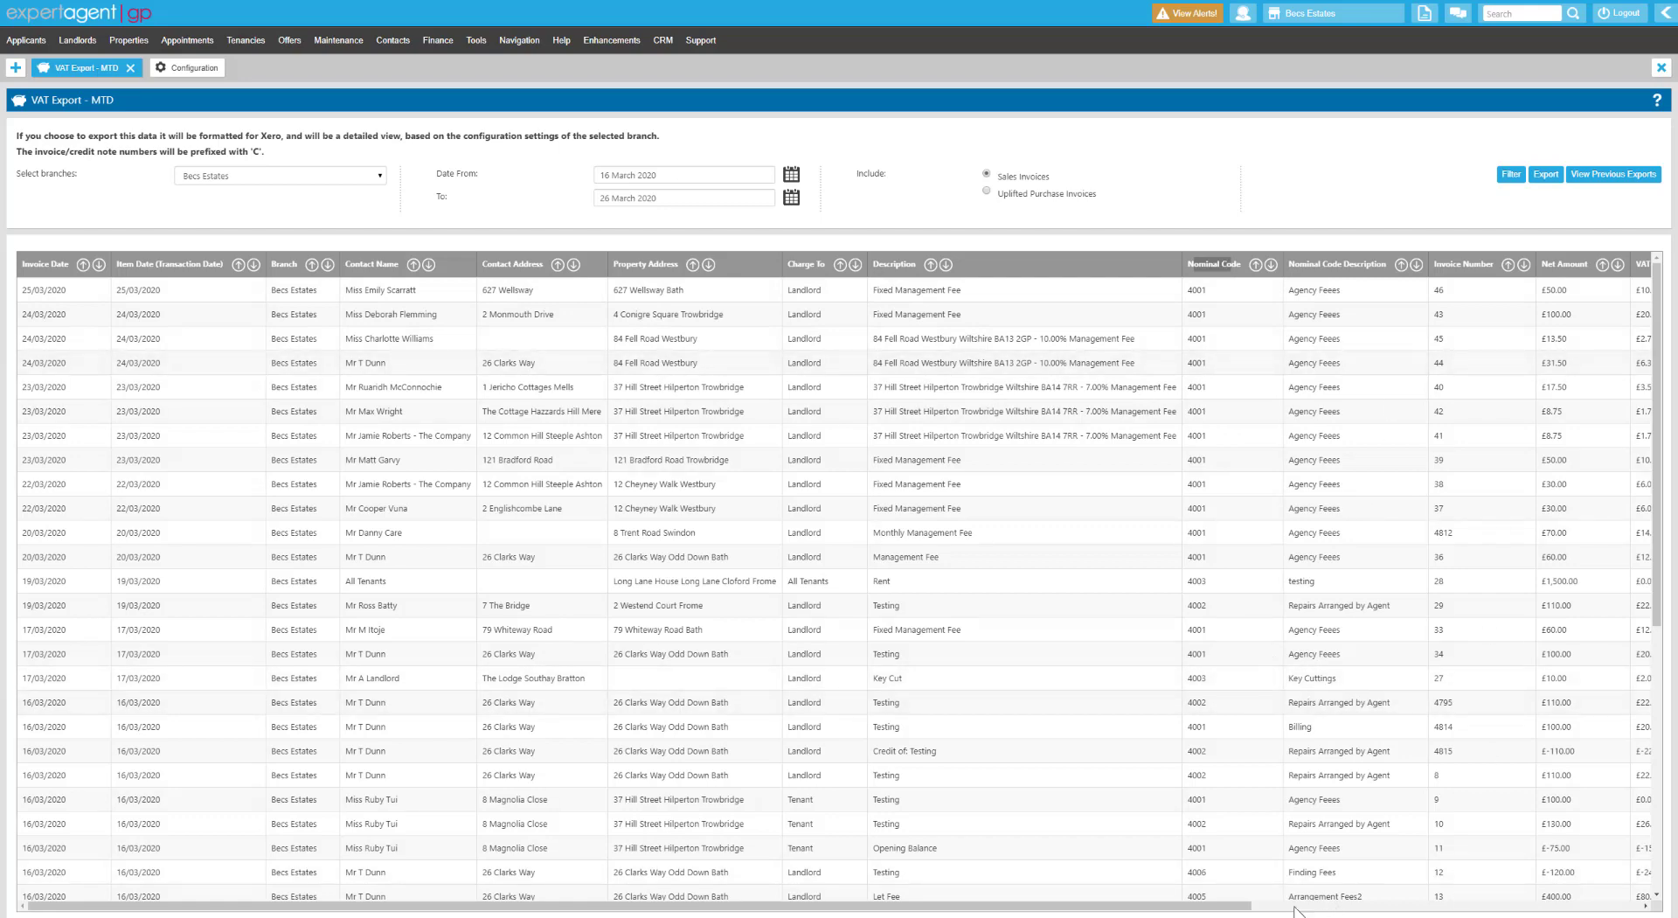
drag(1241, 909, 1591, 907)
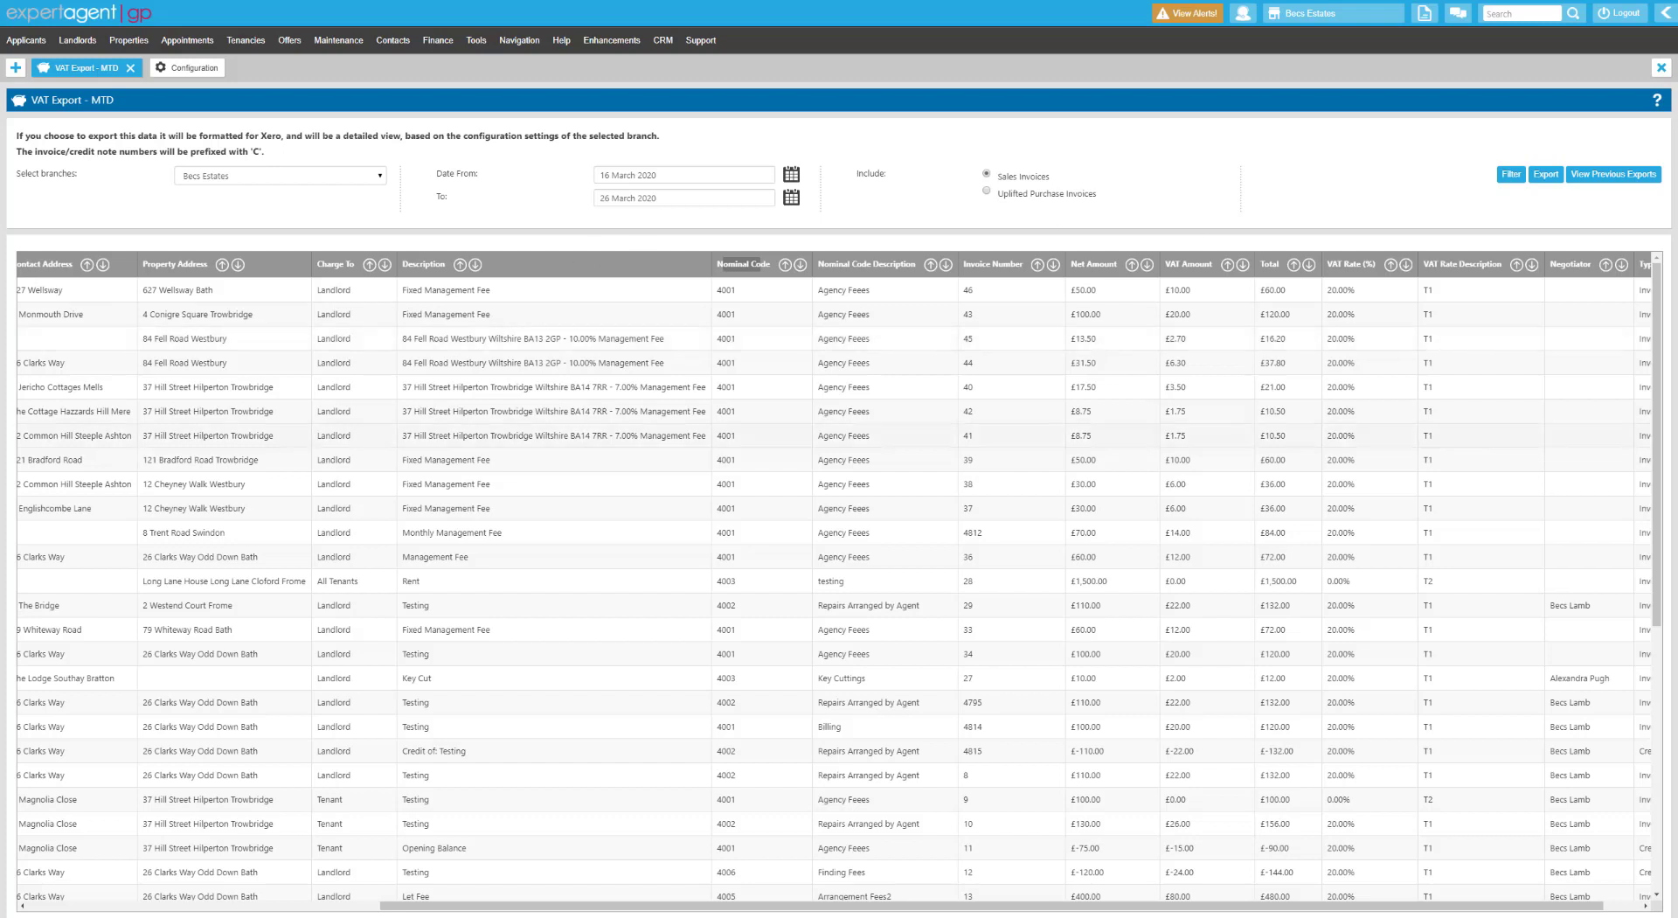
Check the saved Xero Making Tax Digital settings, then return to the VAT Export – MTD page.
click(184, 69)
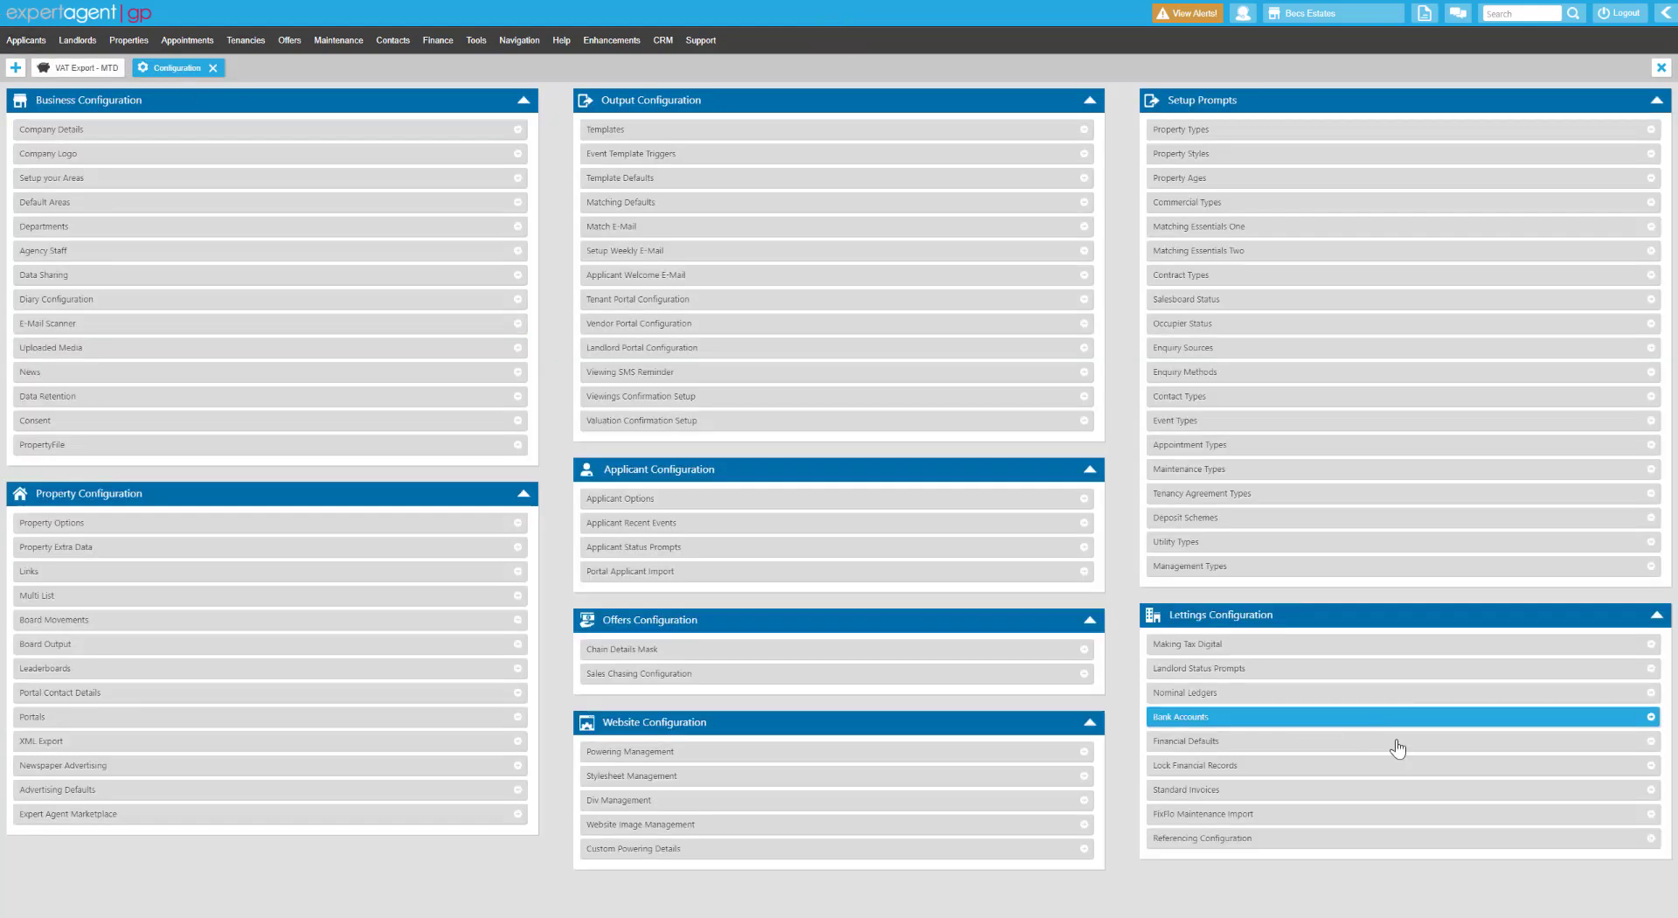
click(1241, 643)
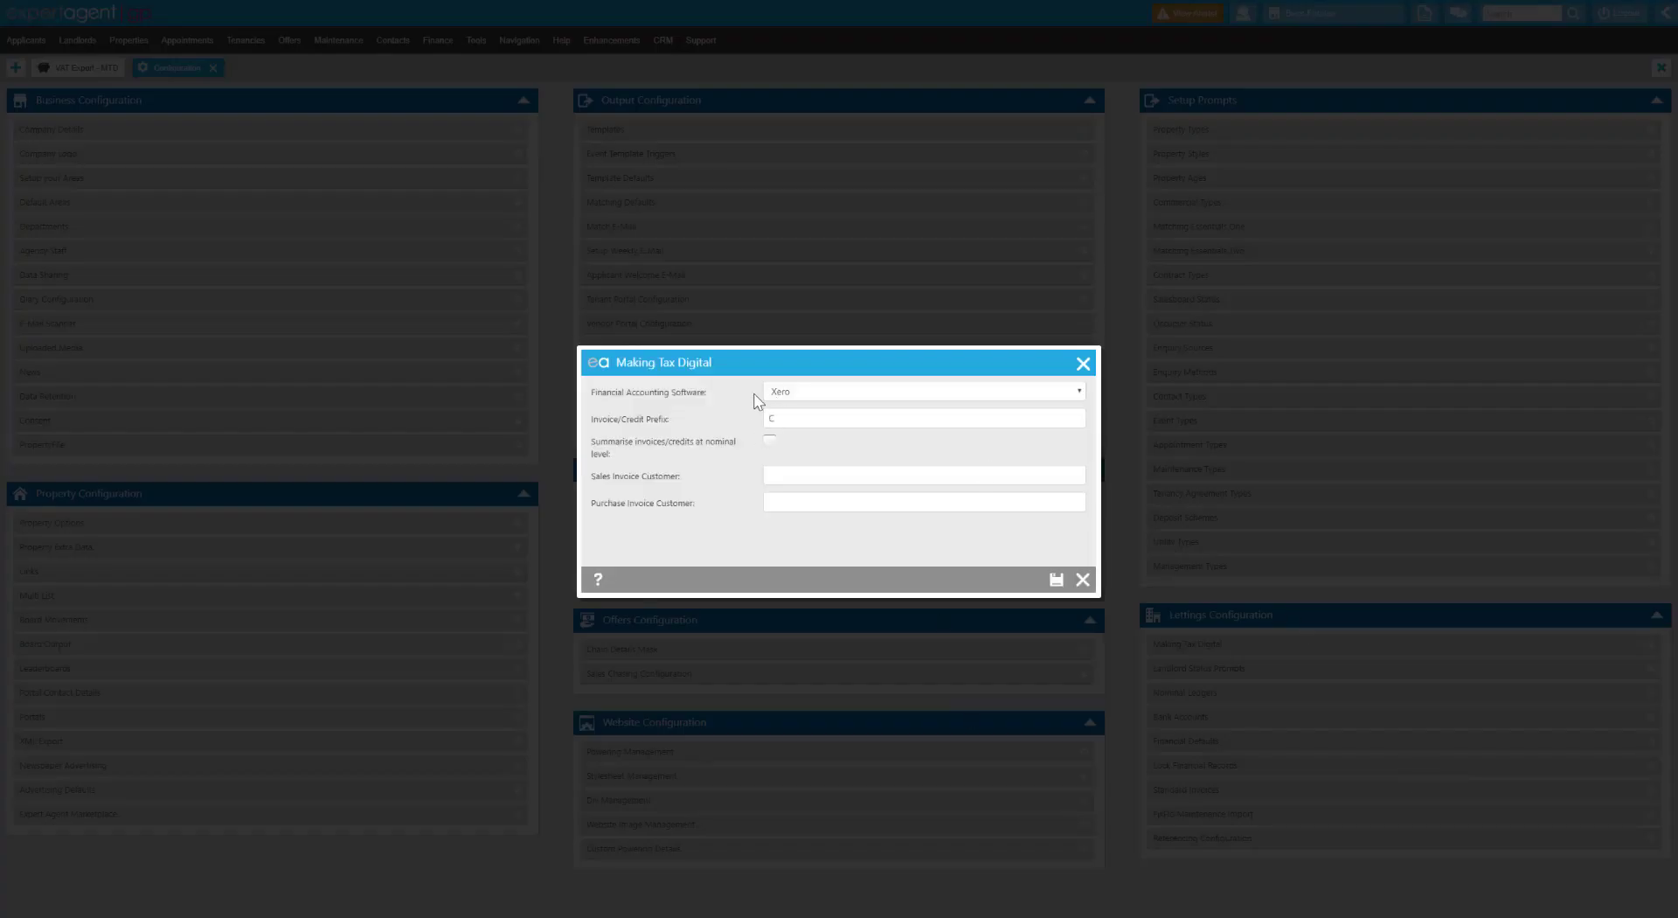
click(1083, 363)
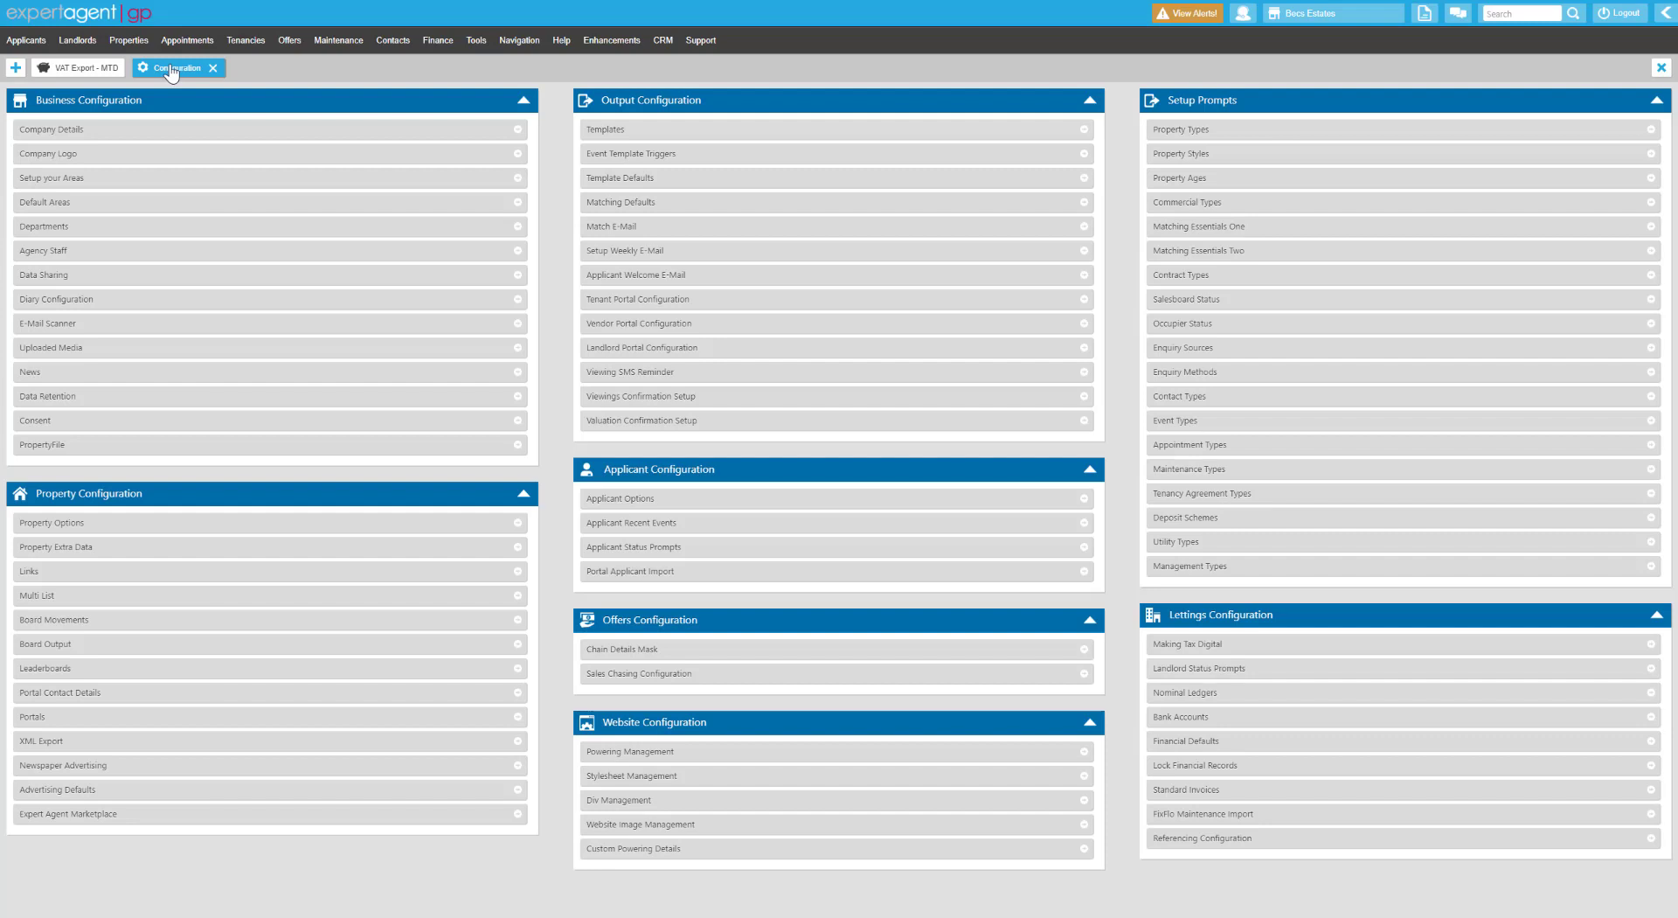
click(88, 67)
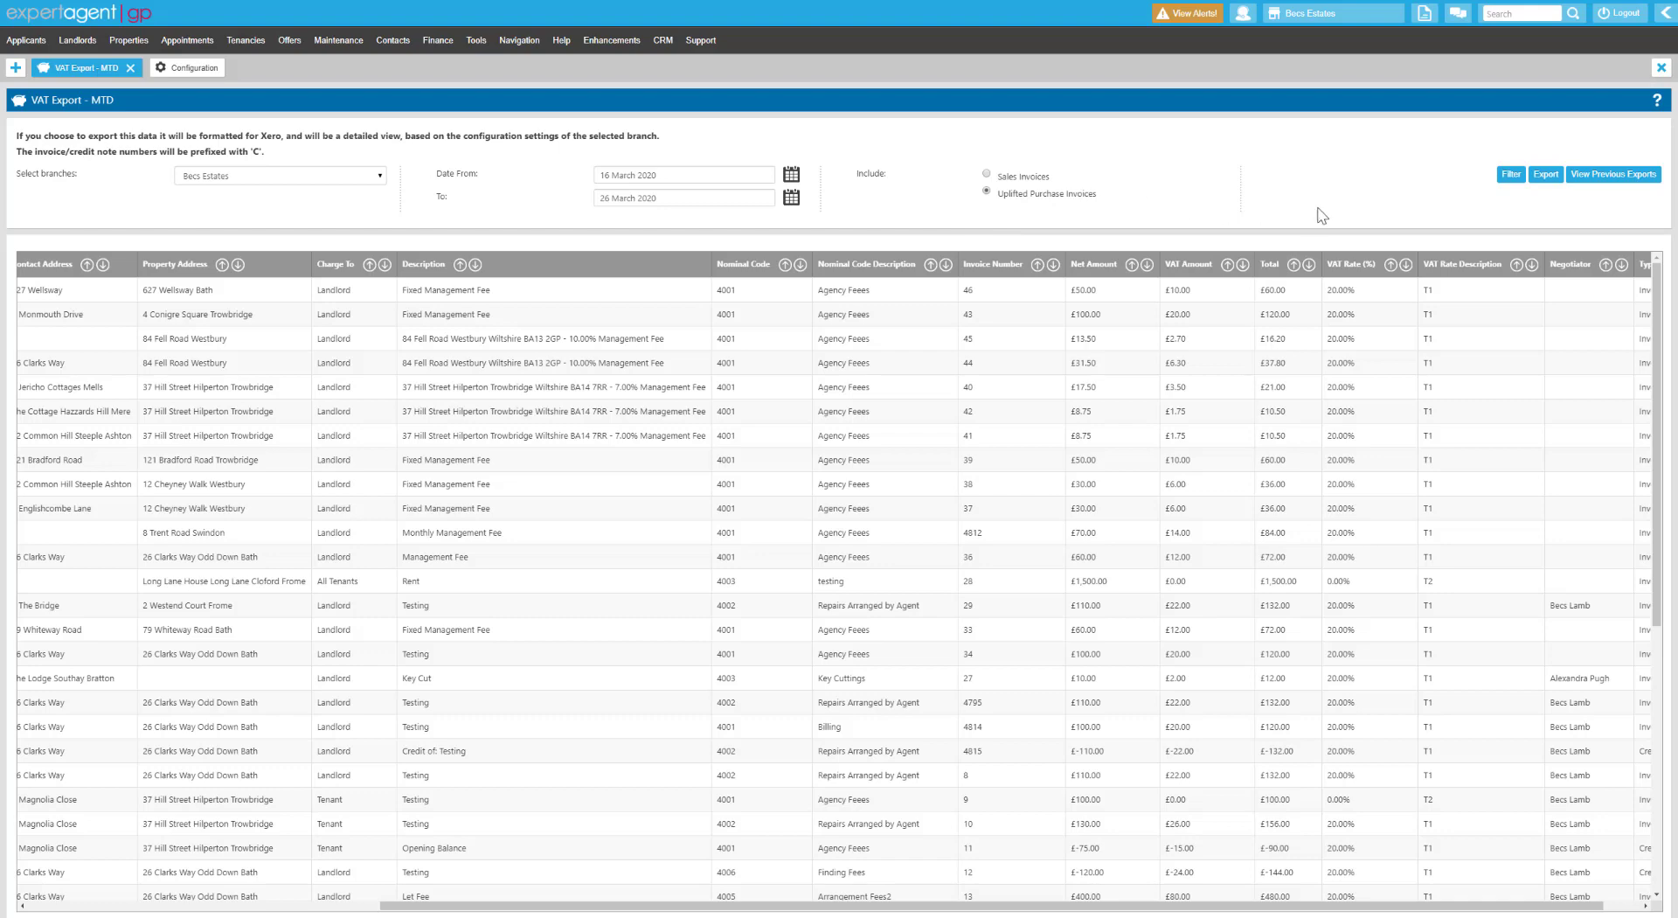
List the 11 uplifted purchase invoice lines, export them, and open invoices1 in Excel.
click(1510, 174)
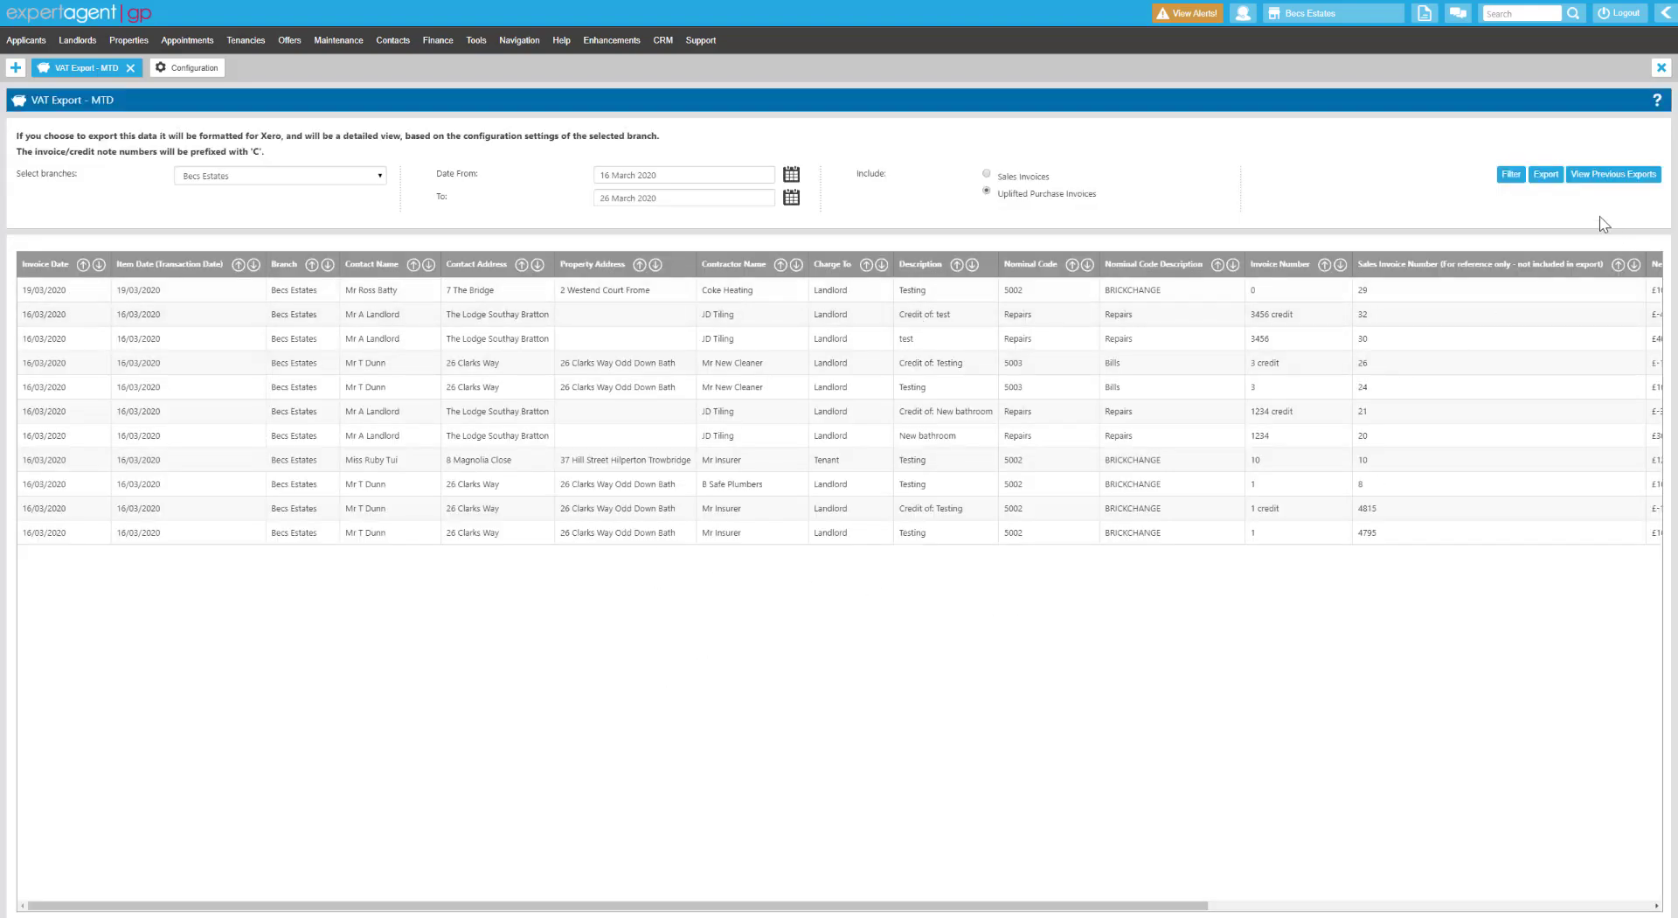
click(1545, 174)
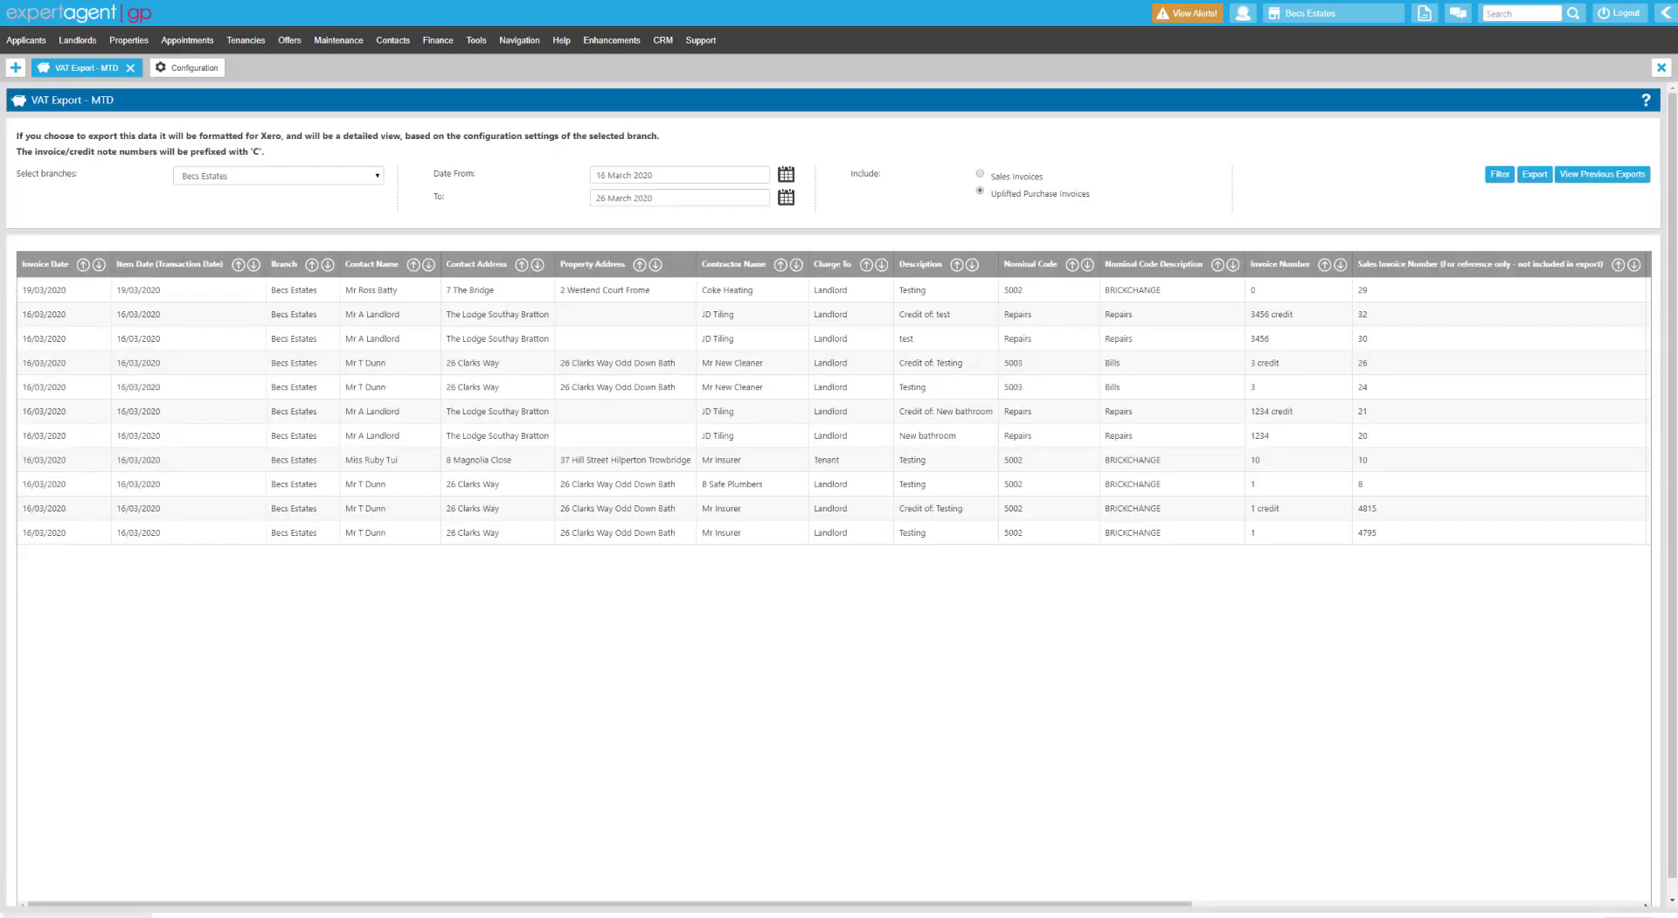
click(864, 433)
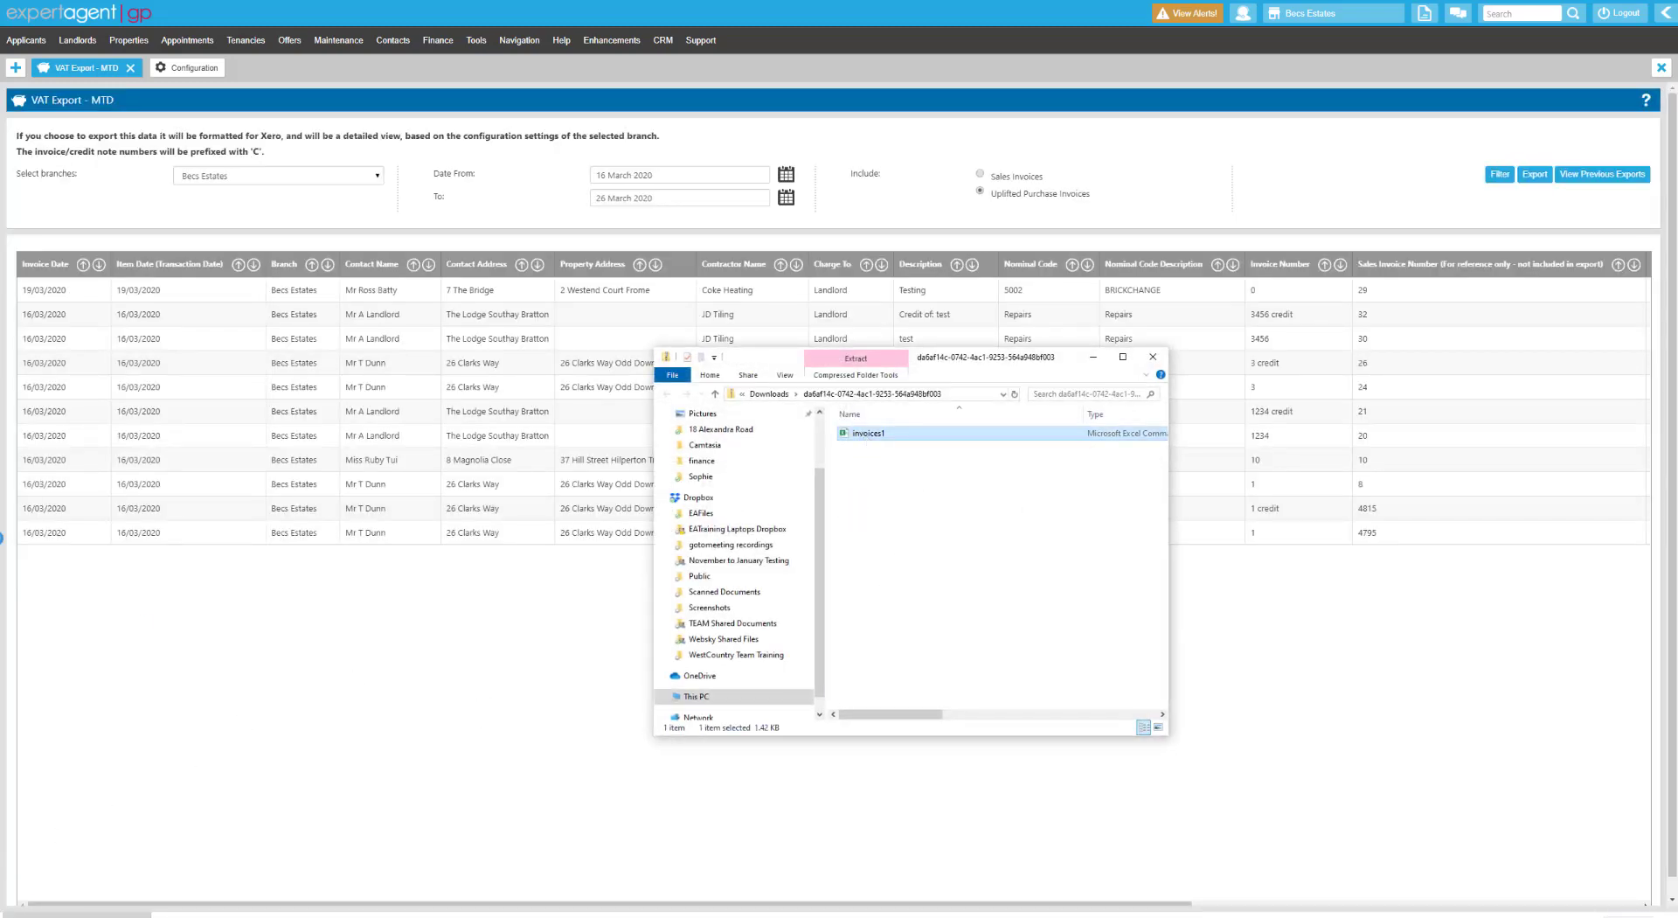
double_click(864, 434)
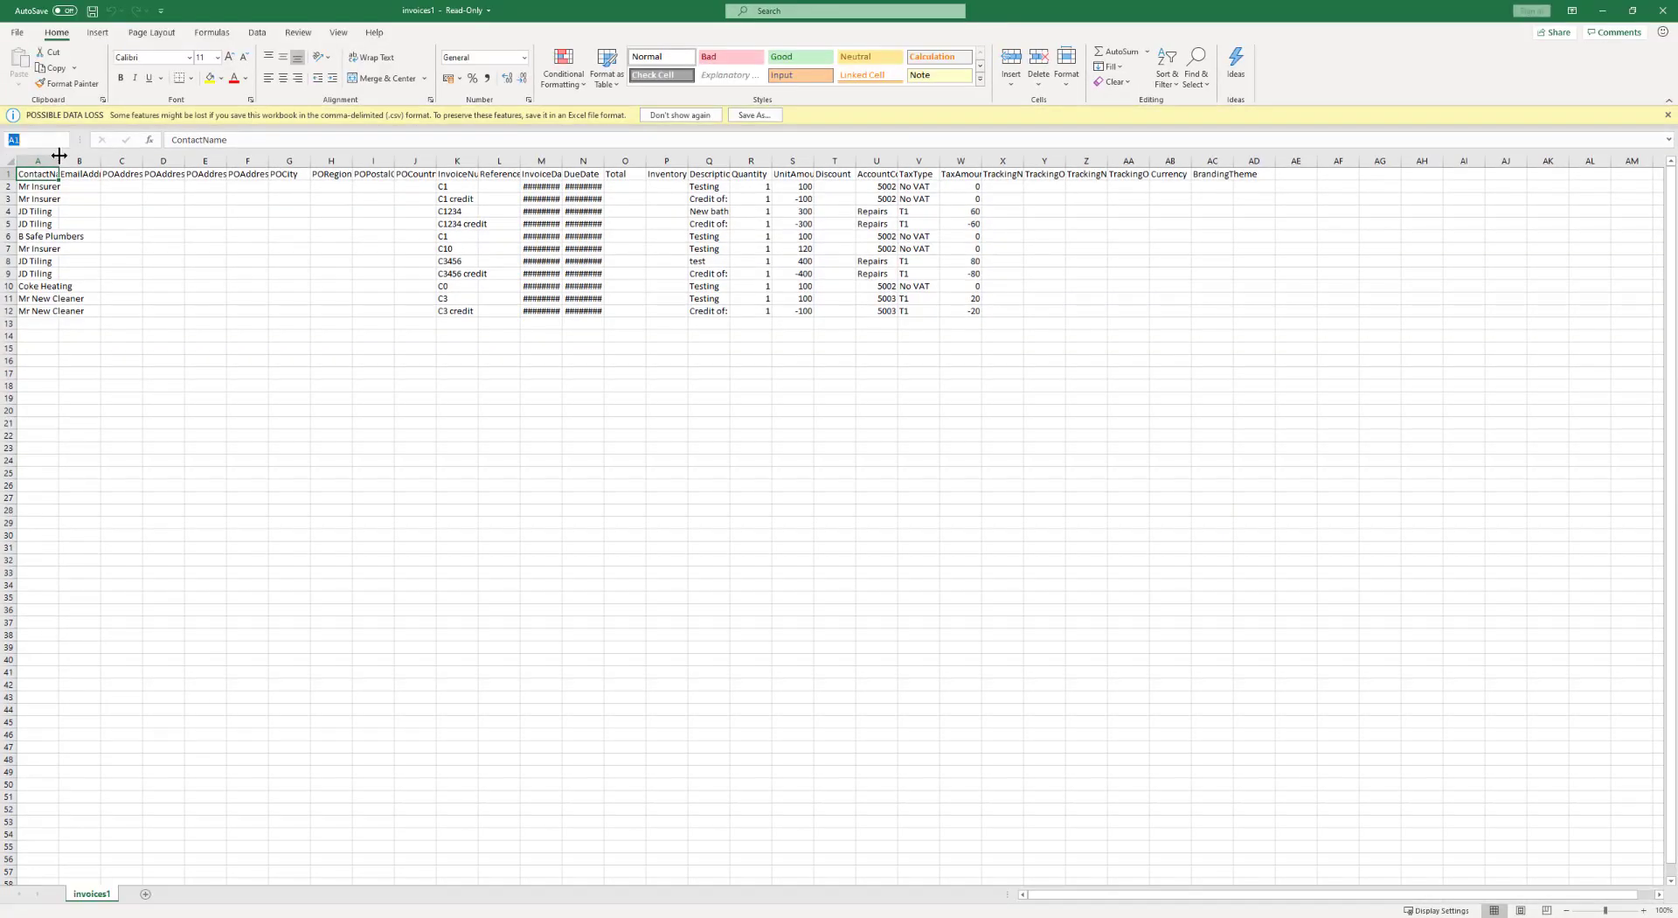
Autofit the purchase-invoice CSV columns, check the UnitAmount values, and close without saving.
click(8, 161)
double_click(59, 161)
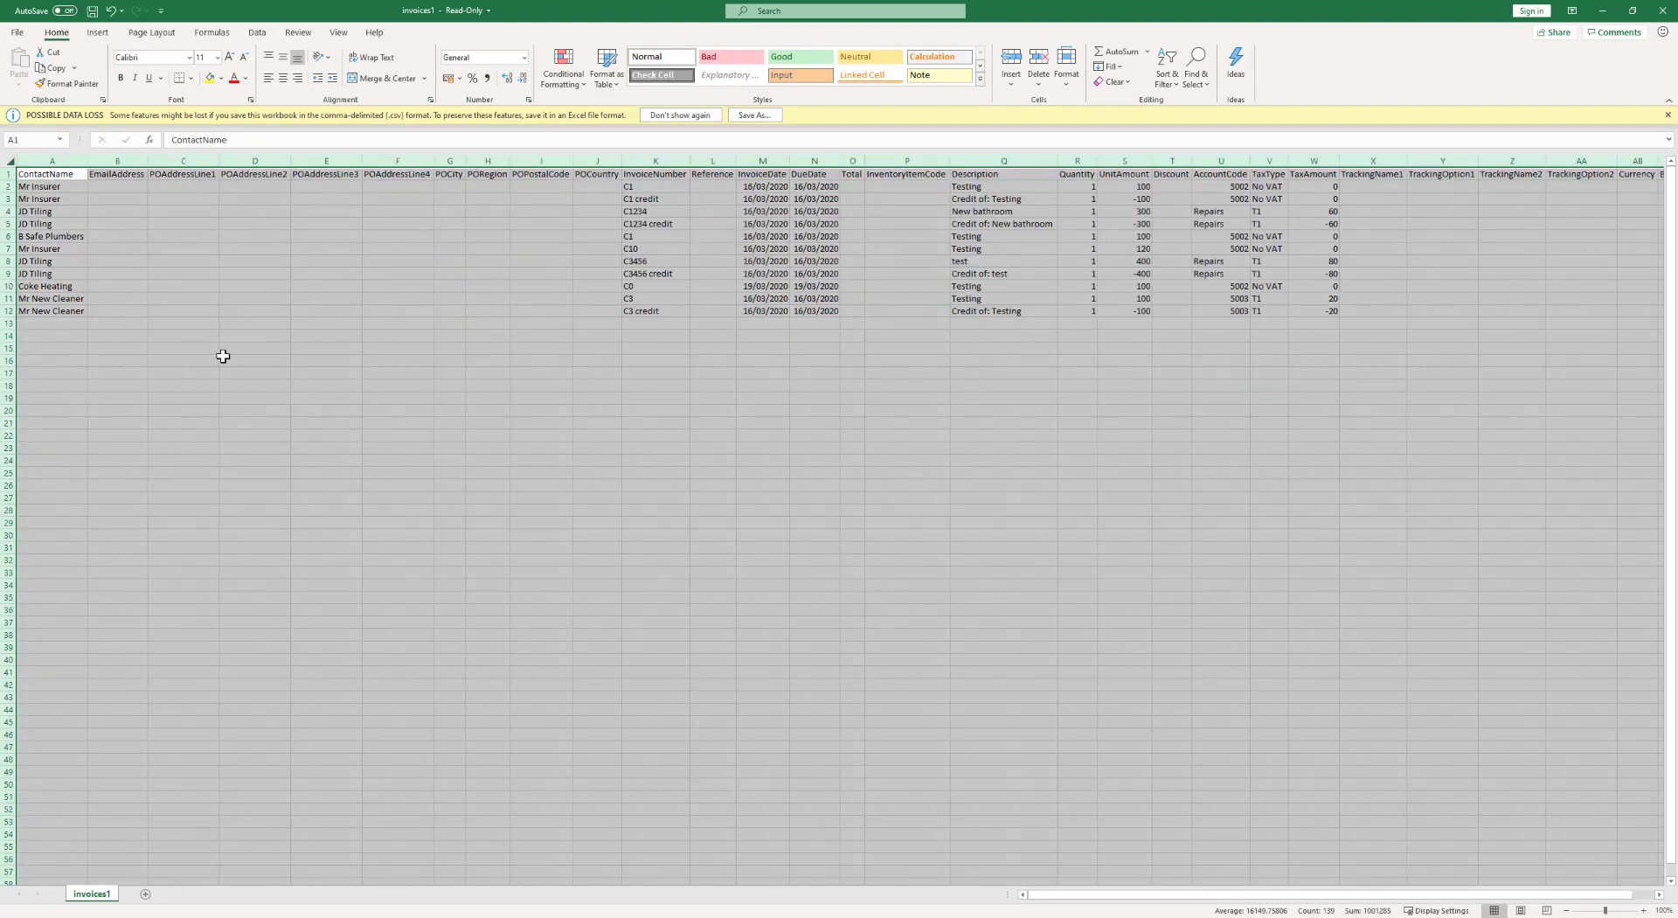
click(222, 357)
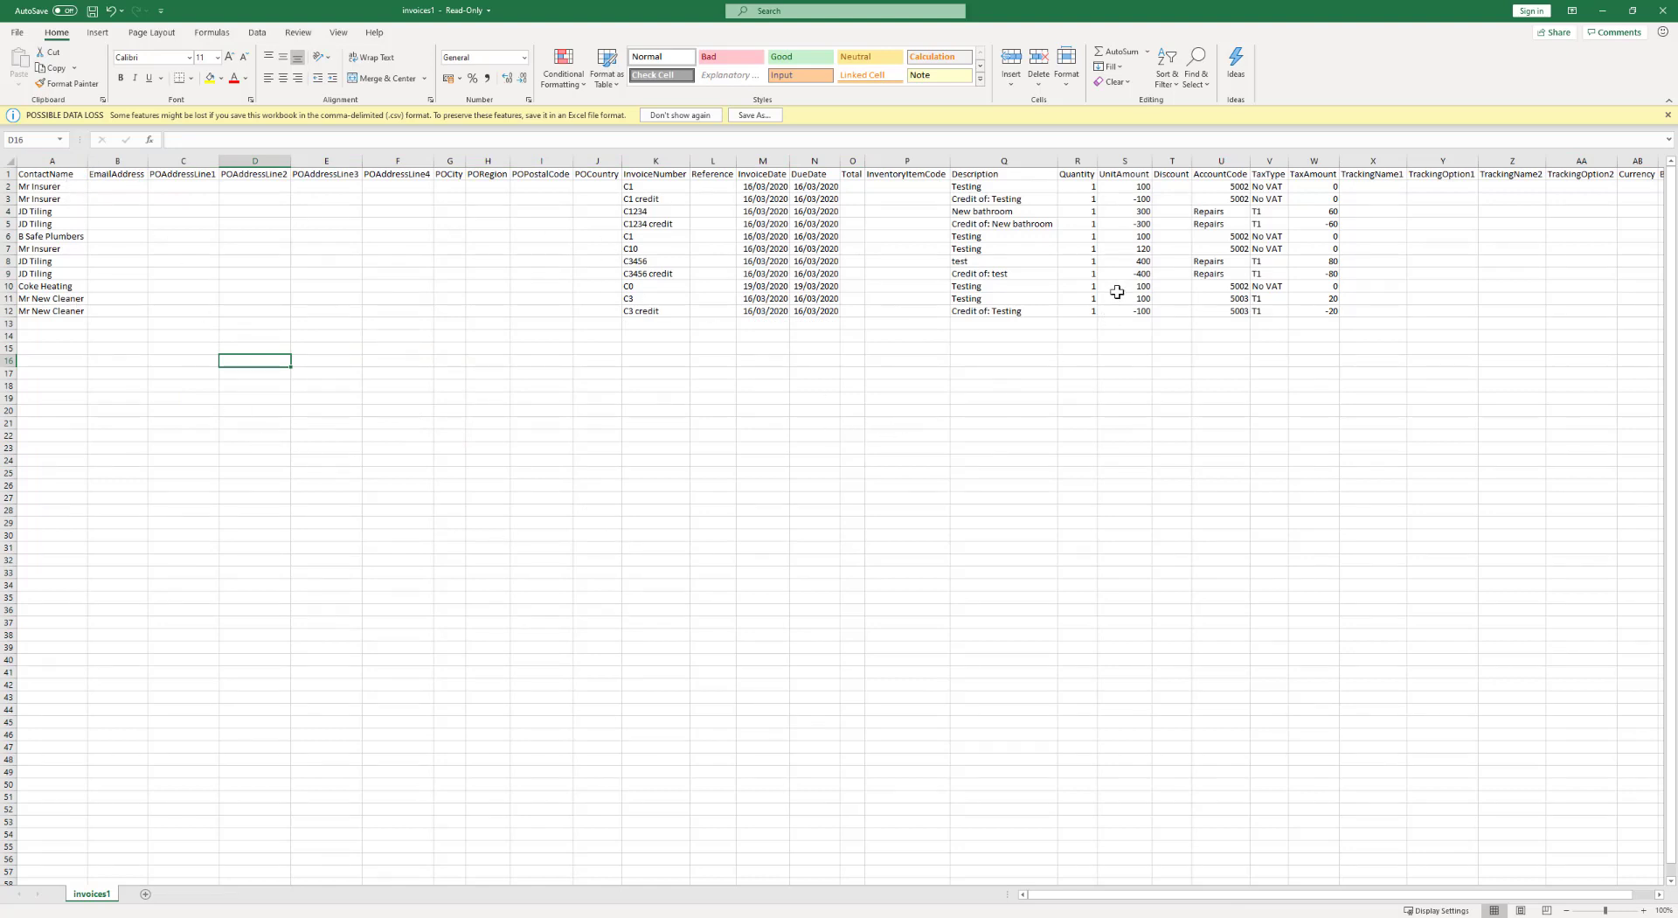
drag(1103, 190, 1137, 311)
click(1171, 397)
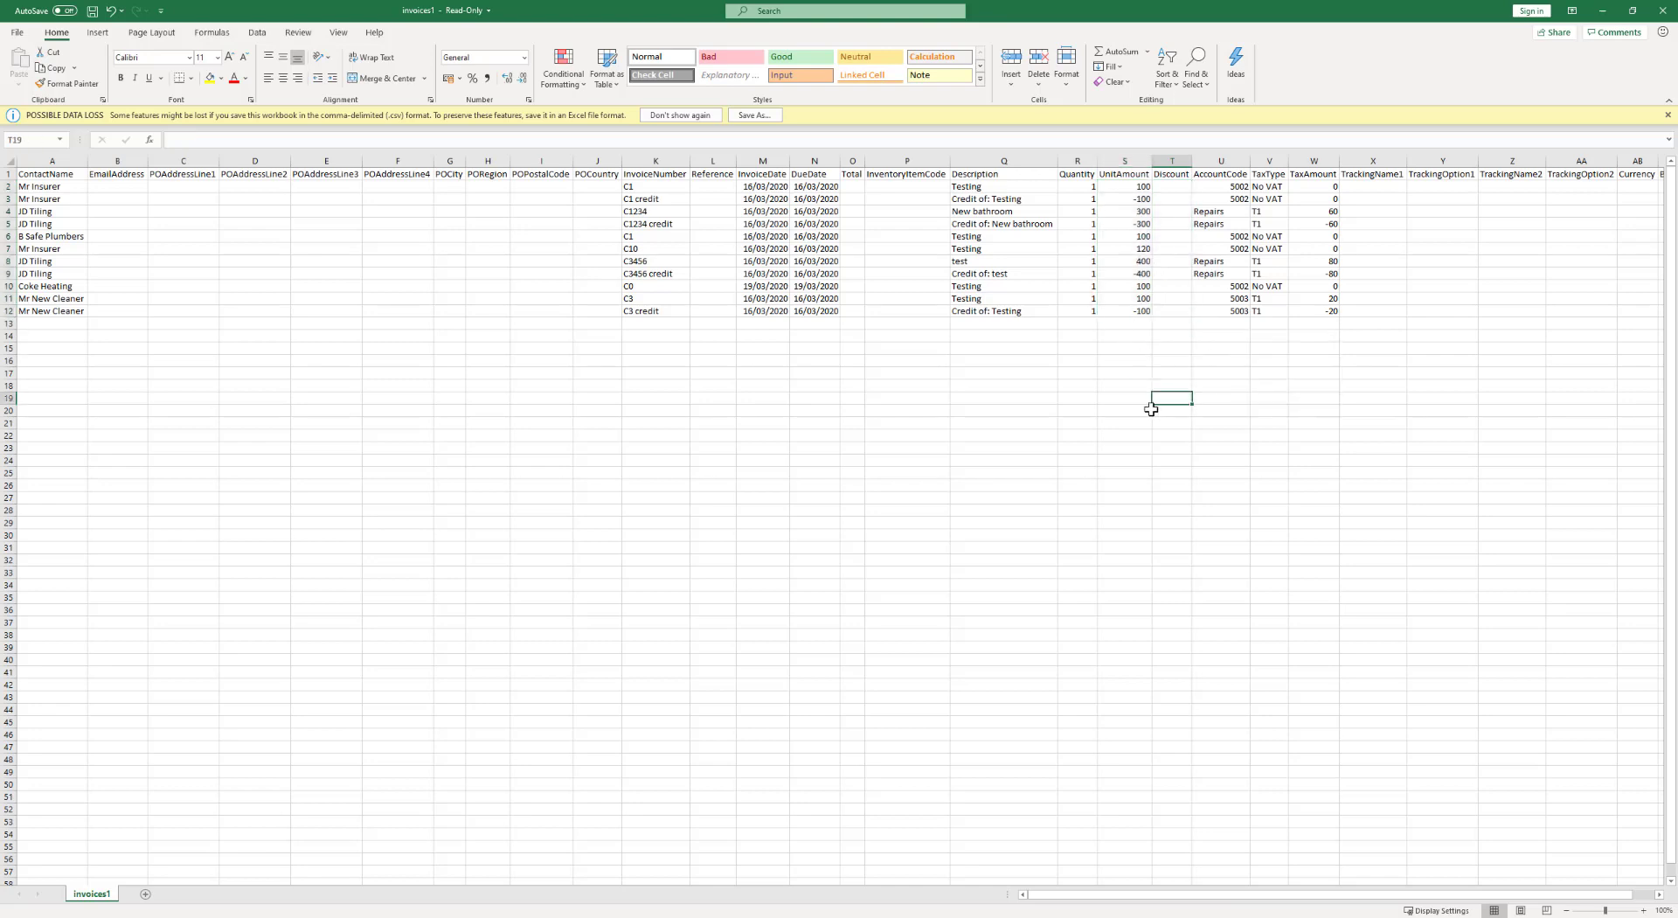
click(1662, 10)
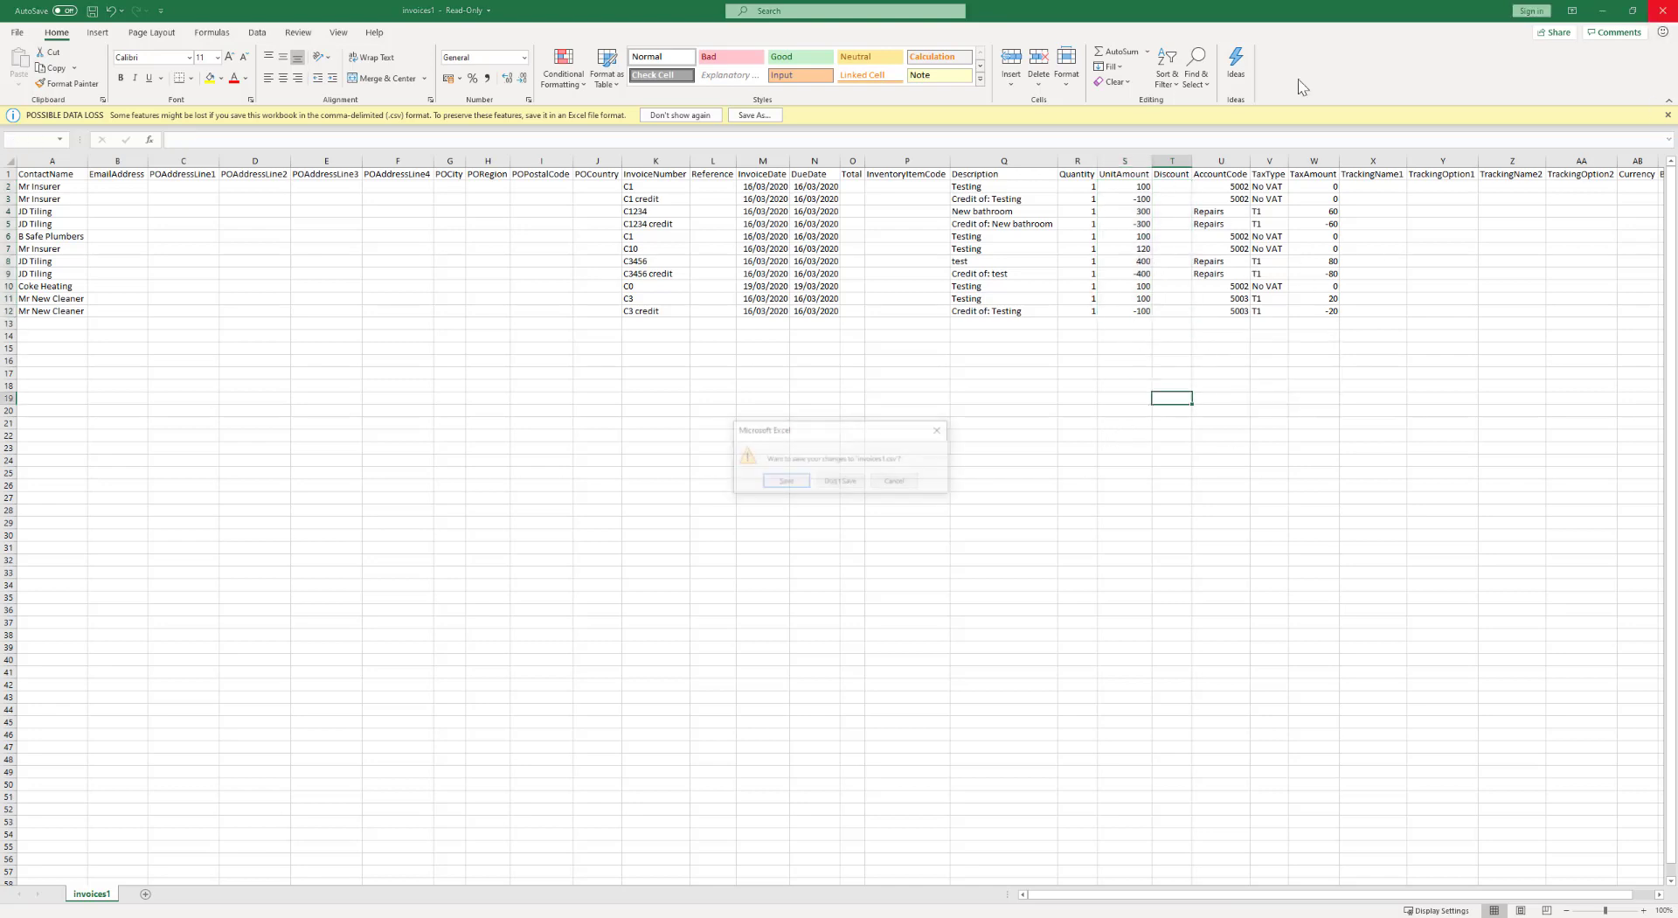
click(861, 481)
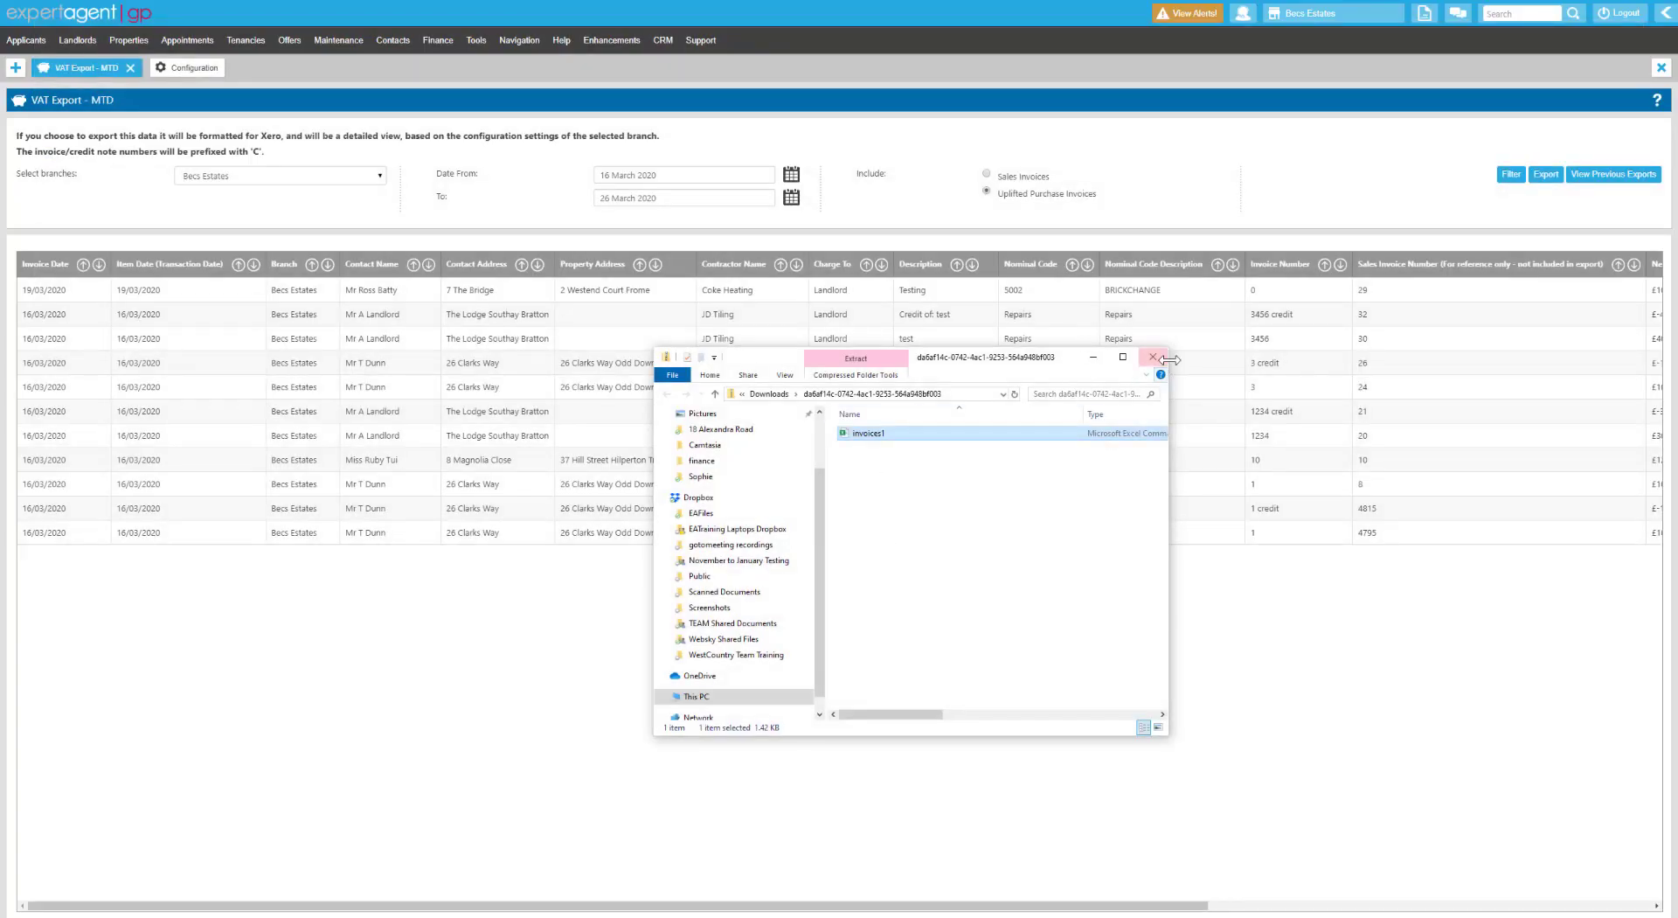
Close the downloads window and scroll to show Net Amount, VAT Amount and Total columns.
click(1150, 364)
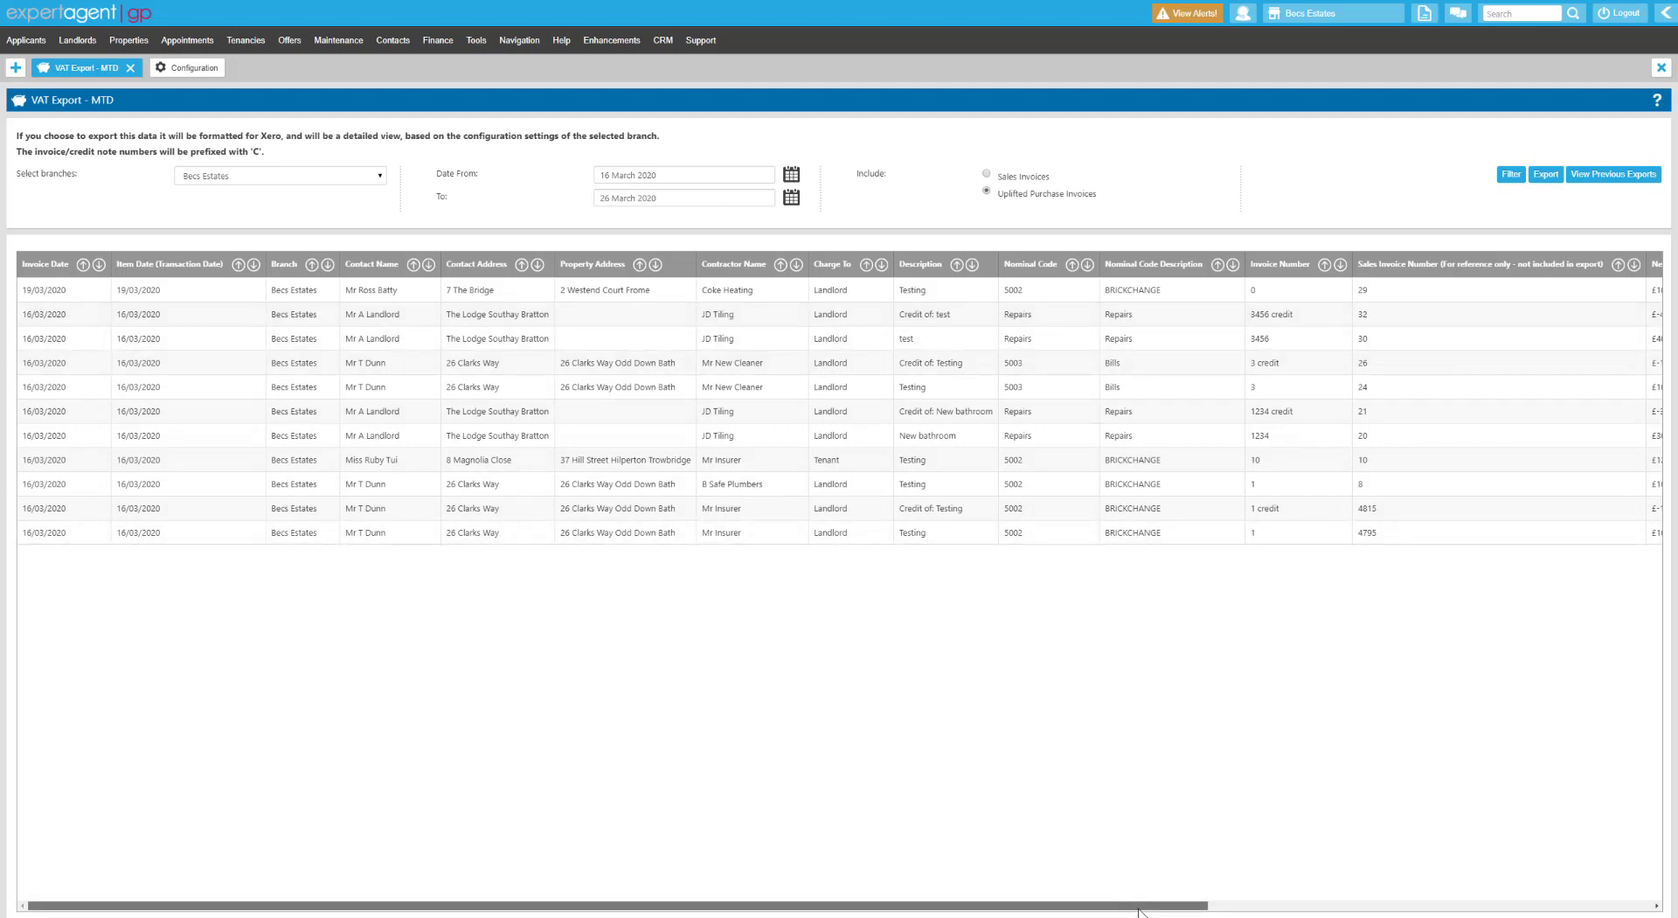
drag(1145, 905, 1285, 874)
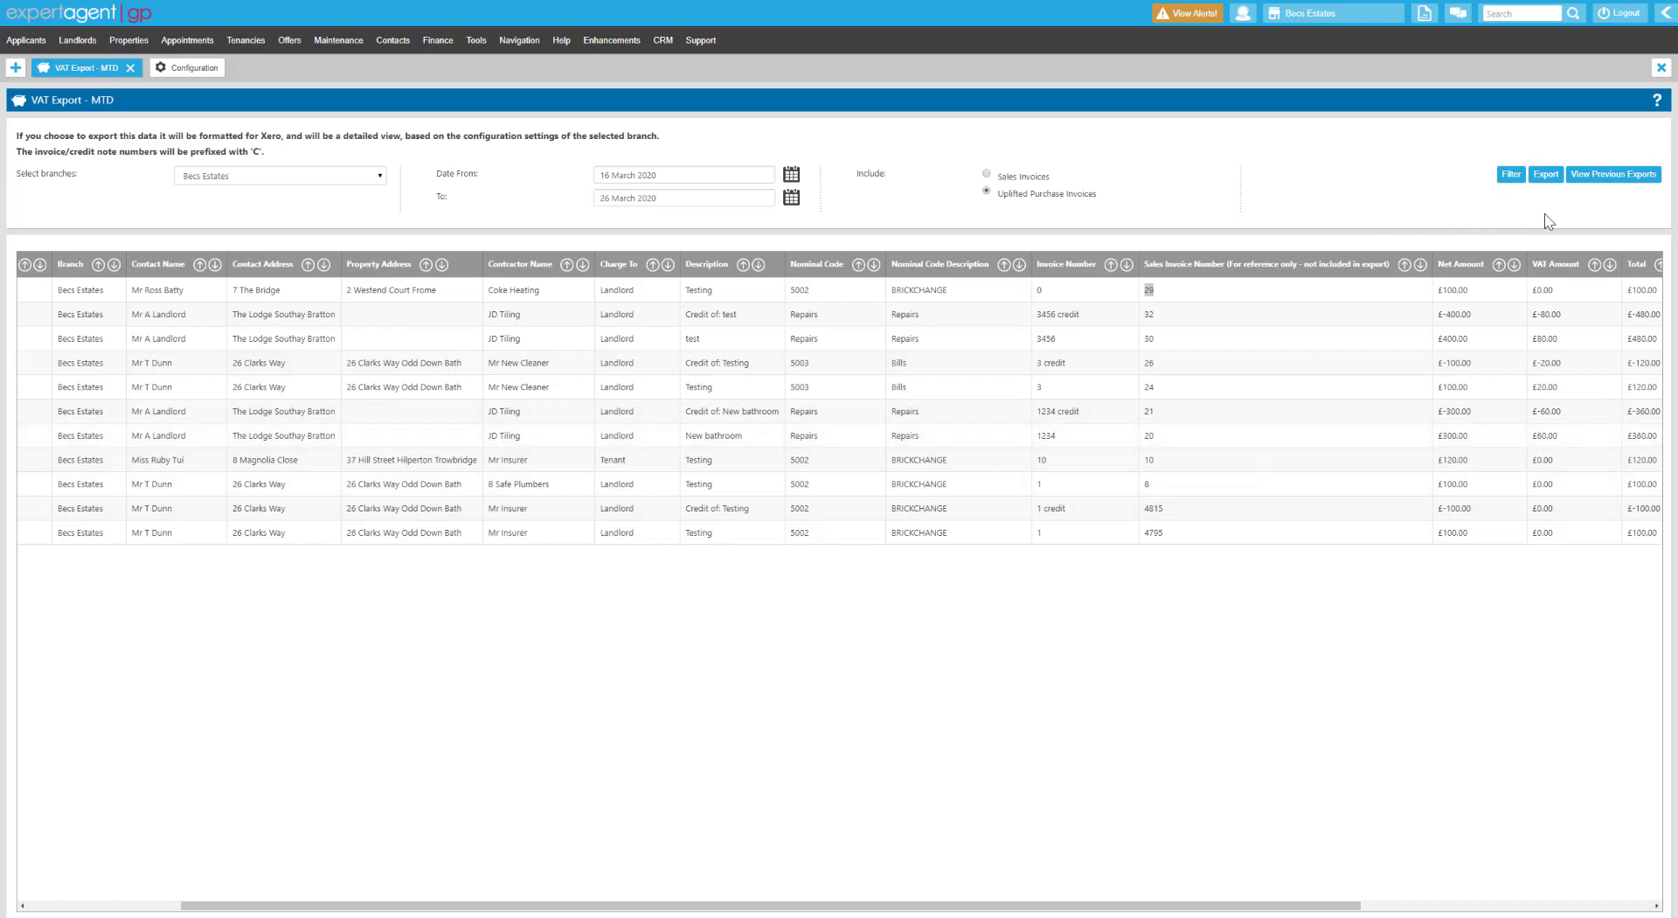
click(1590, 179)
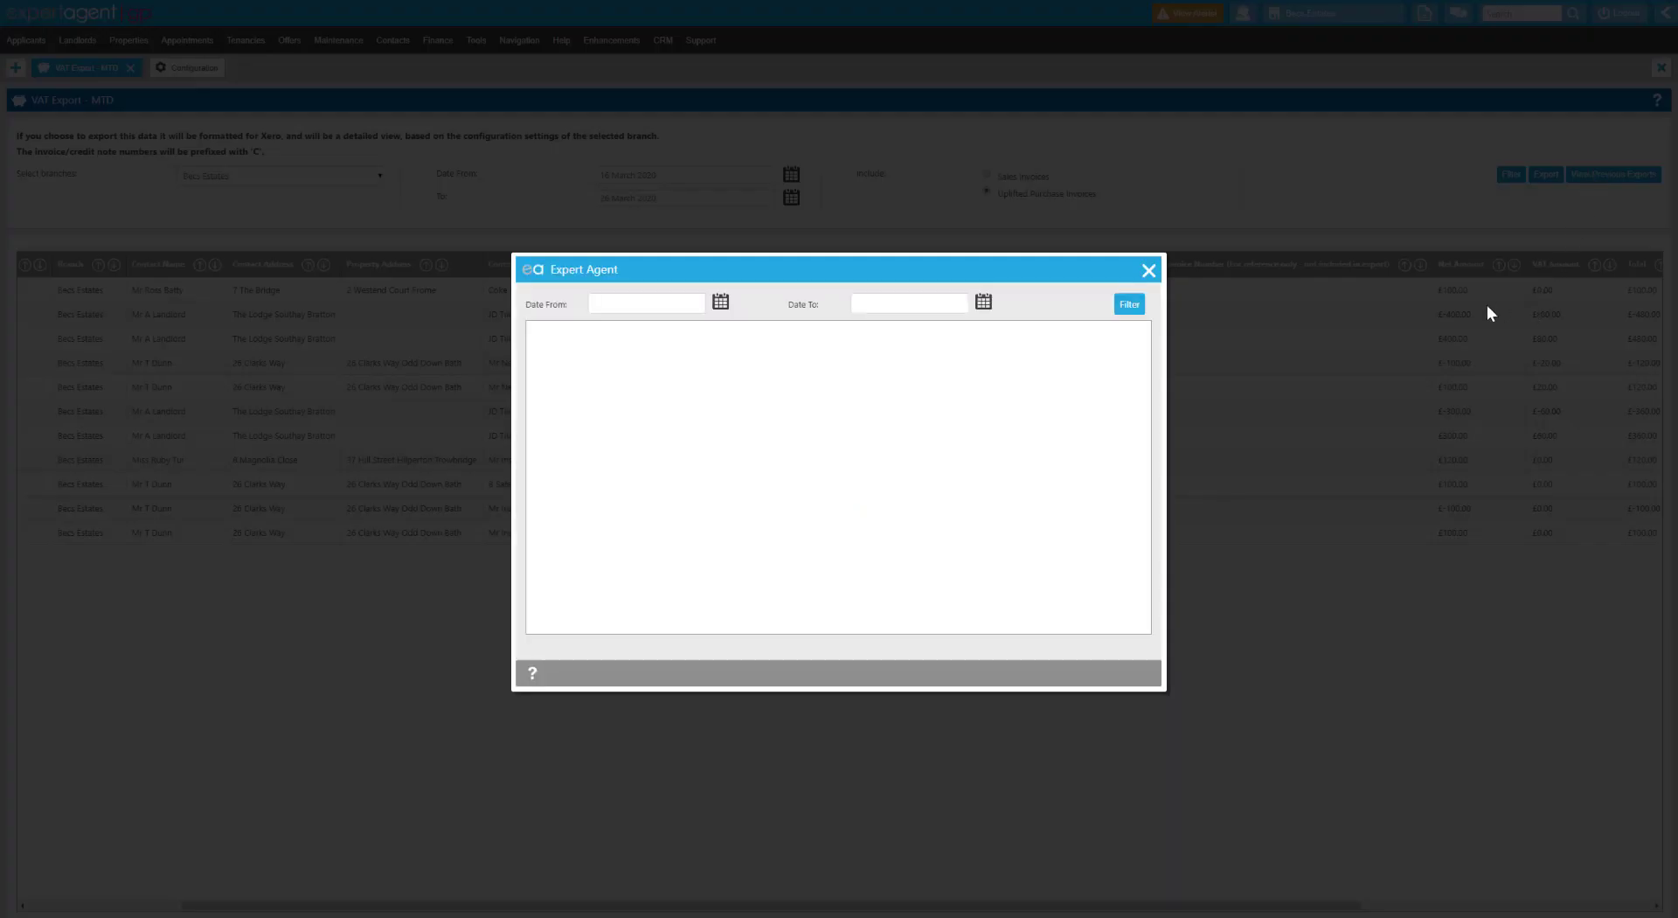
click(720, 302)
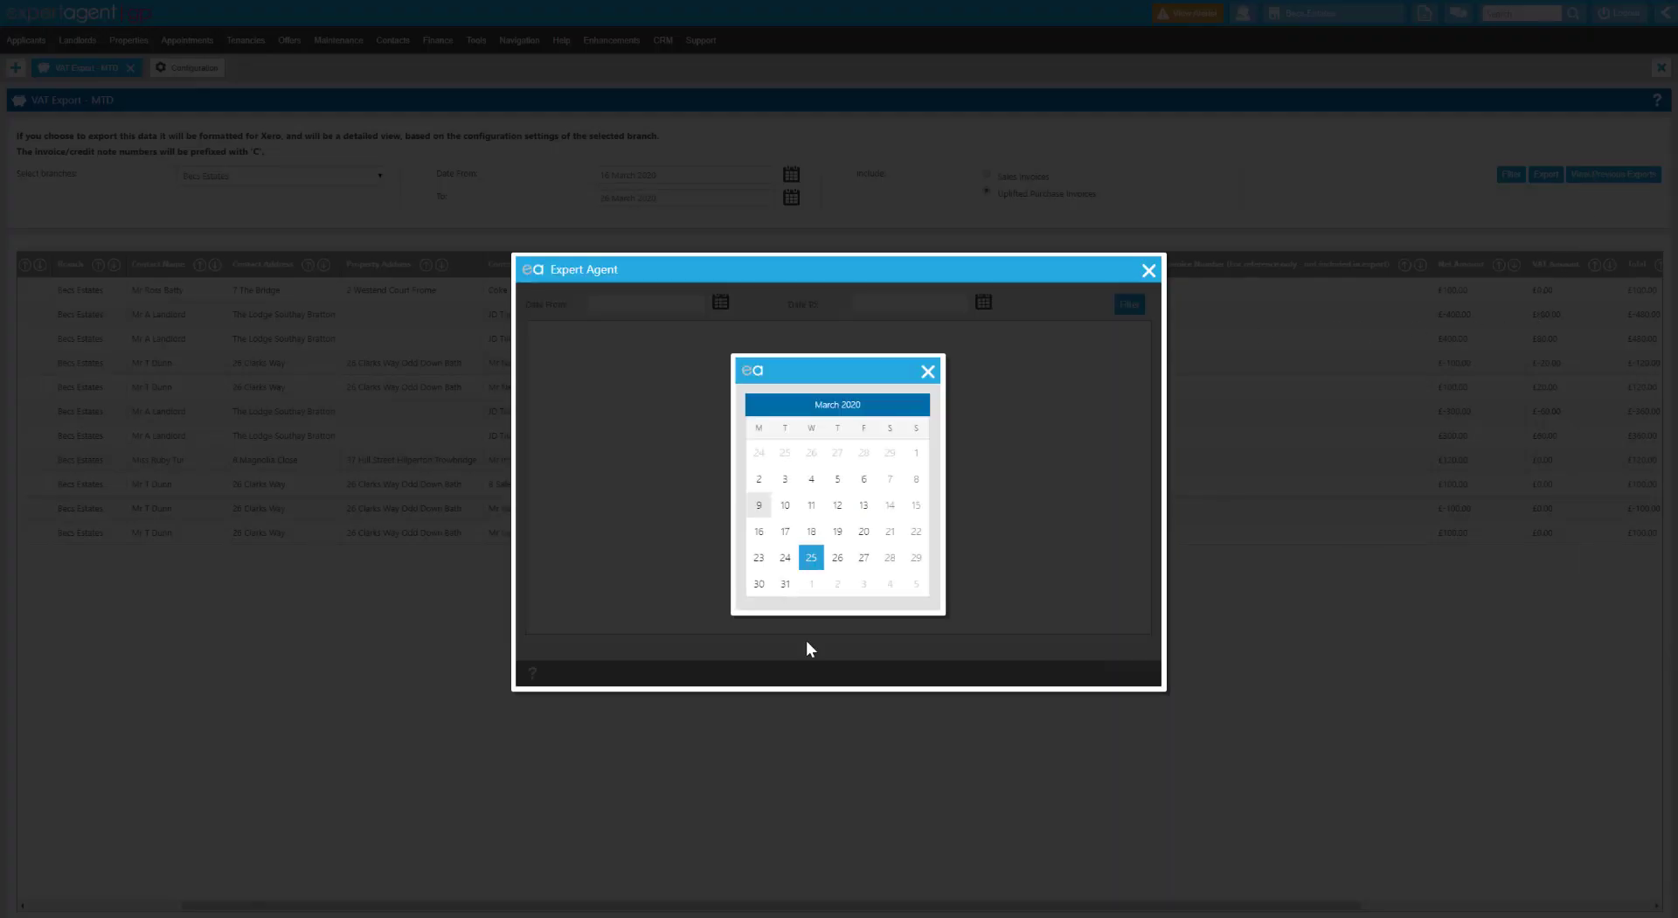
click(811, 559)
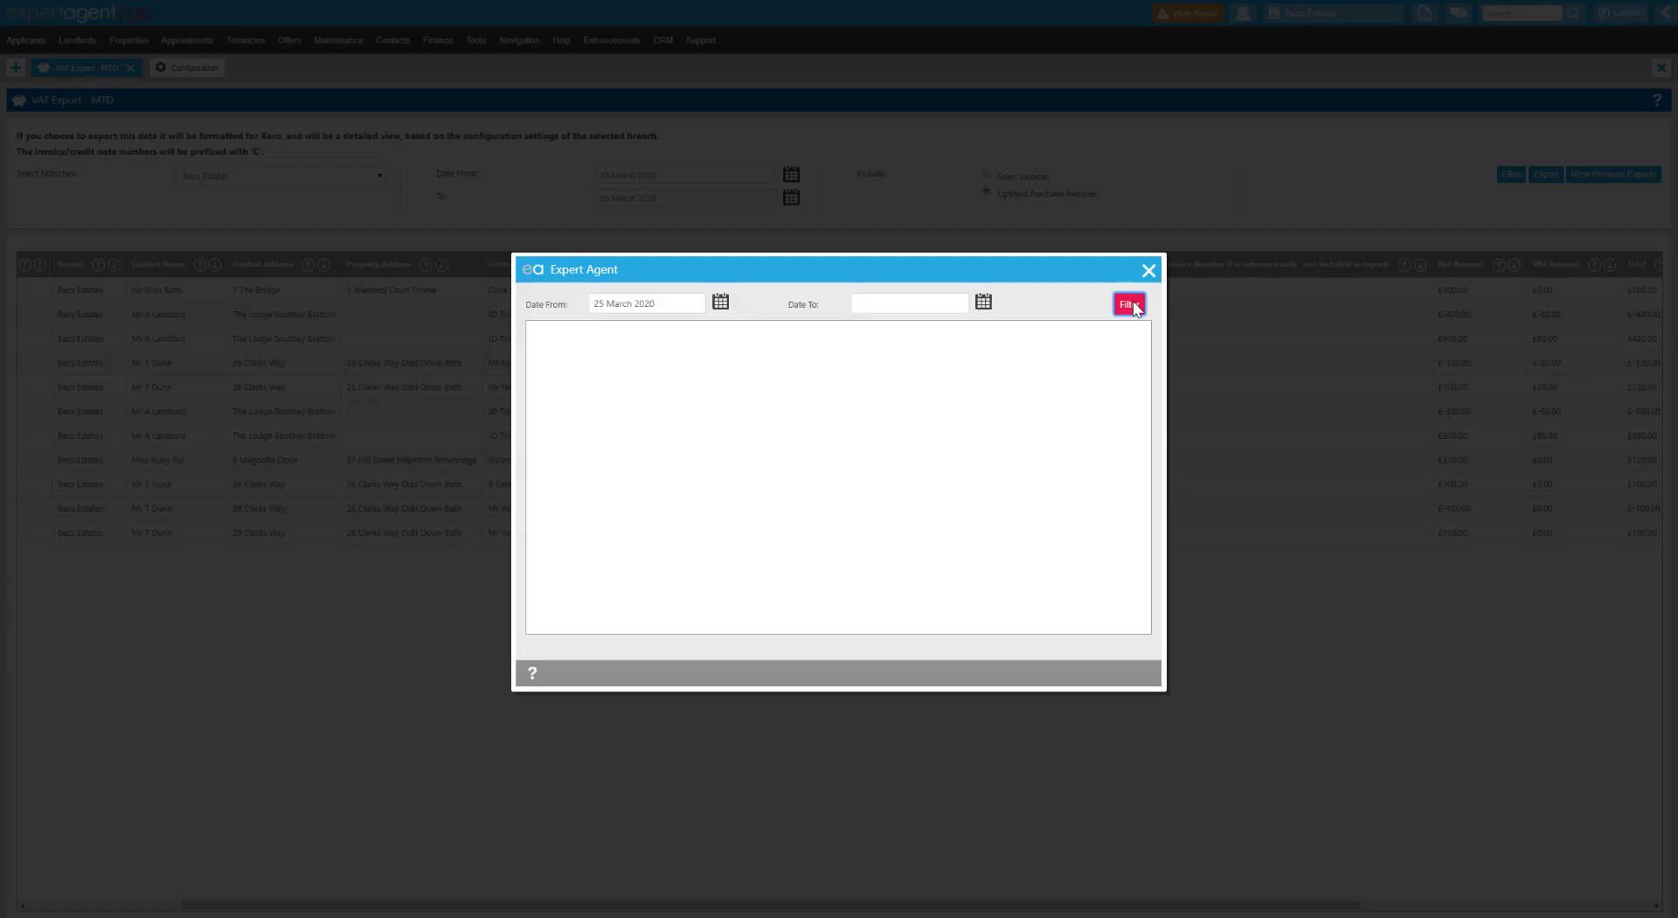
click(1129, 304)
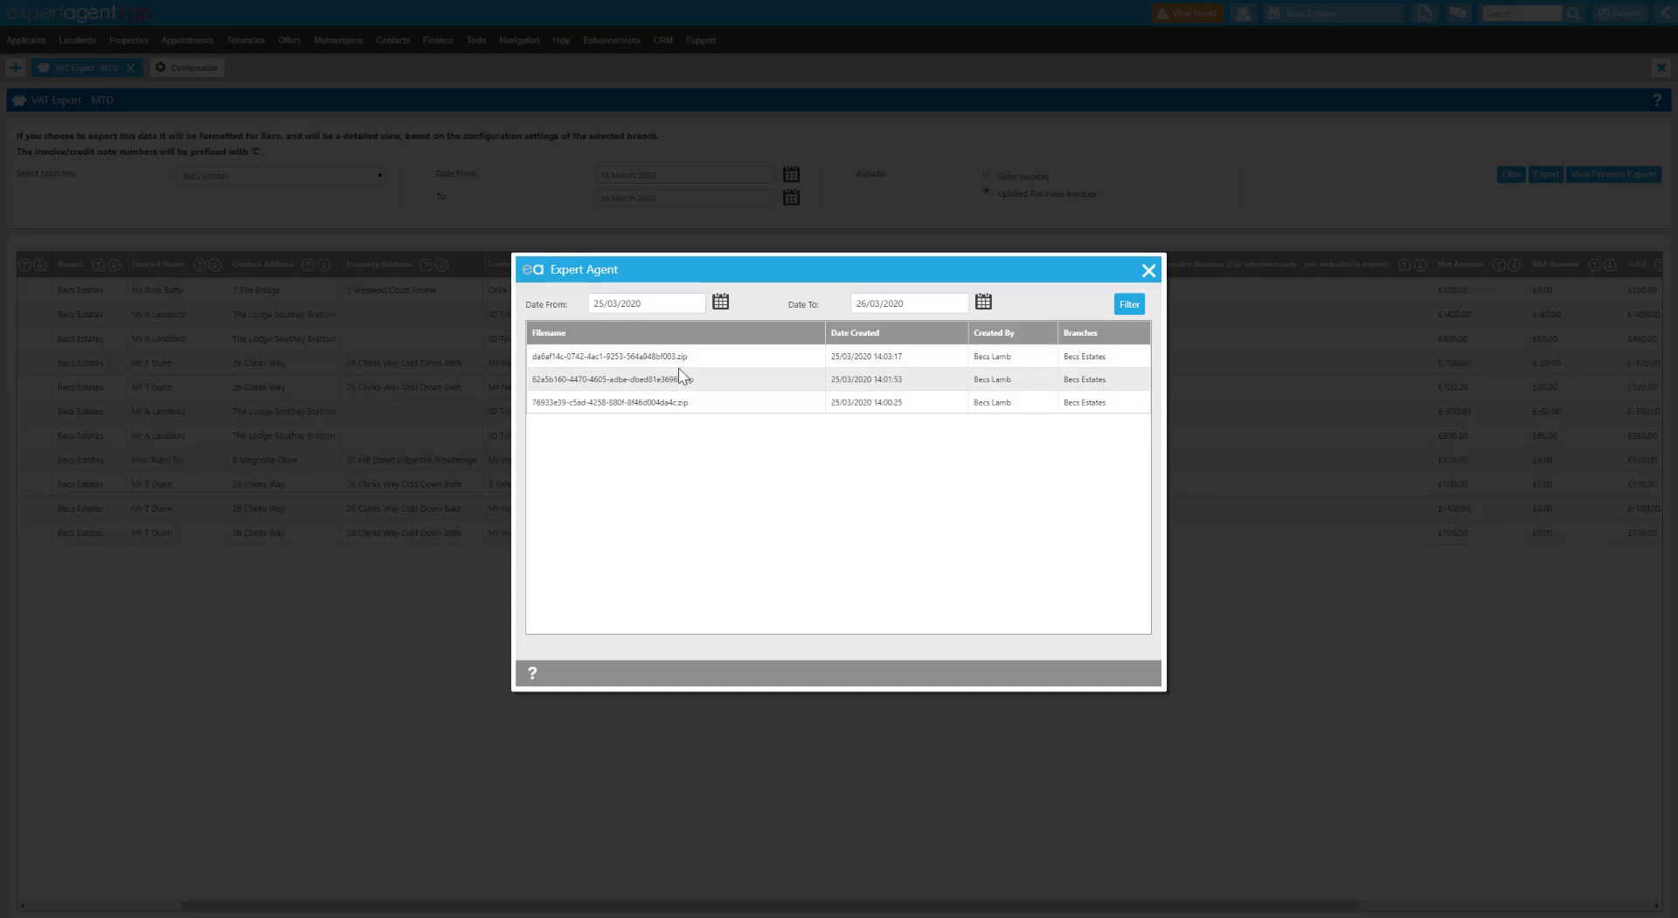
click(1149, 275)
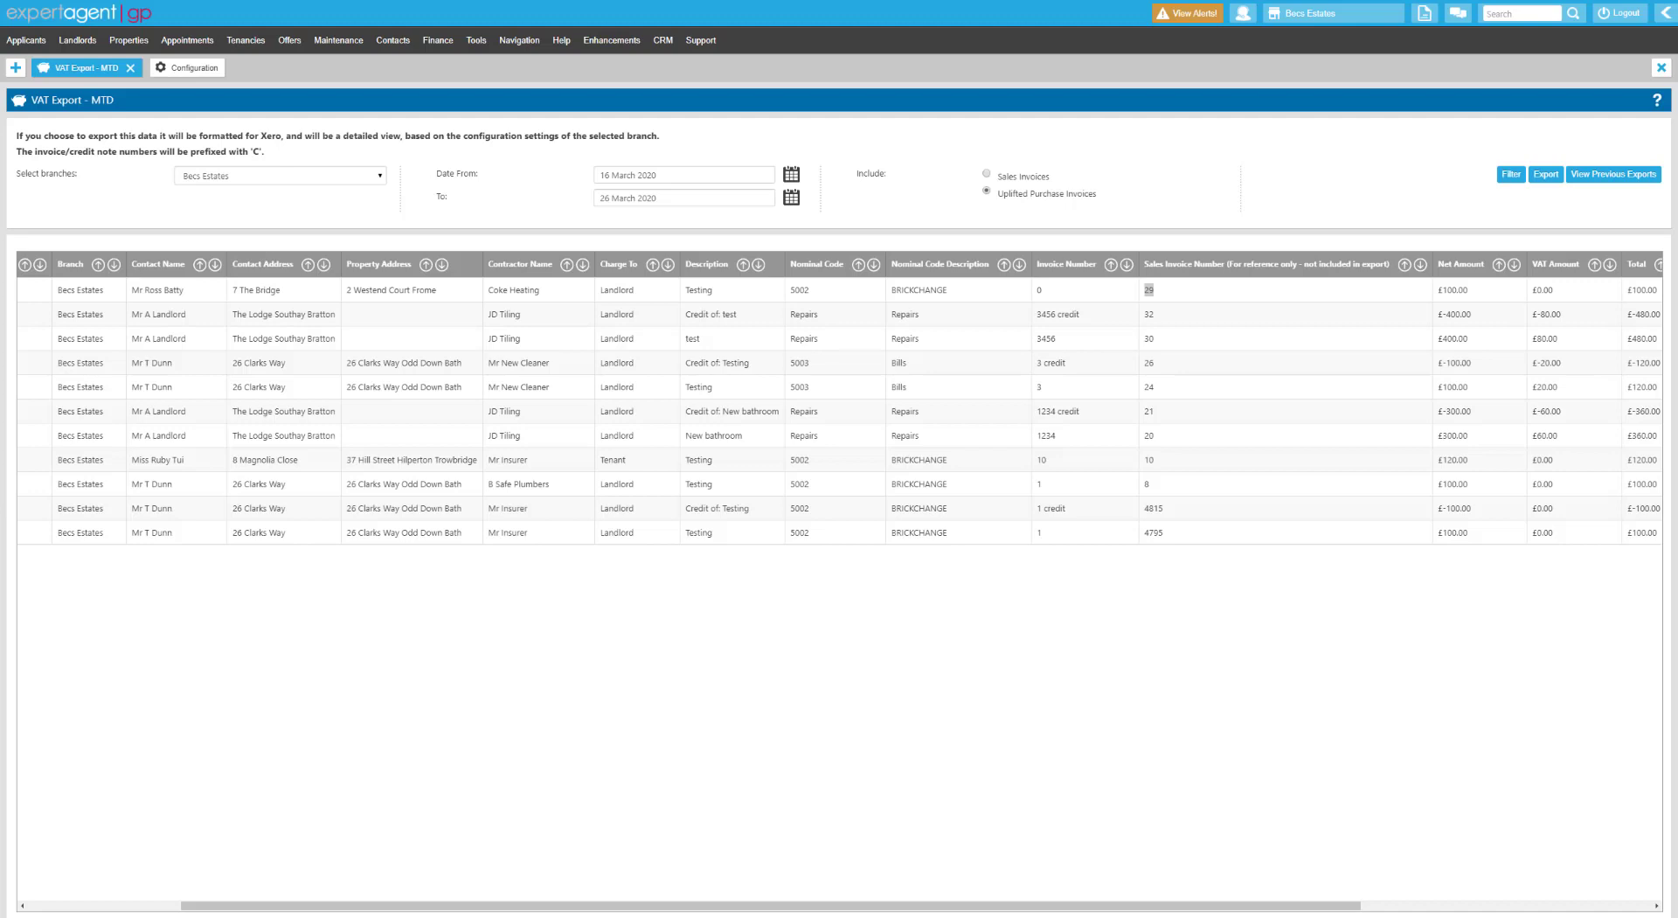
Close all open tabs and open Finance > Review > Sales Invoices / Credit Notes.
click(1660, 67)
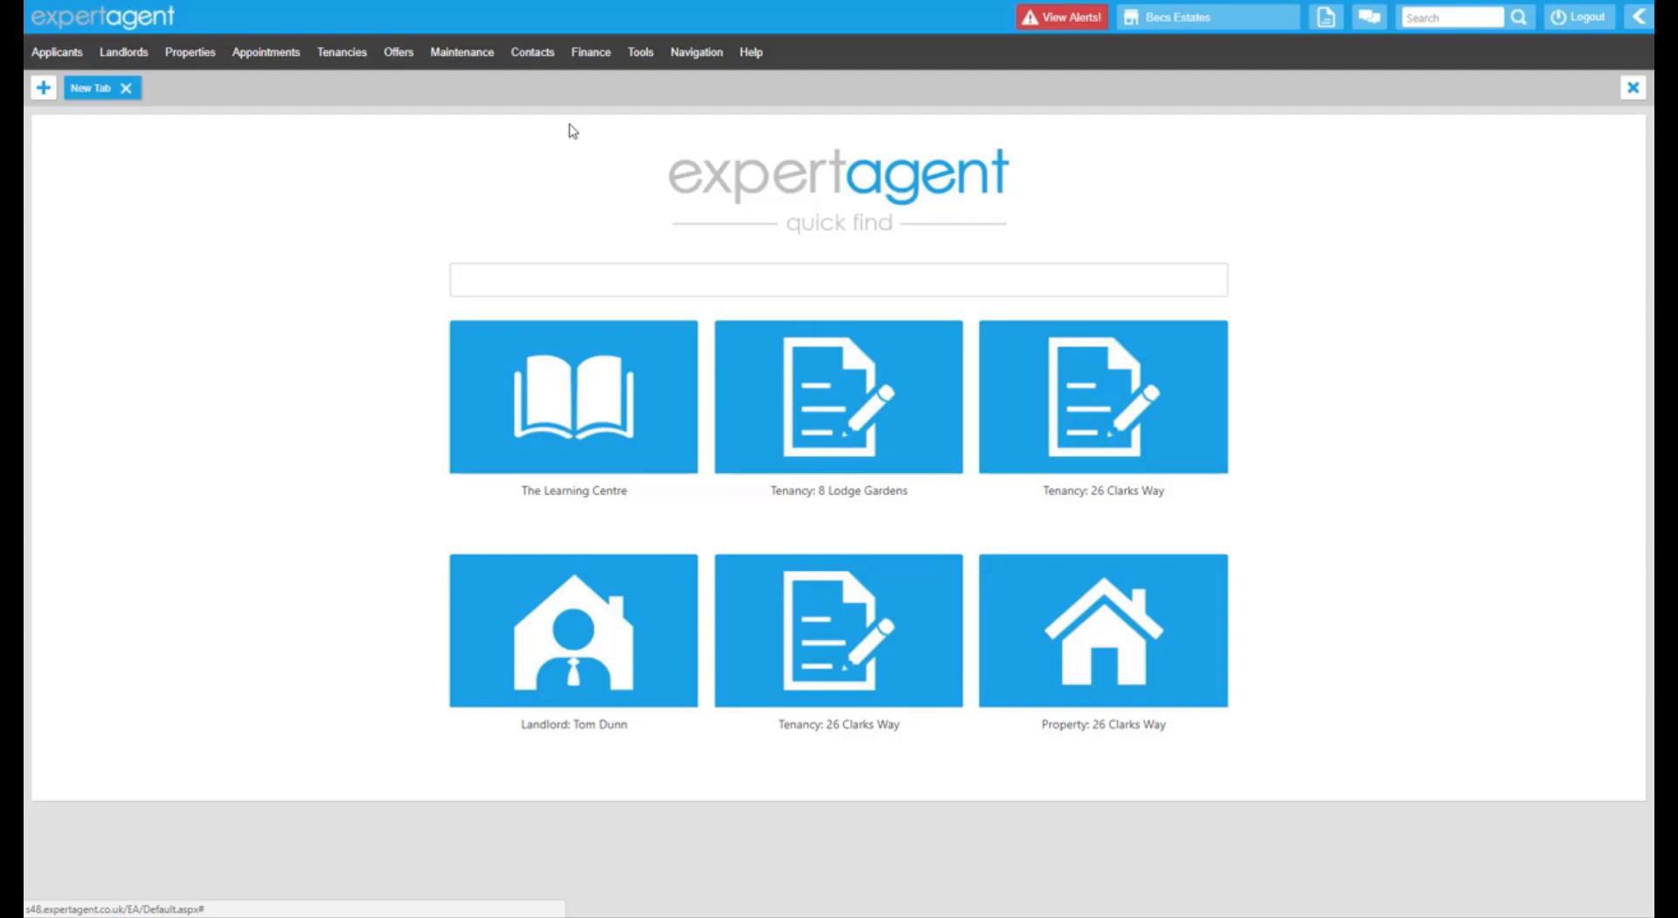
click(589, 50)
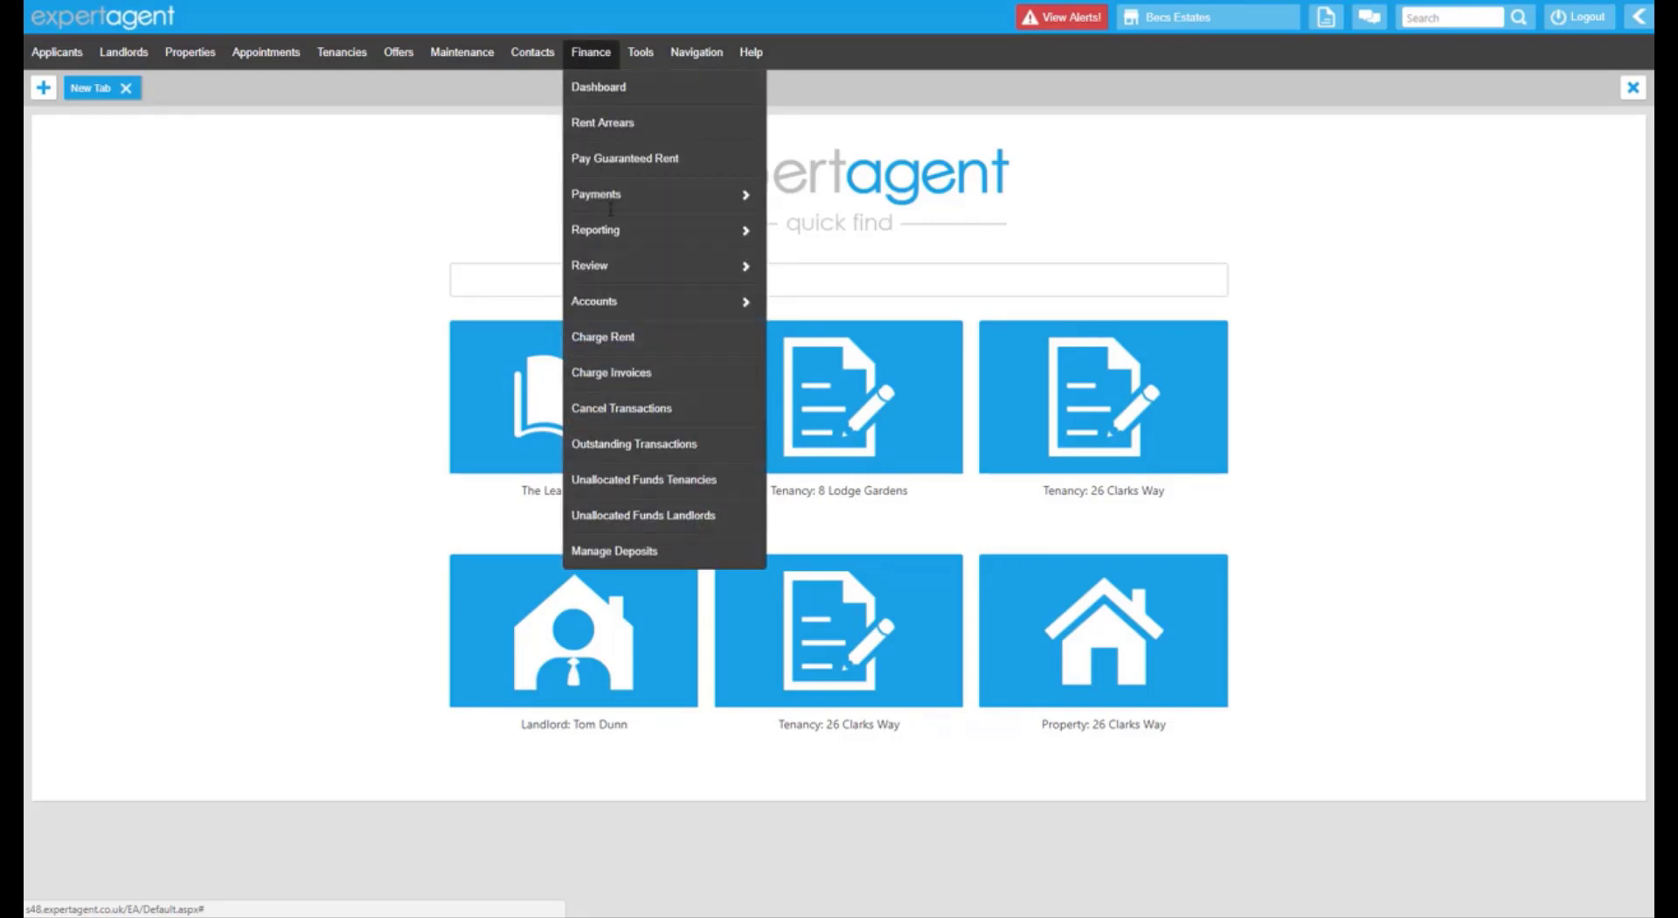
mouse_move(636, 270)
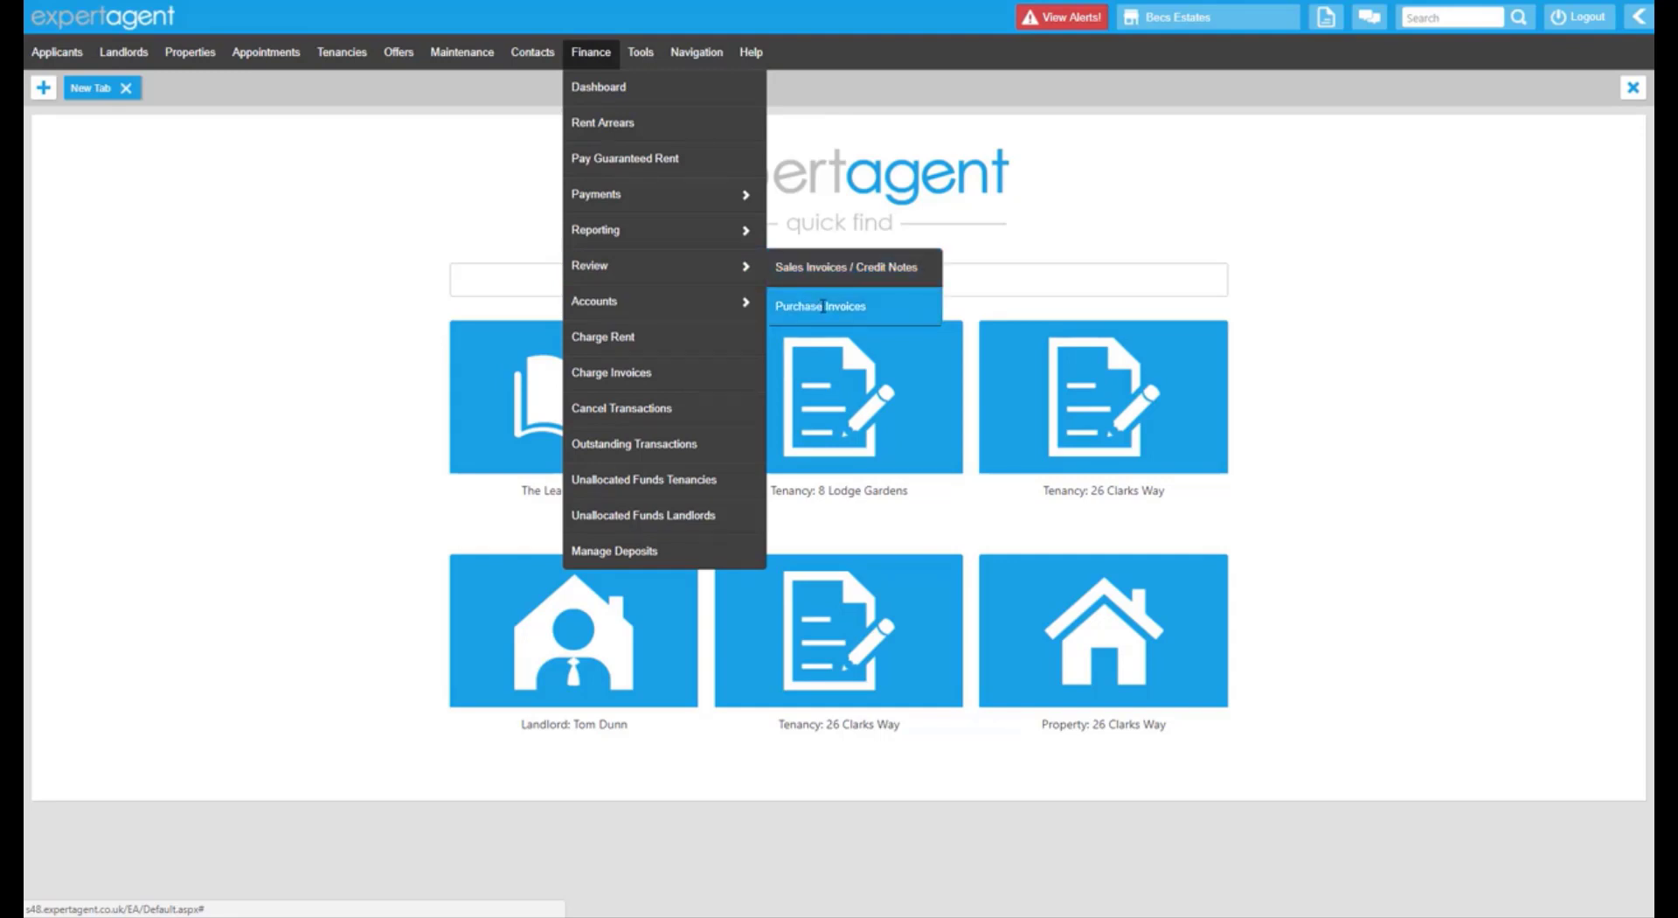
click(802, 275)
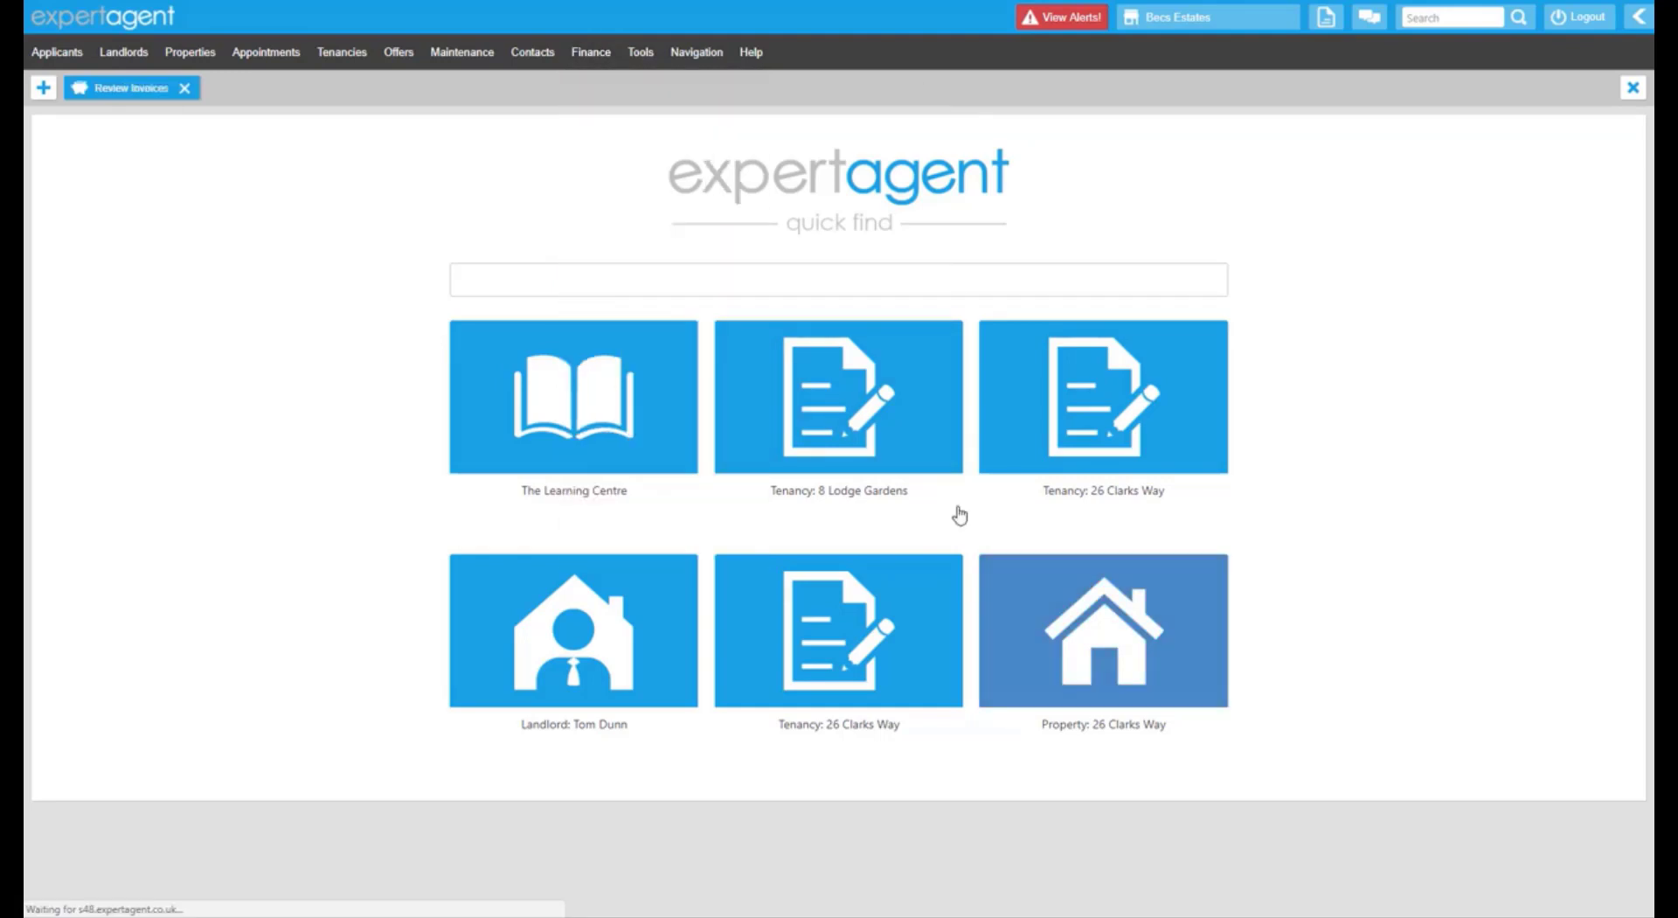
Check the branch, invoice number, Type and Status filters, leaving them all at their defaults.
drag(57, 176, 105, 176)
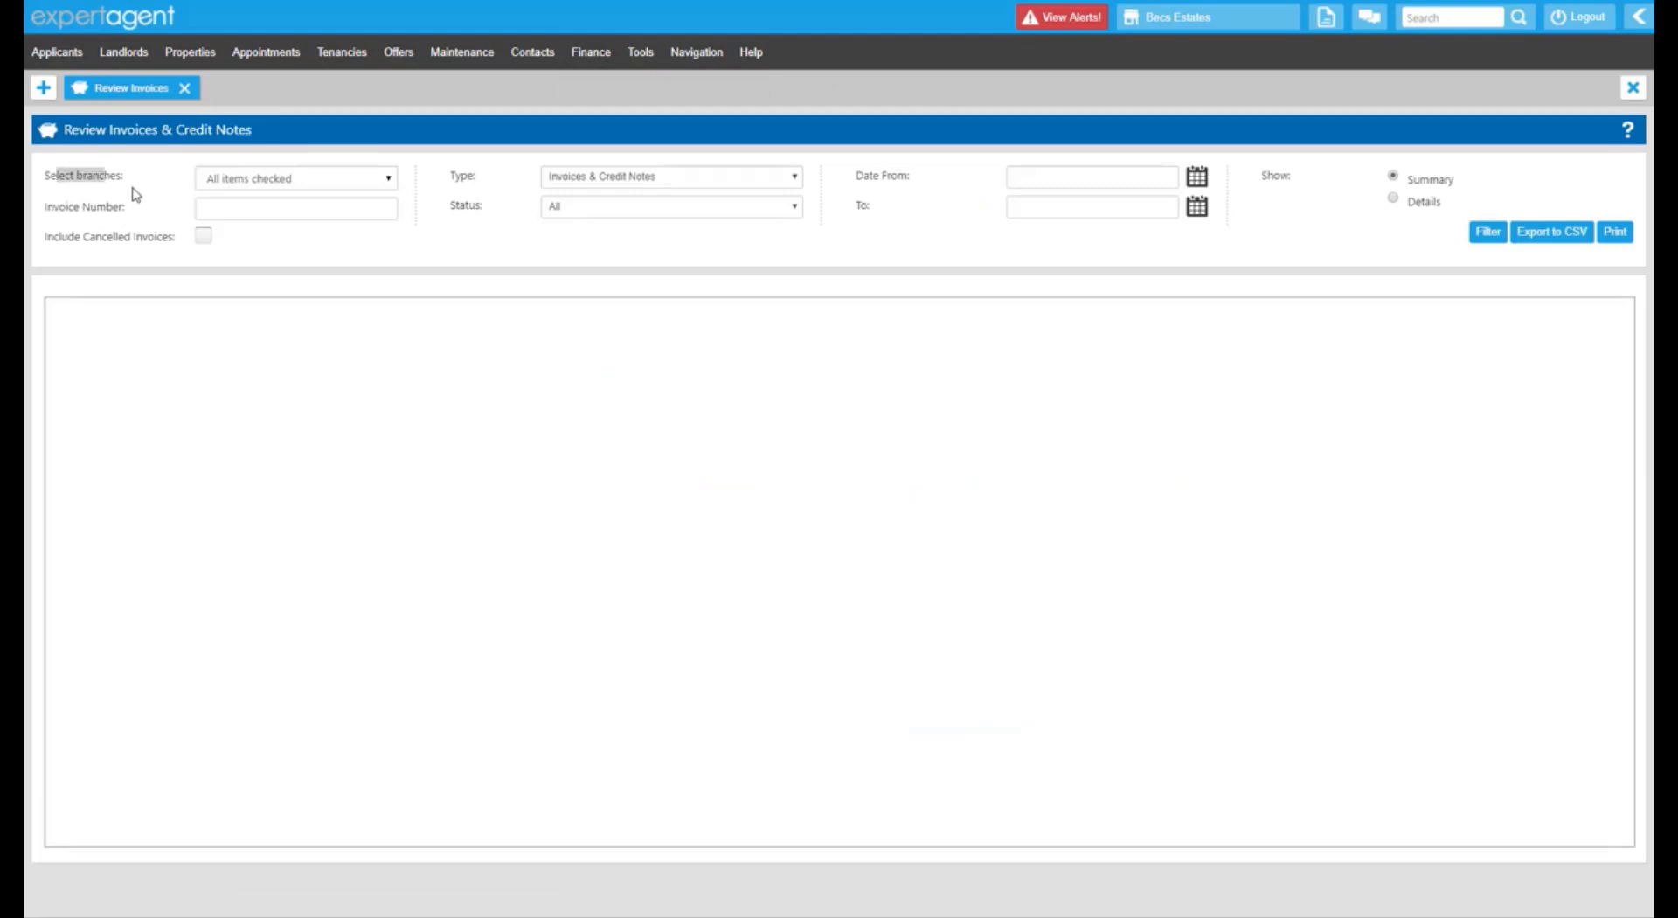
click(252, 179)
click(158, 179)
drag(56, 208, 130, 226)
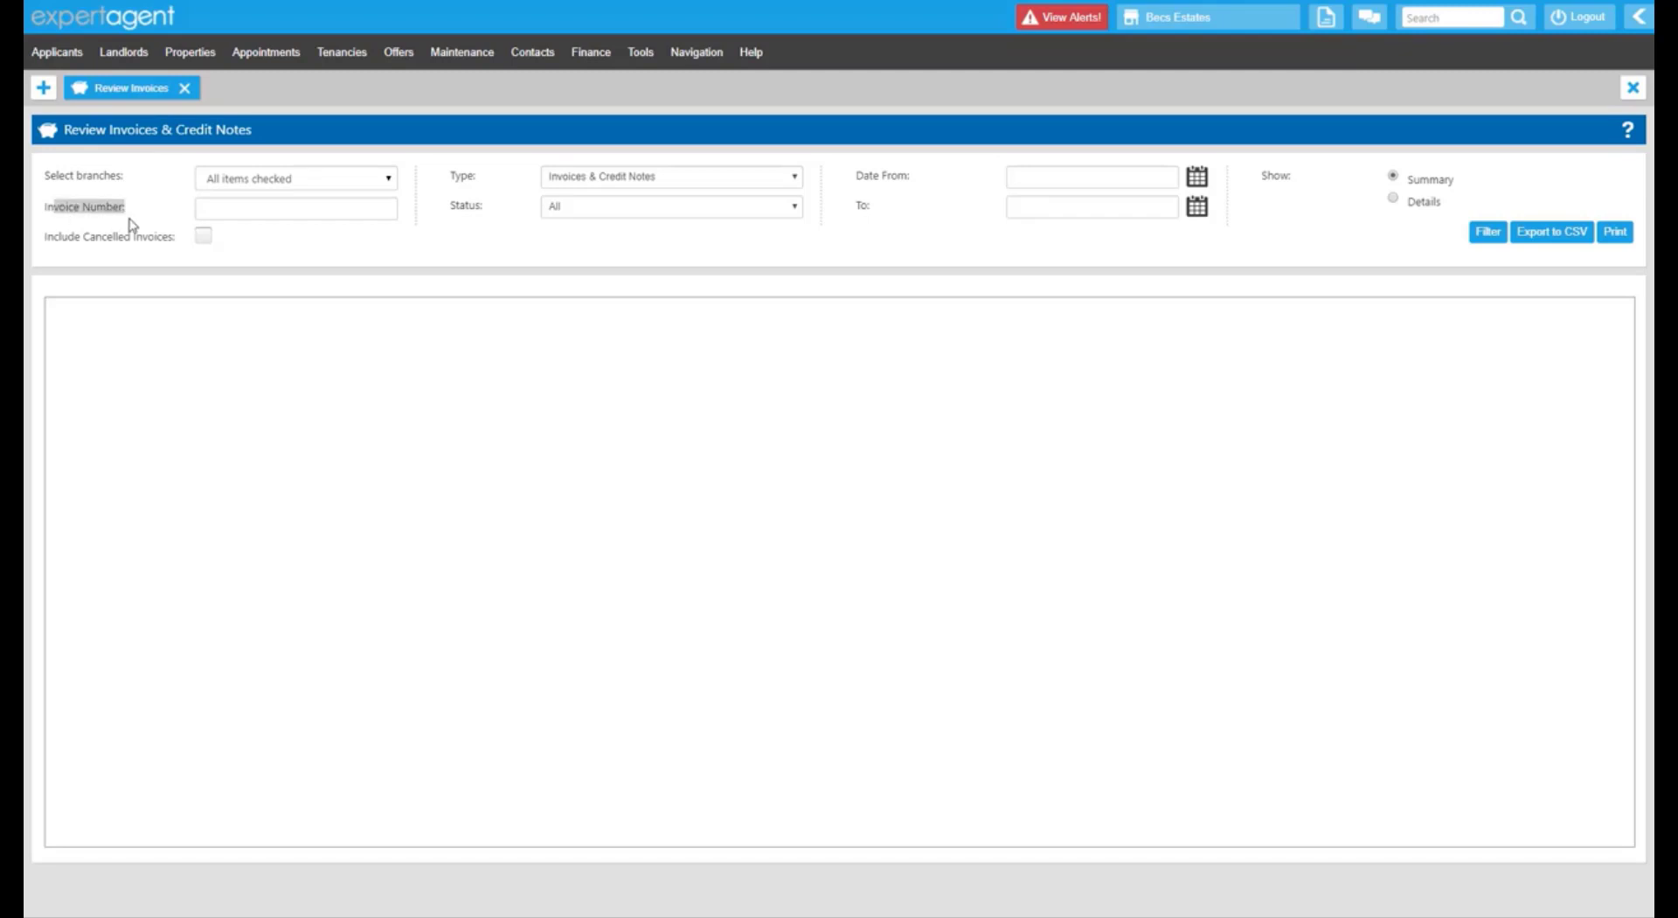
click(262, 210)
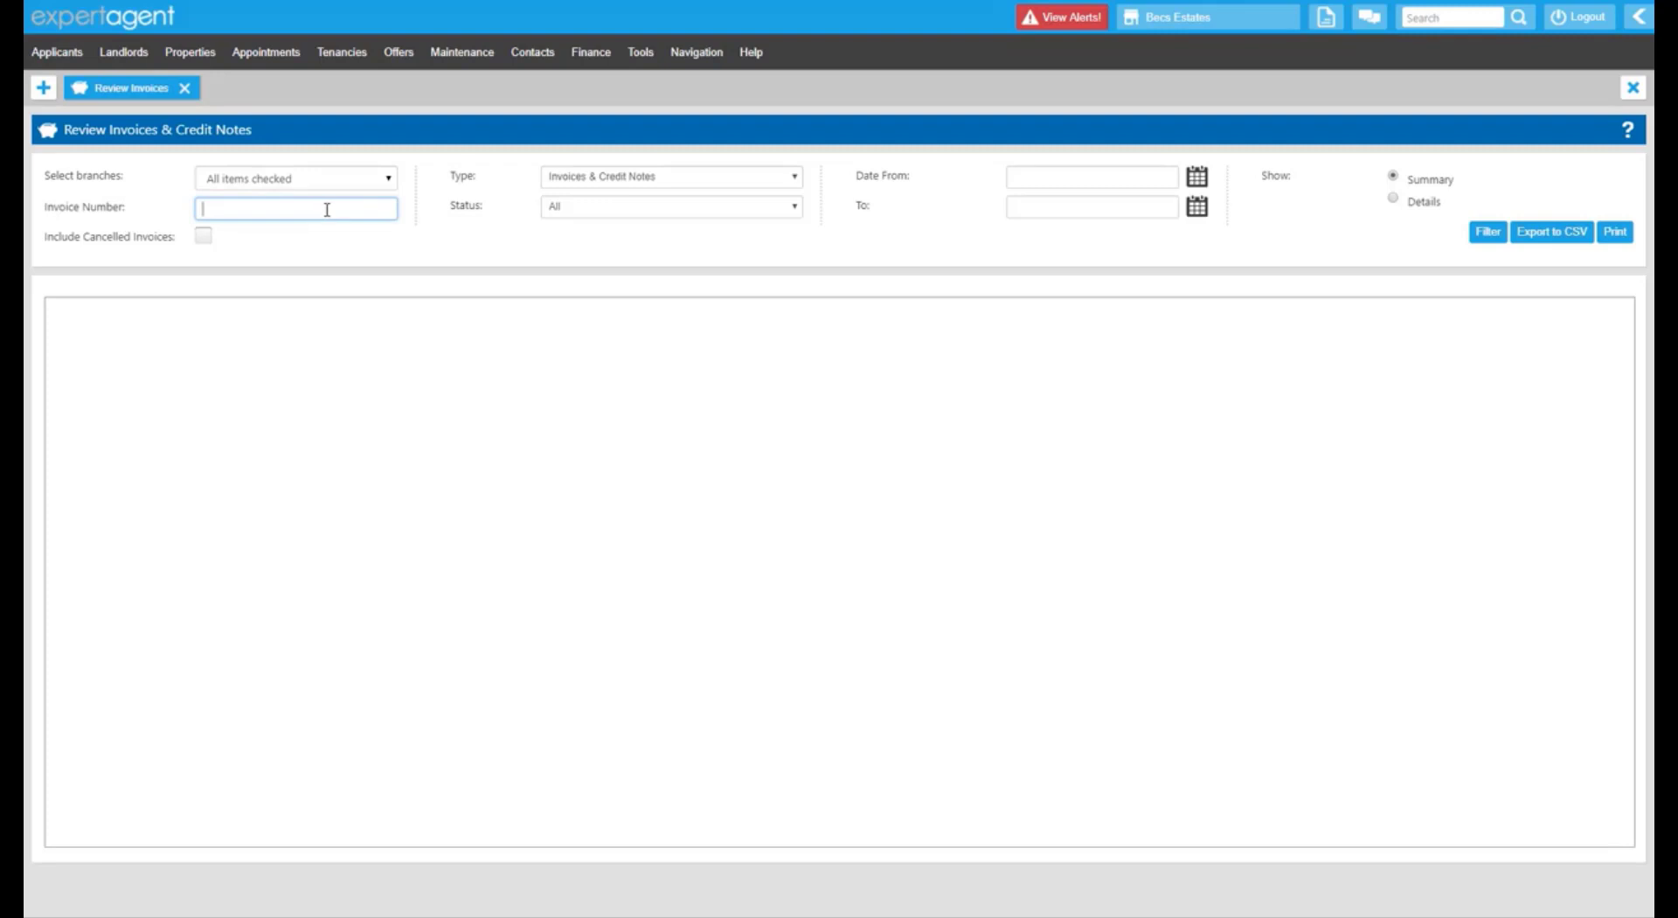
click(54, 243)
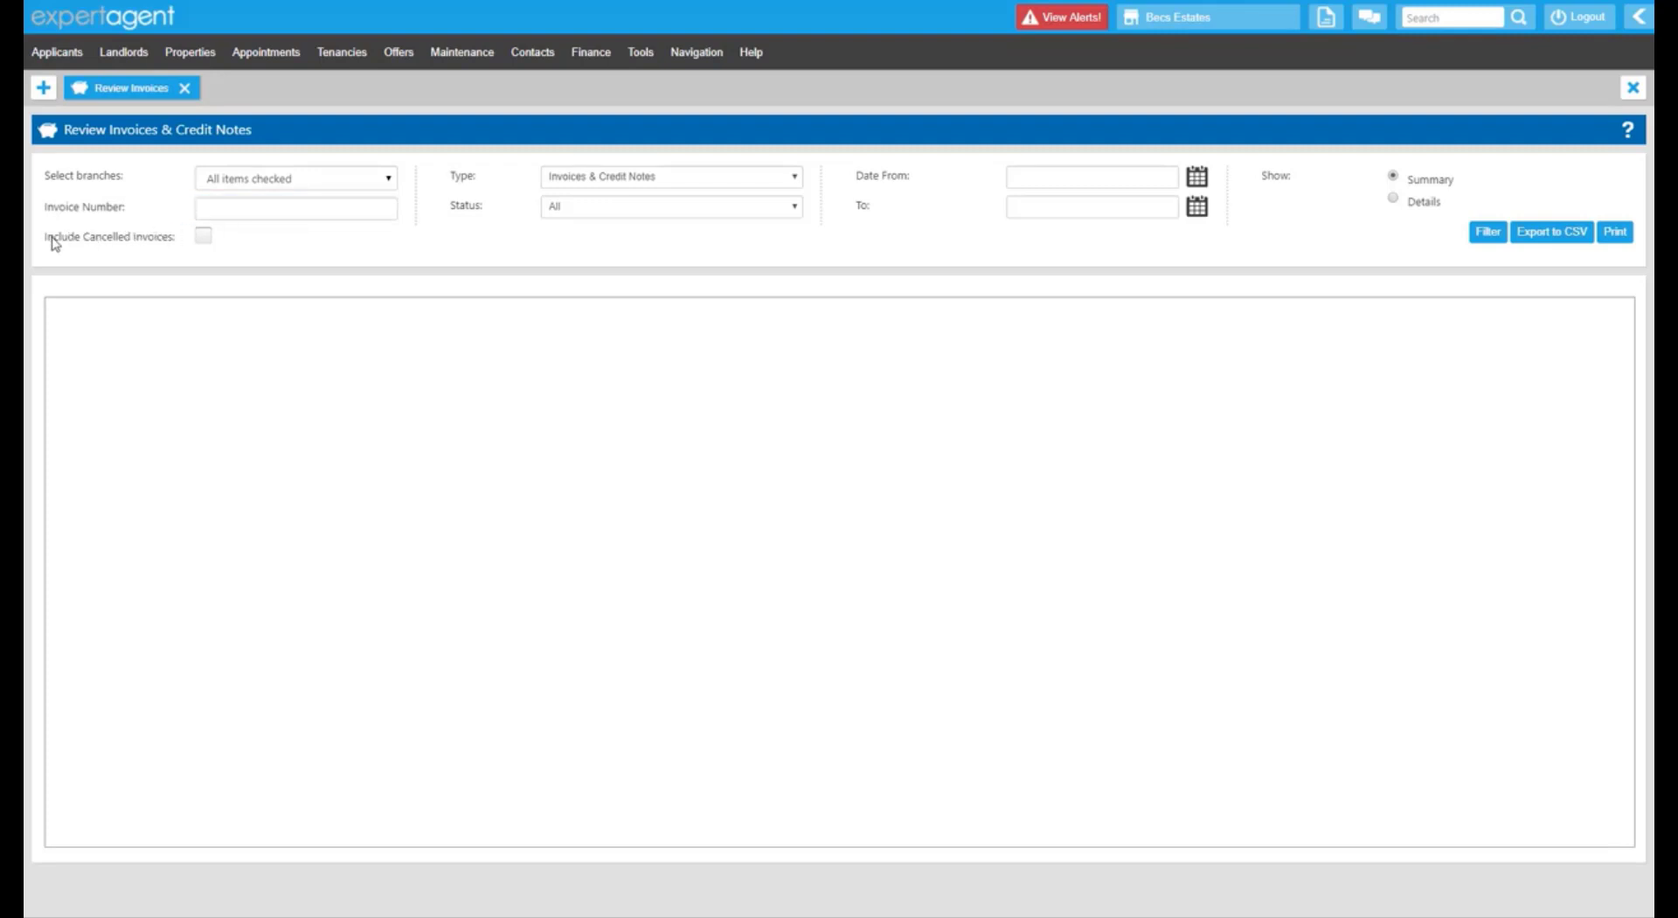
drag(52, 240, 164, 243)
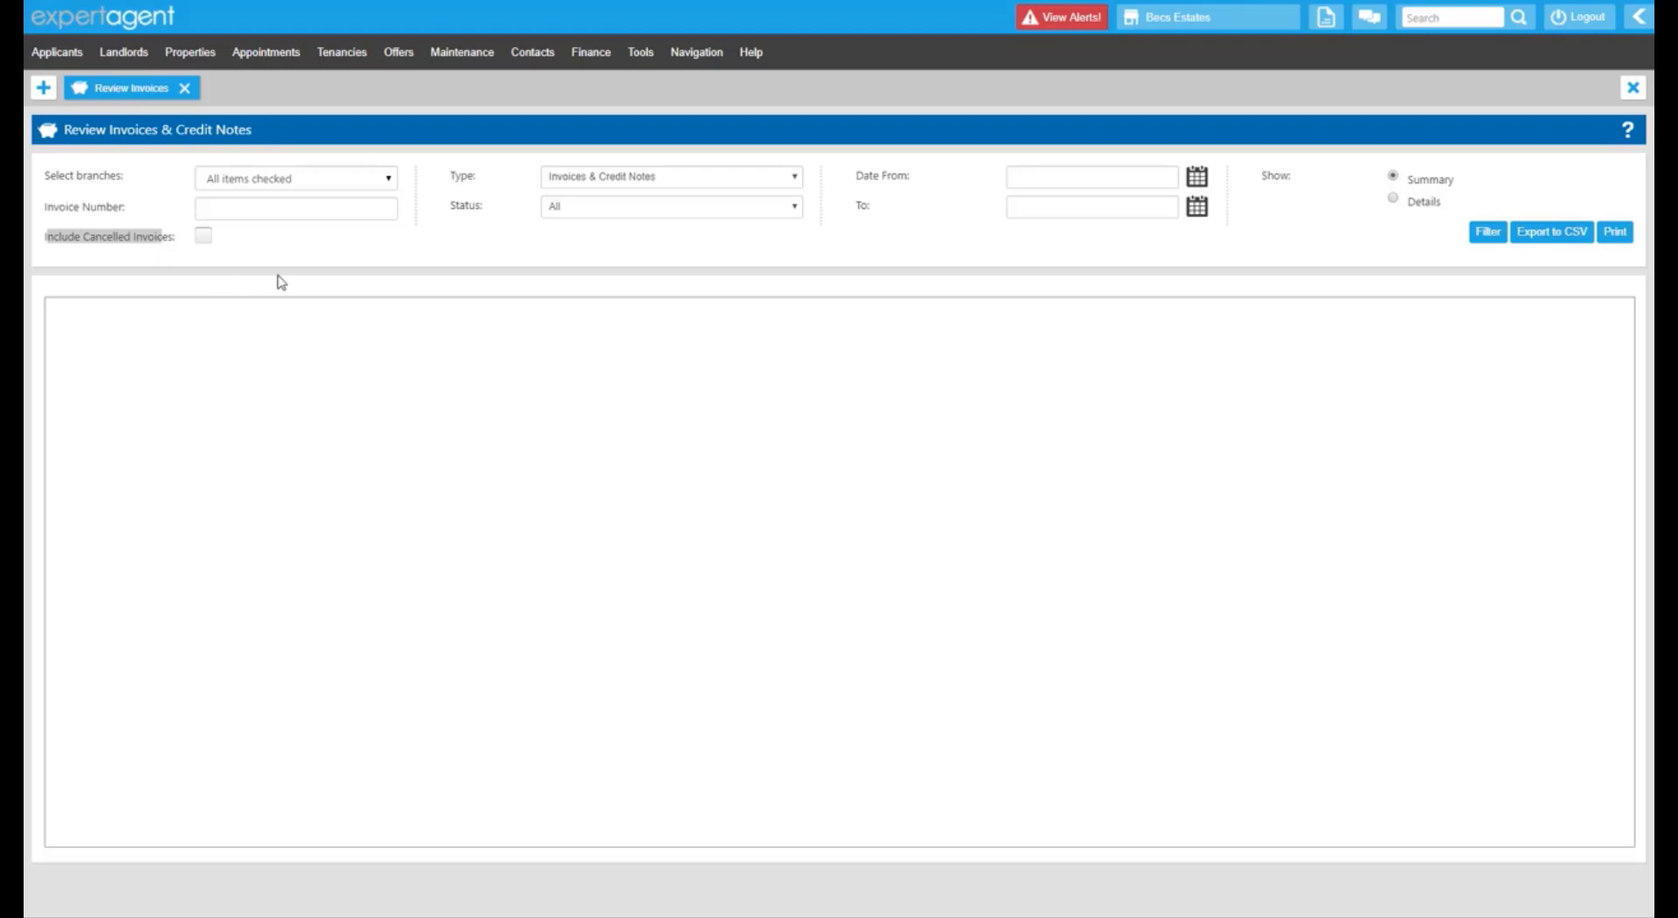
click(341, 258)
click(580, 184)
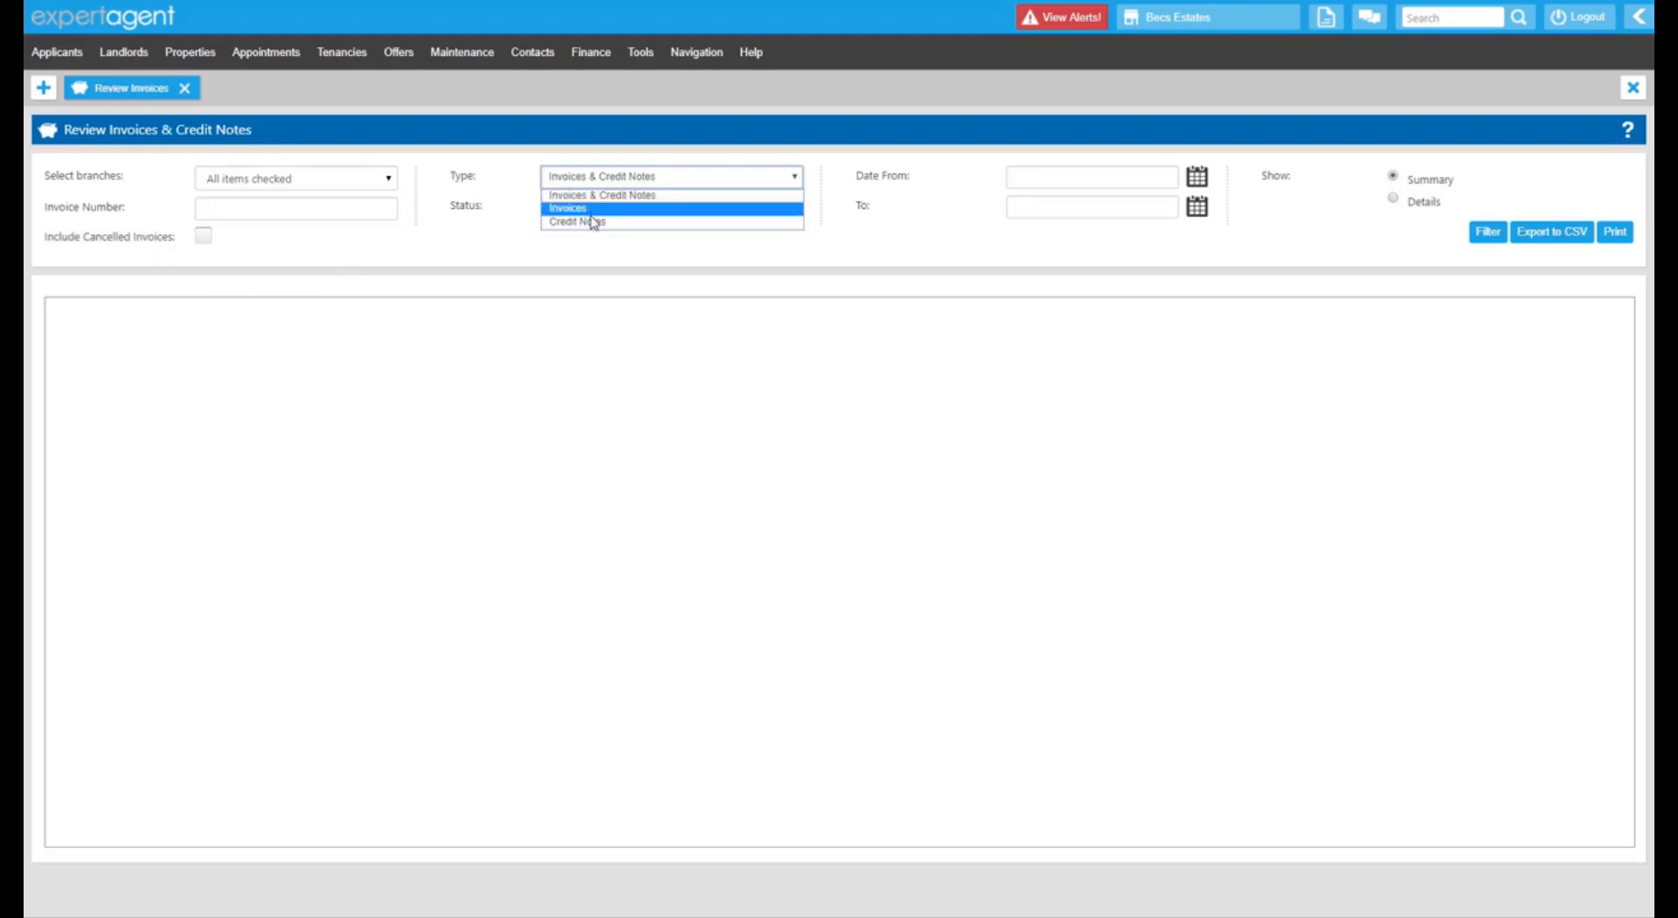
click(522, 172)
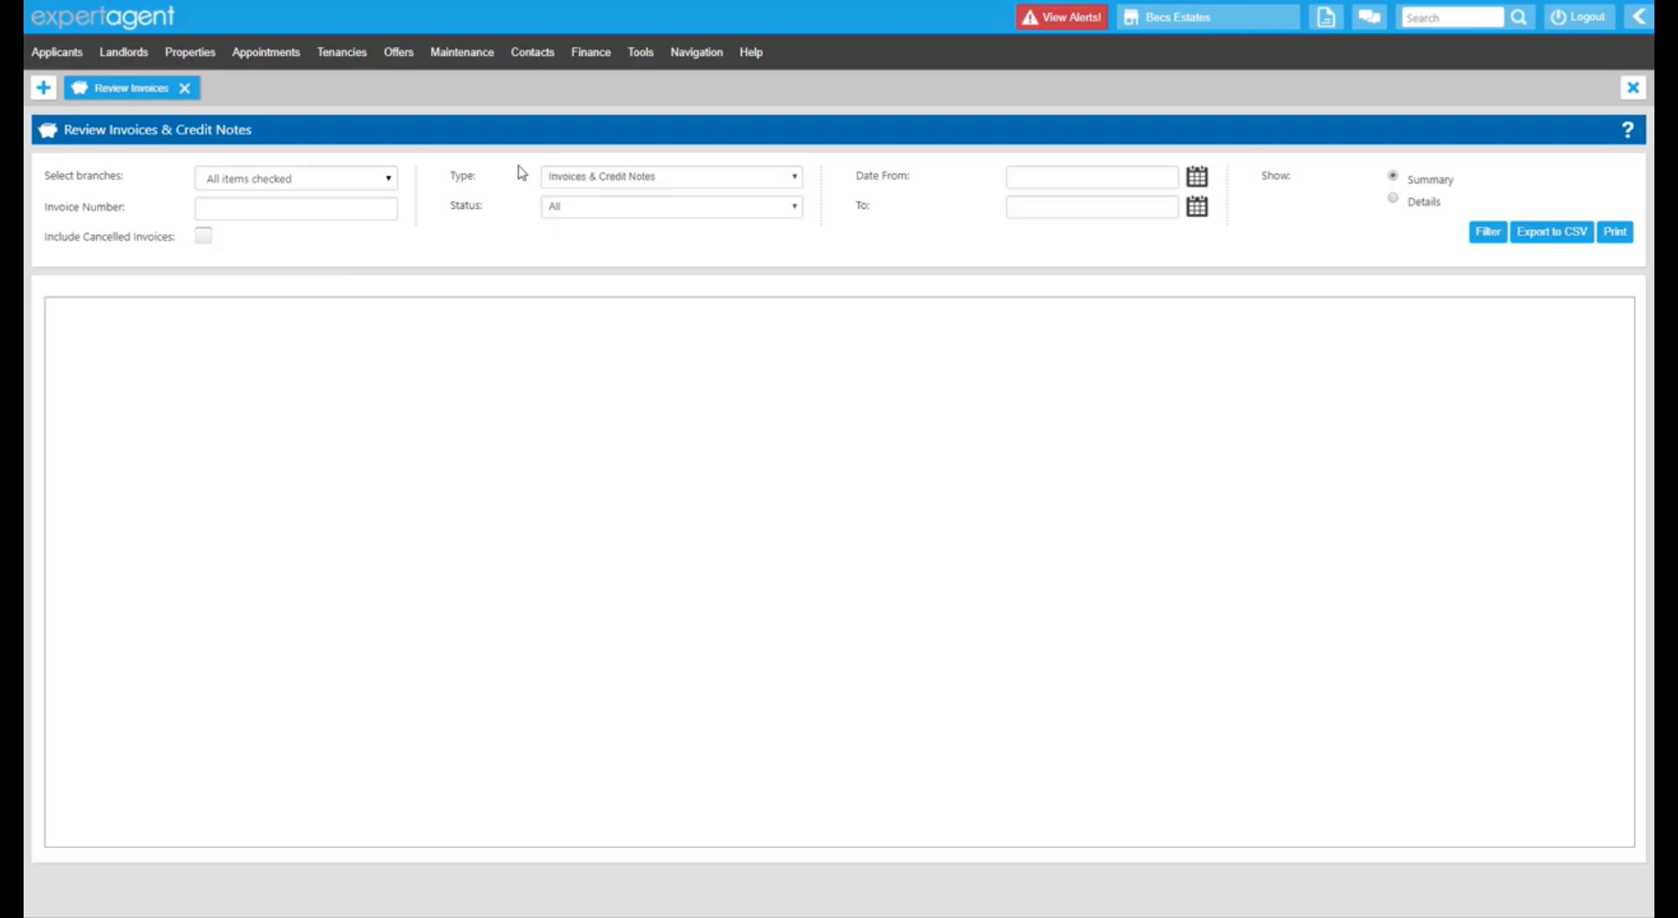
click(583, 211)
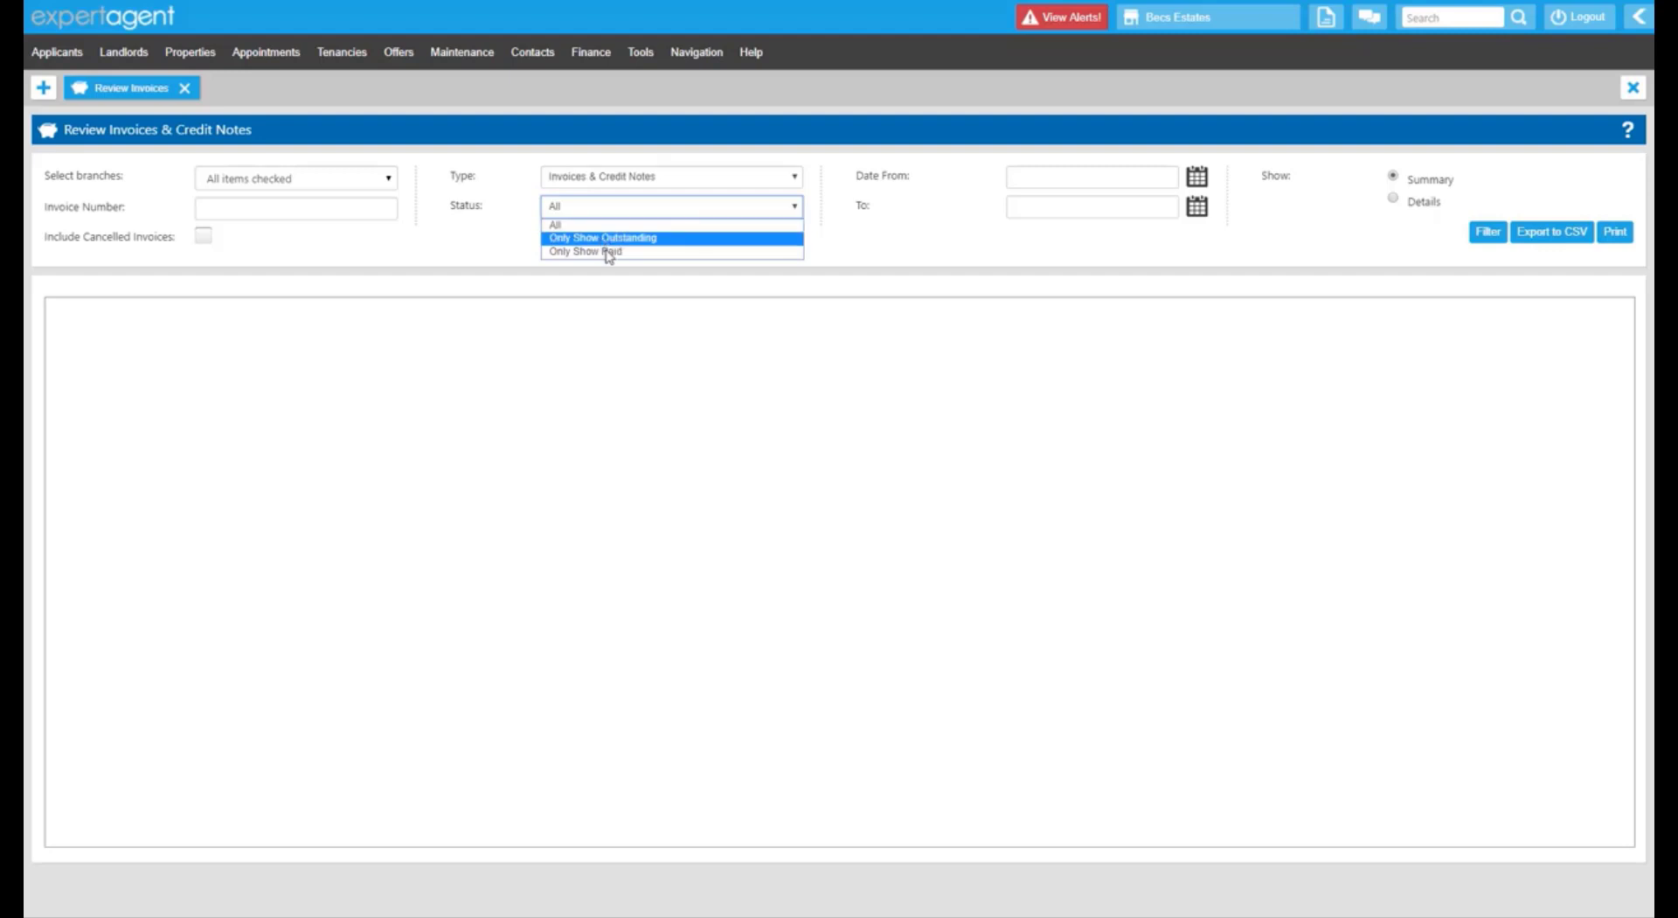
click(488, 241)
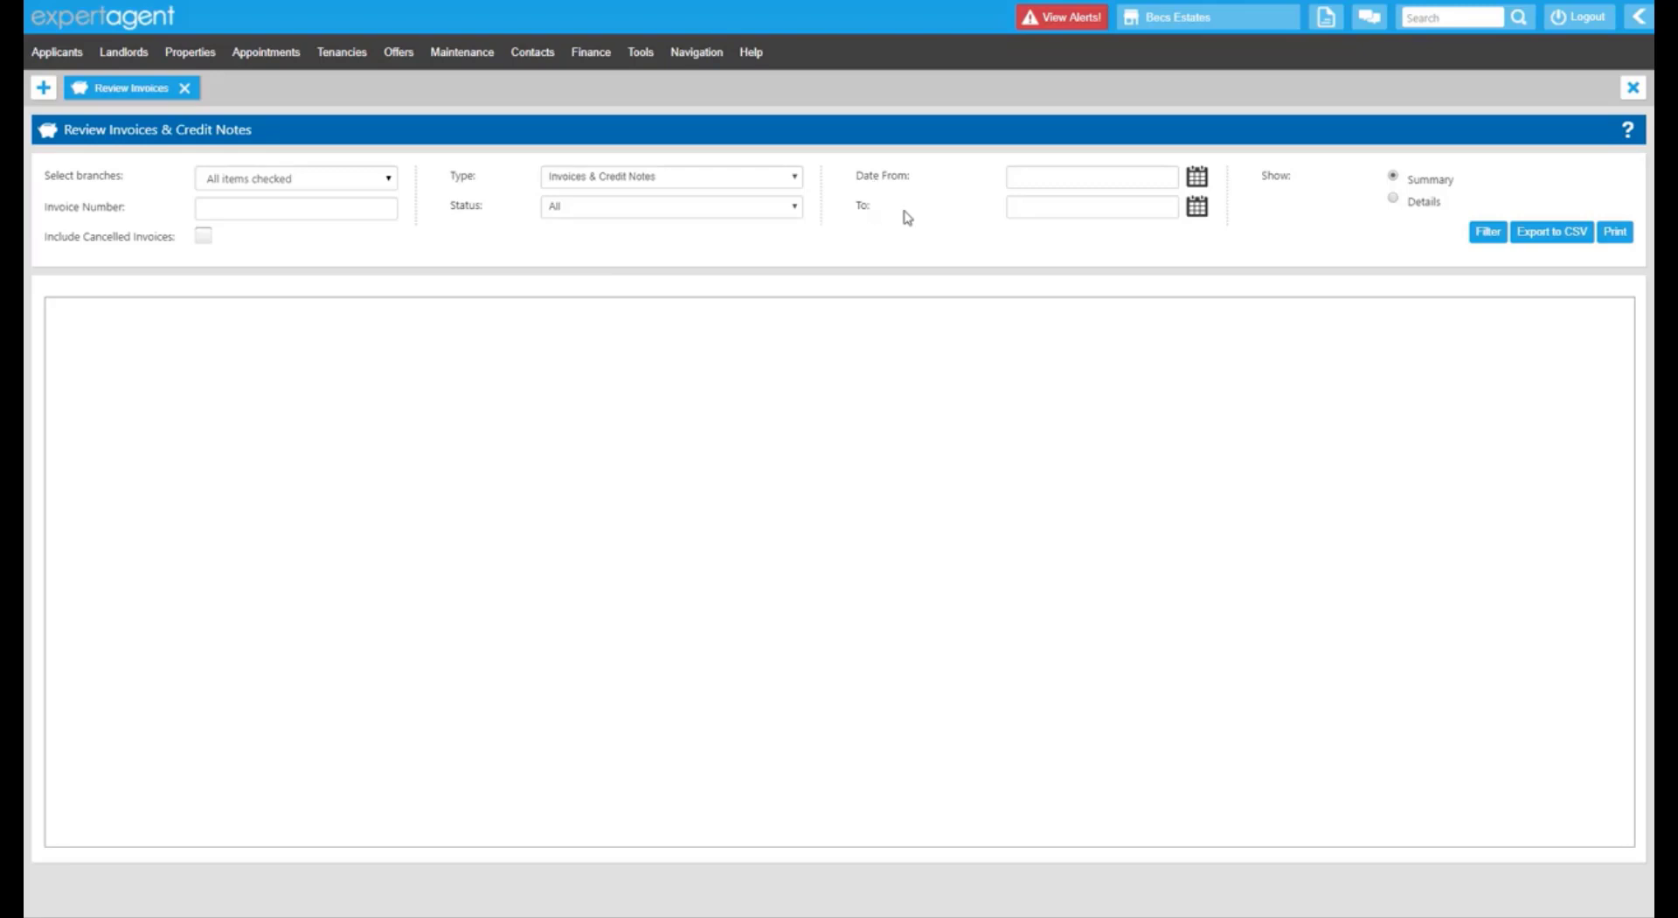
Set the review date range from 01 April 2018 to 30 April 2018.
click(1199, 178)
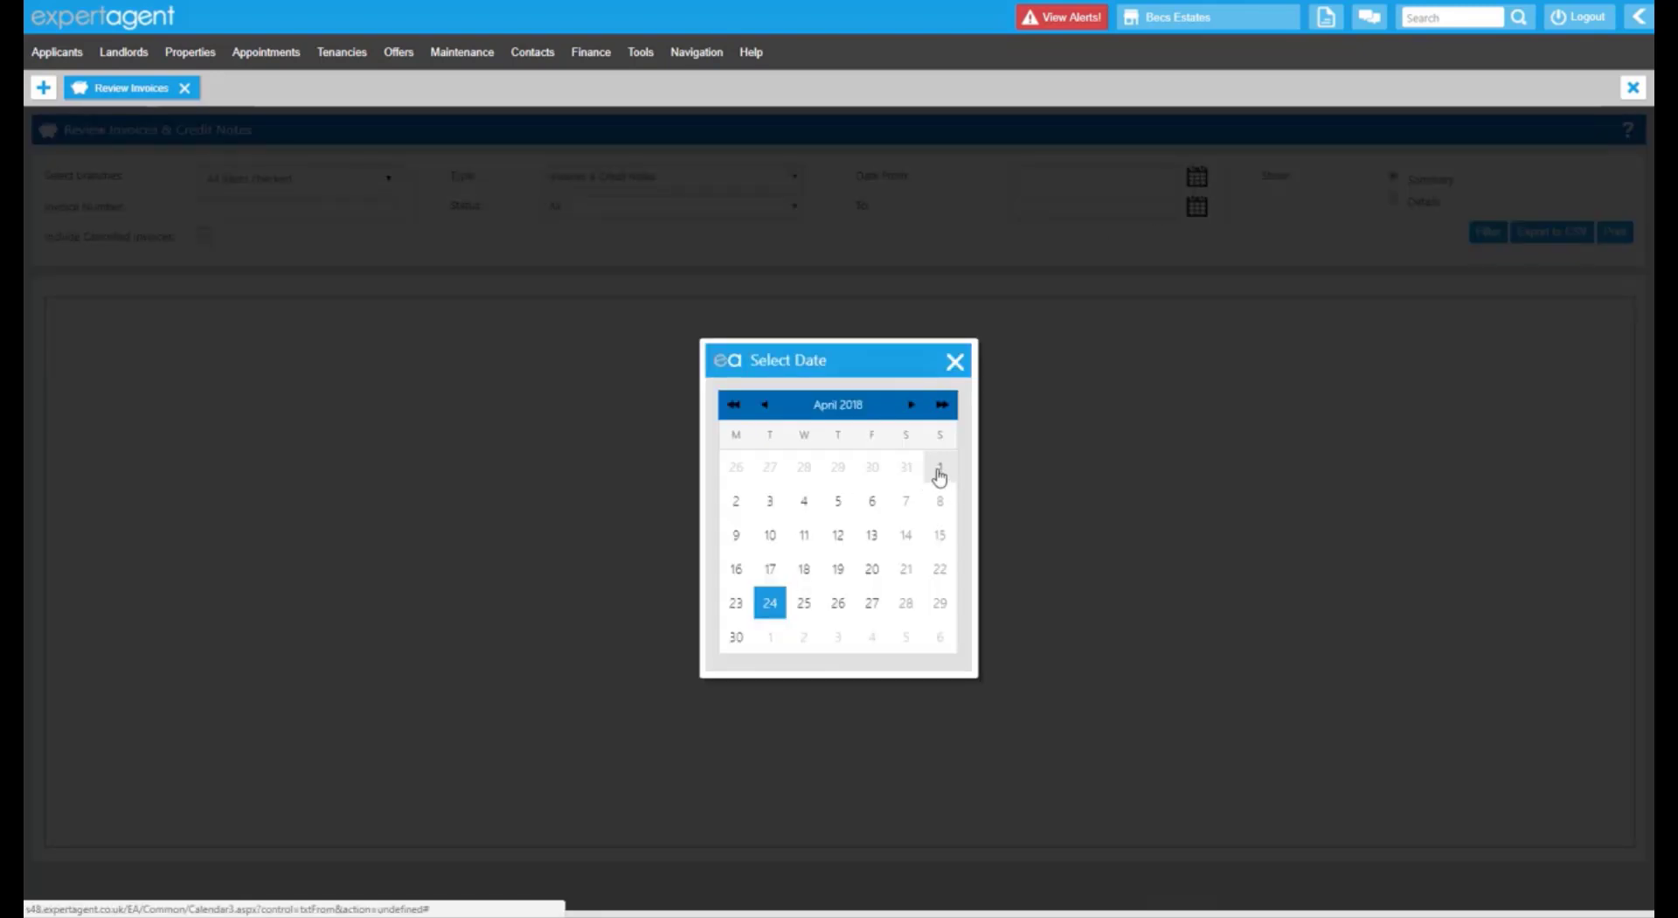
click(936, 473)
click(1196, 206)
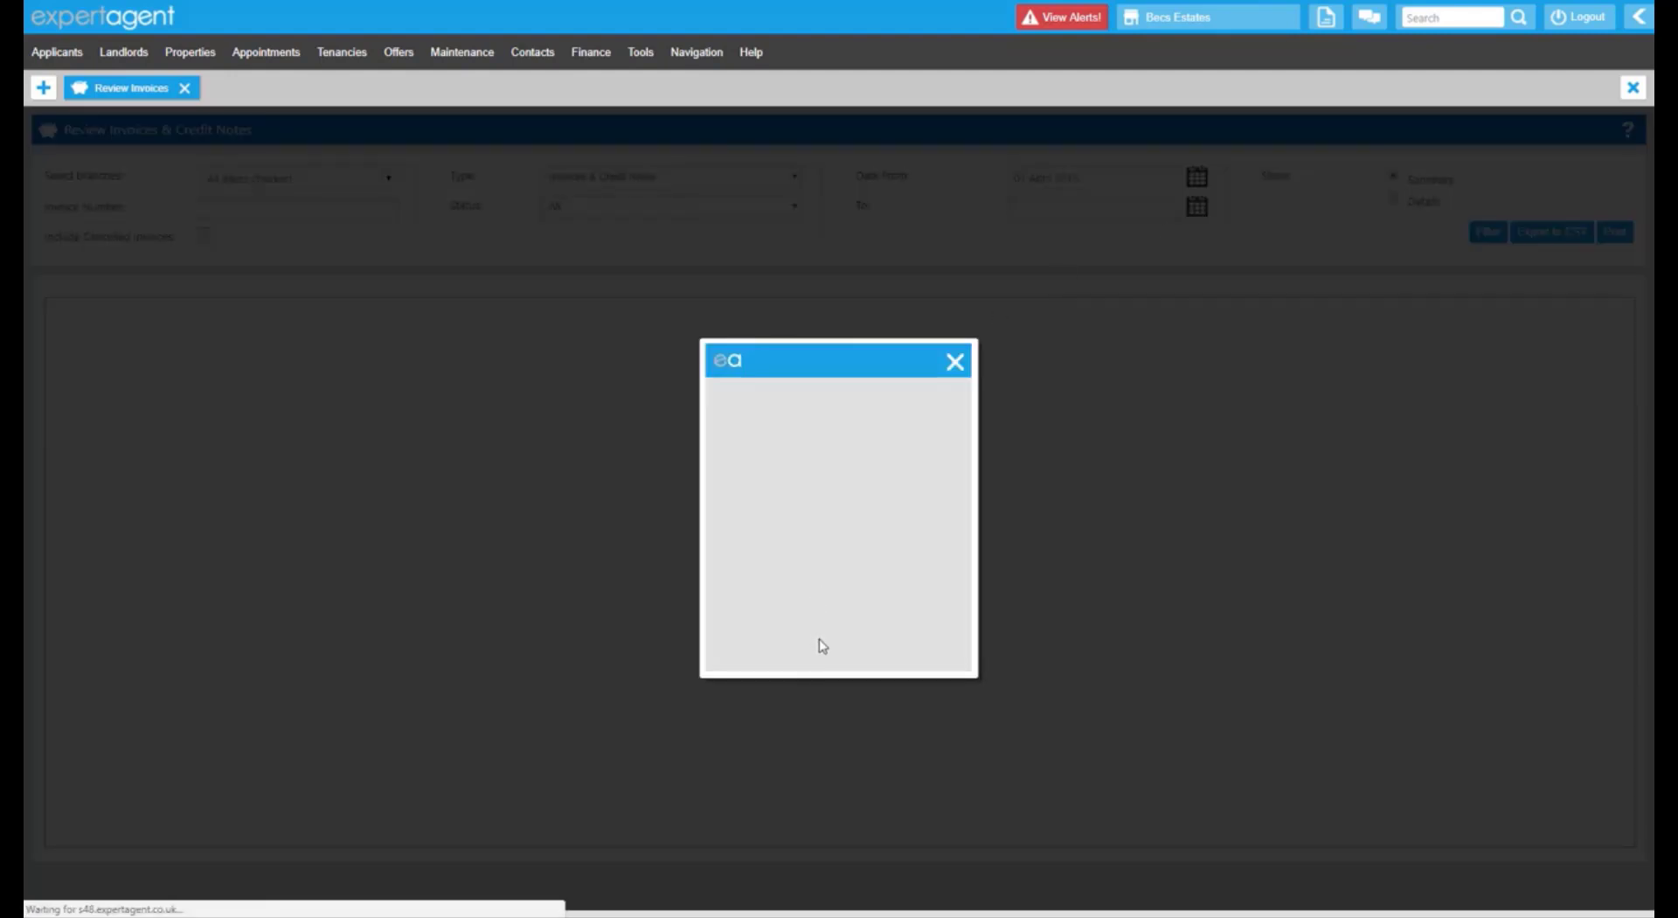
click(737, 638)
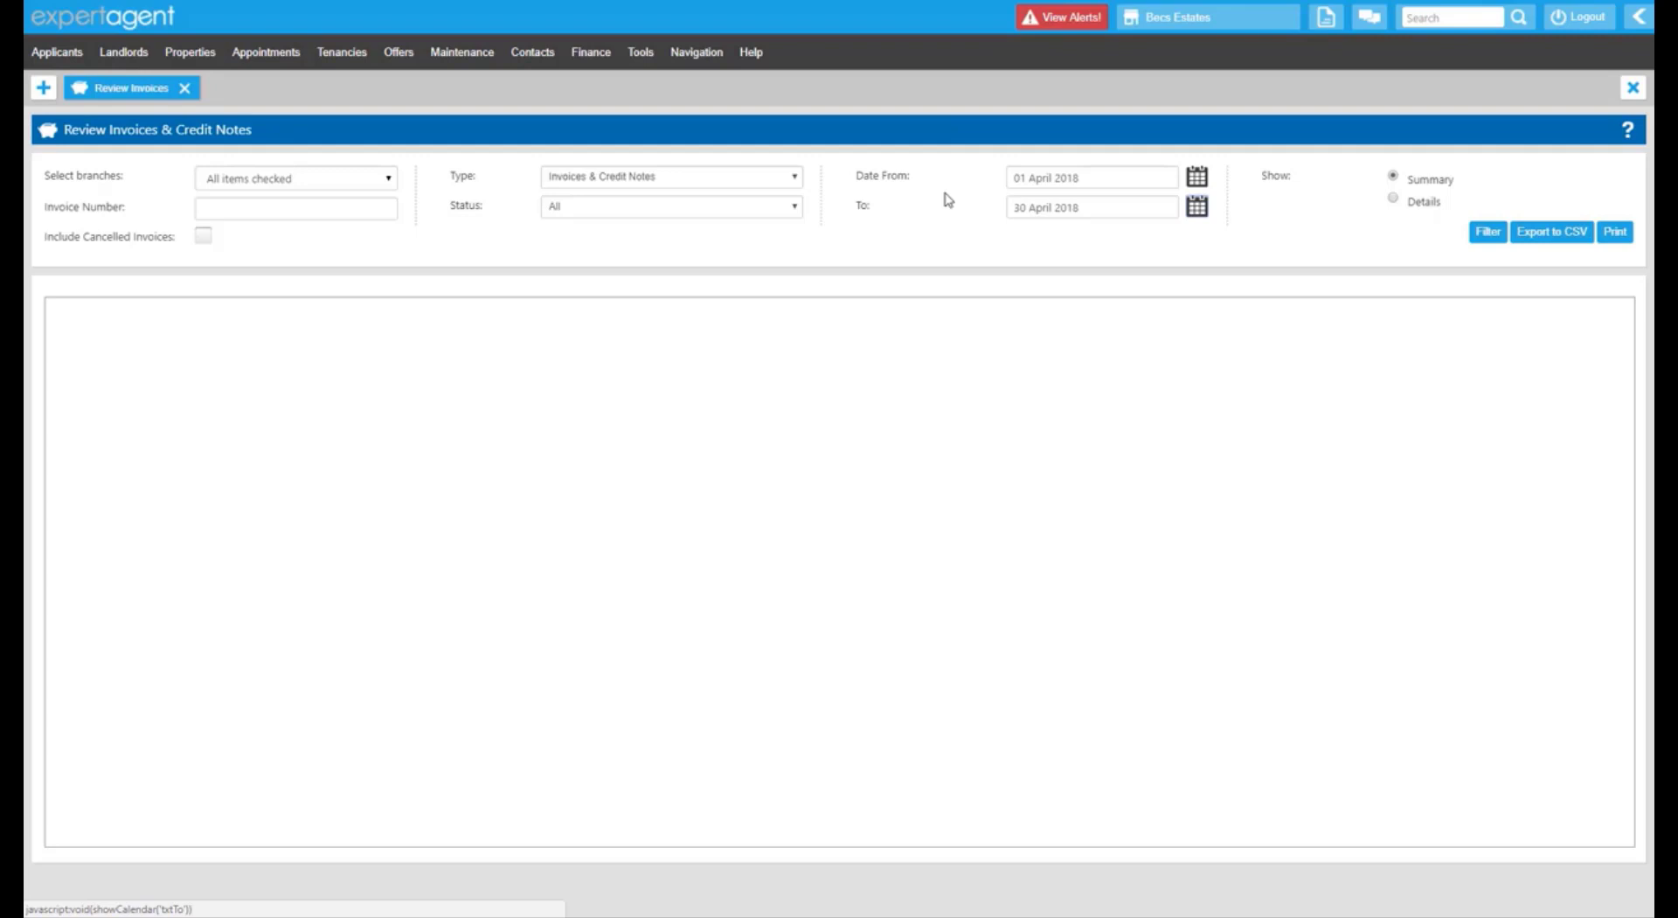
Run the invoice and credit note filter for 01–30 April 2018 with Show set to Summary.
drag(862, 175, 906, 177)
click(864, 213)
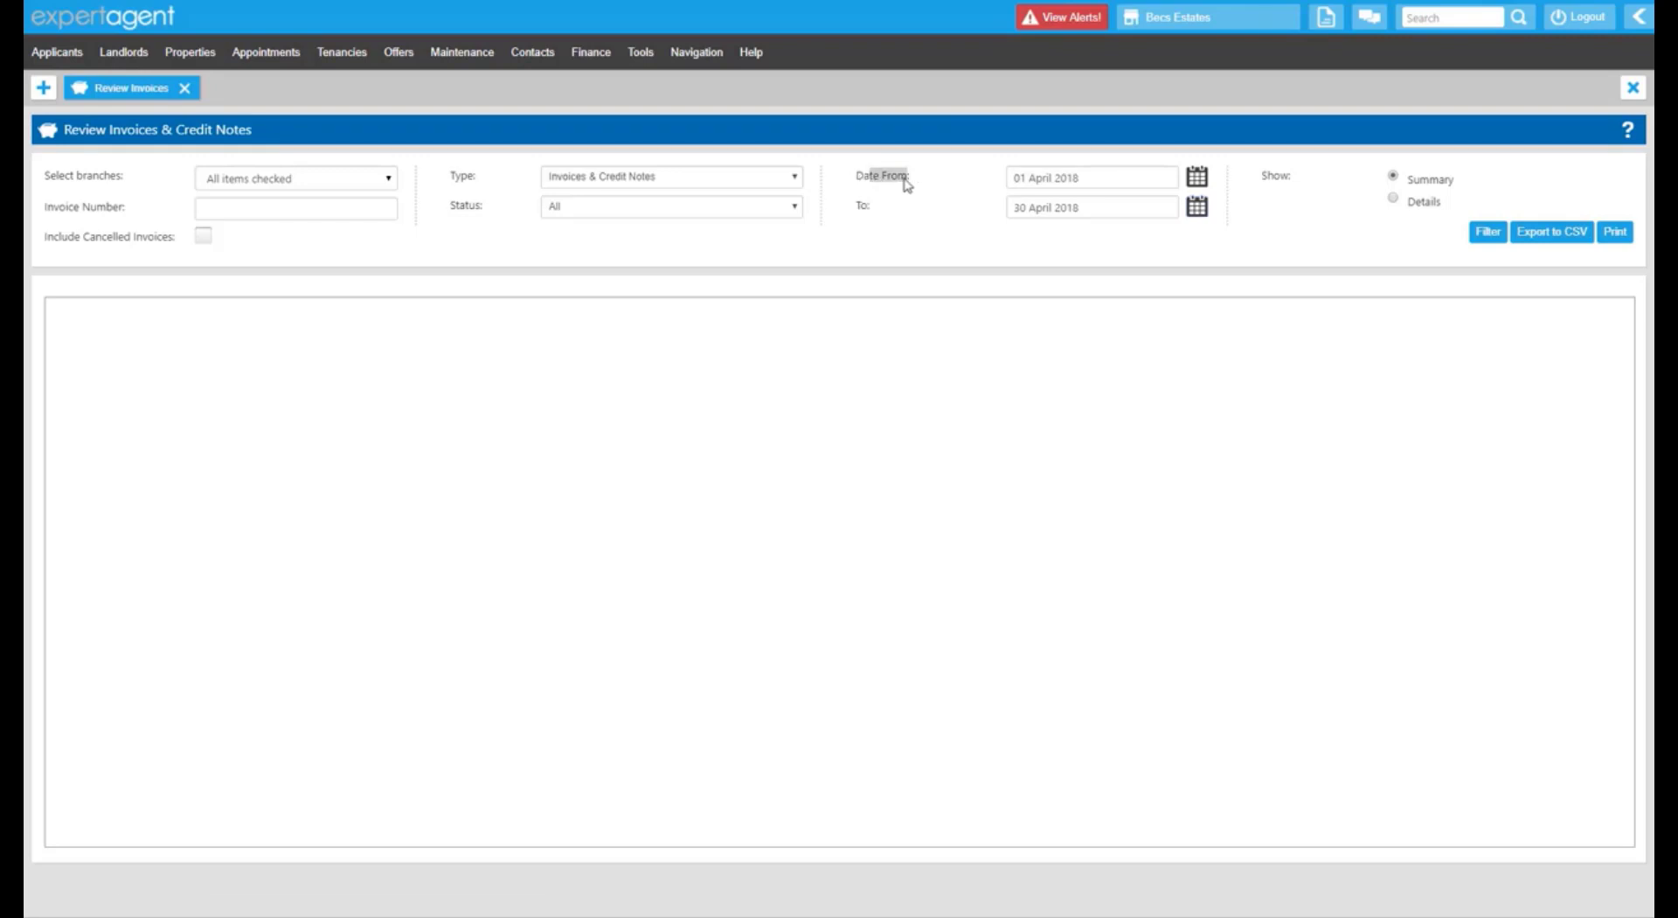
click(863, 206)
drag(1273, 175, 1291, 175)
drag(1414, 181, 1446, 188)
click(1401, 241)
click(1488, 233)
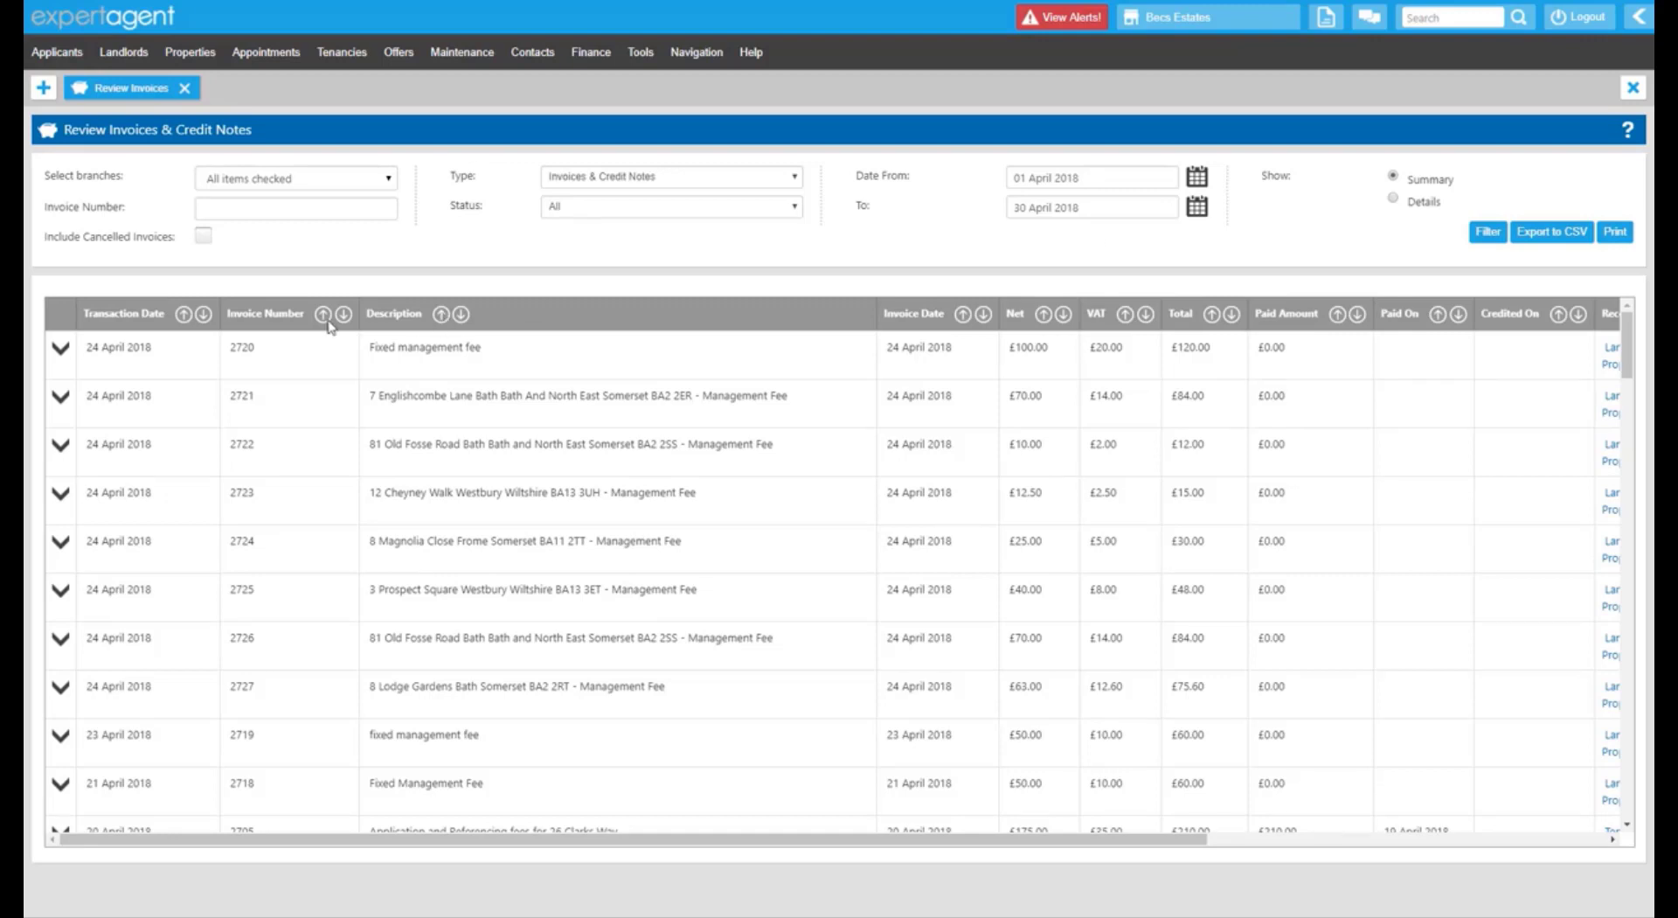
Review the Transaction Date, Invoice Number, Invoice Date and Net columns of the April results.
drag(99, 311, 146, 328)
drag(253, 313, 392, 308)
drag(889, 313, 939, 311)
drag(1010, 312, 1305, 313)
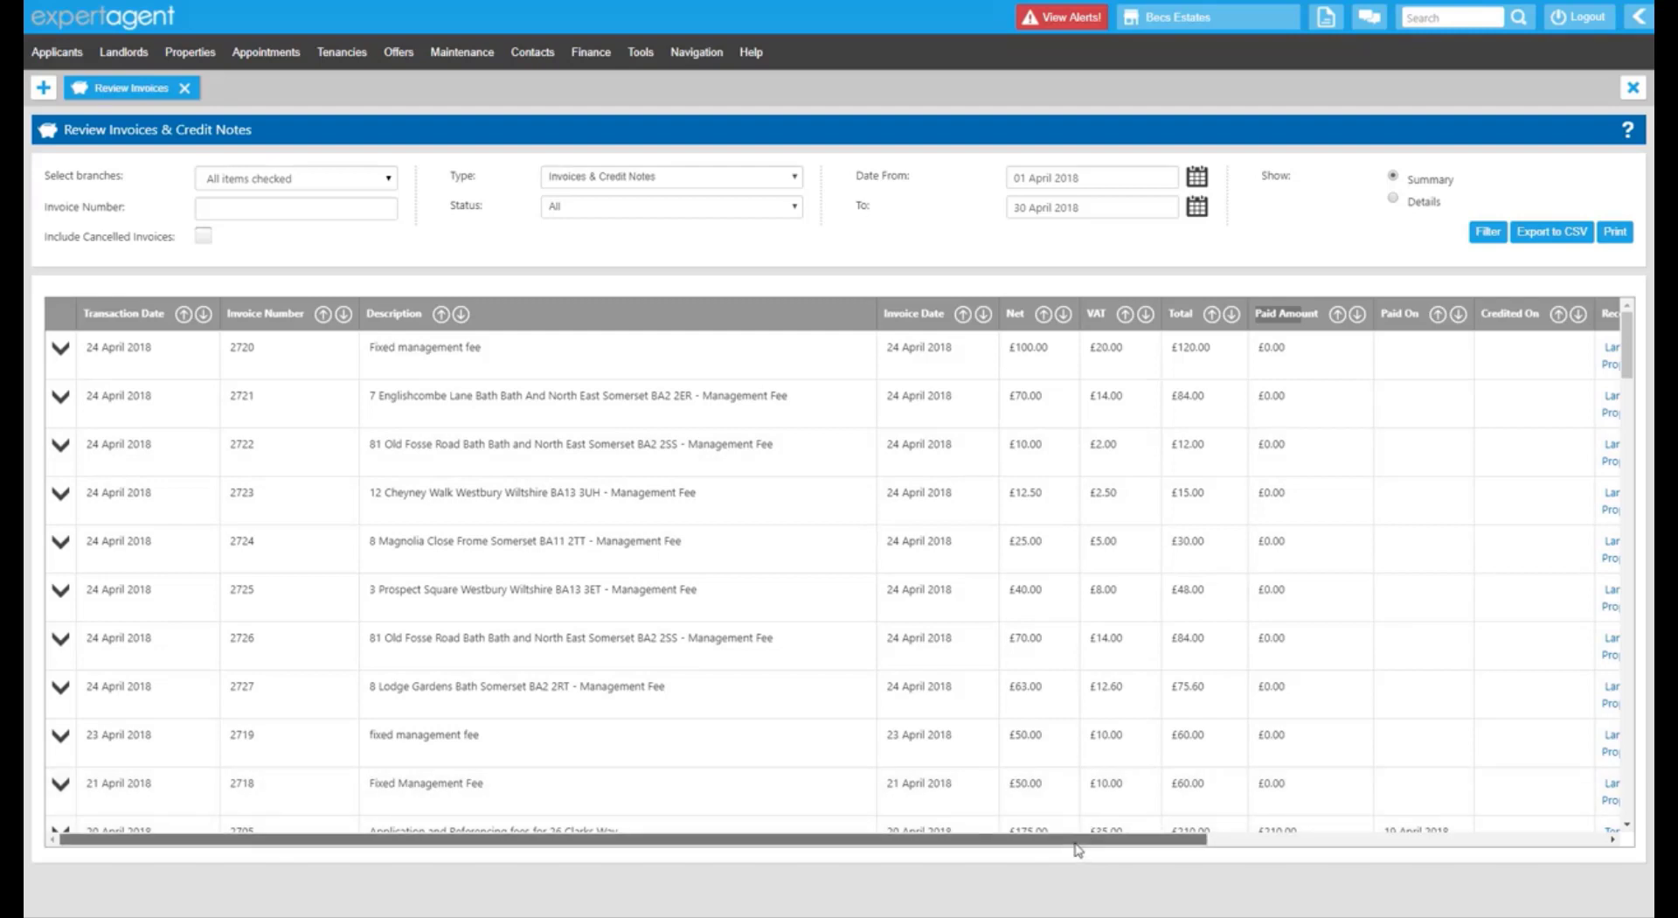
Scroll the results table sideways to see the Records, Branch and Negotiator columns.
drag(1077, 846, 1303, 846)
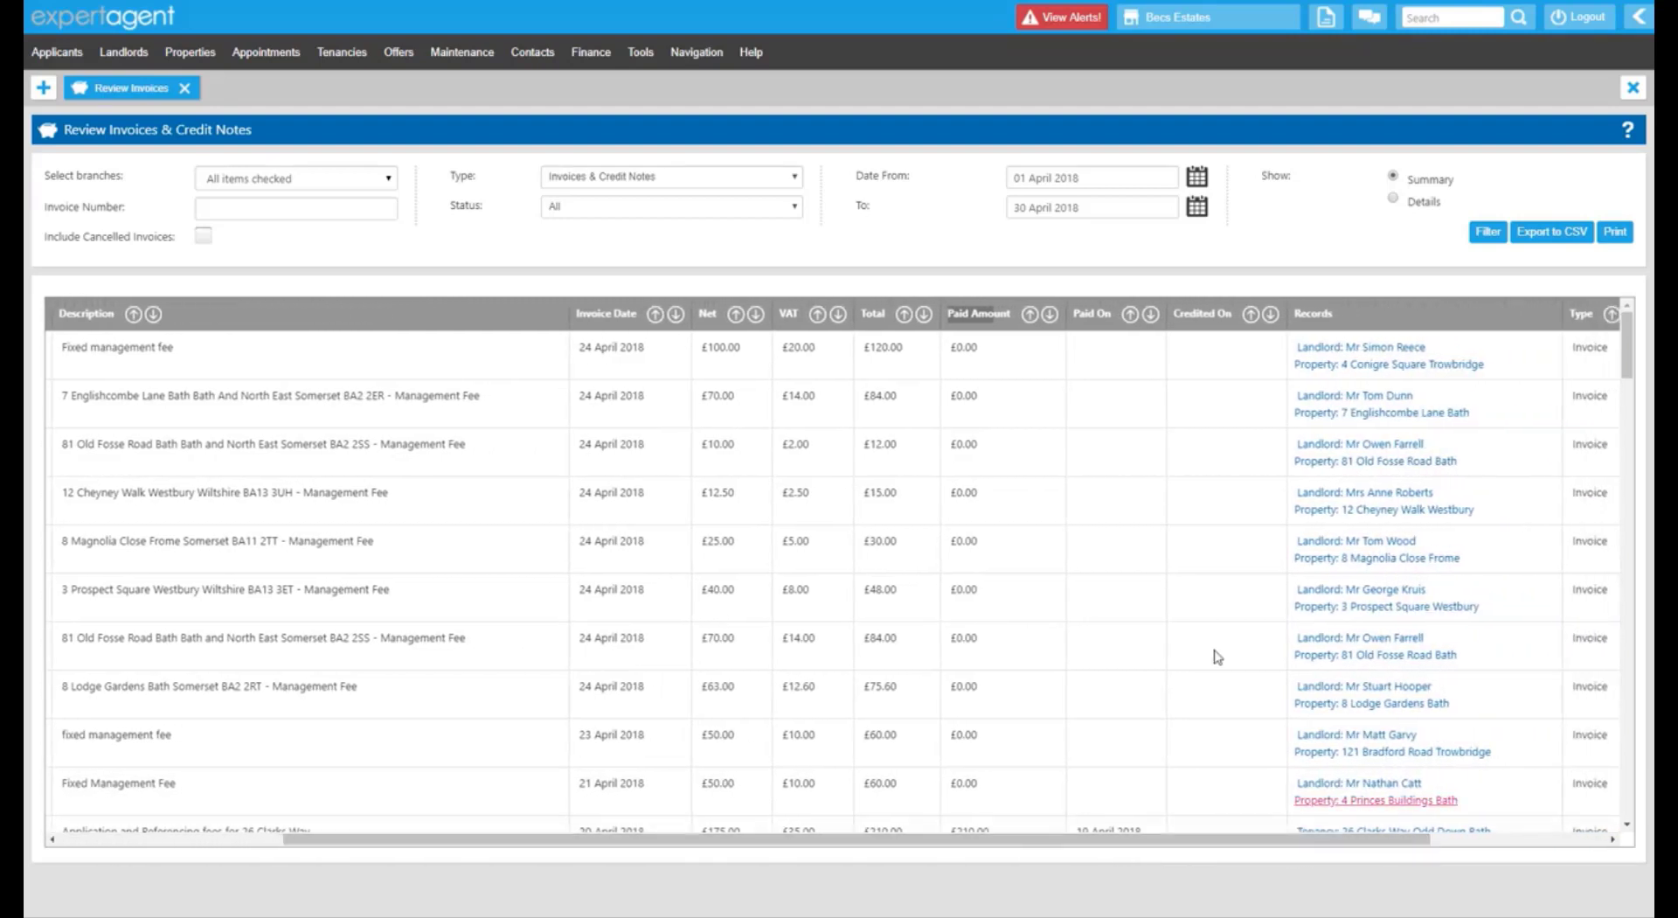
scroll(1116, 501, down, 3)
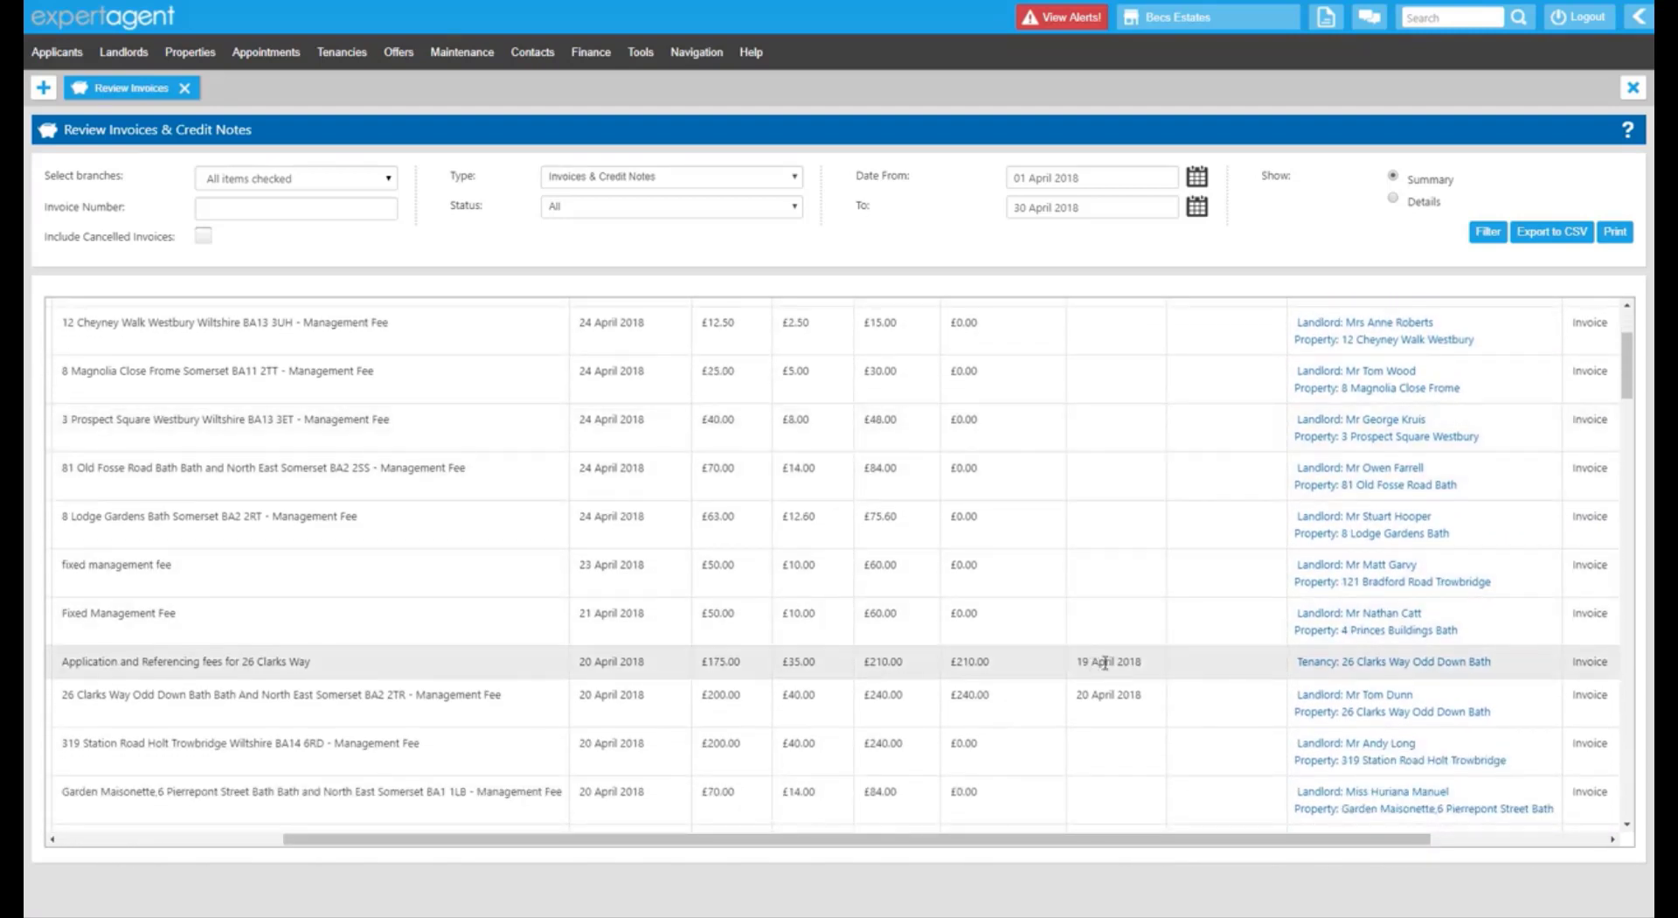
scroll(1136, 437, up, 4)
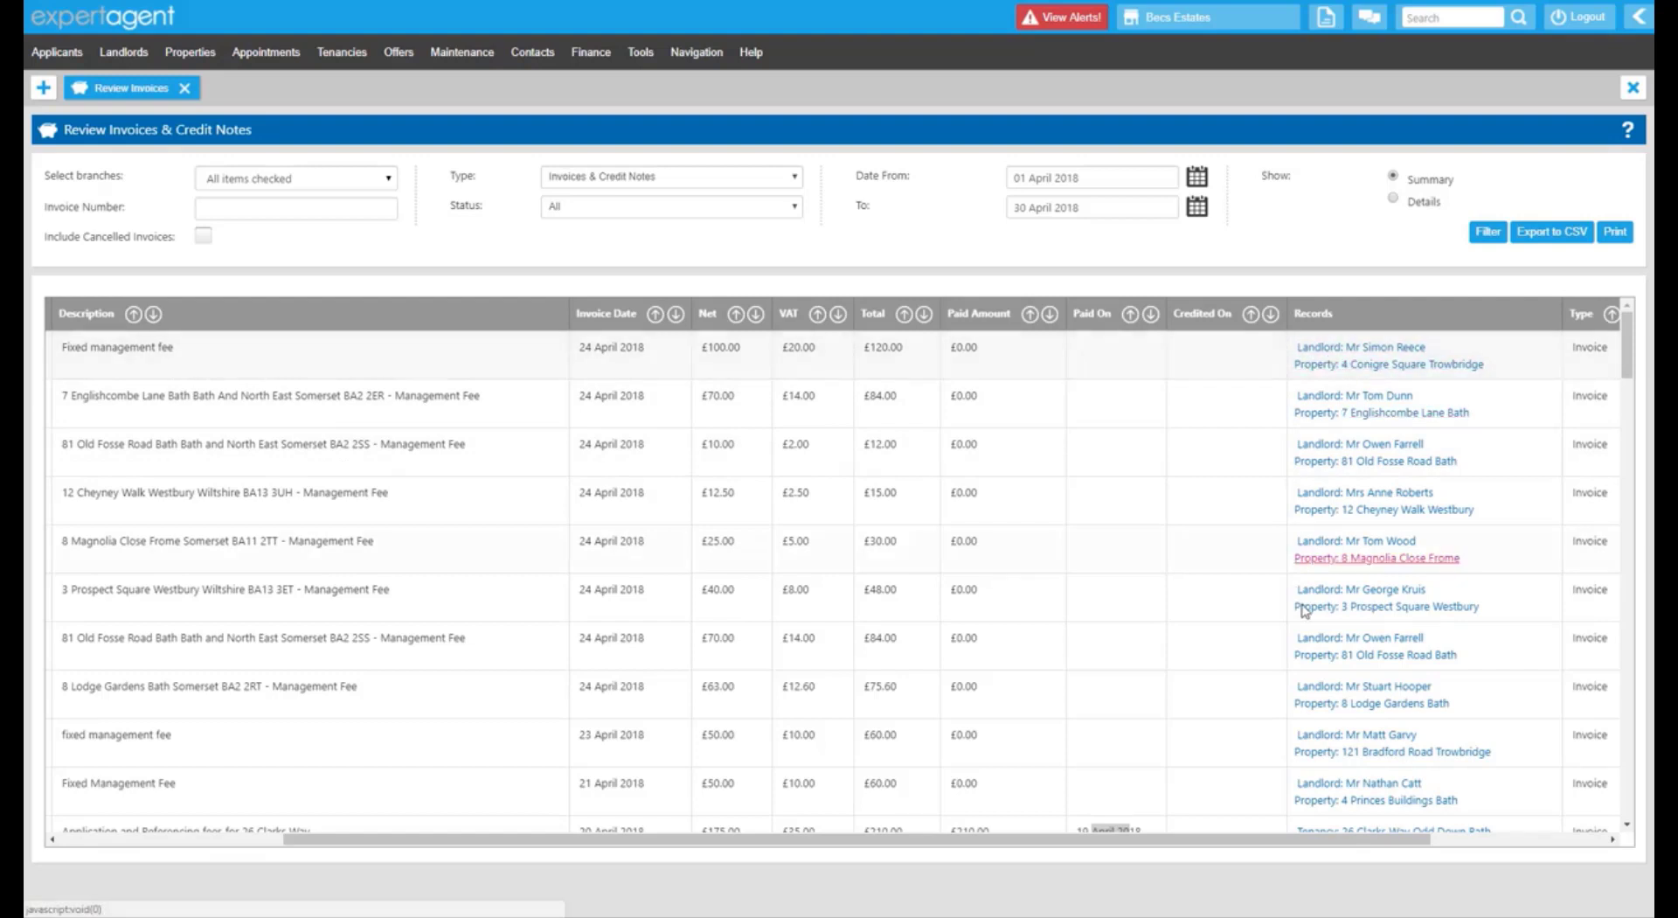
drag(1368, 840, 1547, 842)
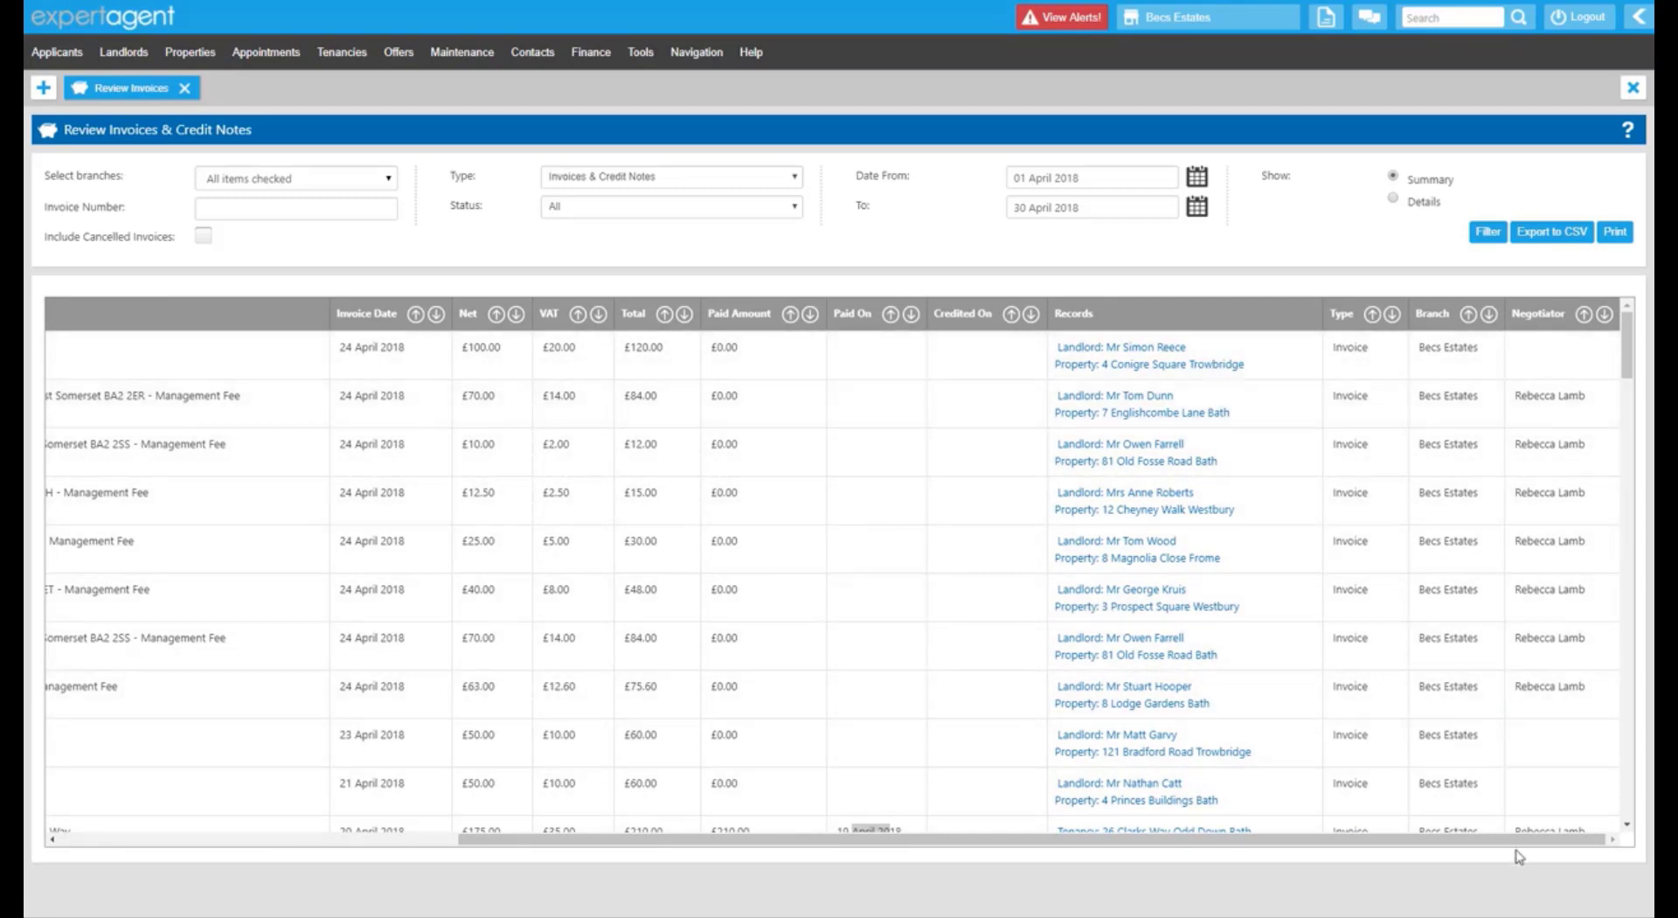
drag(1518, 842, 964, 823)
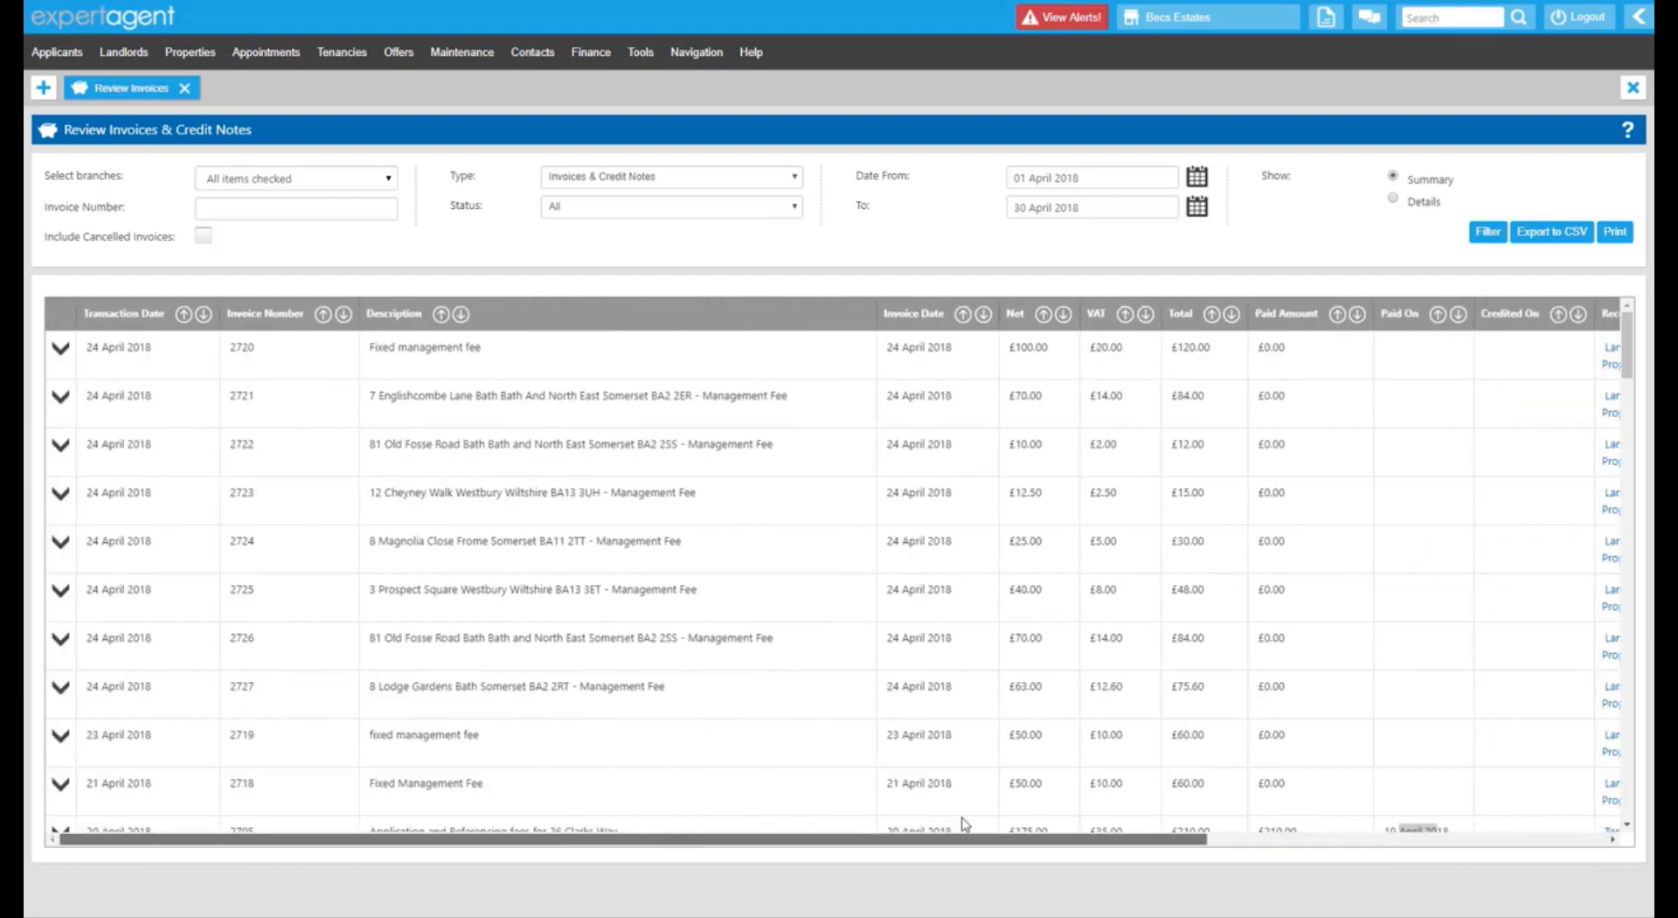
Expand and collapse the line details of invoices 2720 and 2705.
click(61, 350)
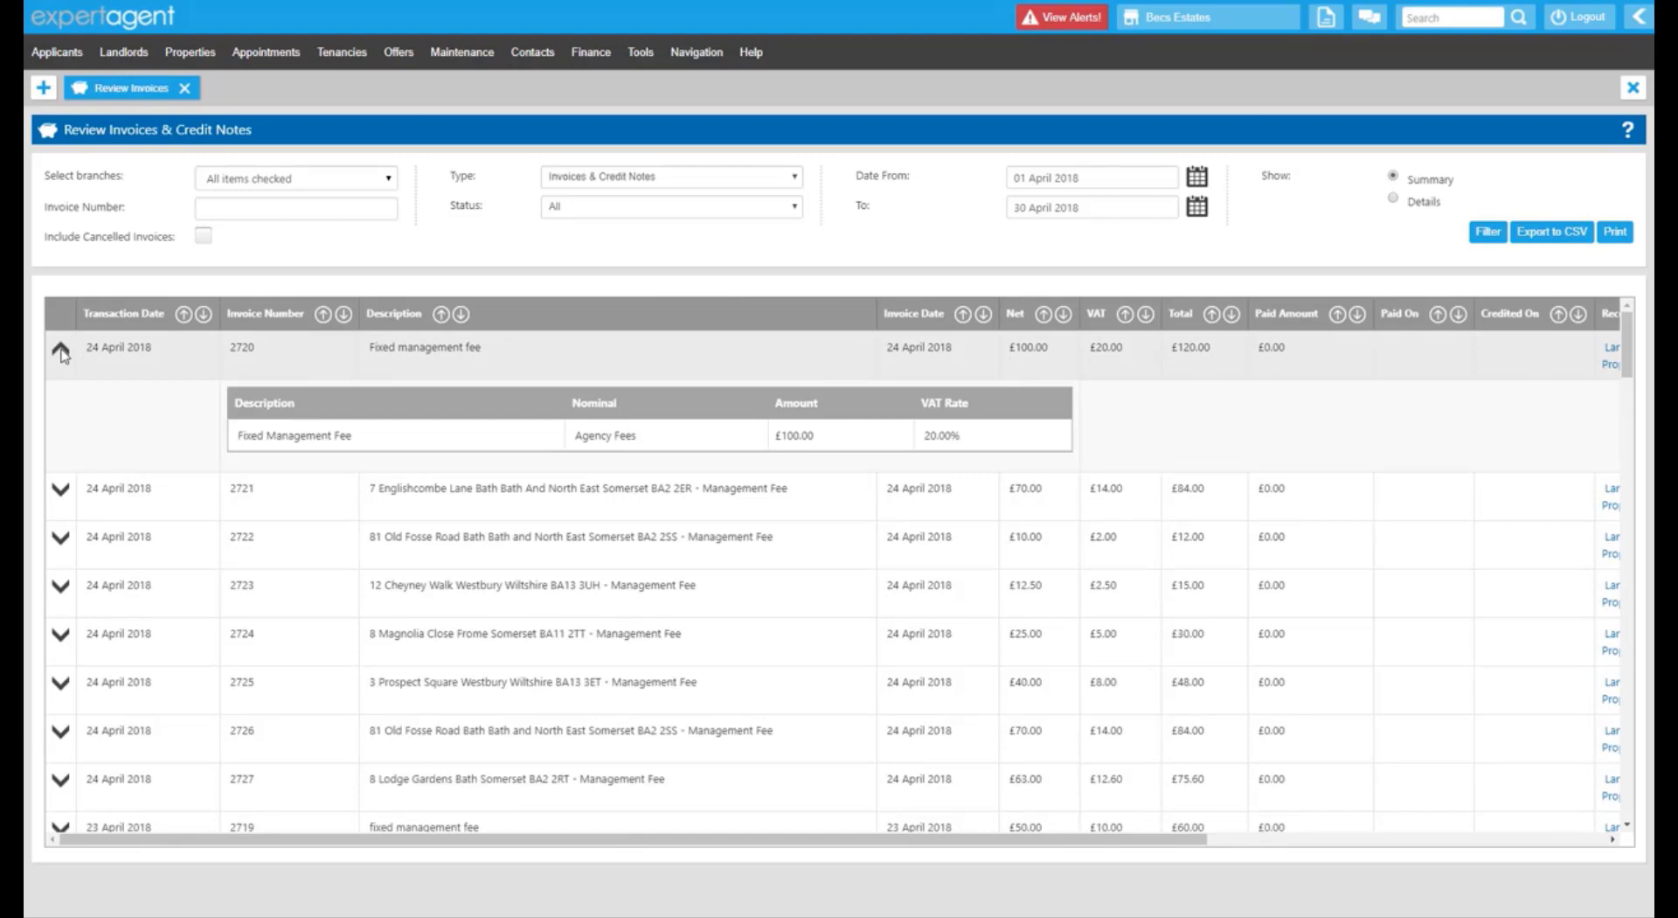
click(60, 351)
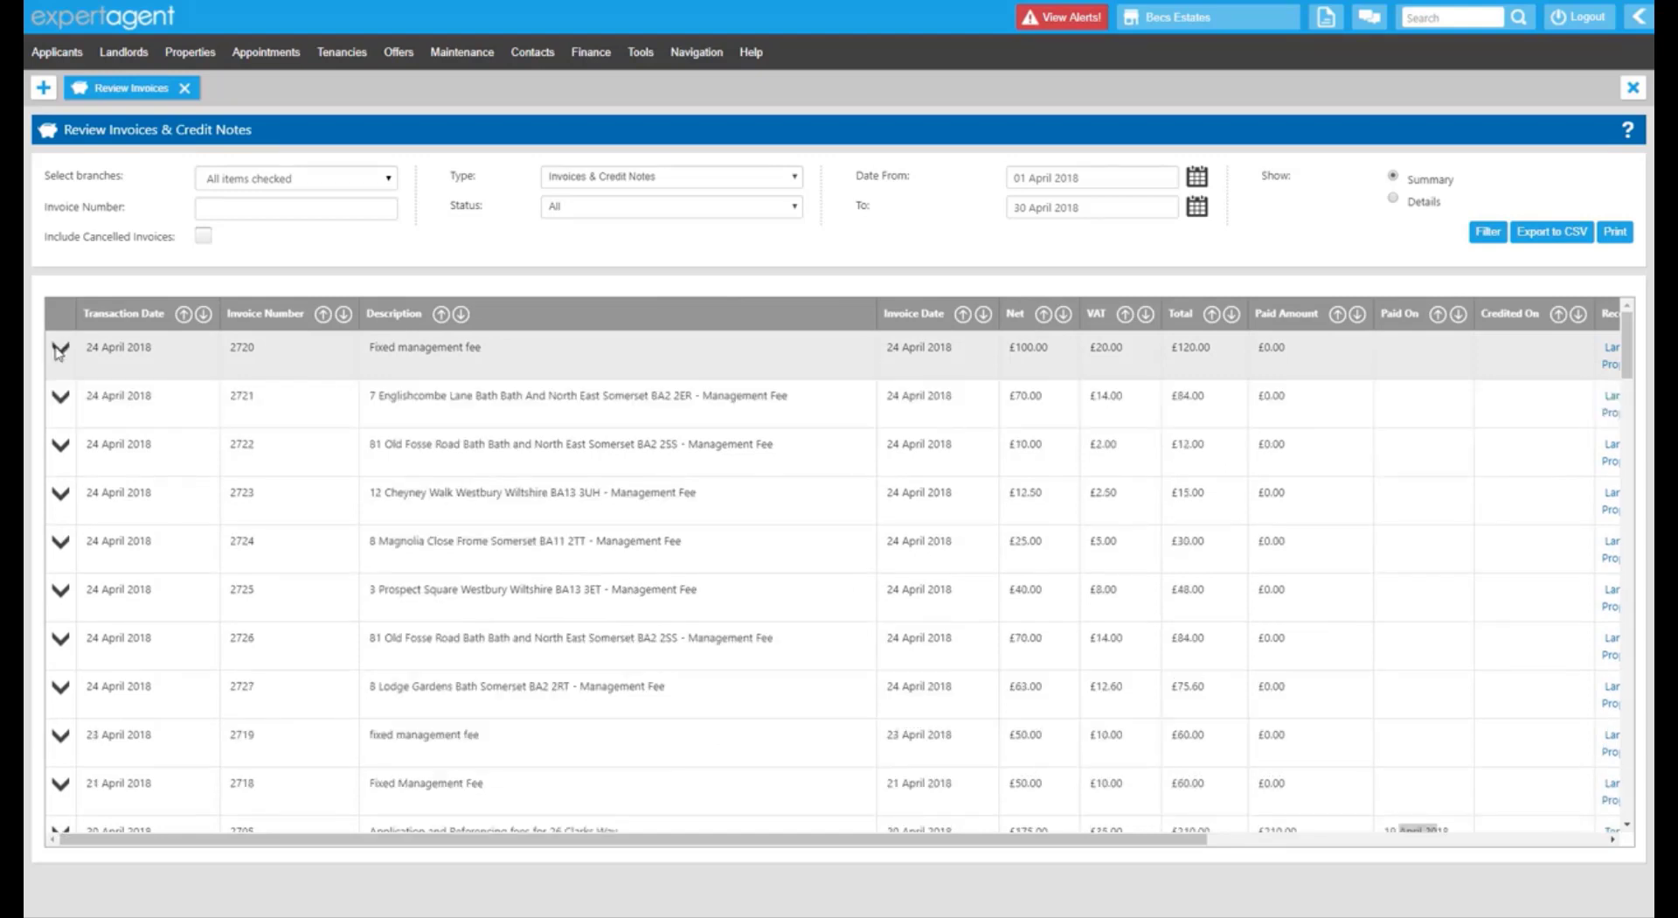
scroll(57, 352, down, 3)
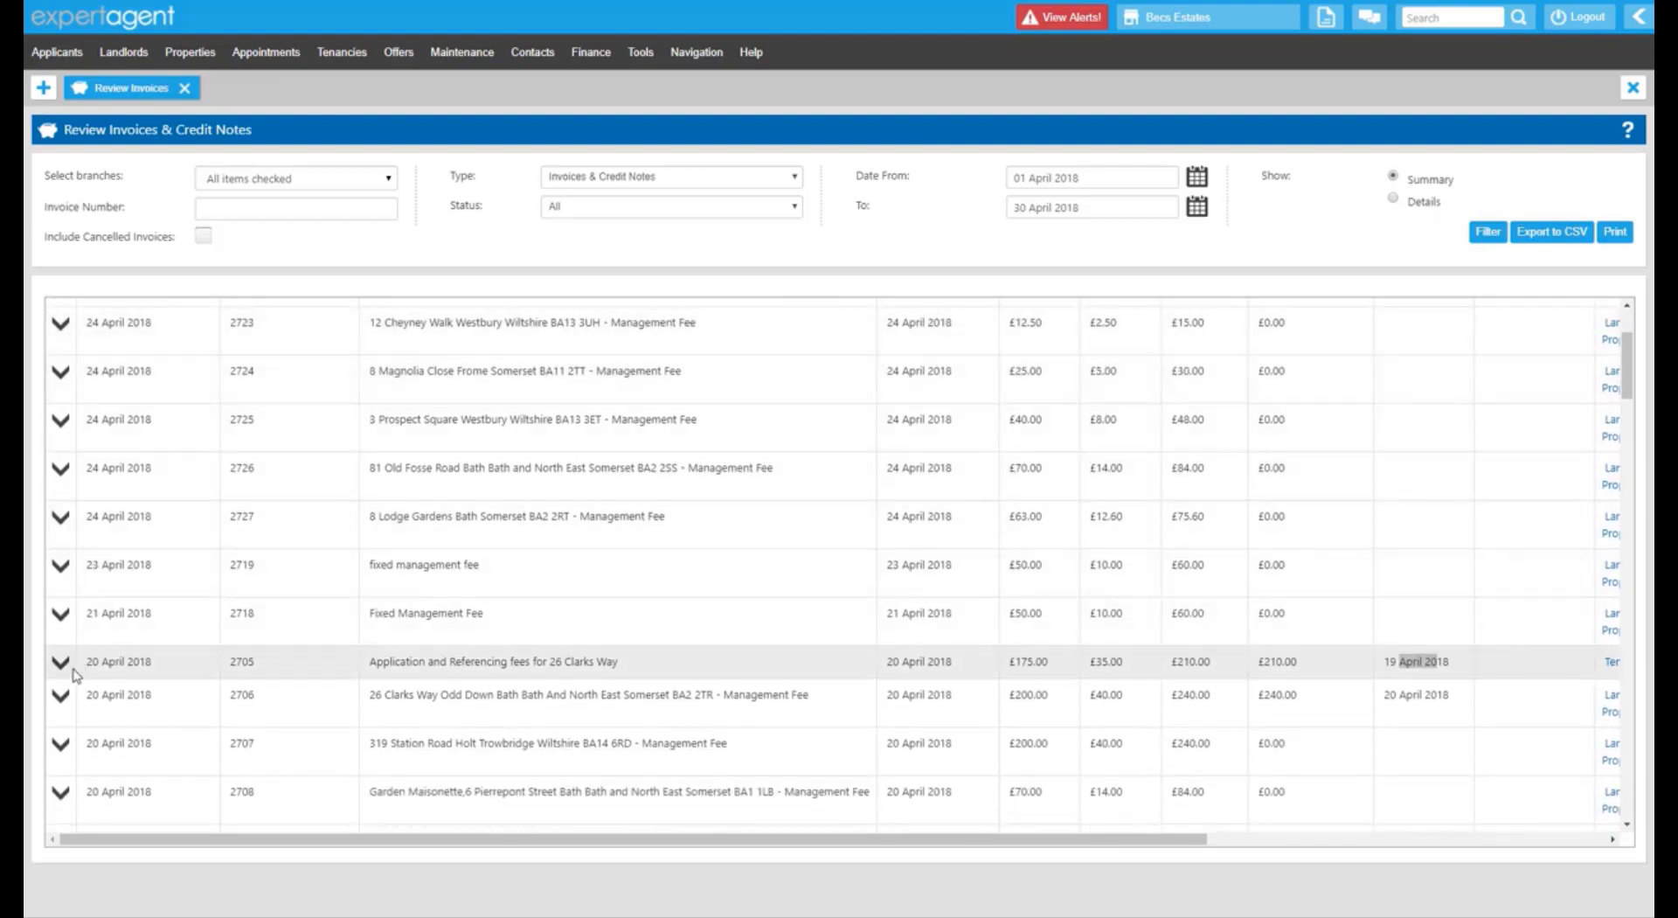
click(68, 667)
scroll(515, 642, down, 1)
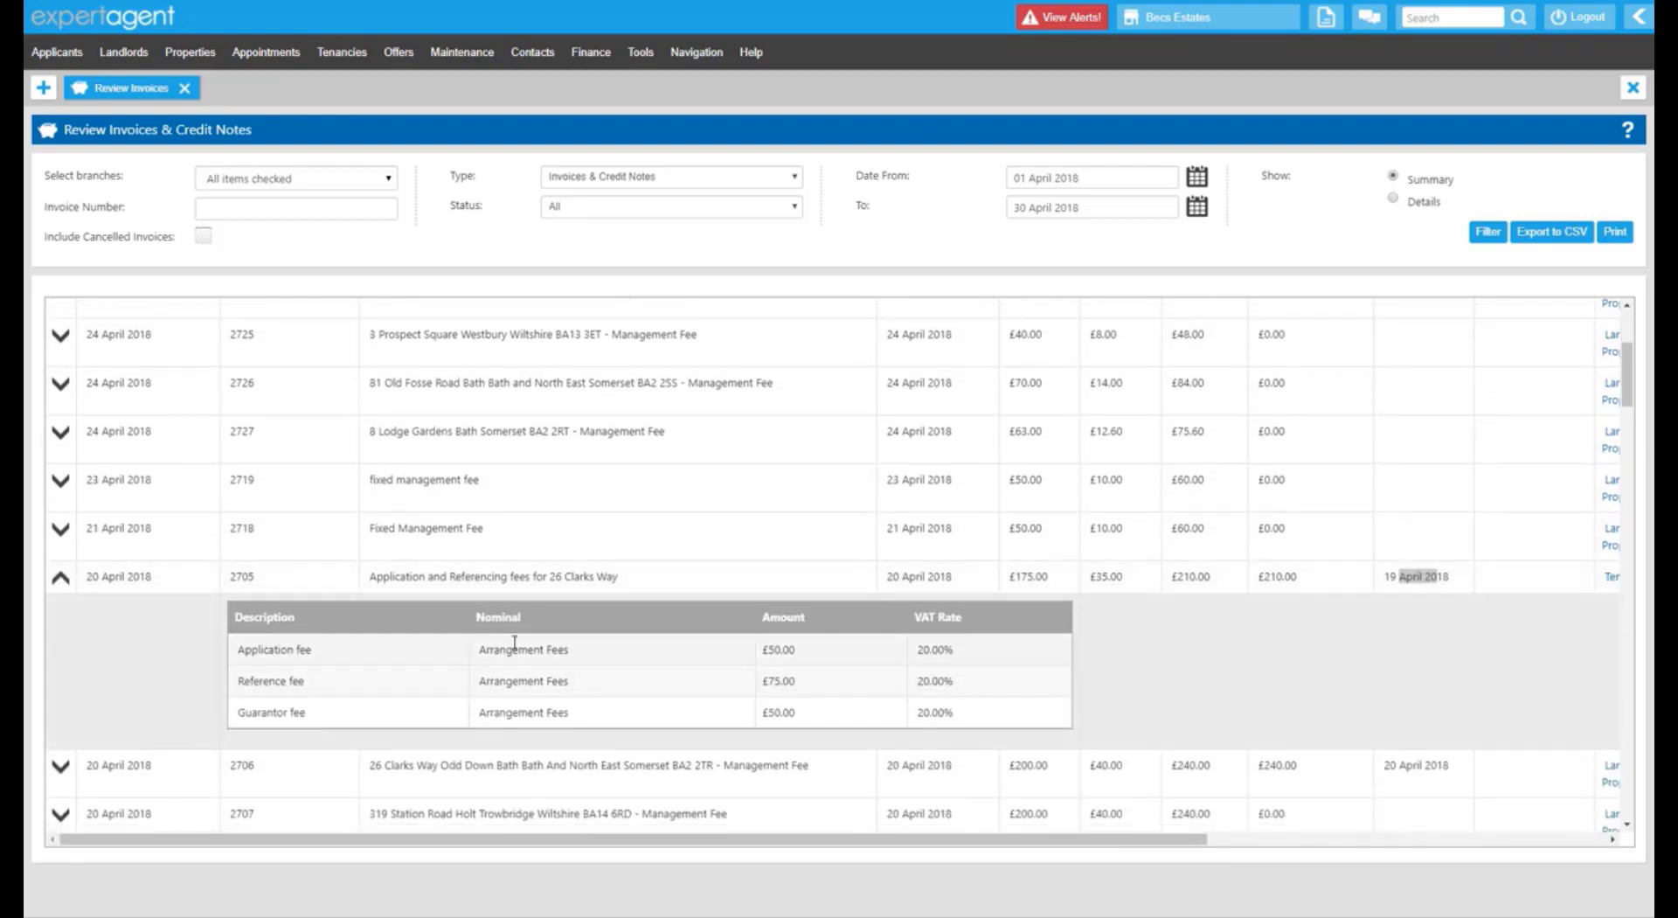
click(61, 578)
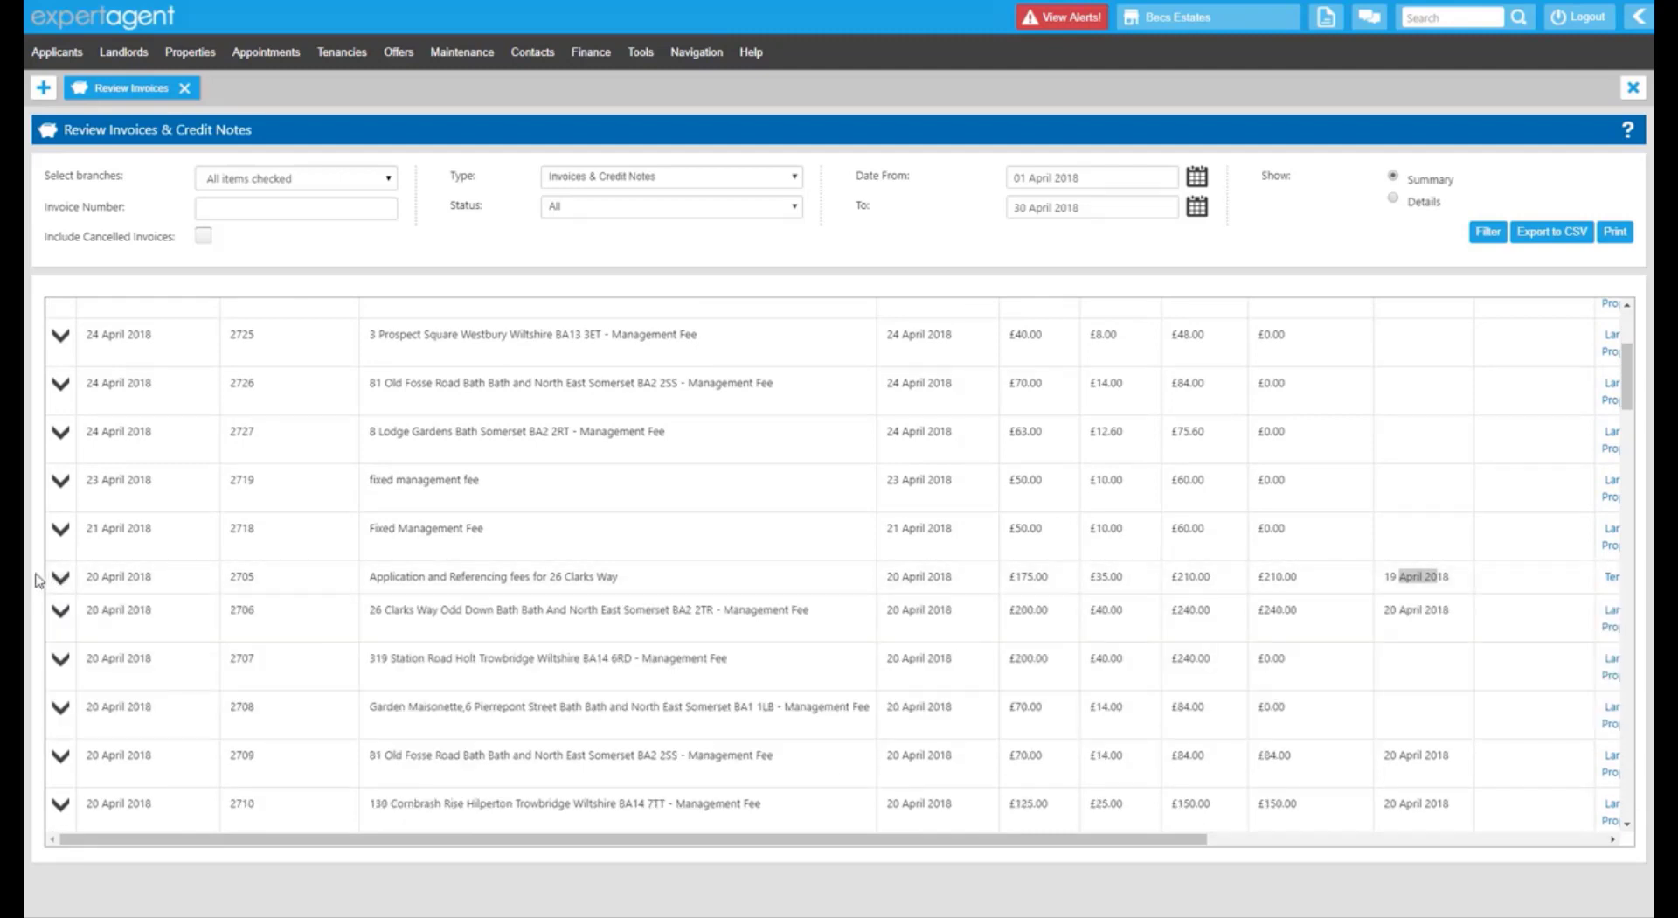
scroll(952, 473, up, 3)
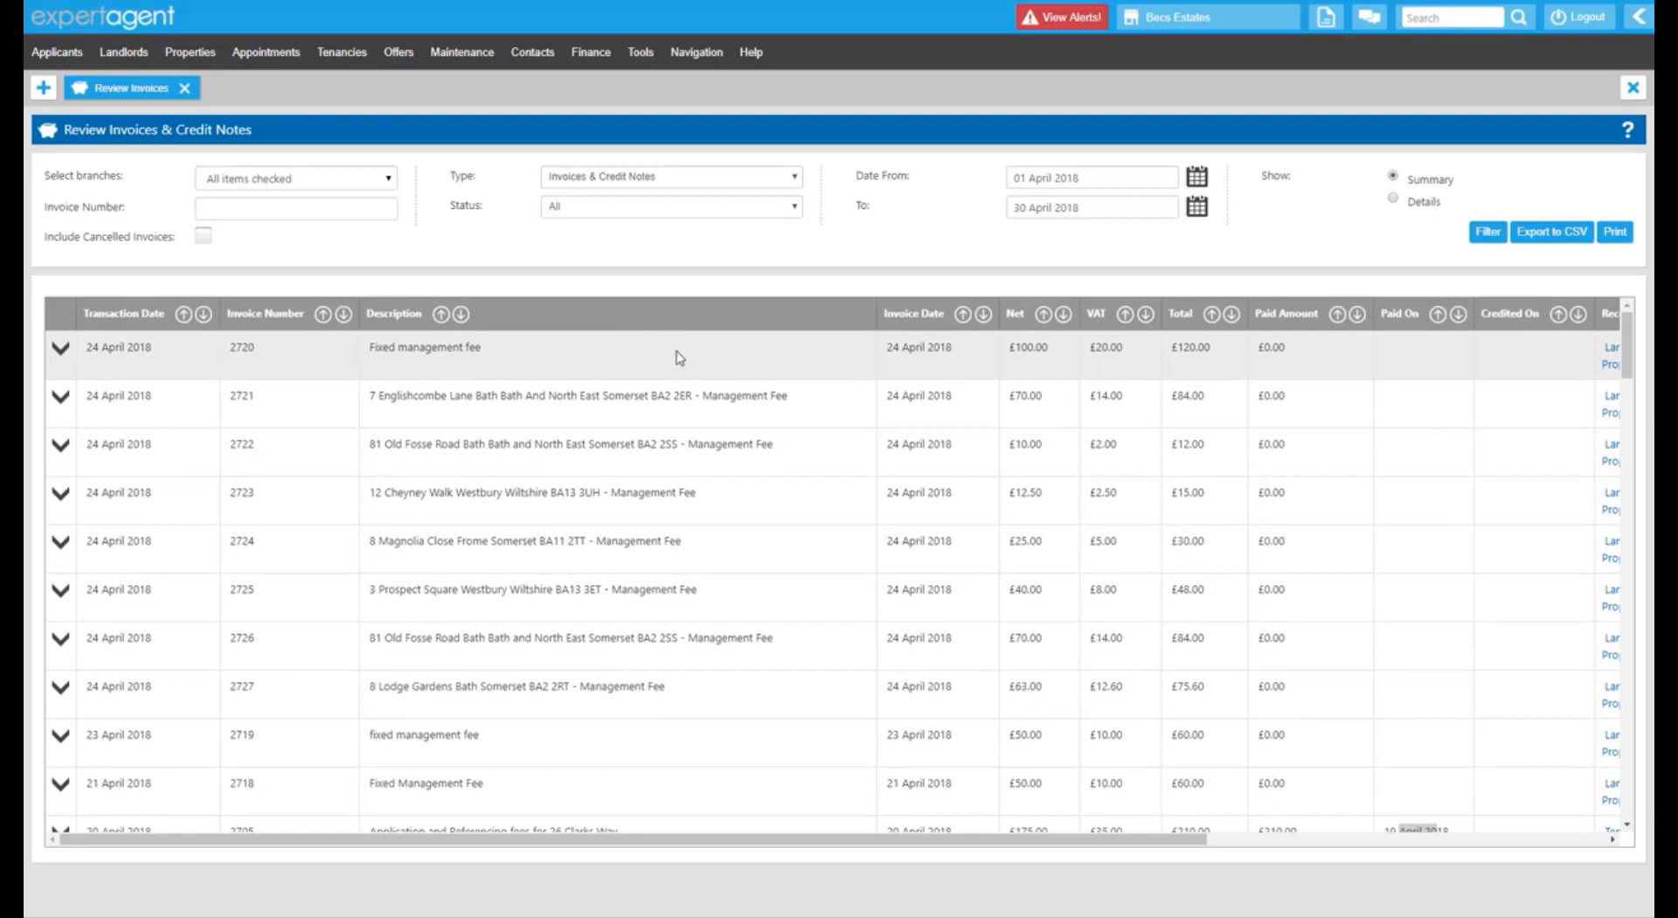
Sort the April invoices by invoice number, highest first, and scroll through the list.
click(340, 318)
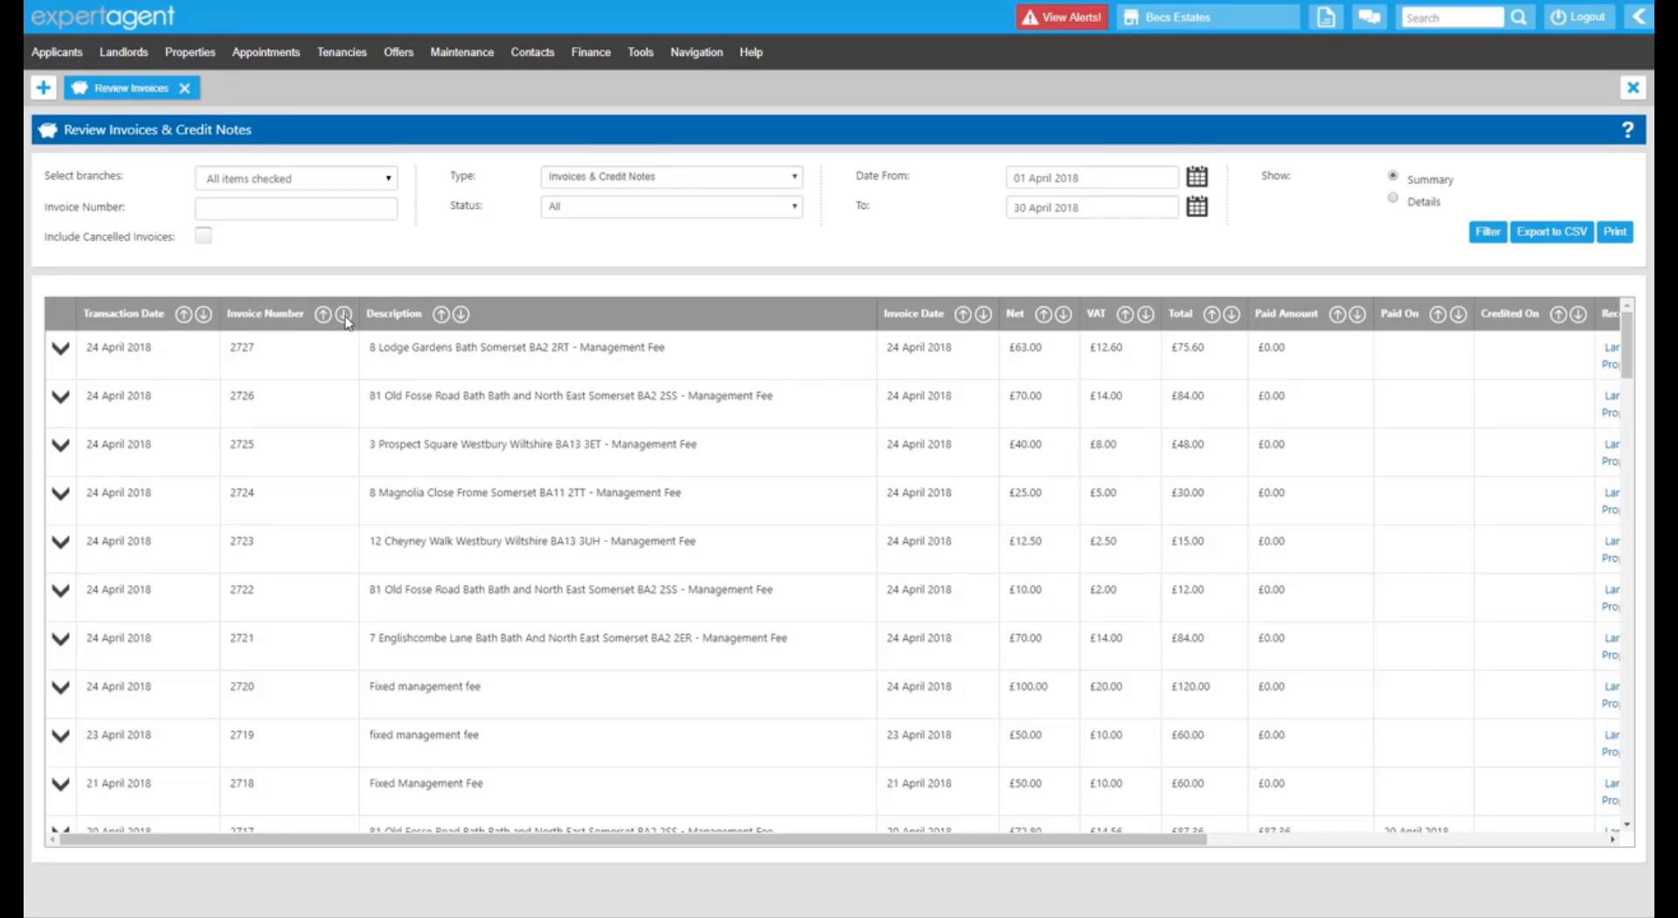
scroll(296, 498, down, 20)
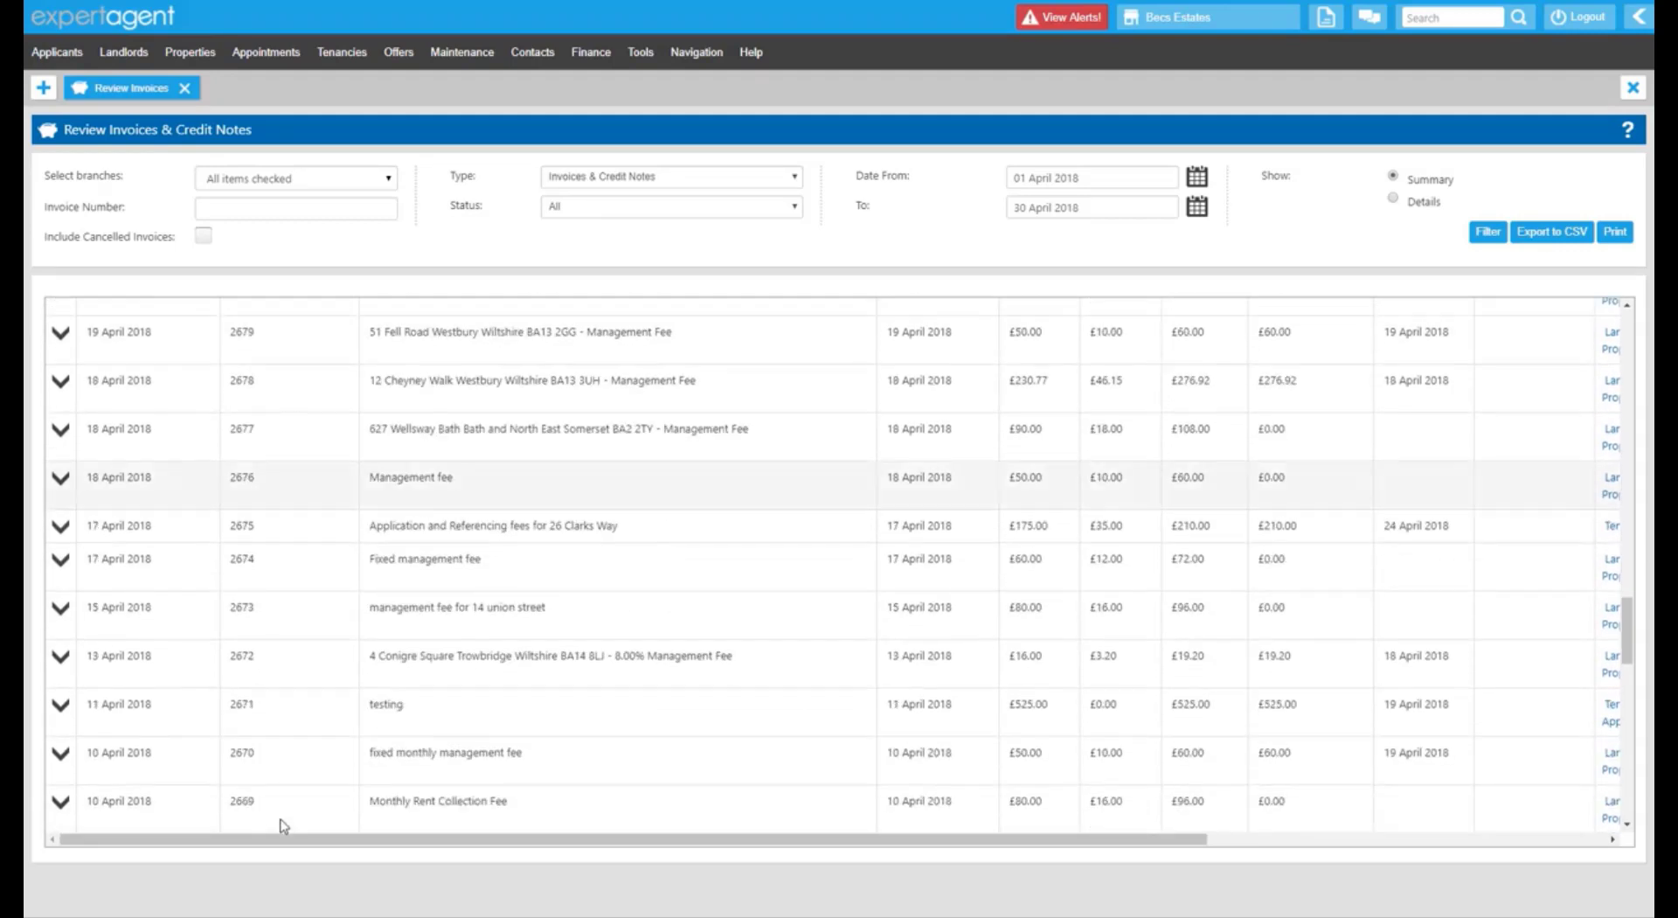
scroll(284, 826, down, 13)
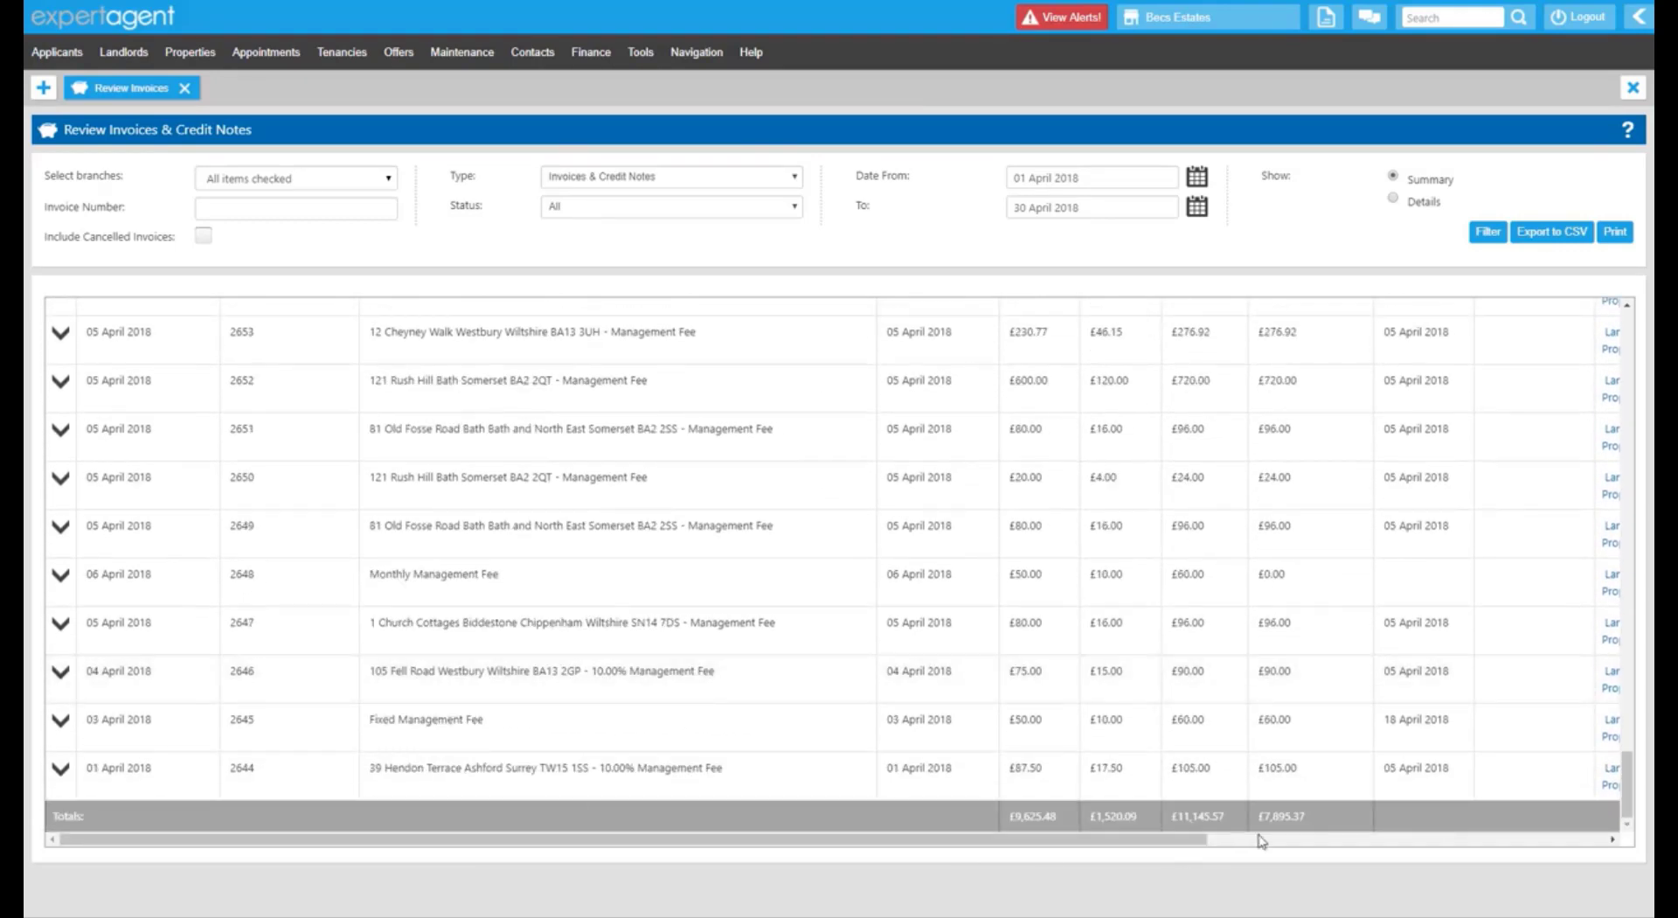
drag(1623, 727, 1619, 324)
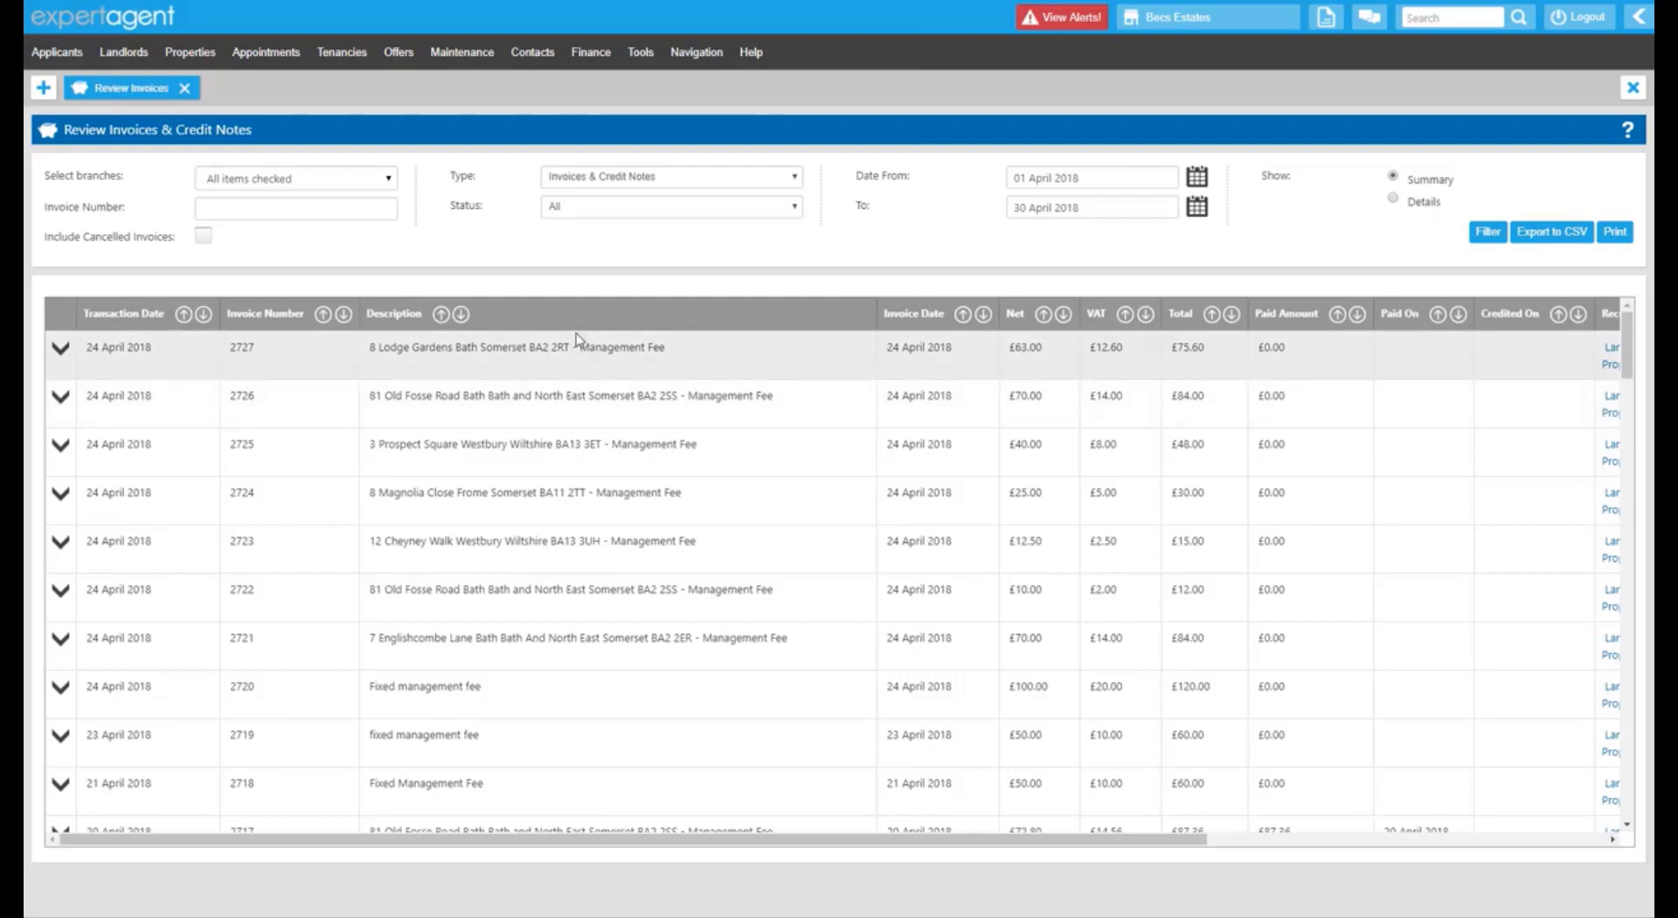
click(657, 208)
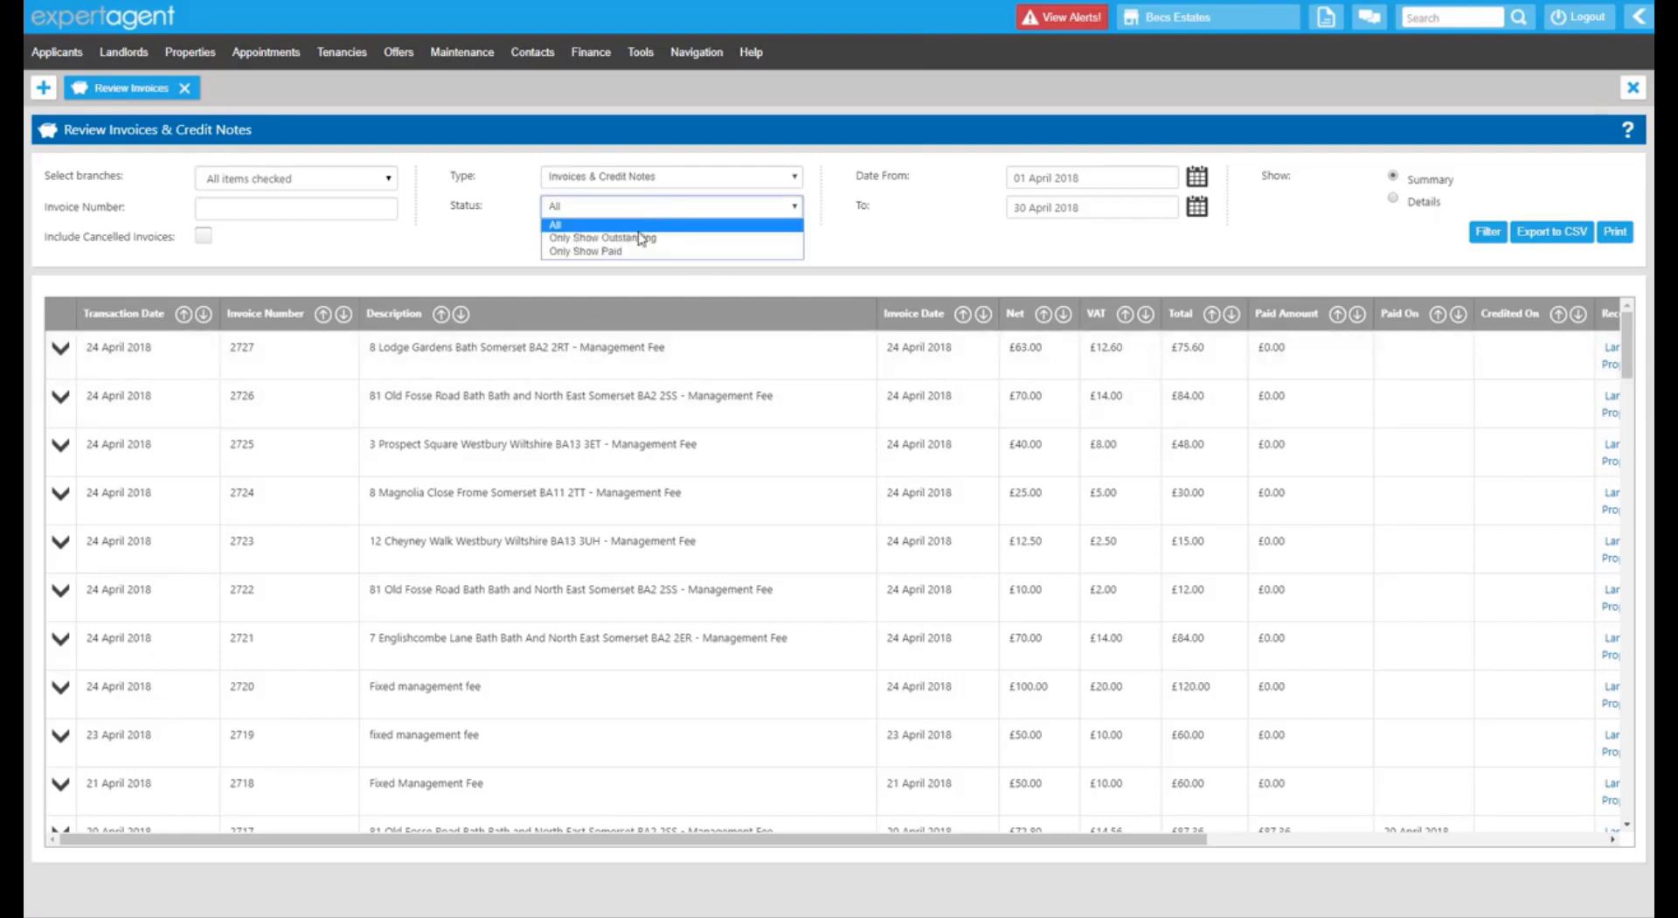
click(641, 234)
click(1485, 236)
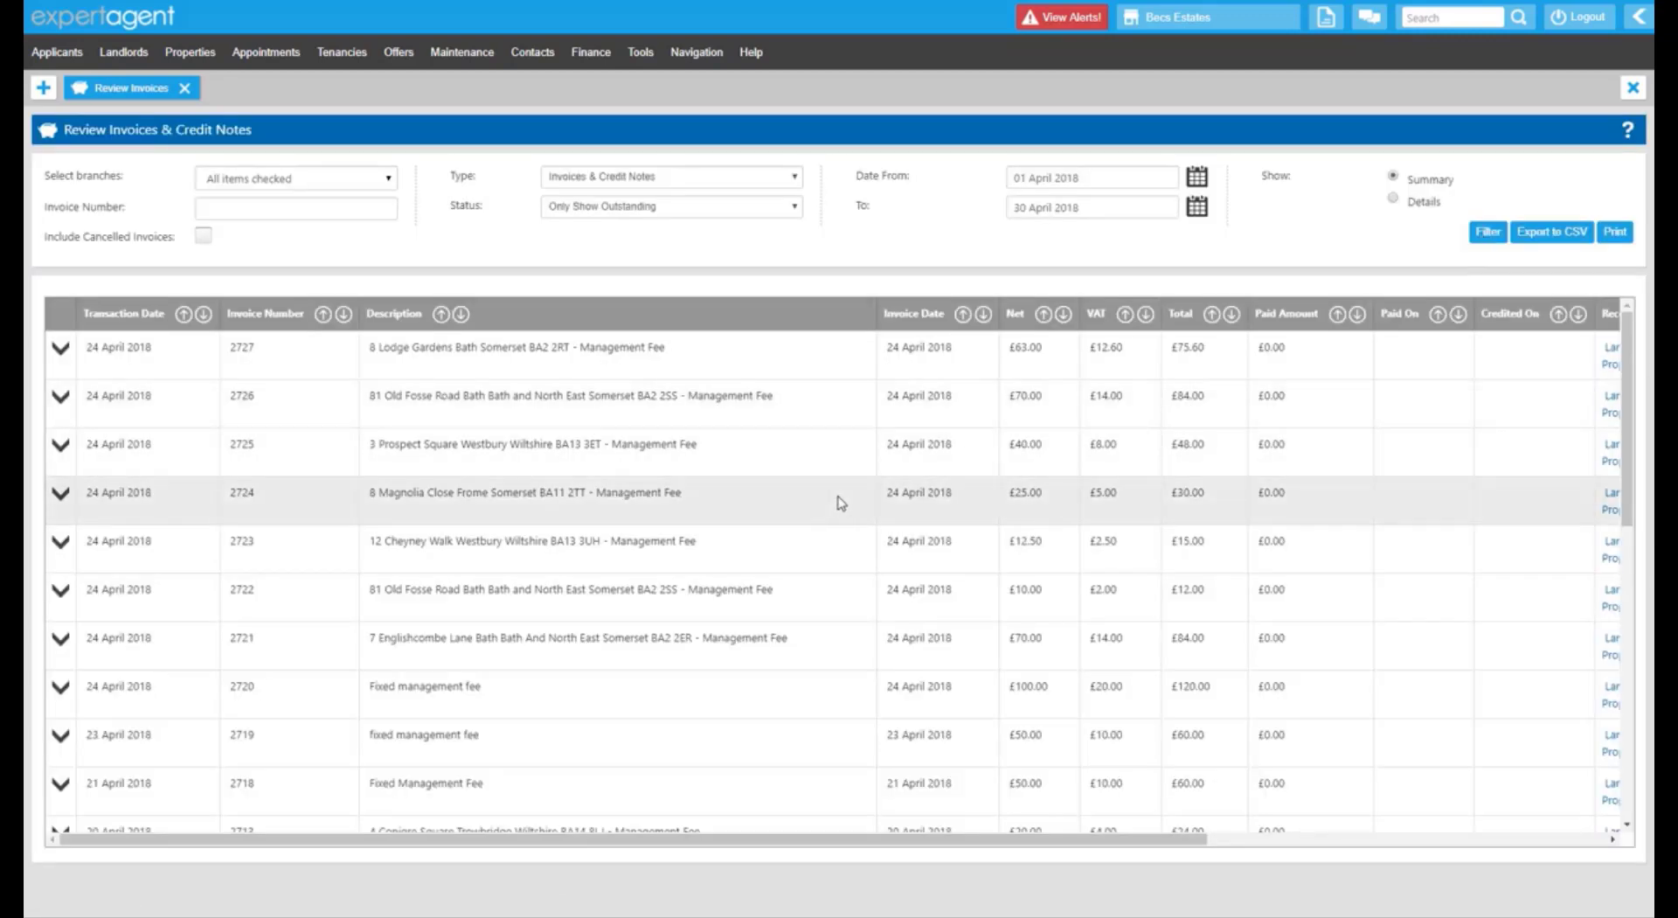
scroll(840, 498, down, 1)
scroll(842, 503, down, 1)
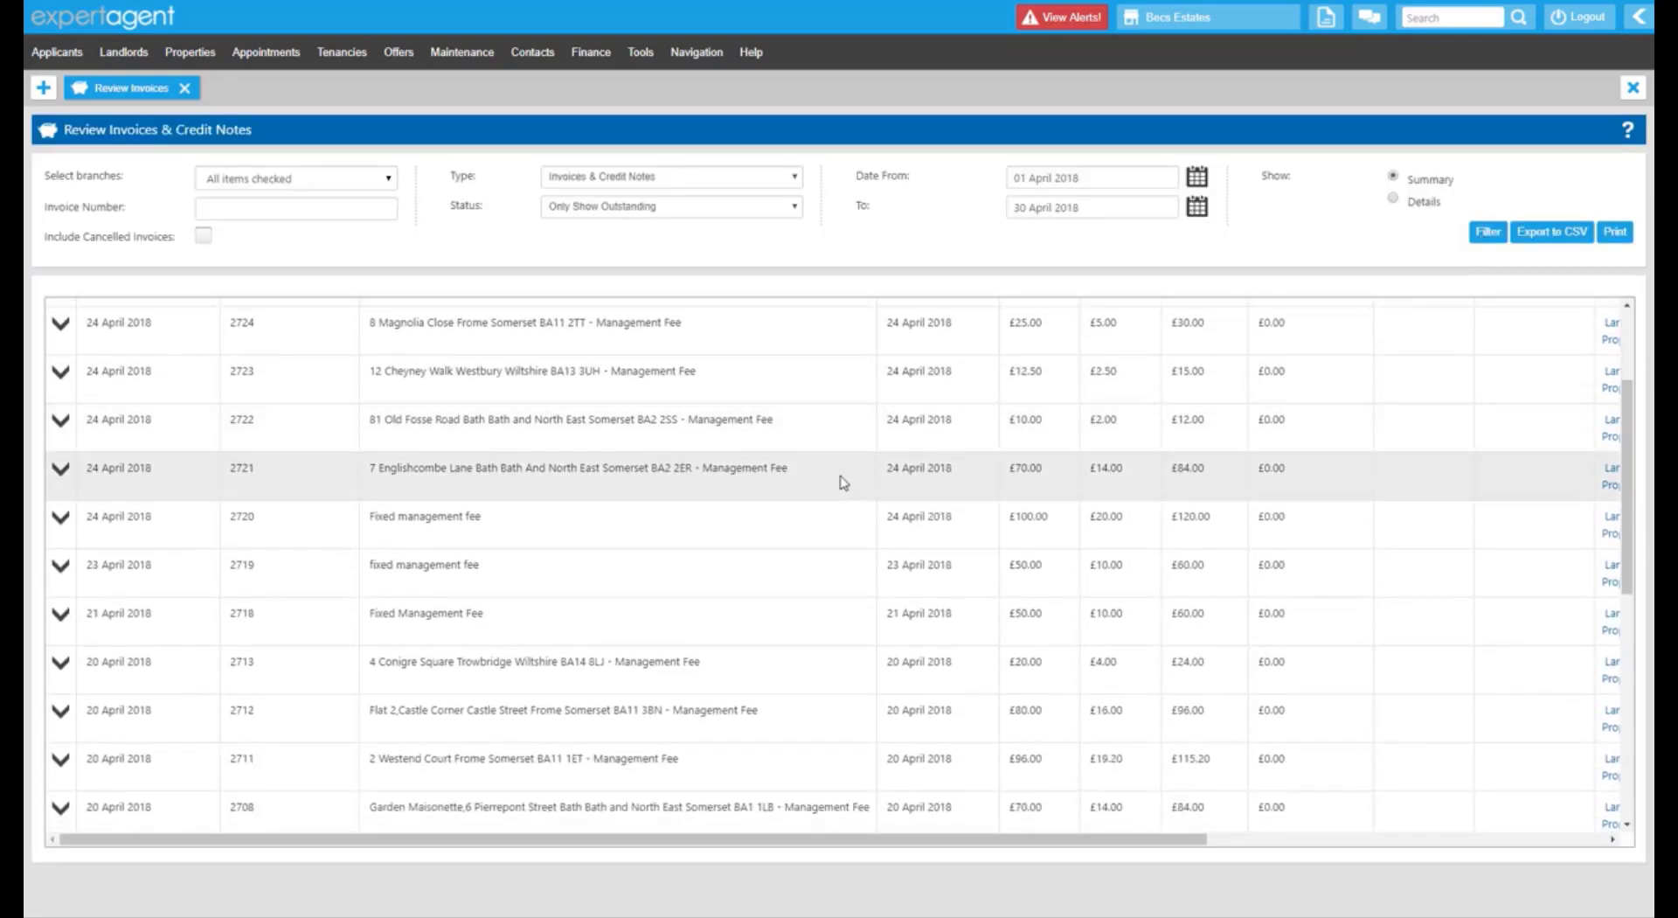
scroll(840, 482, down, 5)
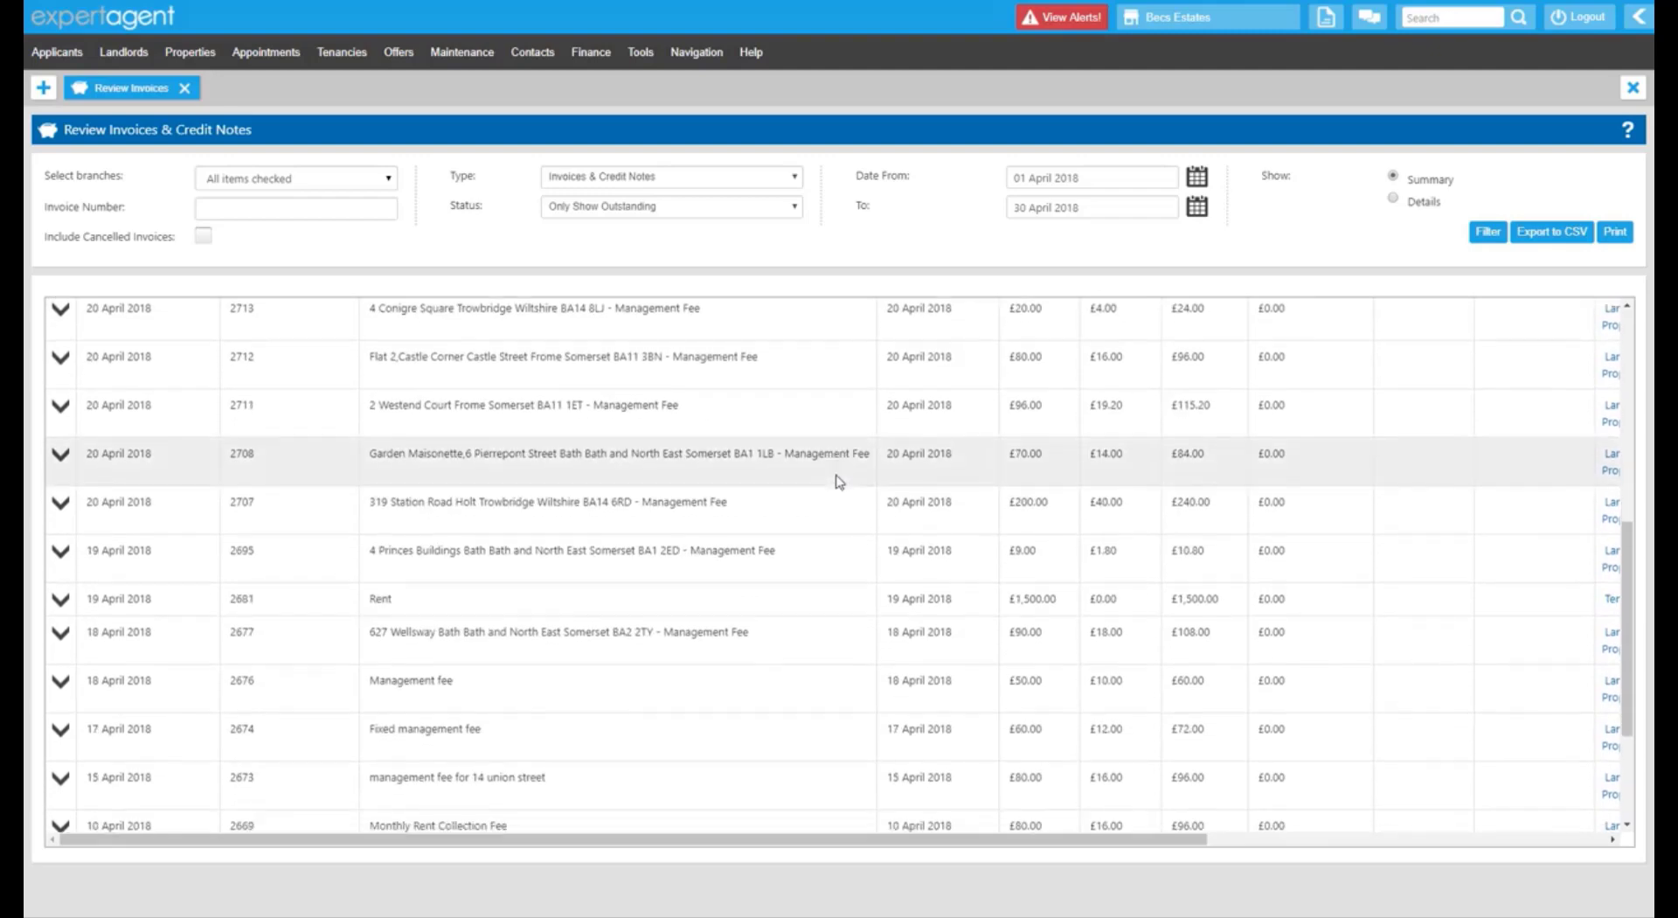
scroll(833, 463, up, 2)
scroll(835, 450, down, 3)
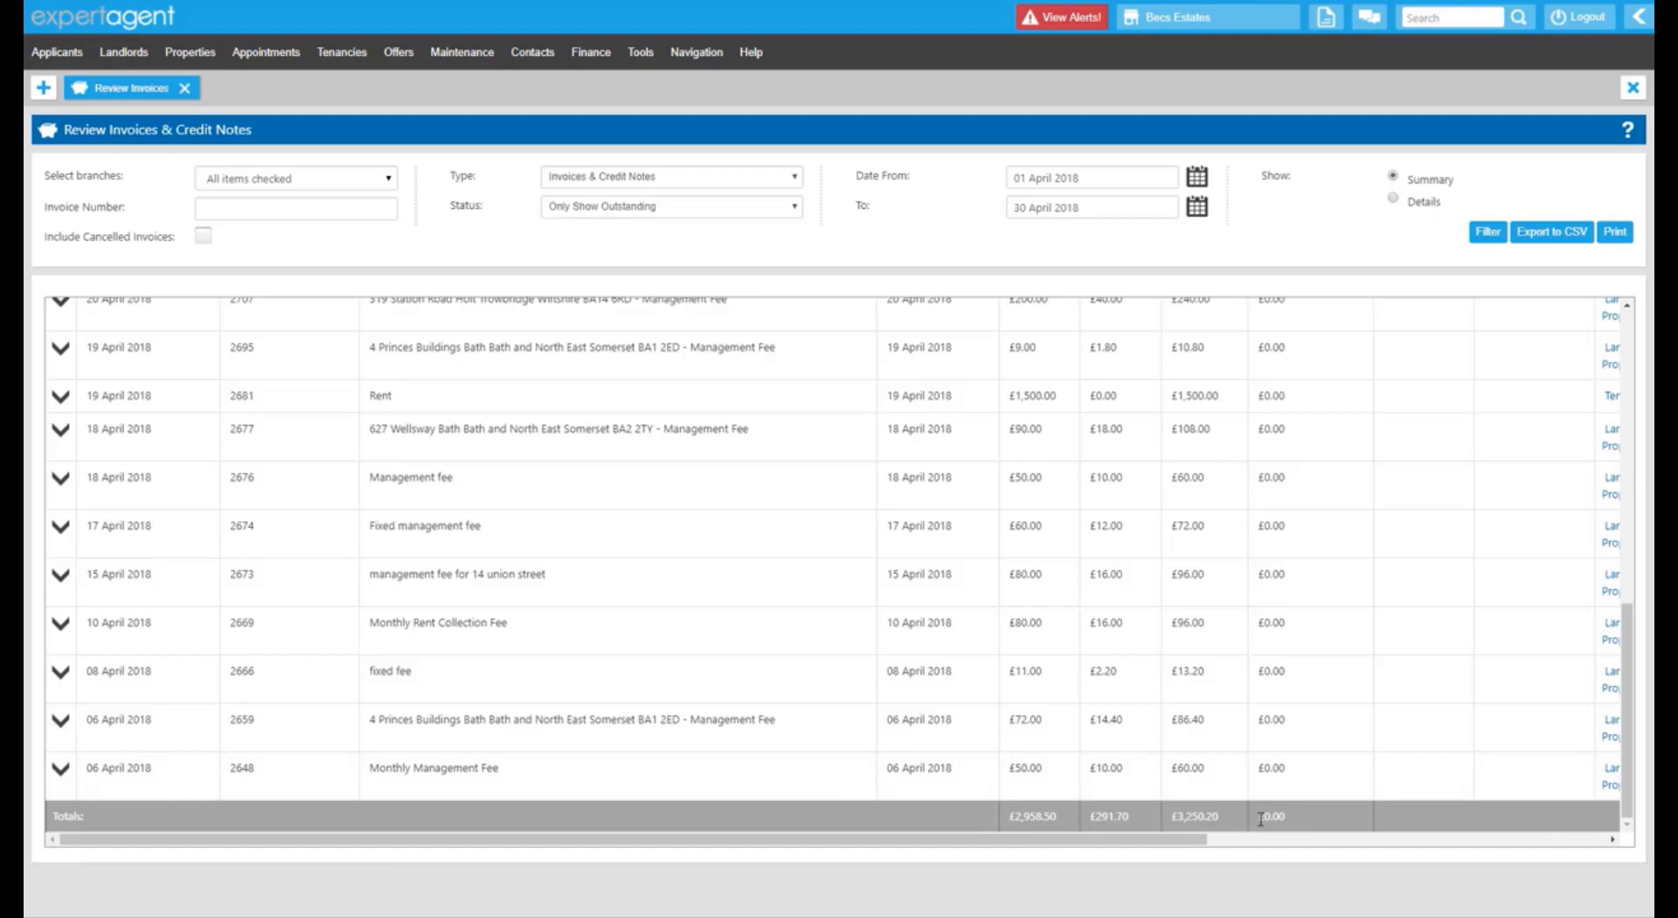
drag(1260, 819, 1276, 814)
scroll(1290, 813, up, 10)
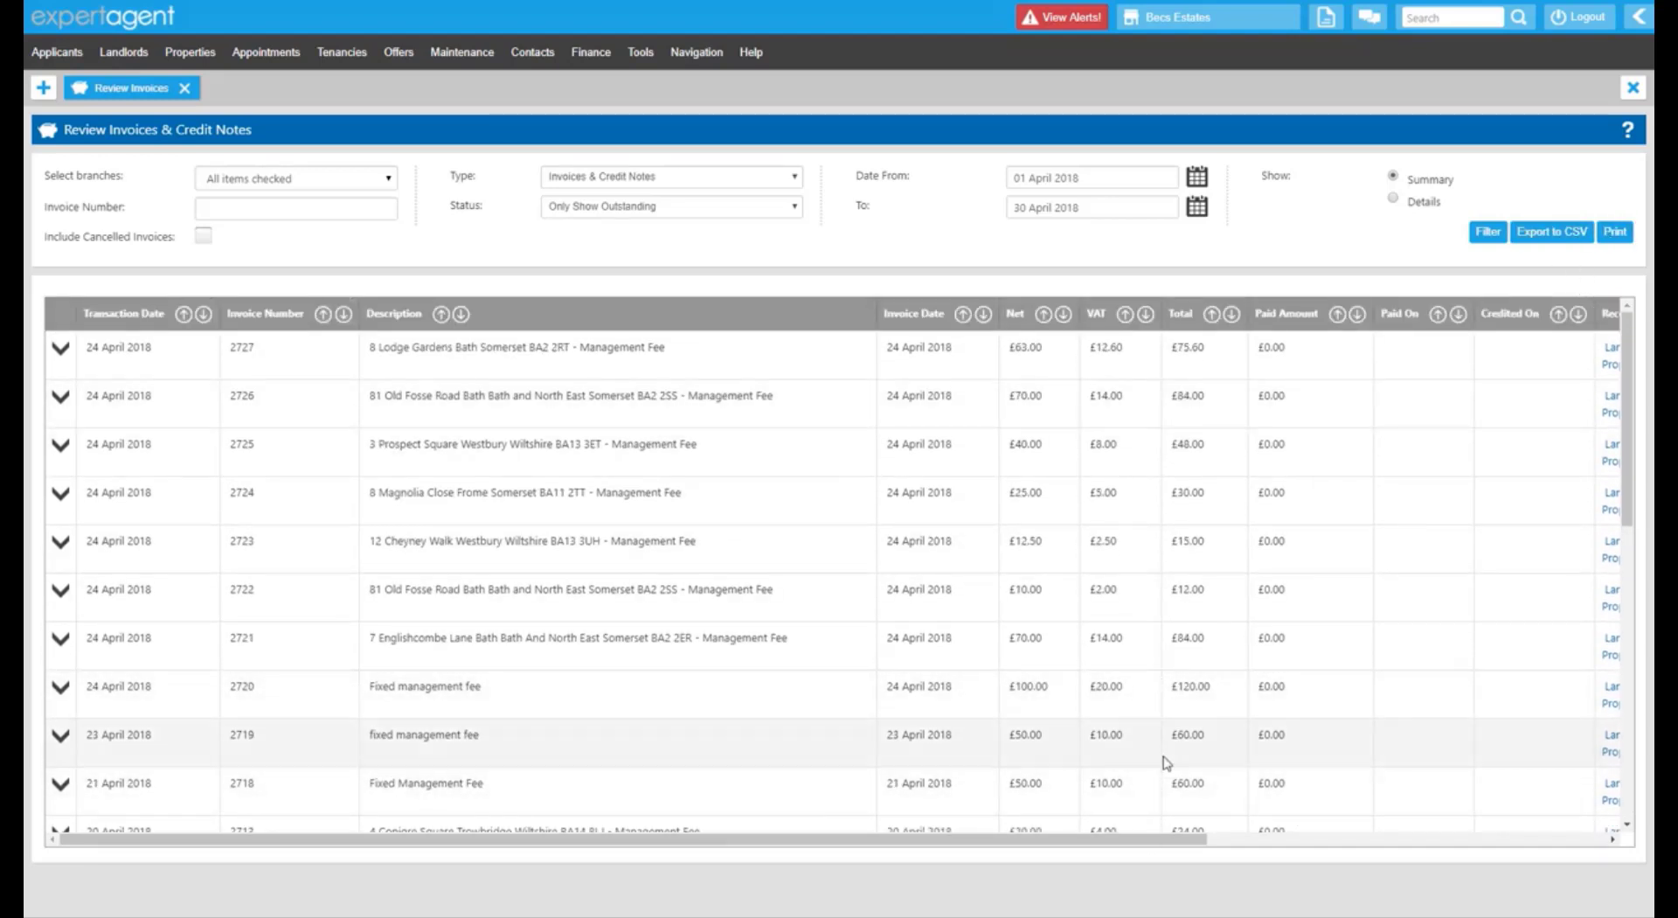
drag(1135, 840, 1340, 869)
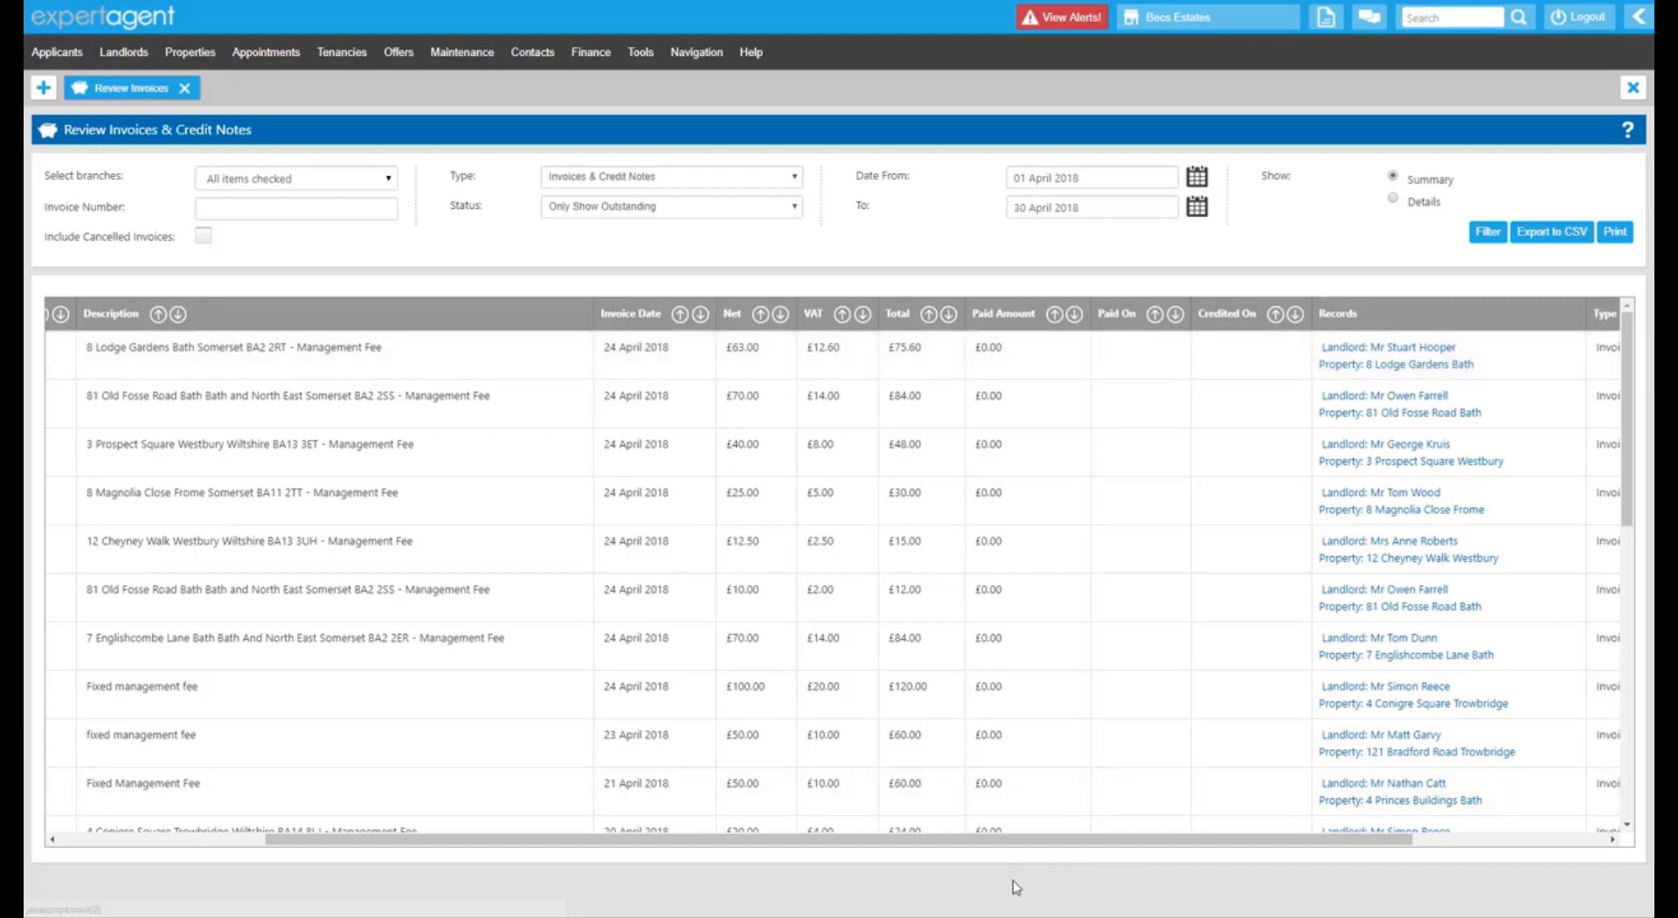
drag(1012, 840, 654, 818)
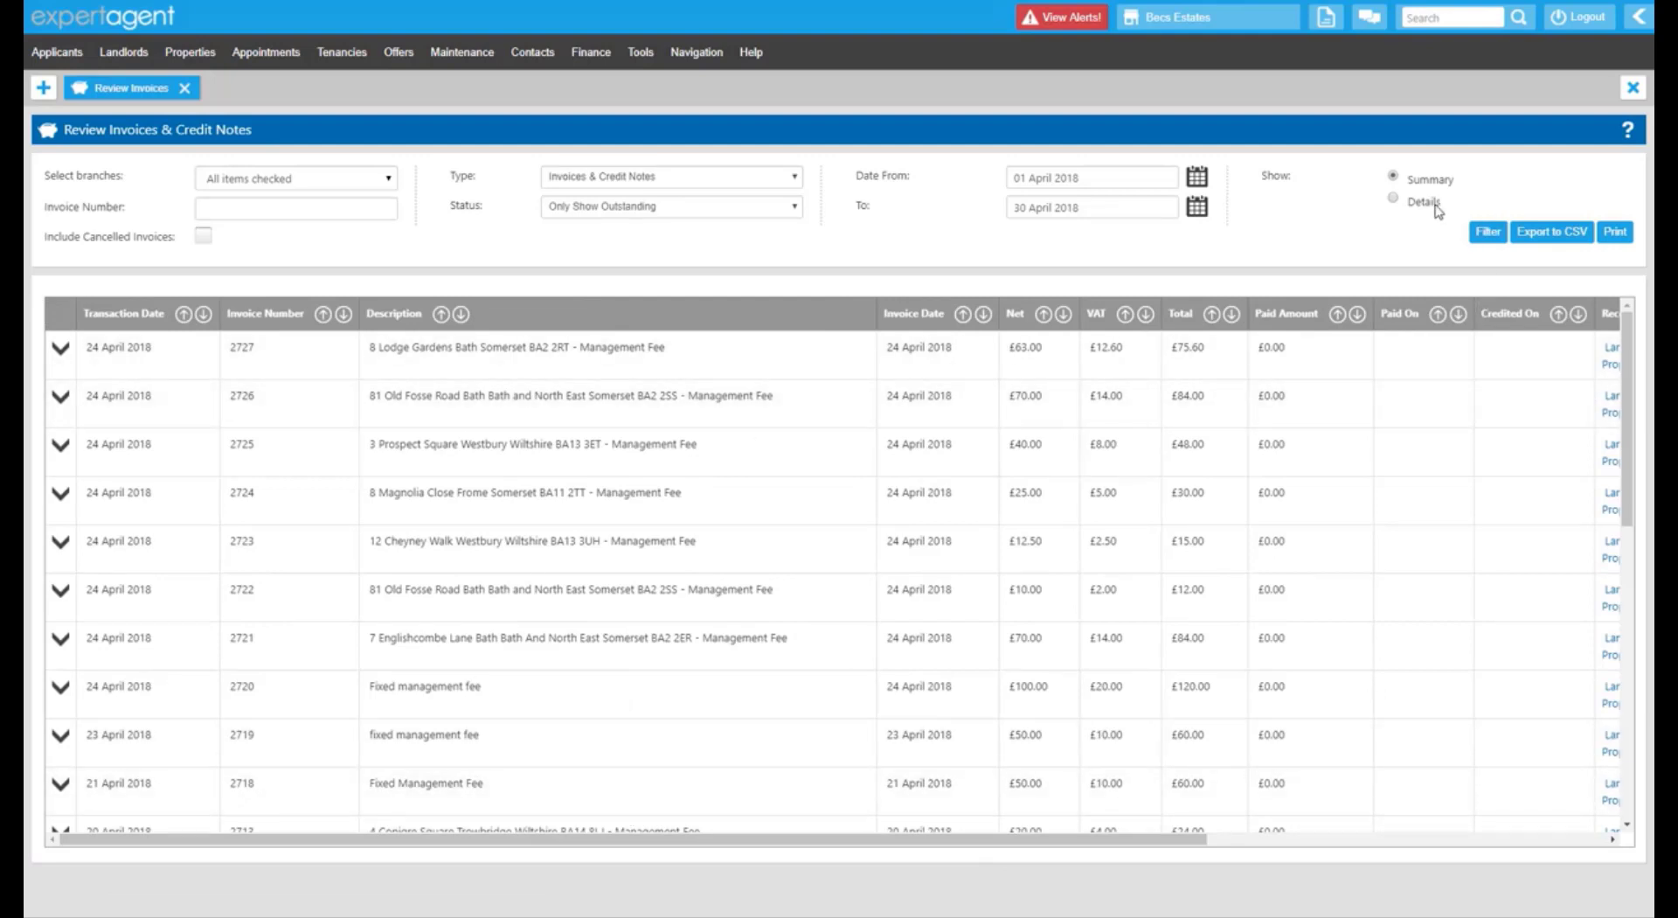
Refilter the outstanding April invoices in Details view and scroll through nominal codes and line amounts.
click(1395, 201)
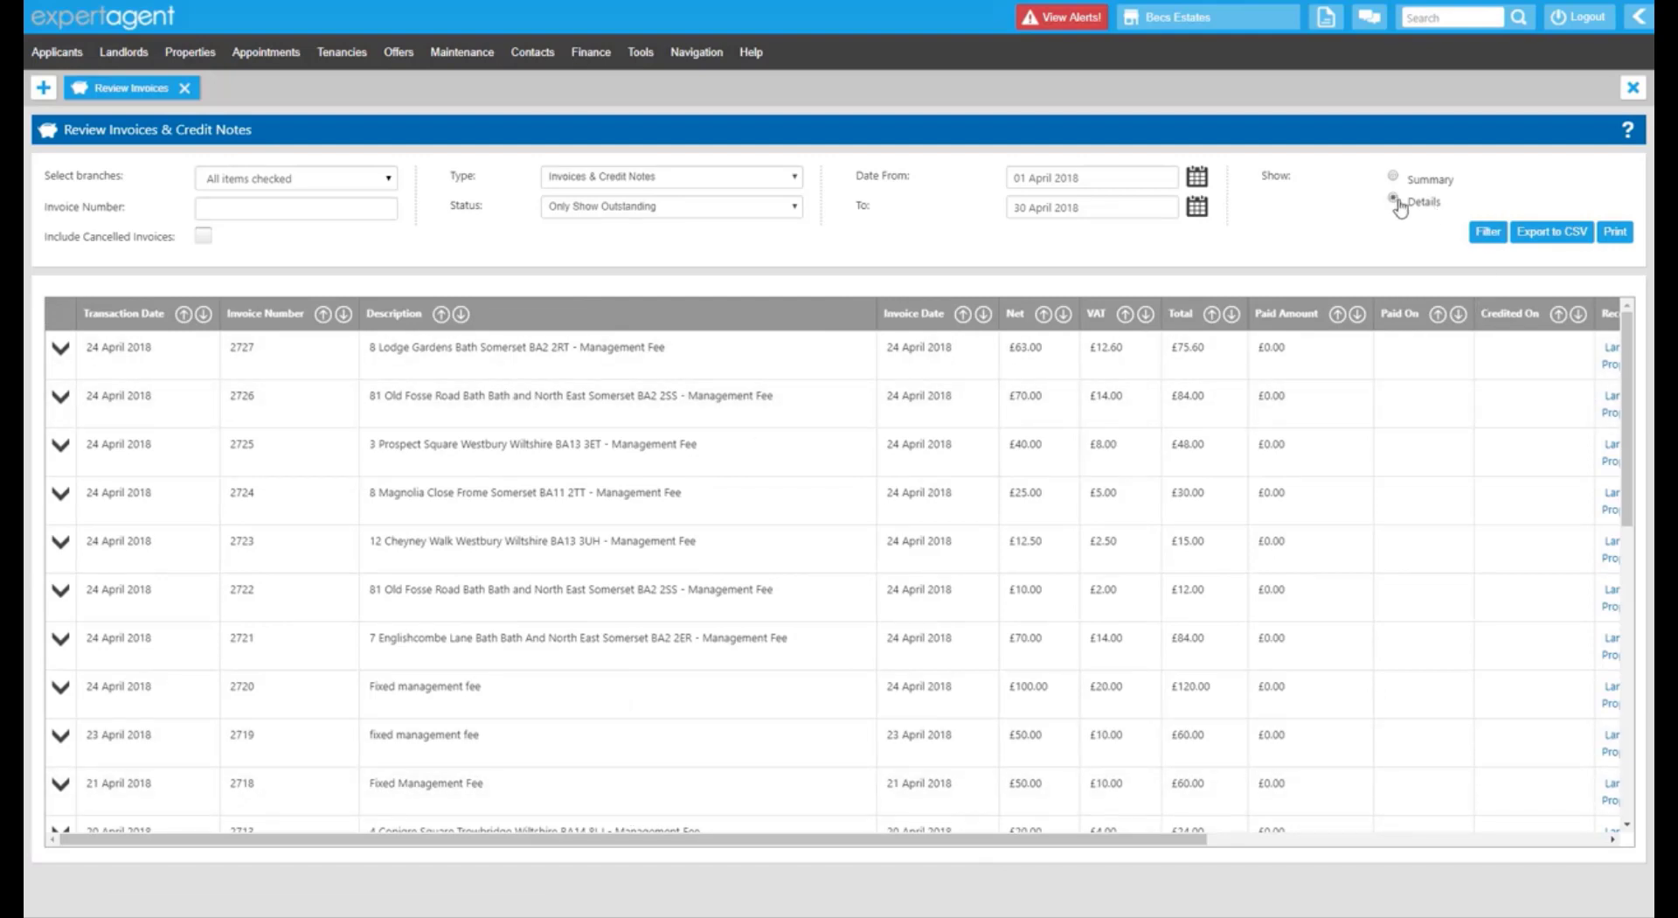
click(1496, 244)
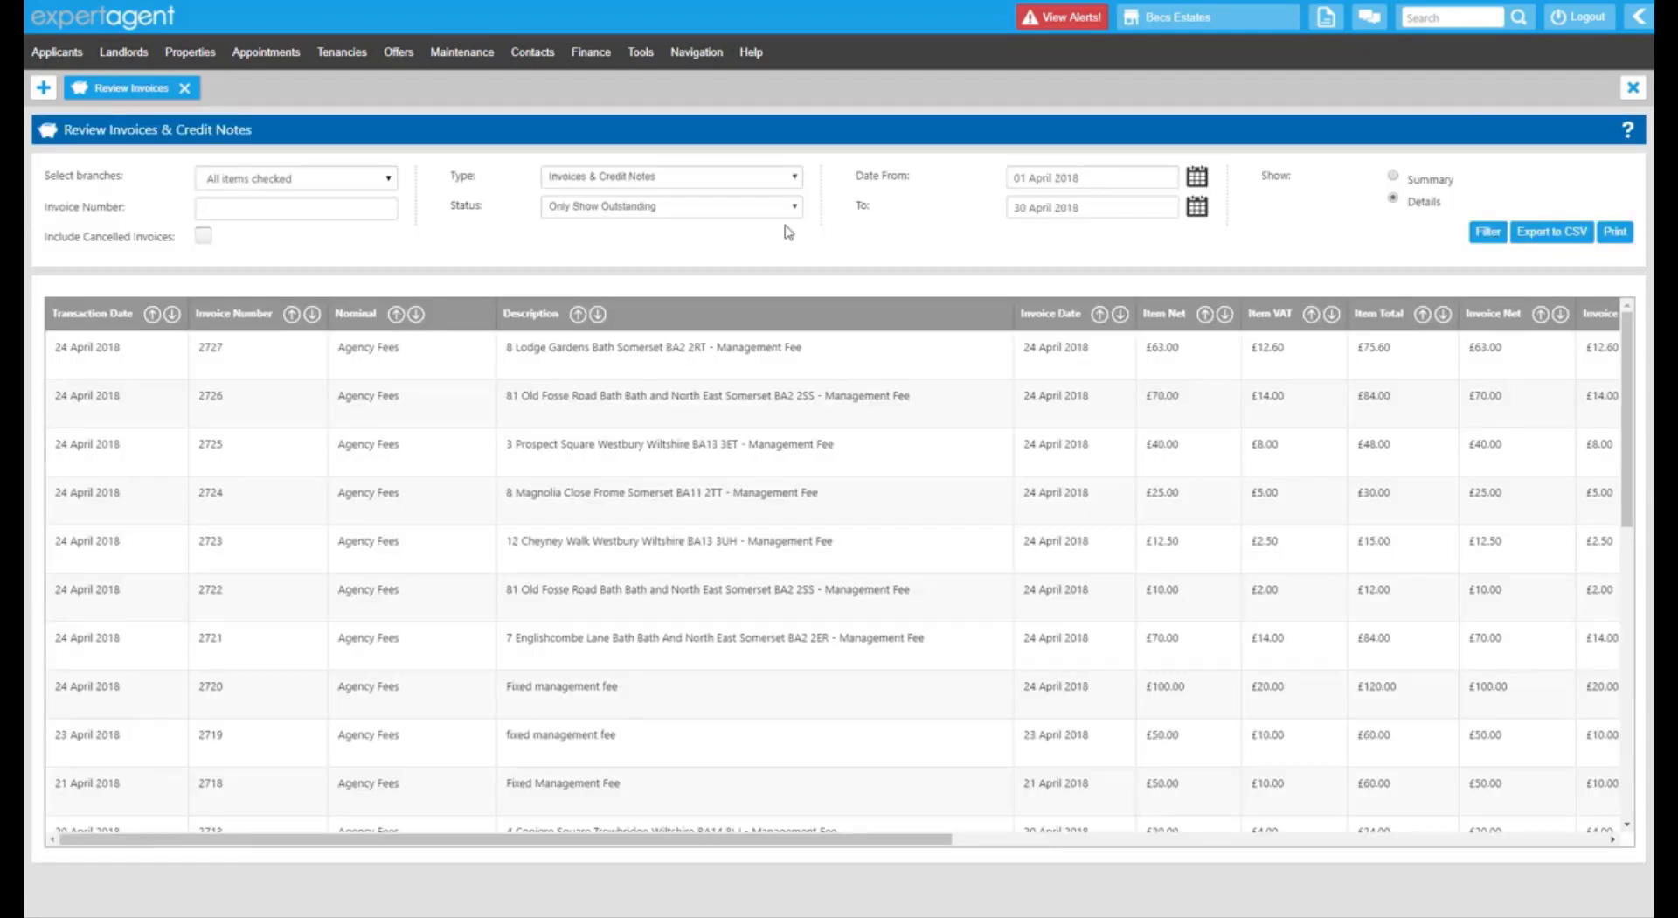
drag(336, 313, 371, 313)
drag(944, 841, 880, 872)
scroll(1310, 374, down, 5)
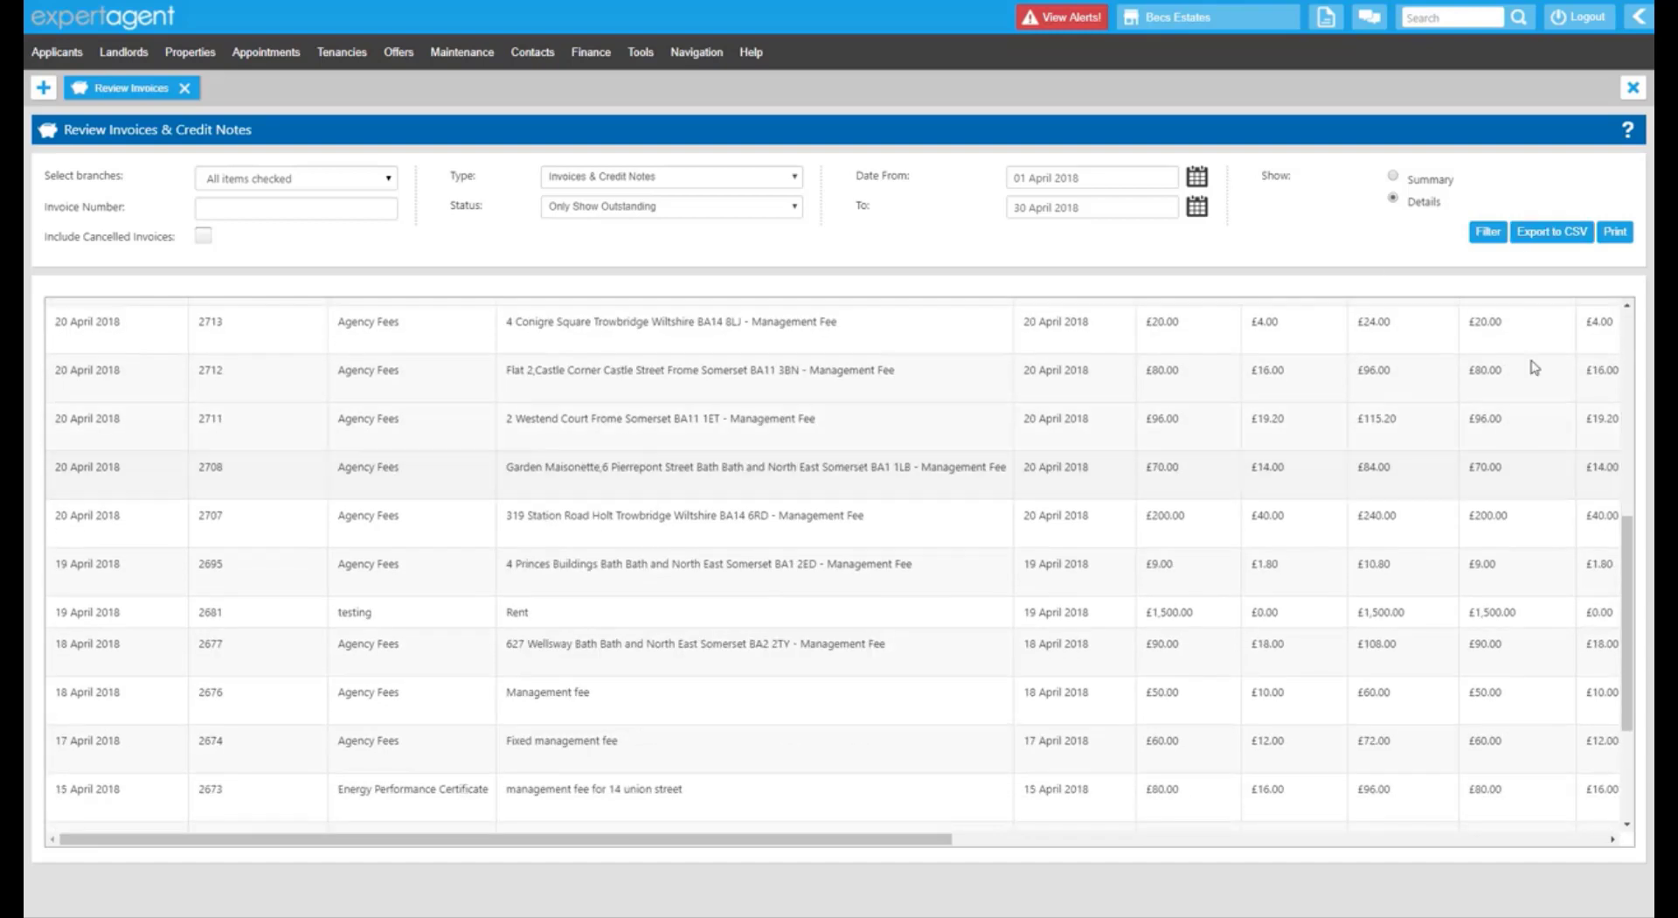
scroll(1487, 377, down, 3)
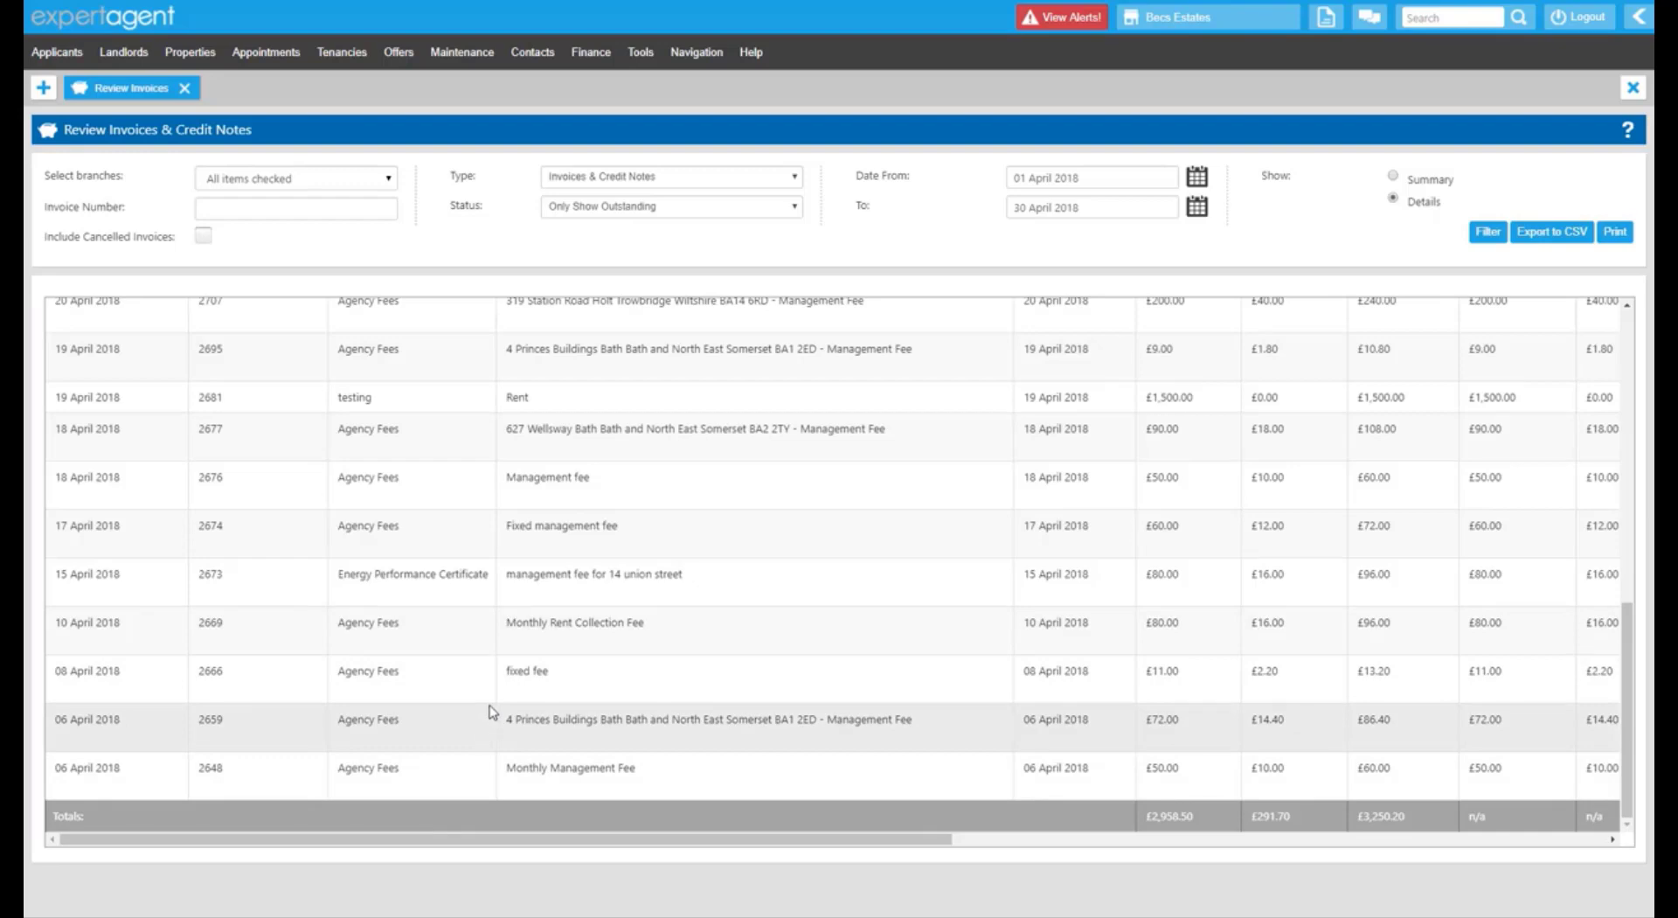
scroll(492, 712, up, 10)
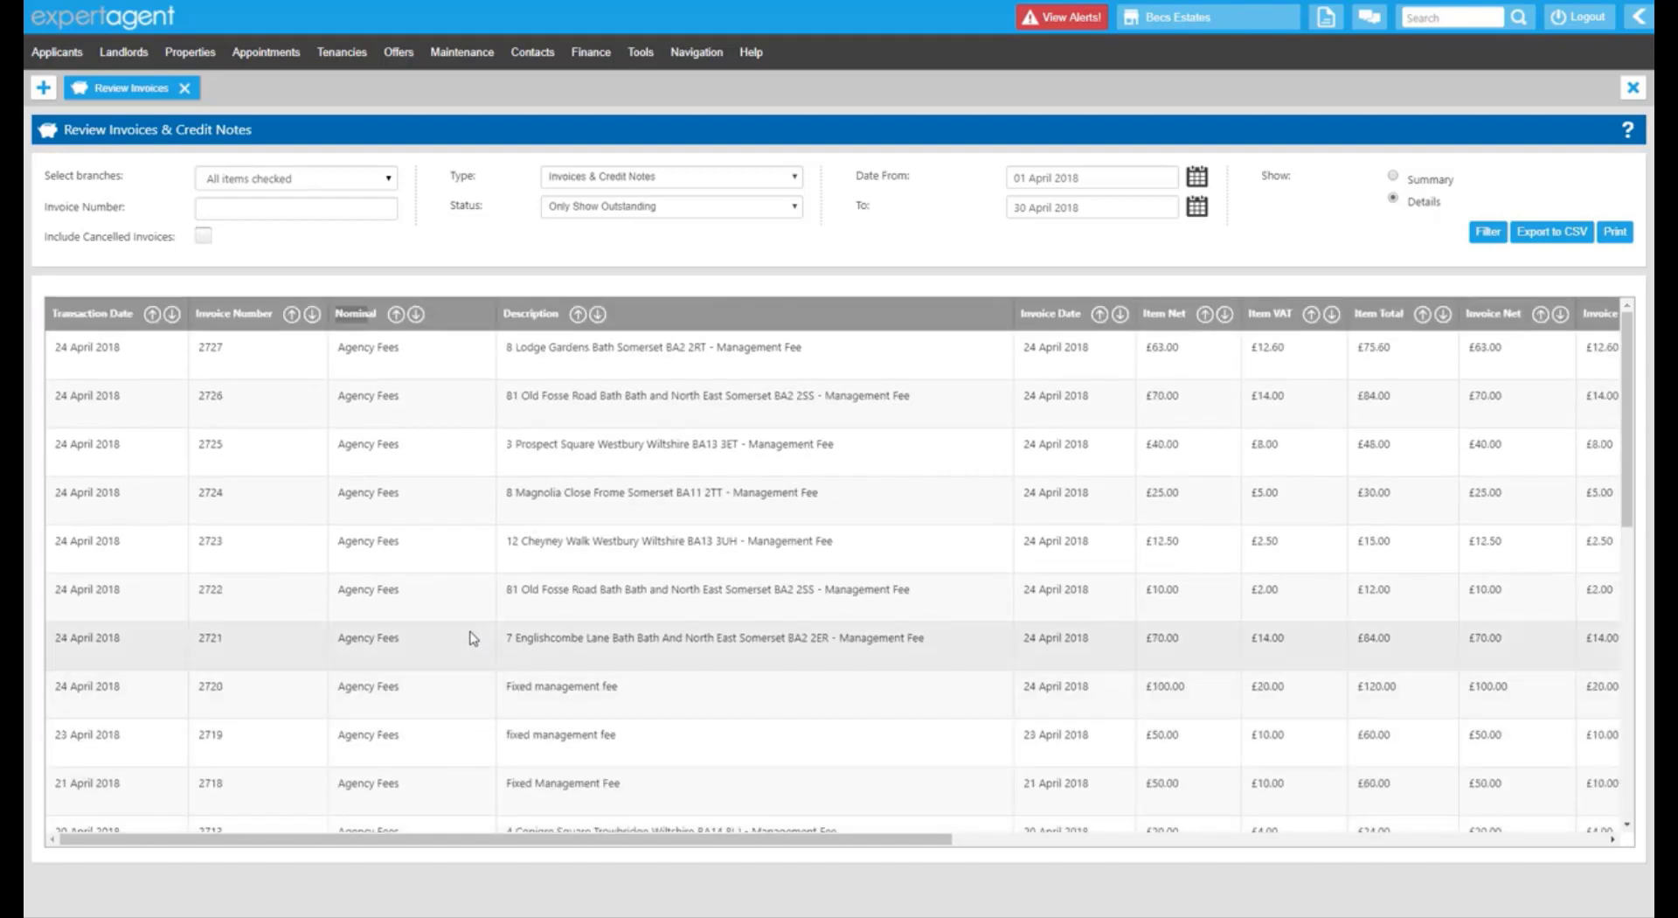
Open Finance > Review > Purchase Invoices in a new tab.
click(187, 90)
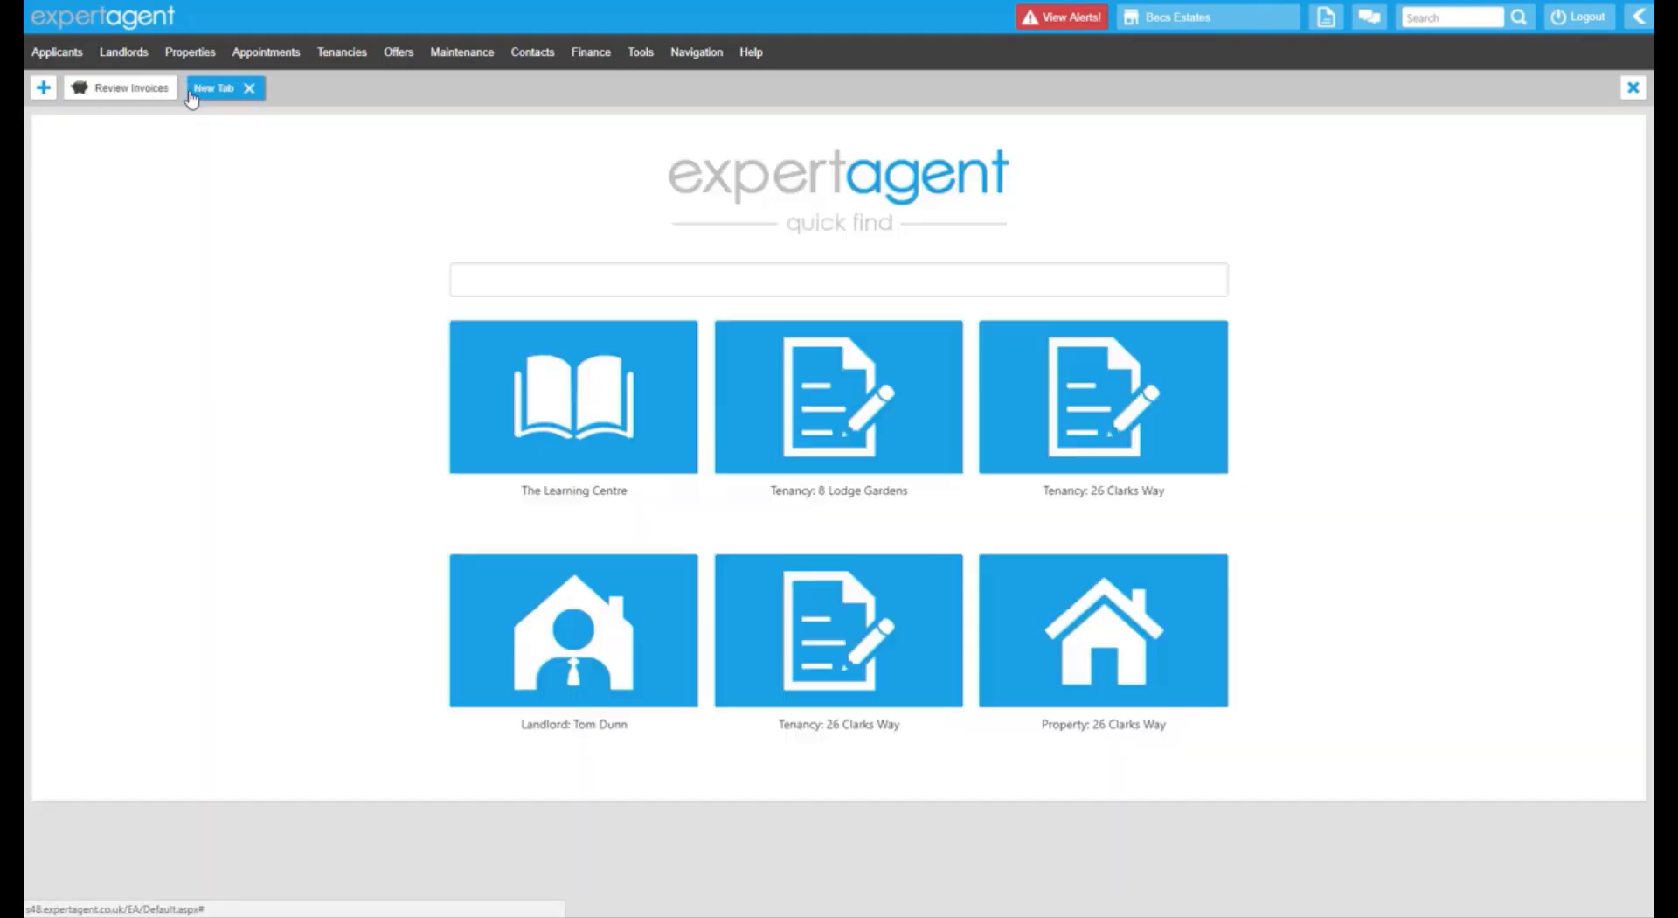
click(594, 55)
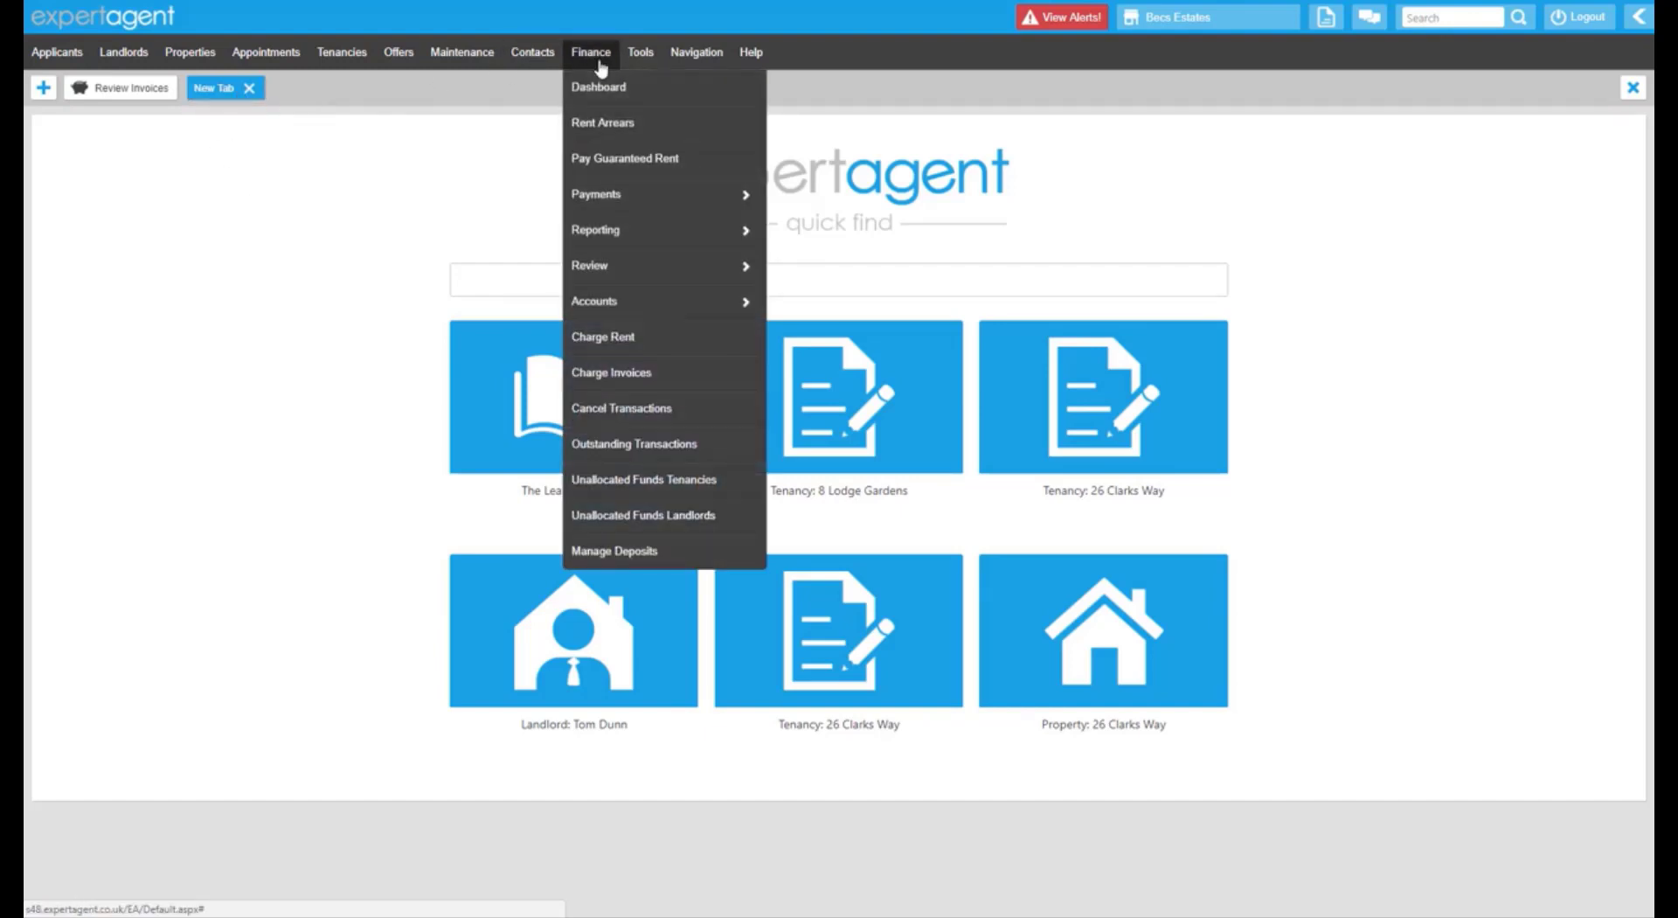
mouse_move(631, 262)
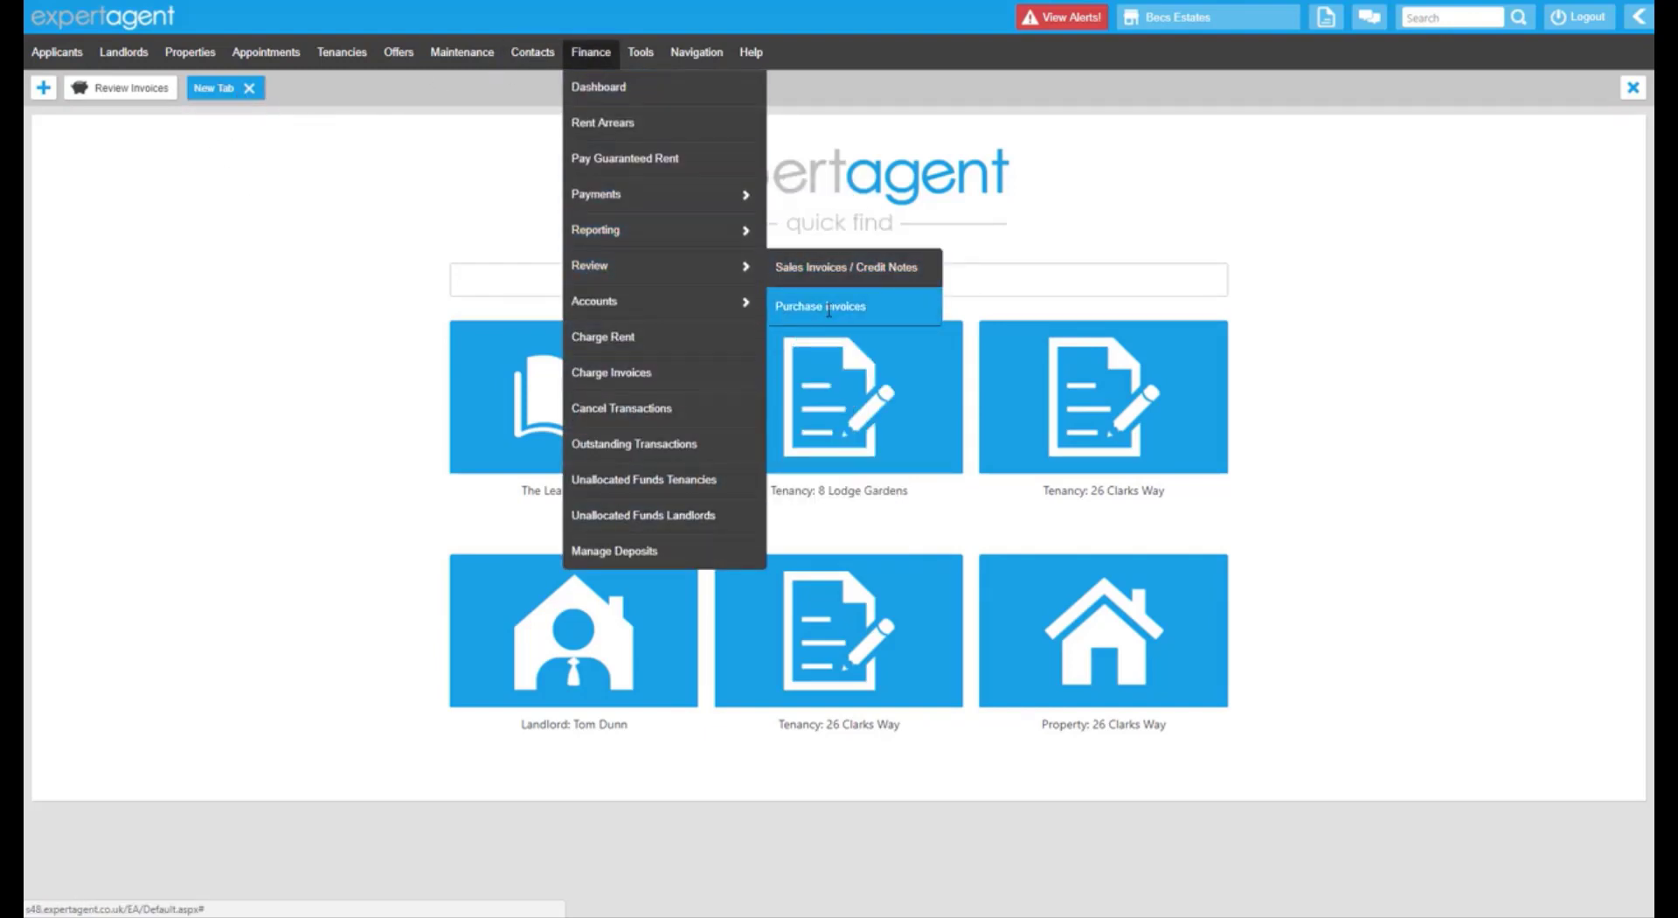
click(827, 309)
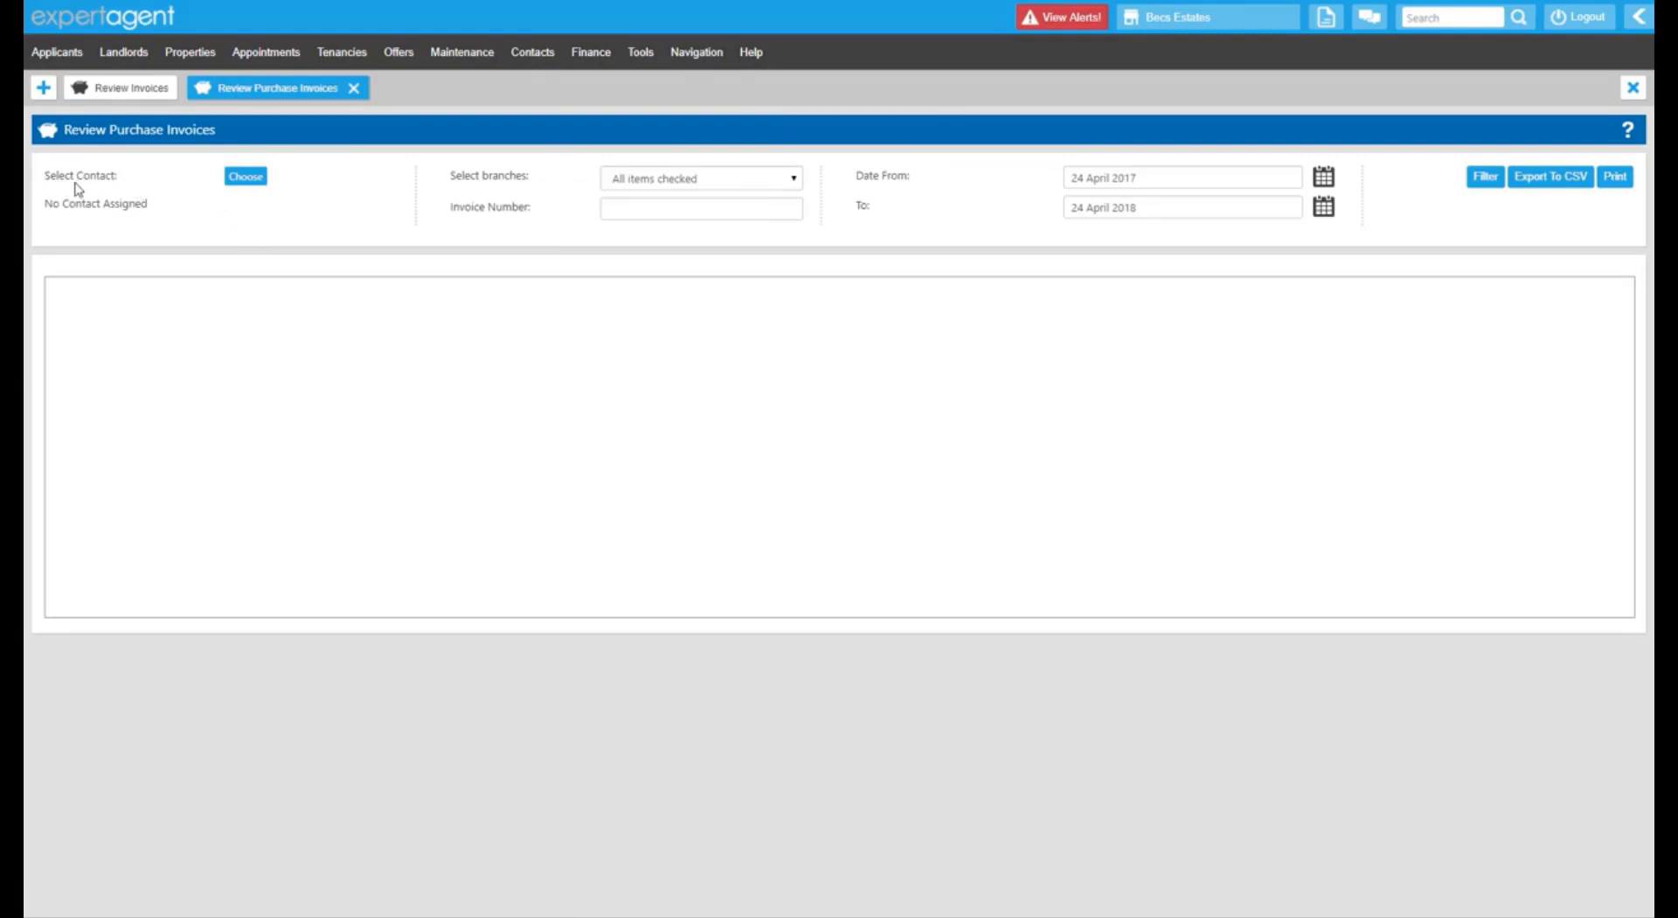
drag(59, 178, 114, 178)
Set Date From to 01 April 2018, keeping the default branches, and filter the purchase invoices.
click(625, 180)
click(566, 181)
click(634, 210)
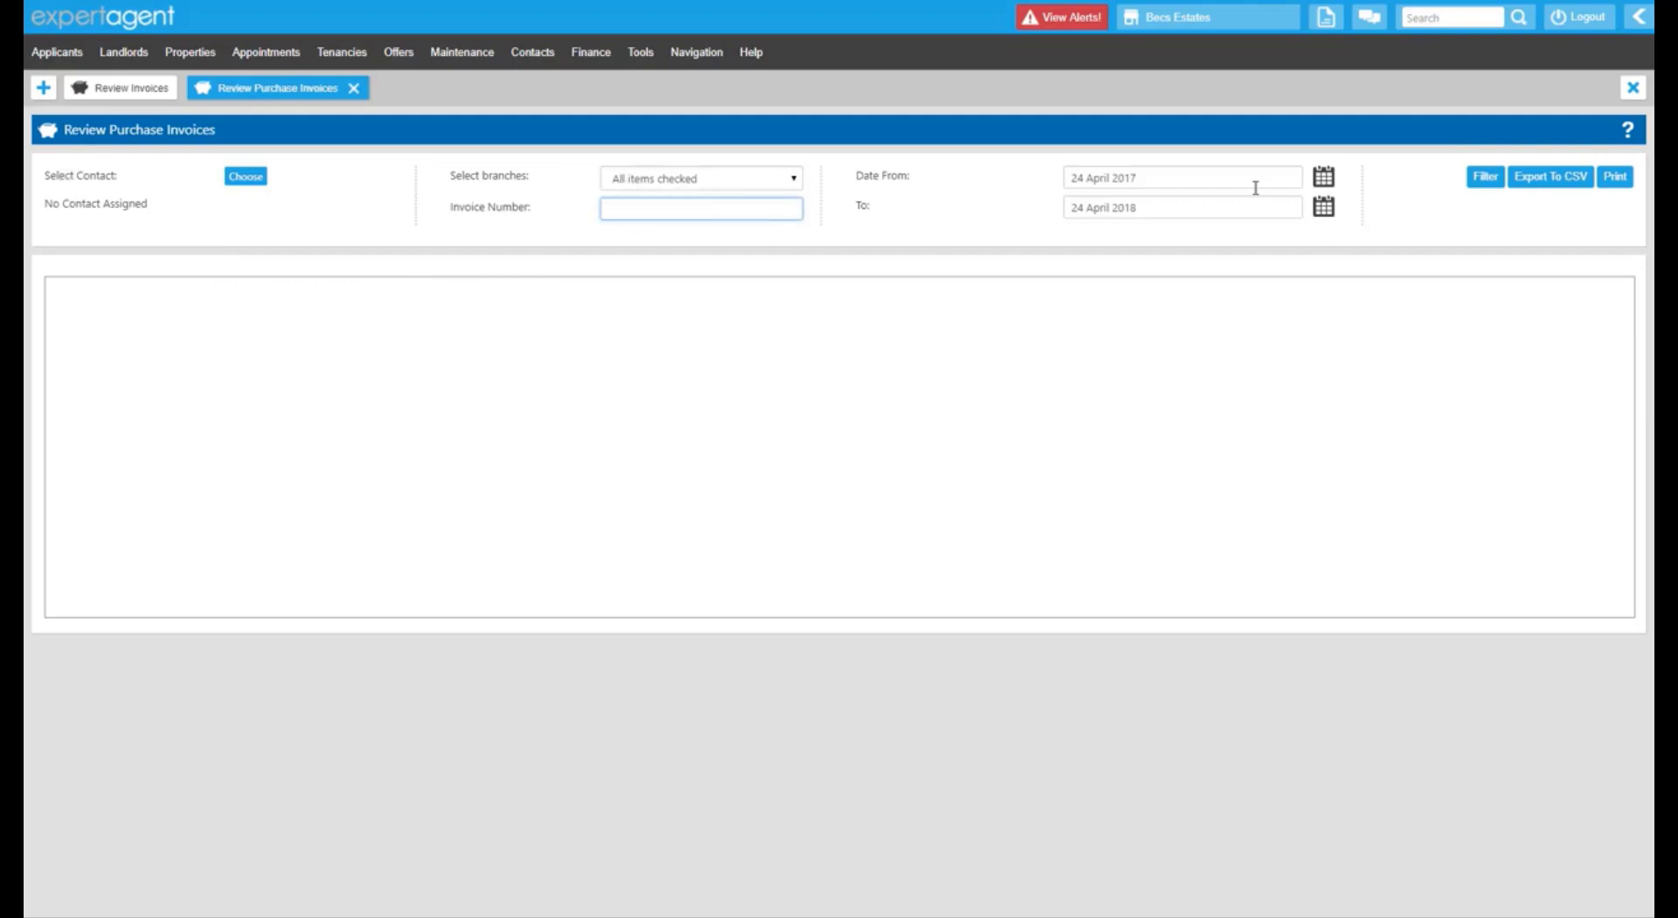
click(1323, 177)
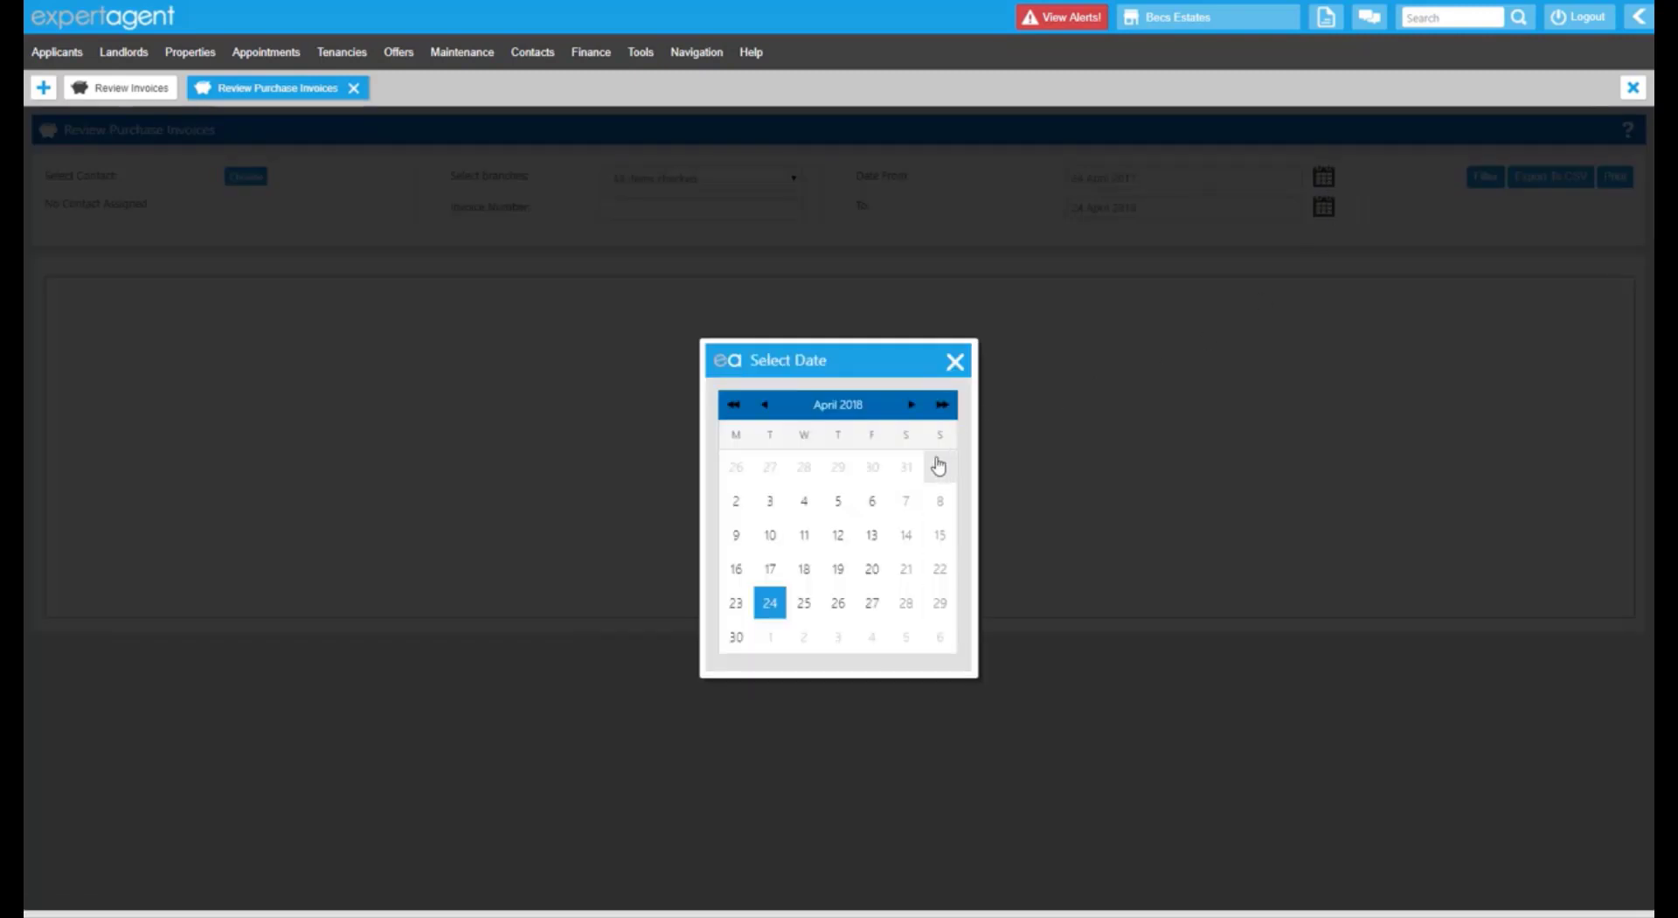
click(940, 467)
click(1488, 177)
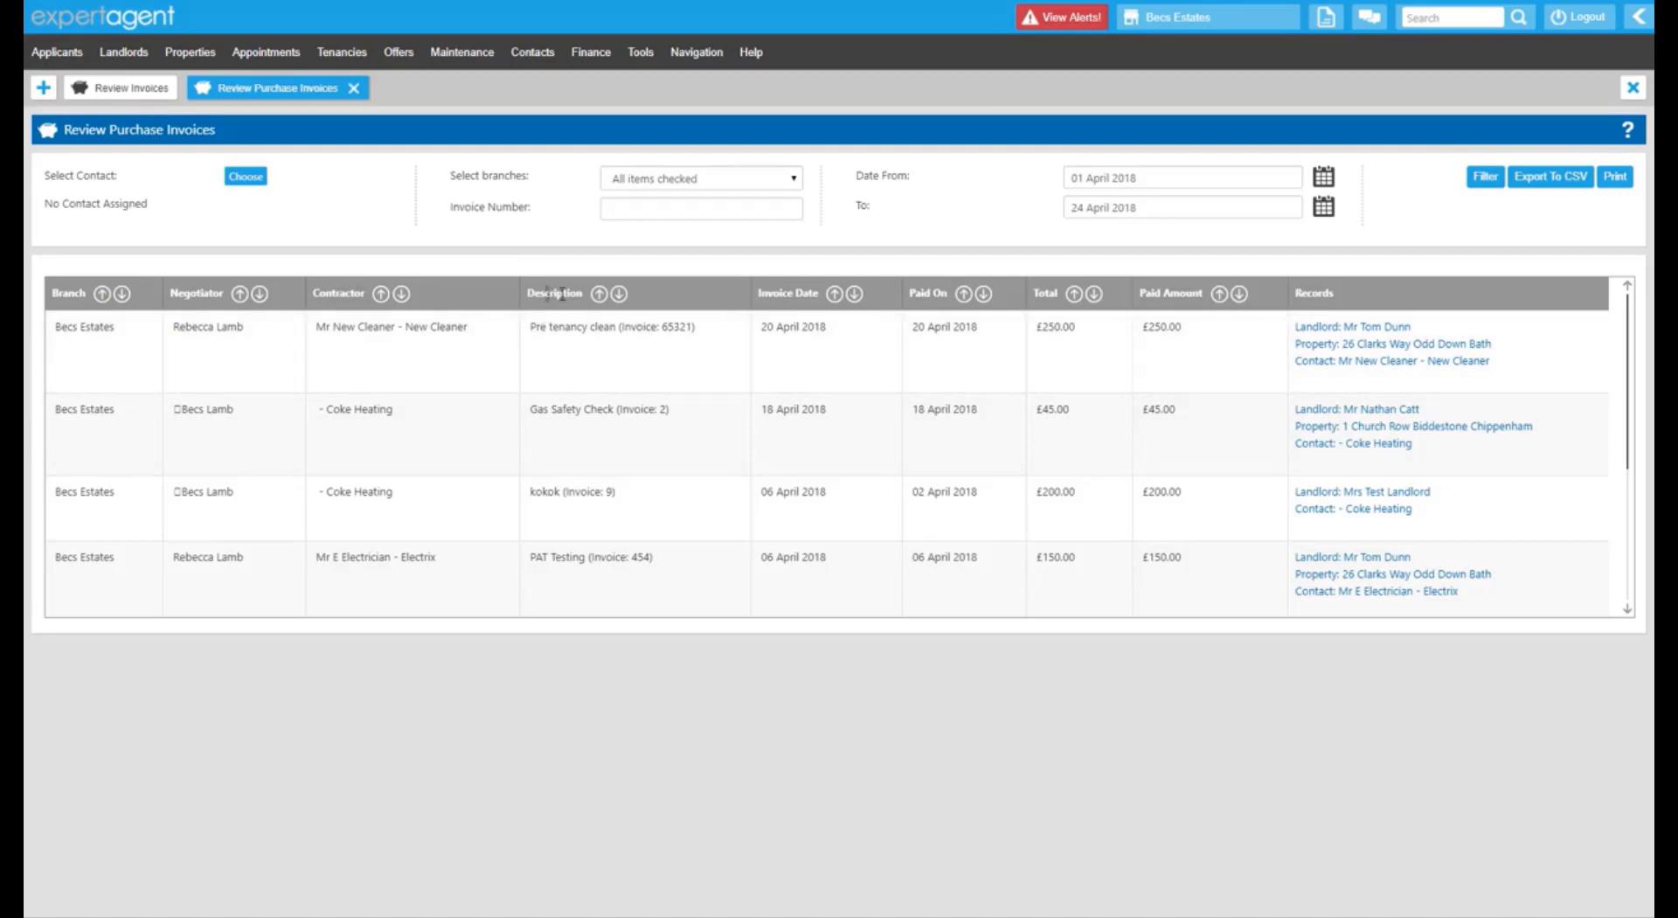
drag(562, 294, 575, 294)
drag(773, 294, 813, 294)
drag(920, 295, 936, 293)
drag(1038, 293, 1050, 294)
drag(1165, 296, 1221, 303)
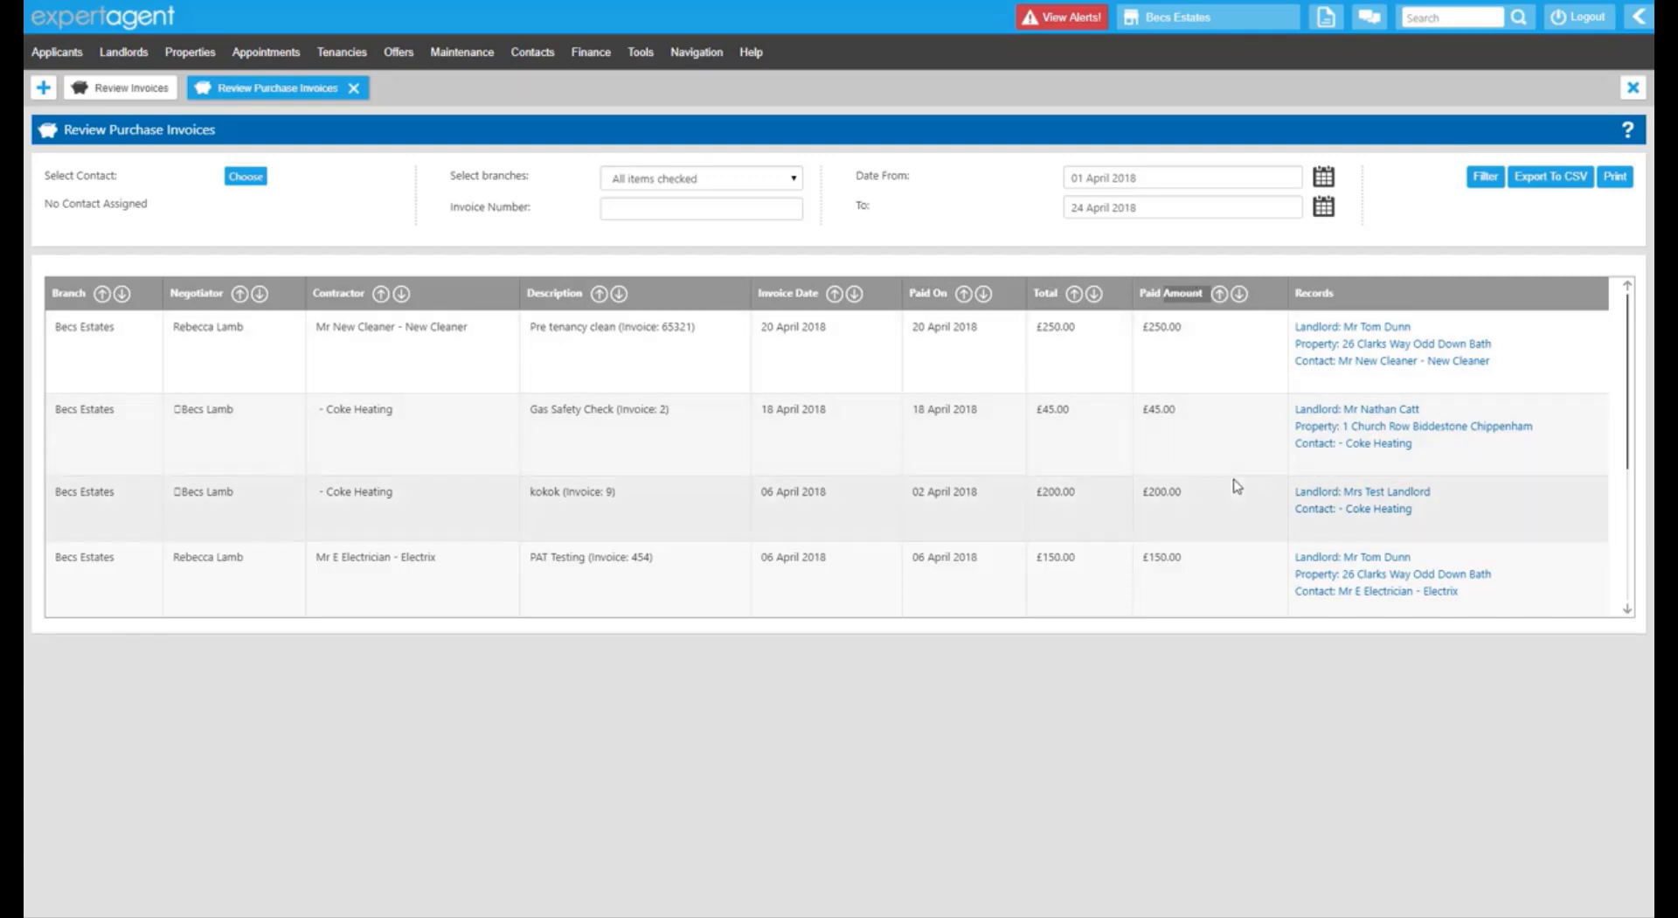
scroll(1232, 481, down, 2)
scroll(1233, 488, up, 2)
scroll(1232, 489, down, 2)
scroll(1206, 472, up, 2)
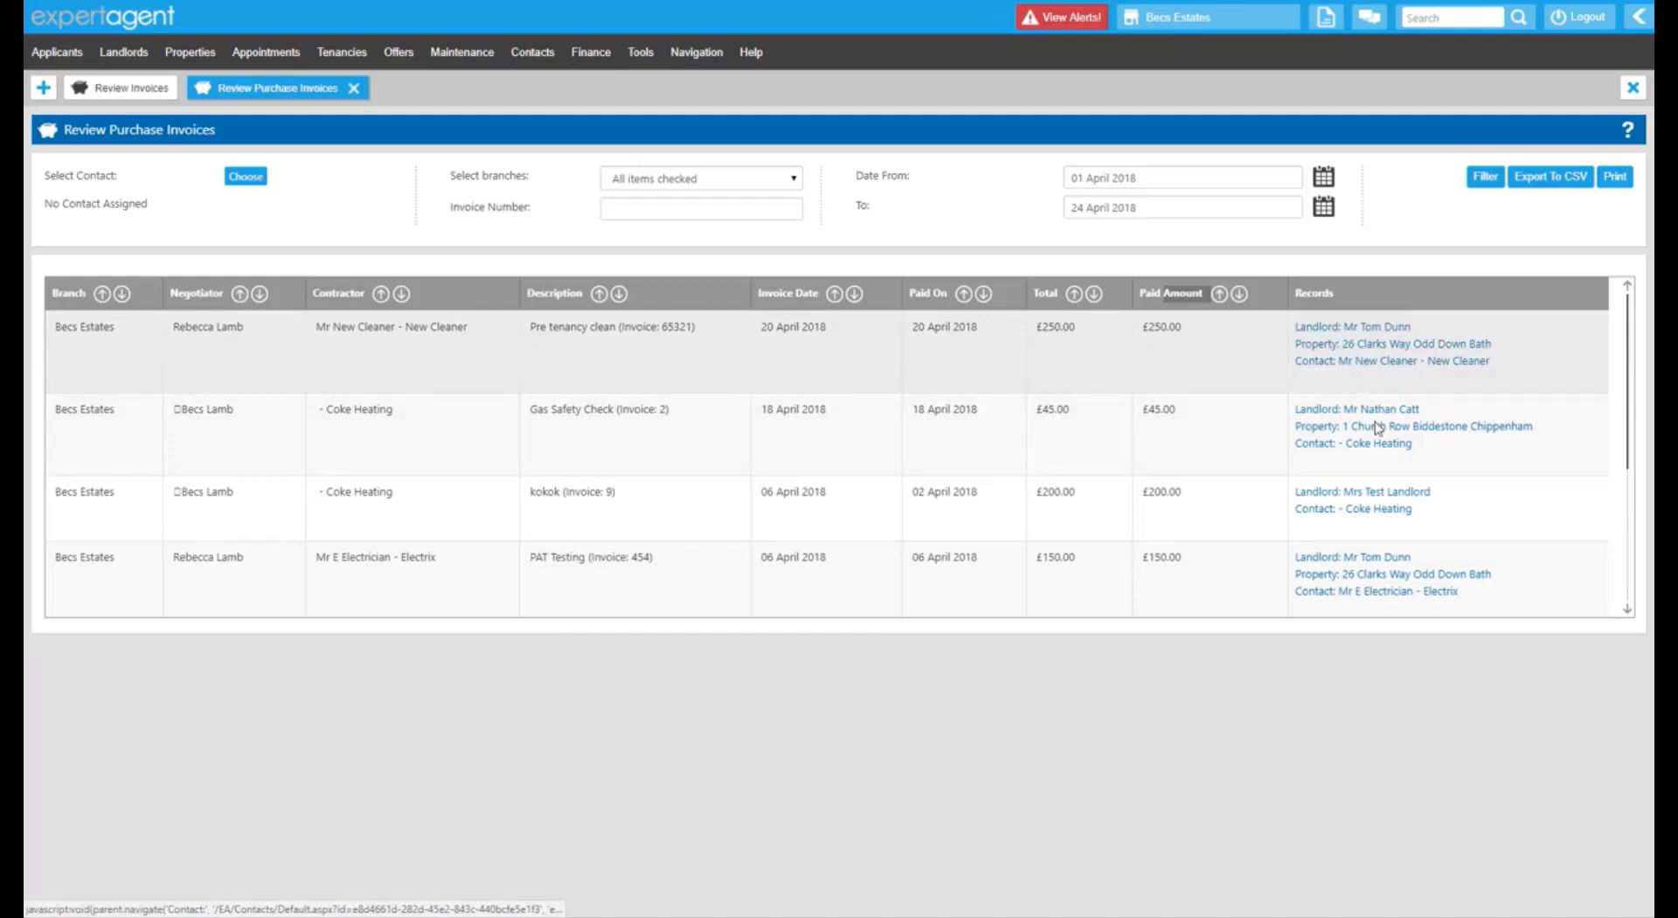
scroll(1372, 432, down, 3)
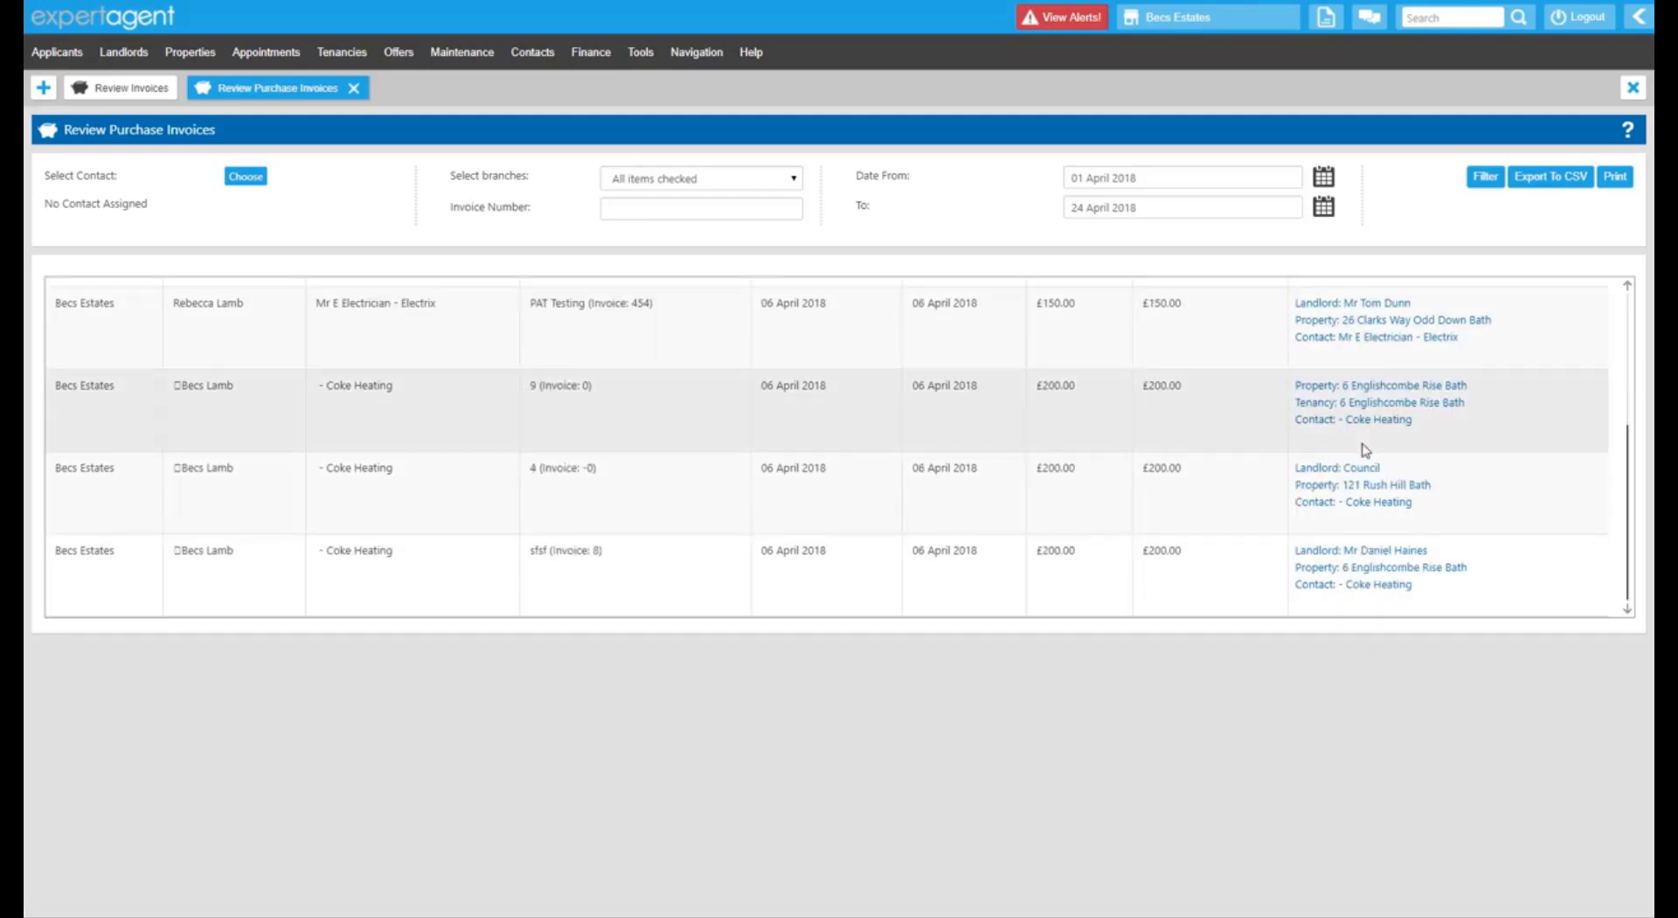
scroll(1365, 451, up, 3)
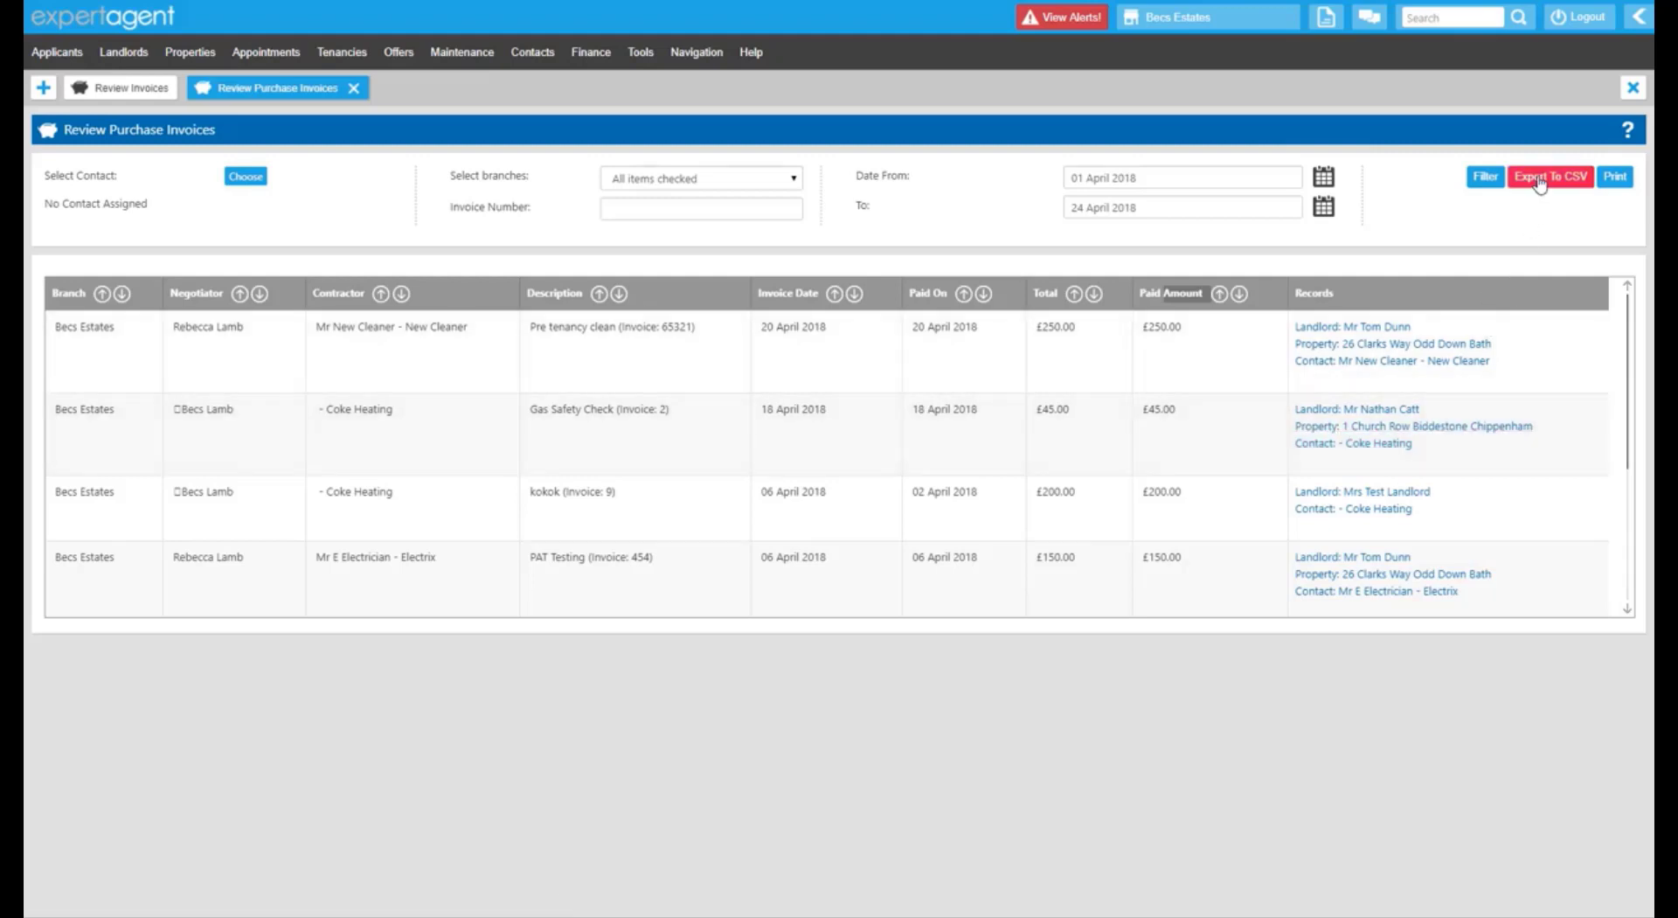